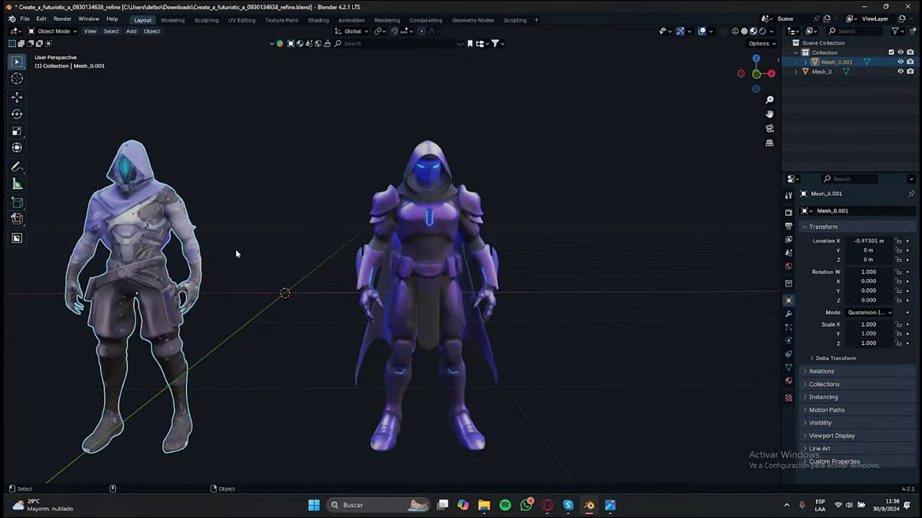
Delete the grey hooded model Mesh_0.001, keeping the armoured figure.
middle_click_drag(207, 260, 456, 256)
scroll(448, 257, "up", 5)
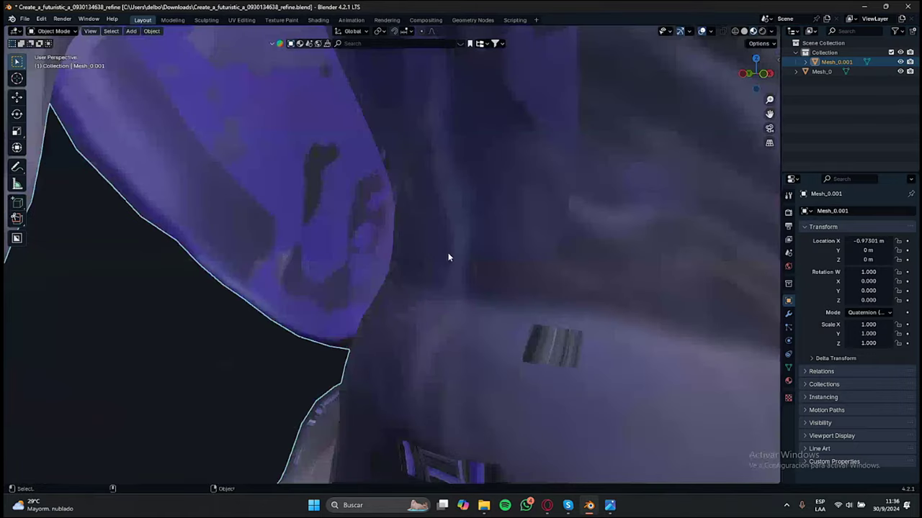
scroll(448, 257, "down", 5)
scroll(427, 259, "up", 3)
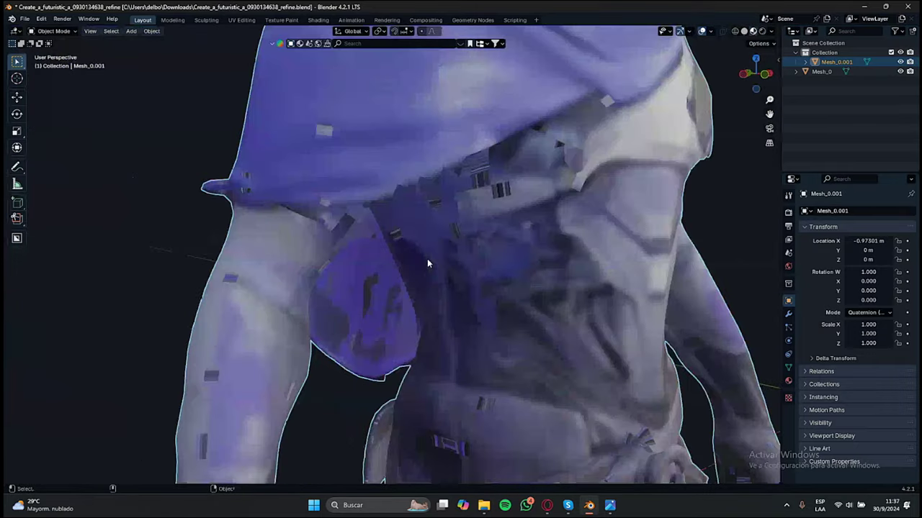
scroll(427, 262, "down", 2)
scroll(321, 279, "down", 3)
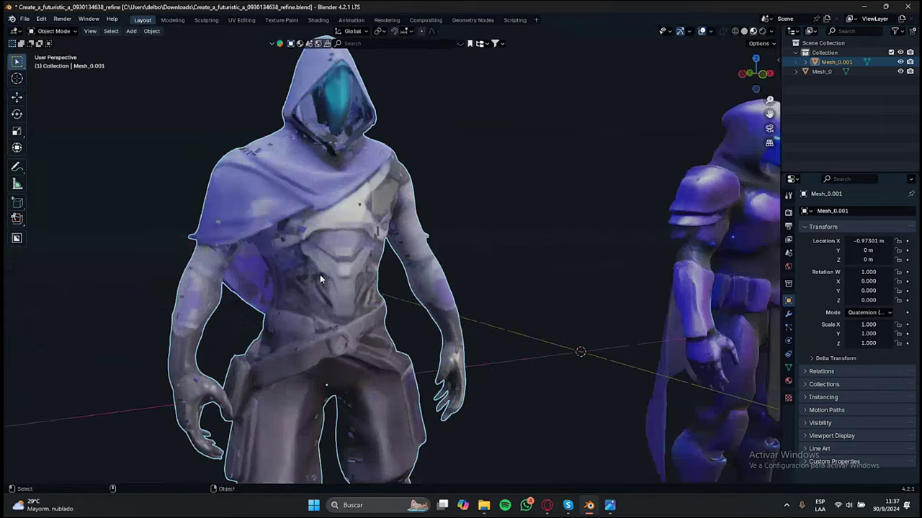
middle_click_drag(357, 297, 309, 301)
key("x")
left_click(307, 301)
Select the armoured figure Mesh_0 and move it along X to the world origin.
middle_click_drag(475, 275, 384, 283)
left_click(471, 286)
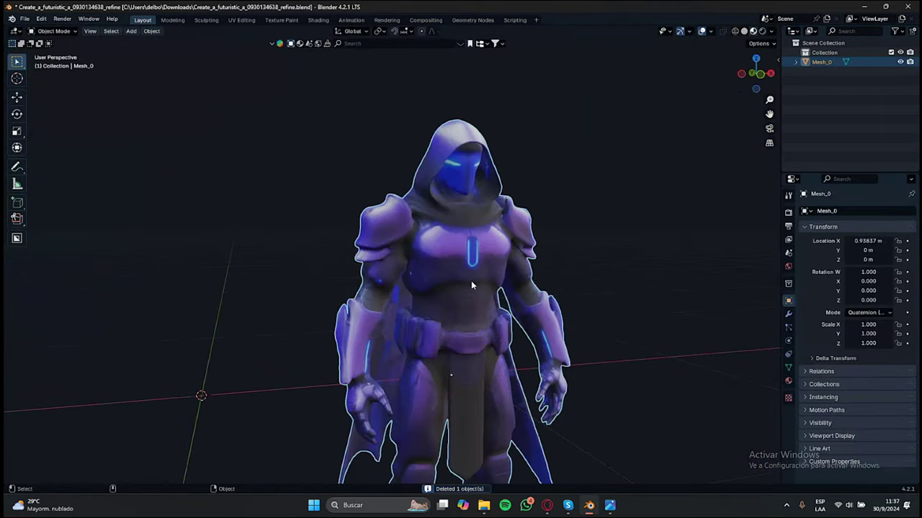
key("h")
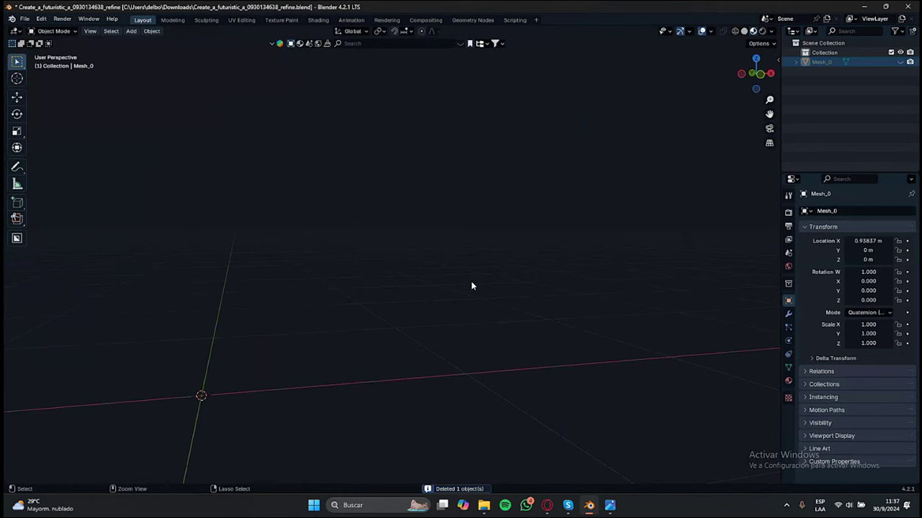
key("alt+h")
key("g")
key("x")
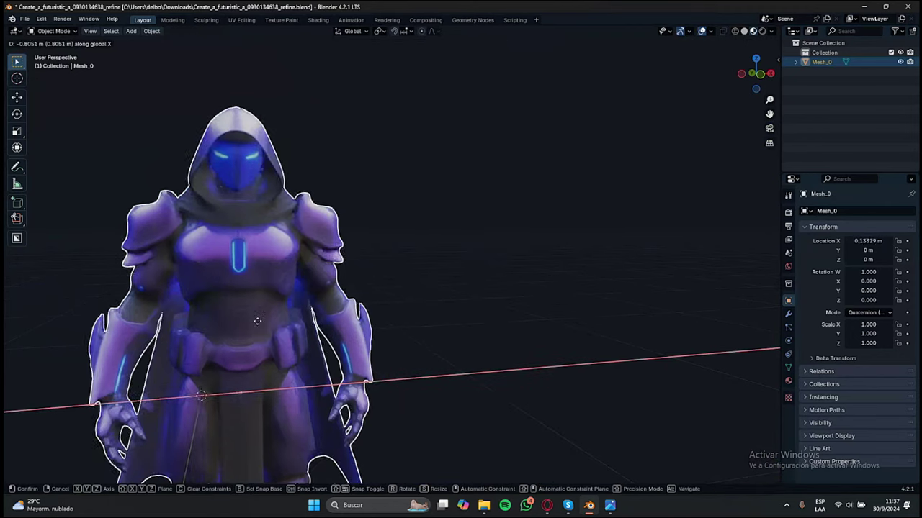
left_click(221, 326)
scroll(255, 324, "down", 4)
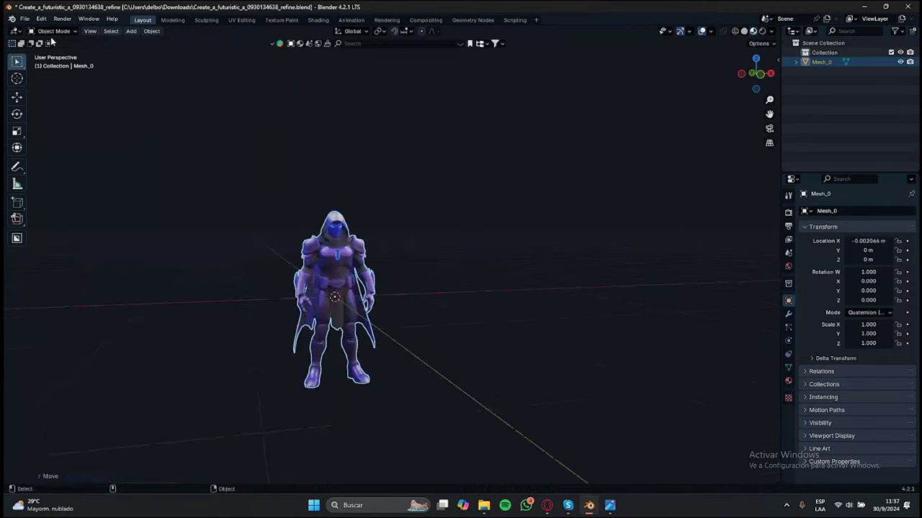
Export the armoured figure as a Wavefront OBJ file into the Downloads folder.
left_click(24, 19)
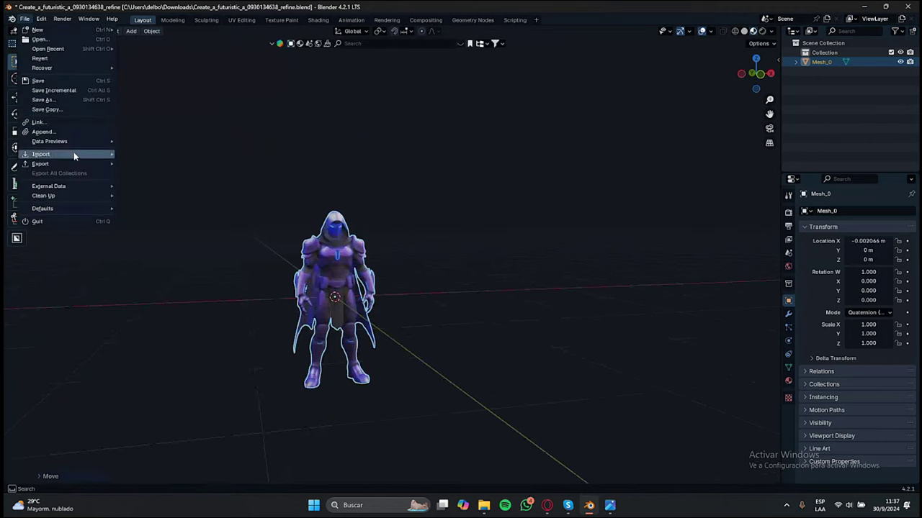
mouse_move(70, 163)
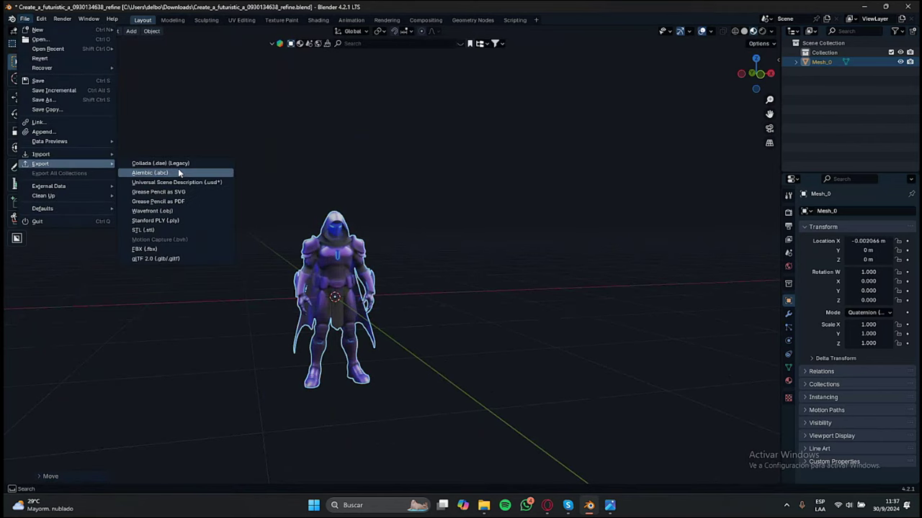
left_click(190, 210)
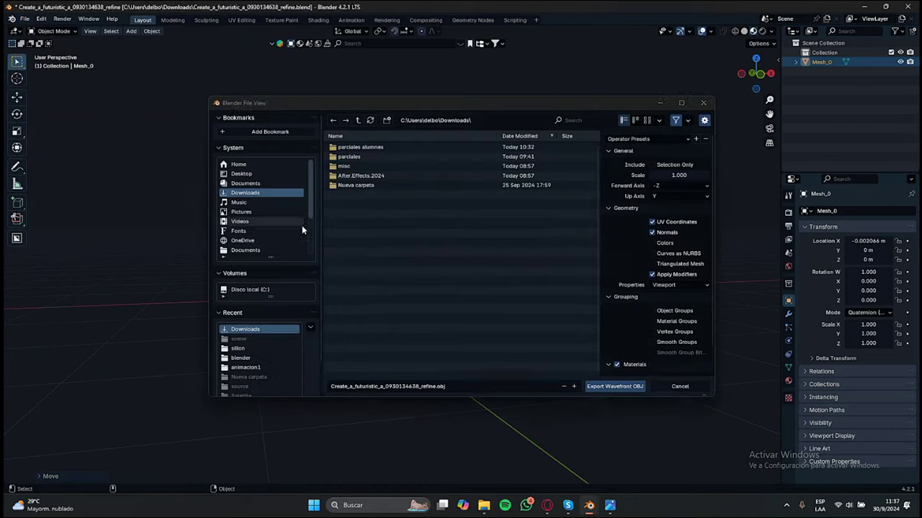
left_click(255, 175)
left_click(264, 193)
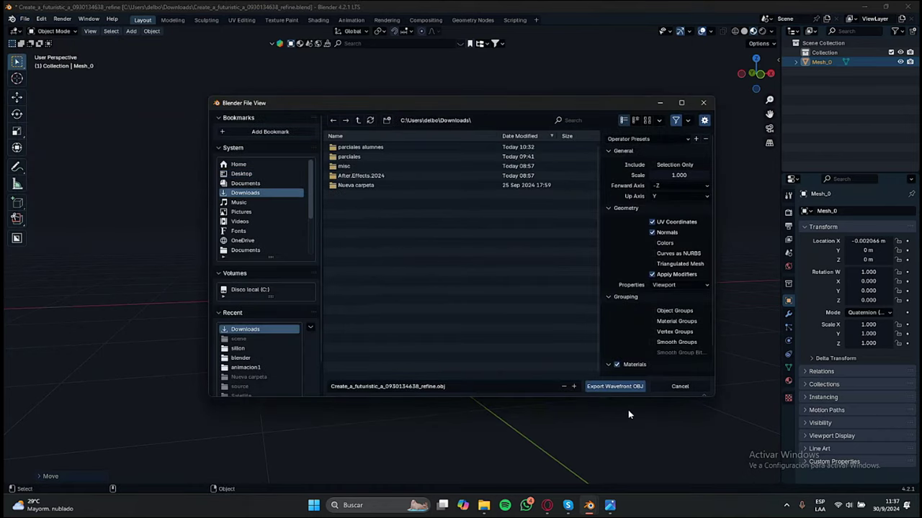
left_click(621, 388)
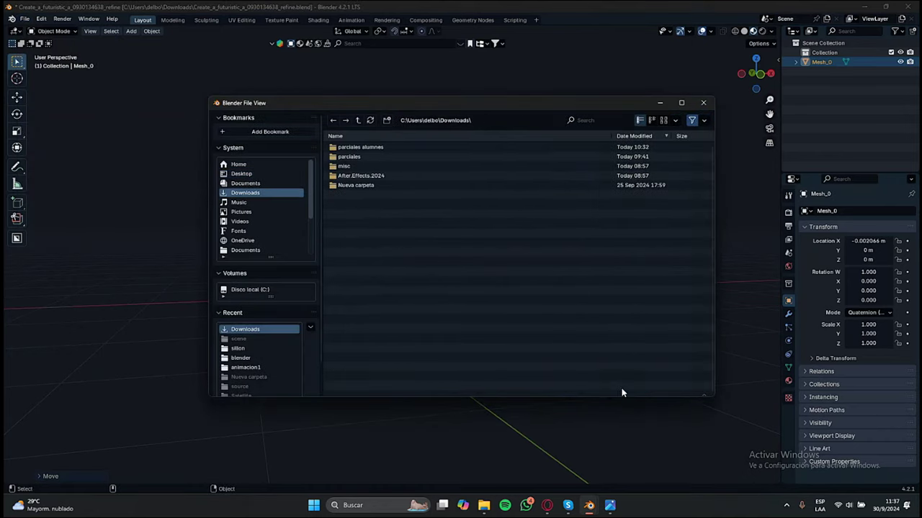
left_click(26, 19)
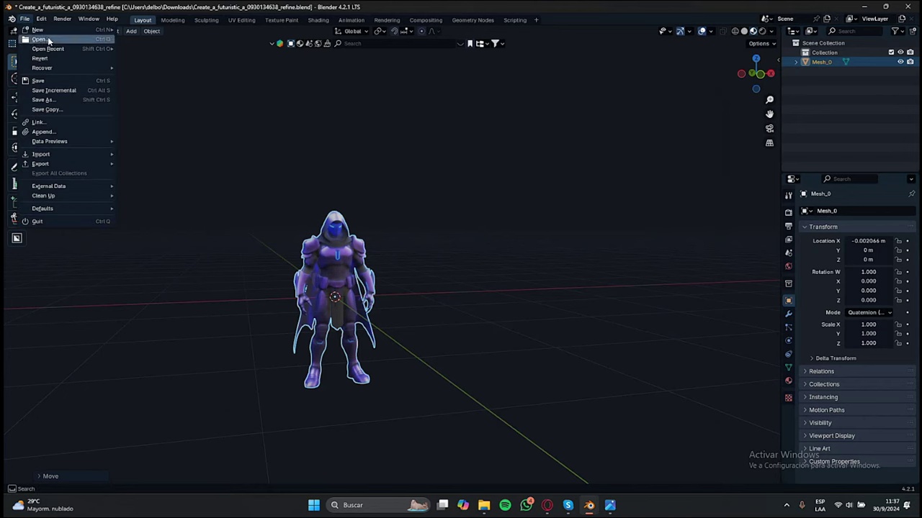
Start opening another file without saving changes, browsing to the parent blender folder.
left_click(48, 40)
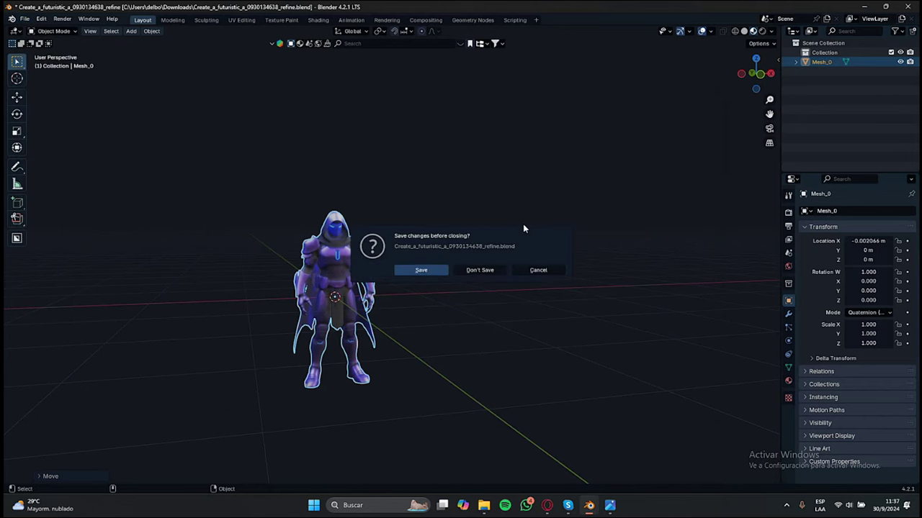
left_click(479, 270)
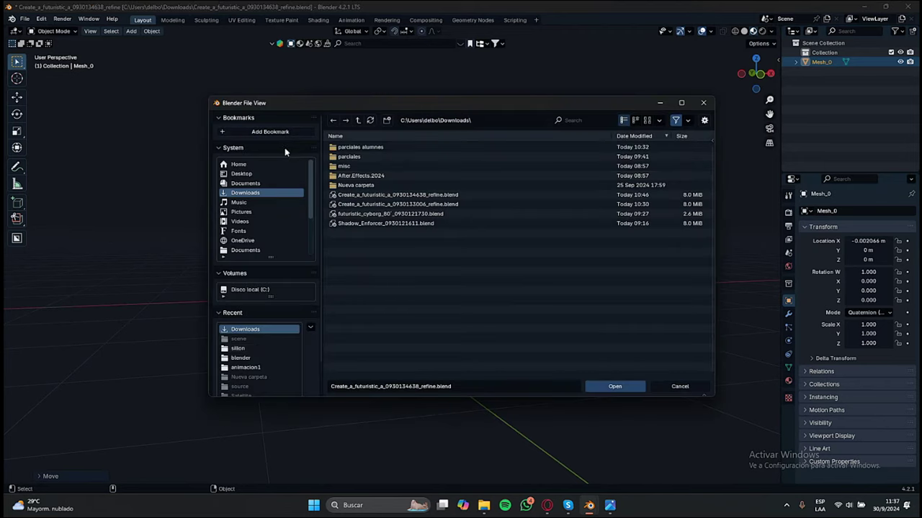
left_click(241, 358)
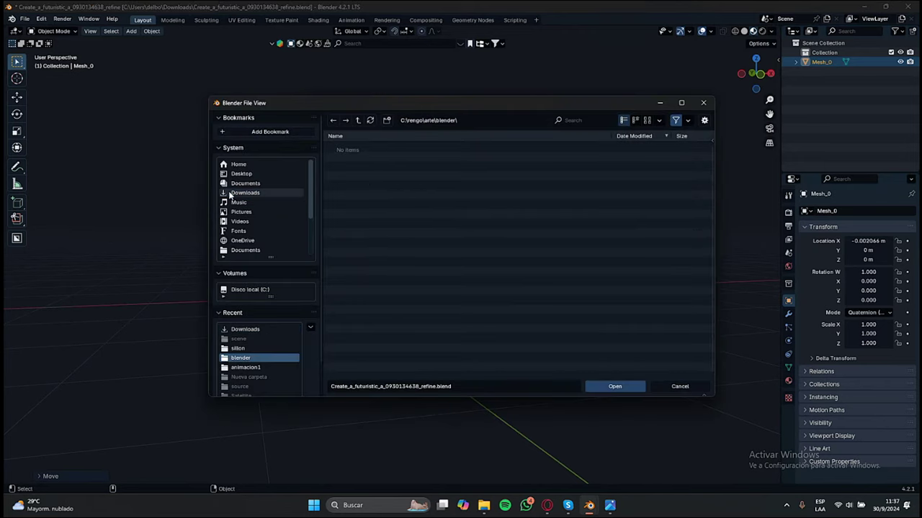
scroll(248, 356, "down", 1)
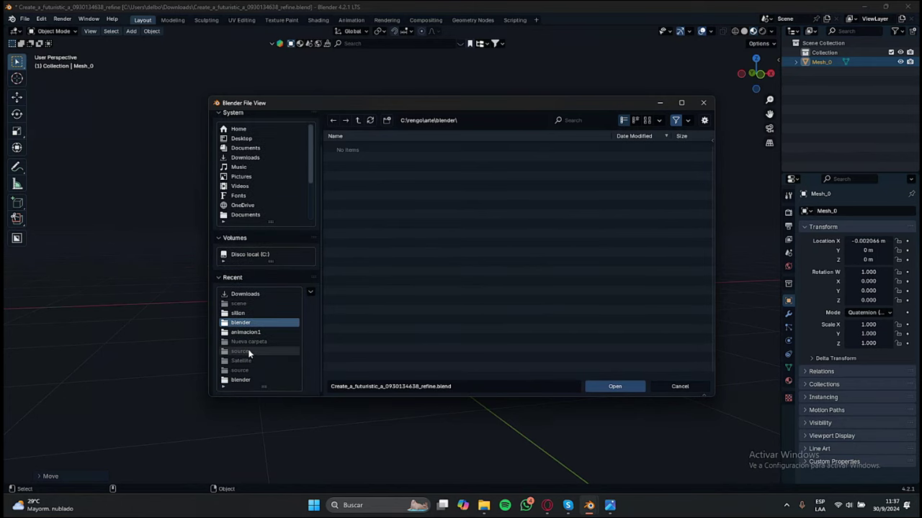
scroll(249, 363, "up", 1)
scroll(251, 368, "down", 1)
left_click(242, 379)
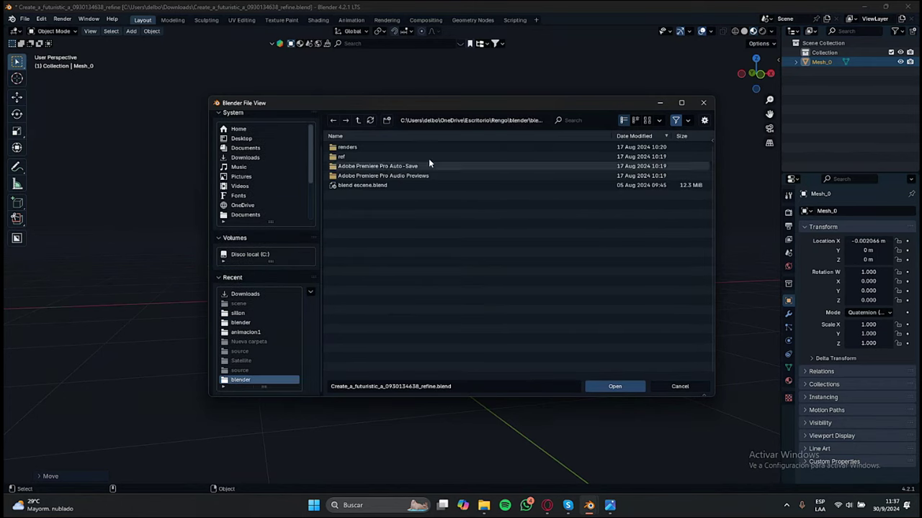
left_click(358, 120)
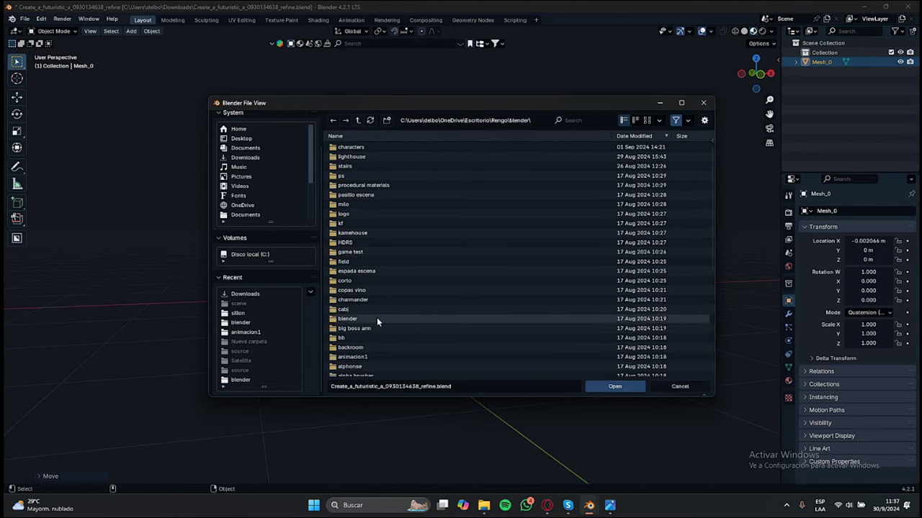
scroll(369, 299, "down", 3)
scroll(373, 310, "down", 4)
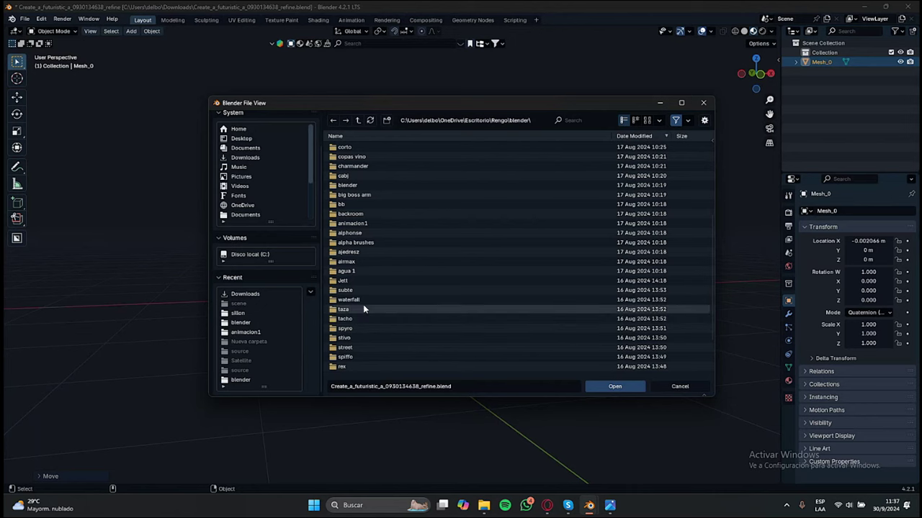
scroll(357, 270, "up", 5)
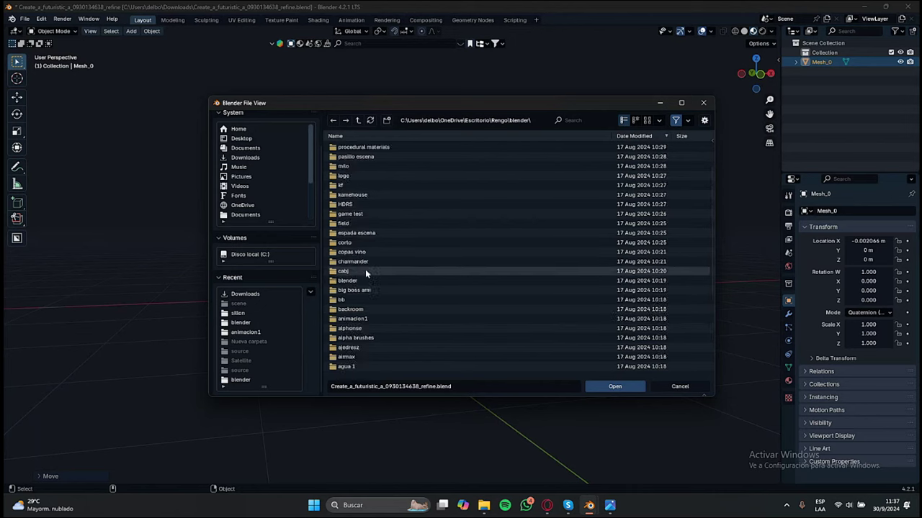
scroll(365, 271, "down", 3)
scroll(367, 277, "up", 3)
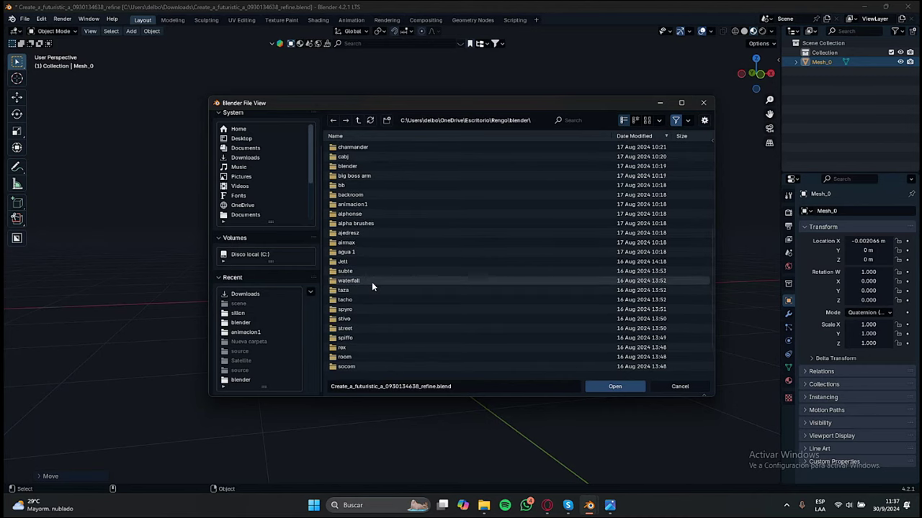
scroll(372, 281, "down", 7)
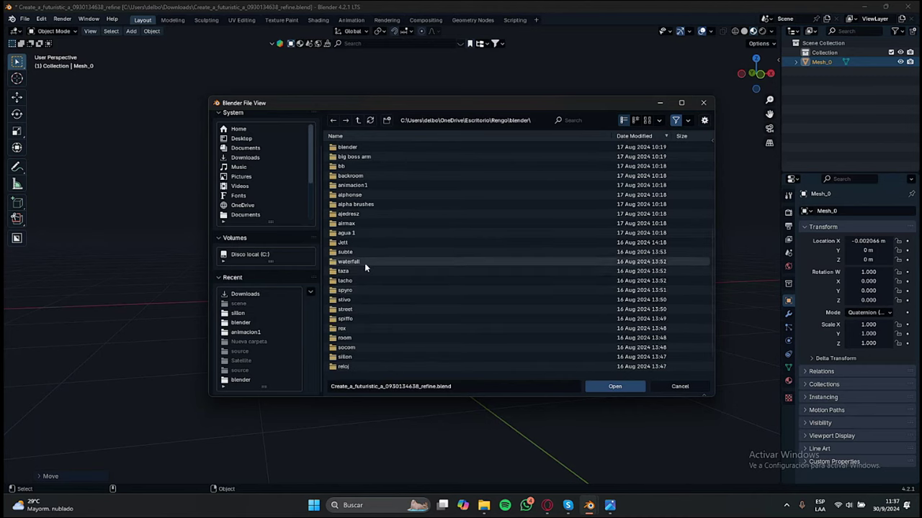
scroll(364, 263, "down", 2)
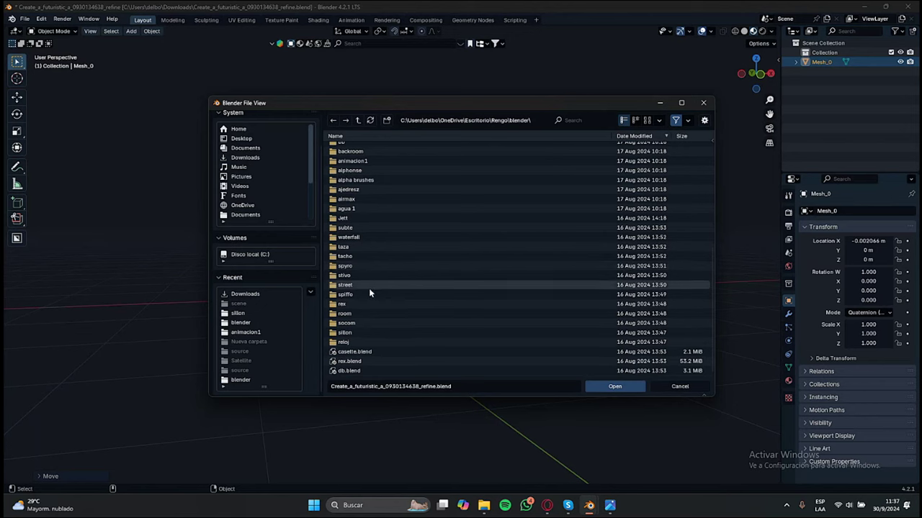
scroll(370, 292, "up", 3)
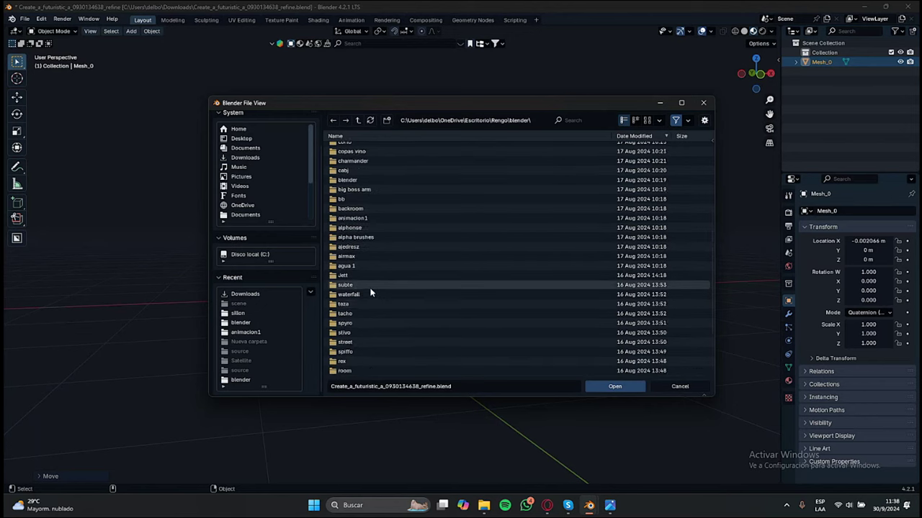
scroll(370, 292, "up", 7)
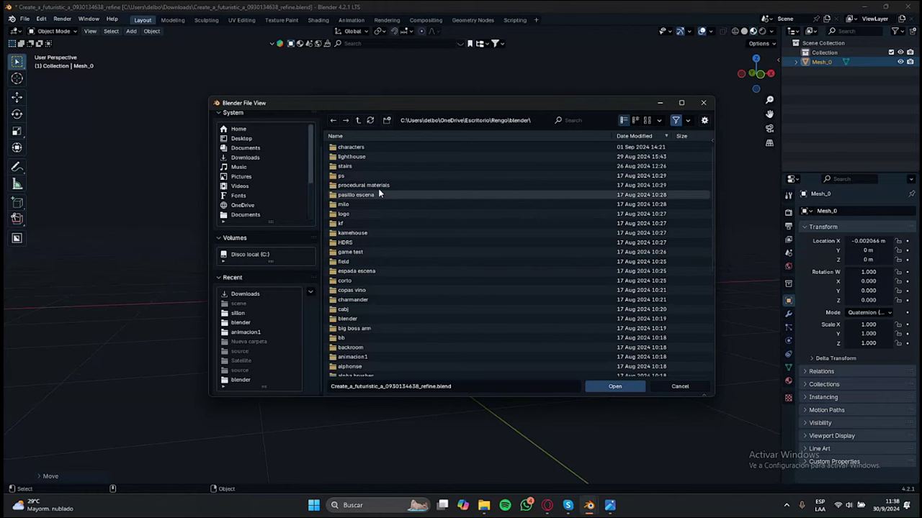
Sort the list by name and open pasillo.blend from the pasillo escena folder.
left_click(352, 135)
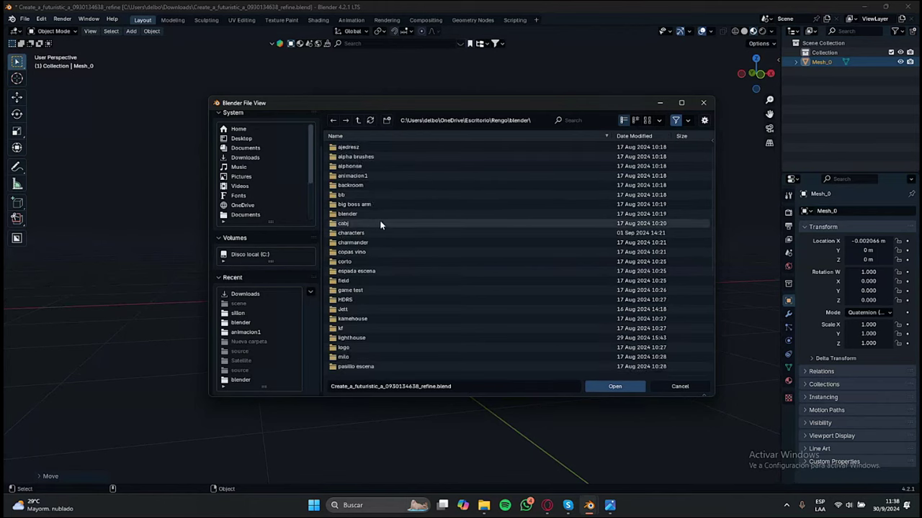
scroll(381, 225, "down", 4)
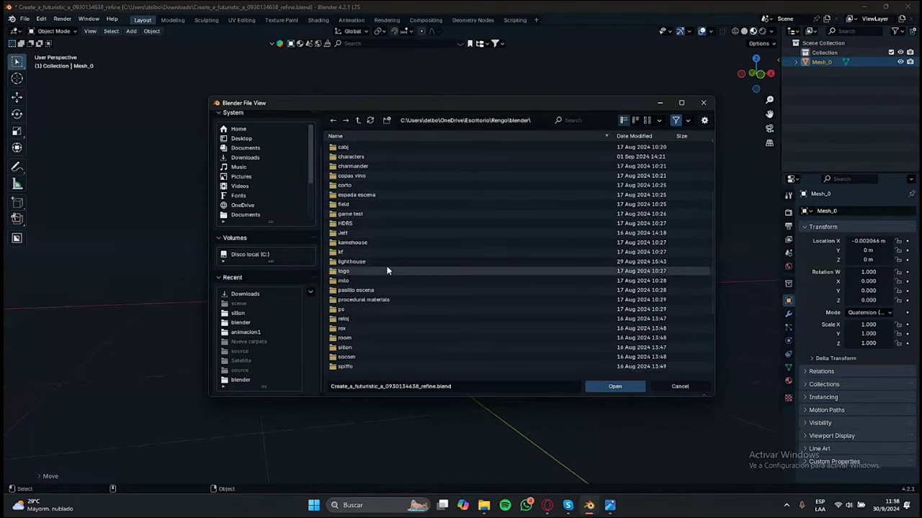
left_click(375, 291)
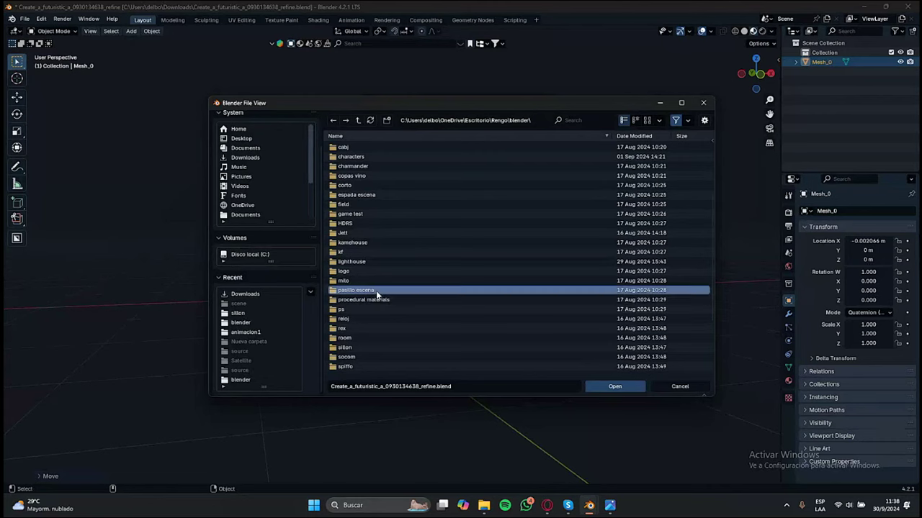
left_click(609, 389)
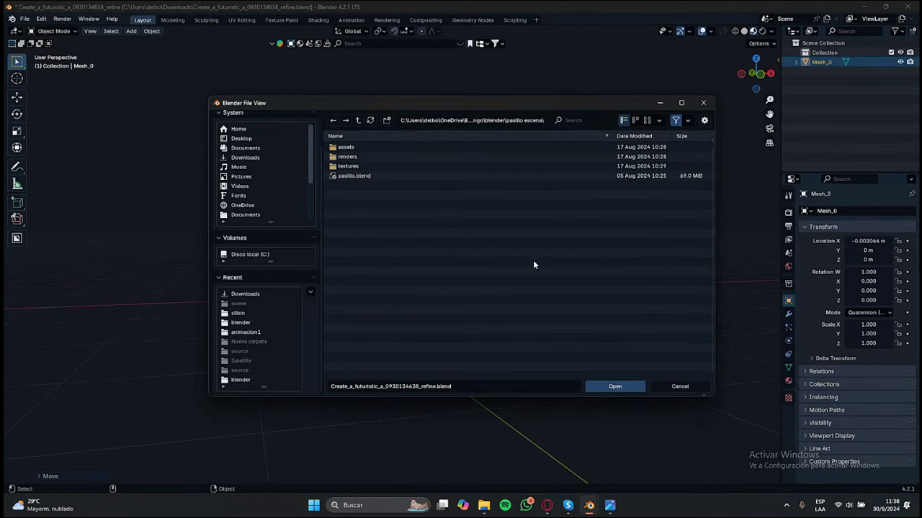
left_click(354, 176)
left_click(616, 384)
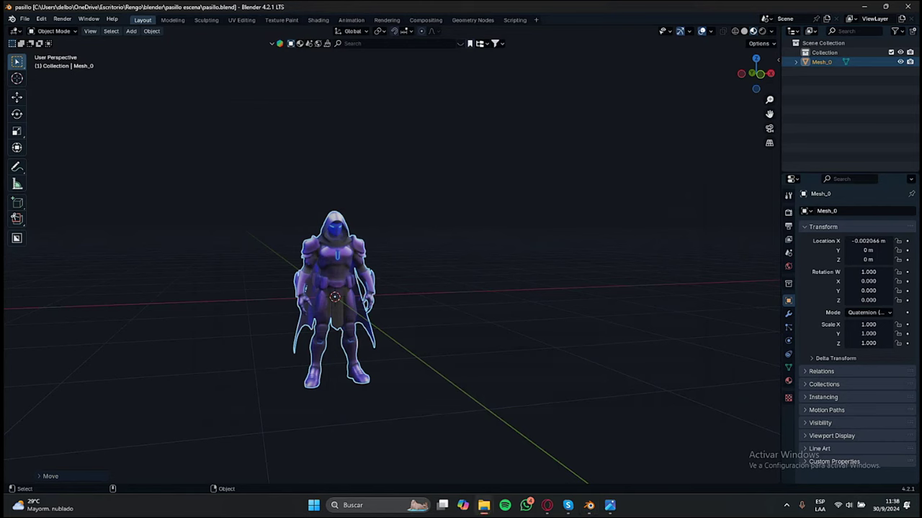
Bring up Windows Photos and flip between render2.png and render3.jpg.
left_click(611, 506)
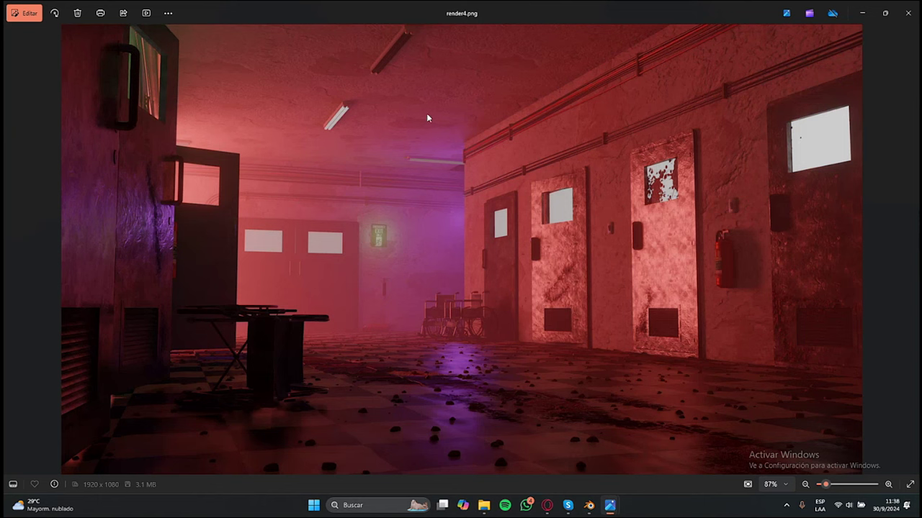
key("Left")
key("Left")
key("Right")
key("Left")
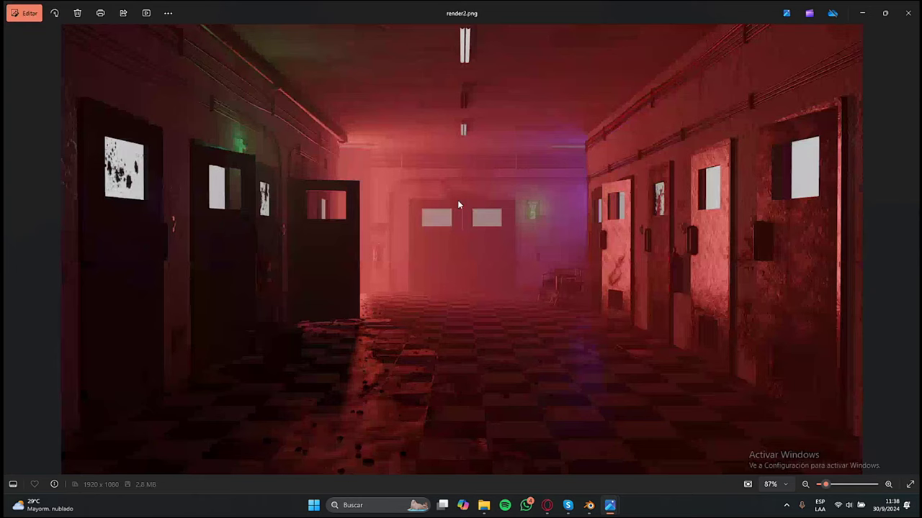
key("Left")
key("Right")
key("Right")
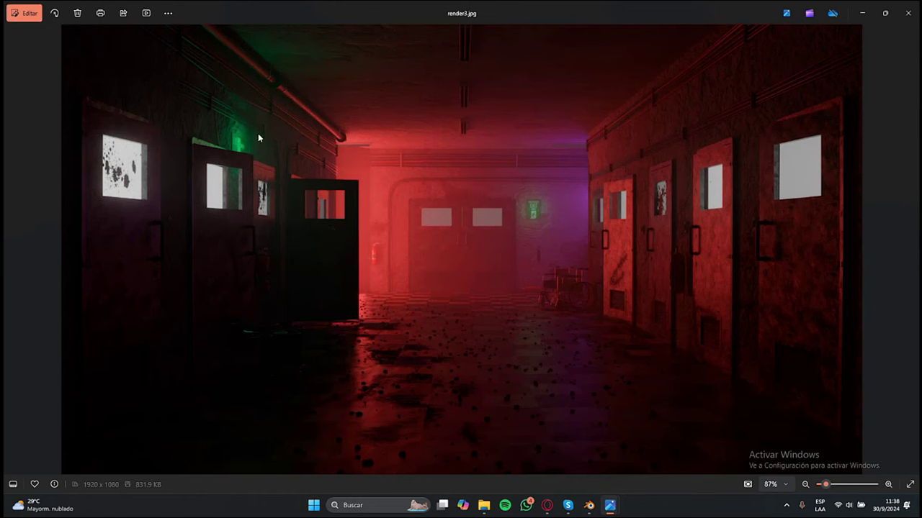
key("Left")
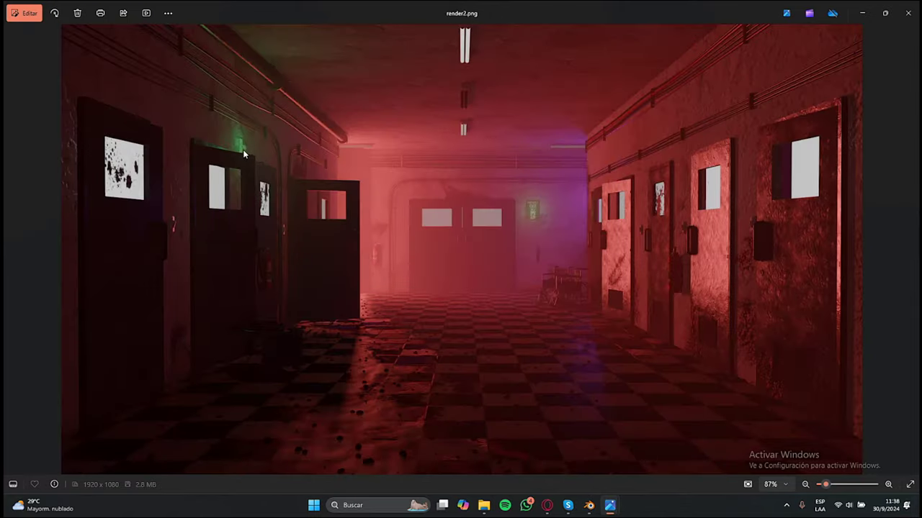
key("Right")
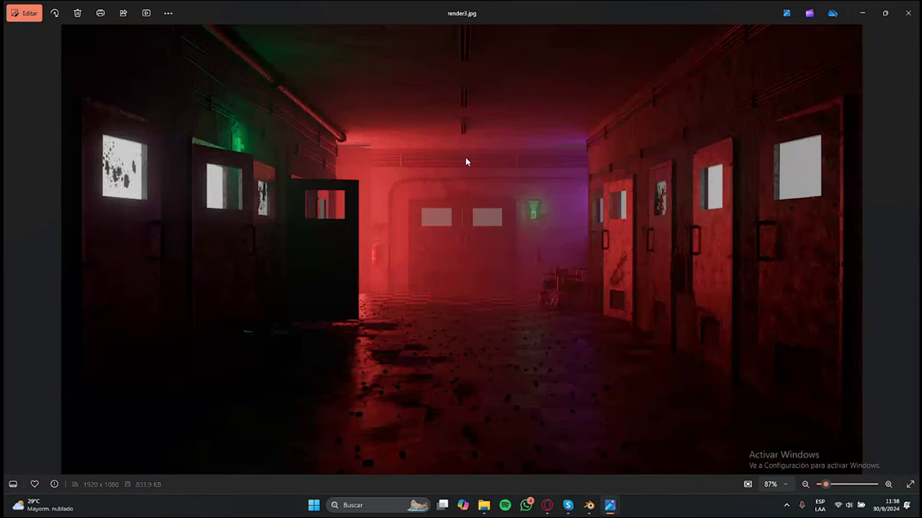
key("Left")
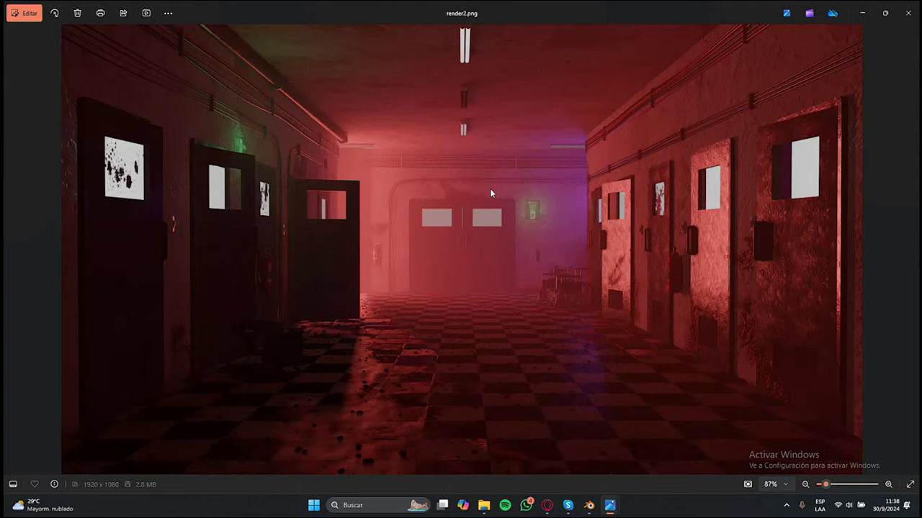
Step through render4.png, render5.png and render6.png to the grey untitled.png render.
key("Right")
key("Right")
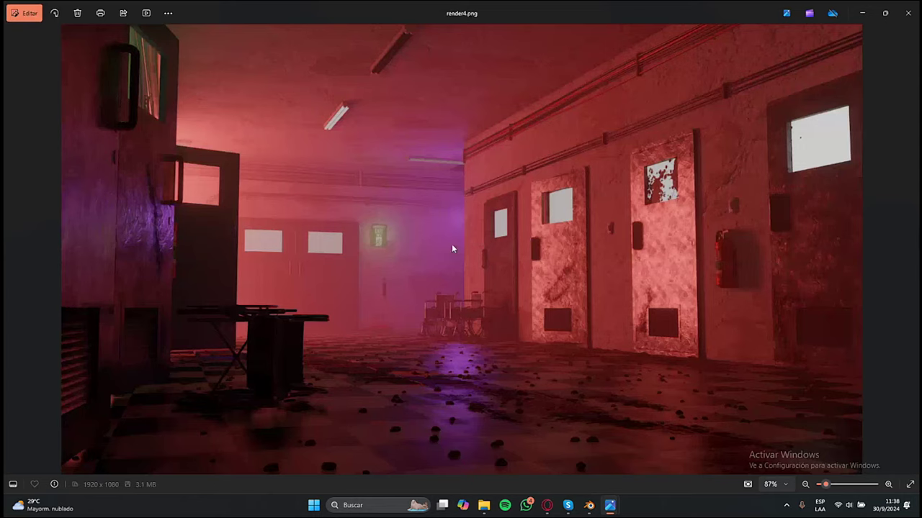
key("Right")
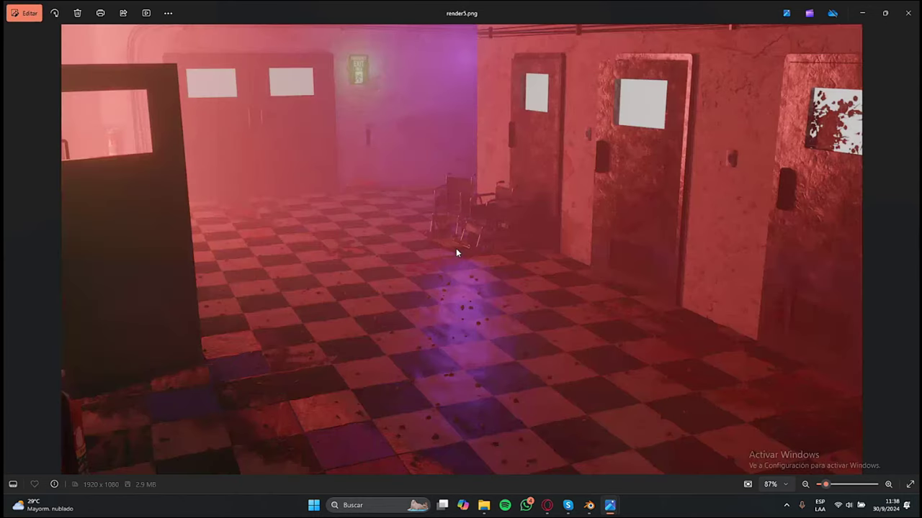
key("Right")
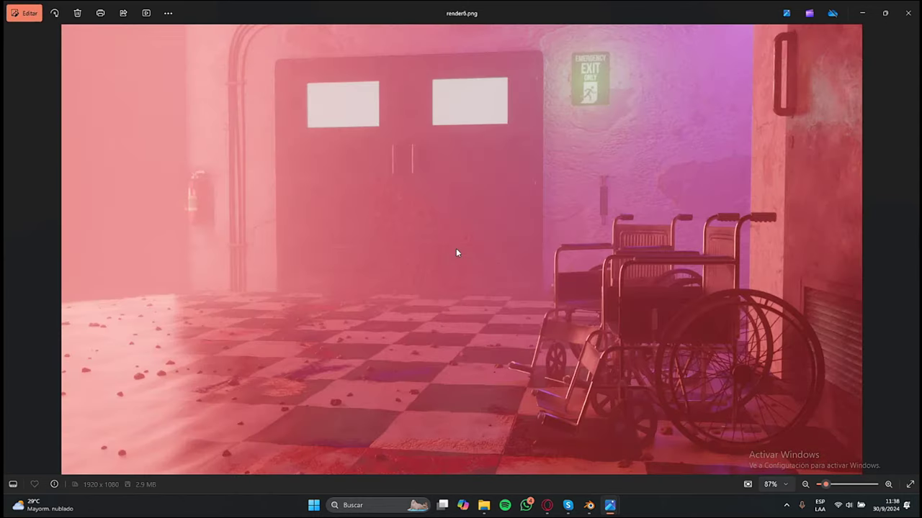
key("Right")
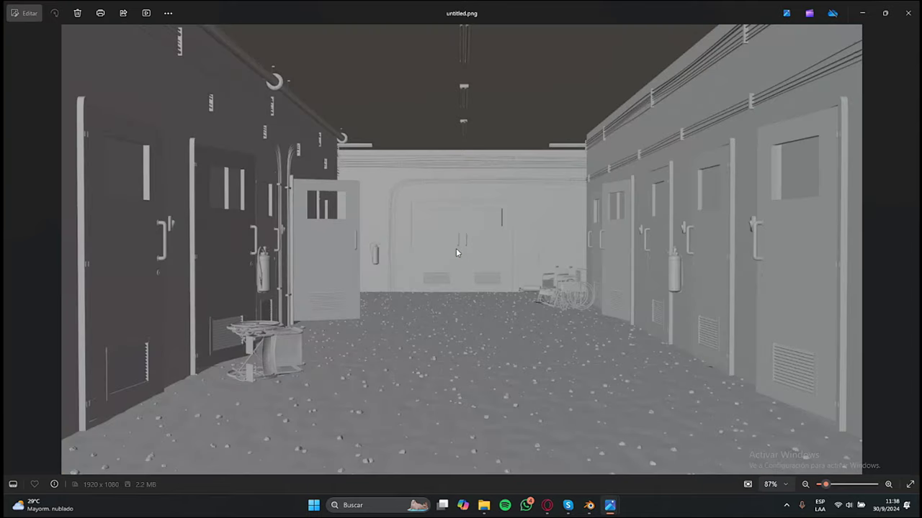
Minimize Photos, close the timeline area, and widen the 3D viewport.
left_click(864, 13)
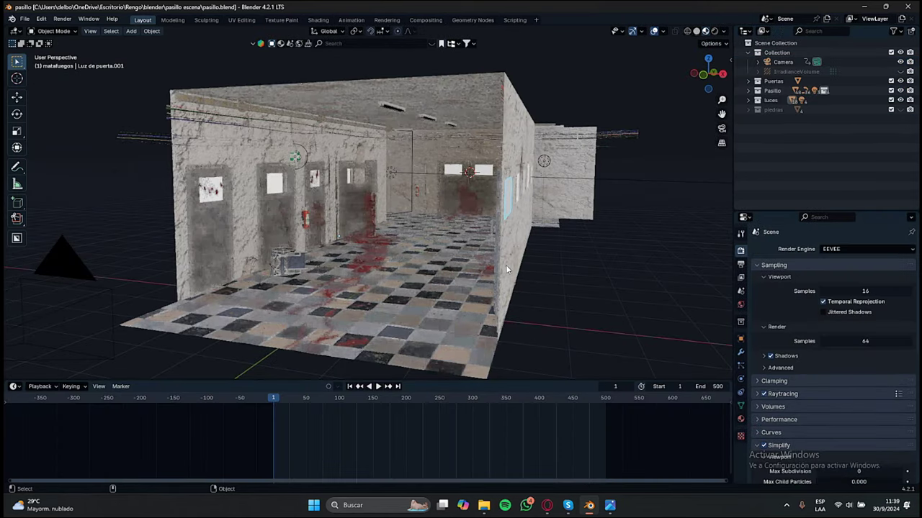
right_click(517, 384)
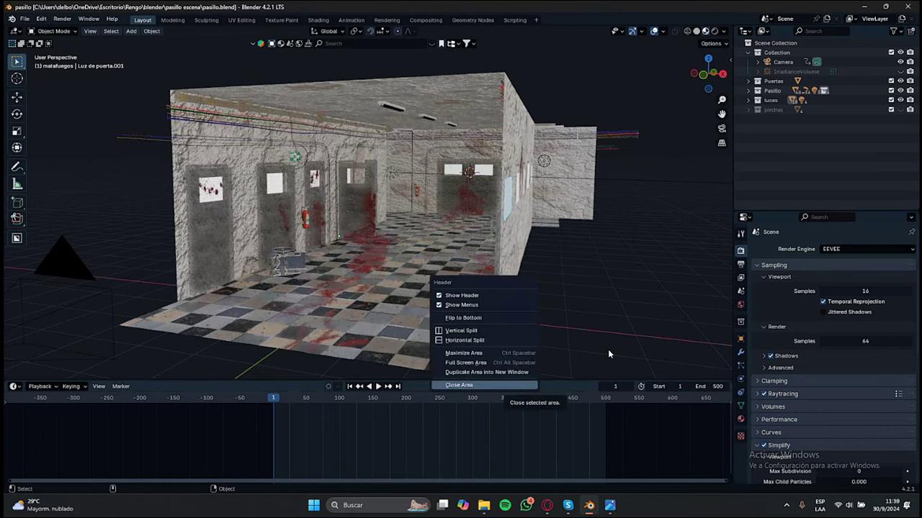
left_click(459, 385)
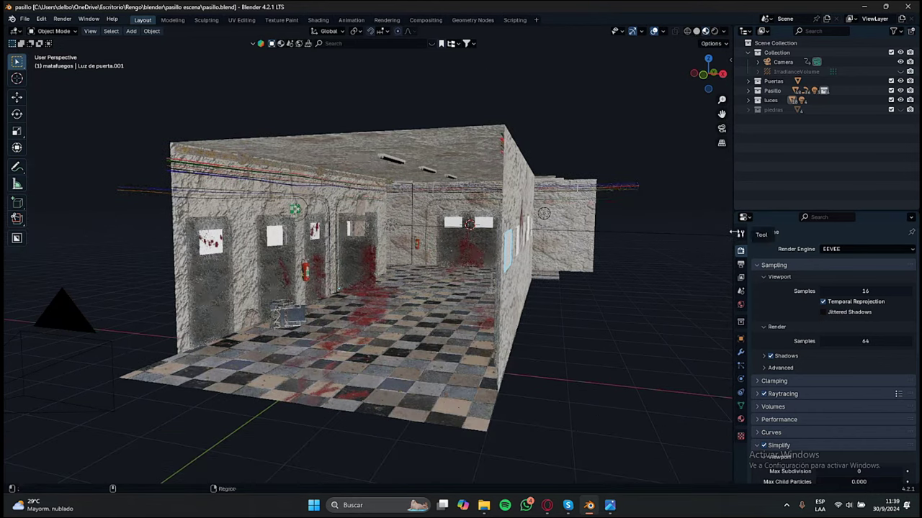
left_click_drag(734, 233, 781, 234)
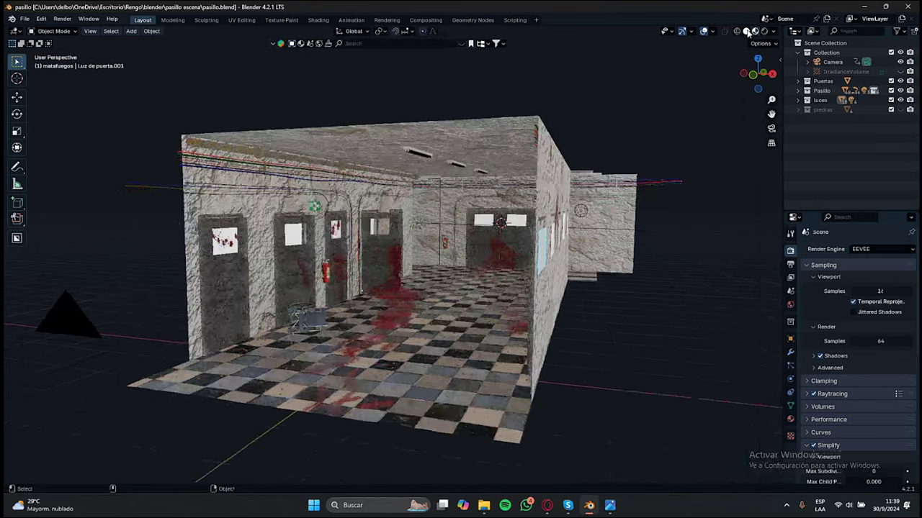
Compare rendered and solid shading, ending in solid view inside the corridor near the left doors.
left_click(744, 31)
scroll(389, 276, "up", 8)
mouse_move(392, 280)
middle_mouse_down()
mouse_move(414, 280)
mouse_move(381, 285)
middle_mouse_up()
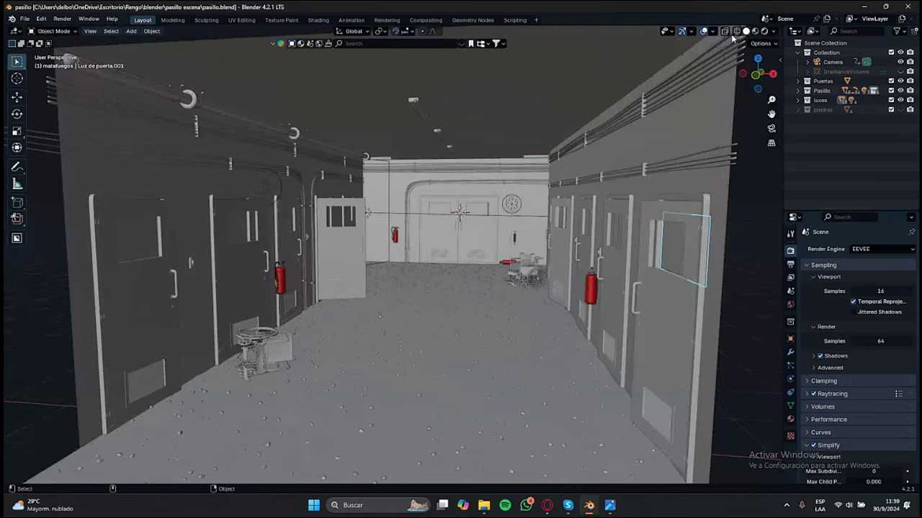
left_click(764, 31)
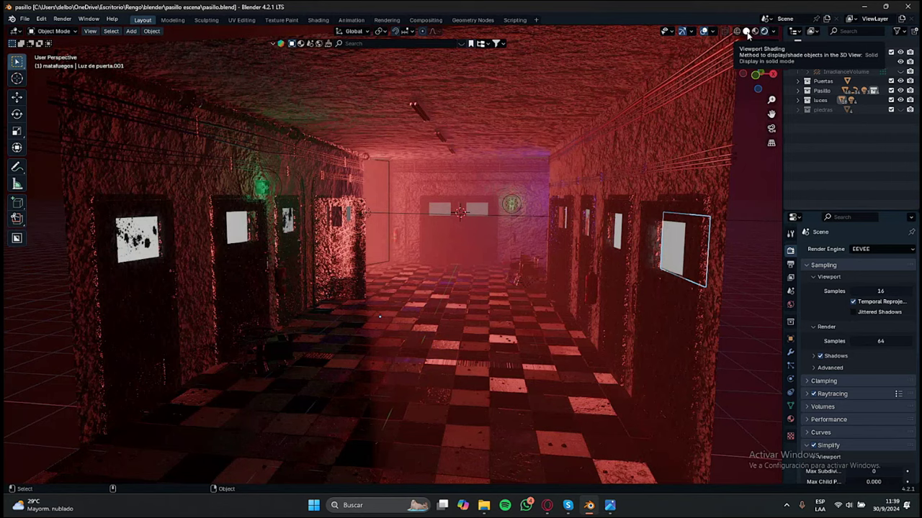
left_click(745, 32)
mouse_move(375, 275)
middle_mouse_down()
mouse_move(387, 265)
mouse_move(338, 264)
mouse_move(364, 267)
middle_mouse_up()
middle_click_drag(390, 308, 411, 292)
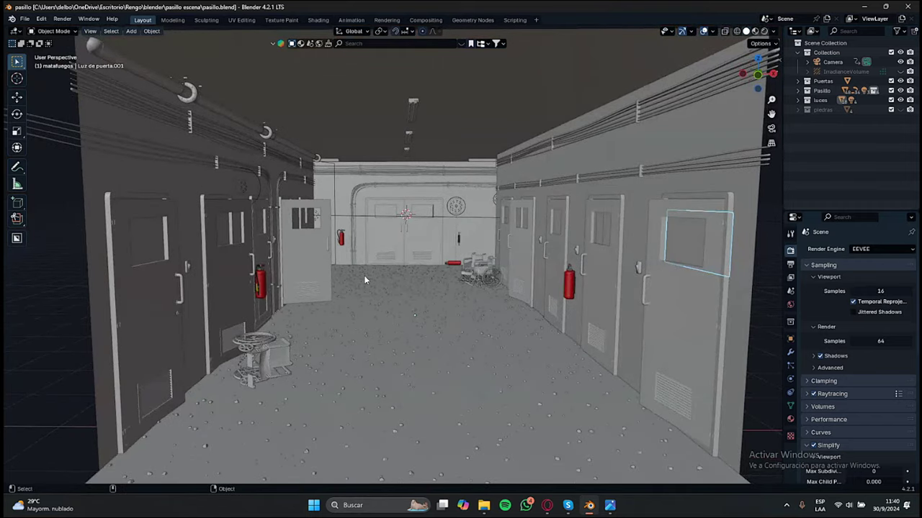
middle_click_drag(366, 285, 300, 275)
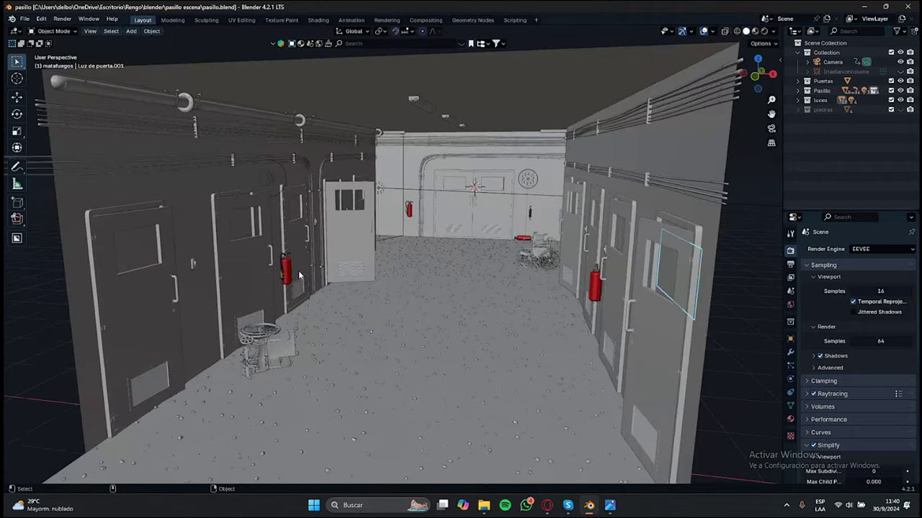
middle_click_drag(146, 241, 304, 253)
left_click(305, 254)
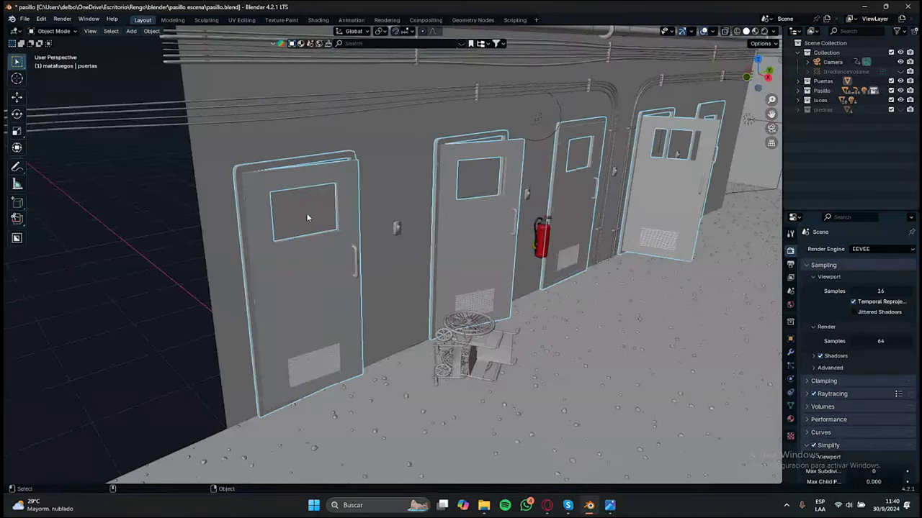
middle_click_drag(303, 193, 322, 205)
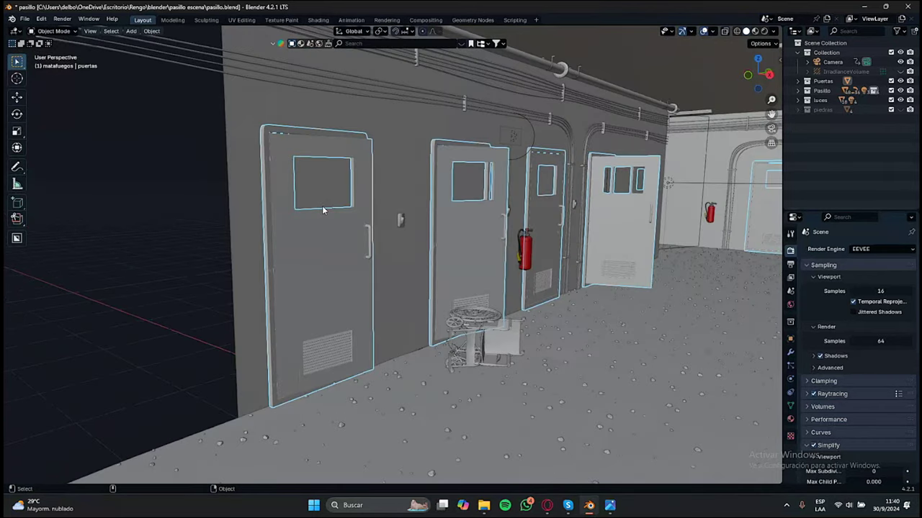
middle_click_drag(600, 216, 322, 236)
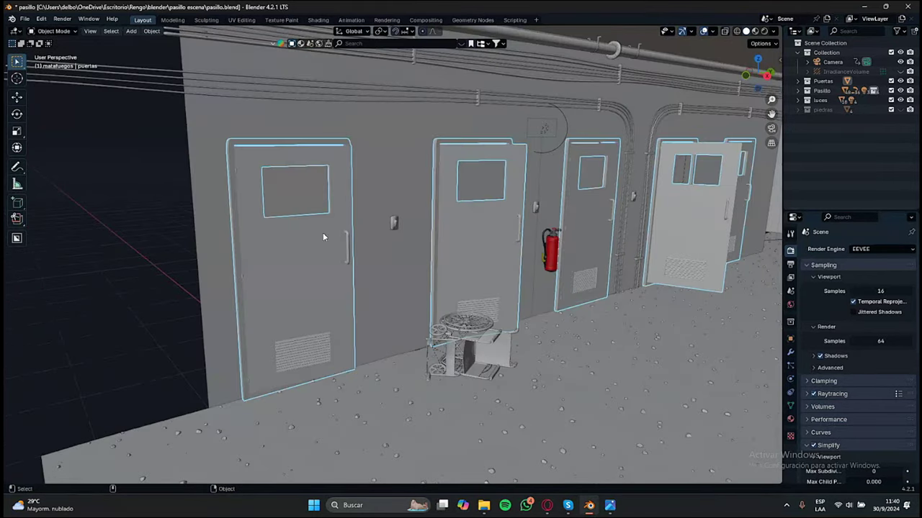
middle_click_drag(650, 209, 494, 183)
left_click(425, 182)
middle_click_drag(263, 164, 237, 96)
left_click(237, 96)
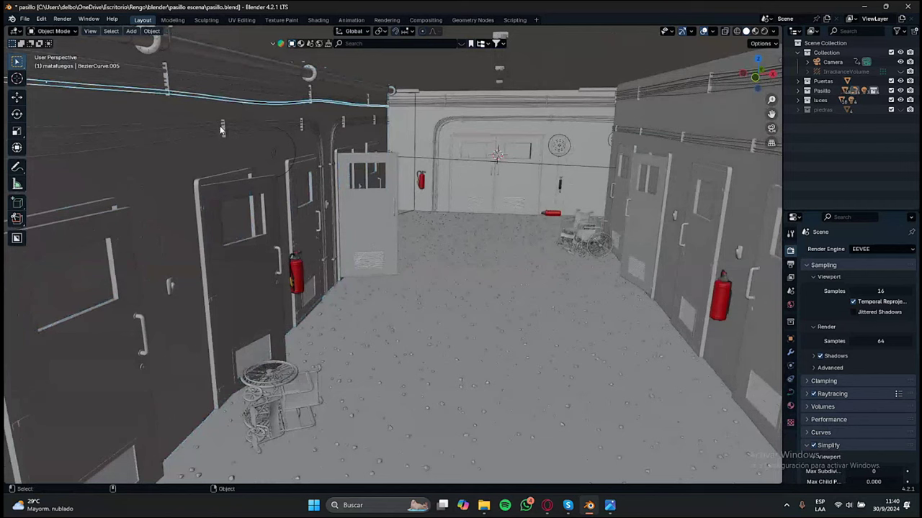
left_click(206, 135)
left_click(279, 347)
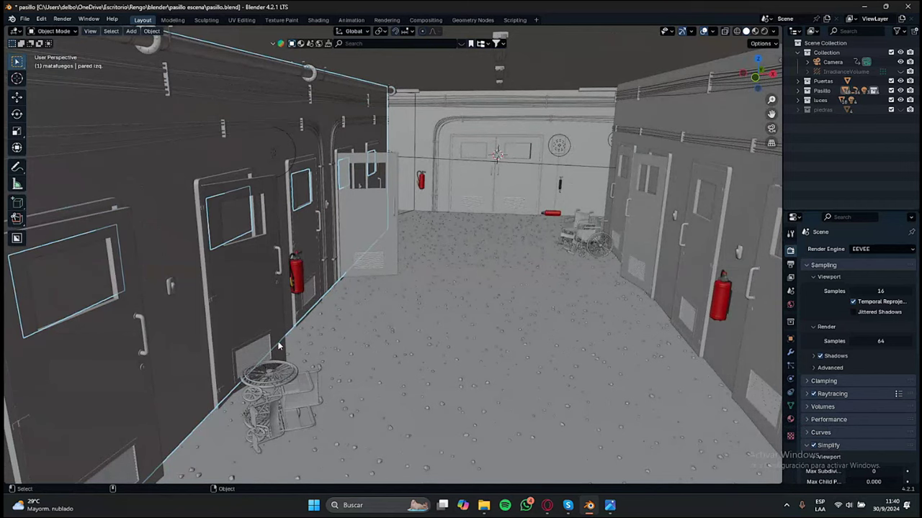
middle_click_drag(427, 370, 310, 358)
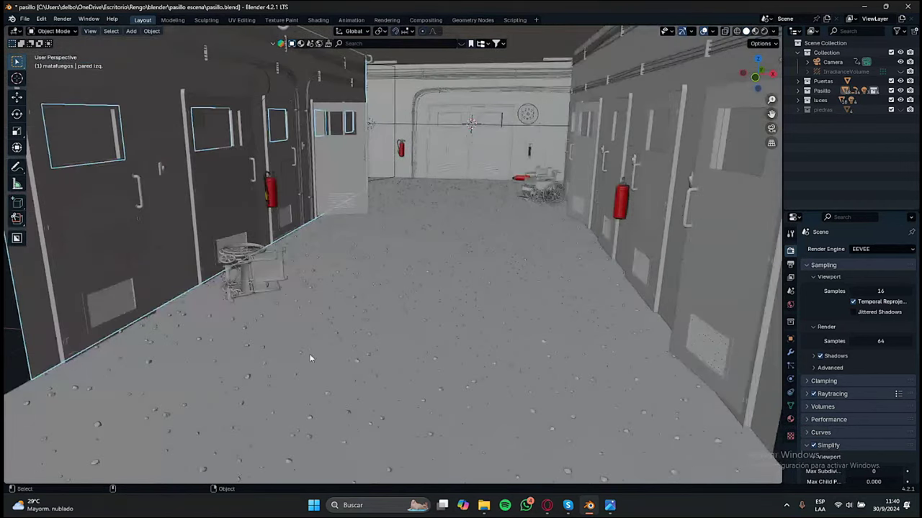
left_click(381, 375)
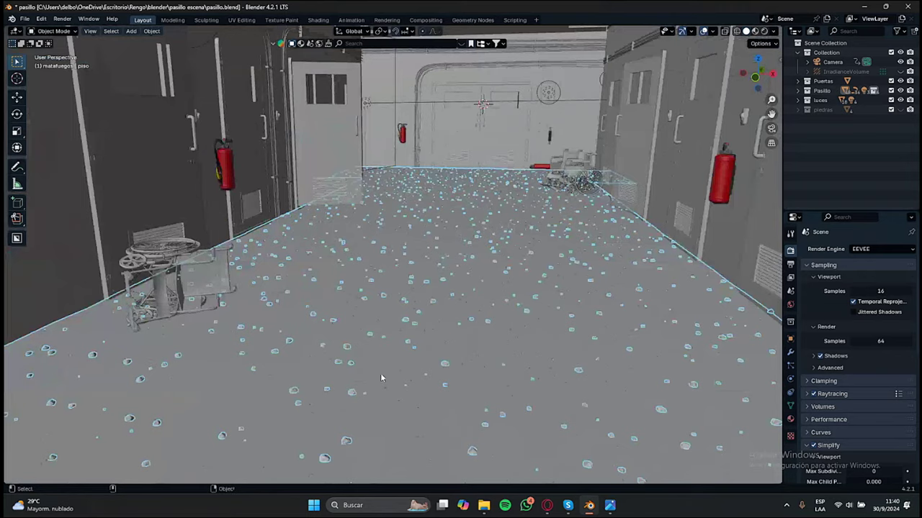
middle_click_drag(381, 378, 386, 326)
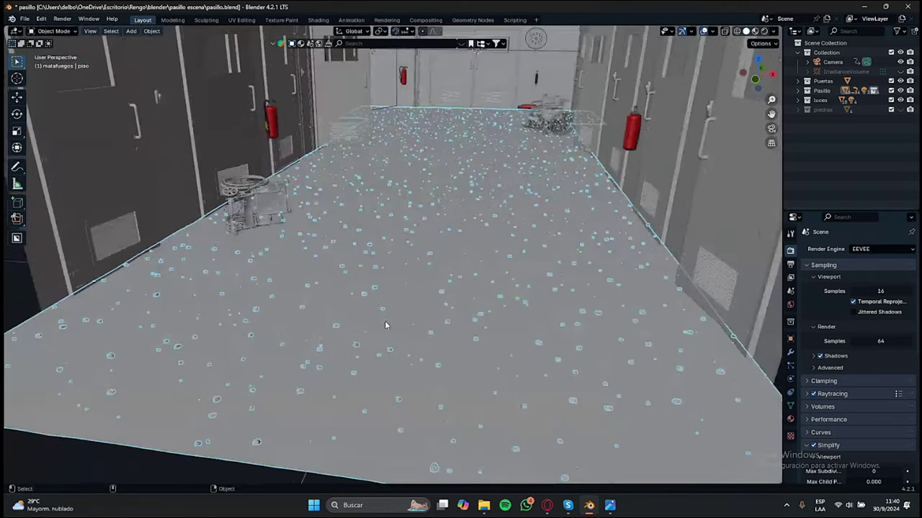
middle_click_drag(282, 348, 359, 322)
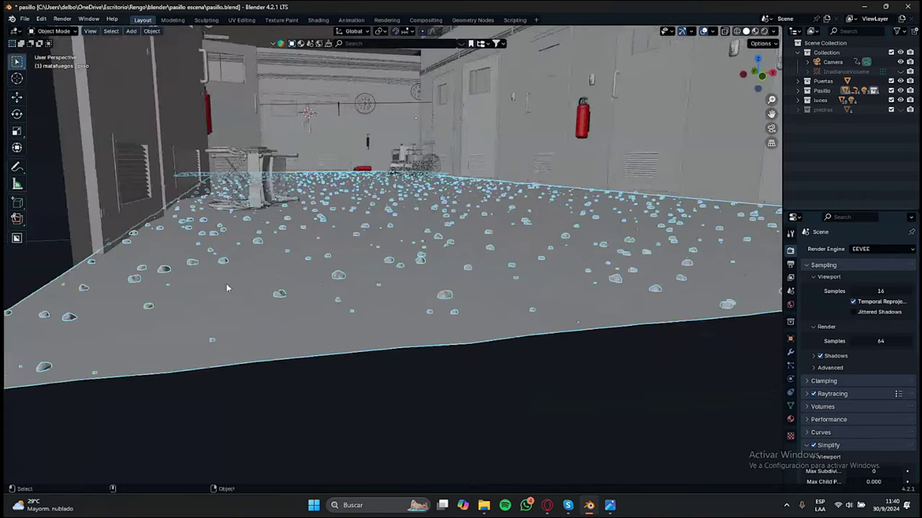
middle_click_drag(226, 283, 465, 144)
mouse_move(345, 188)
middle_mouse_down()
mouse_move(399, 250)
mouse_move(414, 209)
mouse_move(461, 288)
mouse_move(406, 243)
mouse_move(358, 142)
mouse_move(334, 197)
middle_mouse_up()
left_click(434, 252)
left_click(364, 138)
left_click(79, 195)
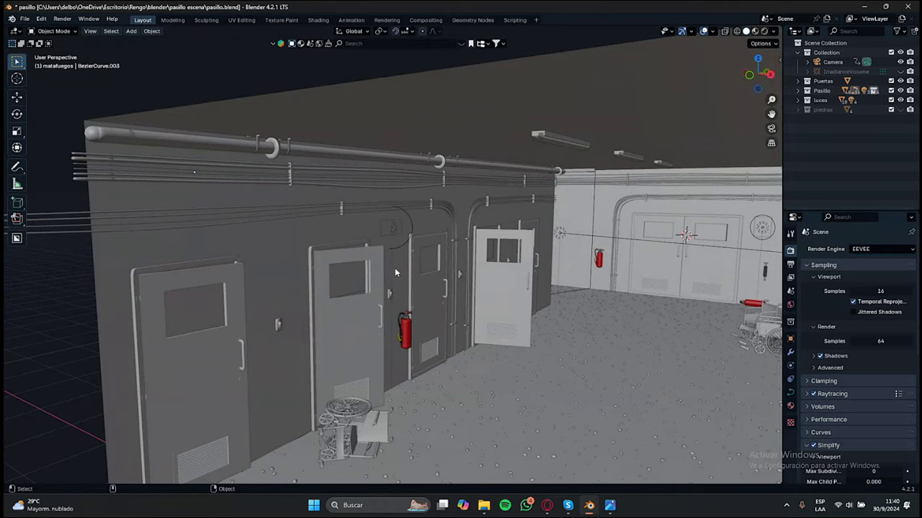
middle_click_drag(324, 287, 348, 279)
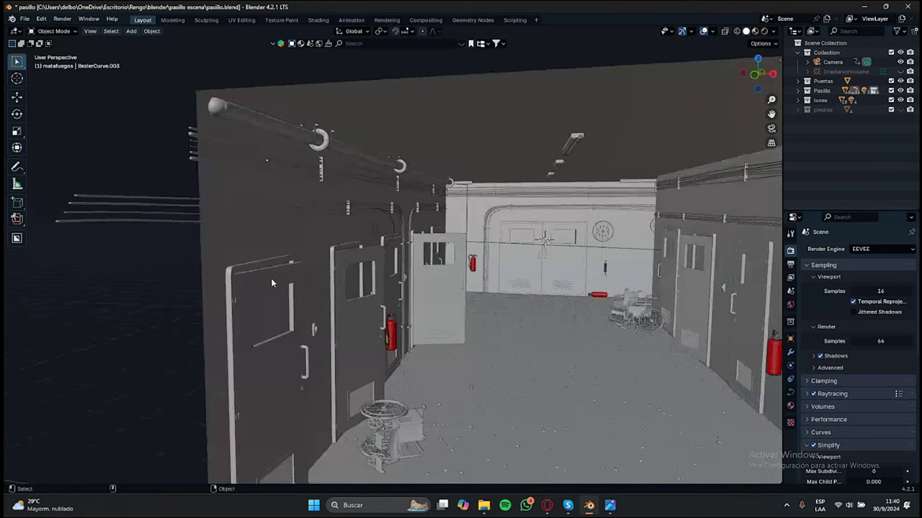
middle_click_drag(416, 314, 318, 310)
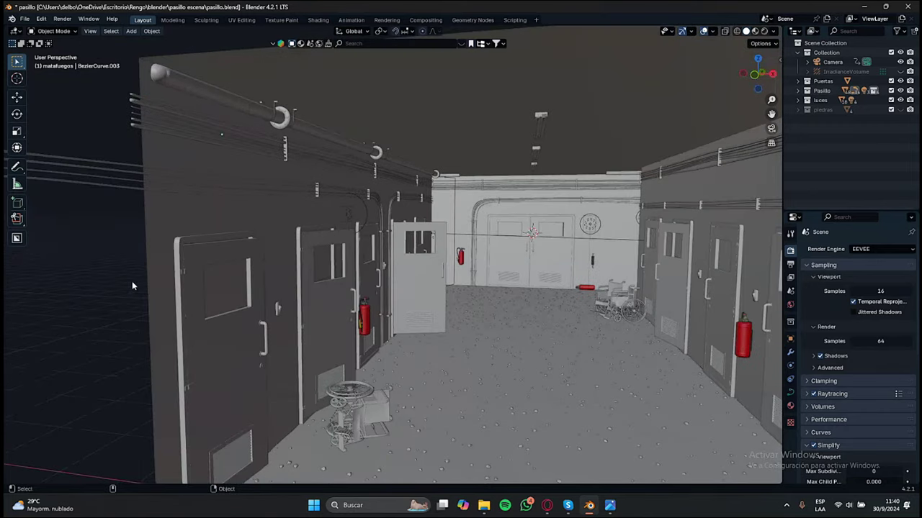
scroll(326, 305, "down", 4)
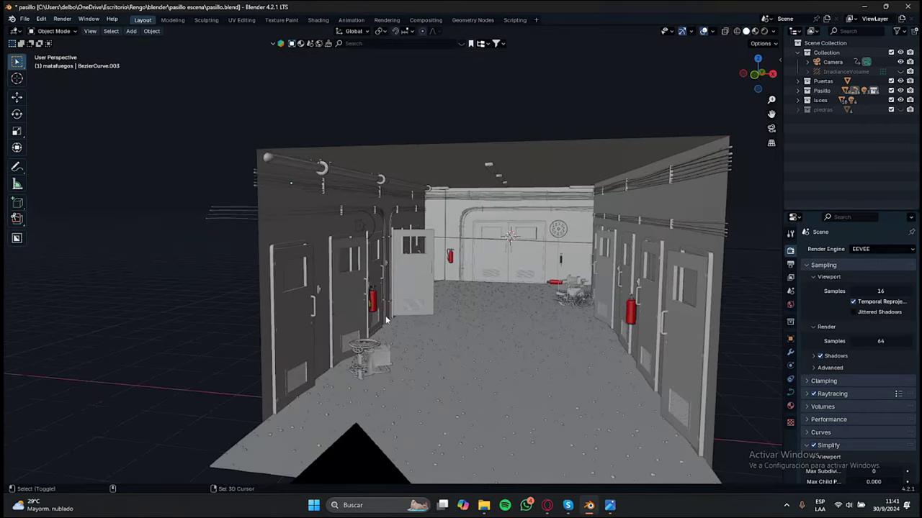
middle_click_drag(327, 304, 317, 221, "shift")
scroll(365, 289, "up", 3)
scroll(344, 287, "up", 2)
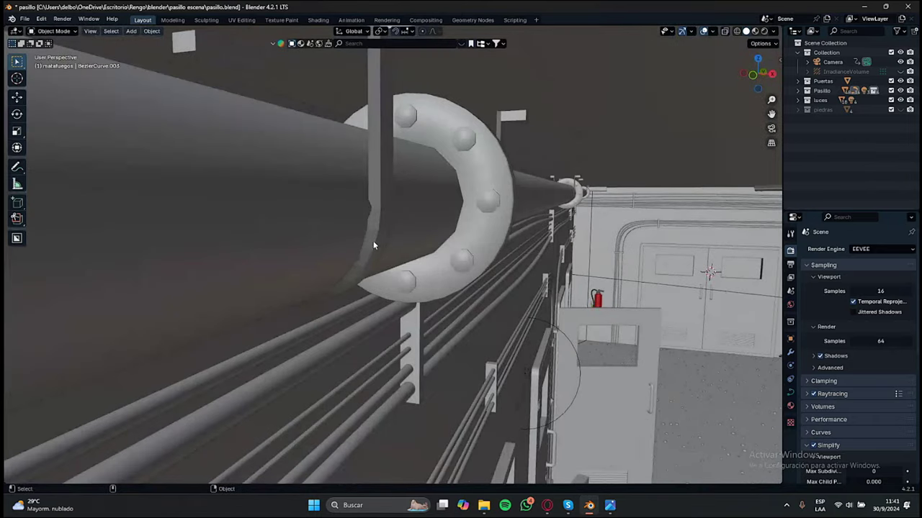
middle_click_drag(390, 265, 330, 239)
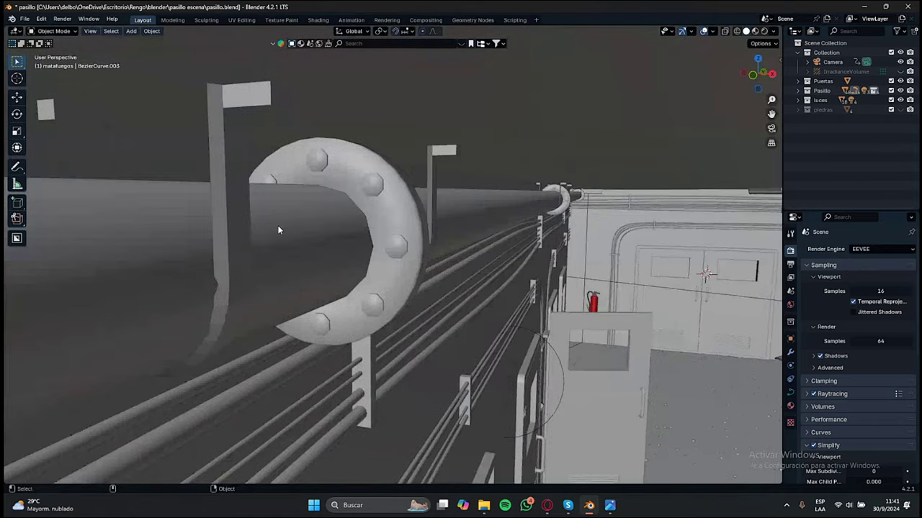
left_click(302, 228)
key("Tab")
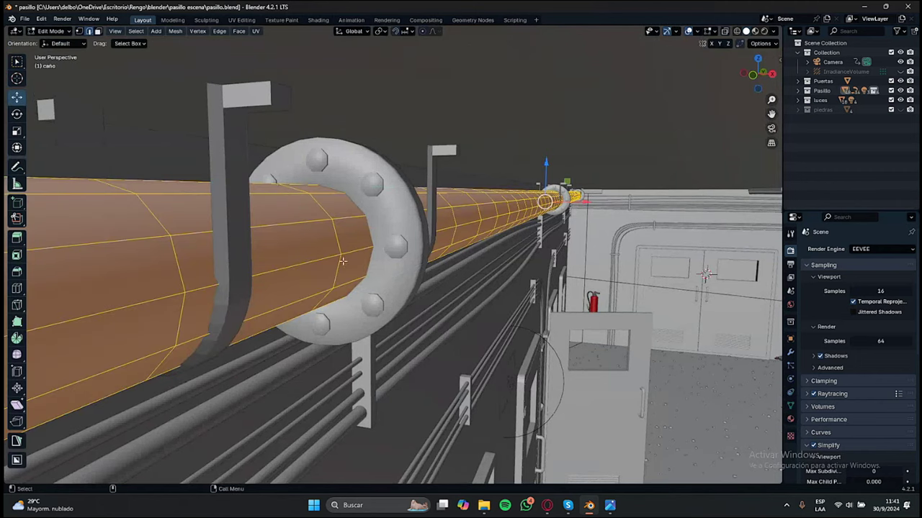
scroll(378, 242, "up", 5)
middle_click_drag(356, 243, 376, 236)
key("Tab")
left_click(376, 236)
scroll(384, 257, "down", 6)
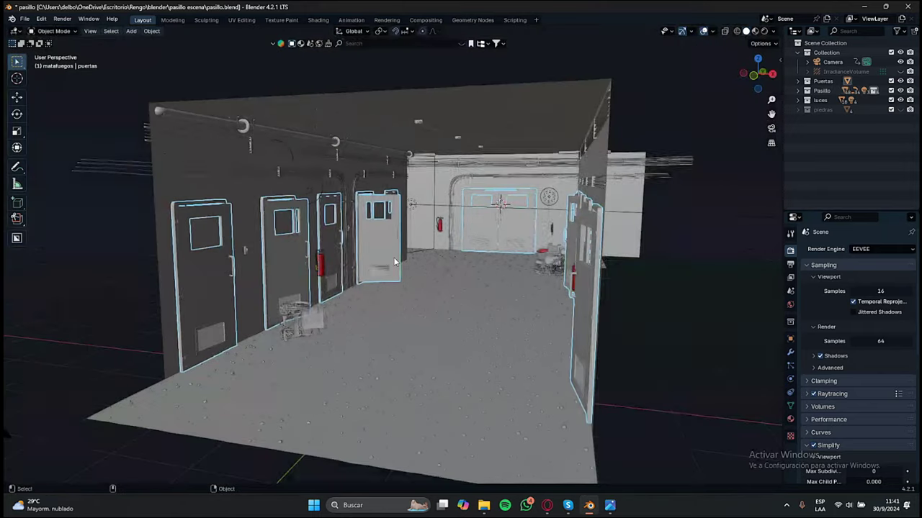
key("KP_0")
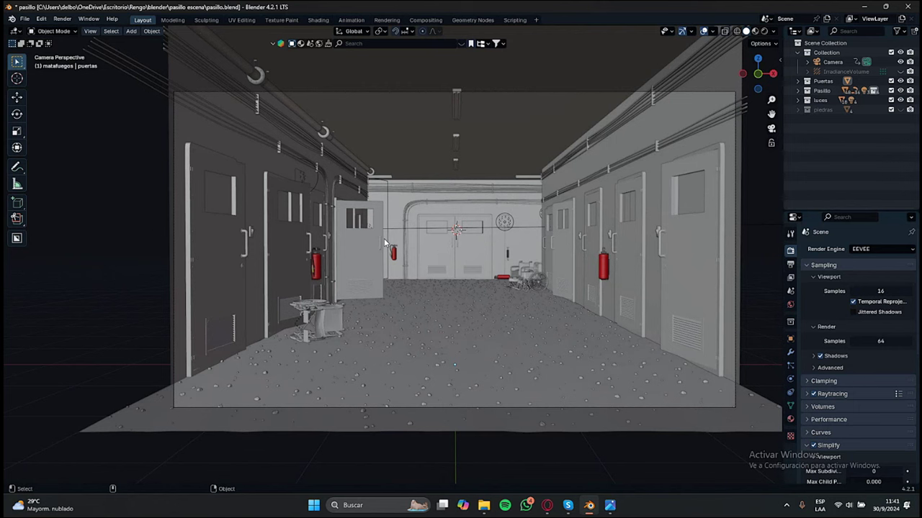
key("shift+grave")
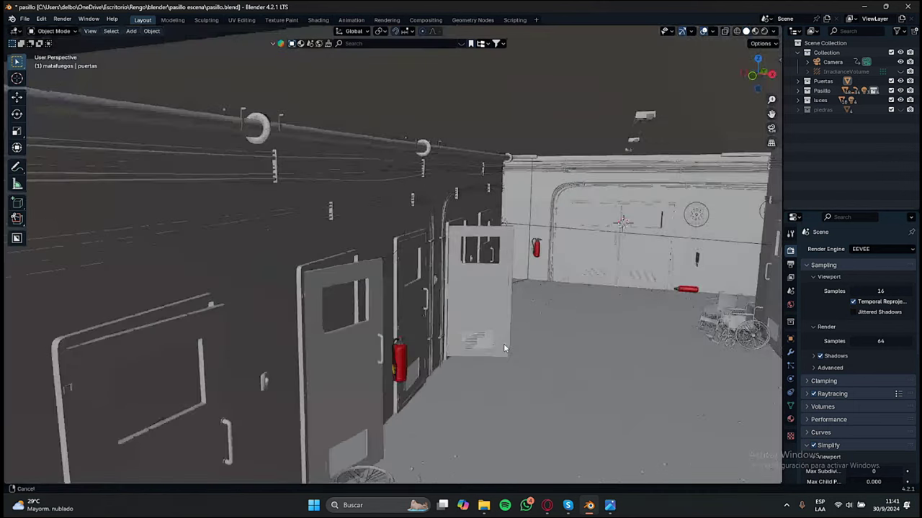
left_click(343, 235)
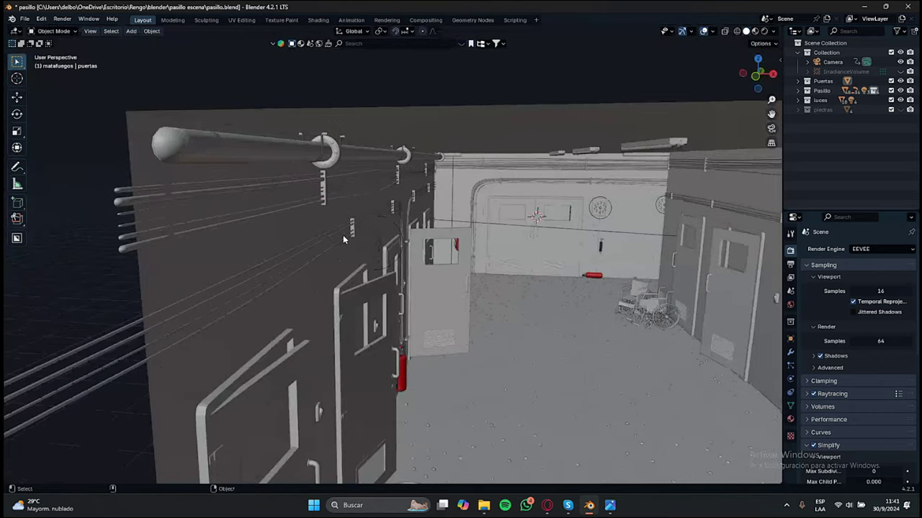
key("shift+grave")
left_click(248, 200)
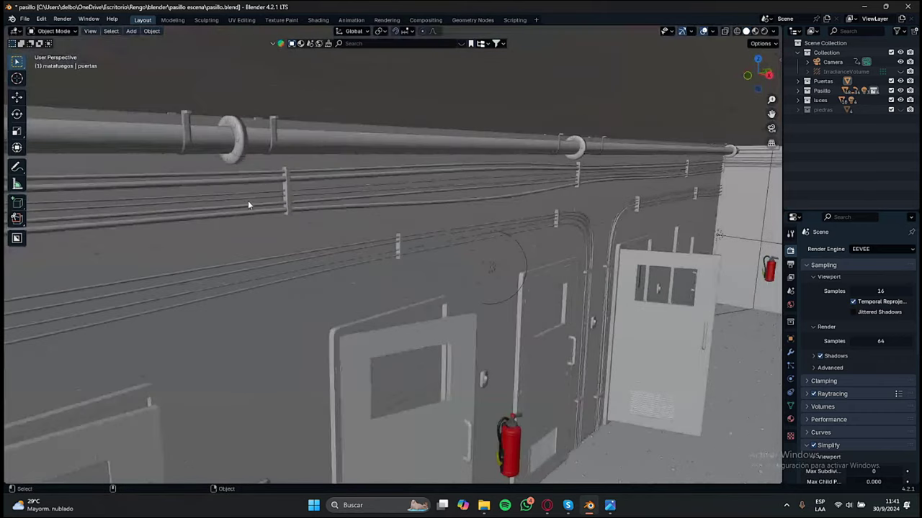
scroll(248, 205, "down", 3)
scroll(310, 225, "down", 3)
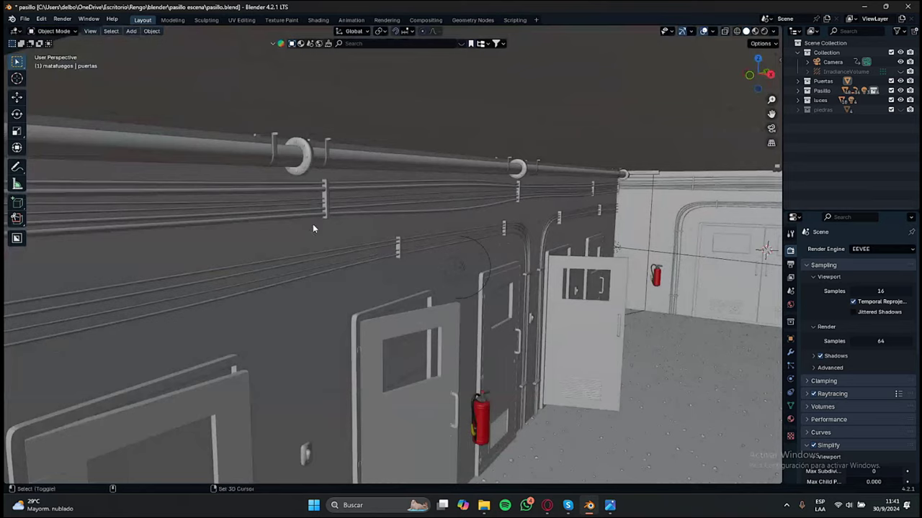
scroll(313, 228, "up", 2, "shift")
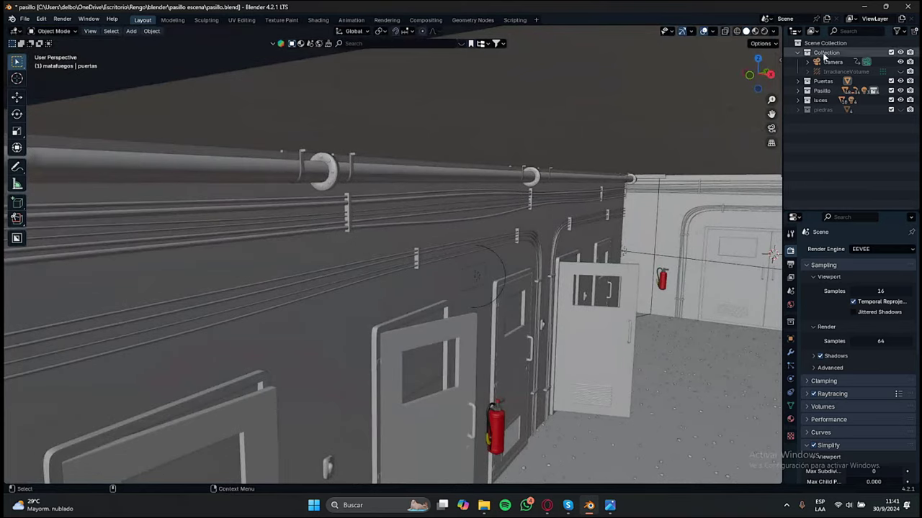
scroll(339, 207, "up", 8)
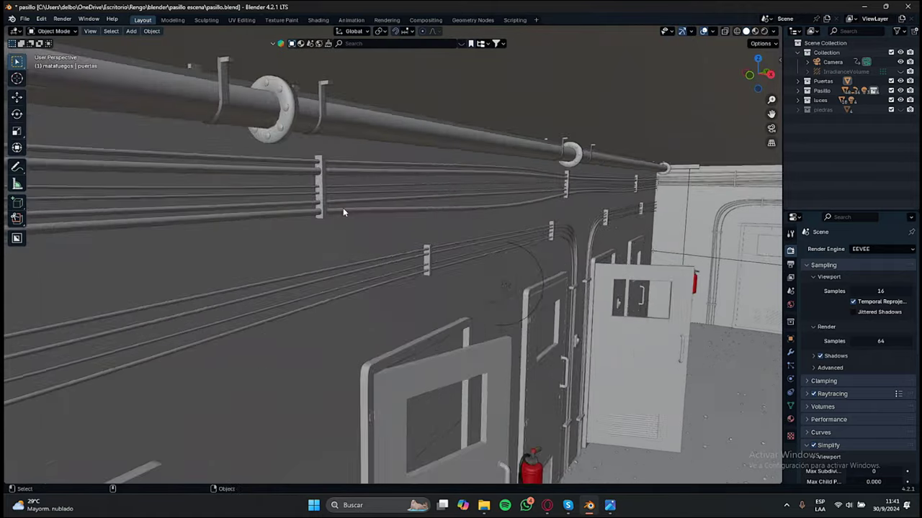
scroll(521, 357, "down", 6)
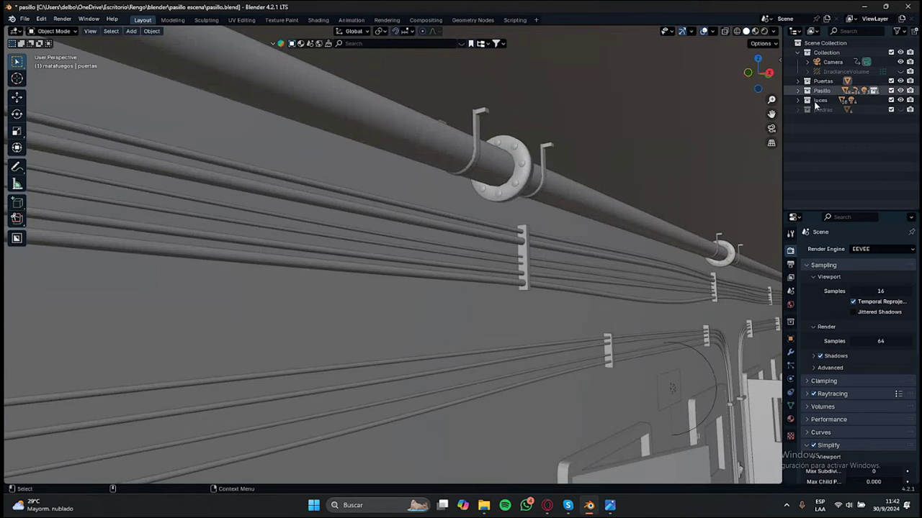
middle_click_drag(698, 173, 801, 141)
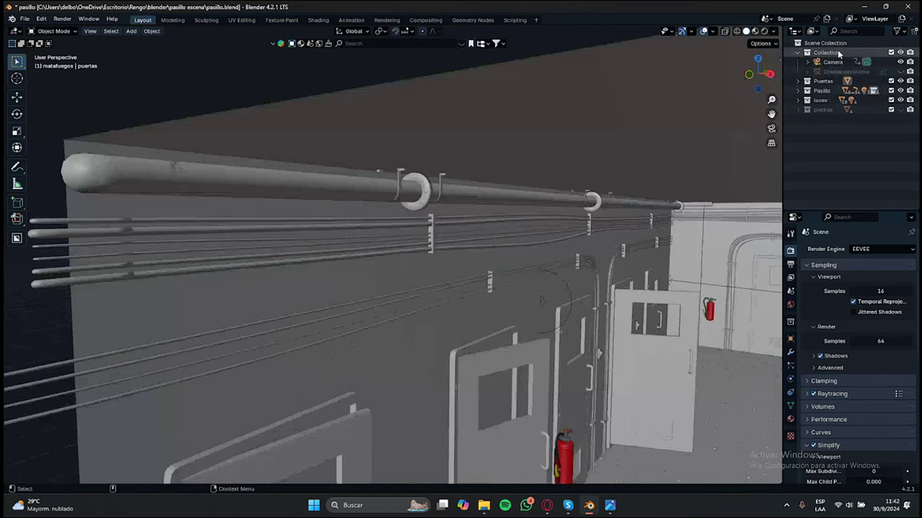
Look inside the Puertas collection, then expand the Pasillo collection in the Outliner.
left_click(807, 80)
left_click(808, 91)
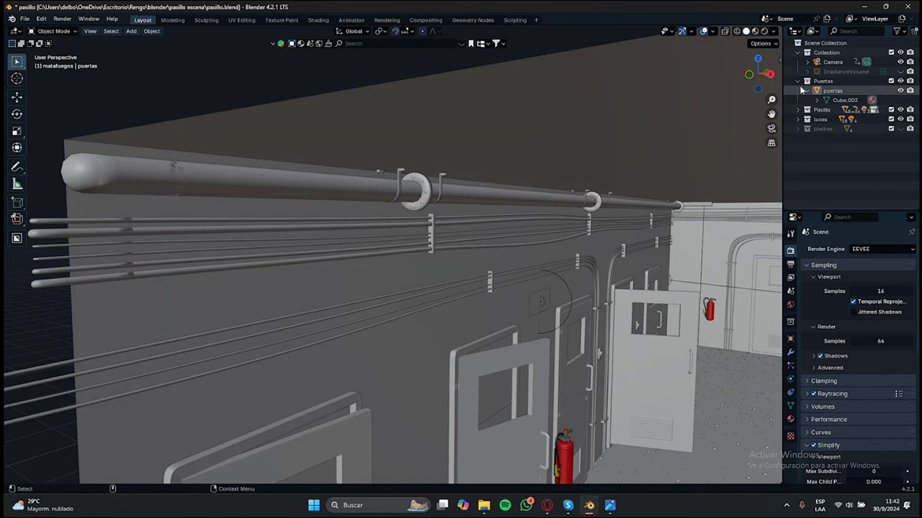
left_click(806, 81)
left_click(807, 90)
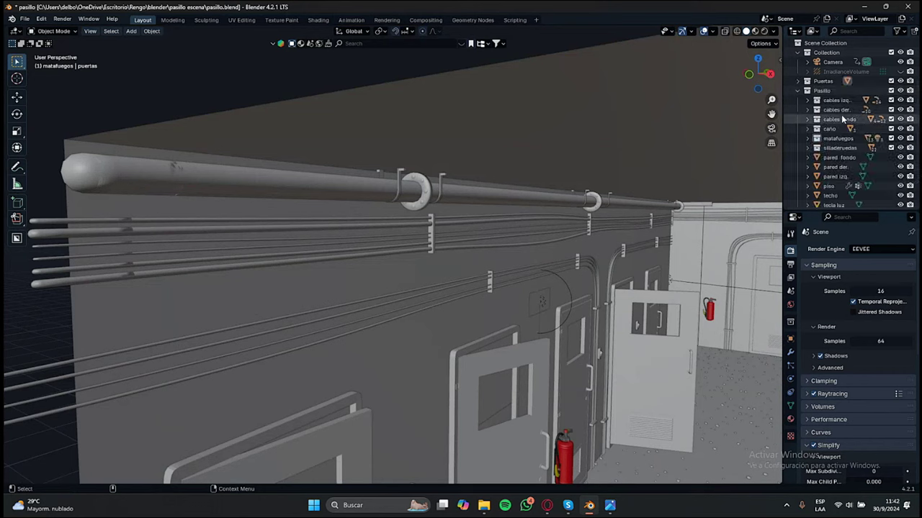
scroll(832, 153, "down", 2)
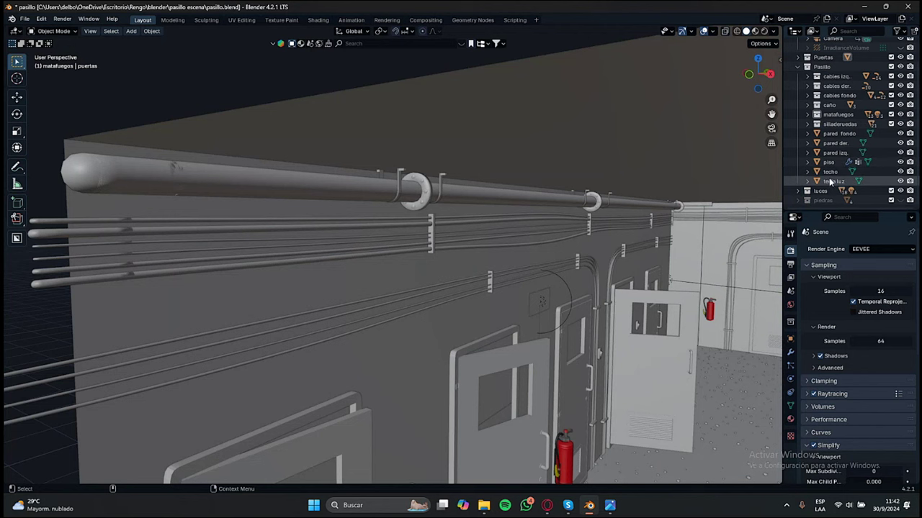
scroll(582, 229, "down", 3)
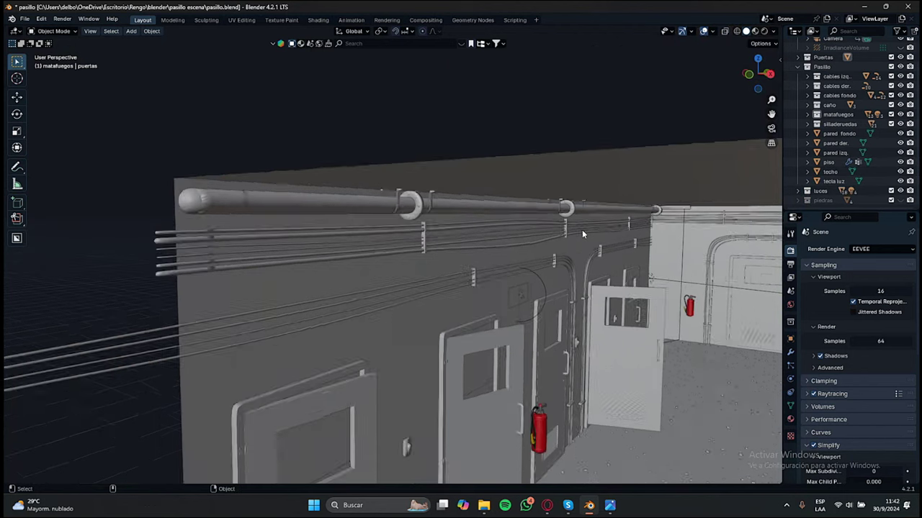
middle_click_drag(581, 230, 440, 229)
scroll(523, 191, "up", 5)
scroll(412, 252, "up", 4)
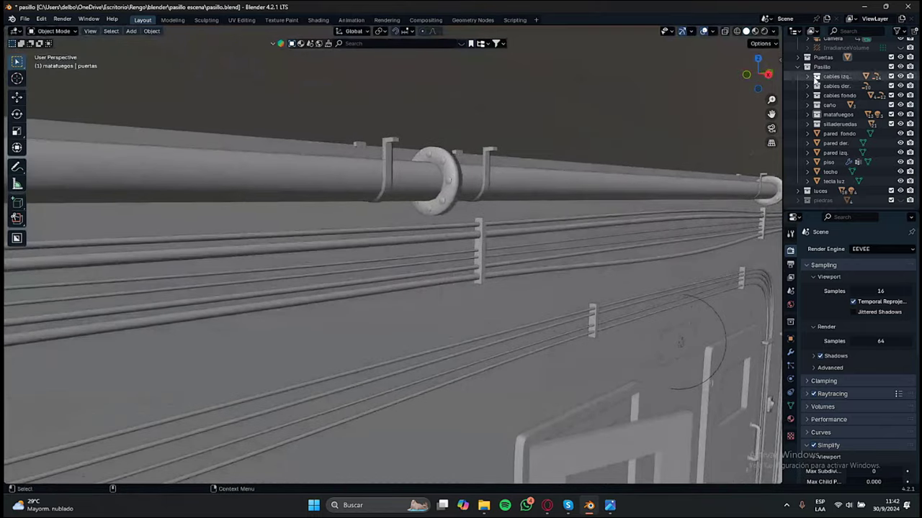
Expand caño into its parts and select caño uniones, then the pipe caño.
left_click(808, 105)
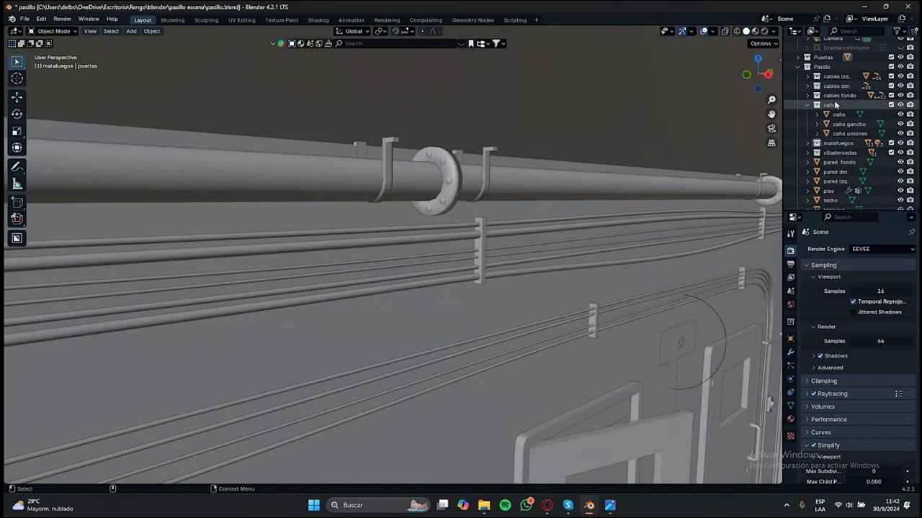
scroll(836, 104, "down", 2)
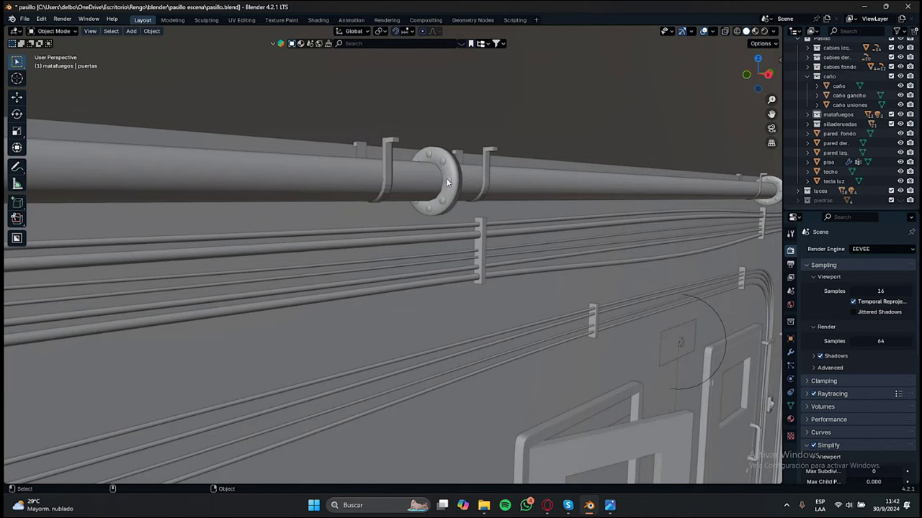
left_click(425, 189)
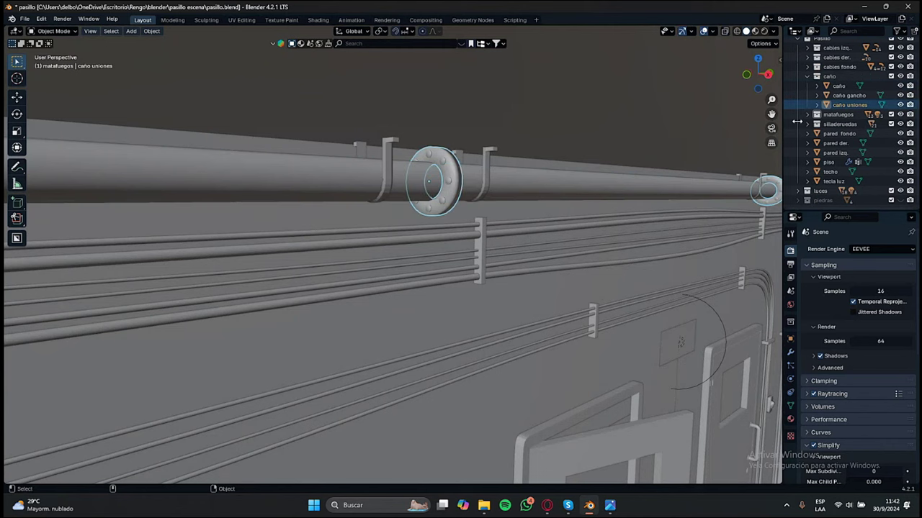
scroll(453, 169, "up", 3)
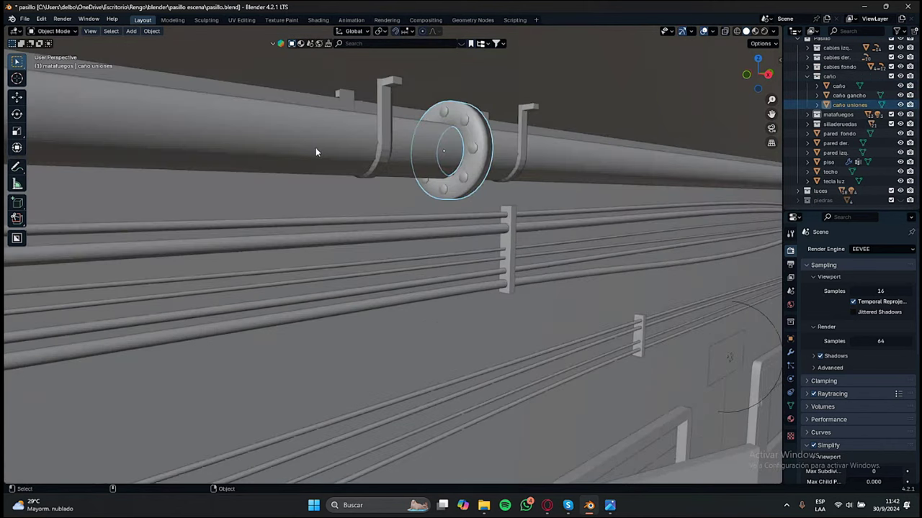
left_click(316, 151)
middle_click_drag(414, 181, 539, 195)
Slide the pipe caño alone along X, then undo that move.
scroll(486, 212, "down", 4)
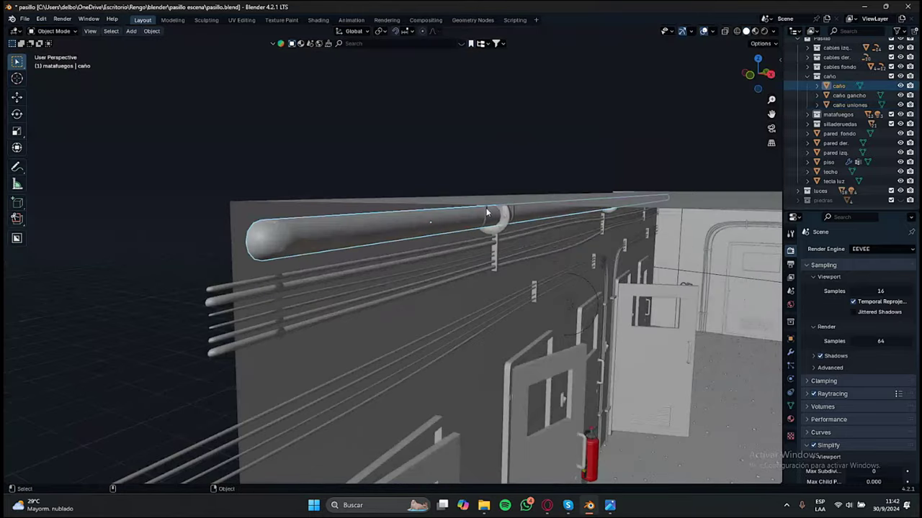
scroll(494, 207, "down", 2)
scroll(495, 207, "up", 3)
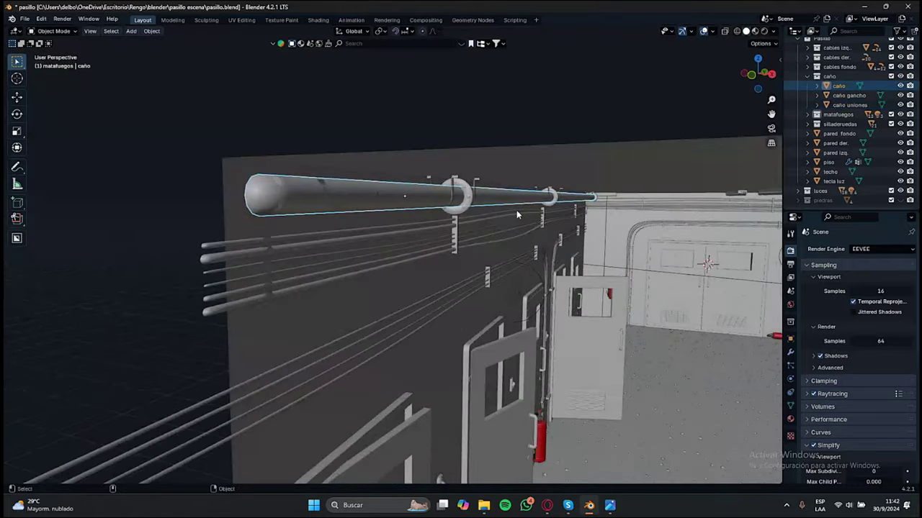
key("g")
key("x")
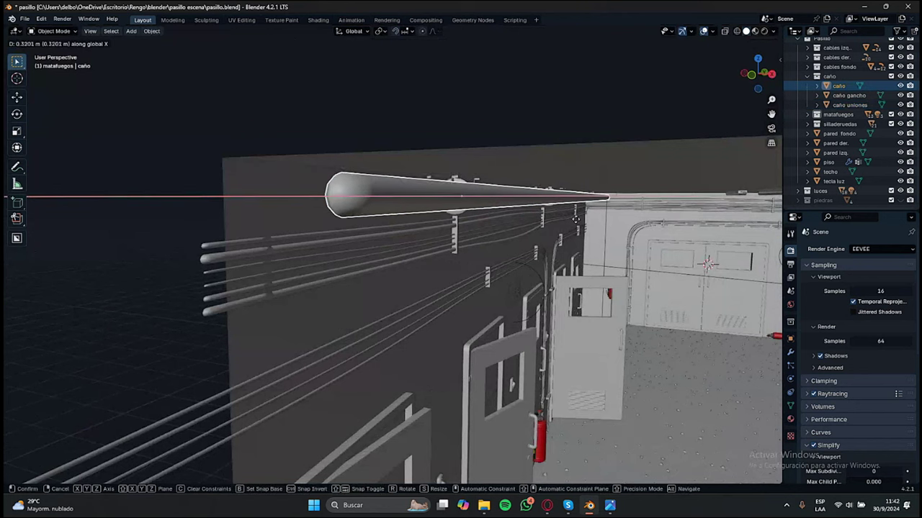
left_click(605, 217)
middle_click_drag(605, 218, 586, 209)
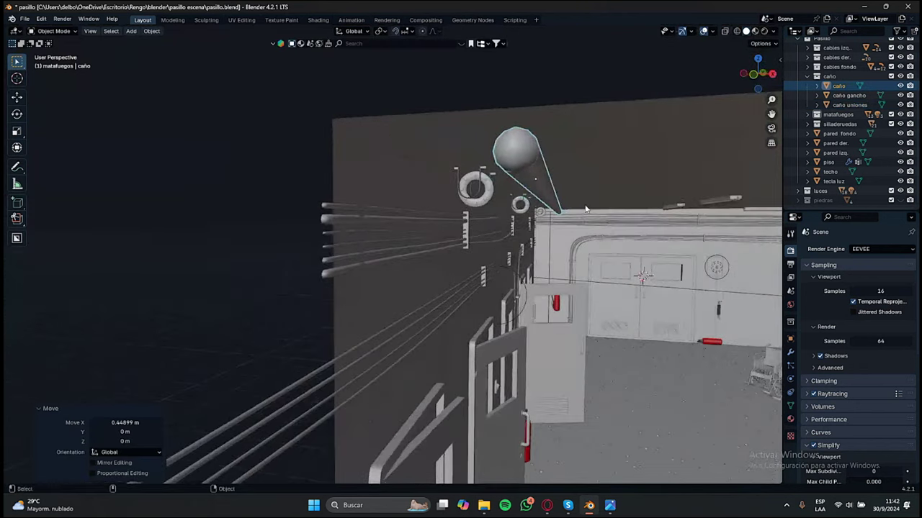
scroll(585, 208, "up", 5)
scroll(534, 243, "up", 3)
scroll(534, 243, "down", 3)
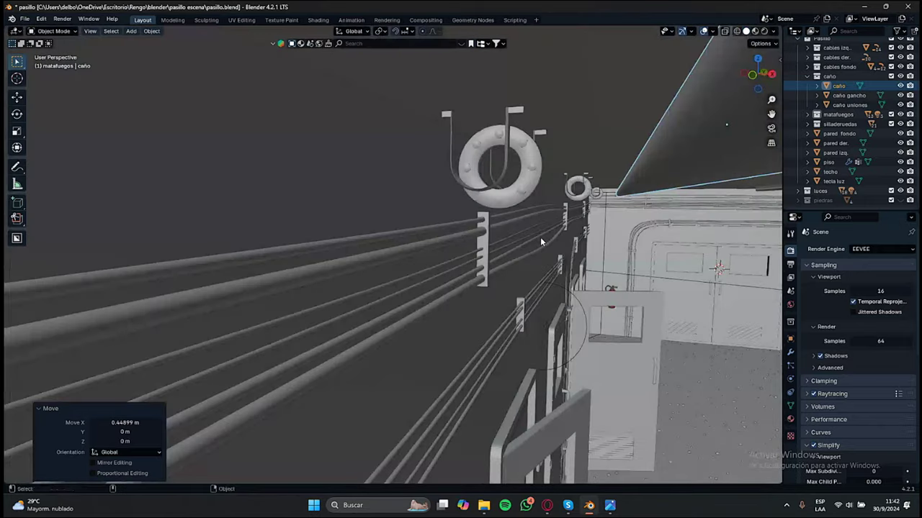
scroll(540, 242, "up", 3)
middle_click_drag(525, 247, 494, 226)
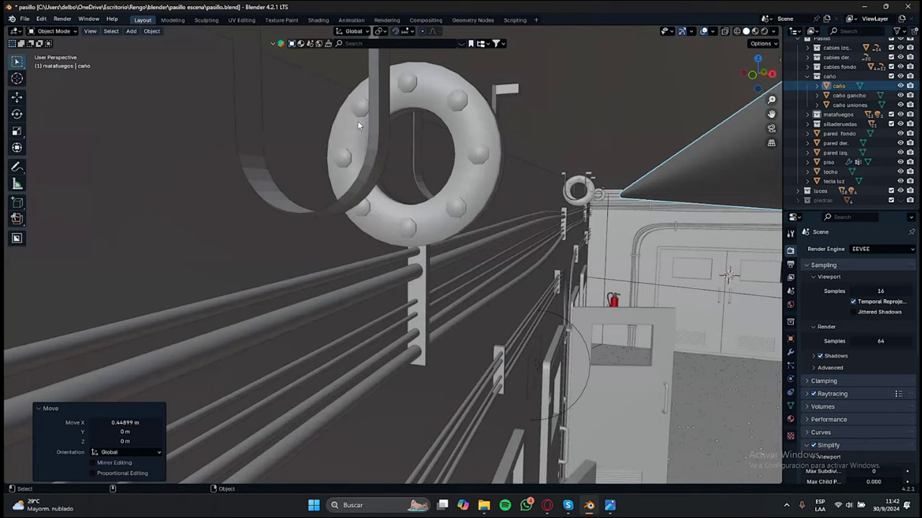
key("ctrl+z")
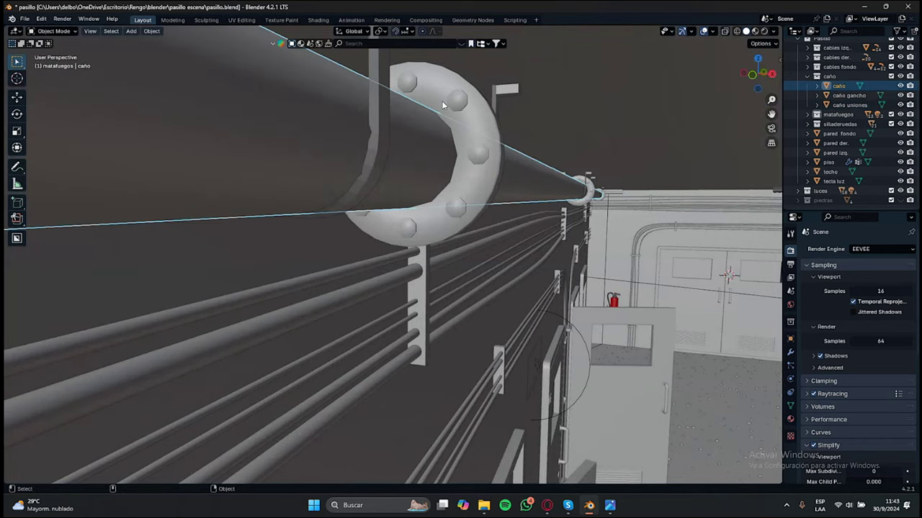
Move the flange ring, hooks and pipe together along X, then select the ring.
middle_click_drag(443, 105, 369, 224)
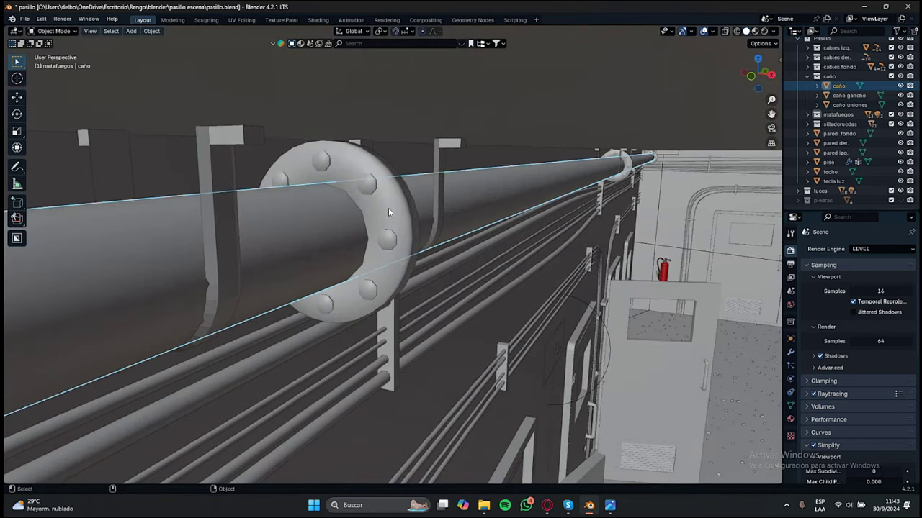
left_click(388, 210)
left_click(234, 152, "shift")
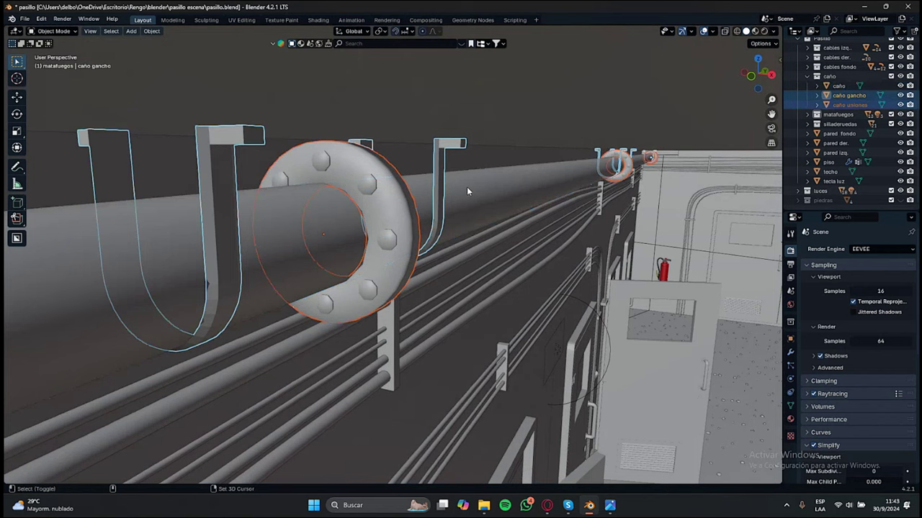
left_click(466, 186, "shift")
key("g")
key("x")
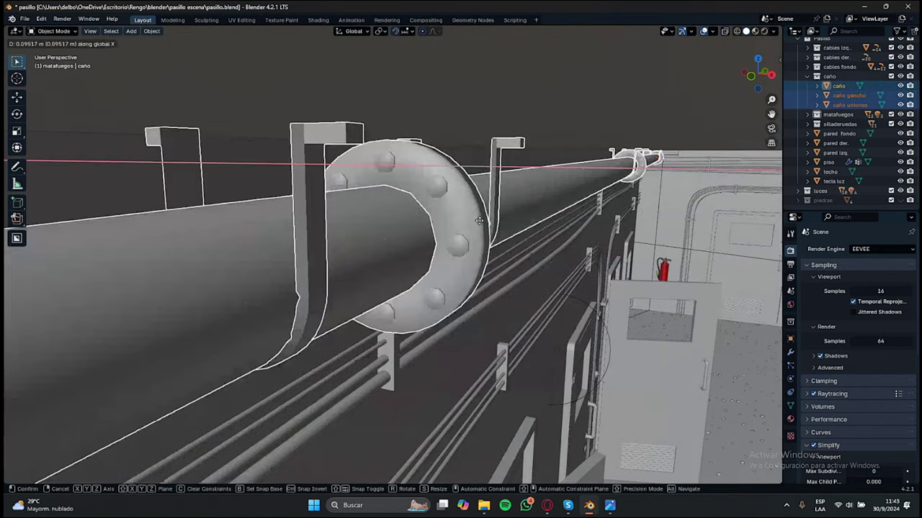
left_click(481, 225)
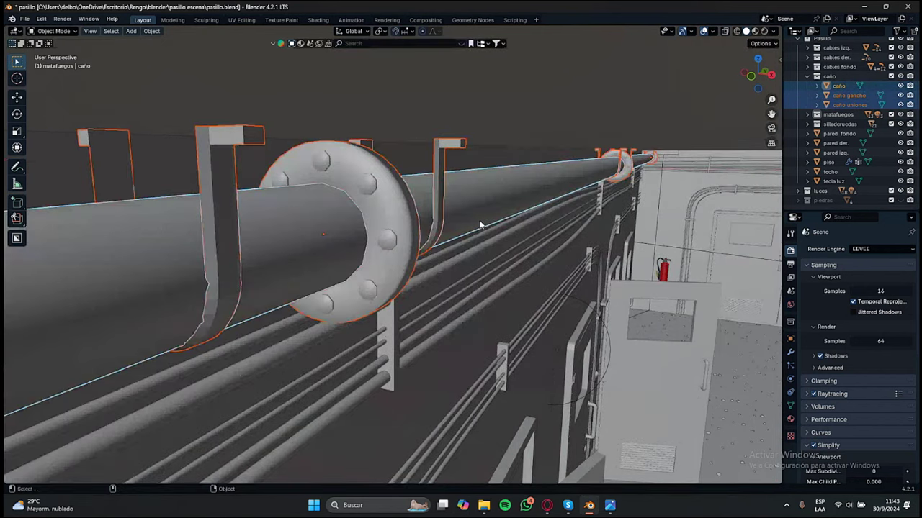
left_click(402, 214)
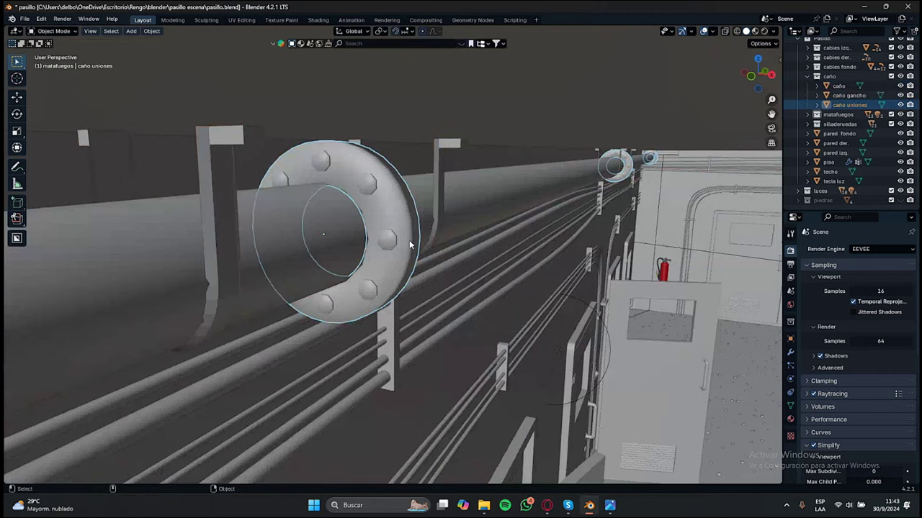
scroll(448, 210, "up", 3)
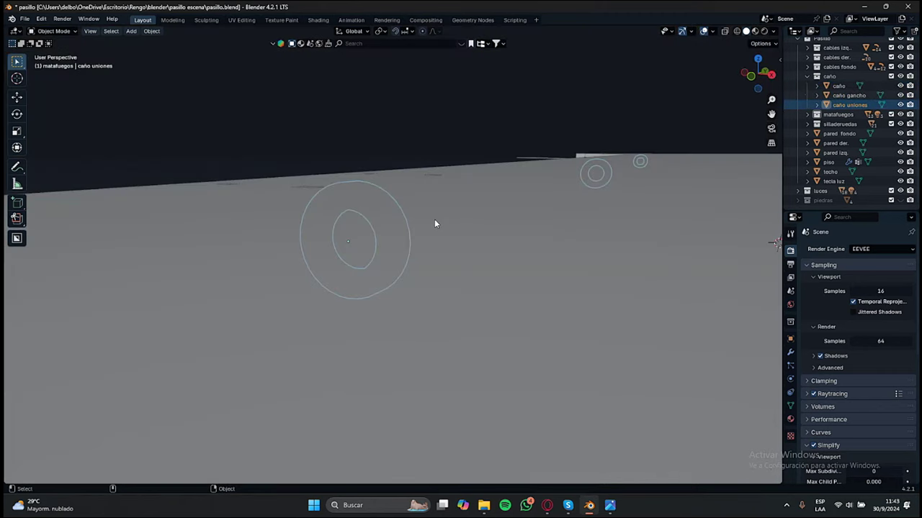
scroll(435, 219, "down", 4)
middle_click_drag(432, 218, 227, 198)
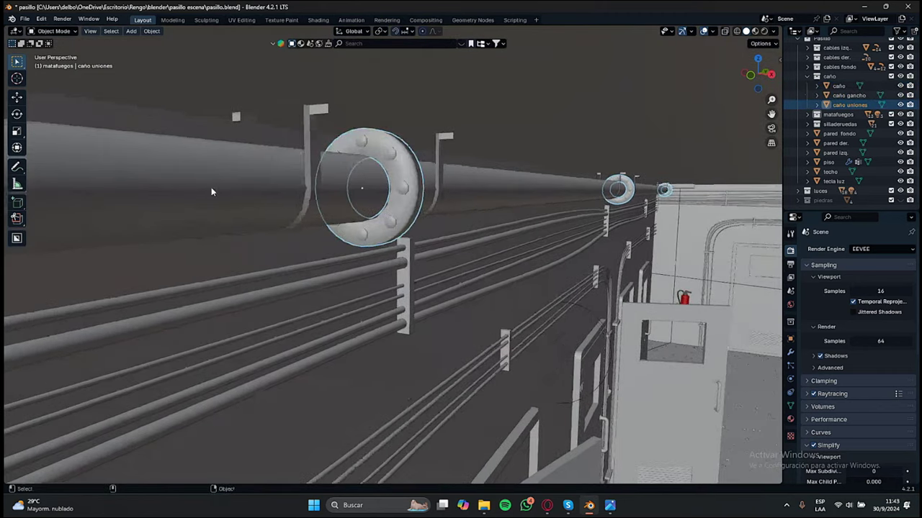
Parent the flange ring to the pipe and slide the pipe along X.
left_click(247, 177, "shift")
key("ctrl+p")
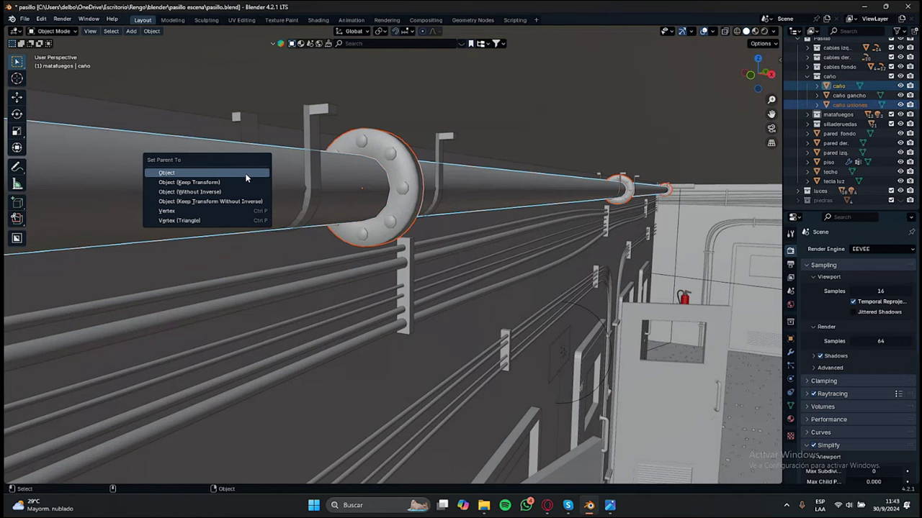
left_click(246, 175)
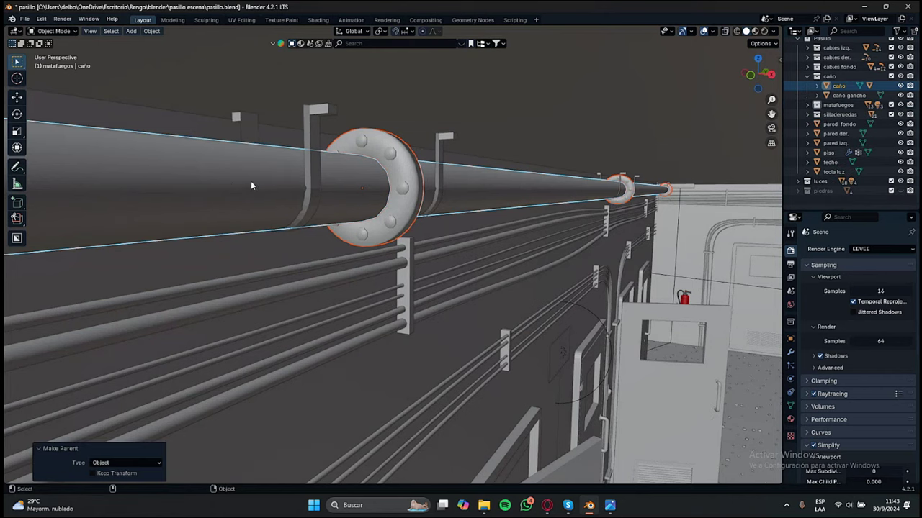
key("g")
key("x")
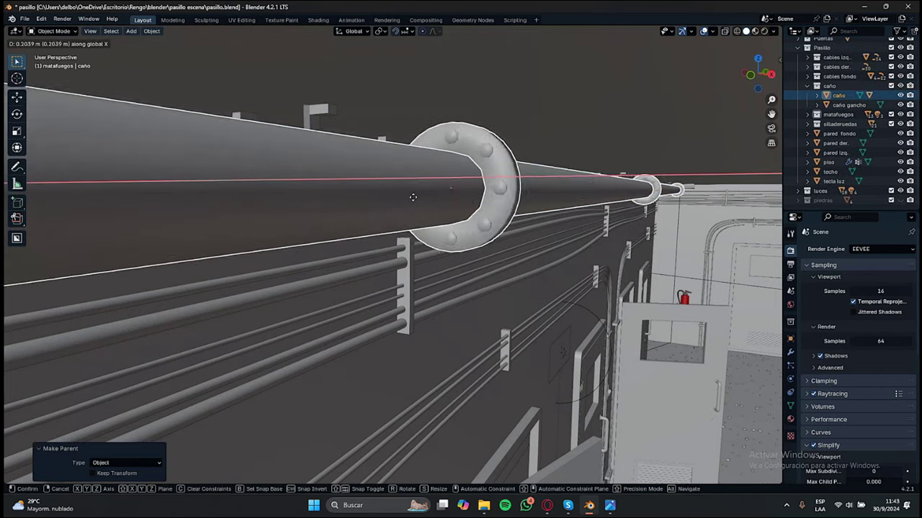
left_click(303, 209)
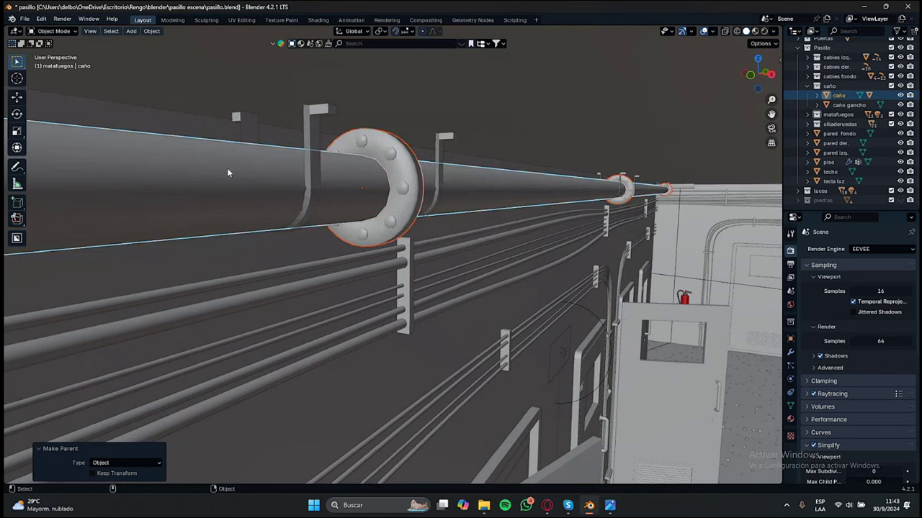
Reposition the flange ring further along the pipe, cancelling a stray pipe move and resize.
left_click(400, 165)
key("g")
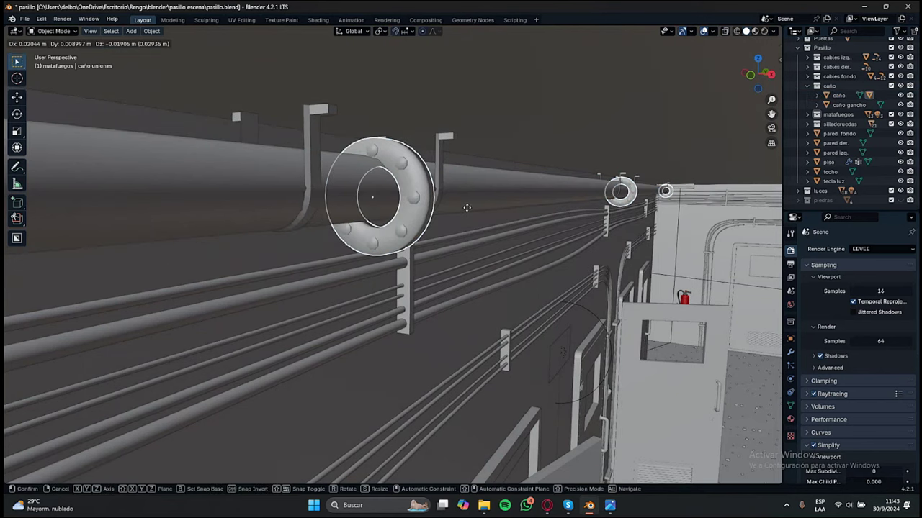
left_click(439, 165)
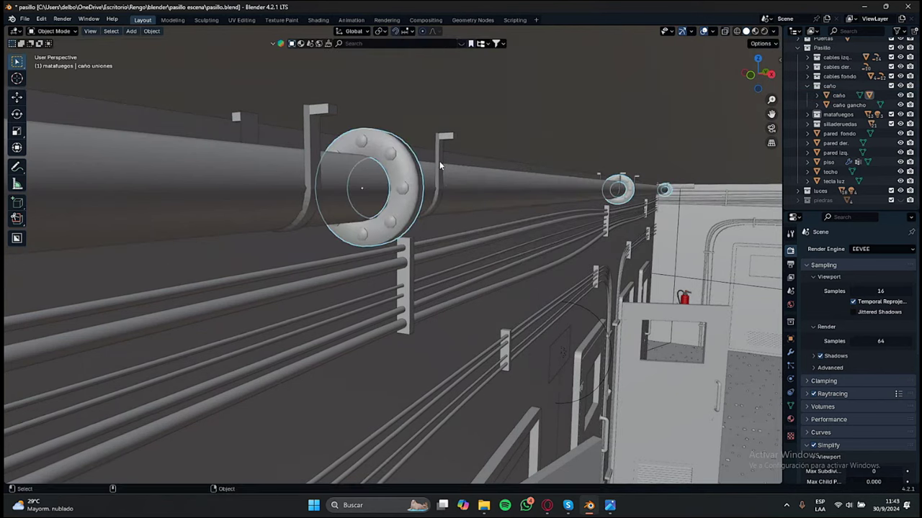
left_click(209, 176)
key("g")
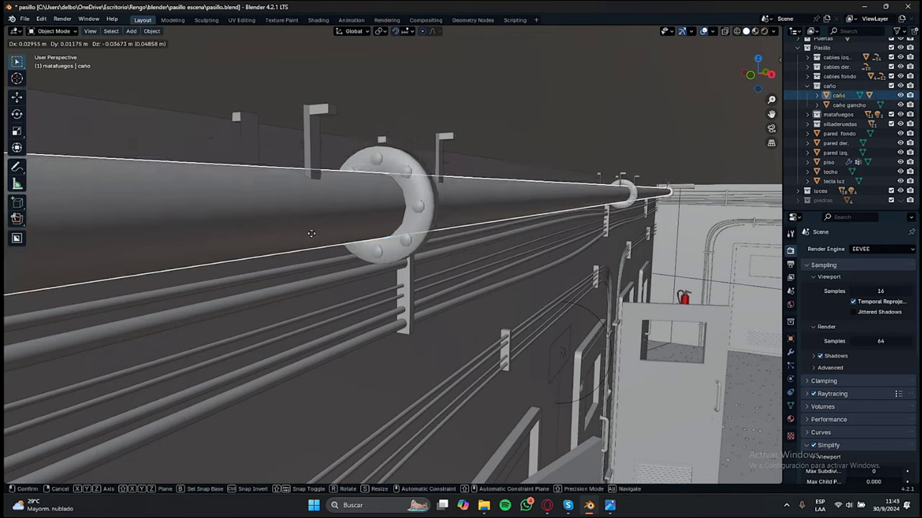
right_click(174, 167)
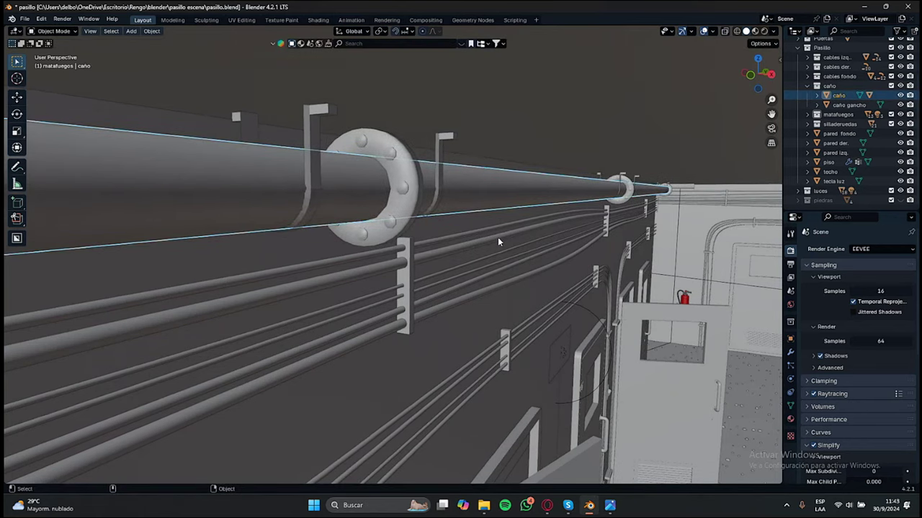
key("s")
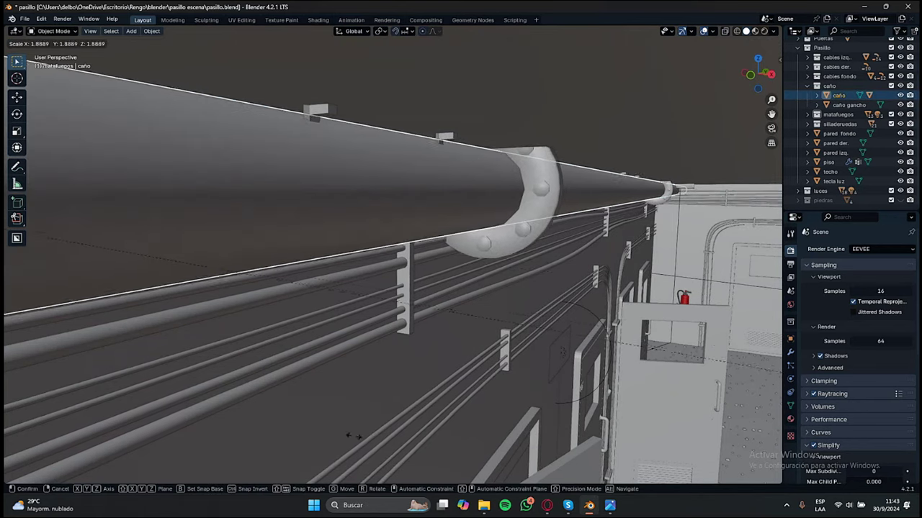
right_click(321, 357)
Parent the caño gancho hooks to the pipe as an object parent.
left_click(313, 135)
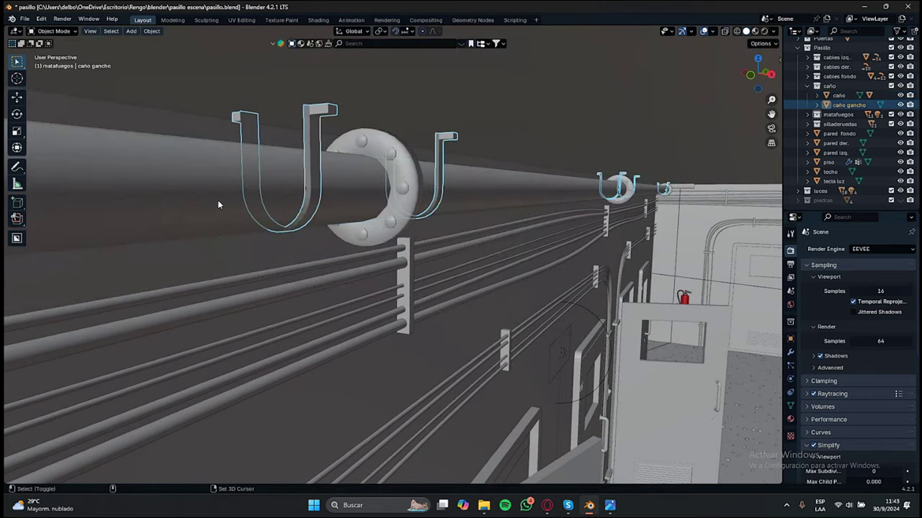
left_click(217, 200, "shift")
key("ctrl+p")
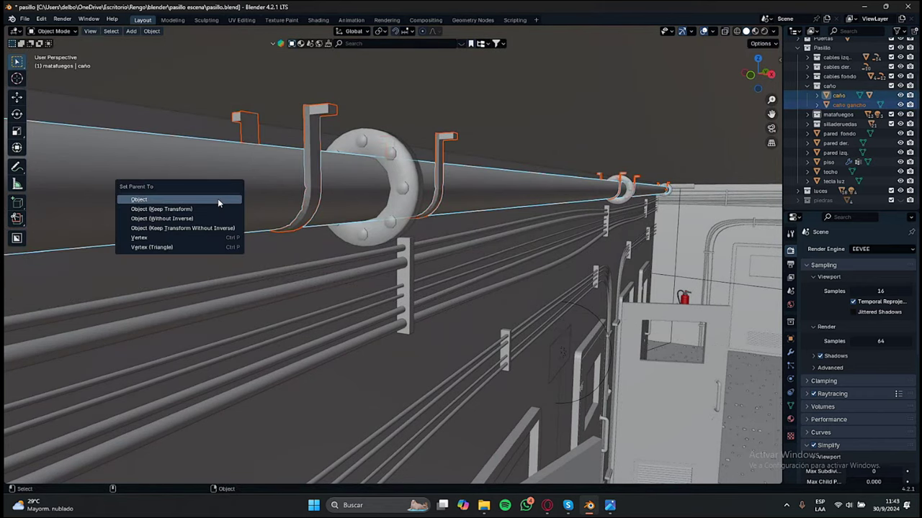
left_click(217, 201)
middle_click_drag(217, 201, 277, 193)
Move the pipe and its hooks higher up the corridor wall.
left_click(277, 193)
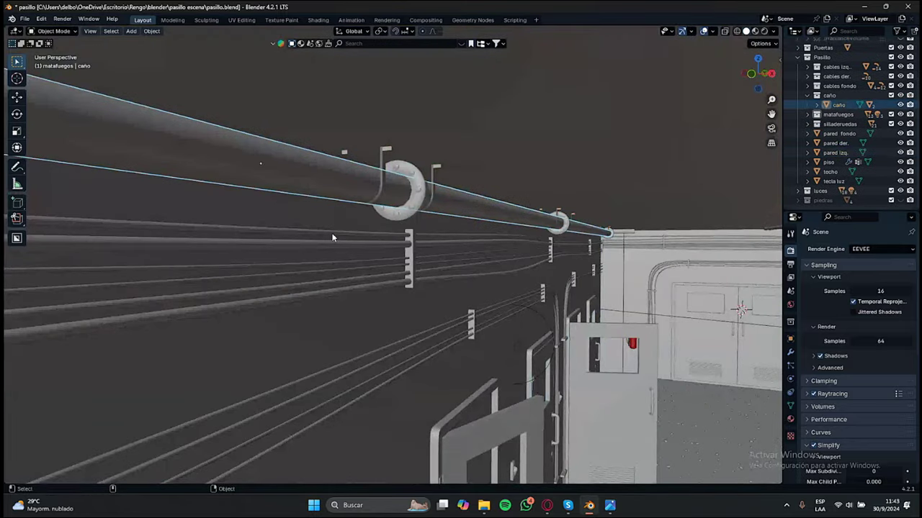
key("g")
left_click(293, 180)
middle_click_drag(434, 324, 373, 171)
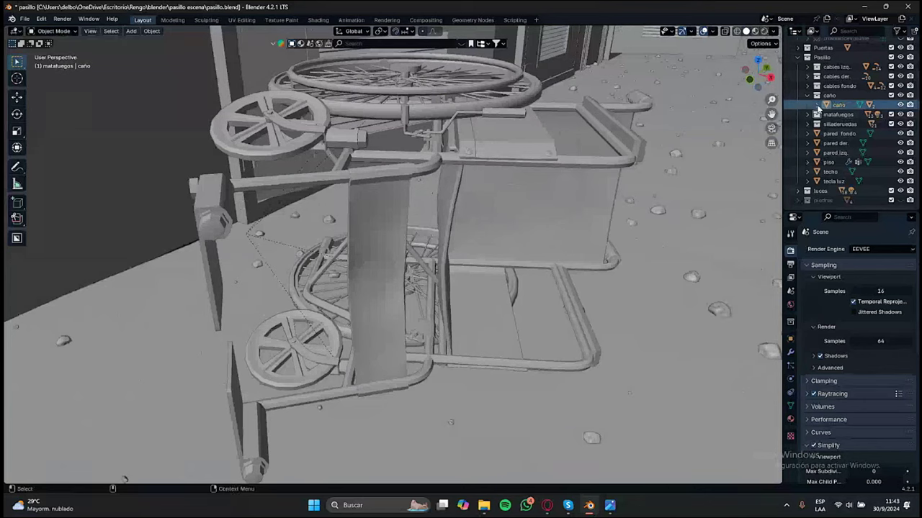
scroll(810, 101, "up", 2)
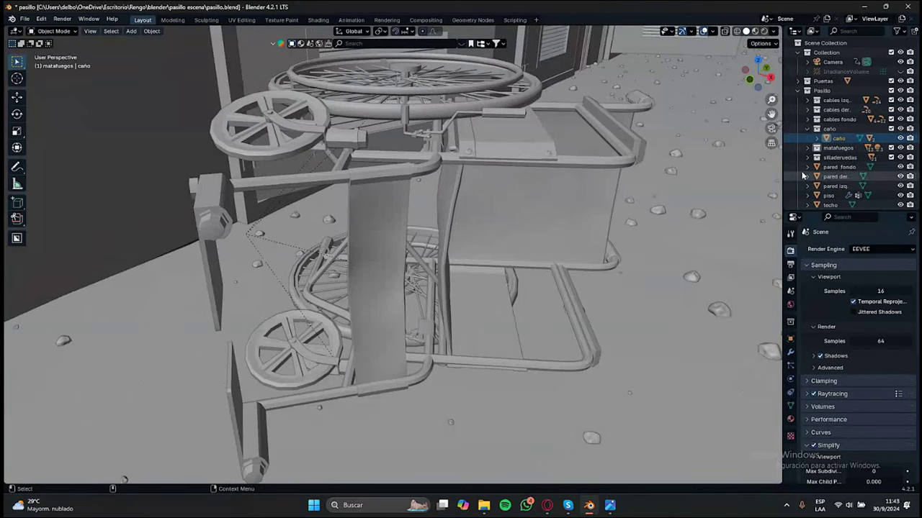
left_click(807, 90)
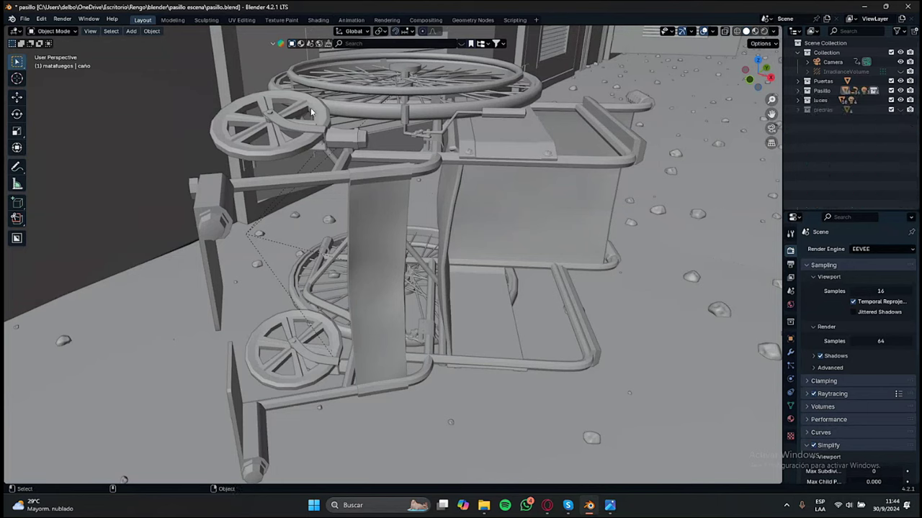
left_click(311, 109)
left_click(807, 90)
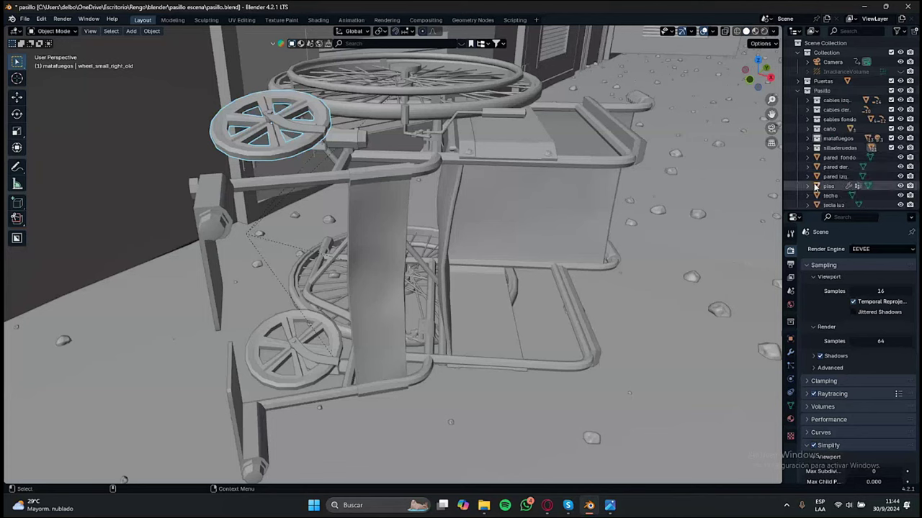
left_click(807, 147)
left_click(843, 167)
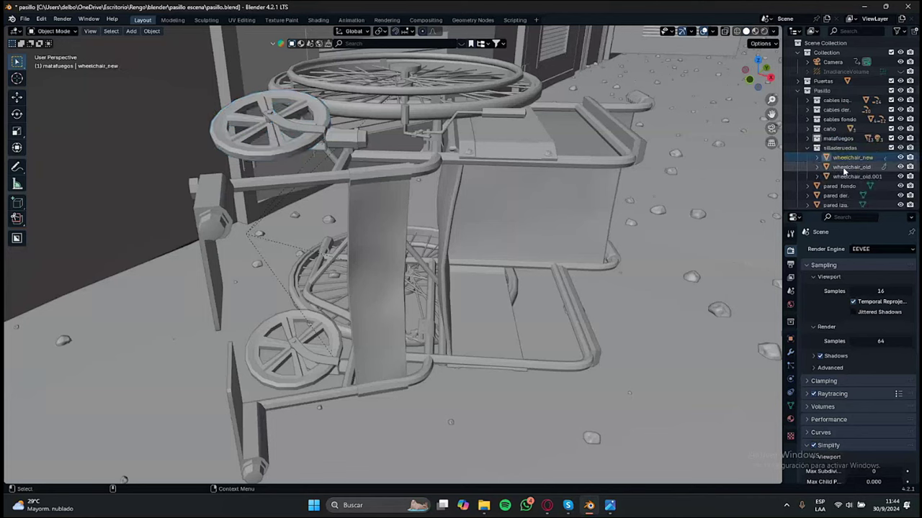
left_click(817, 167)
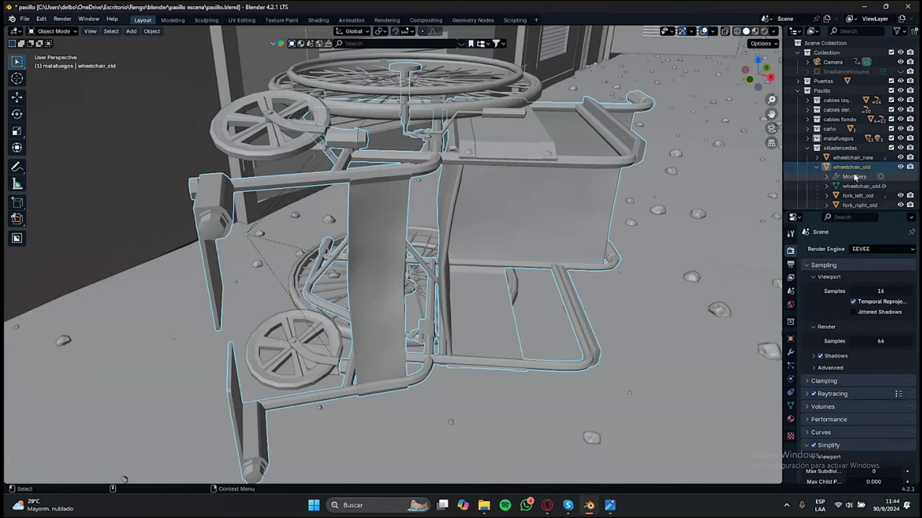
left_click(857, 195)
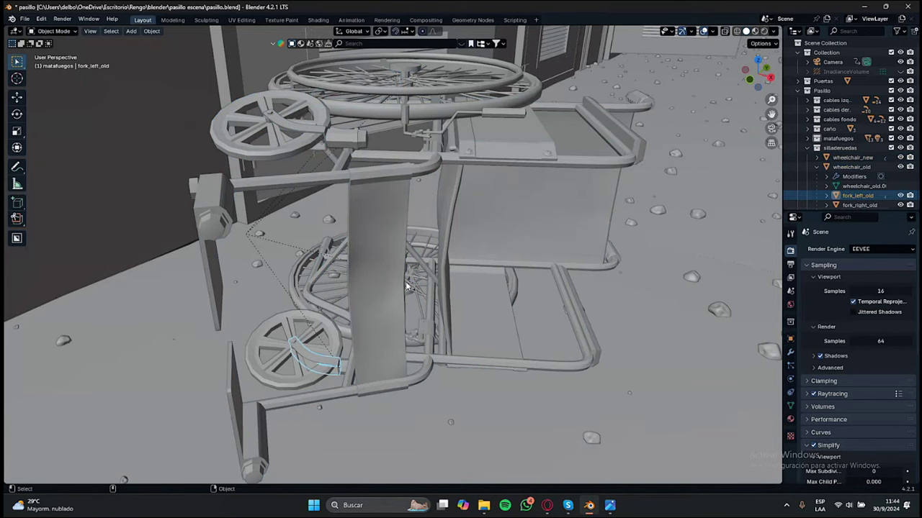
left_click(351, 329)
left_click(334, 316)
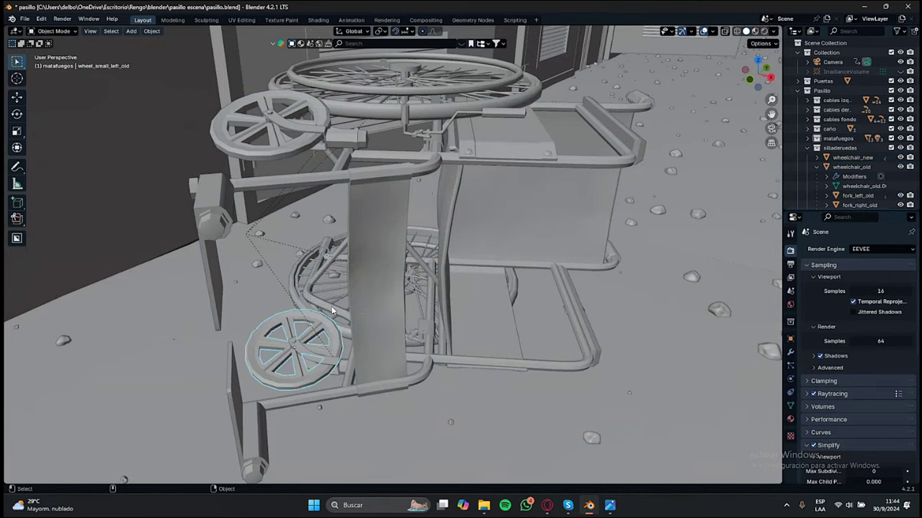
left_click(491, 226)
key("g")
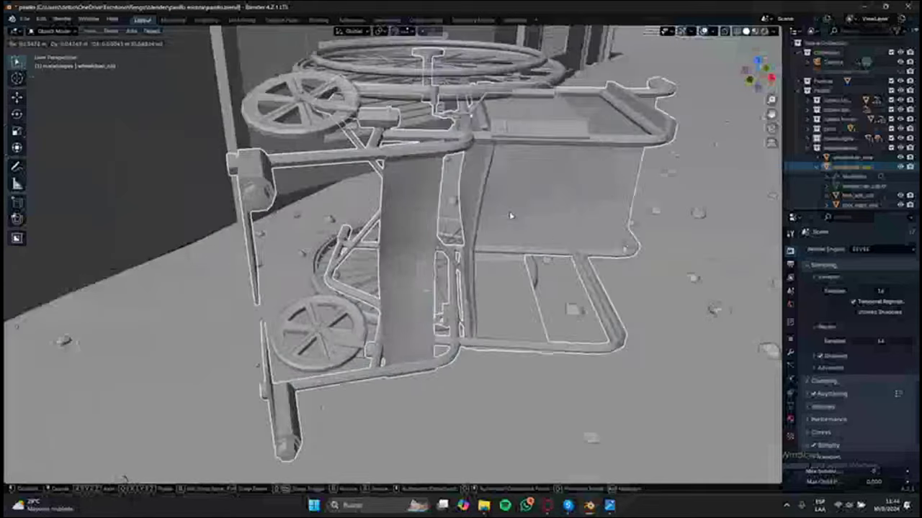
left_click(301, 338)
left_click(301, 338)
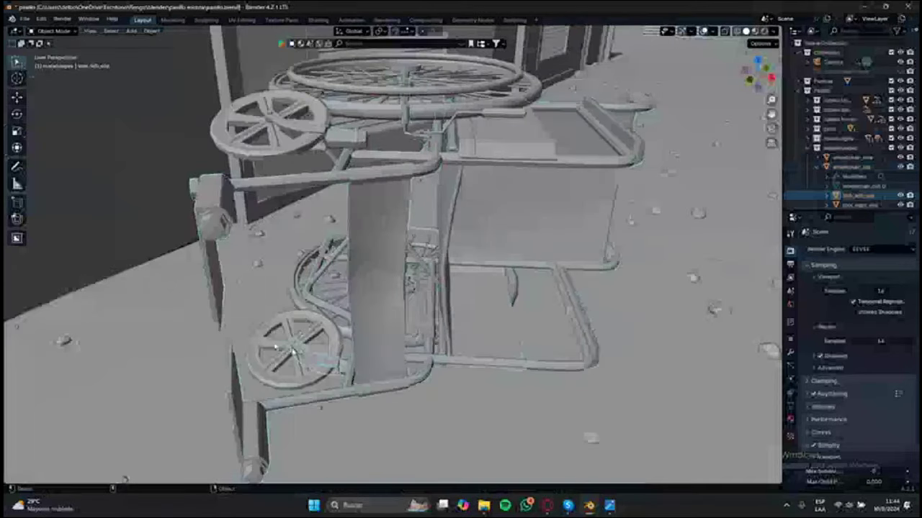
key("g")
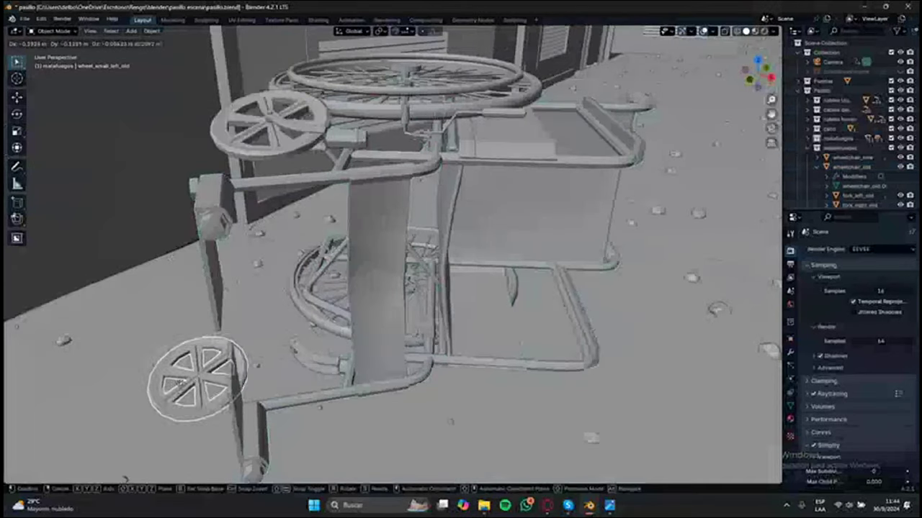
key("Escape")
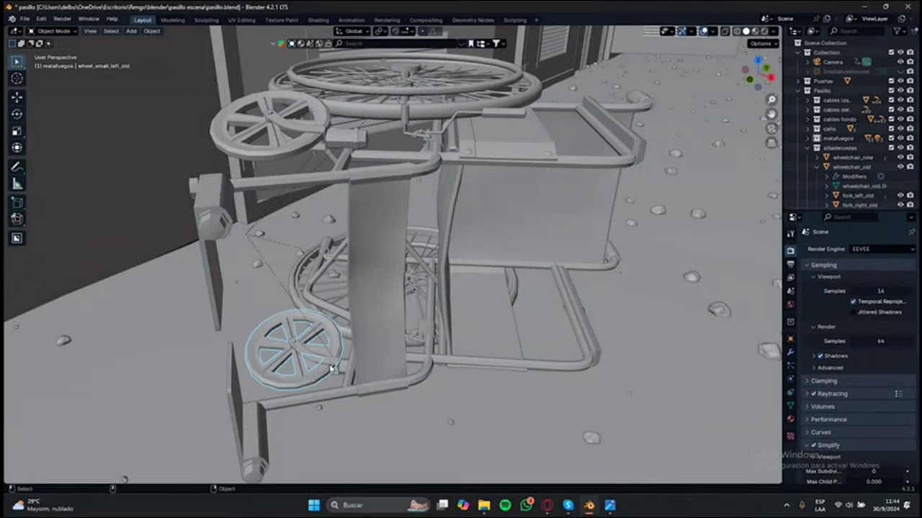
left_click(331, 369)
key("g")
key("Escape")
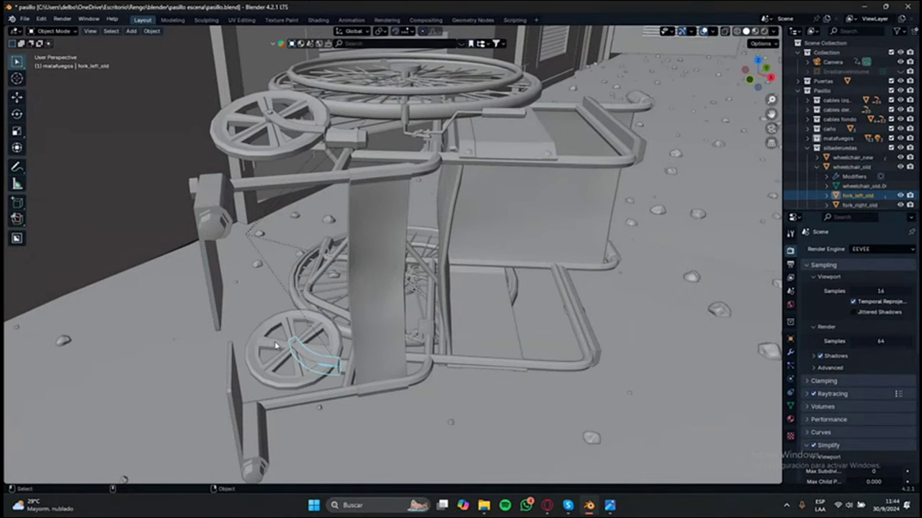
left_click(275, 347)
left_click(335, 368)
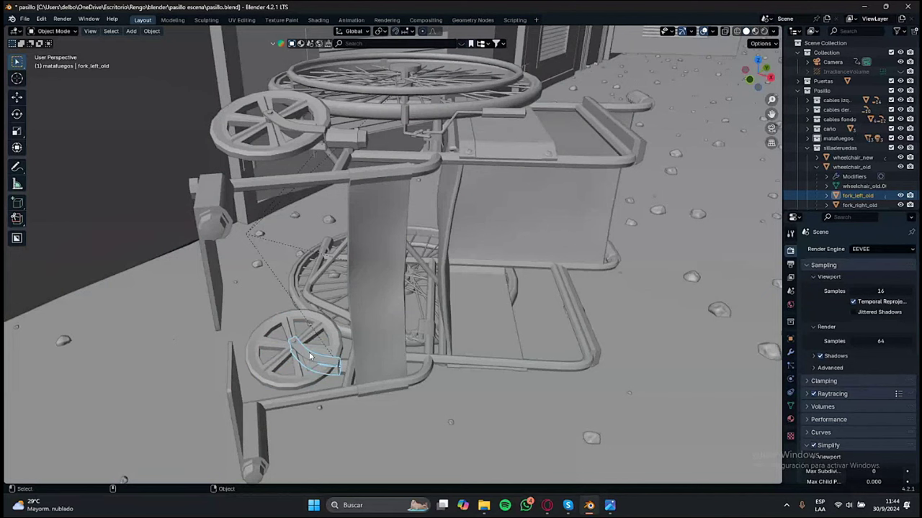
key("g")
key("Escape")
left_click(382, 340)
key("g")
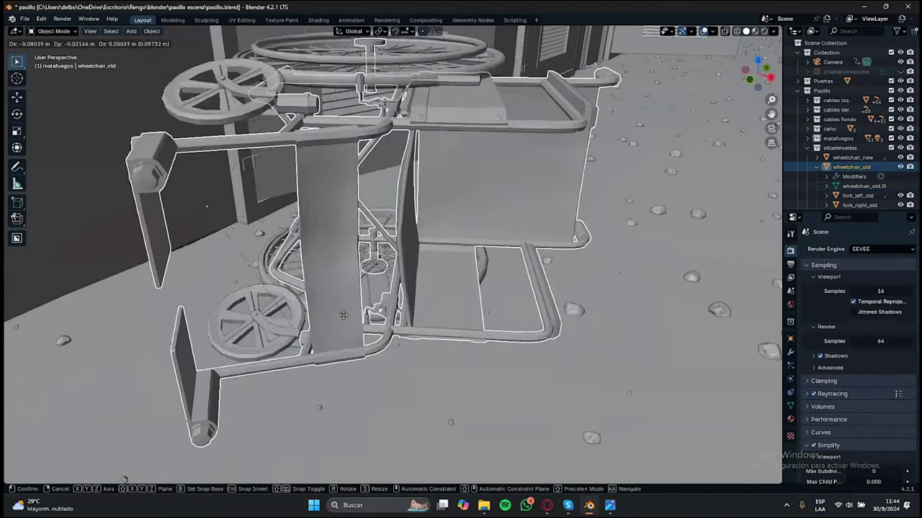
Cancel the pending wheelchair move and zoom in around the old wheelchair.
right_click(343, 315)
middle_click_drag(467, 307, 375, 289)
scroll(468, 299, "up", 5)
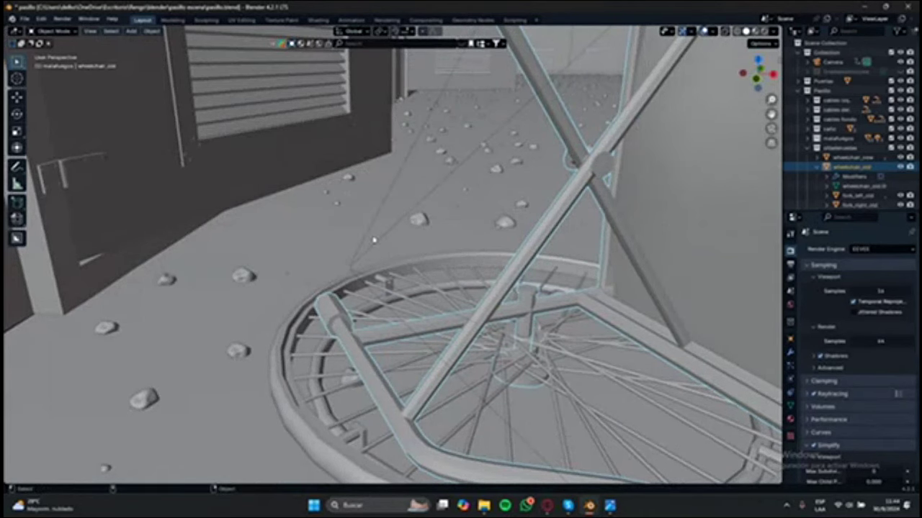
scroll(357, 278, "down", 2)
scroll(540, 315, "up", 4)
scroll(536, 322, "down", 5)
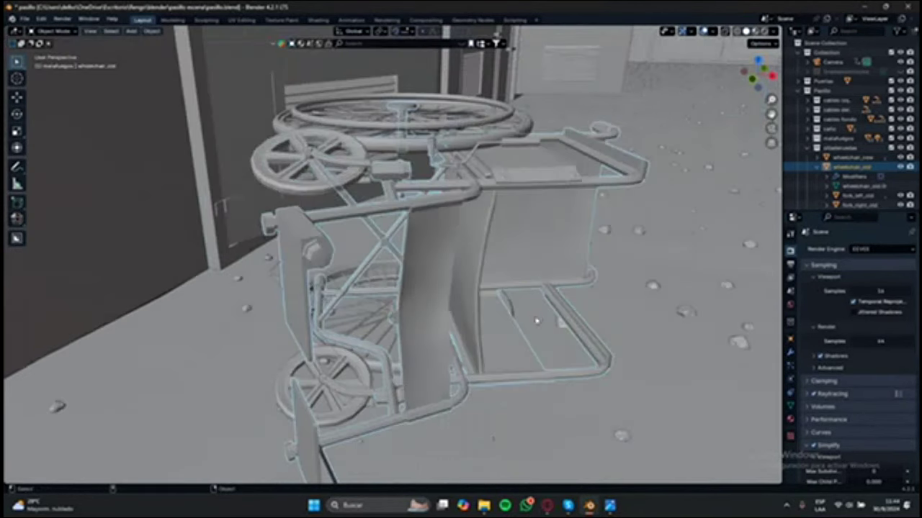
scroll(517, 324, "up", 2)
scroll(425, 321, "up", 3)
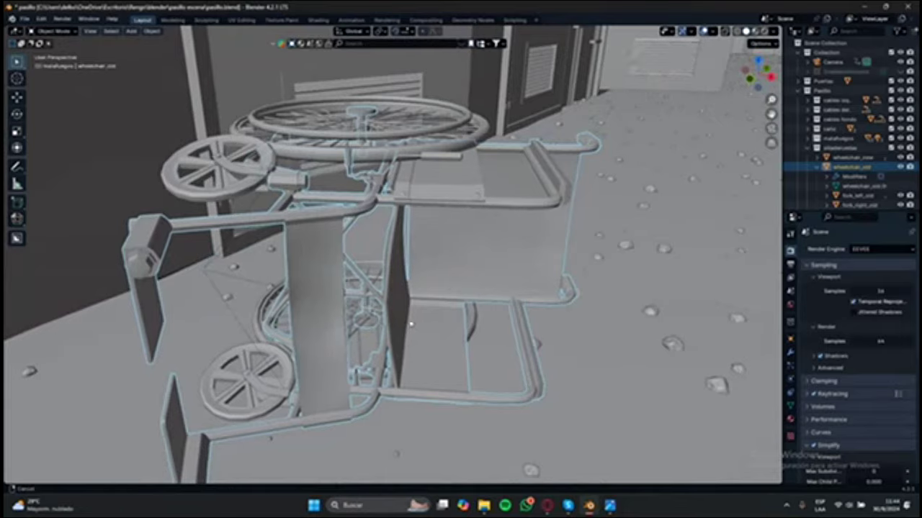
scroll(437, 310, "down", 2)
Clear the parent of wheel_small_left_old so it sits alone on the corridor floor.
left_click(335, 337)
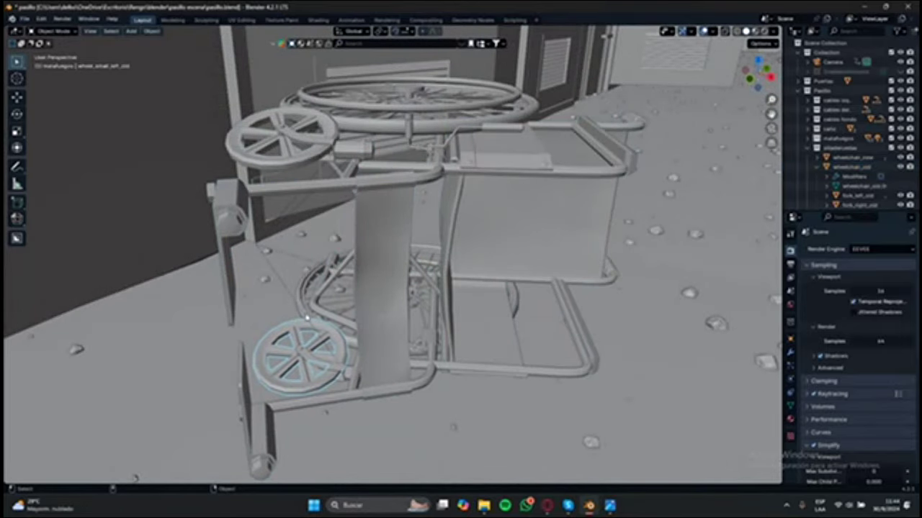
key("alt+p")
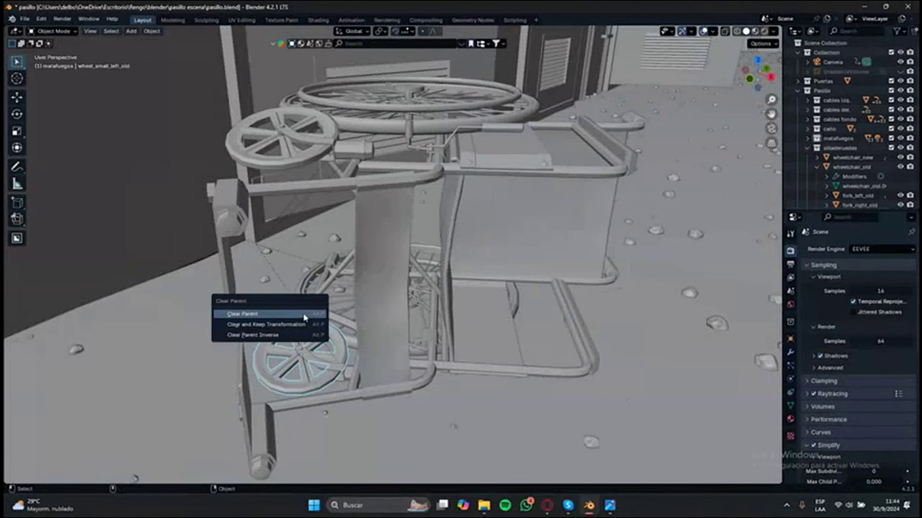
left_click(264, 314)
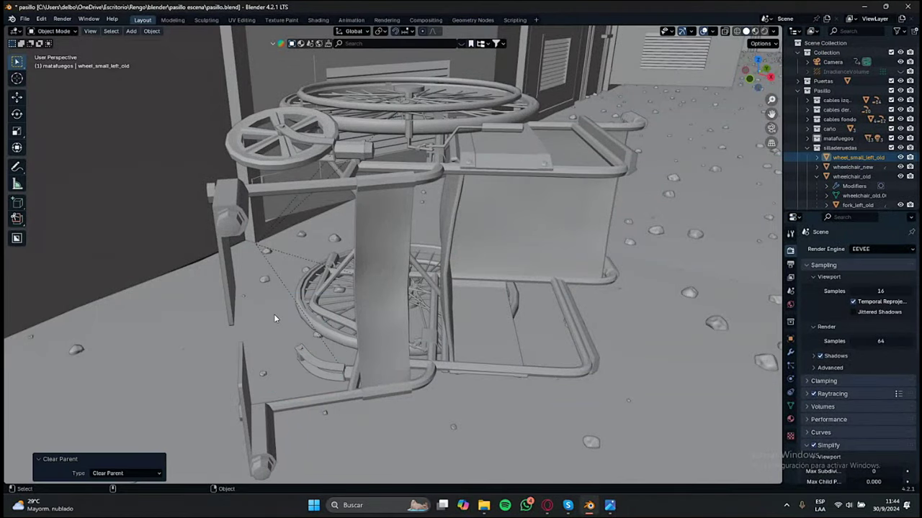
middle_click_drag(274, 314, 487, 267)
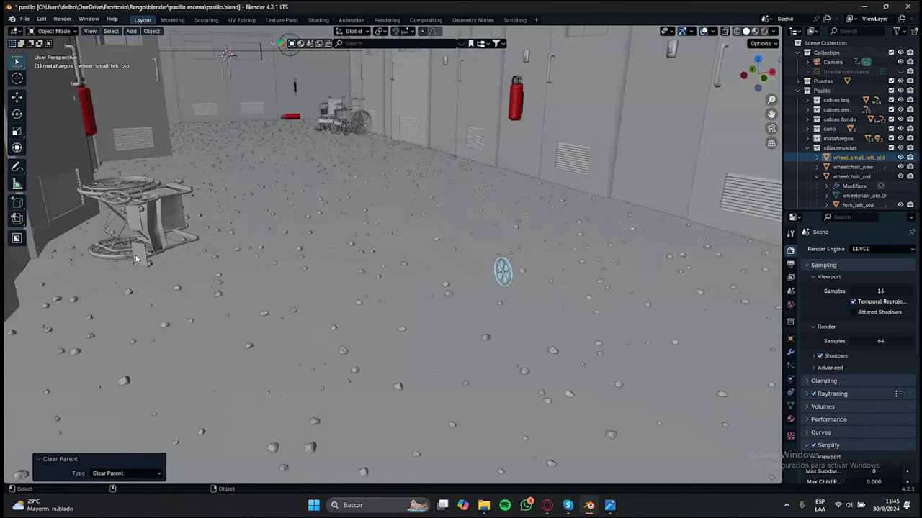
Undo the wheel's Clear Parent and frame the wall fire extinguisher and its black holder.
key("ctrl+z")
middle_click_drag(369, 254, 513, 159)
left_click(490, 174)
key("KP_Decimal")
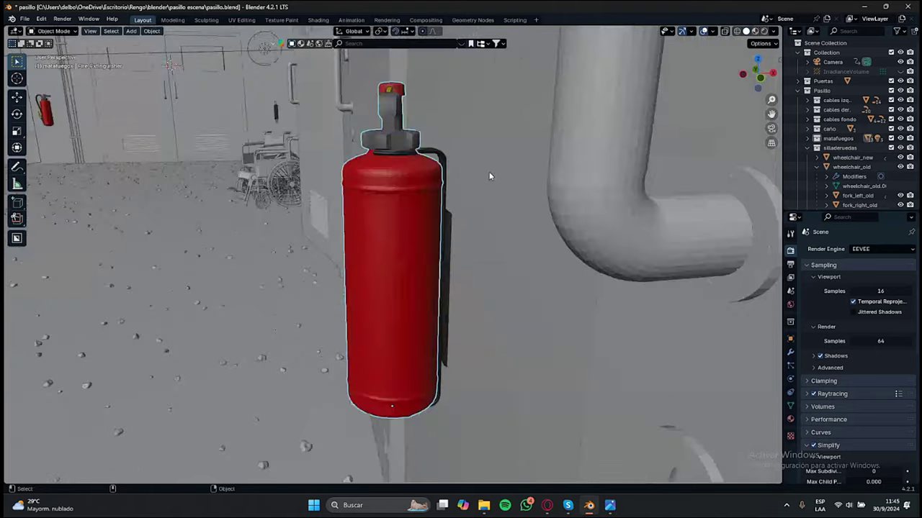
left_click(446, 238)
middle_click_drag(437, 241, 433, 250)
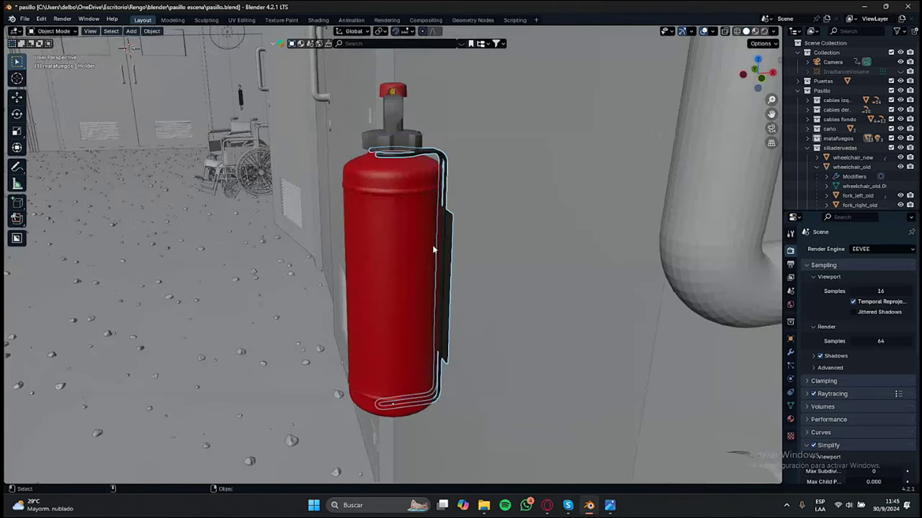
key("g")
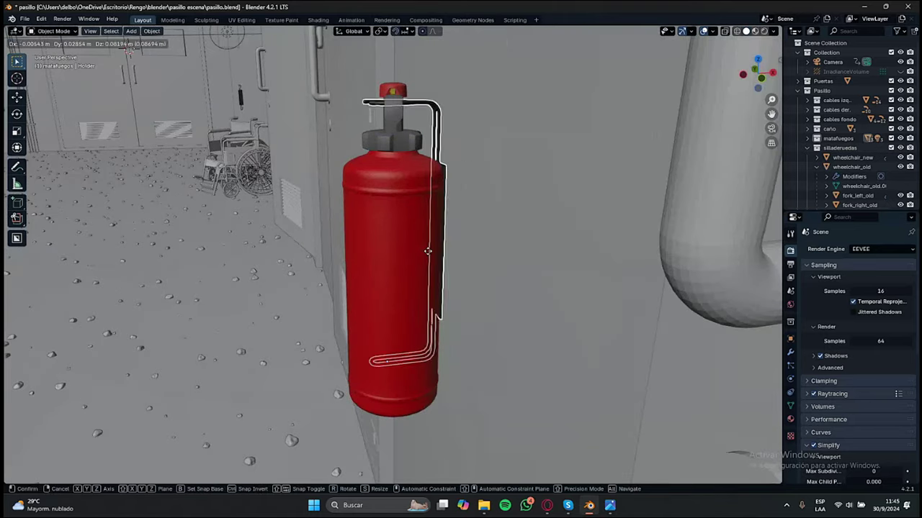
key("Escape")
Parent the fire extinguisher to the Holder object with Ctrl+P > Object.
left_click(405, 283)
left_click(448, 265, "shift")
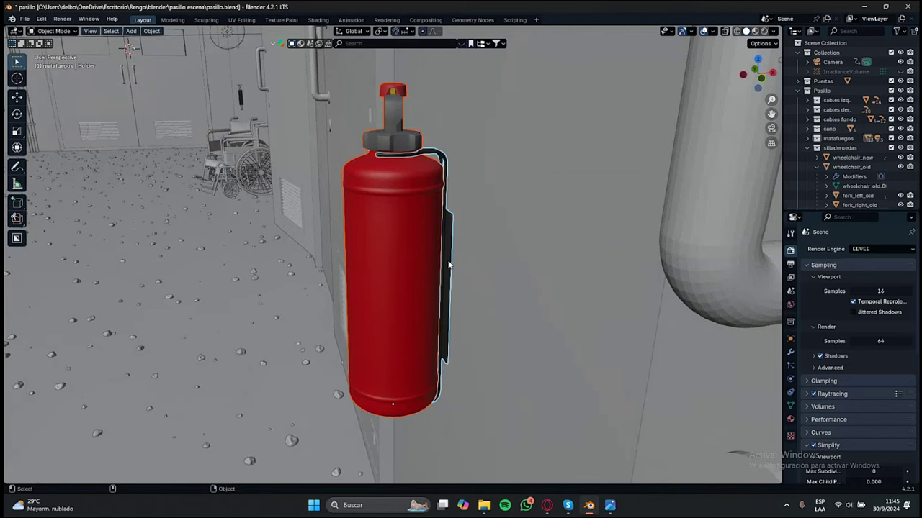
key("ctrl+p")
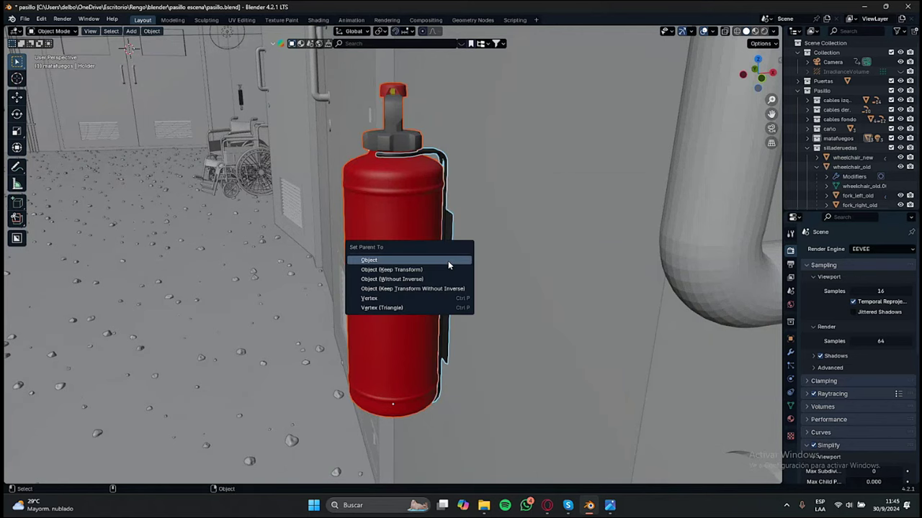
left_click(448, 265)
scroll(429, 280, "down", 5)
Test that moving the holder carries the extinguisher, then cancel the move.
left_click(401, 265)
scroll(410, 267, "up", 3)
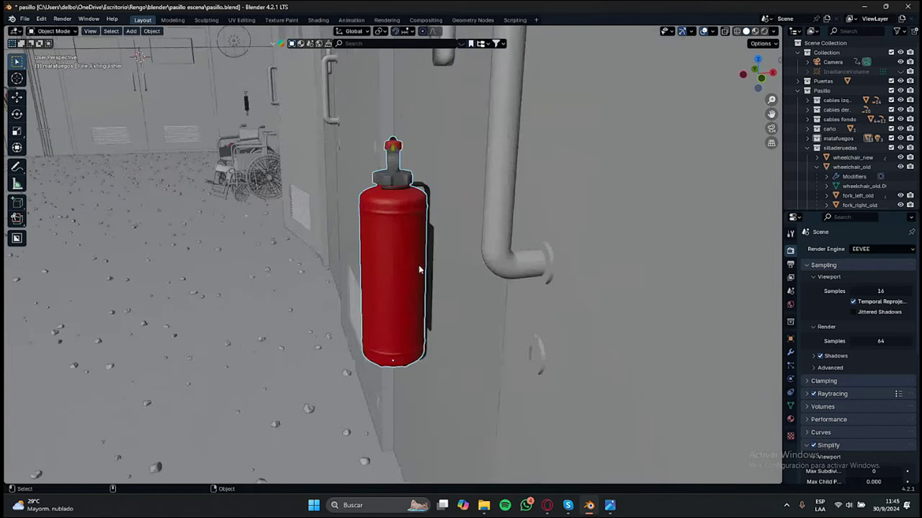
left_click(431, 265)
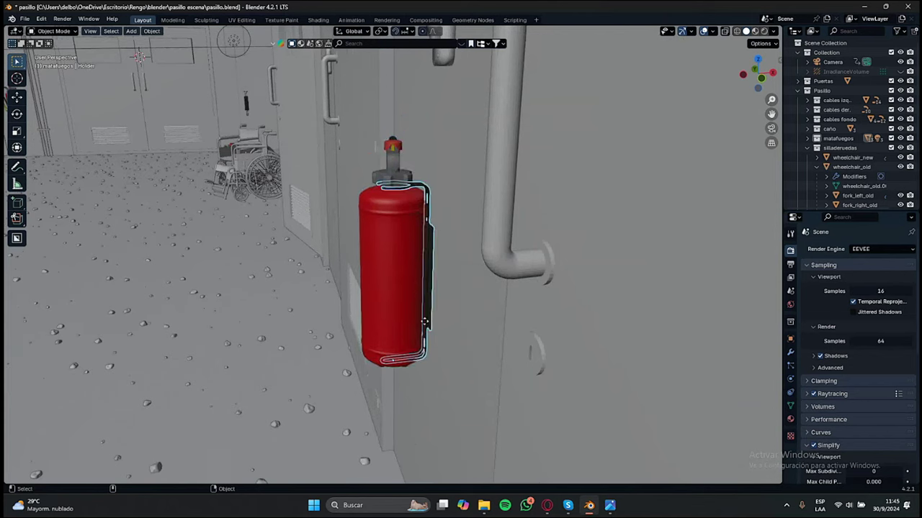
key("g")
key("Escape")
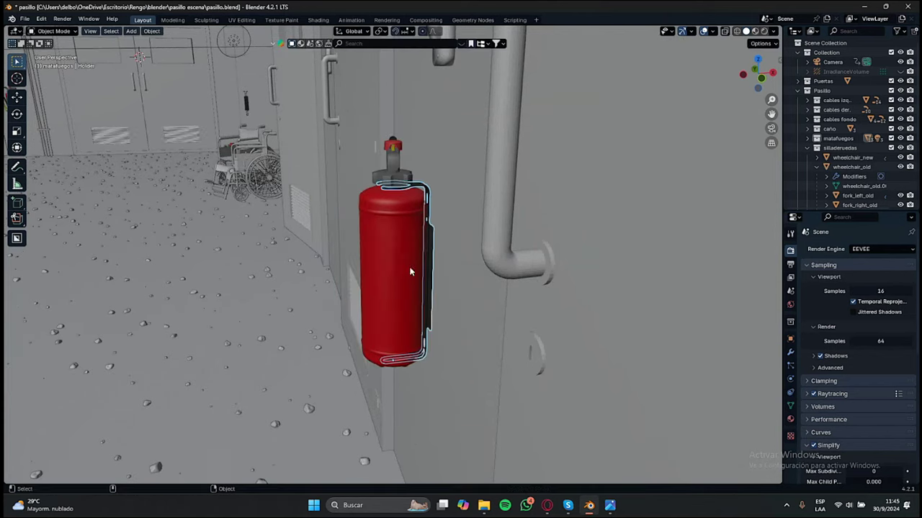
scroll(237, 221, "down", 5)
middle_click_drag(239, 223, 373, 221)
Select the five wall cables with the wall bracket as the active object.
middle_click_drag(222, 213, 245, 215, "shift")
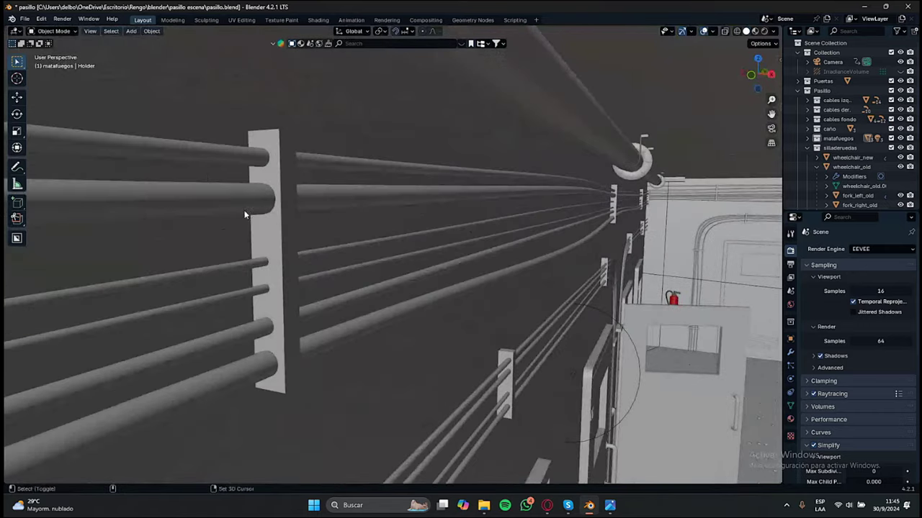
left_click(212, 180)
left_click(217, 202, "shift")
left_click(231, 267, "shift")
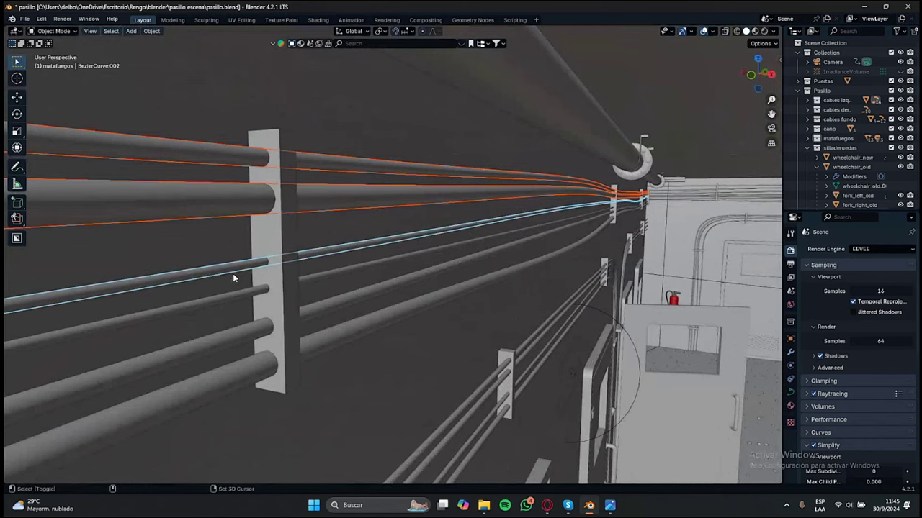
left_click(231, 295, "shift")
left_click(234, 359, "shift")
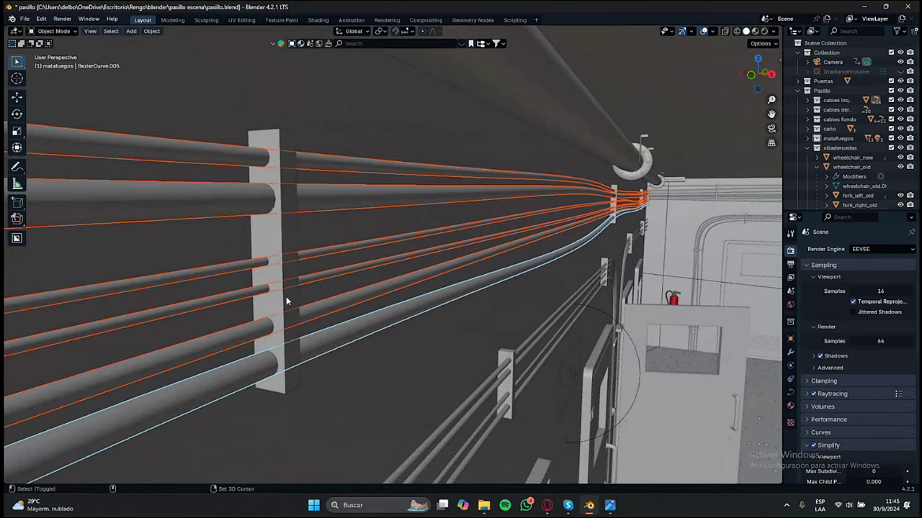
left_click(283, 233, "shift")
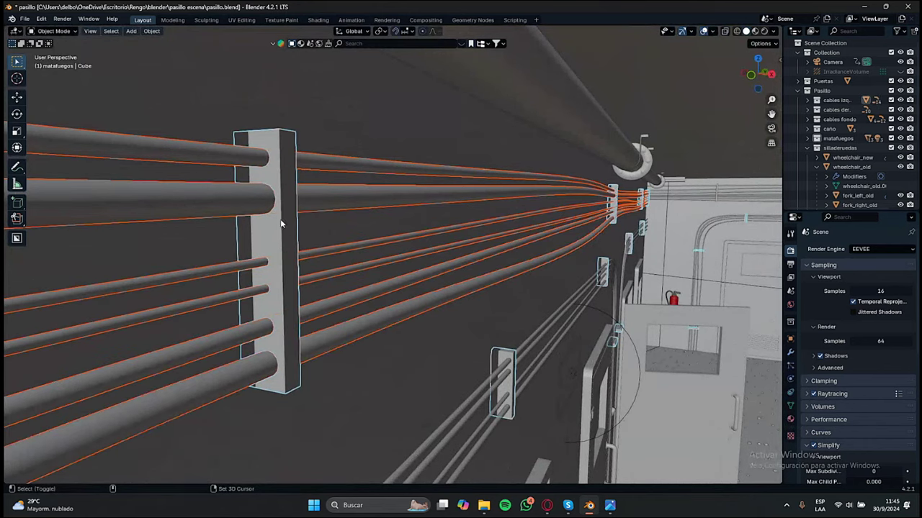
middle_click_drag(282, 224, 229, 156)
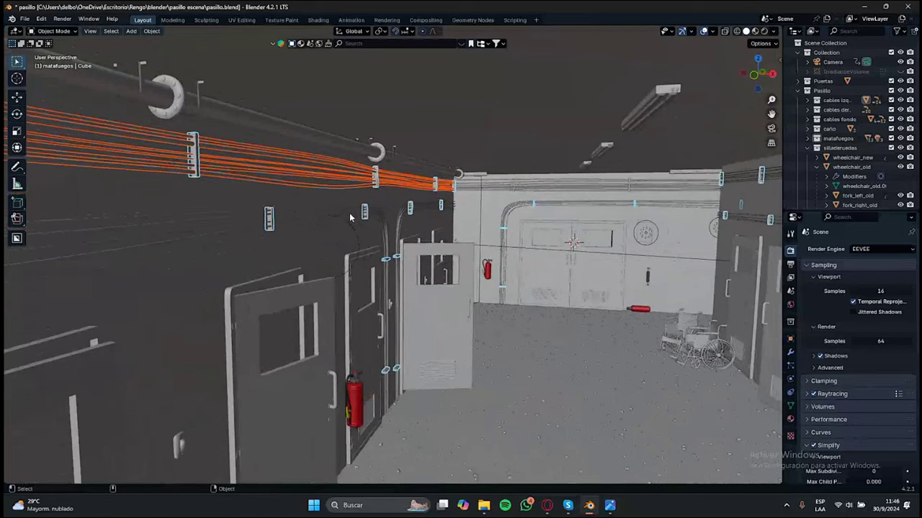
Move the cable clips object 'Cube' to a new position along the wall cables.
left_click(378, 176)
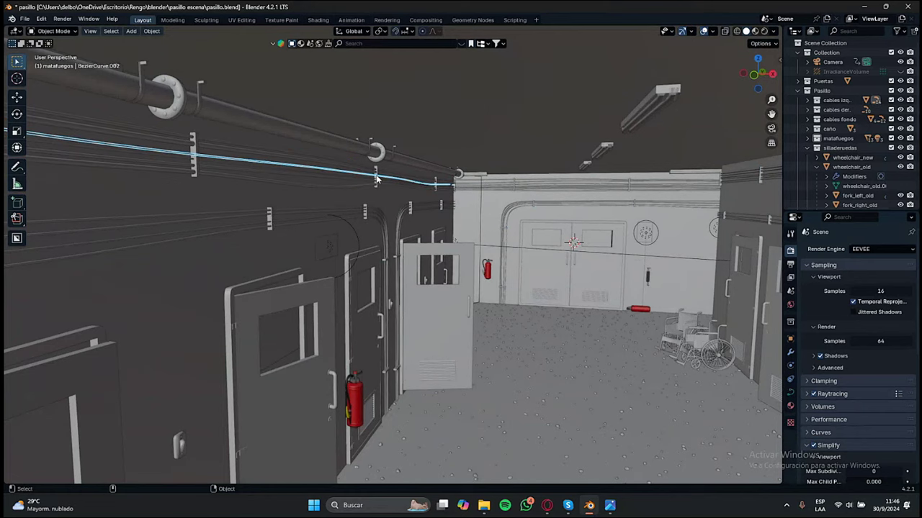
left_click(193, 141)
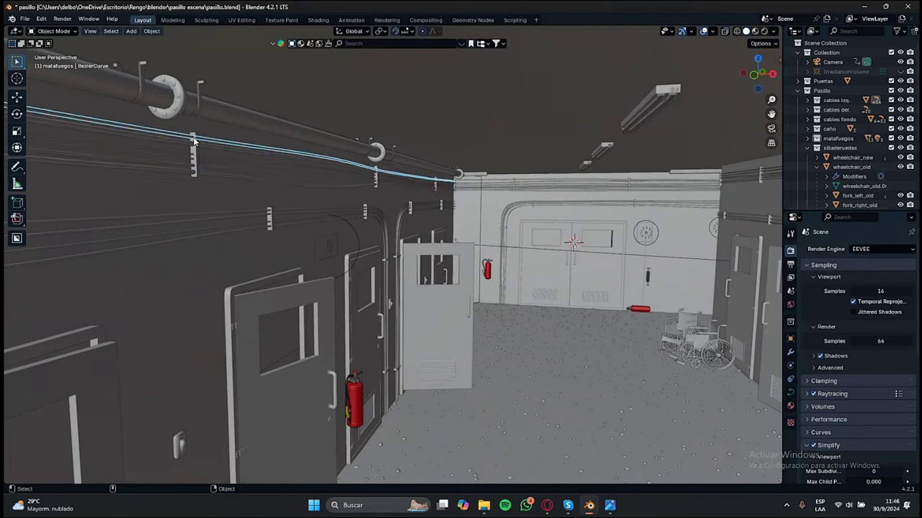
left_click(194, 151)
key("g")
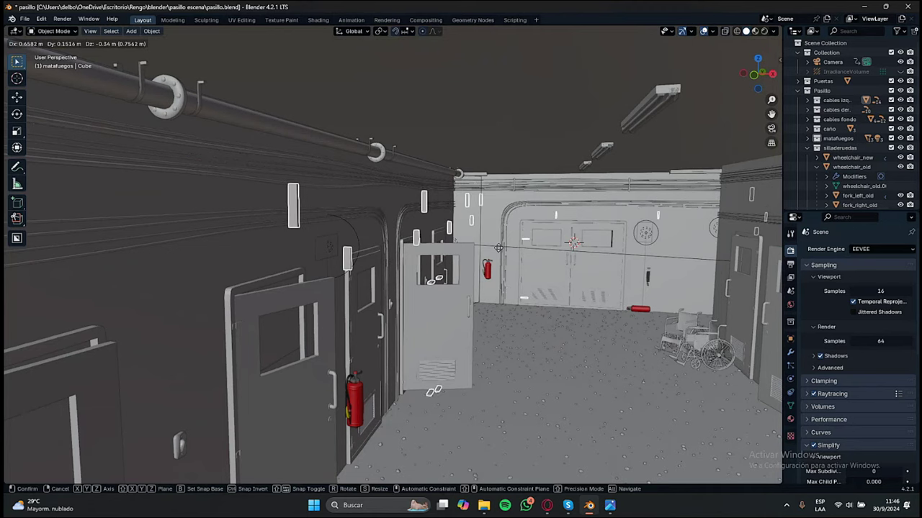
left_click(300, 203)
scroll(250, 253, "down", 5)
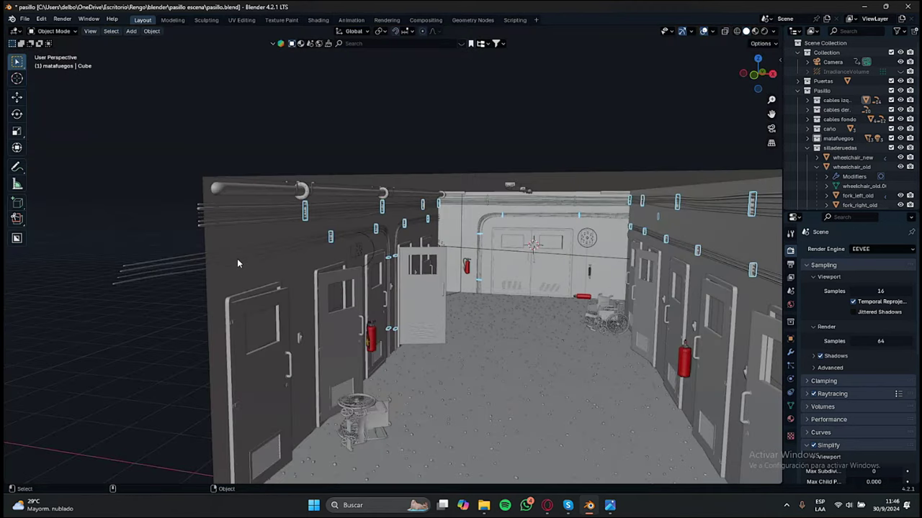
Parent the light switch 'tecla luz' to the left wall 'pared izq', testing with a cancelled move.
left_click(301, 340)
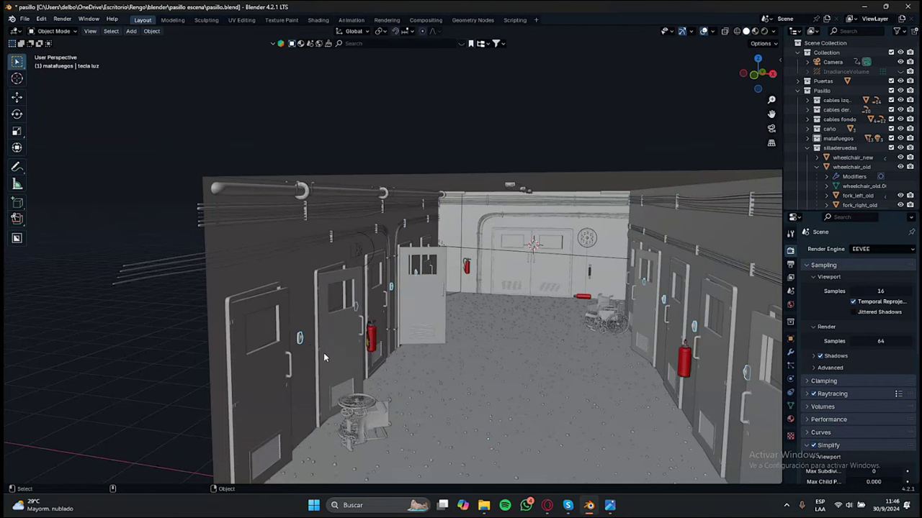
middle_click_drag(323, 354, 428, 254)
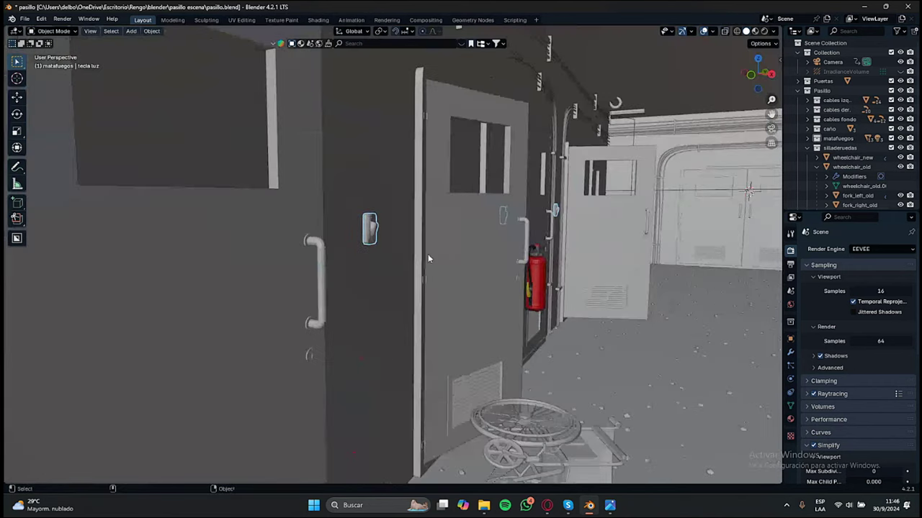
left_click(364, 165, "shift")
key("ctrl+p")
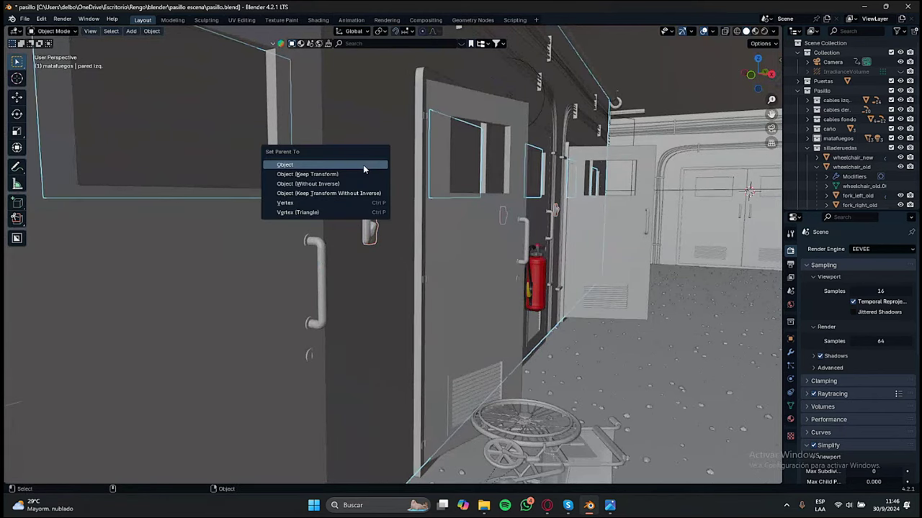
left_click(364, 165)
scroll(365, 170, "down", 2)
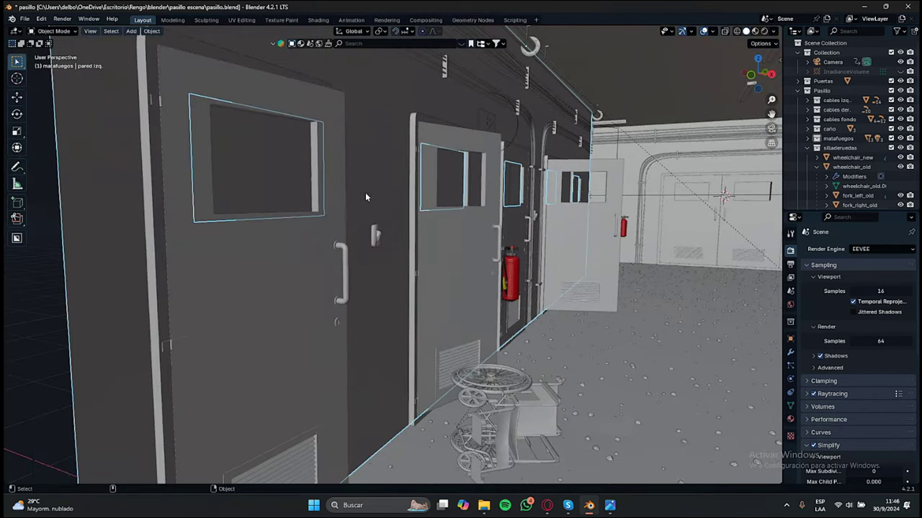
key("g")
key("Escape")
Show the corridor in Rendered shading with overlays hidden, viewed through the scene camera.
left_click(764, 31)
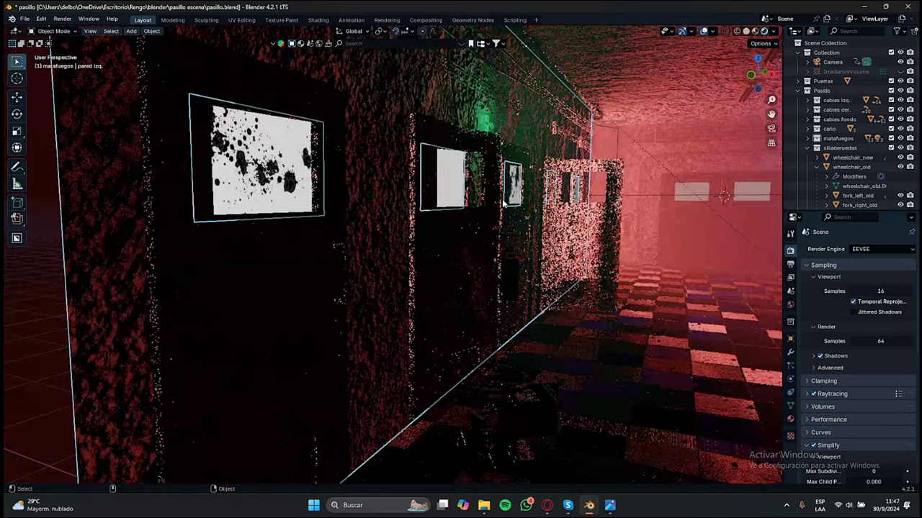
middle_click_drag(435, 218, 462, 207)
scroll(461, 206, "up", 5)
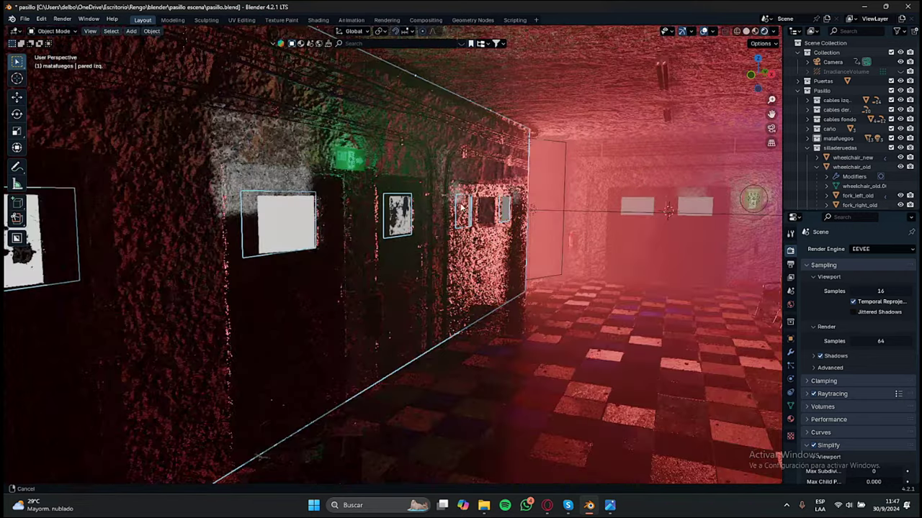
scroll(488, 208, "up", 2)
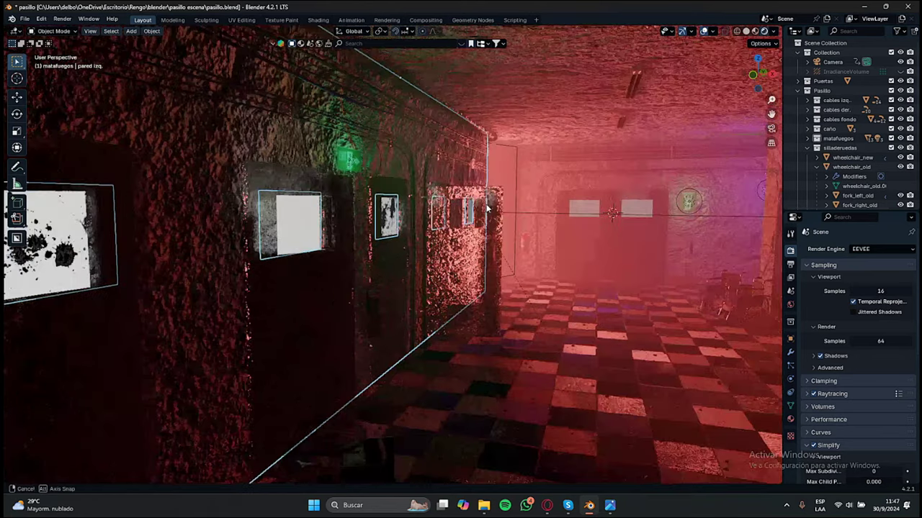
middle_click_drag(488, 208, 256, 232)
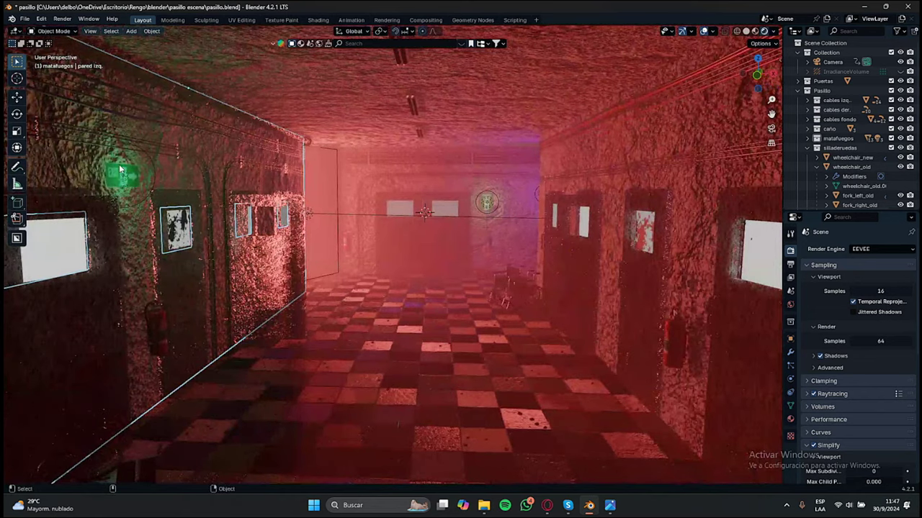
left_click(704, 33)
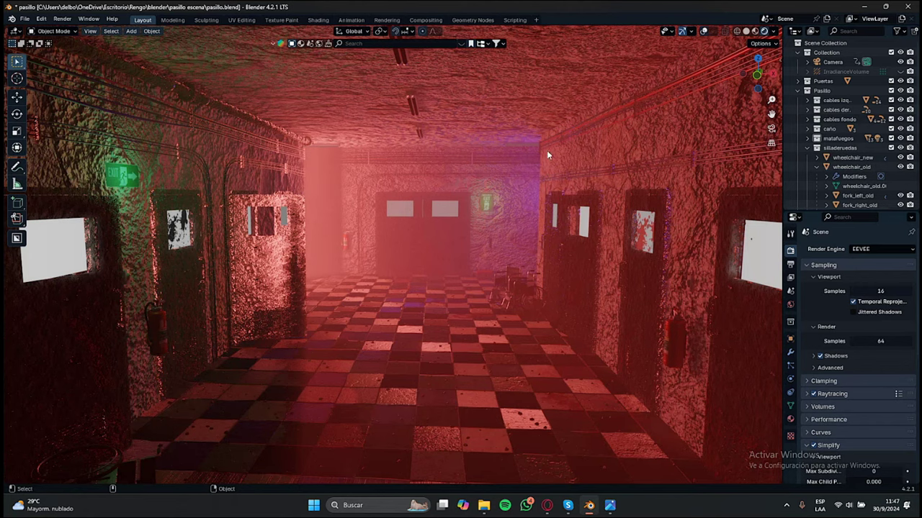
key("KP_0")
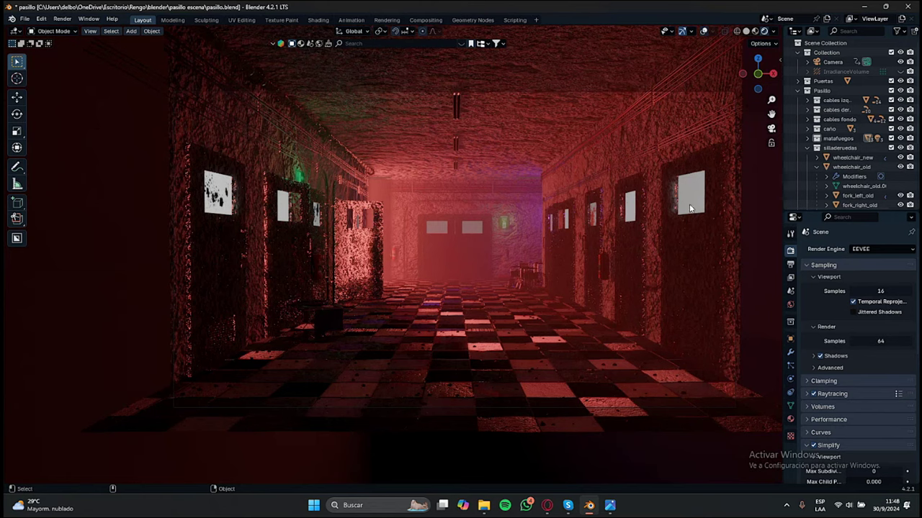
Restore overlays, display the Luz de puerta emission material, deselect all and return to Solid shading.
left_click(705, 32)
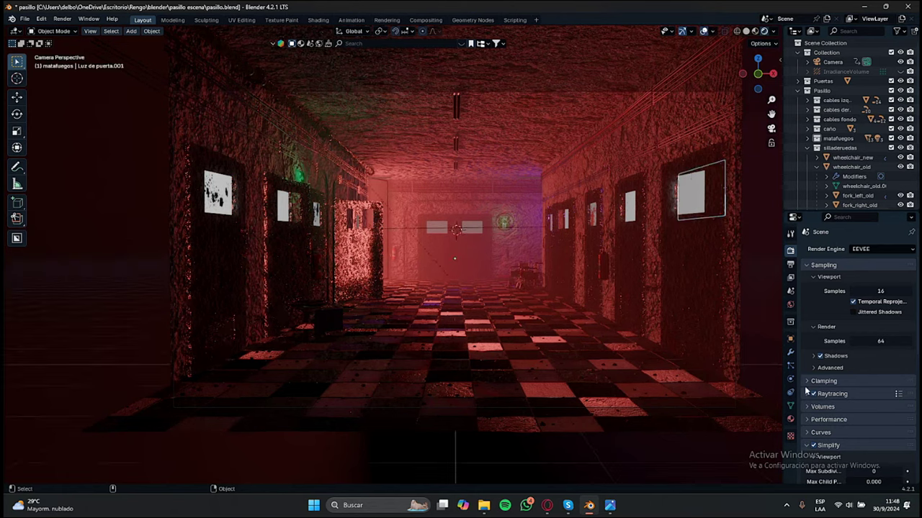
left_click(790, 418)
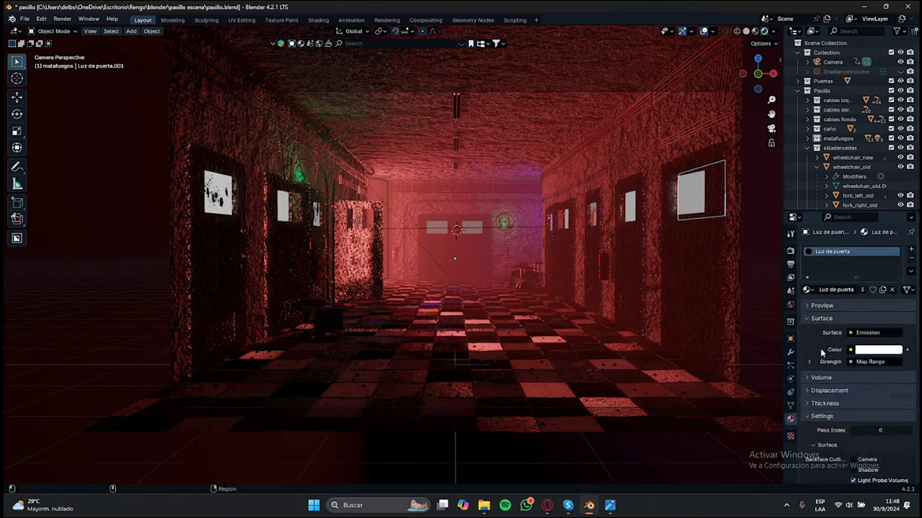
scroll(862, 364, "down", 3)
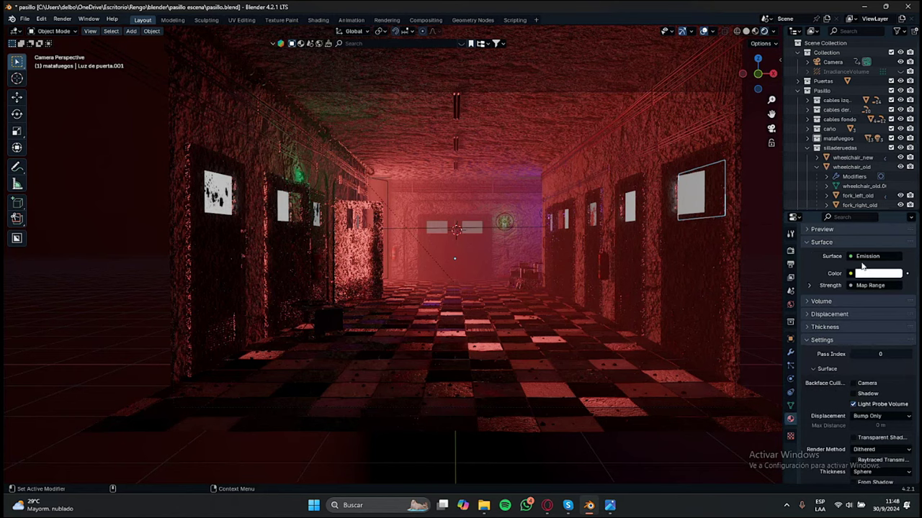
scroll(865, 284, "up", 2)
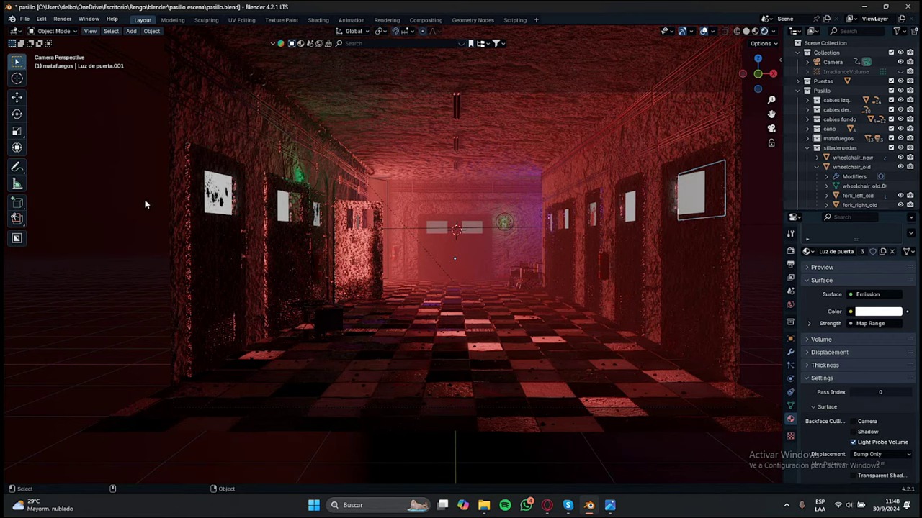
key("alt+a")
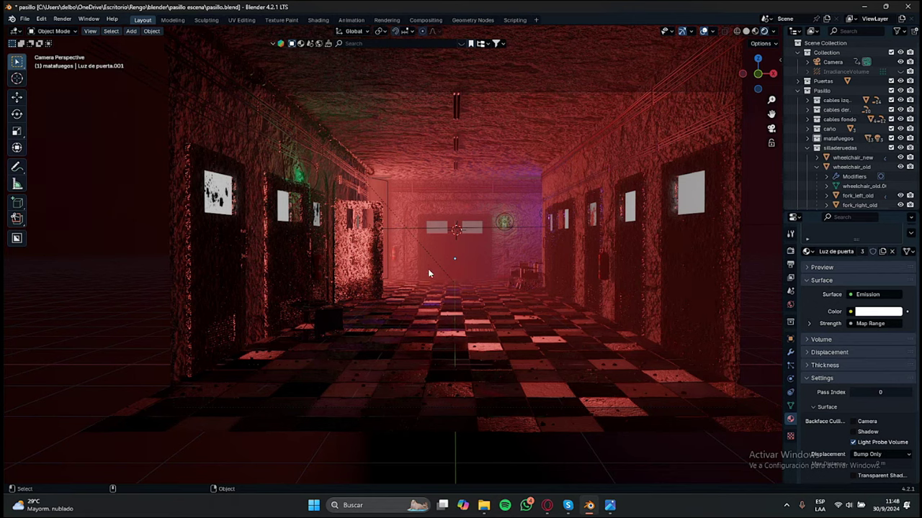
left_click(746, 31)
mouse_move(432, 248)
middle_mouse_down()
mouse_move(411, 267)
mouse_move(365, 279)
mouse_move(518, 267)
mouse_move(396, 284)
mouse_move(290, 274)
mouse_move(314, 288)
mouse_move(400, 295)
mouse_move(372, 286)
mouse_move(358, 267)
mouse_move(273, 264)
mouse_move(354, 270)
mouse_move(426, 194)
mouse_move(440, 194)
middle_mouse_up()
scroll(483, 208, "down", 8)
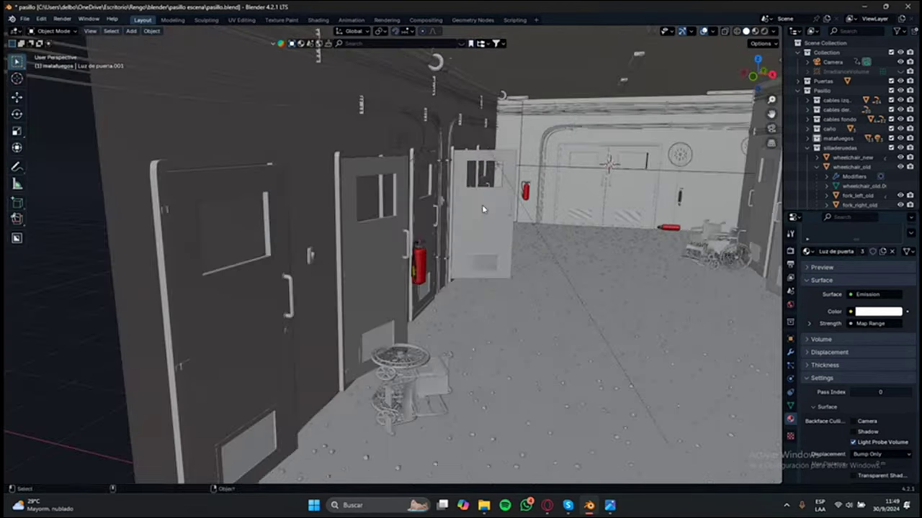
middle_click_drag(533, 216, 554, 216)
left_click(25, 18)
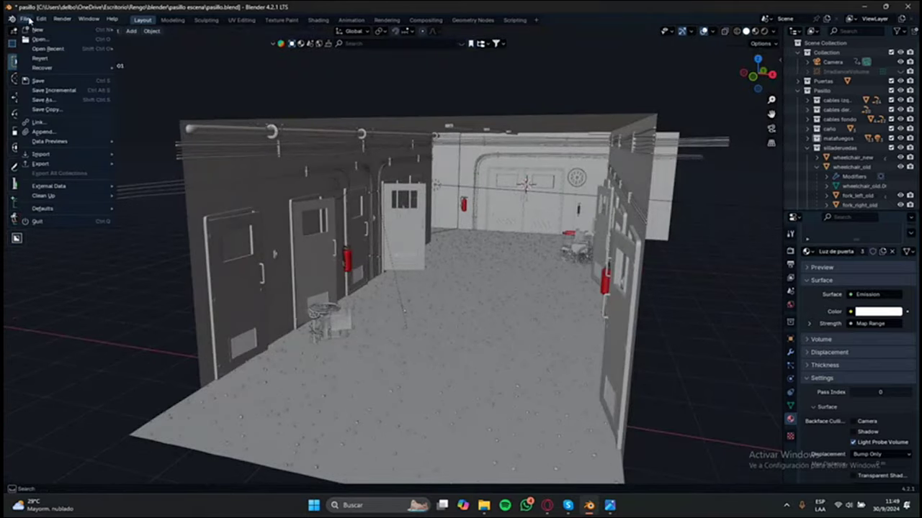
mouse_move(68, 155)
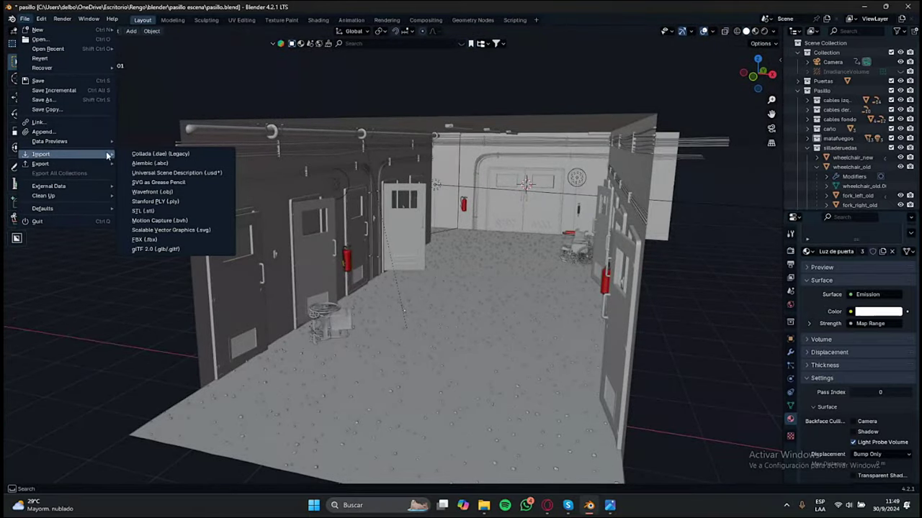
left_click(182, 192)
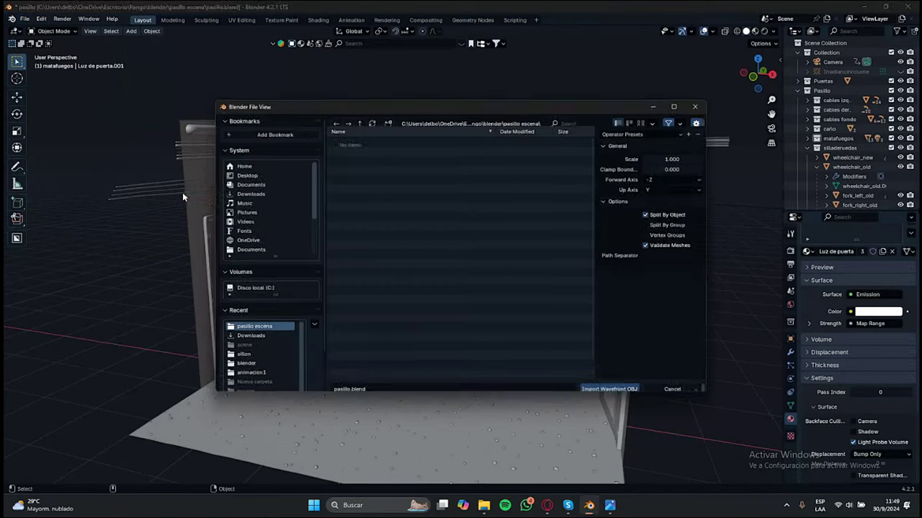
left_click(245, 193)
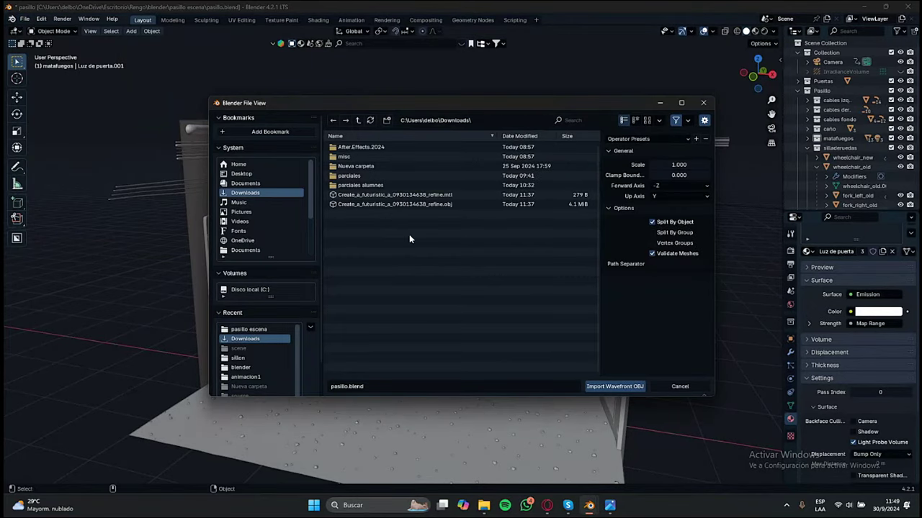
left_click(432, 205)
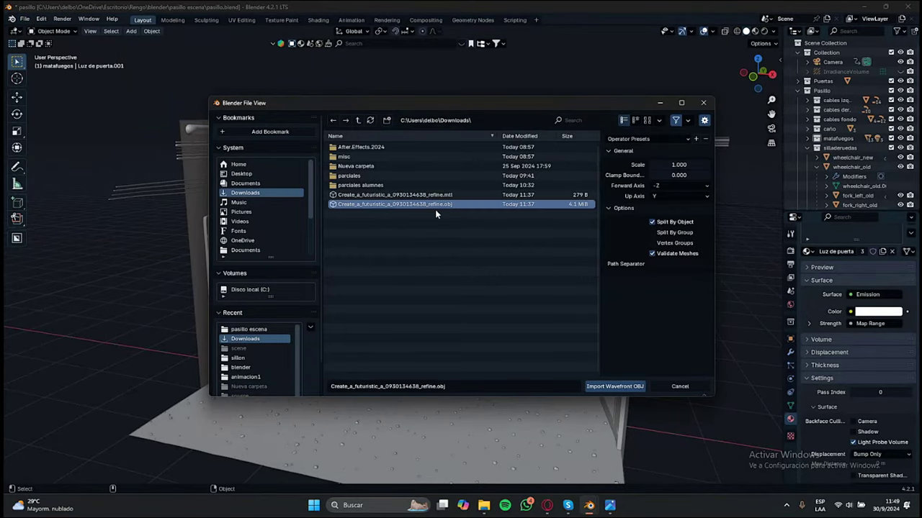
left_click(614, 387)
Raise the imported hooded figure about 1 m along Z.
key("g")
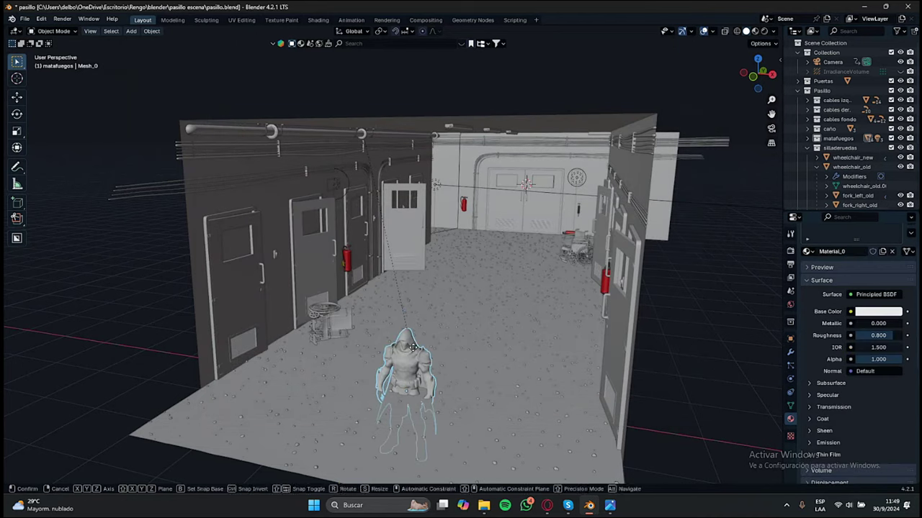
key("z")
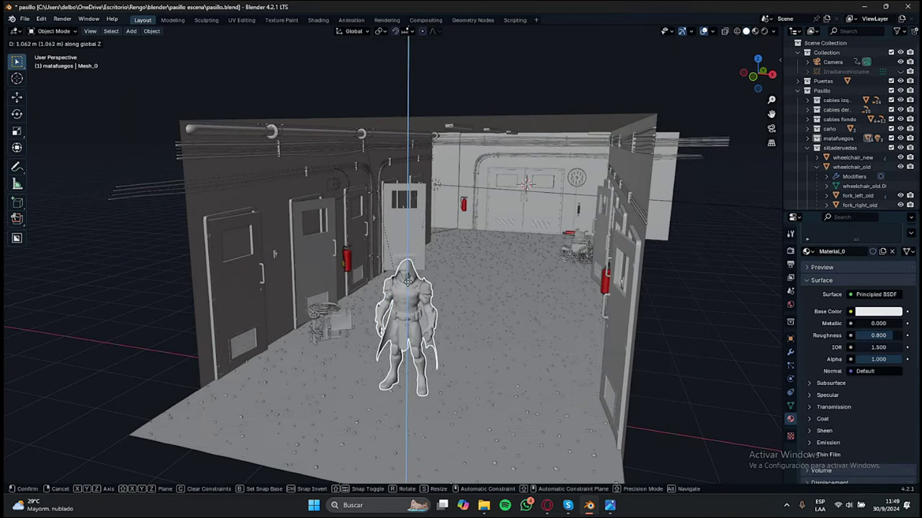
left_click(405, 287)
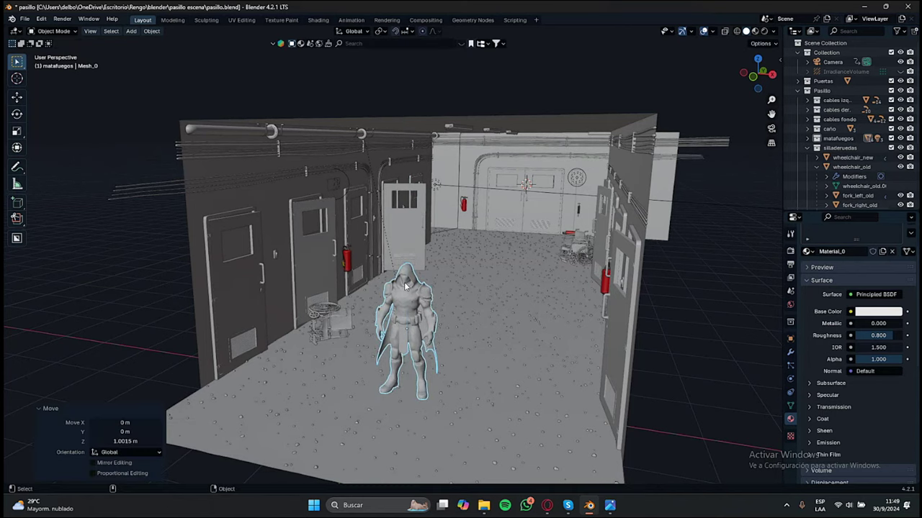
scroll(404, 281, "down", 3)
From top view, move the figure up the corridor and rotate it -37.4°.
key("KP_7")
scroll(522, 302, "down", 2)
key("g")
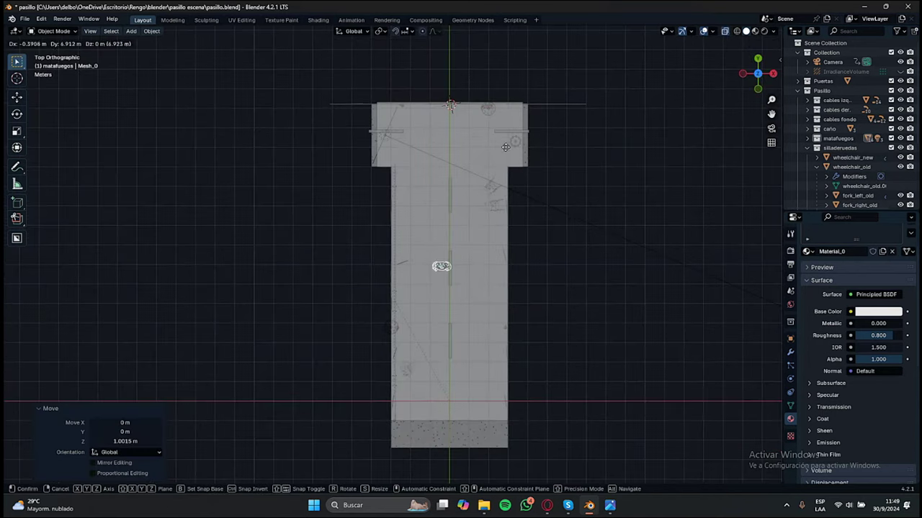
left_click(481, 64)
key("r")
left_click(457, 65)
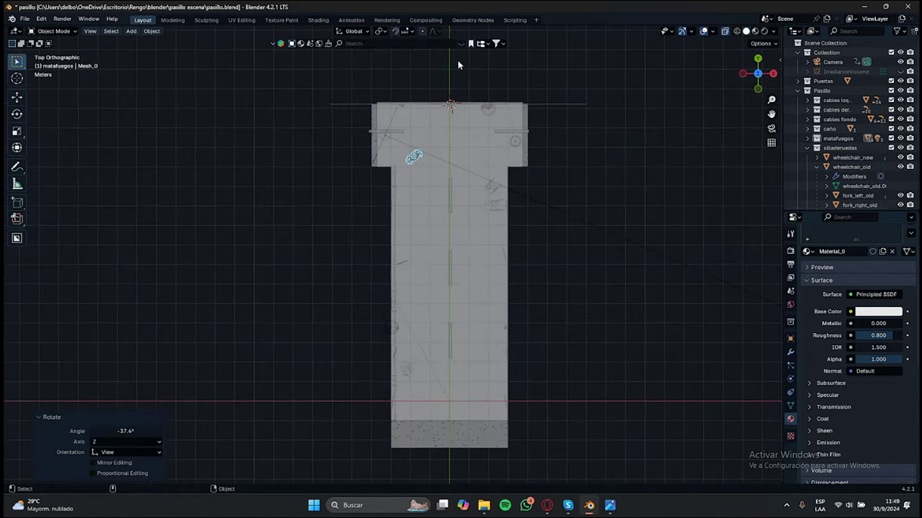
Enlarge the figure and adjust its height, checking from front and camera views.
key("KP_1")
key("KP_0")
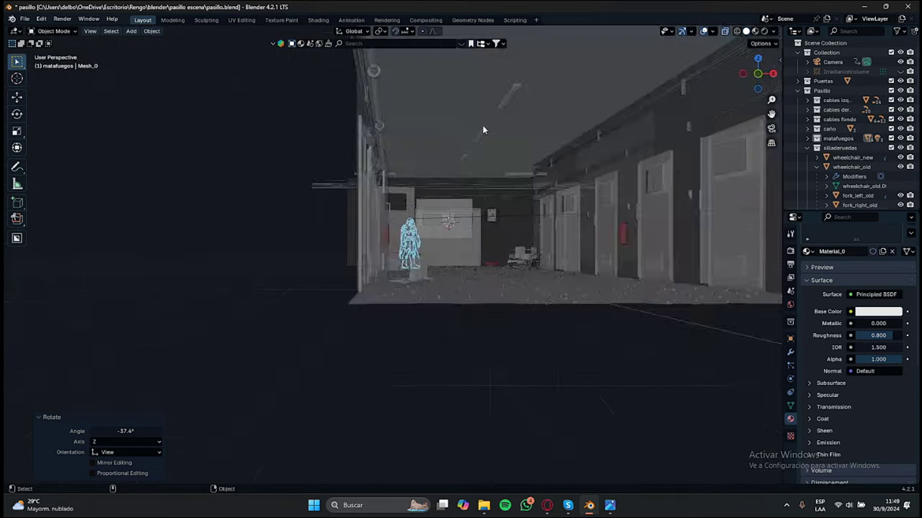
scroll(474, 169, "down", 4)
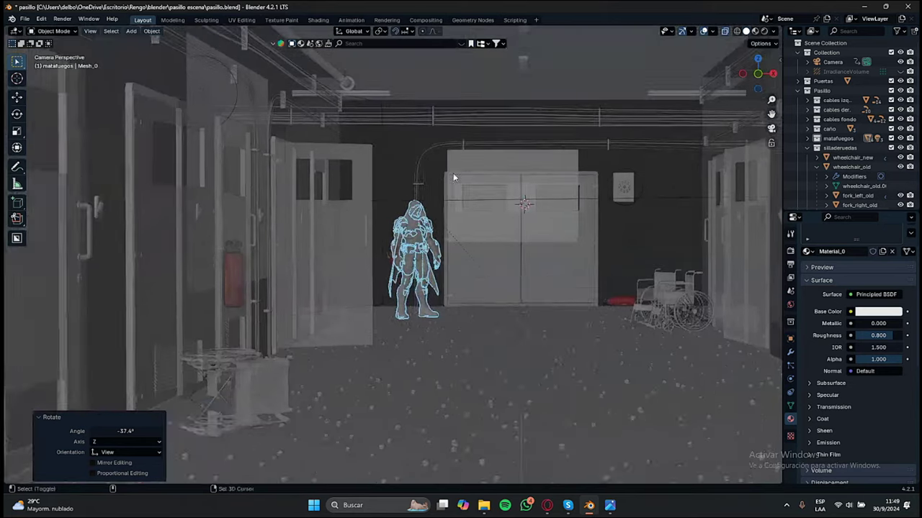
key("s")
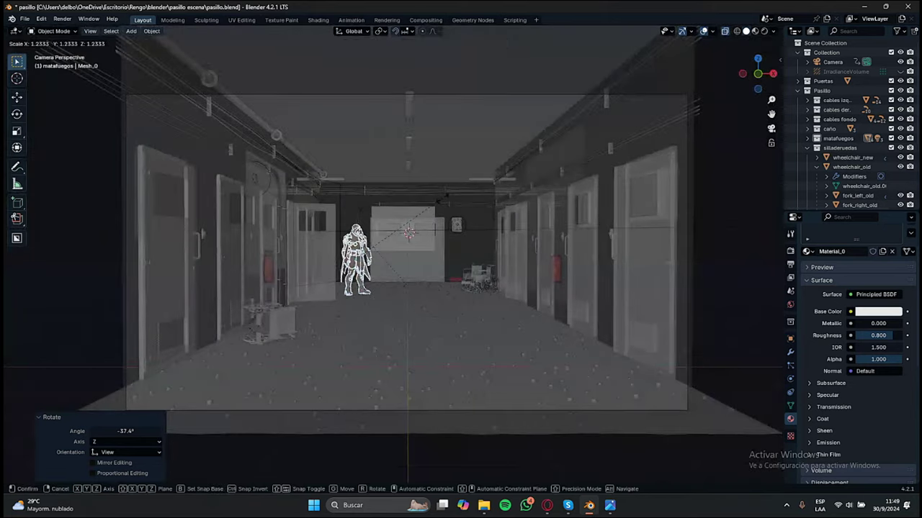
left_click(443, 203)
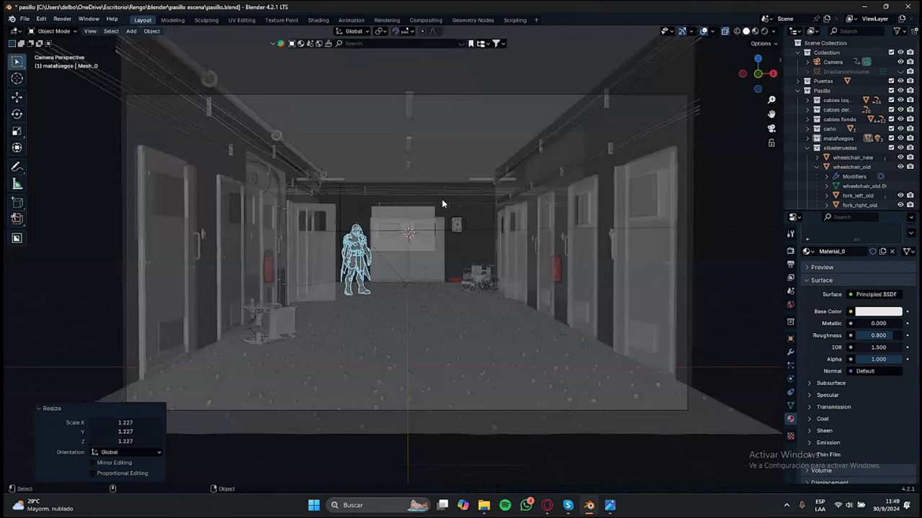
key("g")
key("z")
left_click(438, 200)
Shrink the figure to 0.886 scale and lower it along Z.
key("s")
left_click(426, 209)
key("g")
key("z")
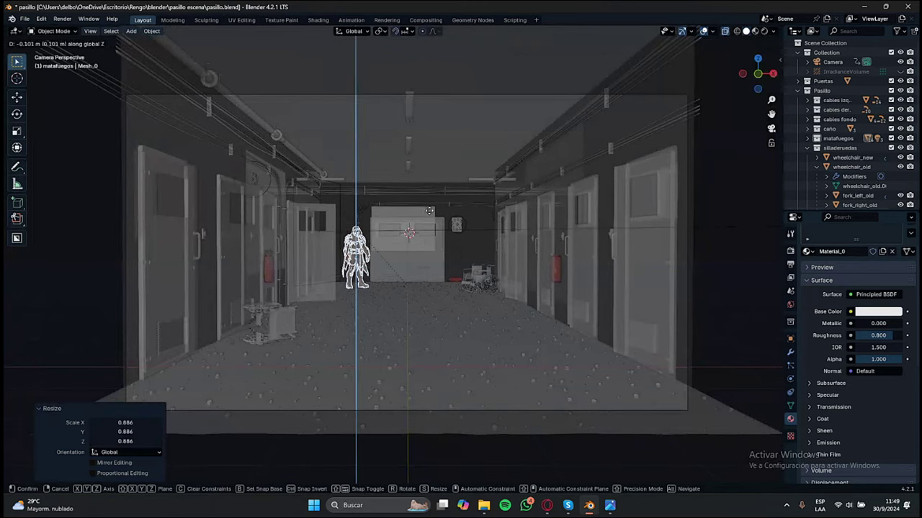
left_click(426, 212)
Rest the figure's feet on the floor and turn off X-ray with Alt+Z.
key("KP_1")
scroll(426, 213, "up", 5)
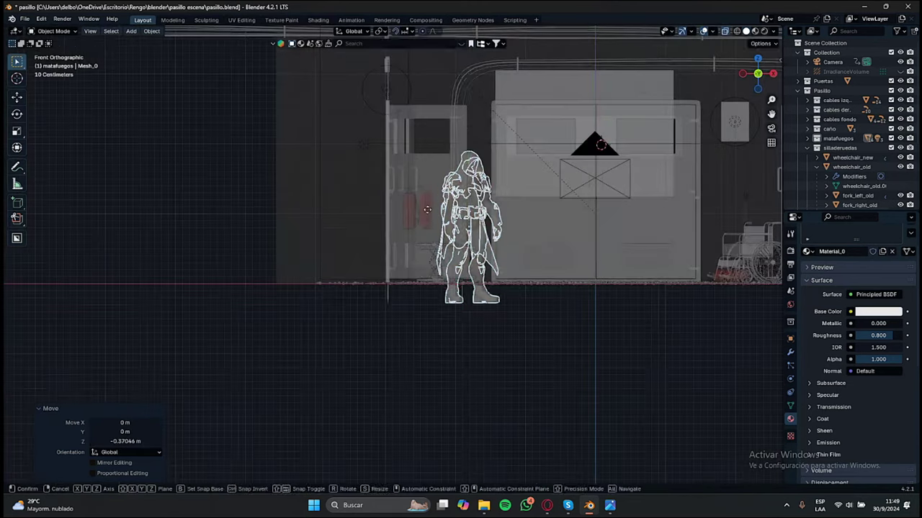
key("g")
key("z")
left_click(429, 190)
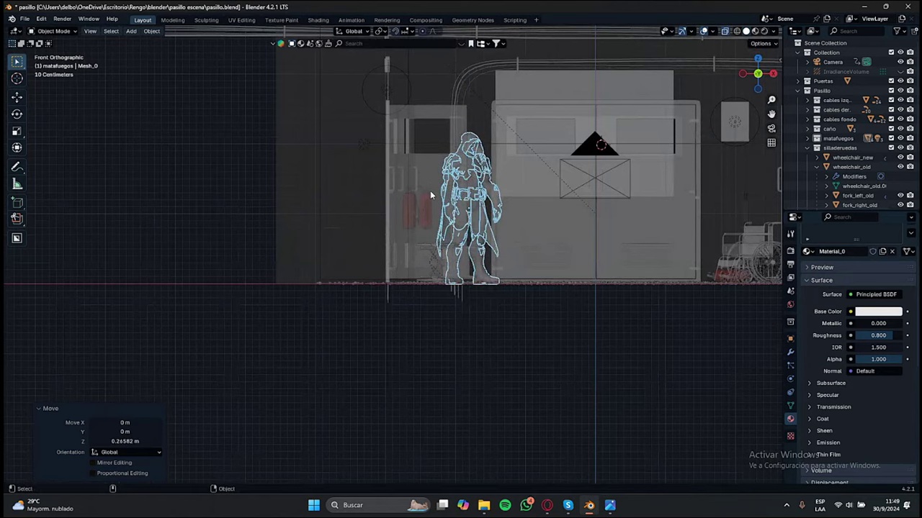
key("alt+z")
key("KP_0")
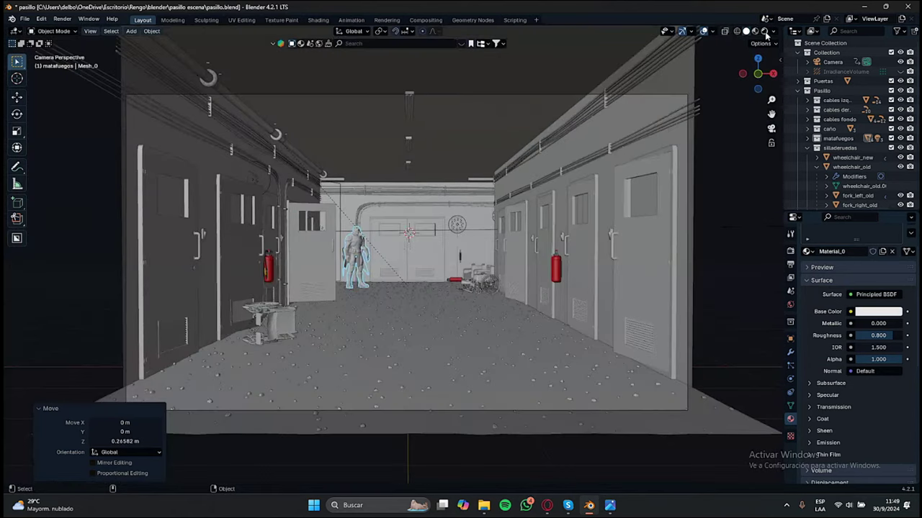
Switch to Rendered shading and orbit around the red, fog-lit corridor.
key("z")
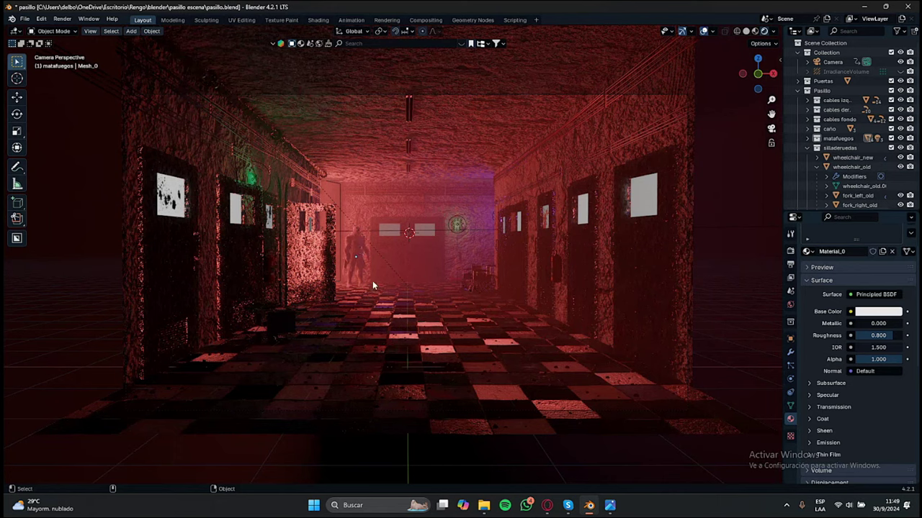
left_click(360, 252)
left_click(68, 273)
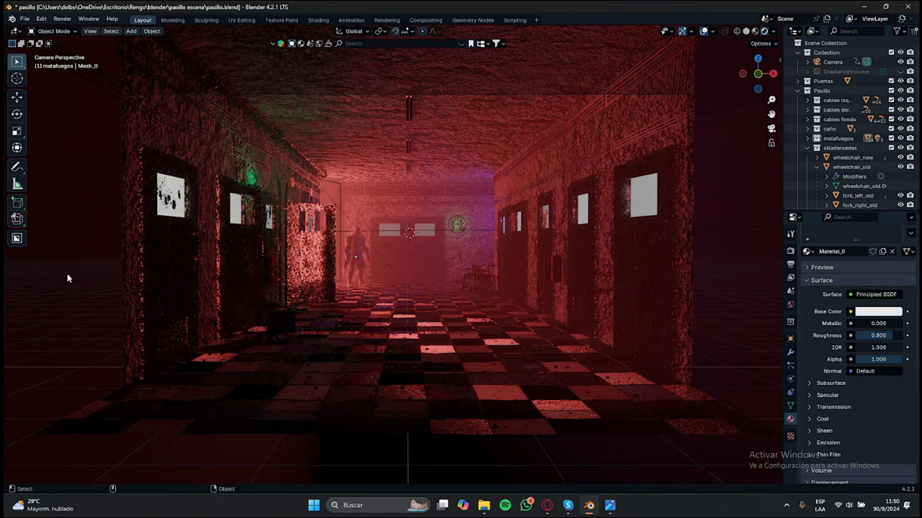
scroll(366, 266, "up", 5)
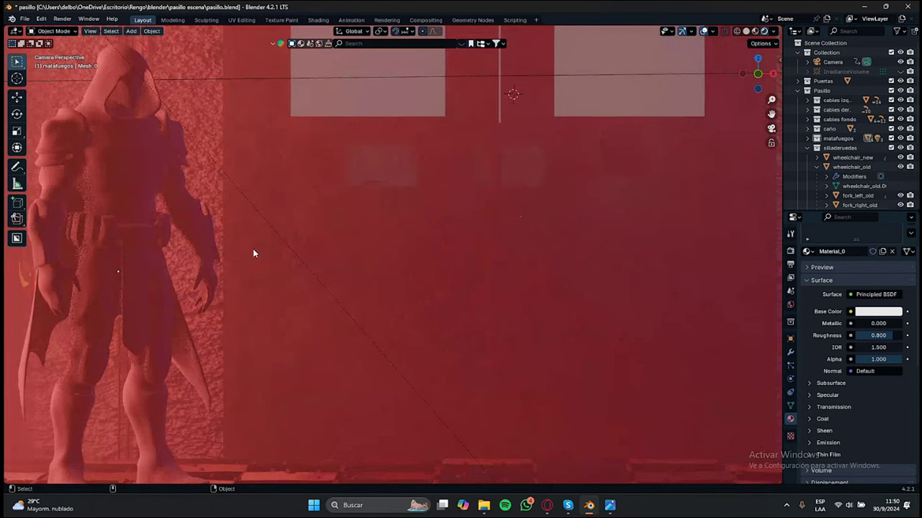
mouse_move(253, 253)
middle_mouse_down()
mouse_move(240, 250)
mouse_move(272, 254)
mouse_move(255, 230)
mouse_move(682, 67)
middle_mouse_up()
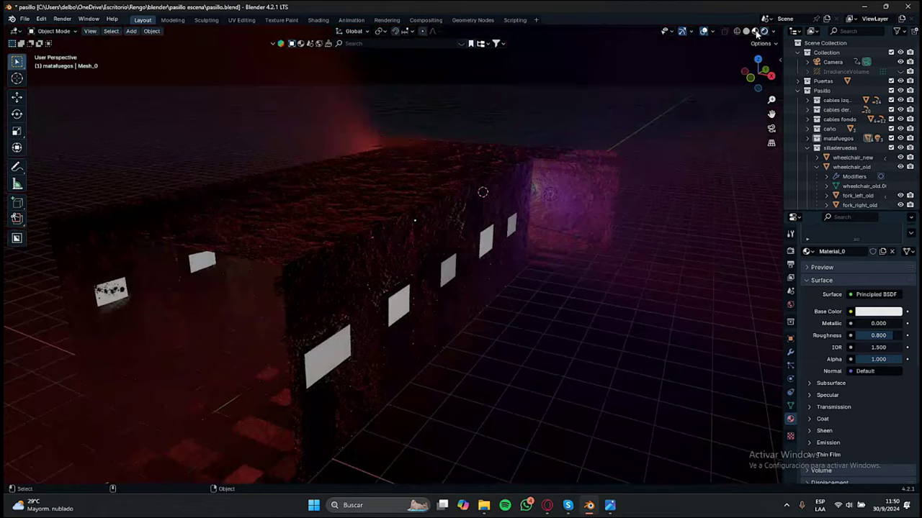
Switch to Material Preview and frame the white hooded figure among the textured walls and floor.
left_click(754, 31)
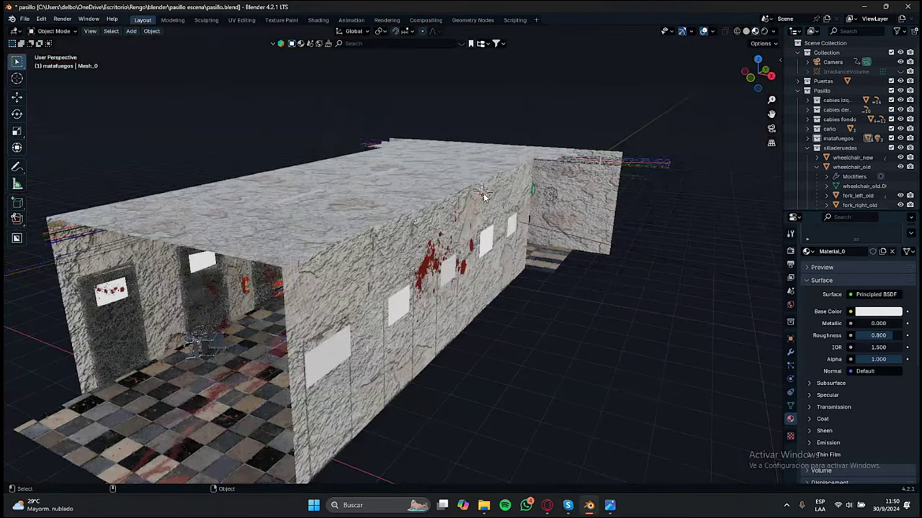
middle_click_drag(484, 196, 393, 235)
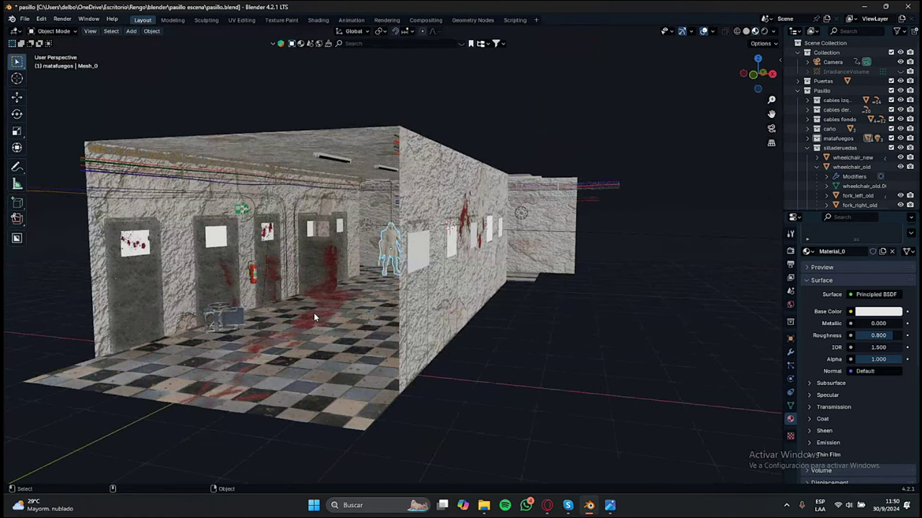
key("KP_Decimal")
scroll(404, 273, "up", 5)
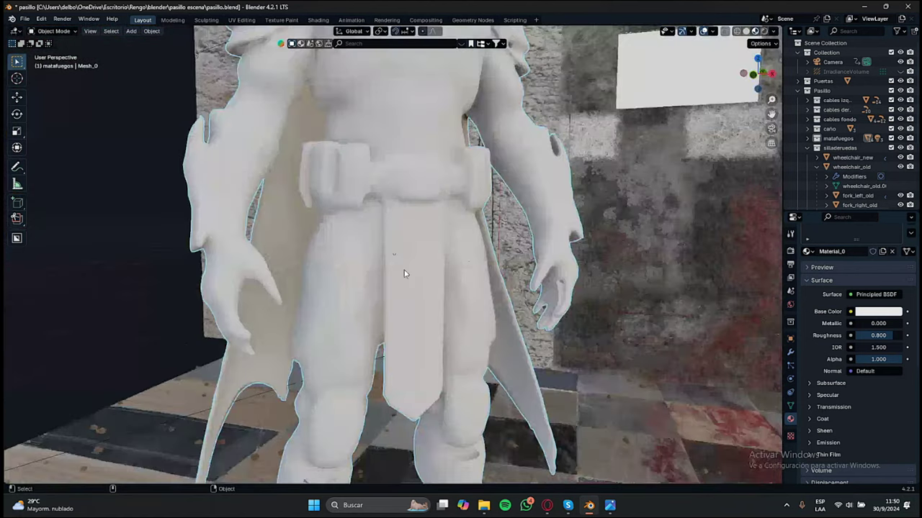
scroll(384, 124, "down", 7)
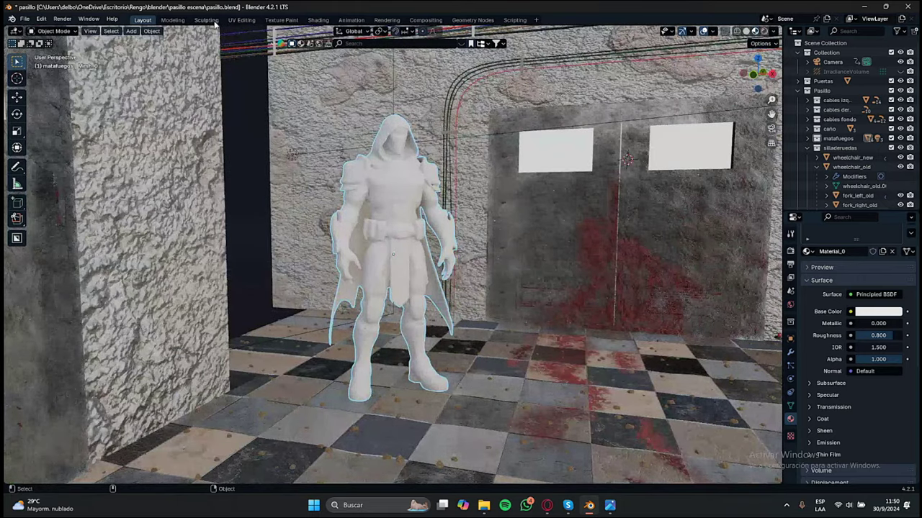
Switch to the Shading workspace and show Material_0's shader nodes in the lower Shader Editor.
left_click(318, 21)
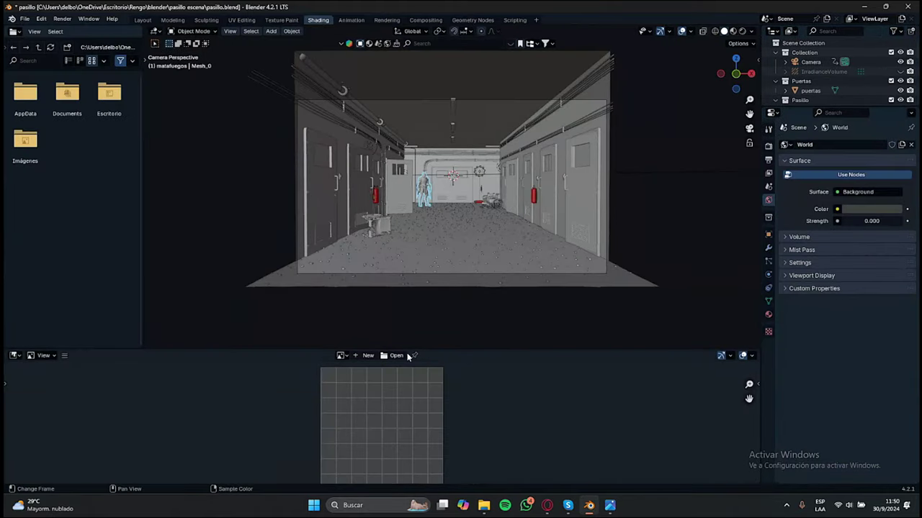
left_click(17, 356)
left_click(396, 356)
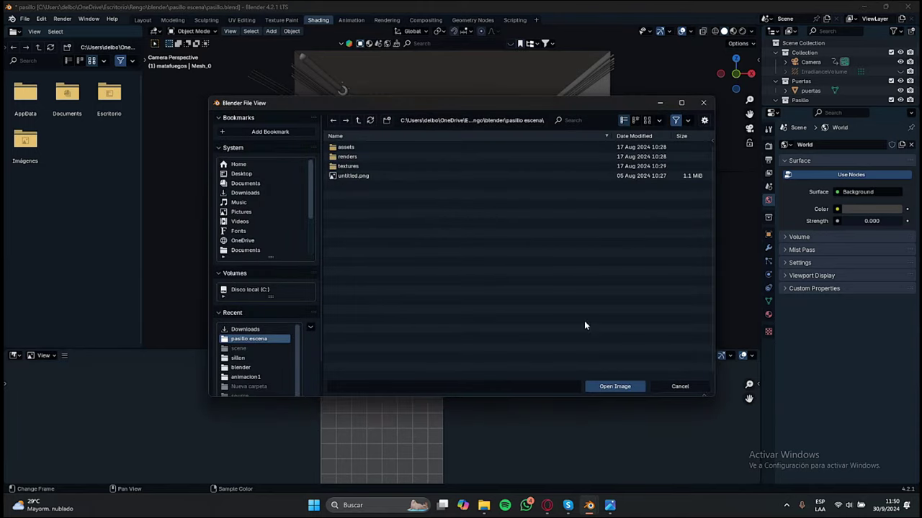
left_click(679, 386)
left_click(15, 355)
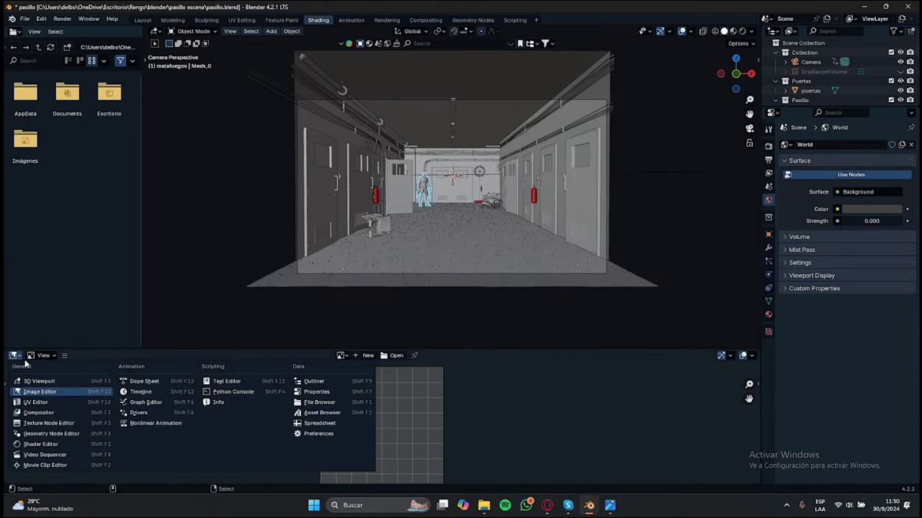
left_click(76, 445)
scroll(149, 427, "up", 6)
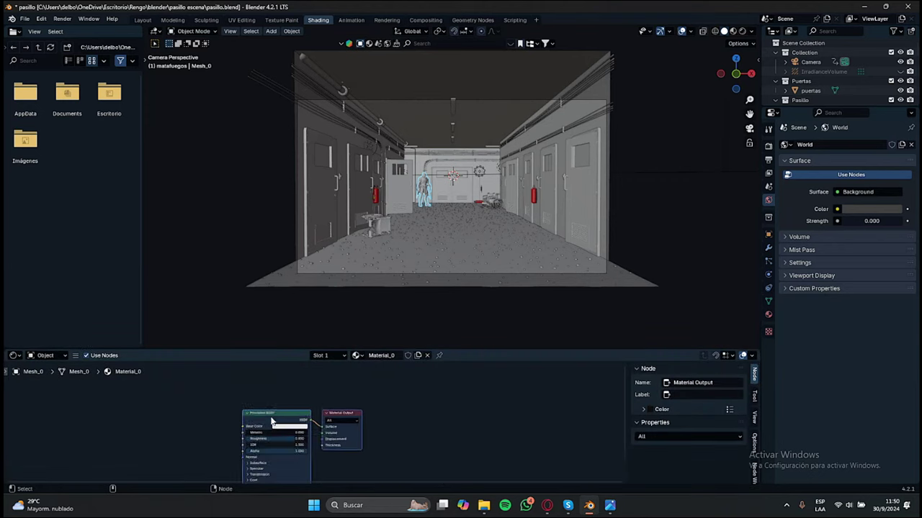
middle_click_drag(145, 427, 251, 413)
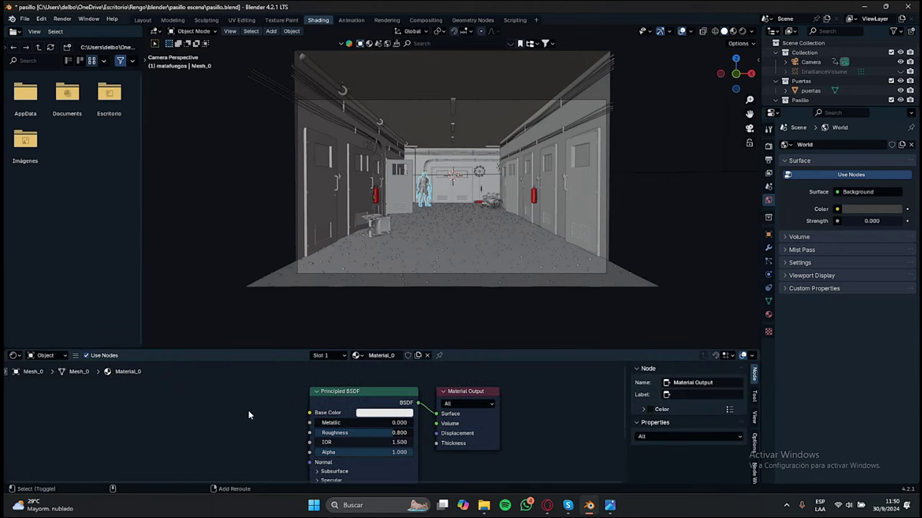
Add an Image Texture node via search, cancel loading an image, then delete the node.
key("shift+a")
mouse_move(248, 416)
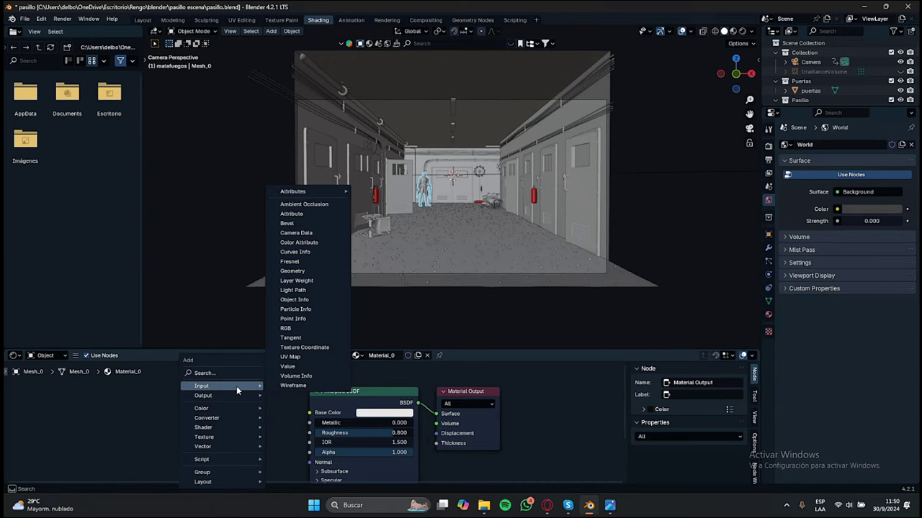
left_click(228, 373)
type("ima")
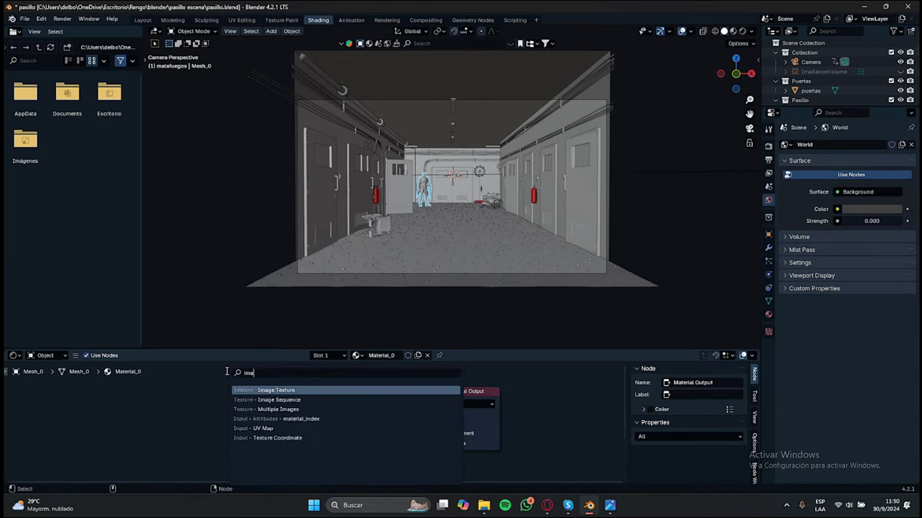
left_click(264, 390)
left_click(213, 431)
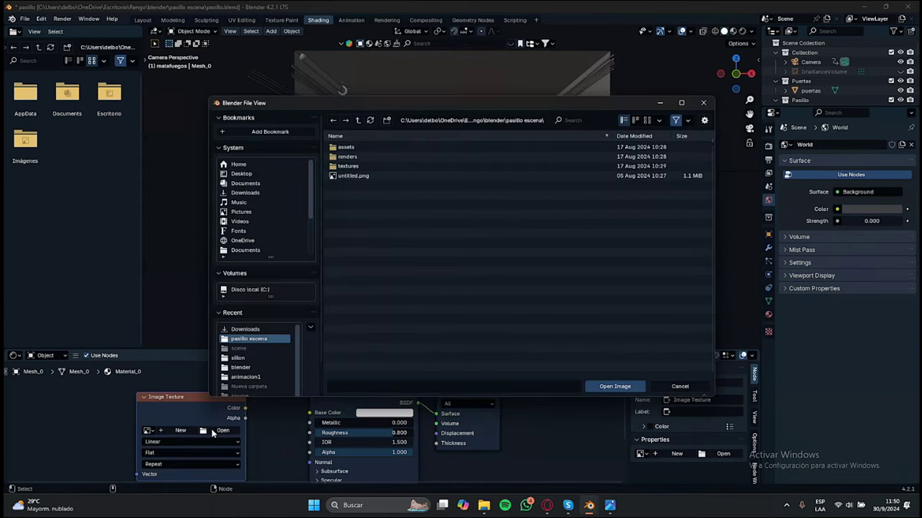
left_click(663, 387)
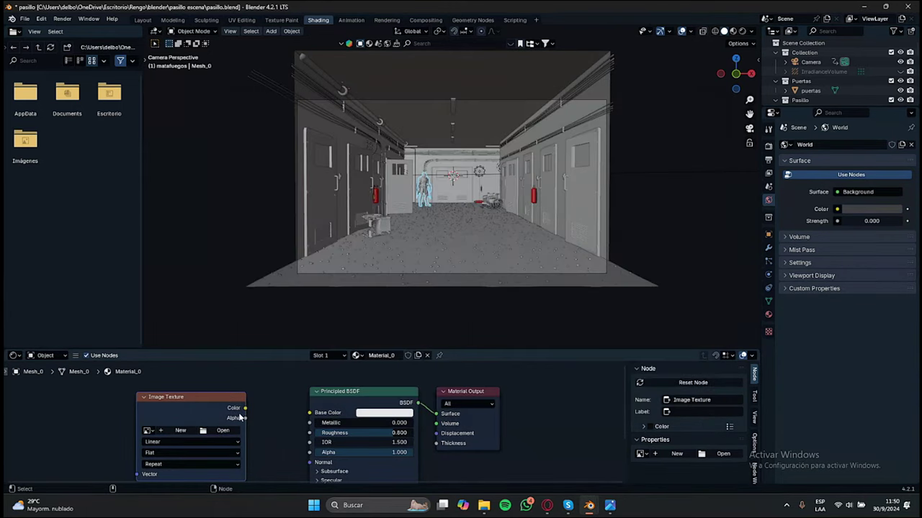
key("x")
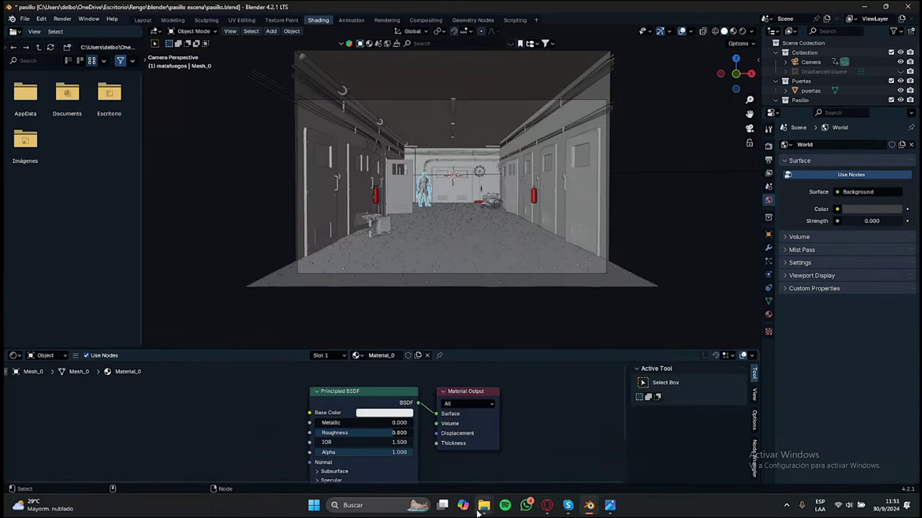
mouse_move(484, 505)
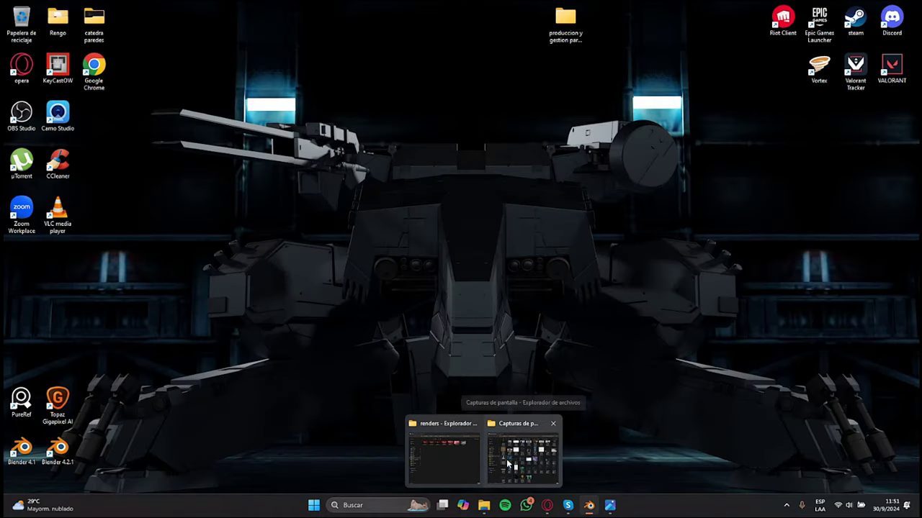
Peek at the desktop, then bring Blender back and orbit closer into the corridor.
mouse_move(515, 466)
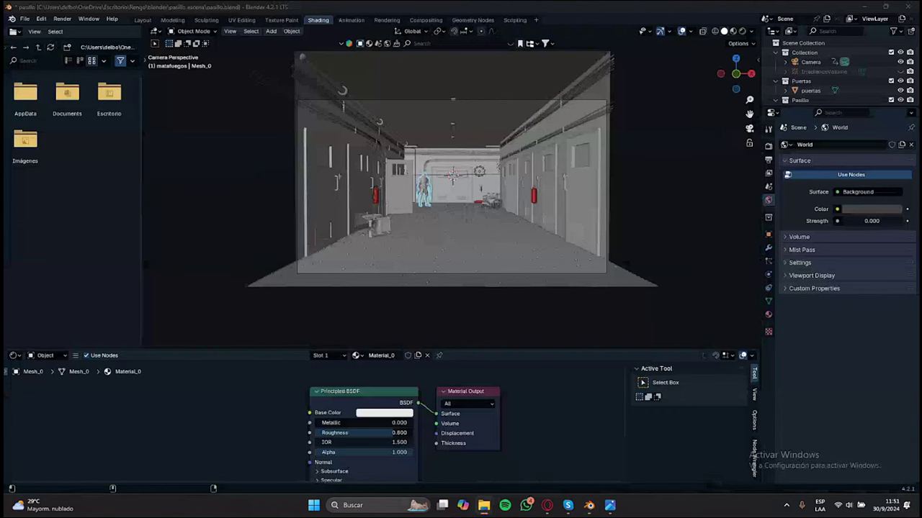
left_click(591, 9)
middle_click_drag(291, 234, 458, 228)
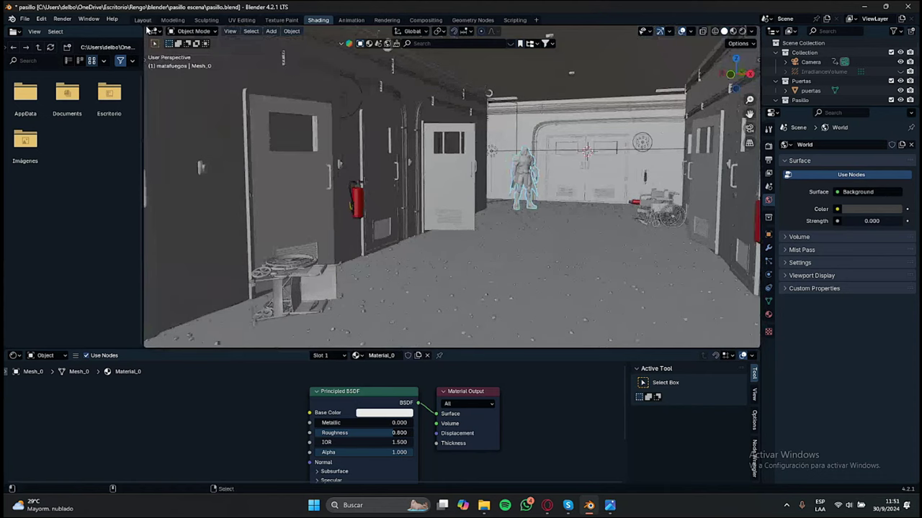
Return to the Layout workspace and orbit along the red-fogged corridor past the hooded figure.
left_click(143, 21)
middle_click_drag(380, 222, 459, 243)
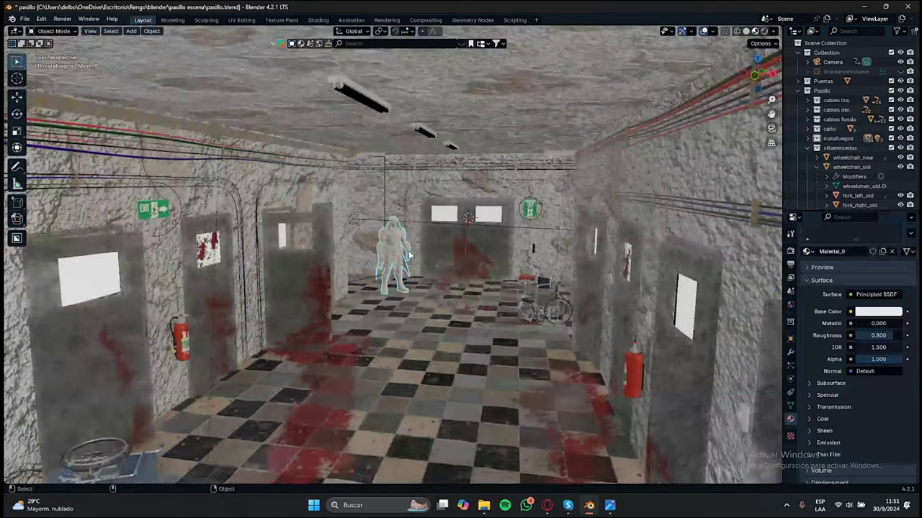
middle_click_drag(408, 255, 623, 115)
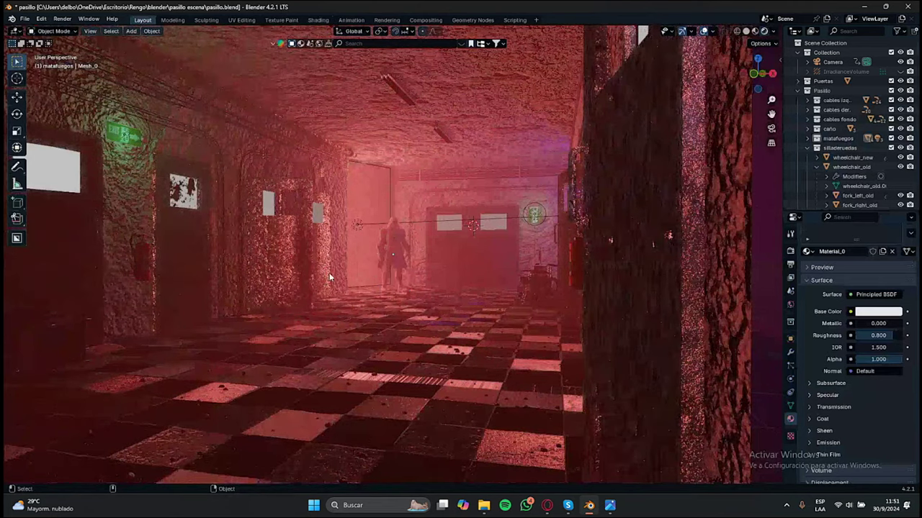
Orbit the view straight down the corridor and then up above the building's roof.
middle_click_drag(336, 278, 341, 279)
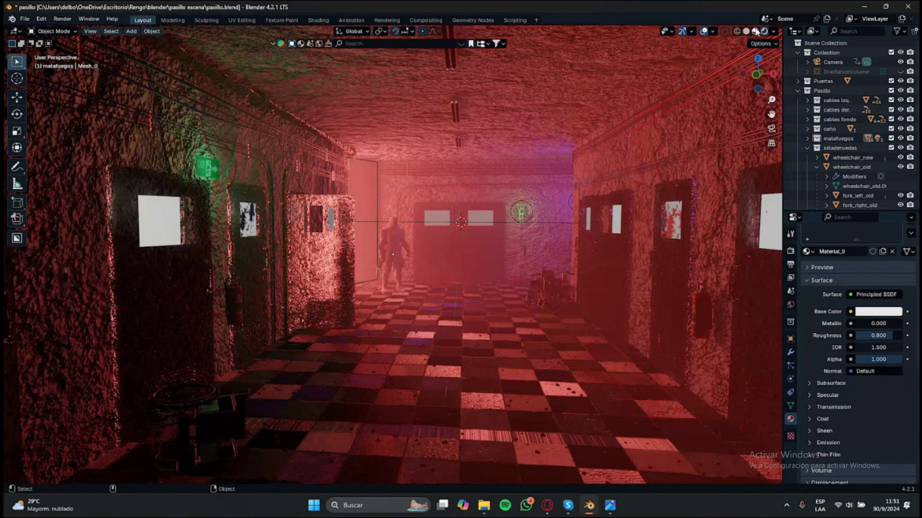
middle_click_drag(562, 248, 482, 271)
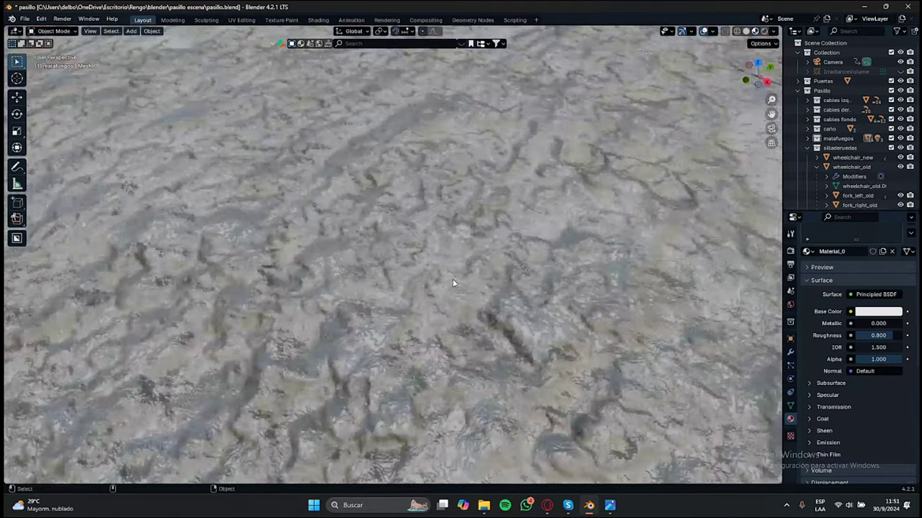
scroll(452, 279, "down", 5)
scroll(442, 277, "up", 3)
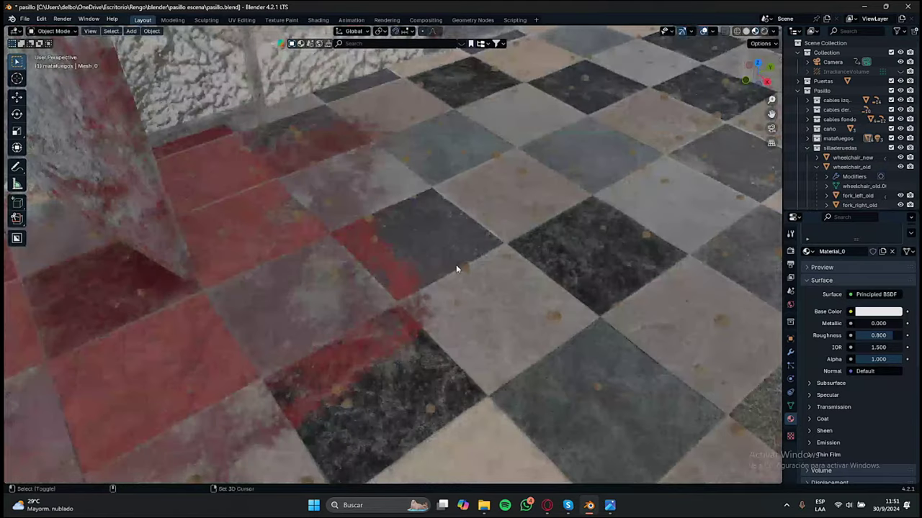
scroll(457, 270, "down", 2)
scroll(461, 265, "down", 3)
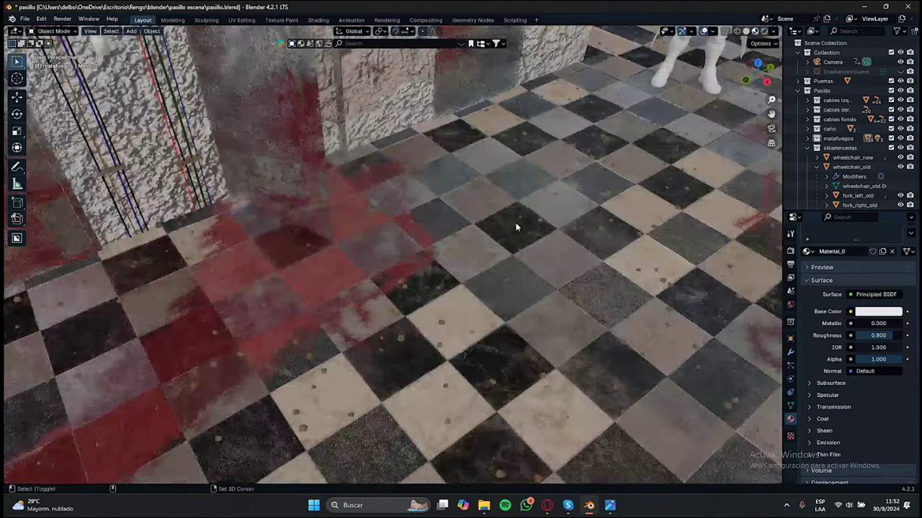
middle_click_drag(516, 228, 501, 239)
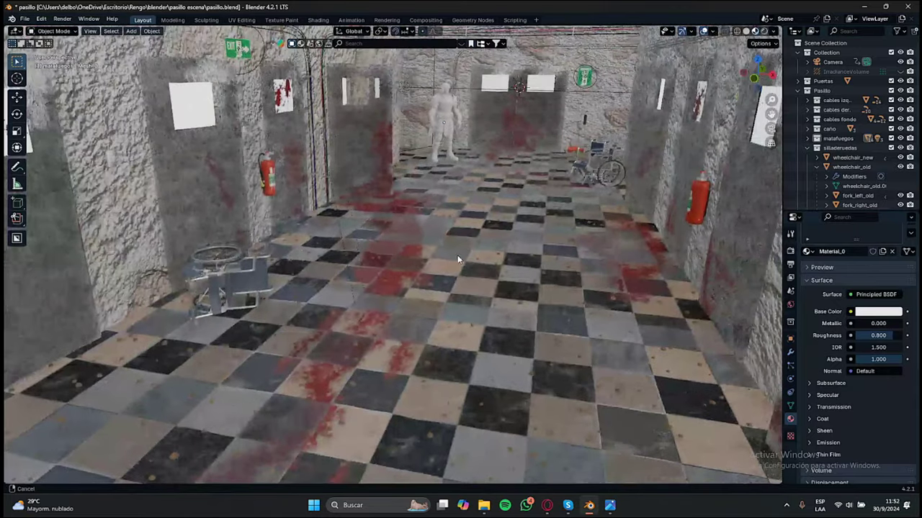
middle_click_drag(458, 260, 350, 319)
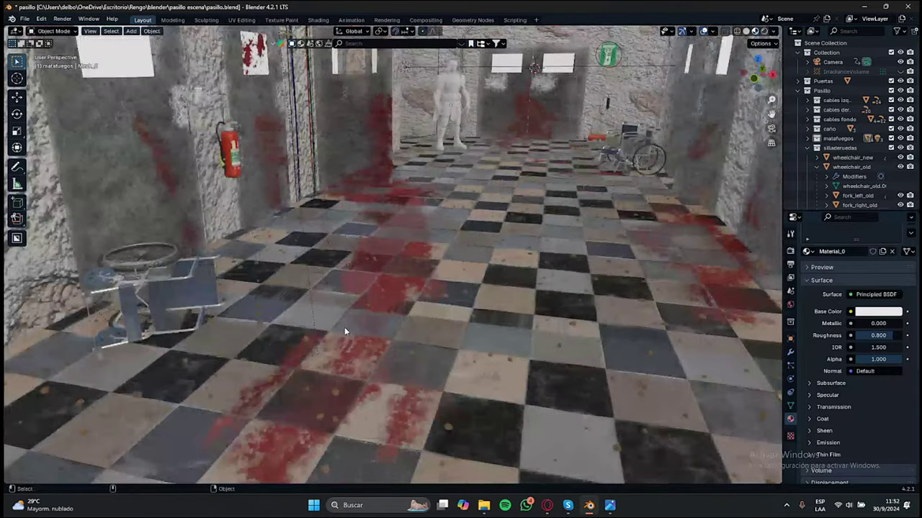
scroll(265, 346, "up", 3)
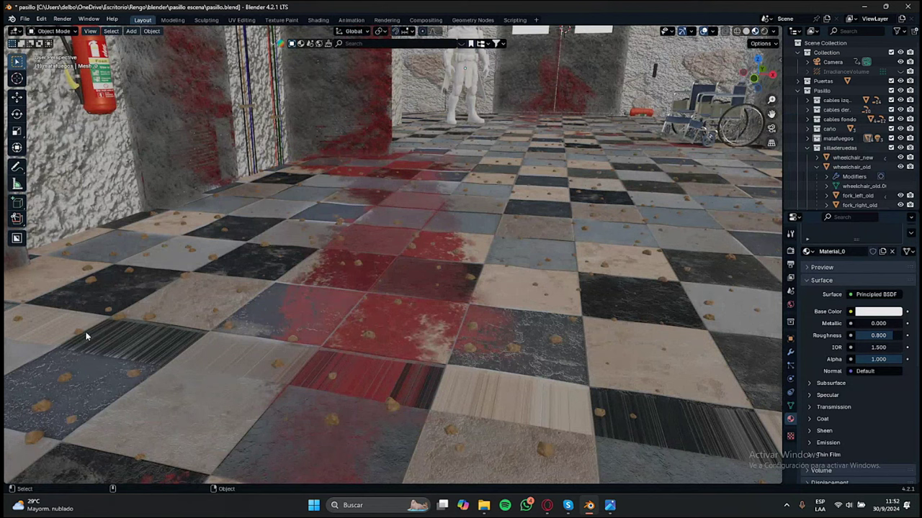
scroll(385, 321, "down", 6)
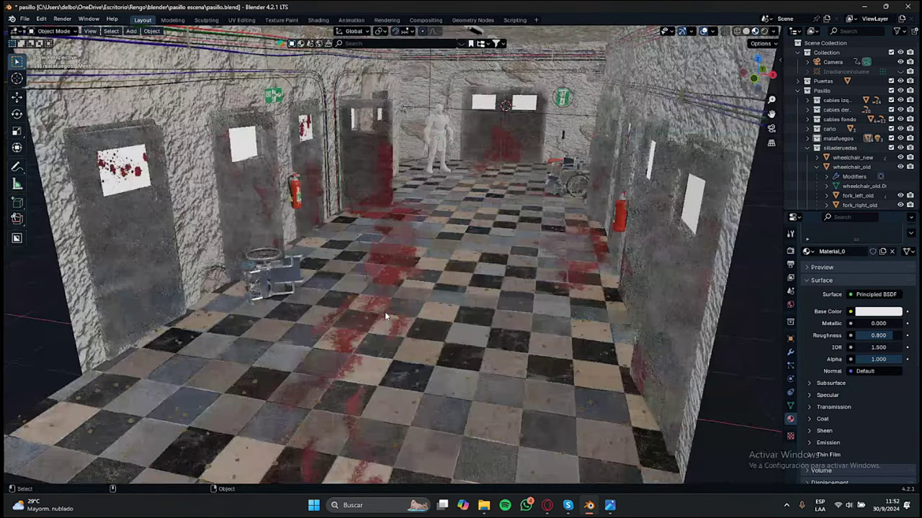
scroll(384, 311, "down", 3, "shift")
scroll(365, 352, "up", 3, "shift")
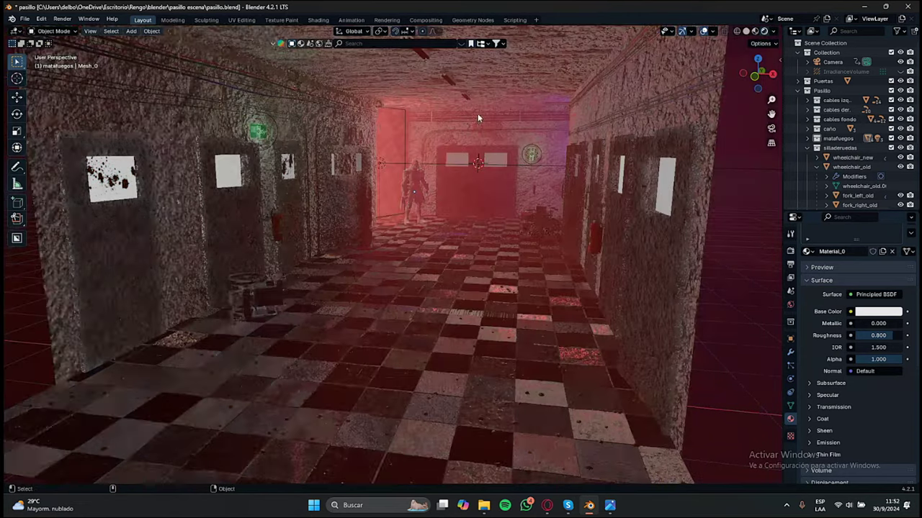
Show the camera view in Rendered shading with overlays hidden, zoomed out.
left_click(764, 31)
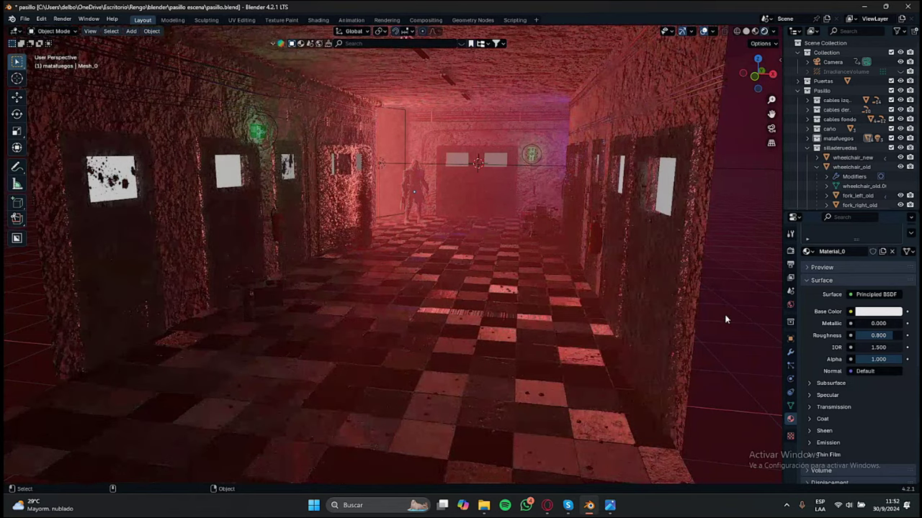
key("KP_0")
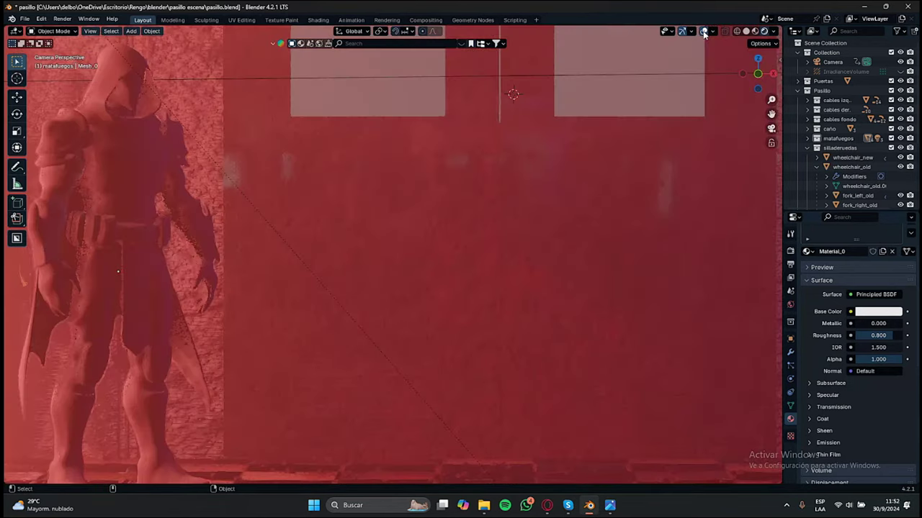
scroll(562, 195, "down", 5)
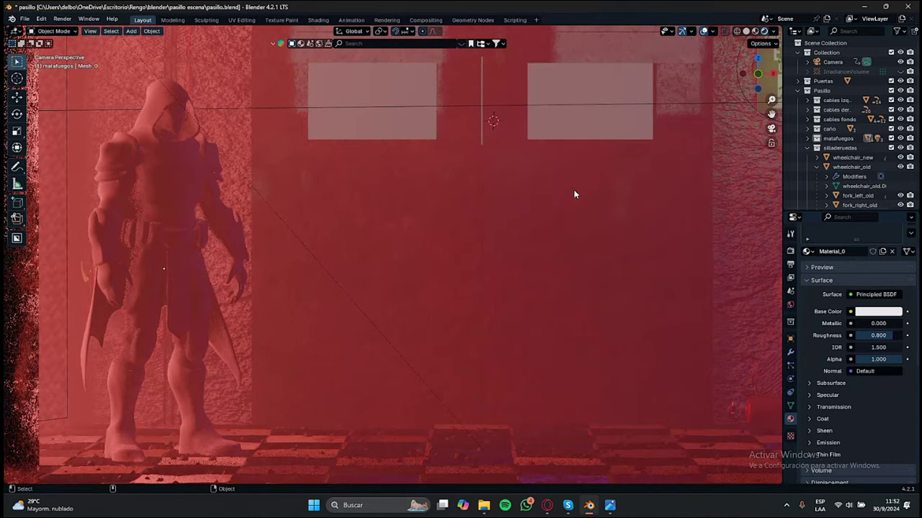
left_click(703, 31)
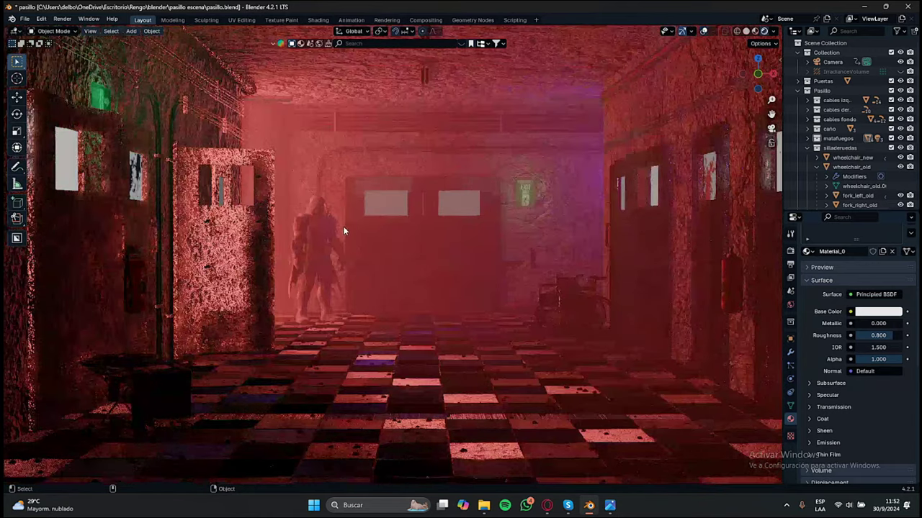
scroll(381, 248, "down", 2)
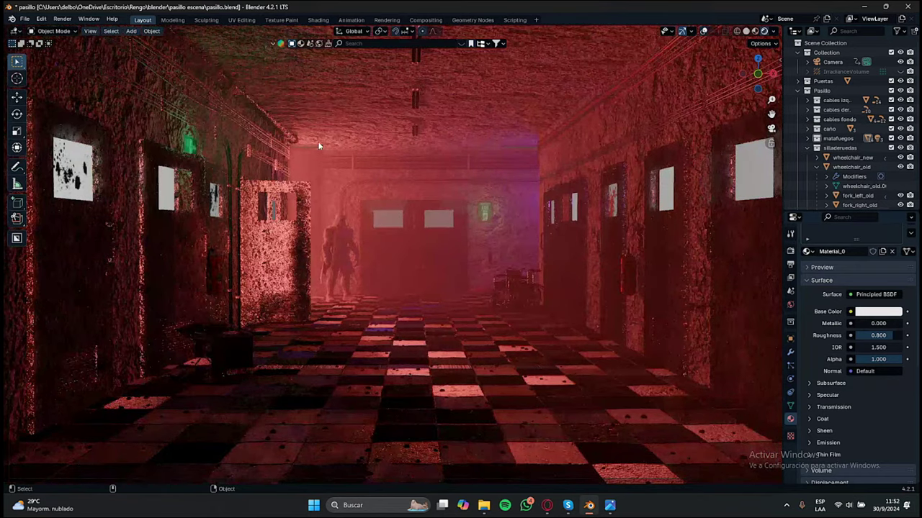
scroll(381, 199, "down", 1)
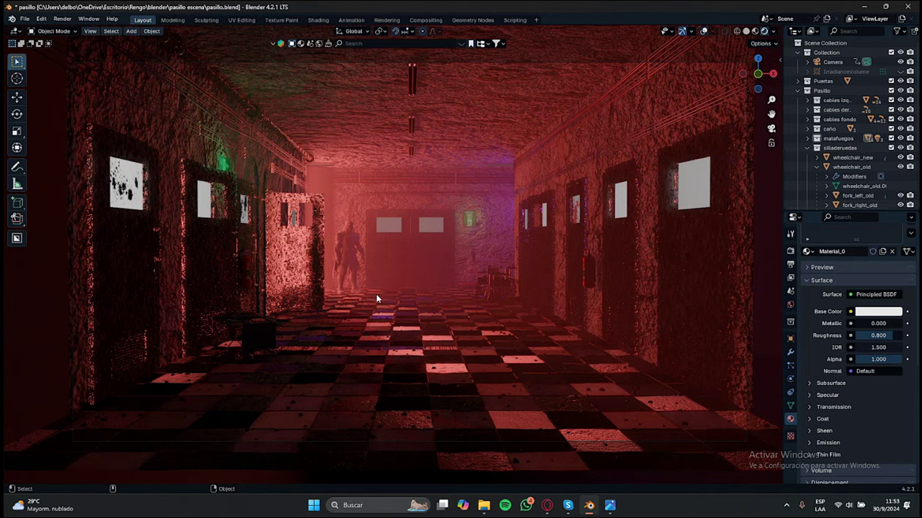
In Photos, step back through render6, render5, render4 to render2, then minimize and restore the viewer.
mouse_move(610, 505)
left_click(613, 462)
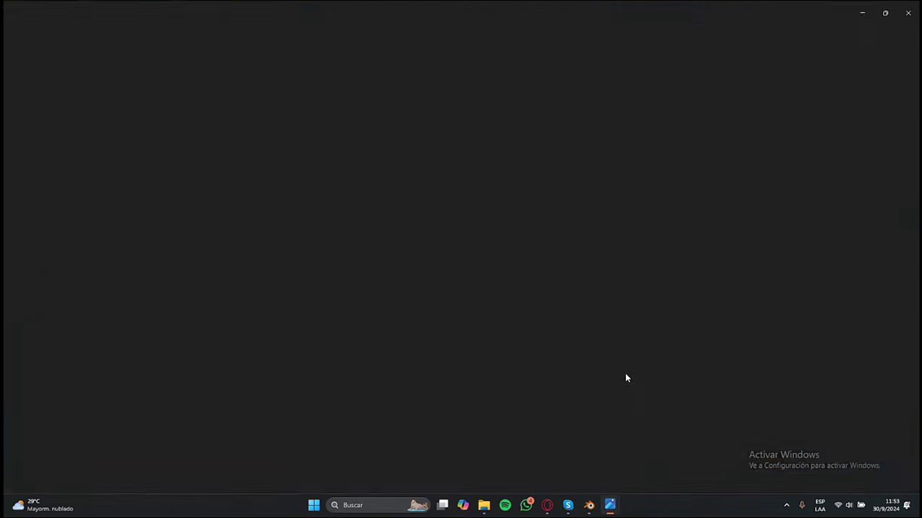
key("Left")
key("Left")
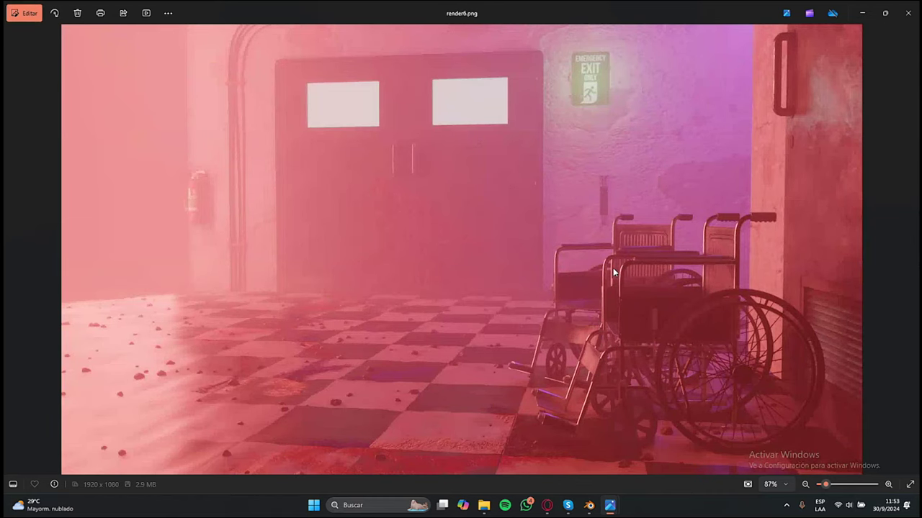
key("Left")
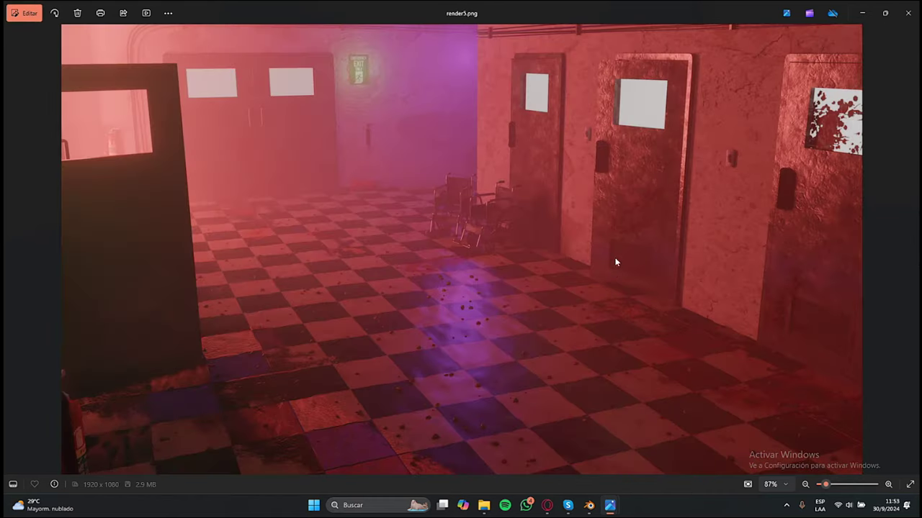
key("Left")
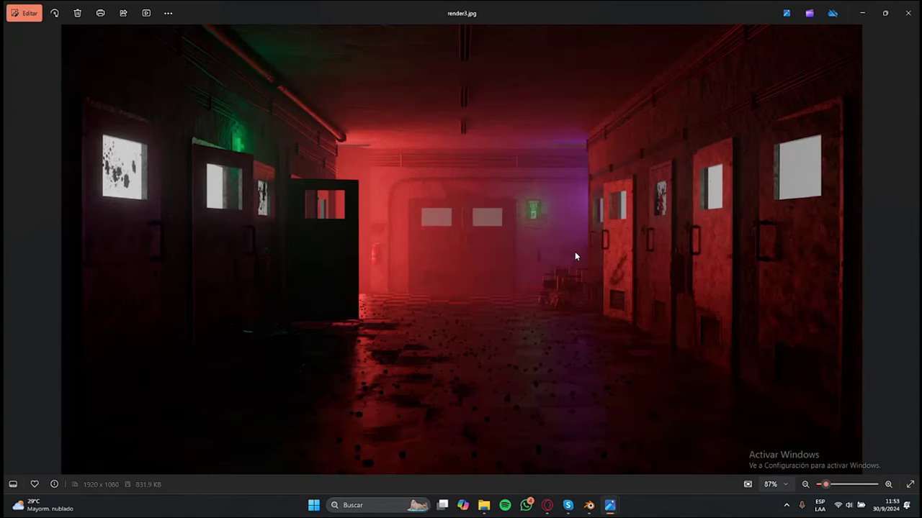
key("Left")
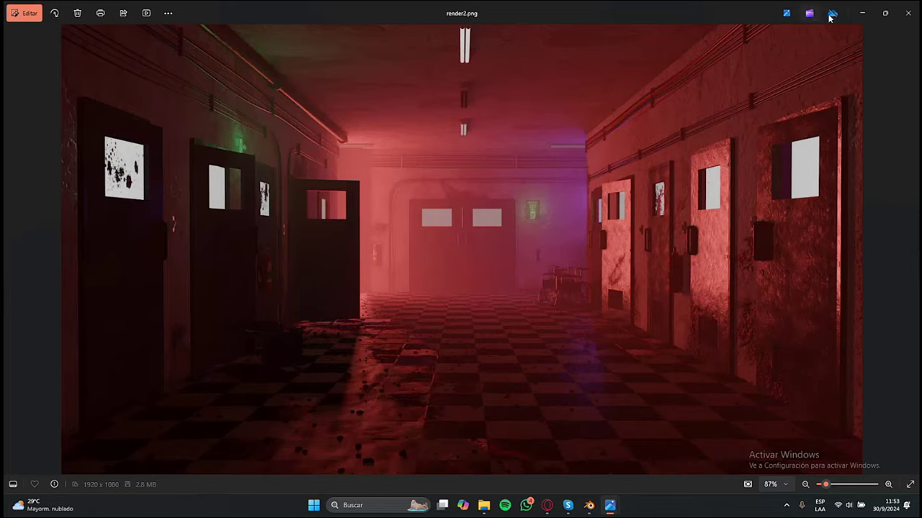
left_click(862, 13)
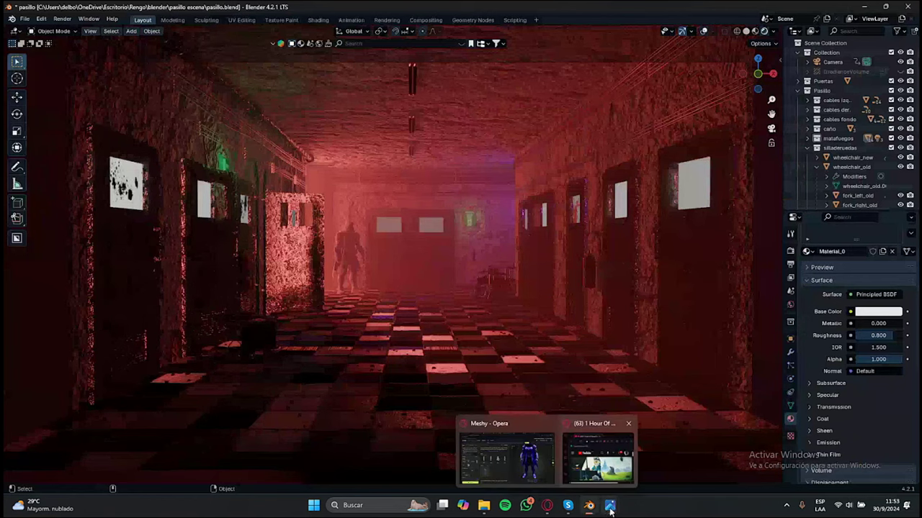
key("alt+Tab")
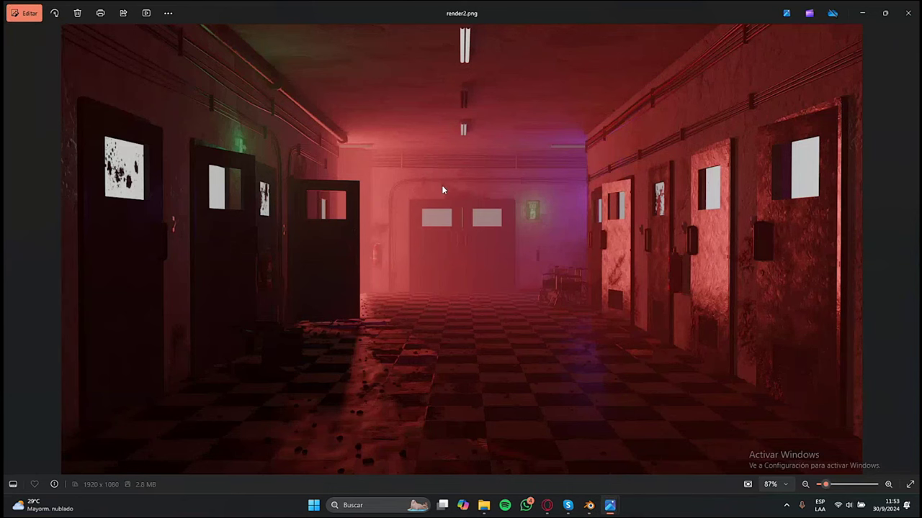
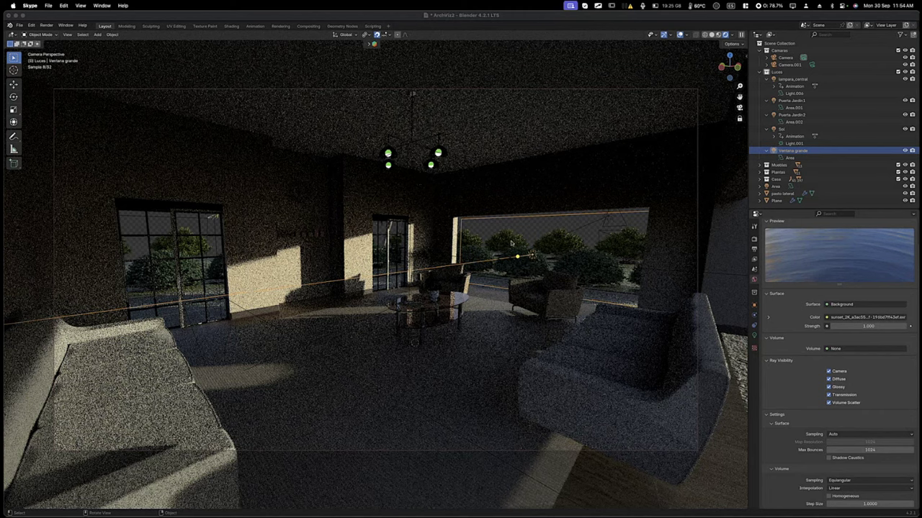
Select the Area light under Ventana grande and show its 50 W portal light settings.
left_click(479, 224)
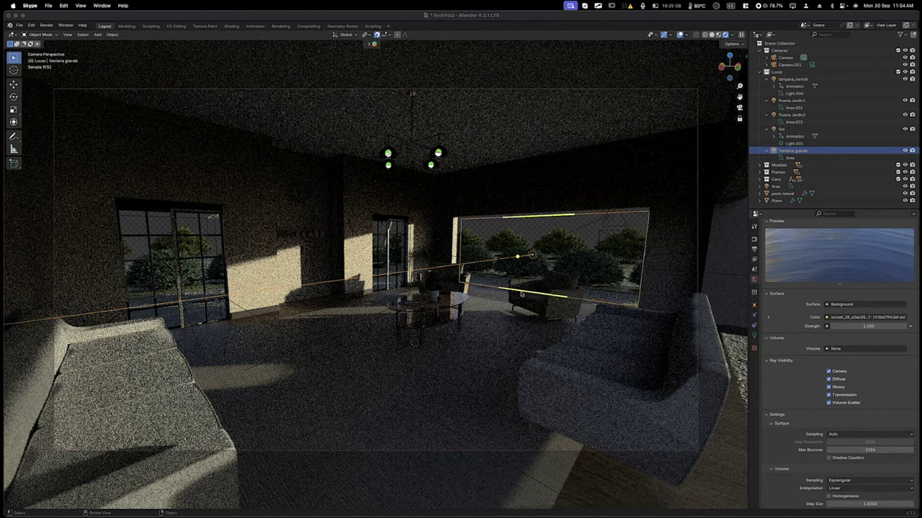
key("alt+a")
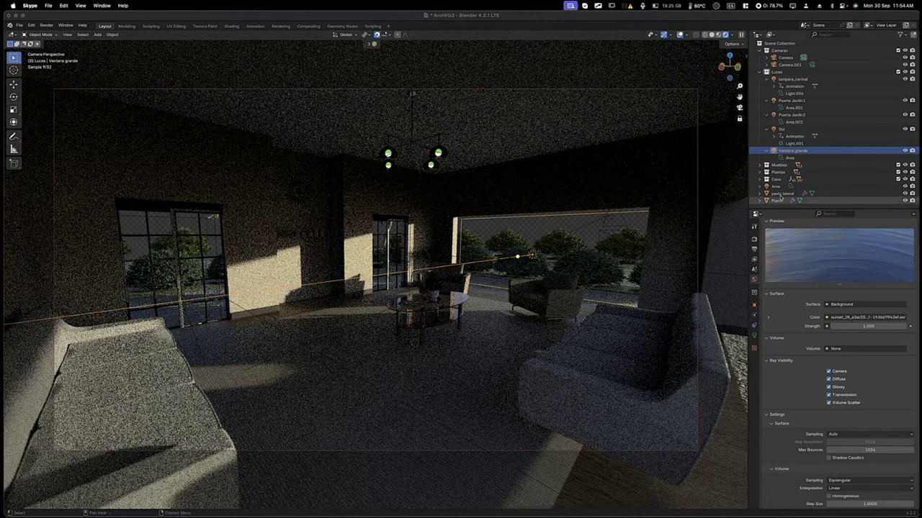
left_click(795, 157)
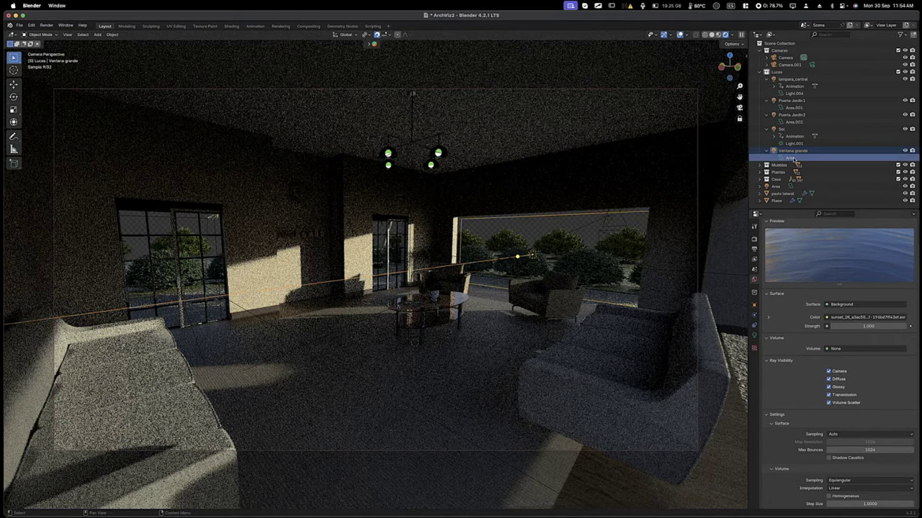
left_click(755, 334)
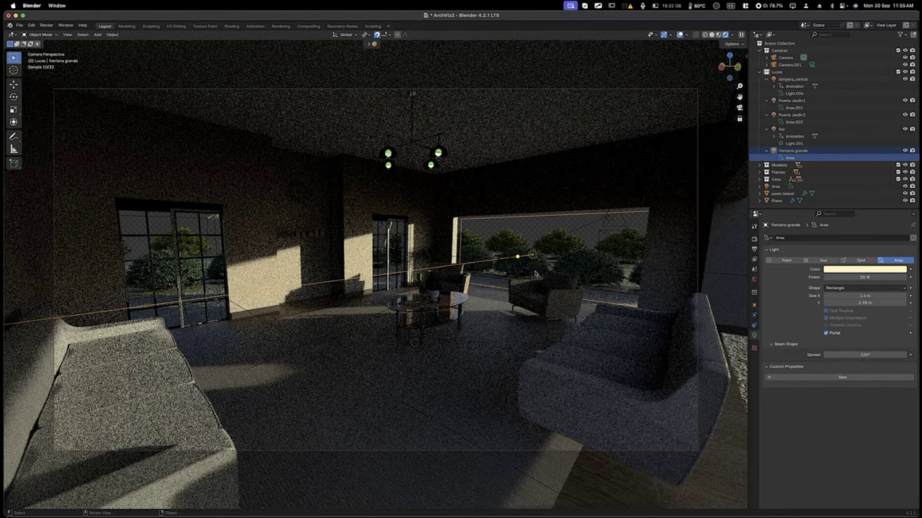
Enable Portal on the left window Area light, Puerta Jardin2's Area.002 and Puerta Jardin1's Area.001.
left_click(158, 217)
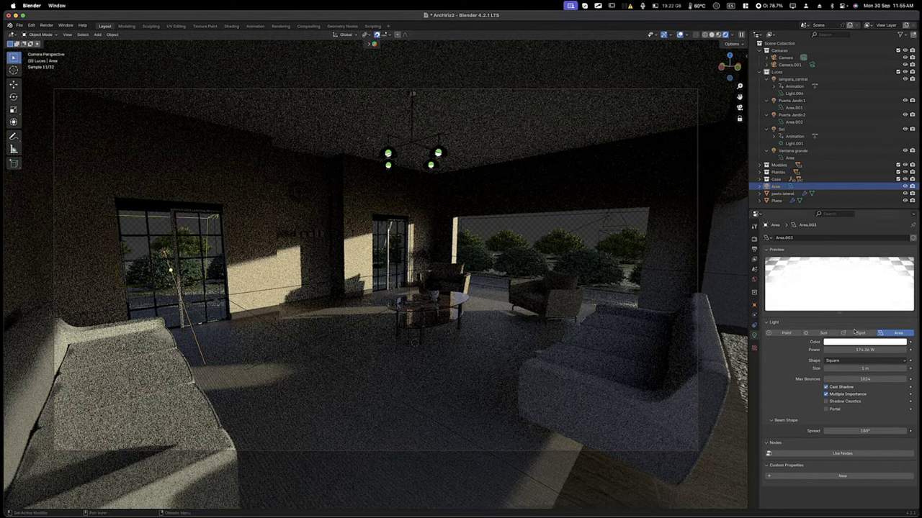
left_click(826, 409)
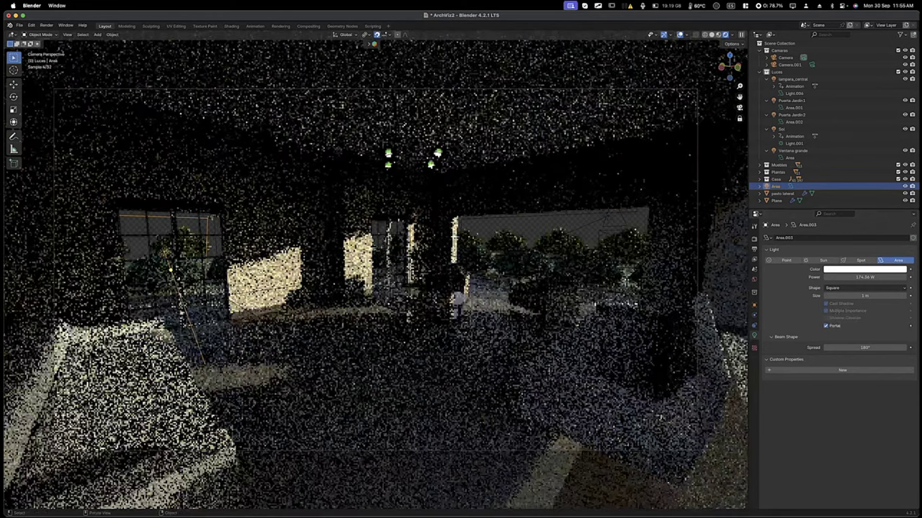
left_click(804, 122)
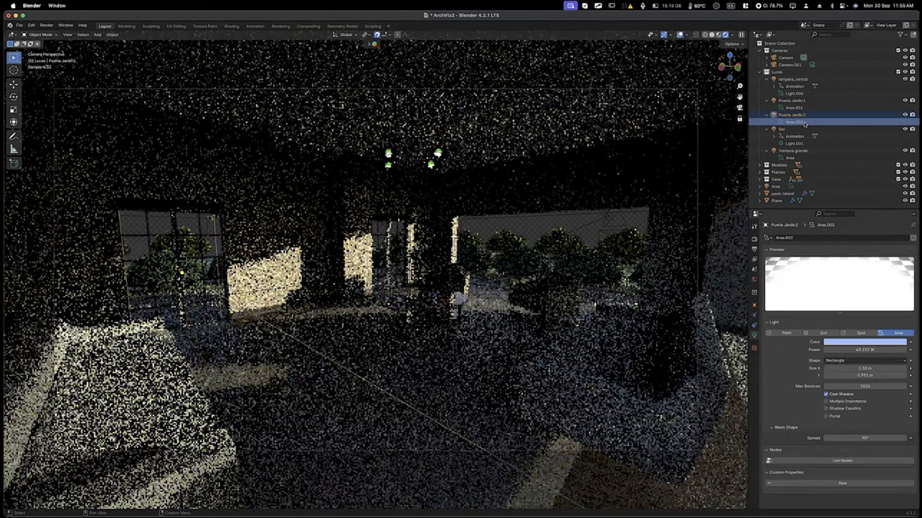
left_click(836, 418)
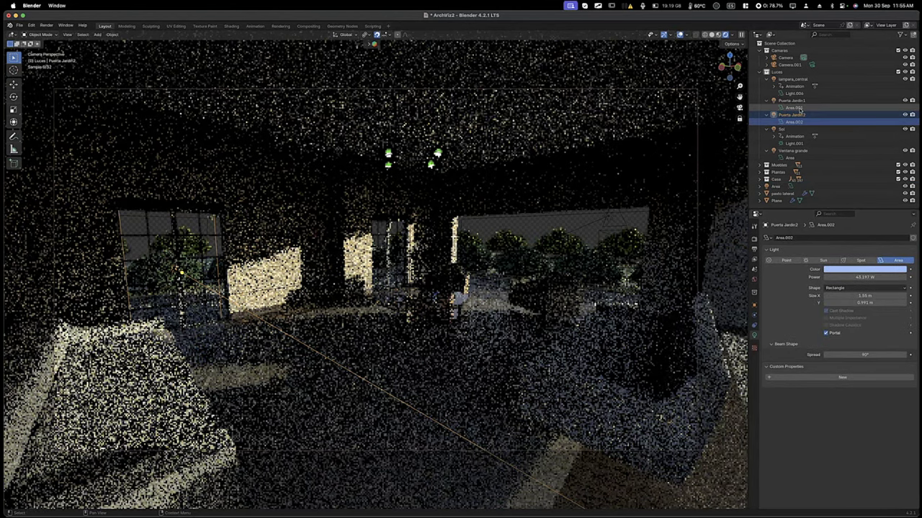
left_click(794, 107)
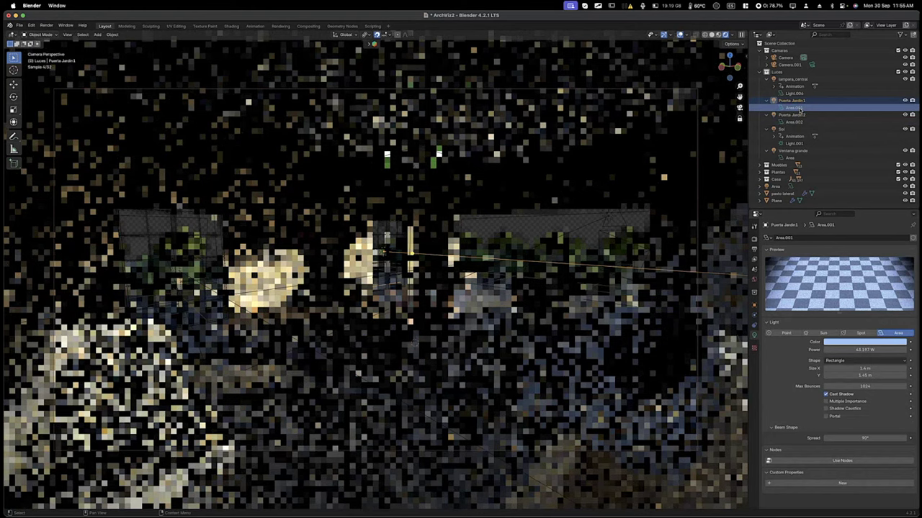
left_click(827, 417)
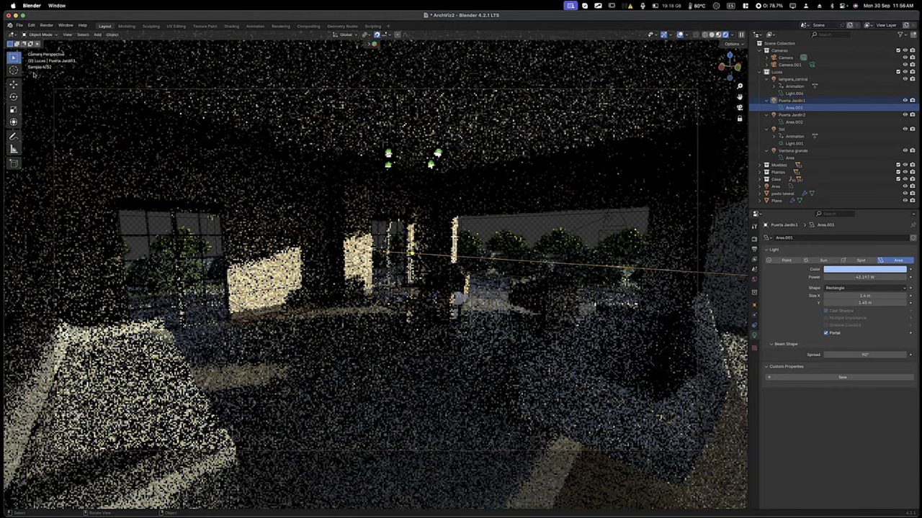
Switch the viewport from rendered to Solid shading, then to Material Preview.
key("z")
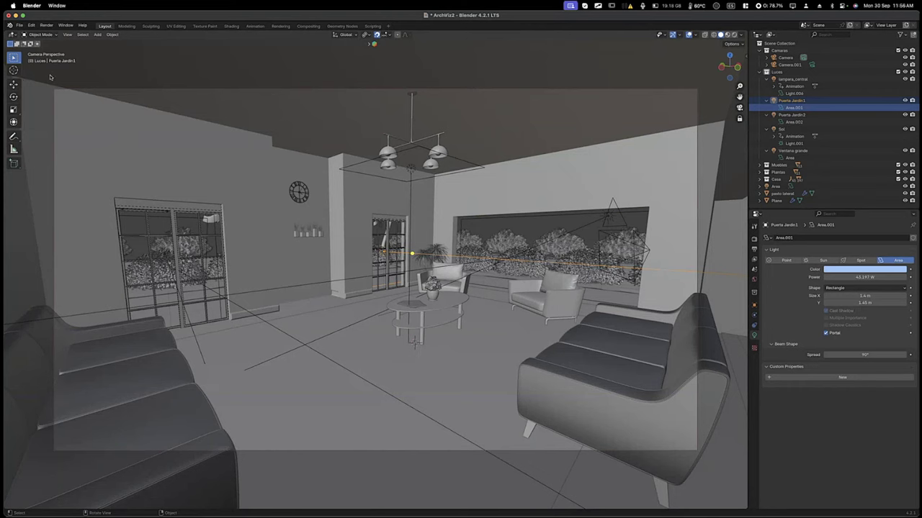
key("ctrl+shift+a")
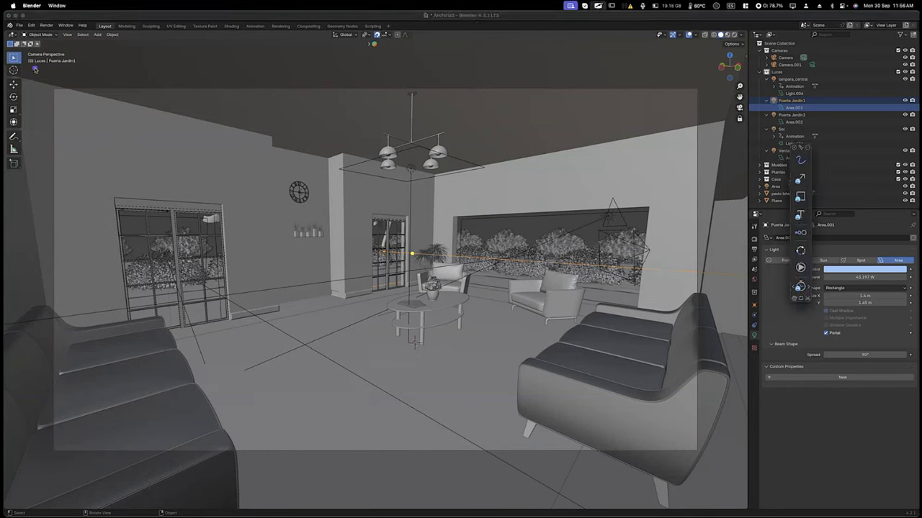
key("ctrl+shift+s")
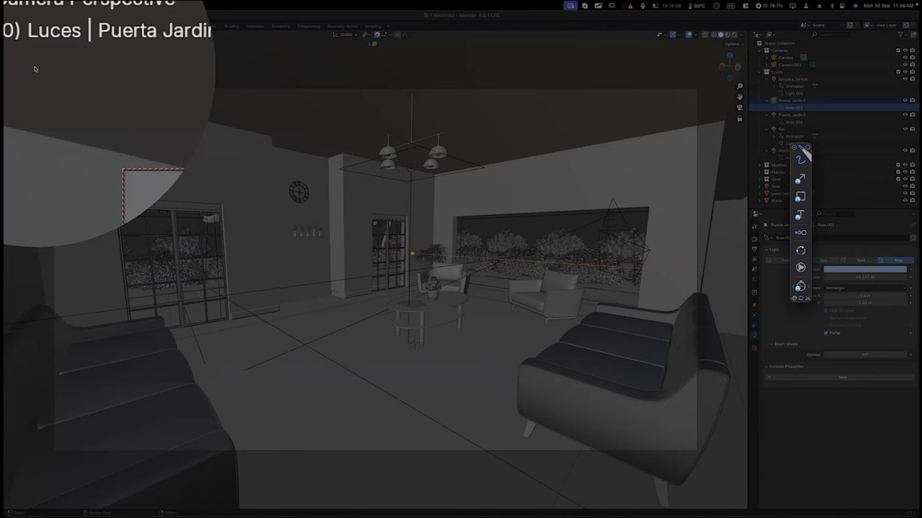
key("ctrl+shift+s")
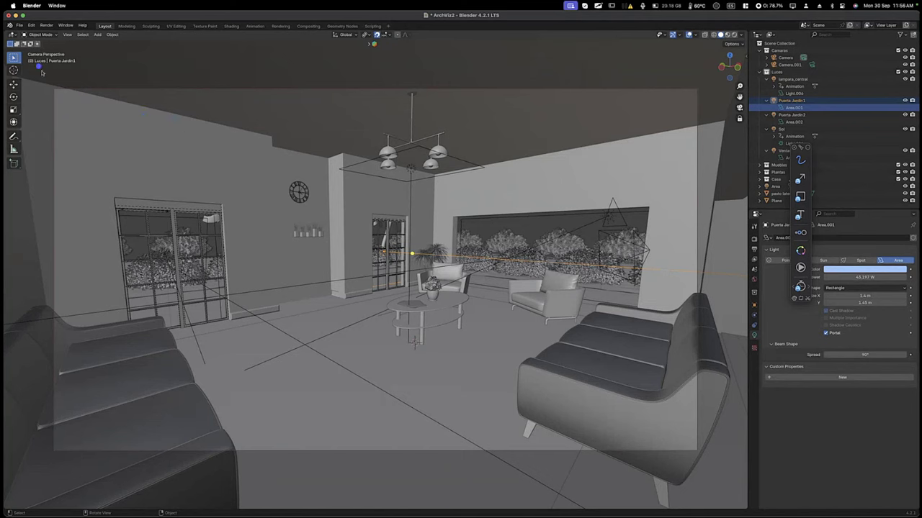
key("alt")
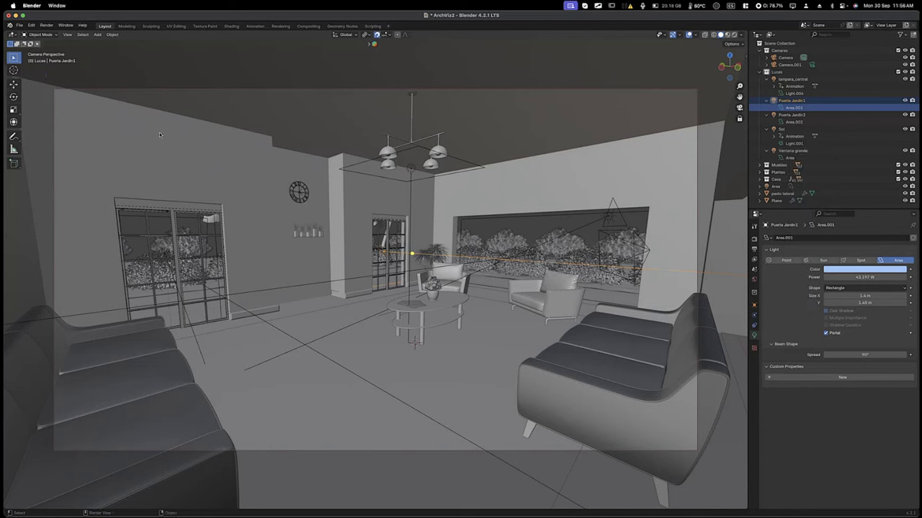
key("z")
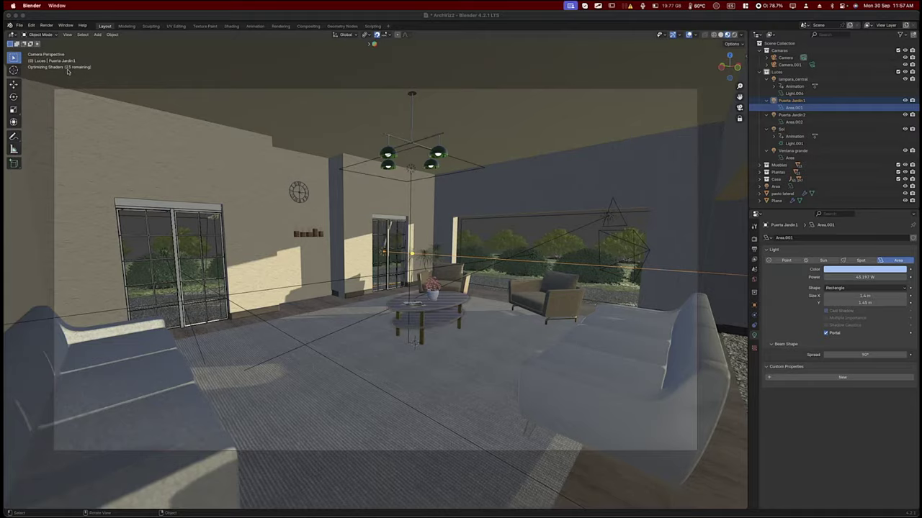
Leave Blender for Adobe Bridge's Blender practices folder of ArchViz render thumbnails.
key("super+shift+a")
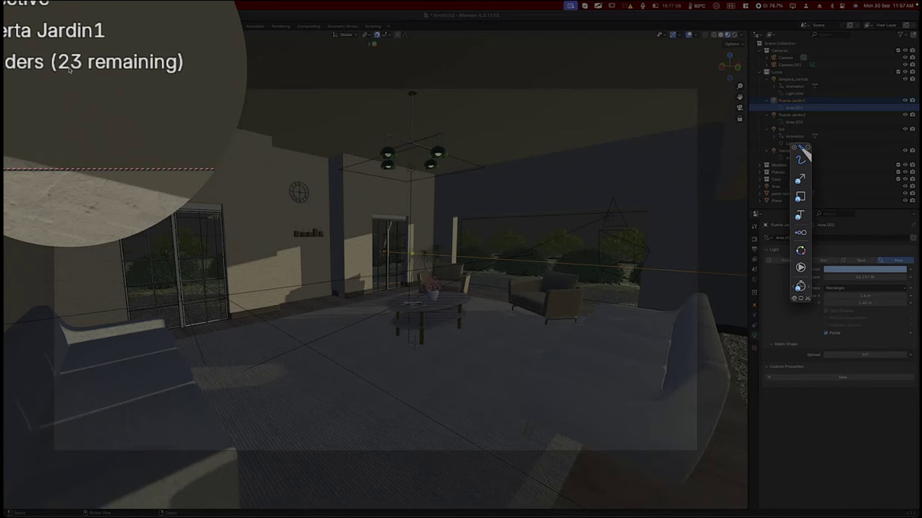
key("Escape")
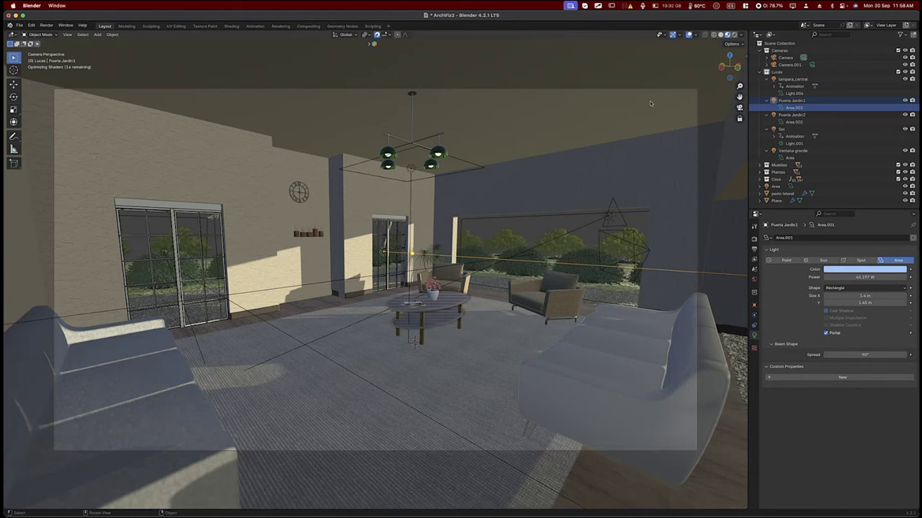
key("super+Tab")
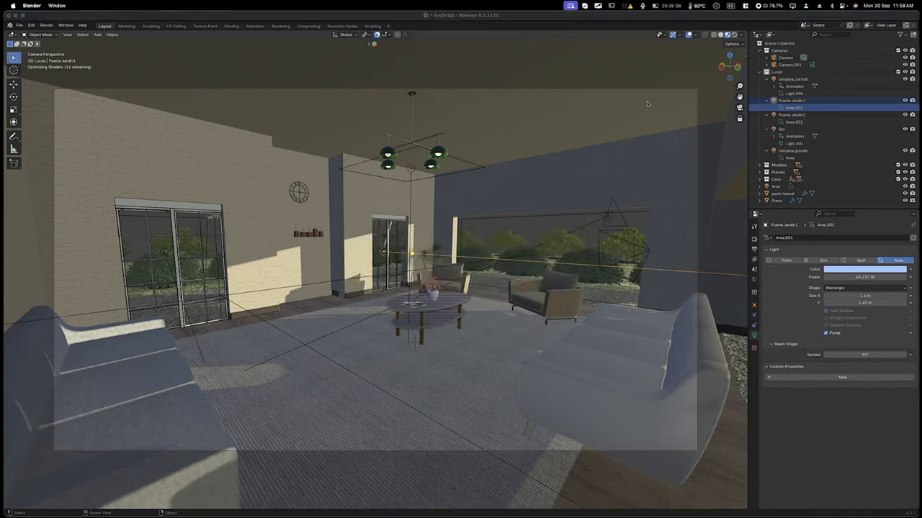
key("super+Tab")
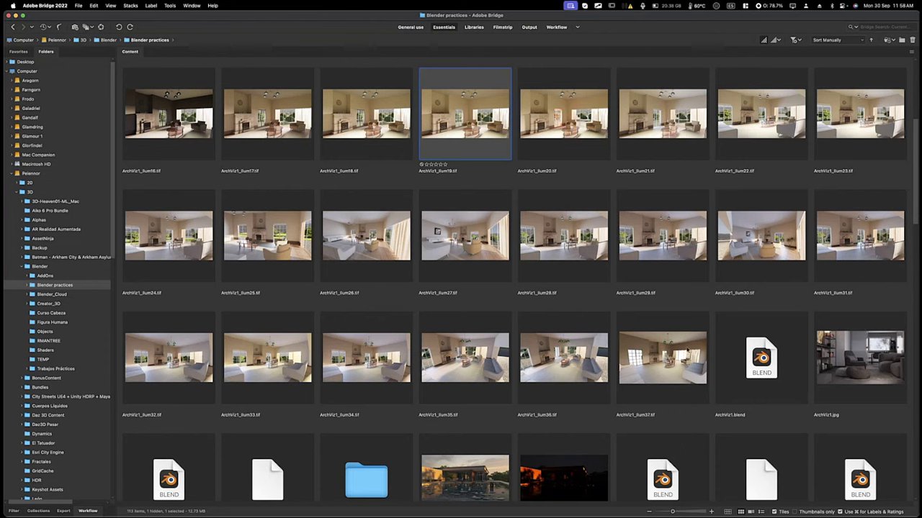
Preview ArchViz1_Ilum37 full screen, then move to ArchViz1_Ilum16.tif and preview it full screen.
left_click(688, 350)
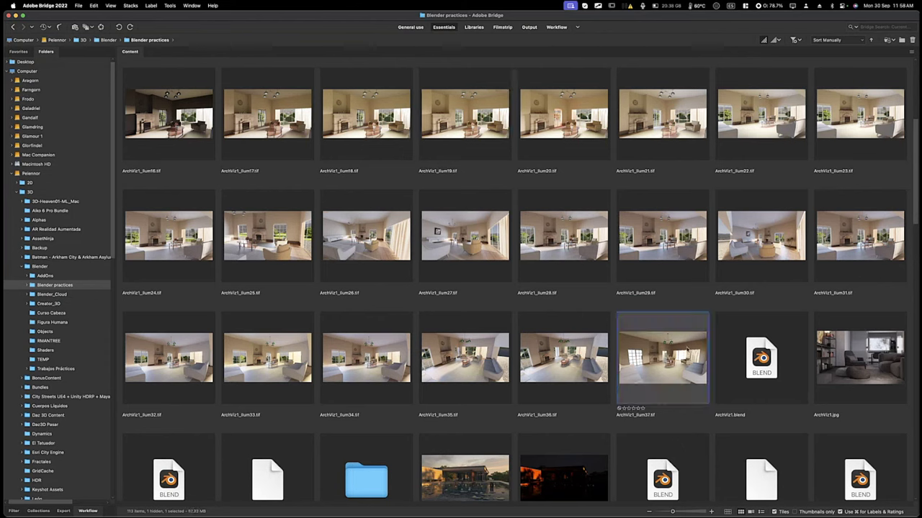
key("space")
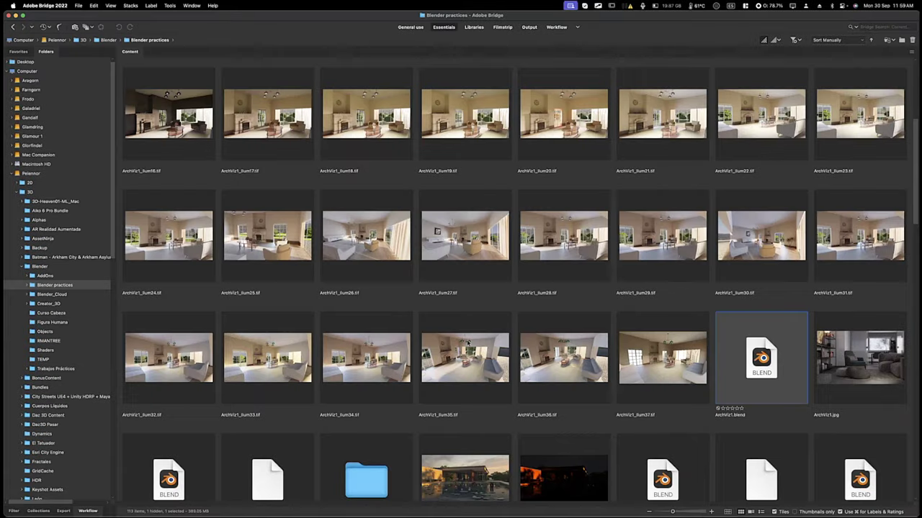
key("Left")
key("Left")
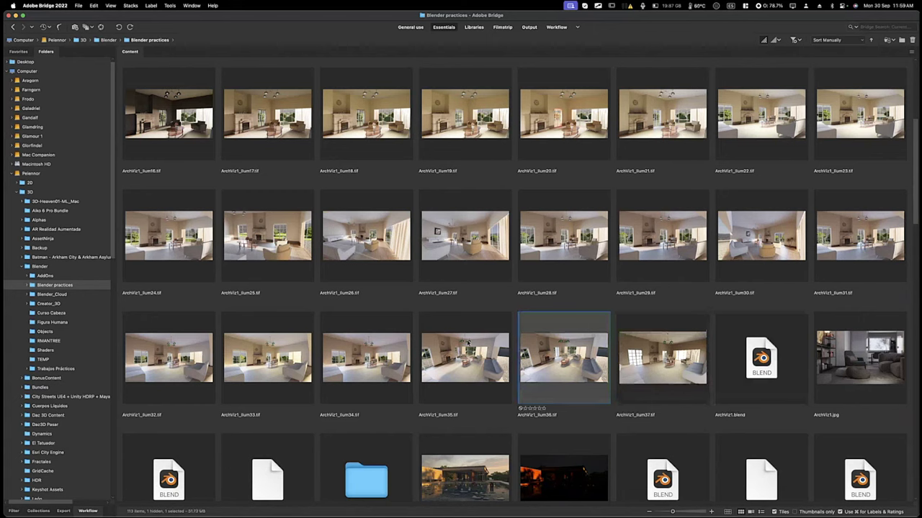
key("Up")
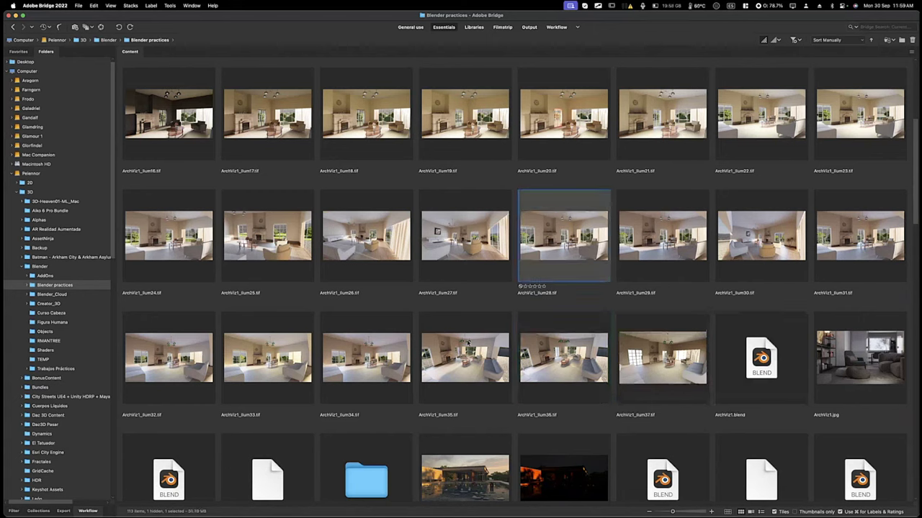
key("Left")
key("Left")
key("Left")
key("Left")
key("Up")
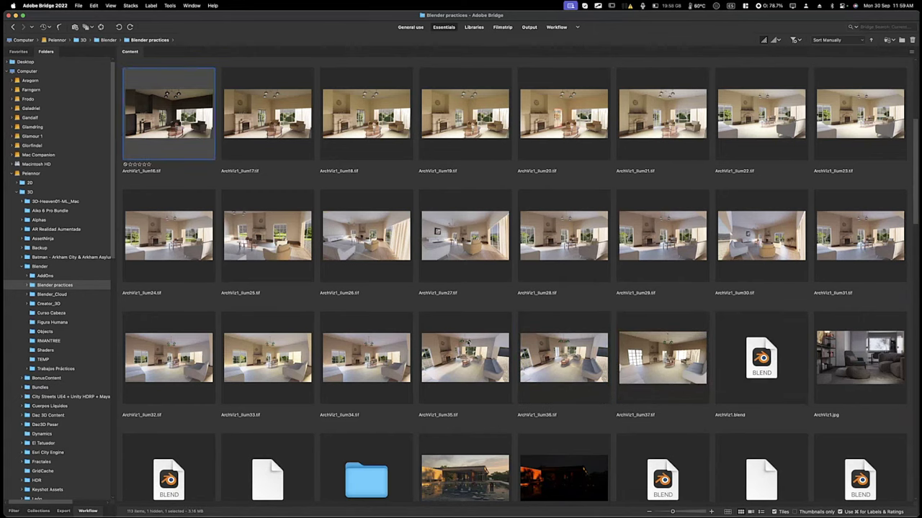
key("space")
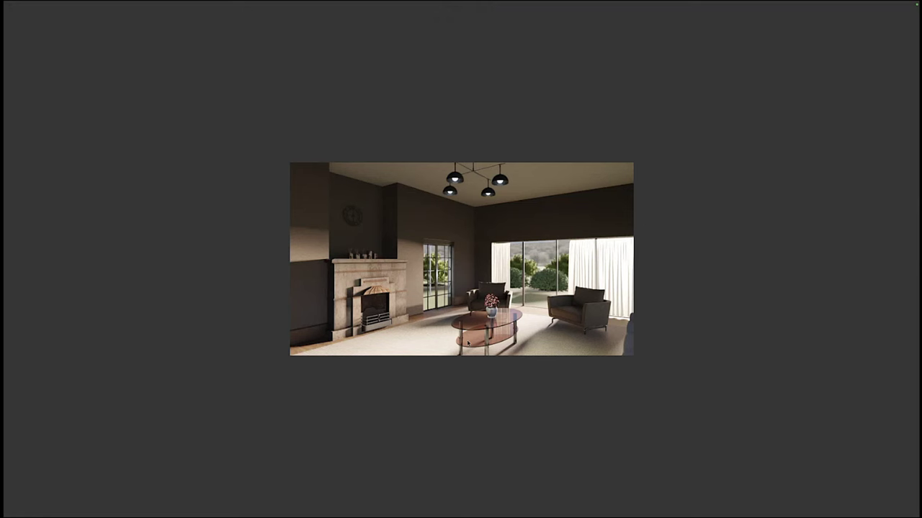
Zoom the Ilum16 preview to 200%, close it, select ArchViz1_Ilum17 and return to Blender.
scroll(473, 296, "up", 2)
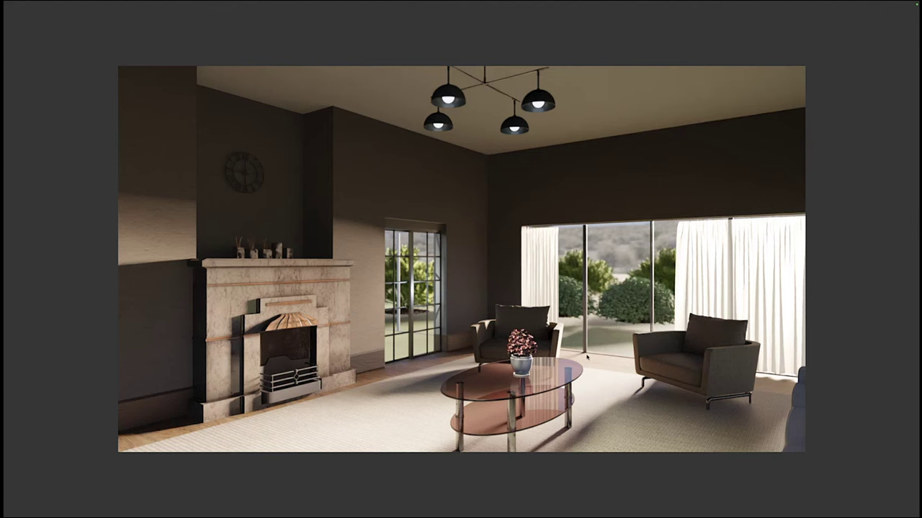
key("space")
key("Right")
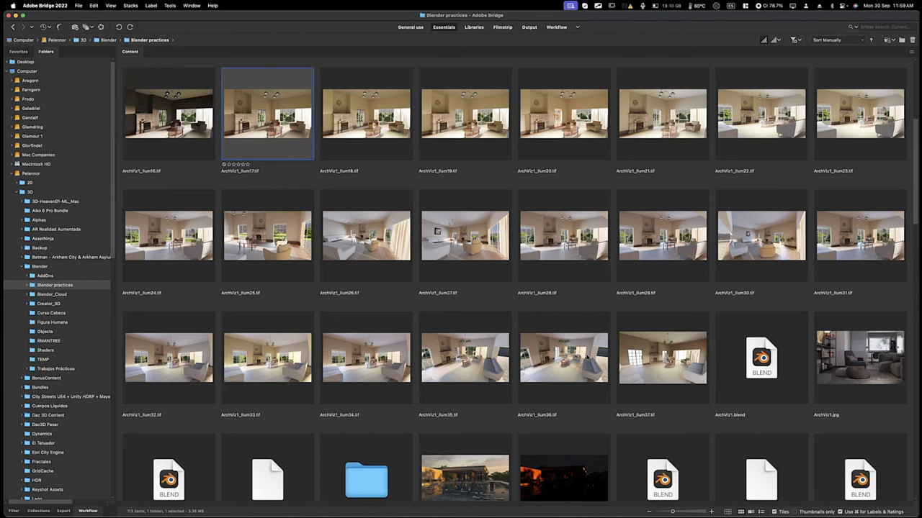
key("super+Tab")
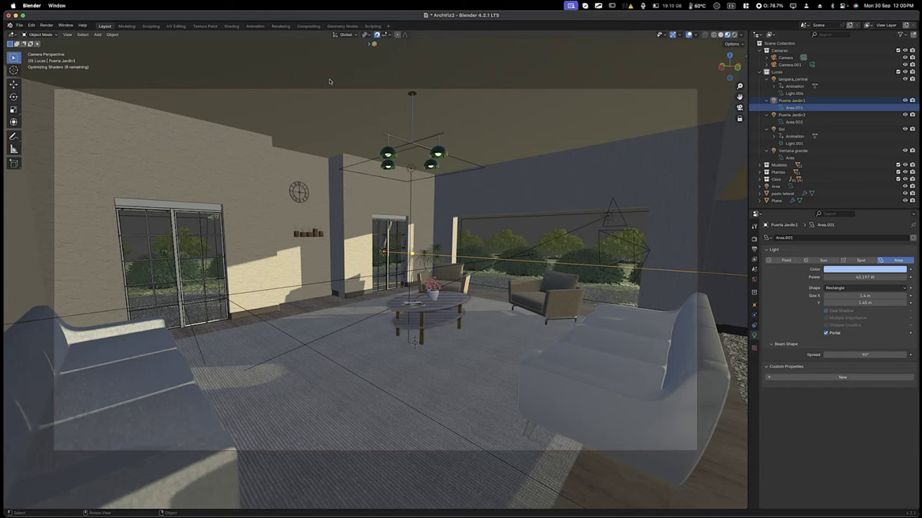
key("super+Tab")
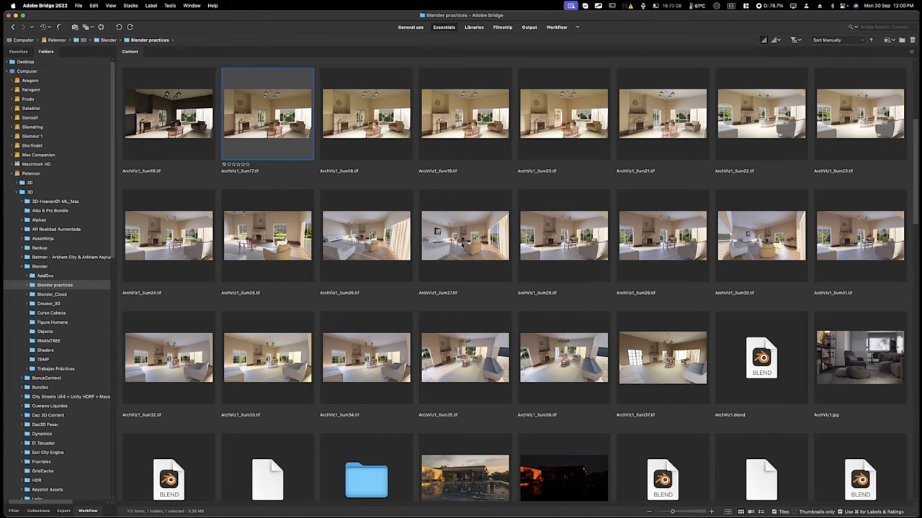
key("super+Tab")
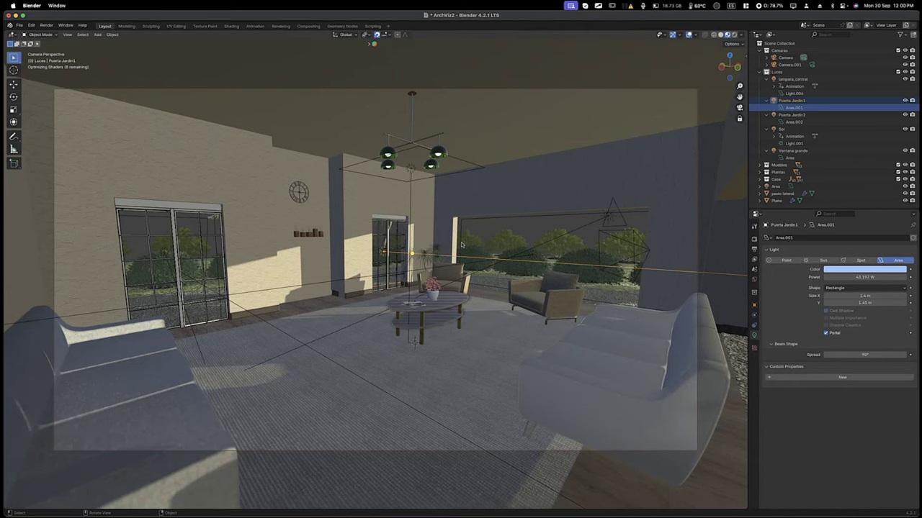
Inspect the lampara_central, Puerta Jardin1 and Sol light settings in turn.
key("ctrl")
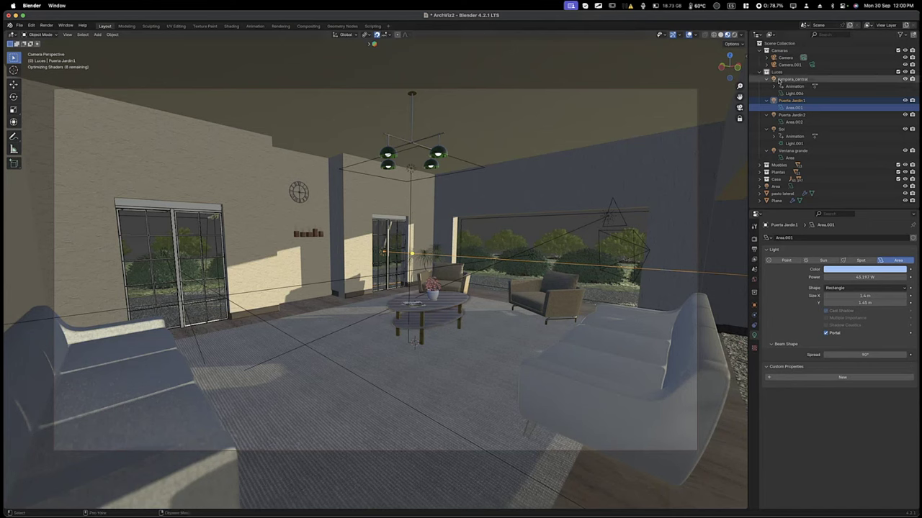
left_click(465, 164)
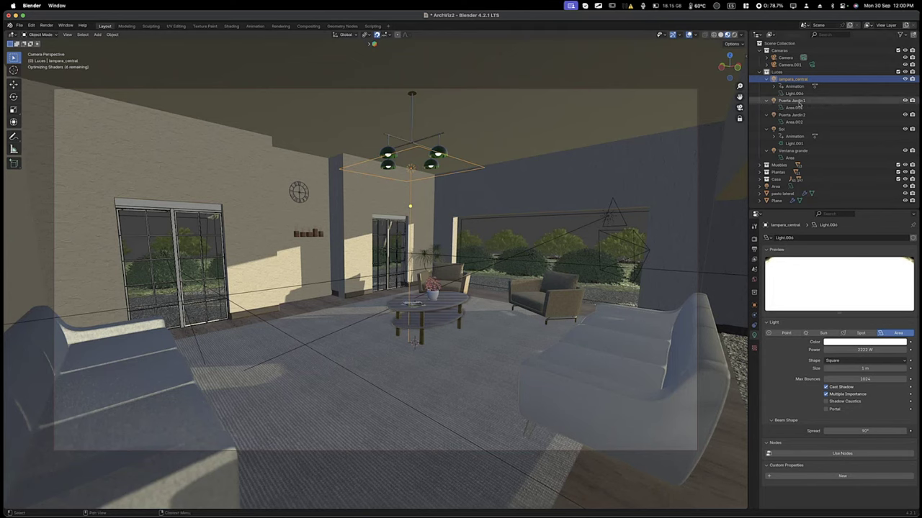
left_click(797, 102)
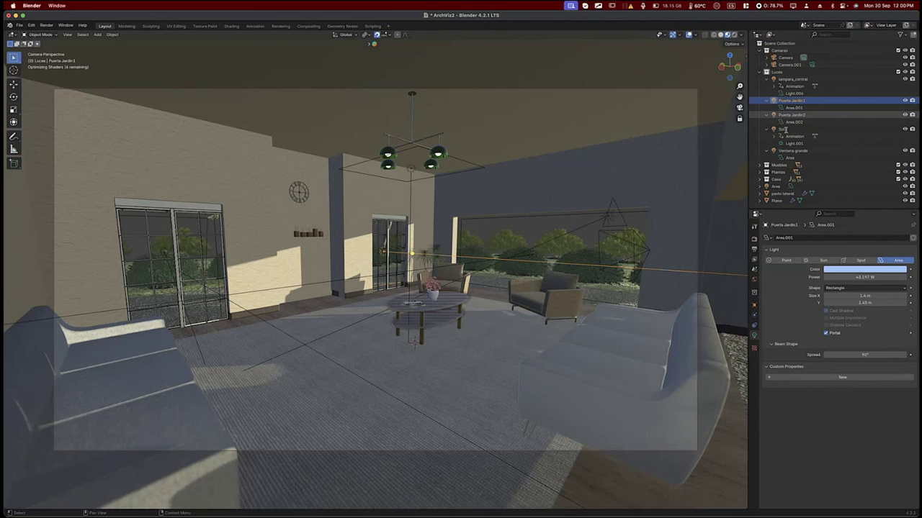
left_click(784, 129)
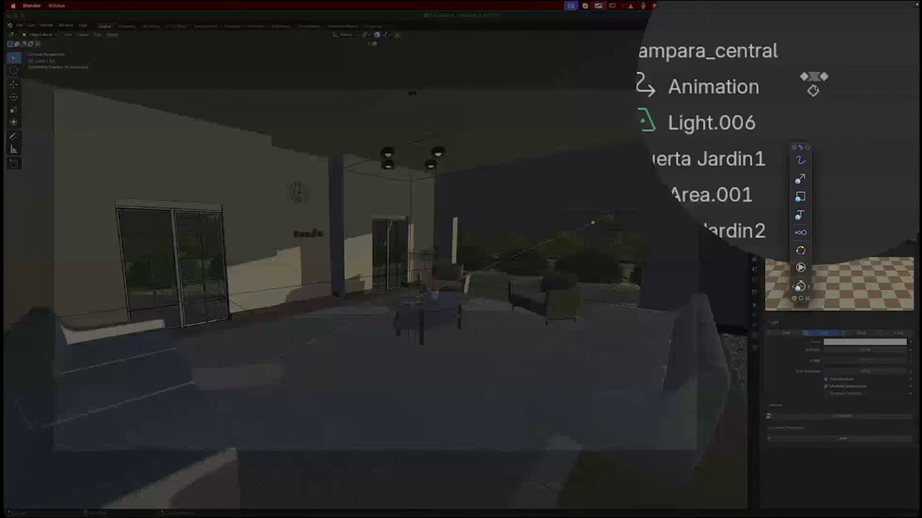
Keep the Sol light's name unchanged and display the Sunset.001 world settings.
key("Escape")
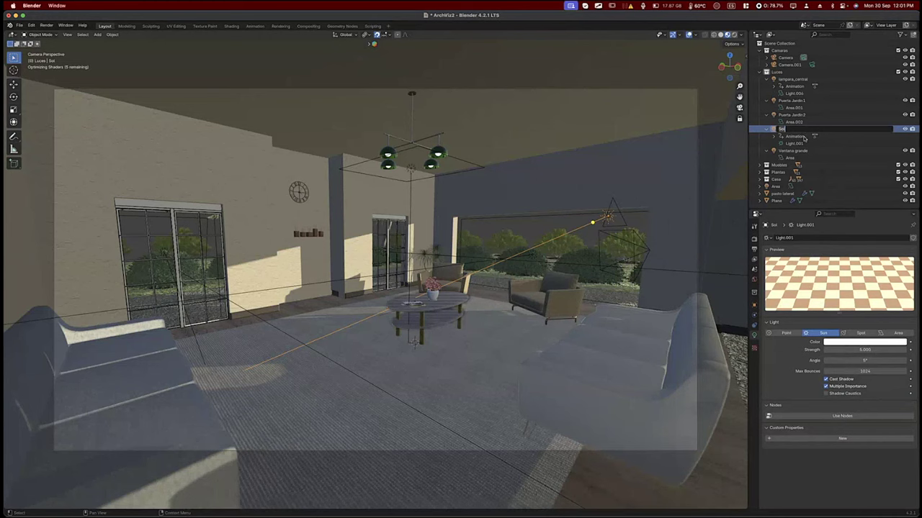
key("Return")
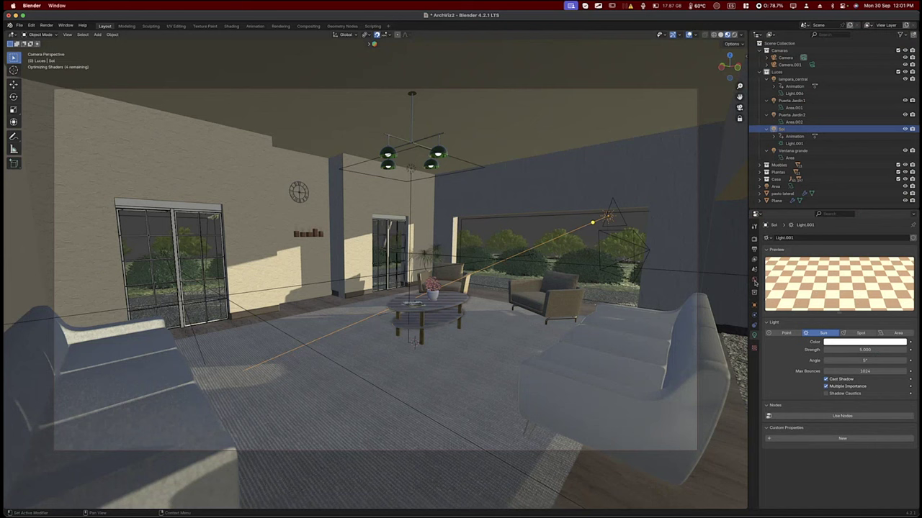
left_click(755, 281)
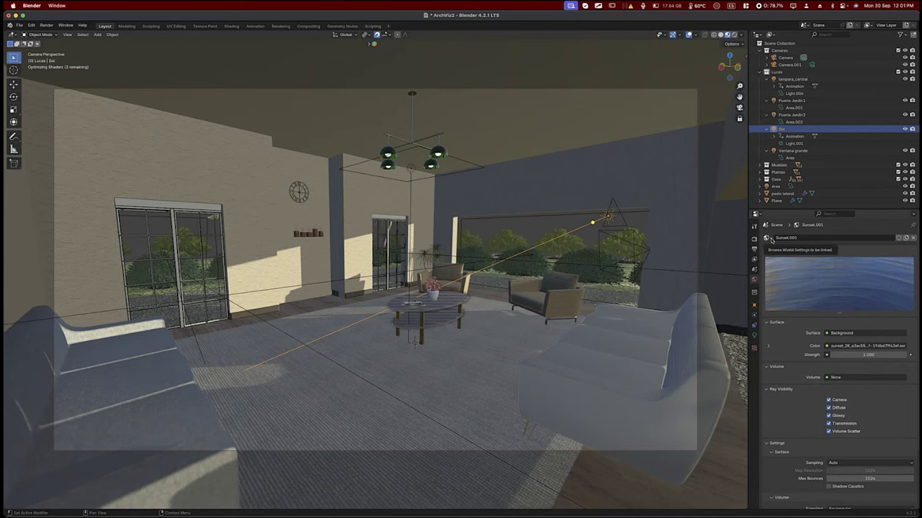
left_click(768, 239)
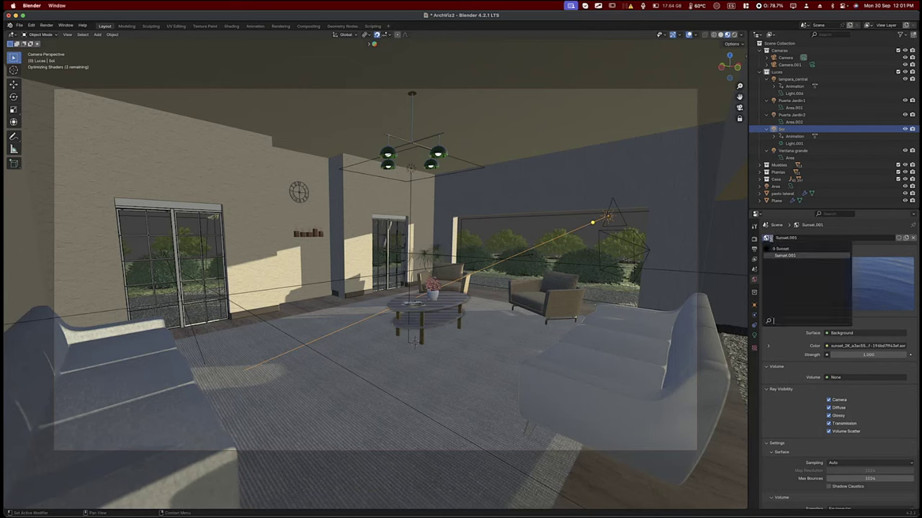
left_click(770, 239)
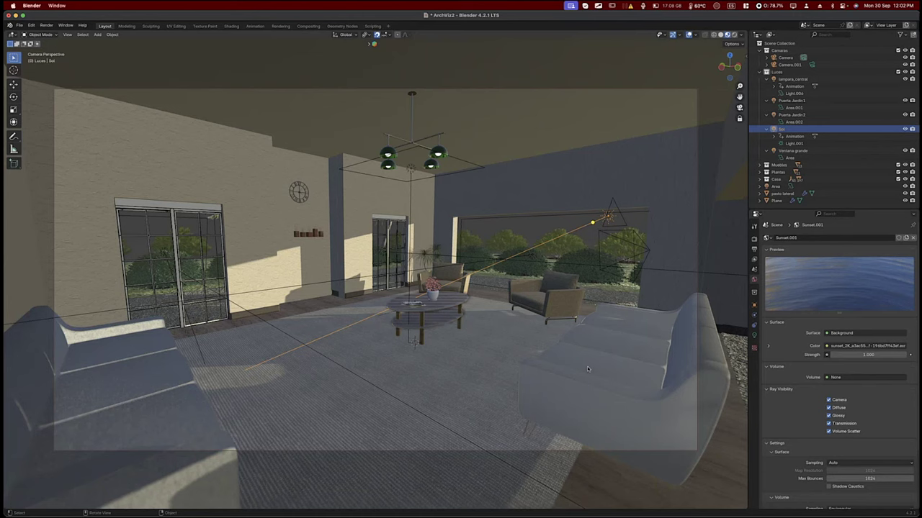
Switch to Adobe Bridge and open ArchViz1_ilum27 in full-screen preview.
key("super+Tab")
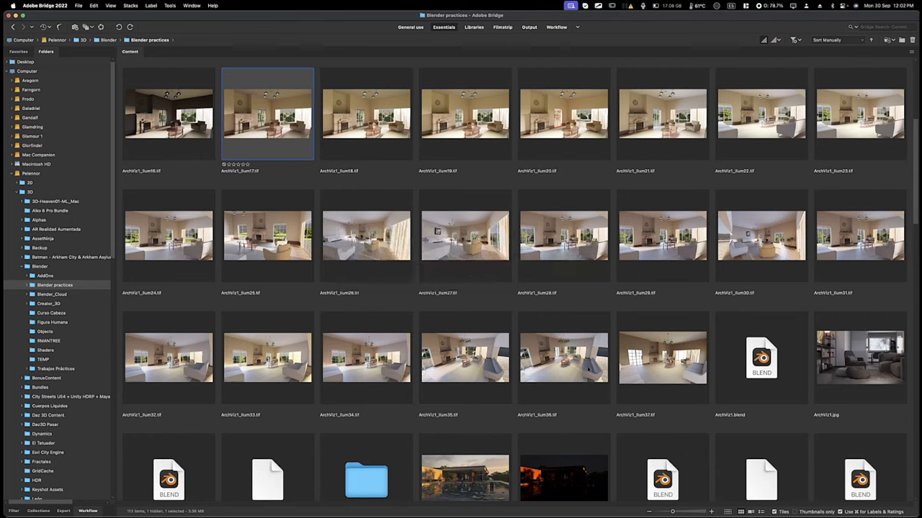
key("Down")
key("Down")
key("Right")
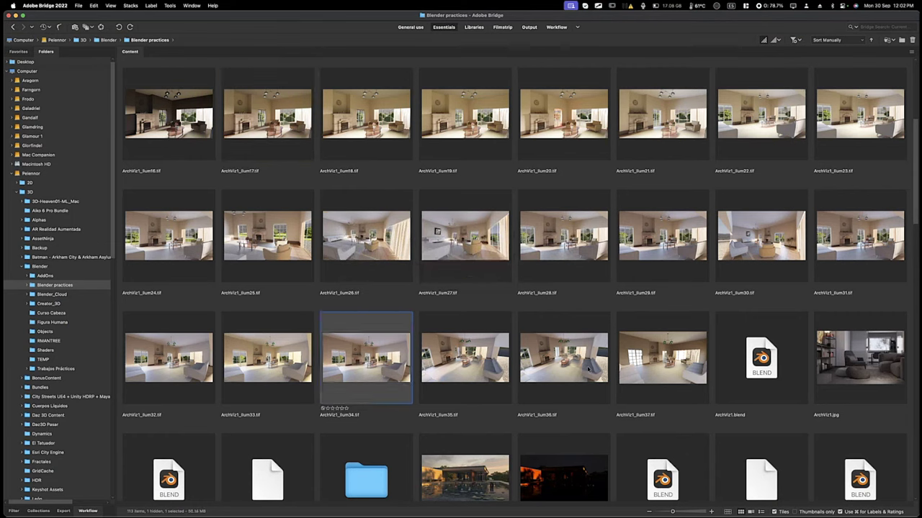
key("Up")
key("Right")
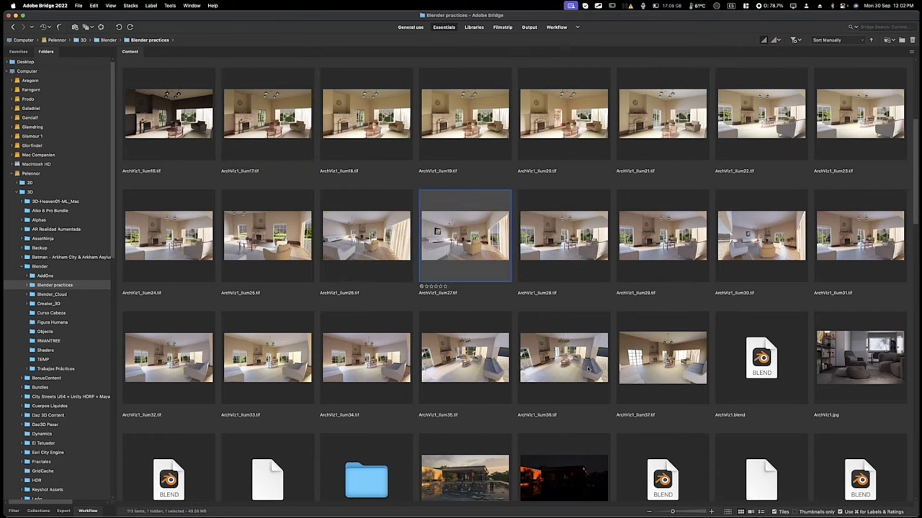
key("space")
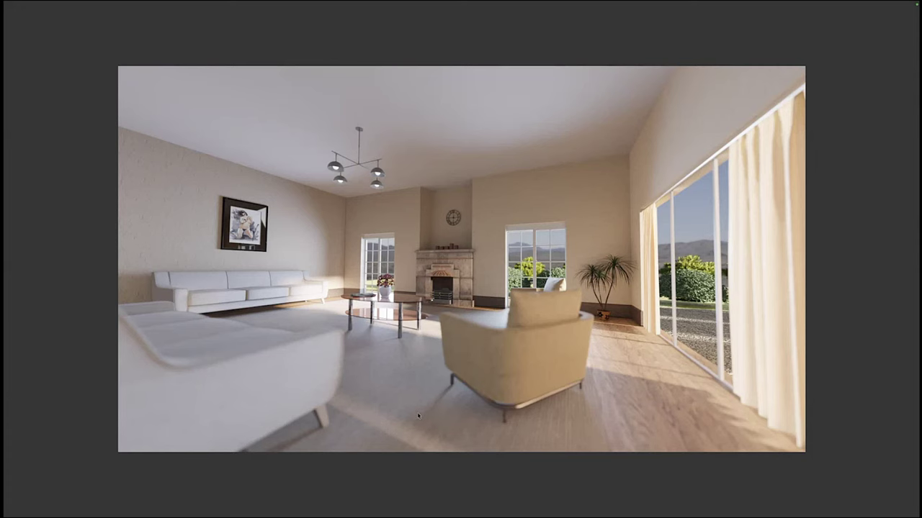
Zoom the ilum27 preview in and back out, then close it.
scroll(418, 416, "up", 3)
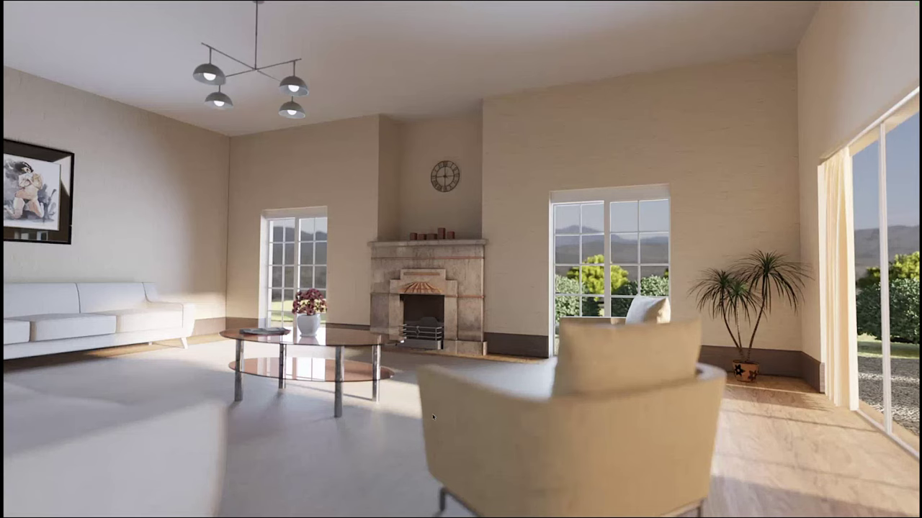
scroll(433, 417, "down", 3)
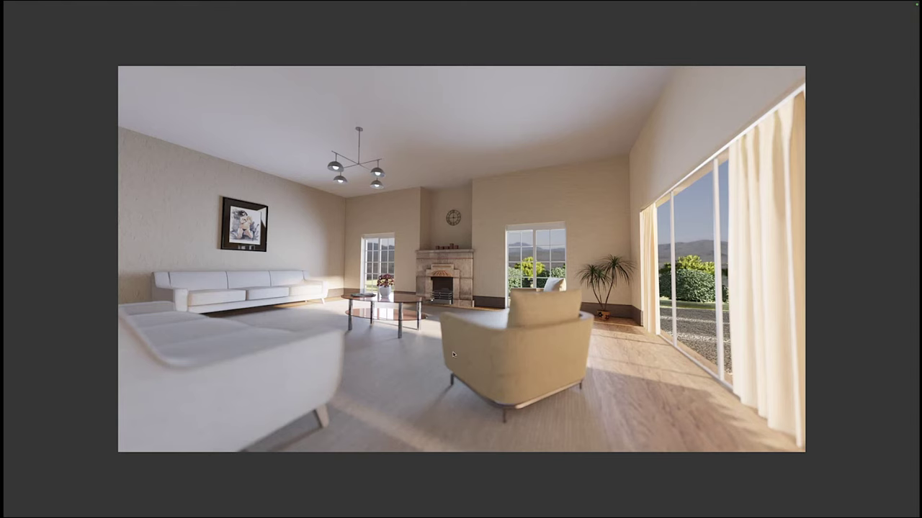
key("space")
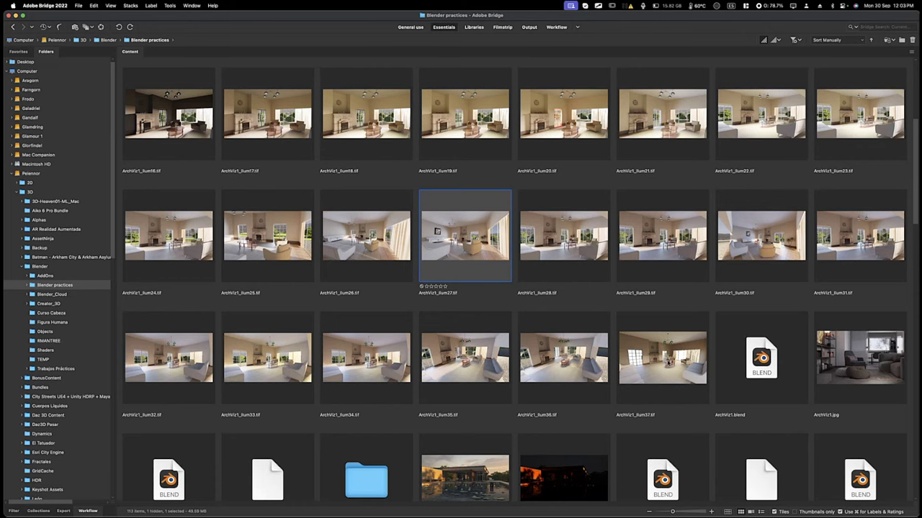
left_click(834, 253)
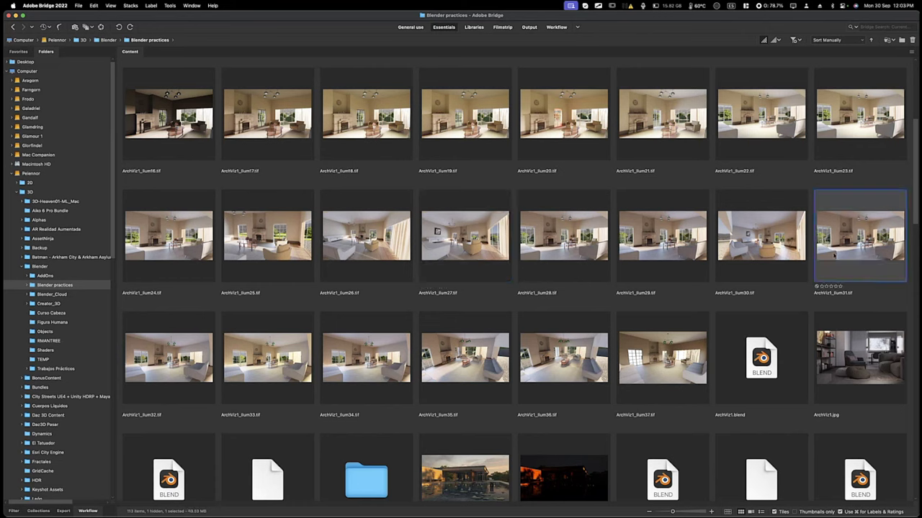
key("space")
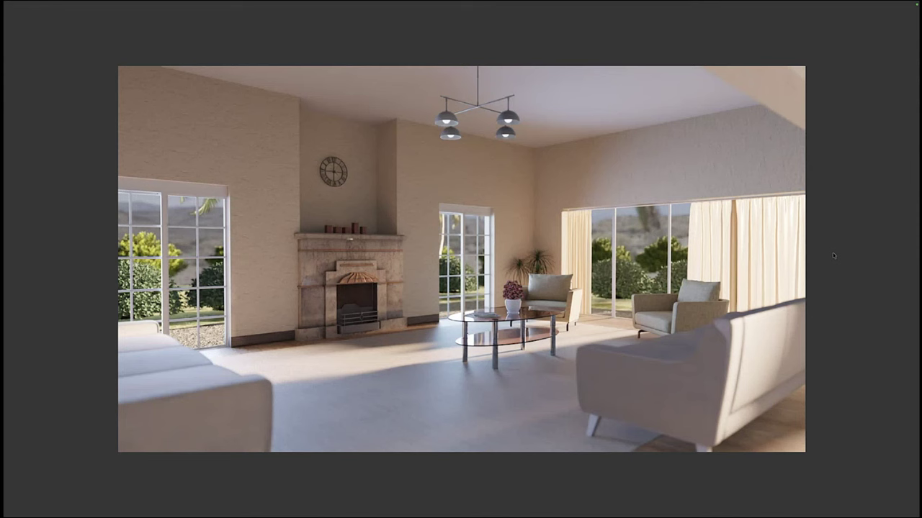
key("space")
left_click(669, 358)
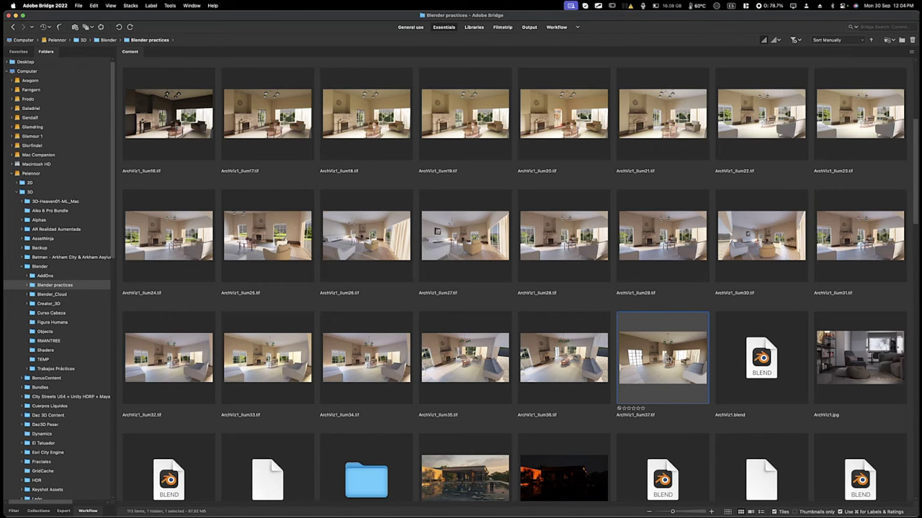
key("space")
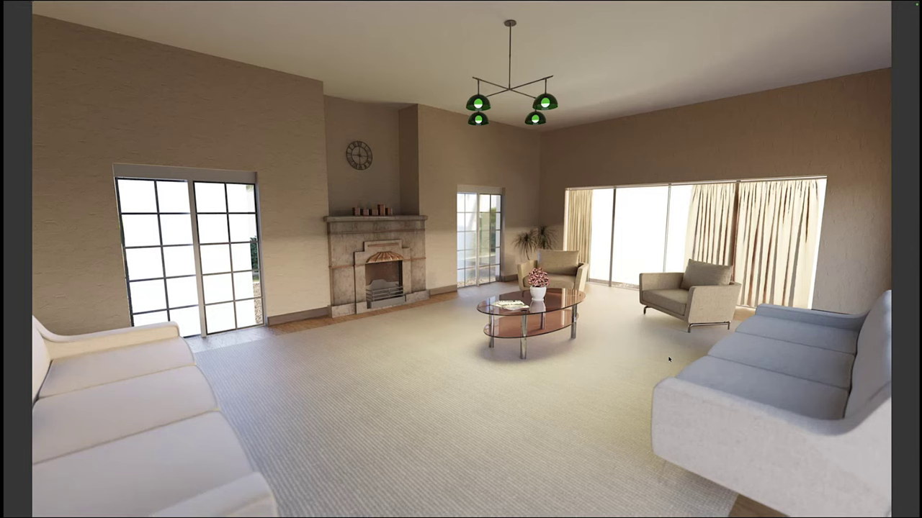
key("space")
key("Left")
key("Left")
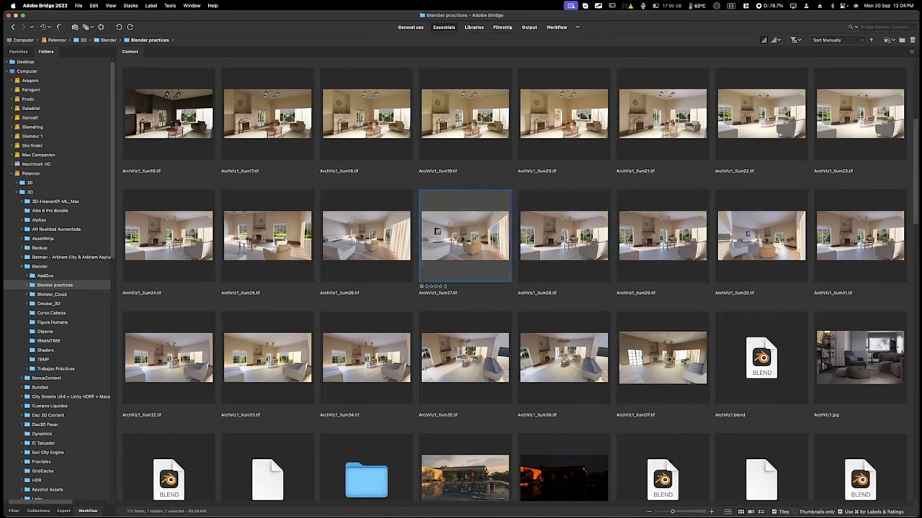
key("space")
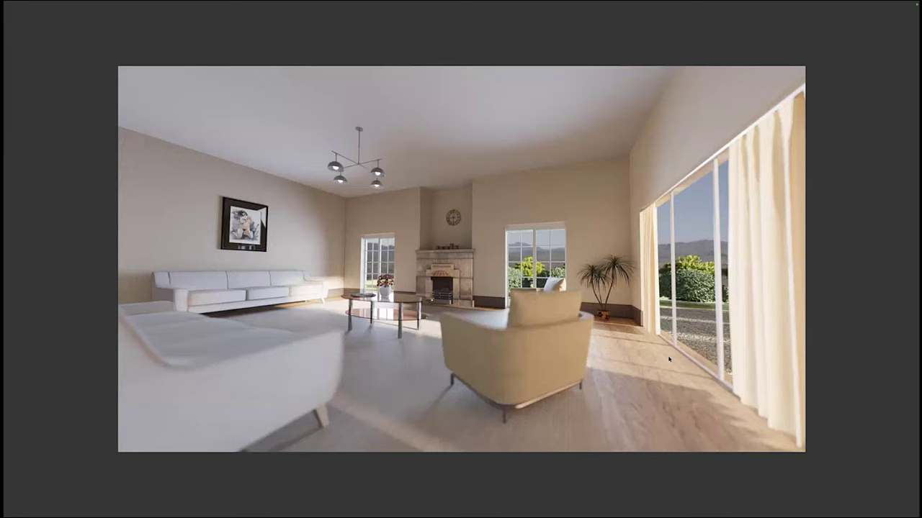
key("Left")
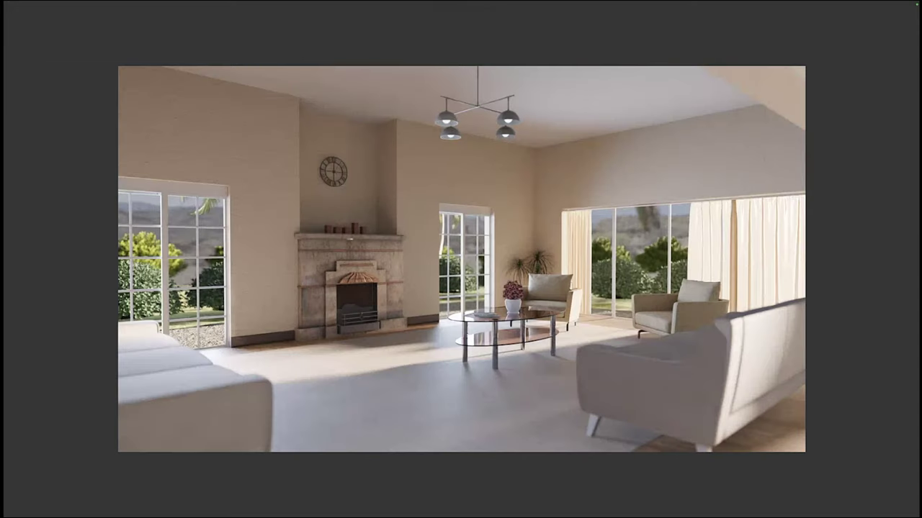
Close the current preview, view ilum30 full-screen, close it, and return to Blender.
key("space")
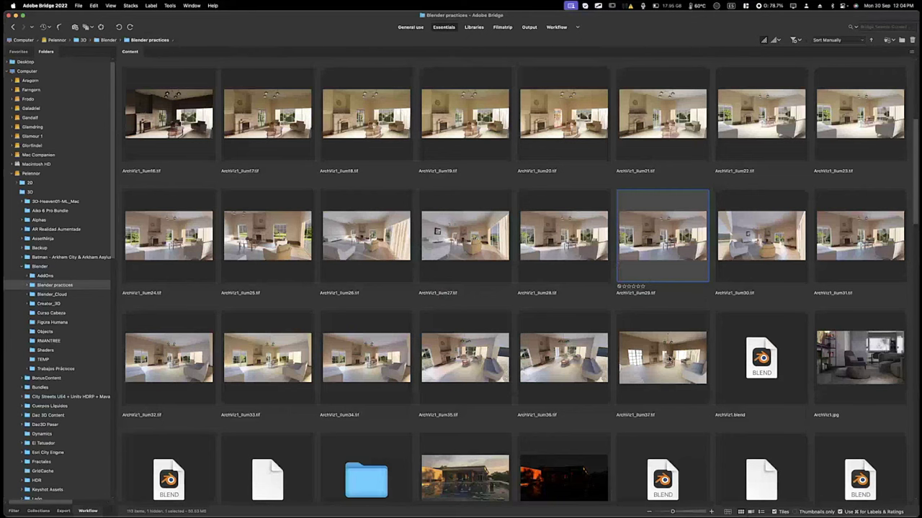
key("Down")
key("Up")
key("Right")
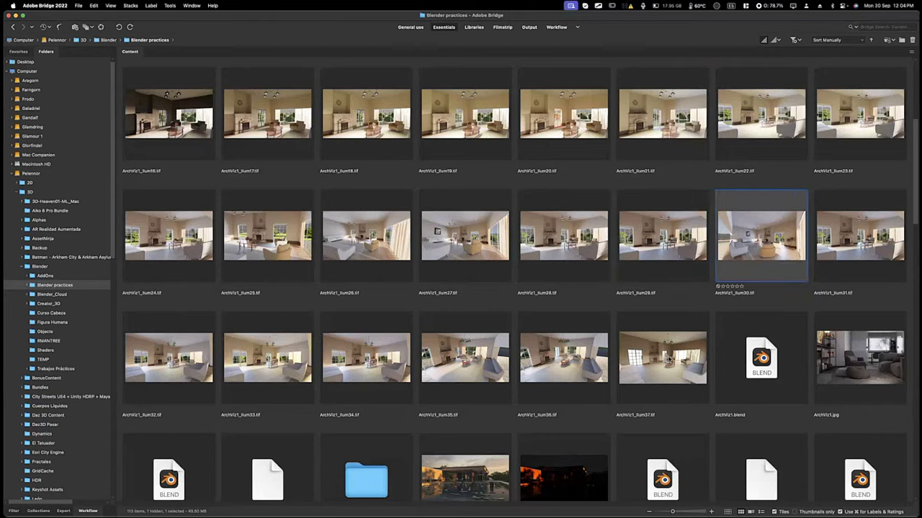
key("space")
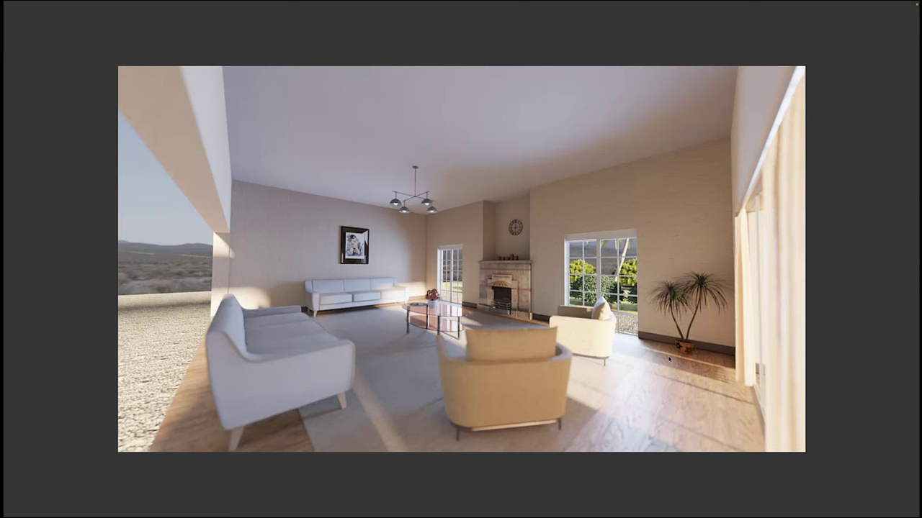
key("space")
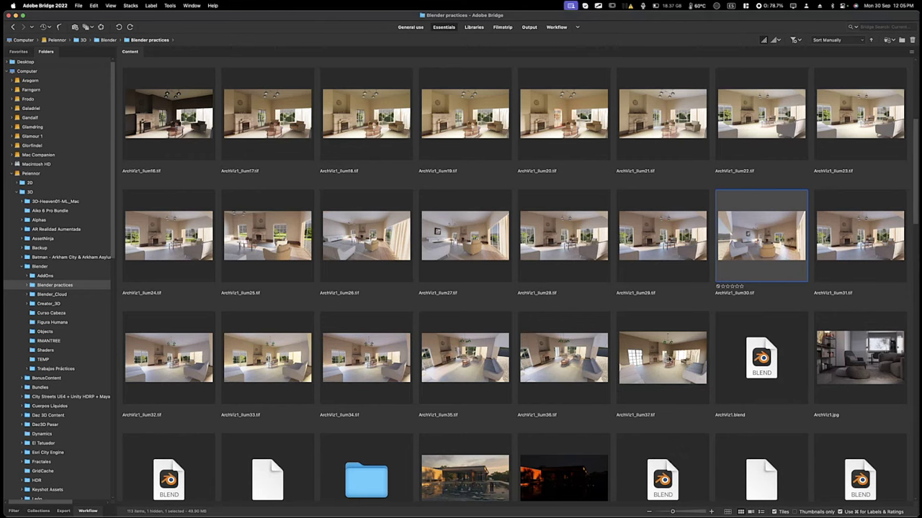
key("super+Tab")
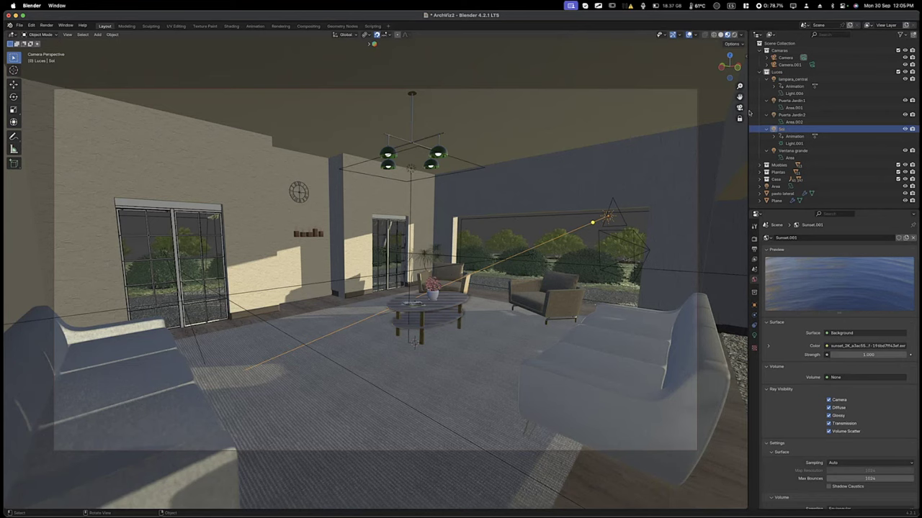
Select the scene camera, then move viewport shading from Wireframe to Rendered for a live Cycles preview.
left_click(785, 58)
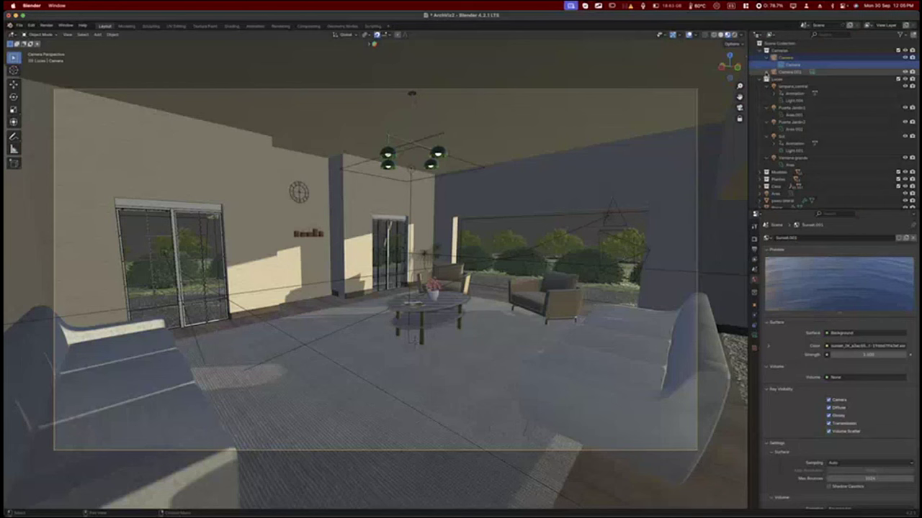
left_click(766, 73)
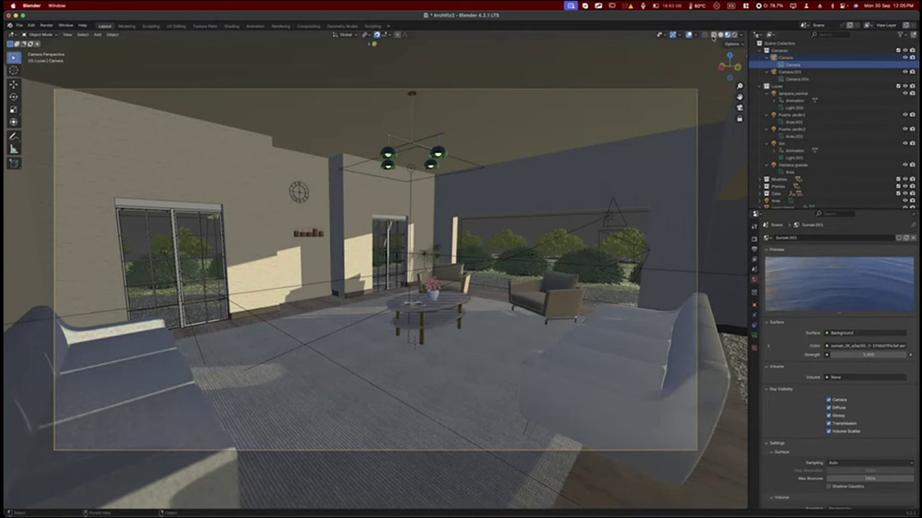
key("shift+z")
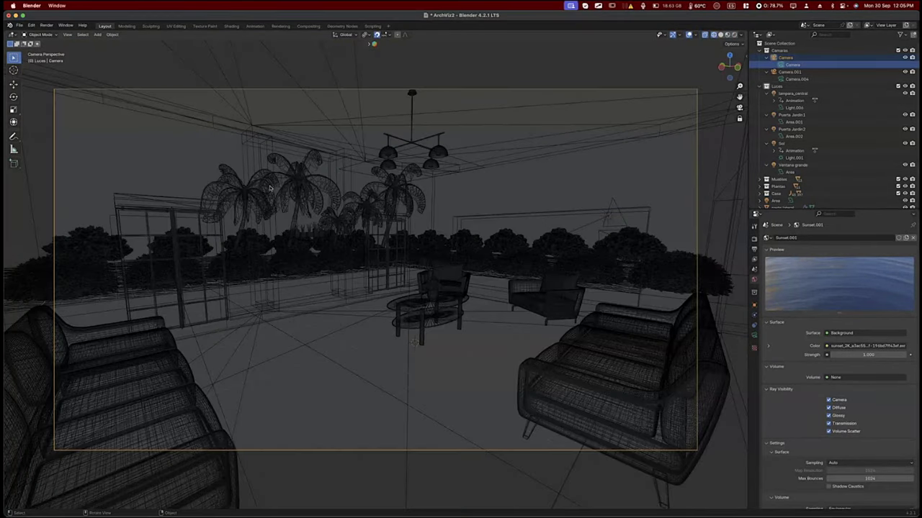
left_click(727, 35)
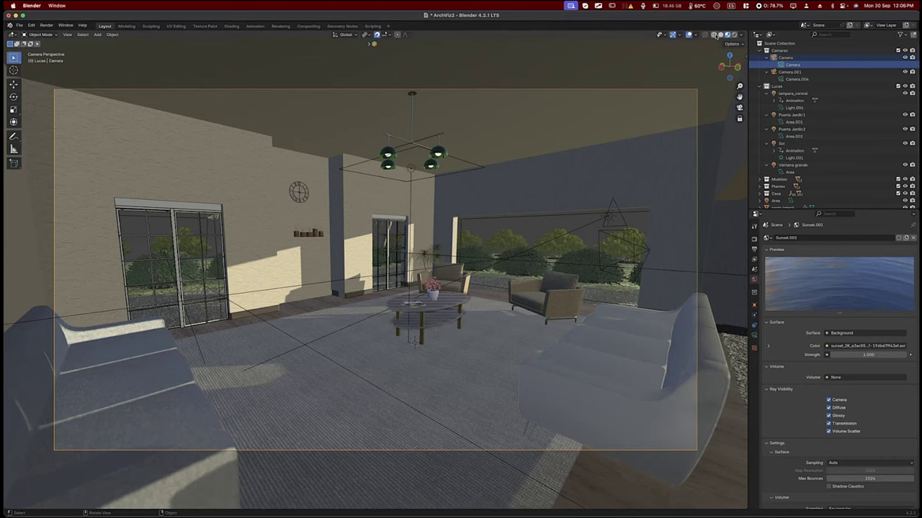
left_click(704, 35)
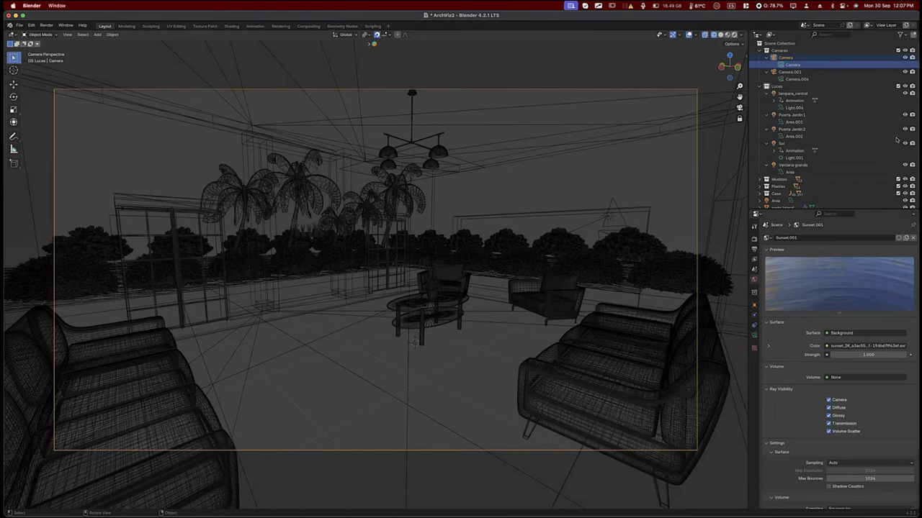
key("shift+z")
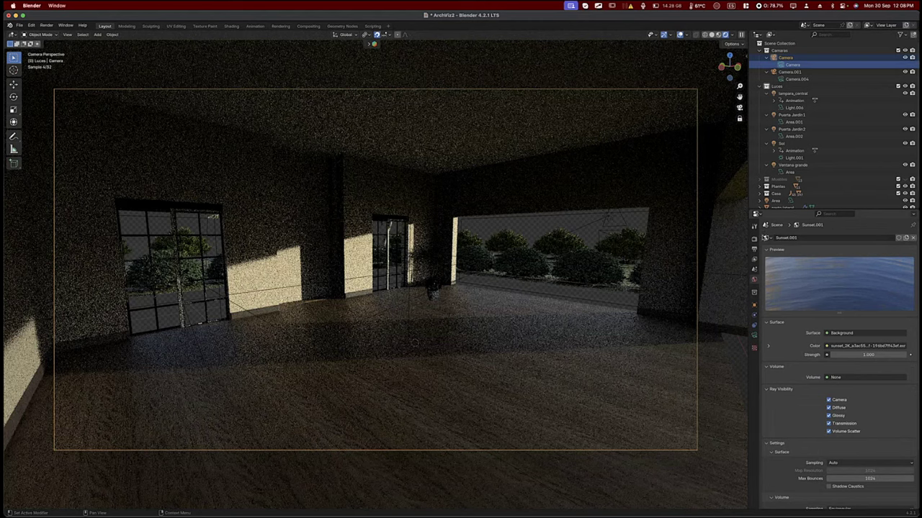
Turn on viewport Denoise in the Cycles Render Properties sampling settings.
left_click(754, 239)
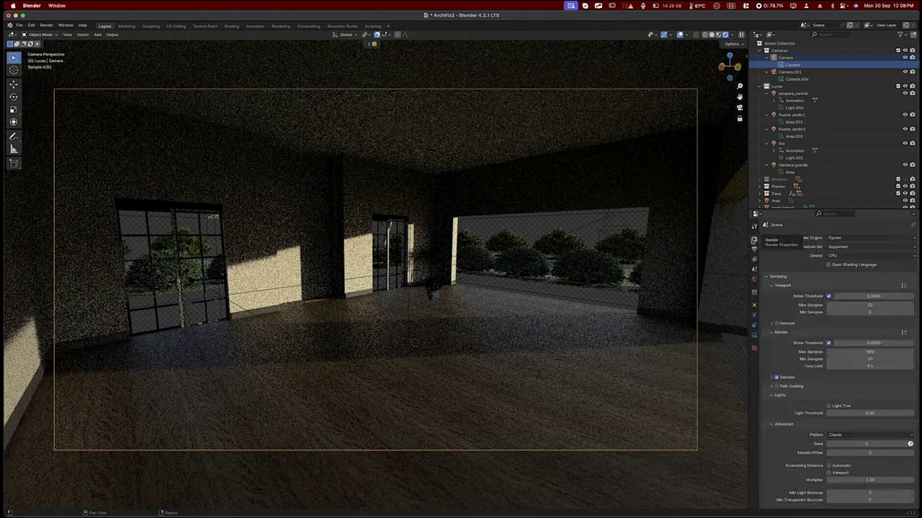
left_click(777, 324)
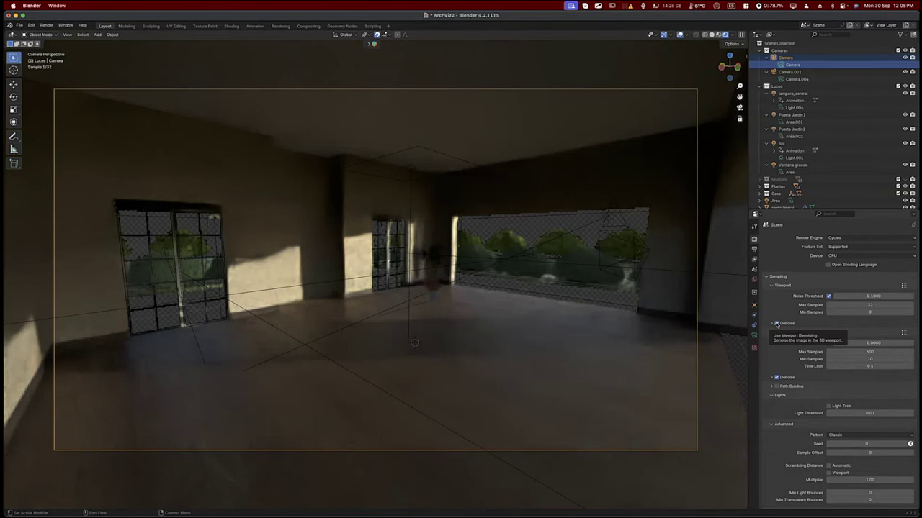
left_click(776, 323)
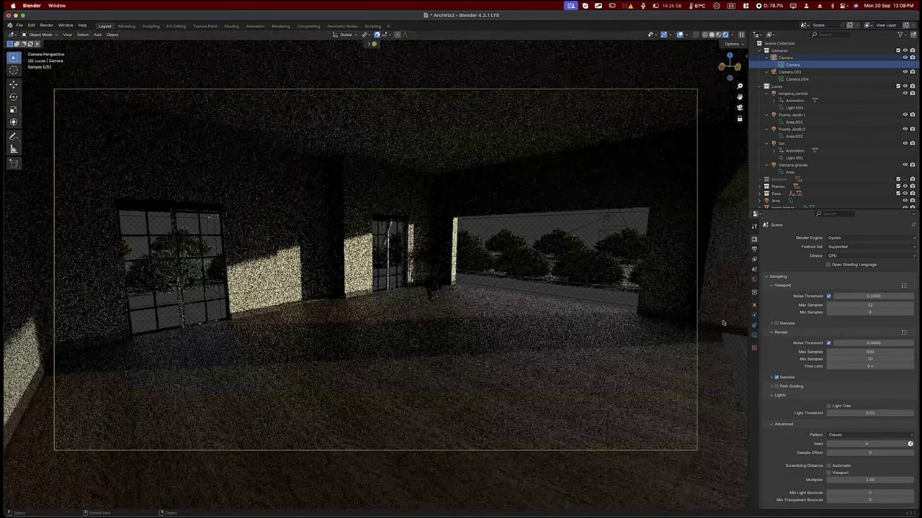
left_click(776, 324)
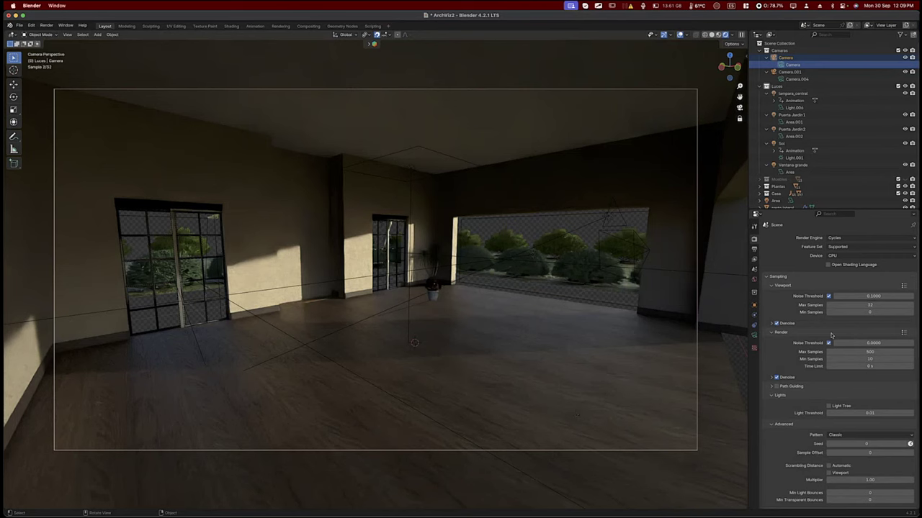
Expand the Viewport Denoise options and review the available viewport denoisers.
left_click(772, 324)
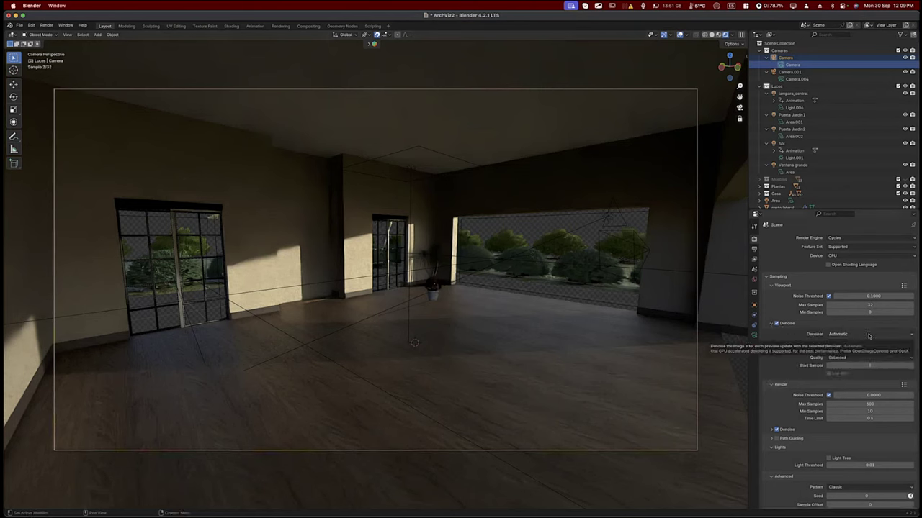
left_click(911, 335)
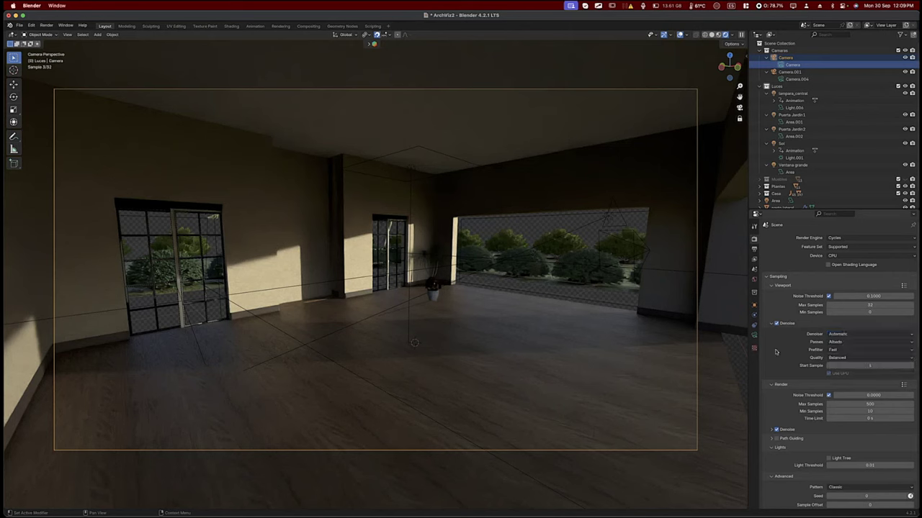
left_click(910, 335)
Show final-render Denoise settings (OpenImageDenoise, Albedo and Normal, Accurate, High) and collapse viewport denoising.
left_click(772, 429)
left_click(775, 430)
scroll(776, 424, "down", 1)
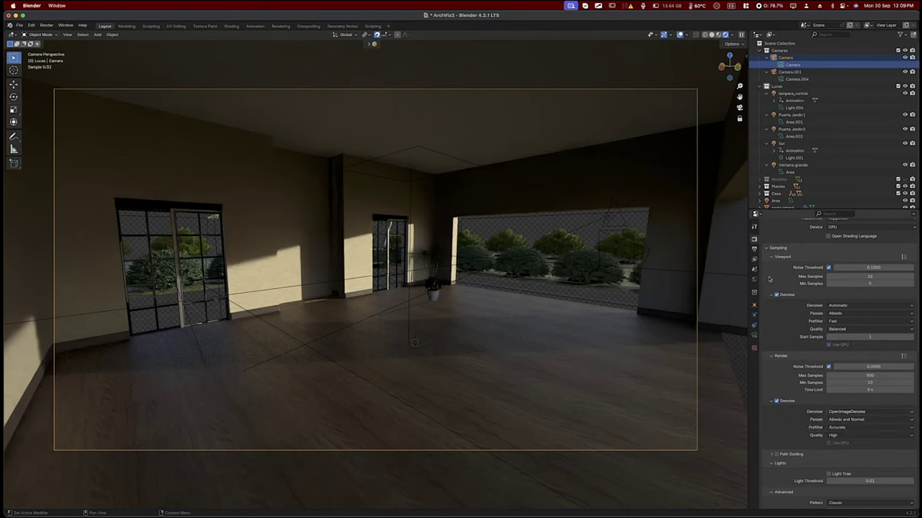
left_click(772, 296)
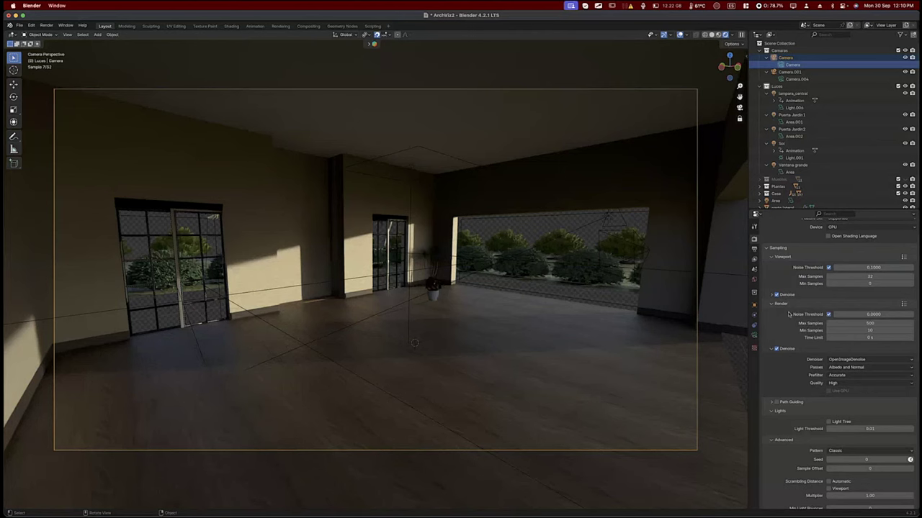
Set the viewport denoiser to OpenImageDenoise, then switch viewport denoising off.
left_click(772, 295)
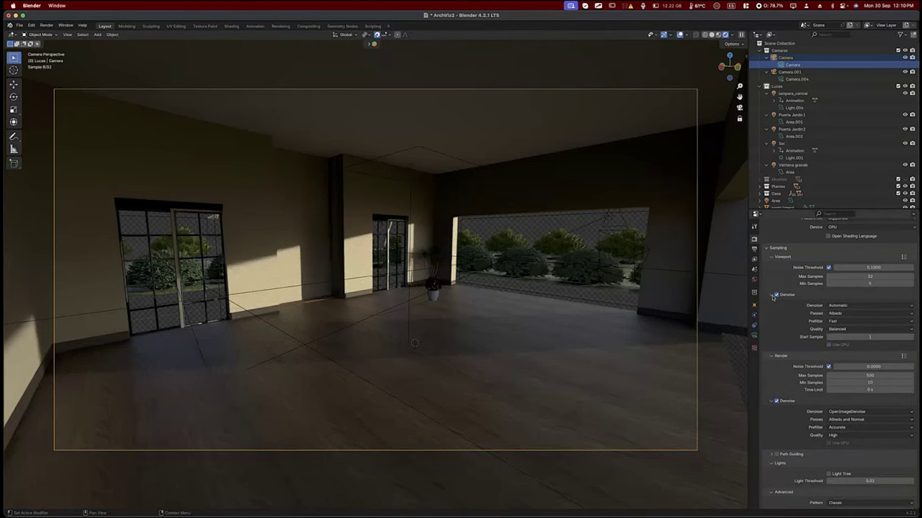
left_click(857, 306)
left_click(860, 323)
left_click(776, 295)
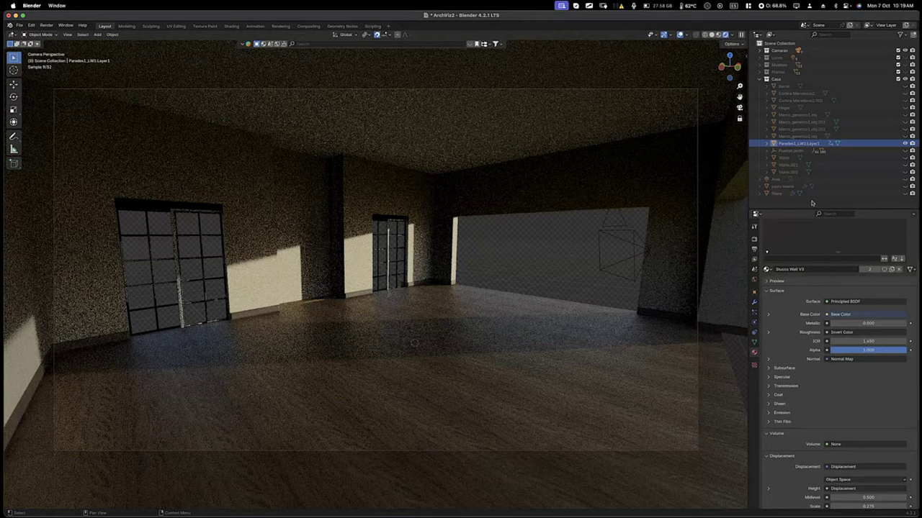
Unhide Barrel and both Cortina curtains, keeping the magenta Hoger object hidden.
left_click(905, 86)
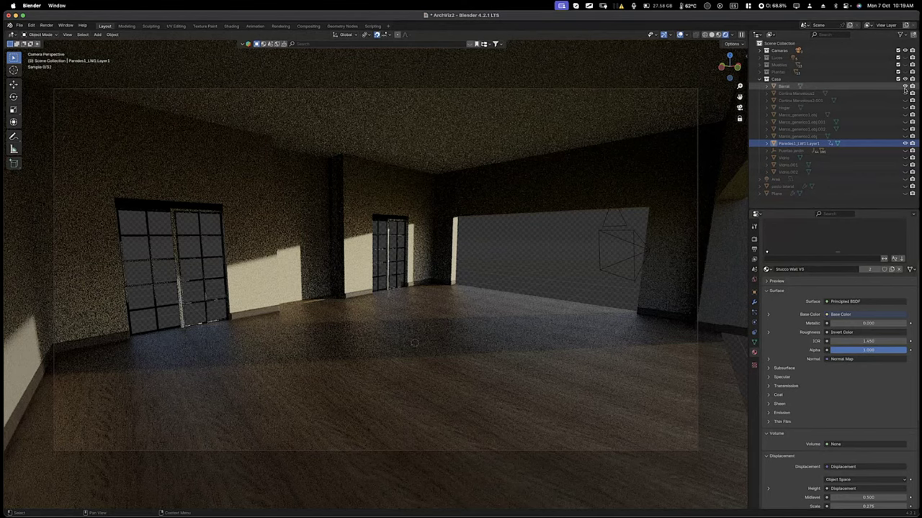
left_click(905, 93)
left_click(905, 100)
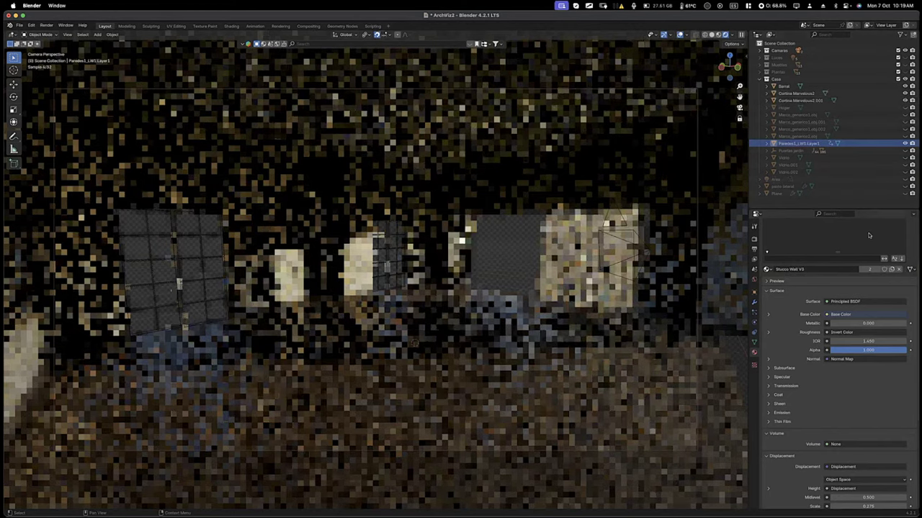
left_click(905, 108)
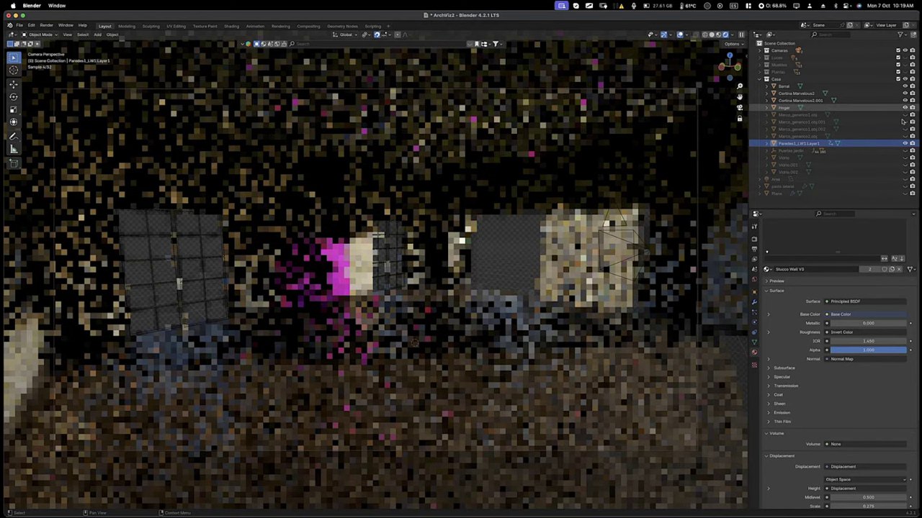
left_click(905, 116)
left_click(905, 108)
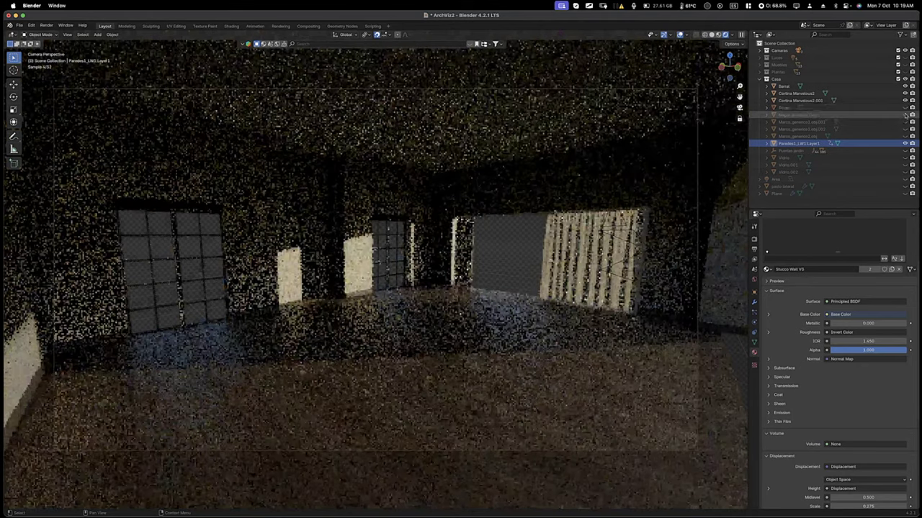
Unhide the four Marco_generico window frames, the Puertas jardin doors, and Vidrio, Vidrio.001, Vidrio.002.
left_click(905, 116)
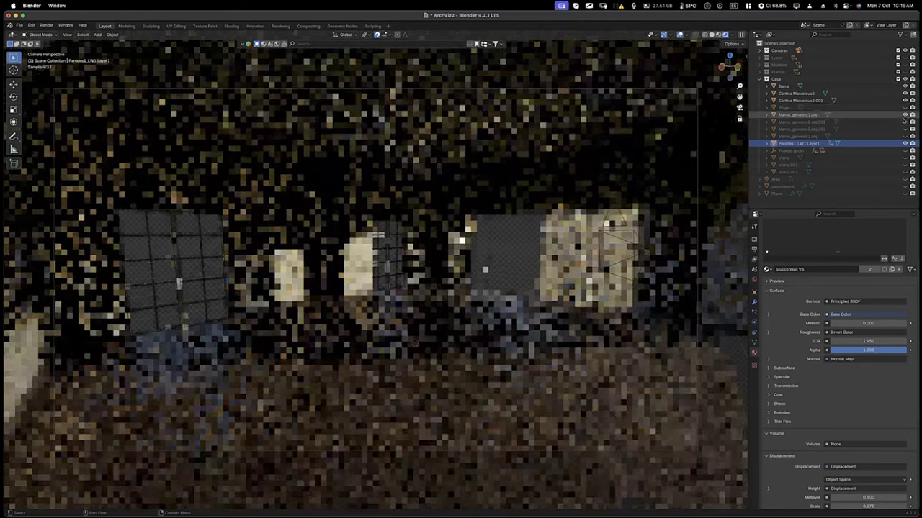
left_click(905, 123)
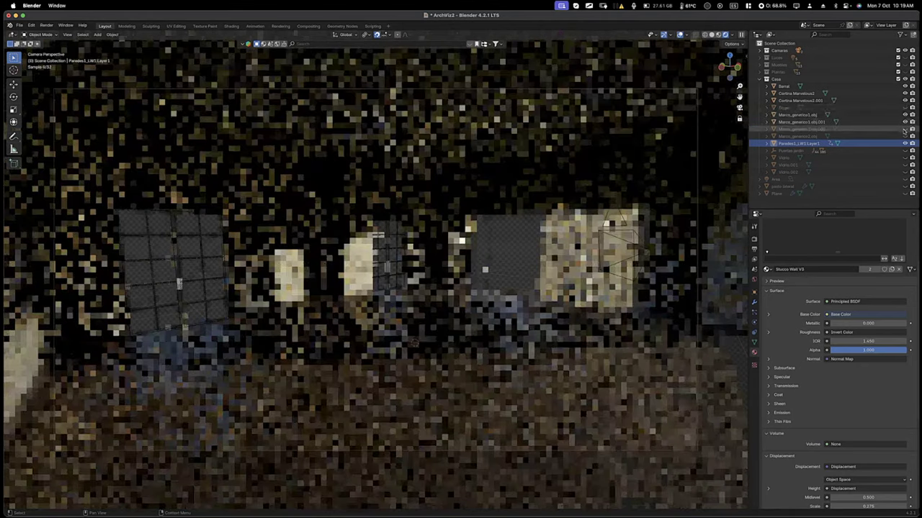
left_click(905, 131)
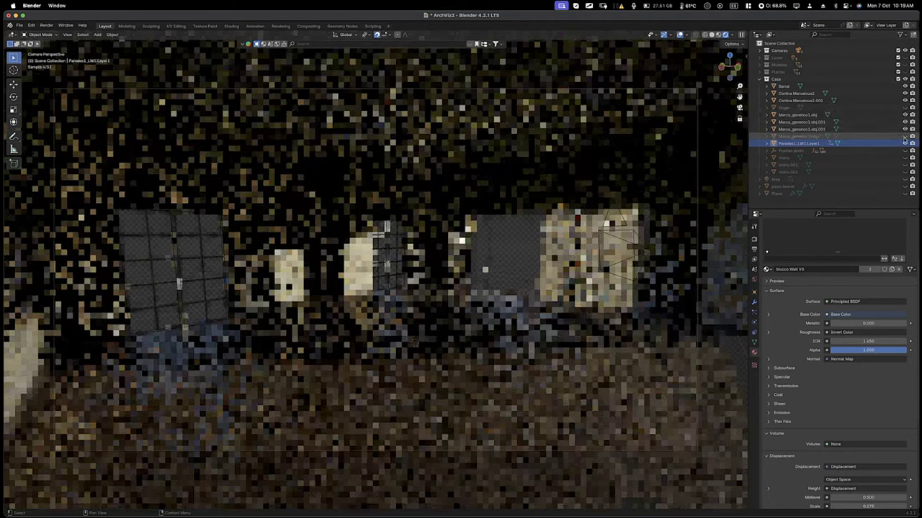
left_click(905, 137)
left_click(905, 151)
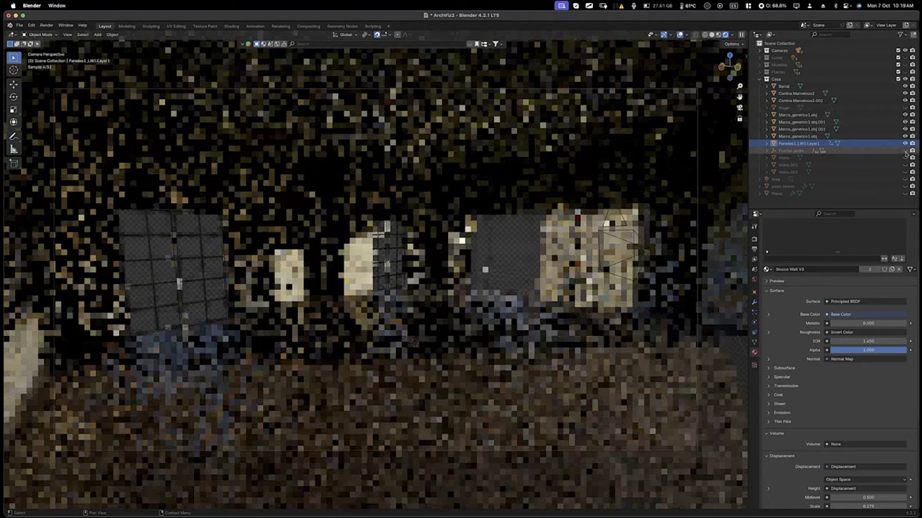
left_click(905, 158)
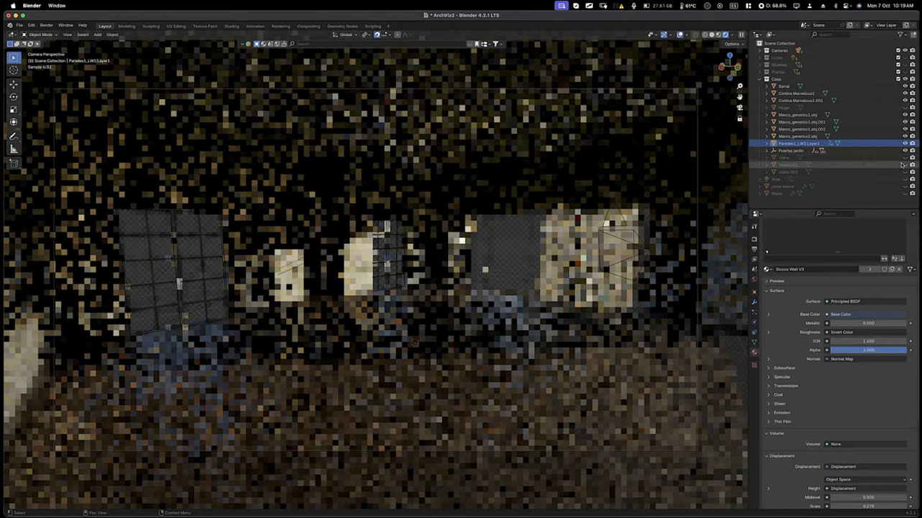
left_click(905, 165)
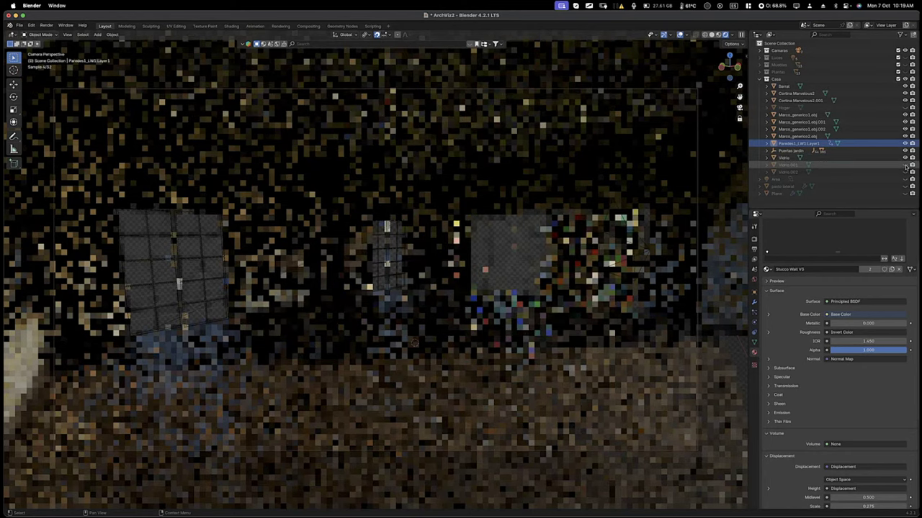
left_click(905, 173)
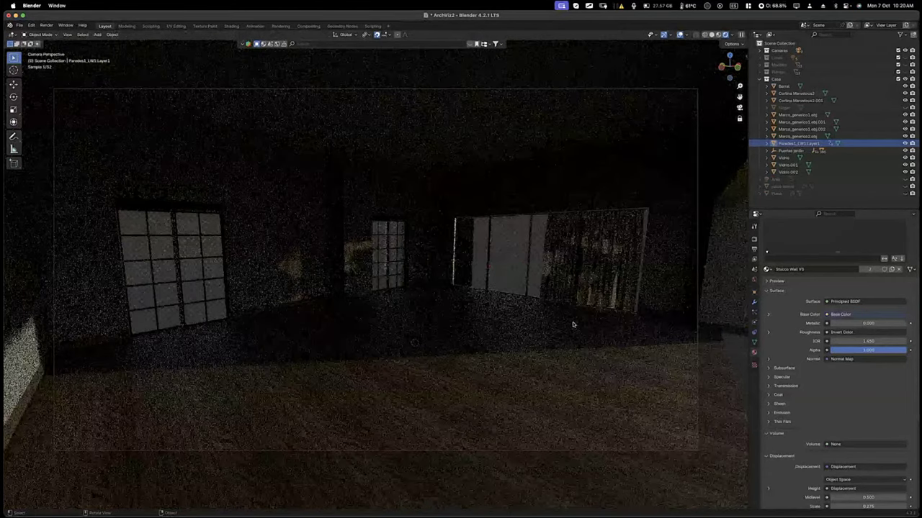
Inspect the Area light's data and unhide the pasto lateral and Plano objects.
left_click(778, 180)
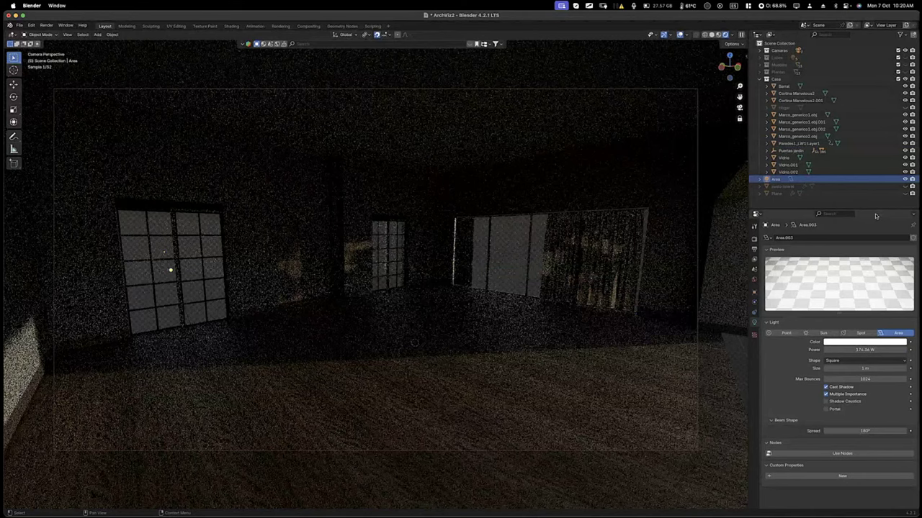
left_click(764, 180)
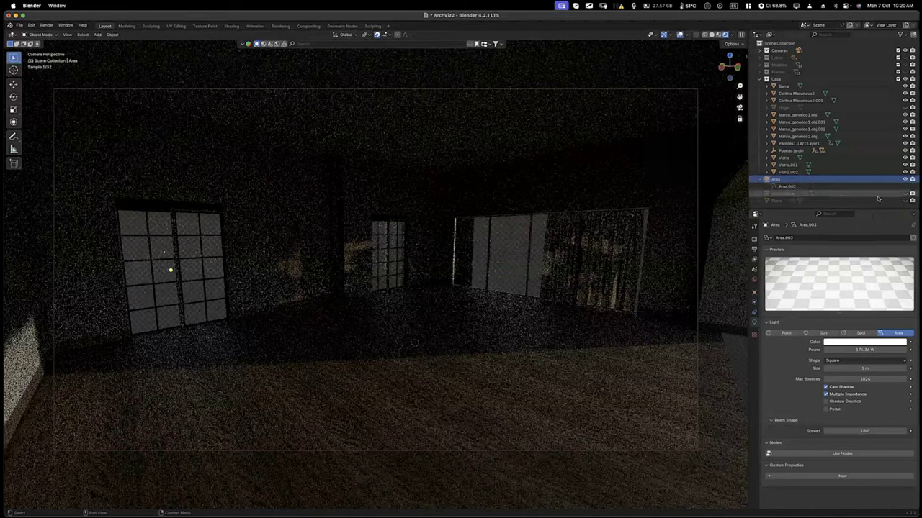
left_click(906, 194)
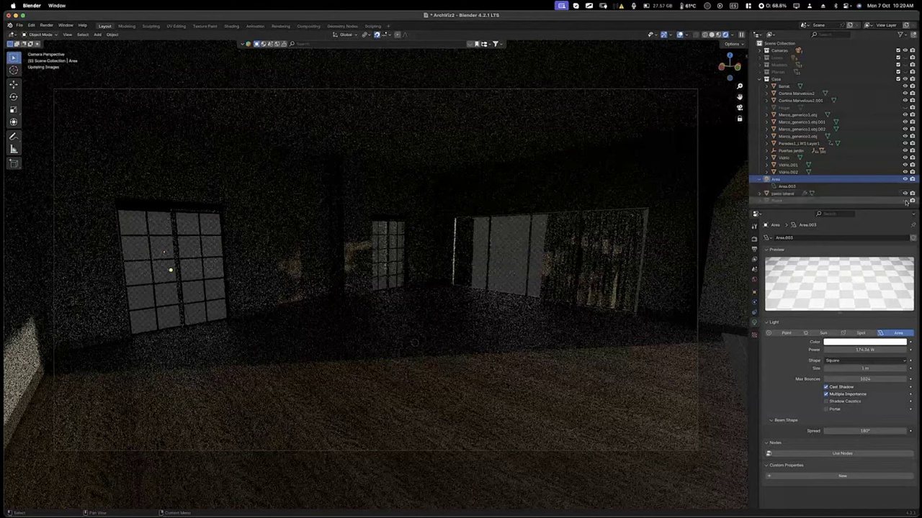
left_click(905, 201)
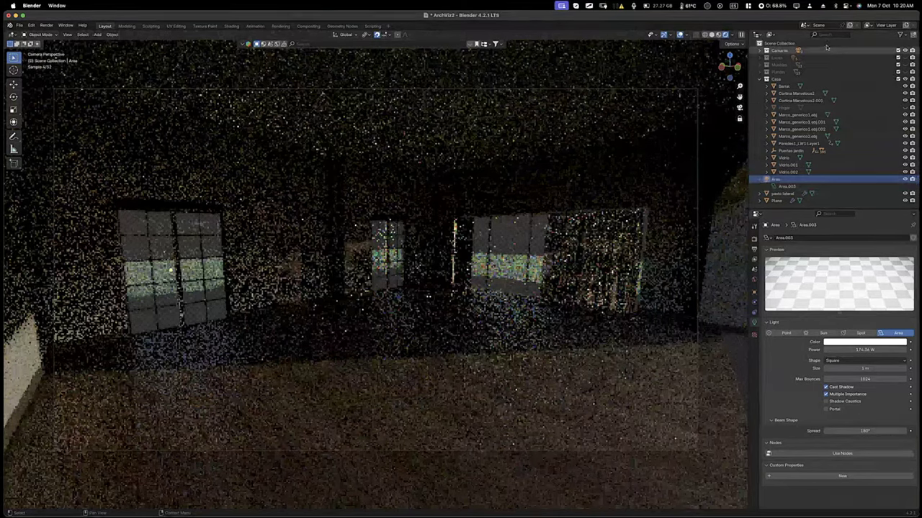
Select the furniture collection and unhide its sofas and lamps with Alt+H.
left_click(910, 58)
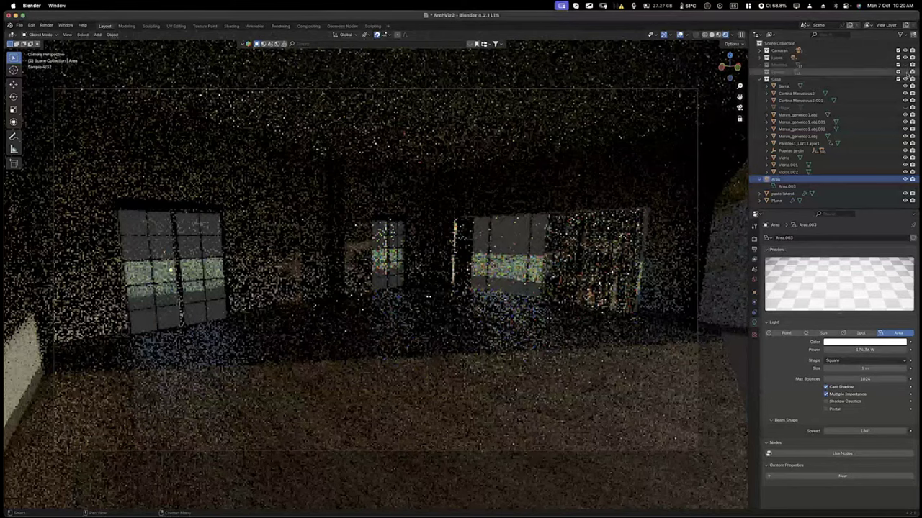
left_click(905, 64)
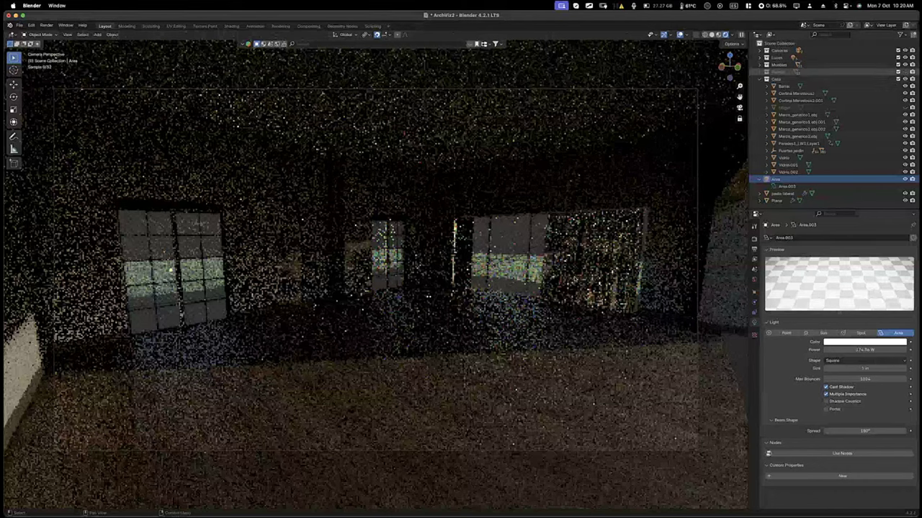
key("alt+h")
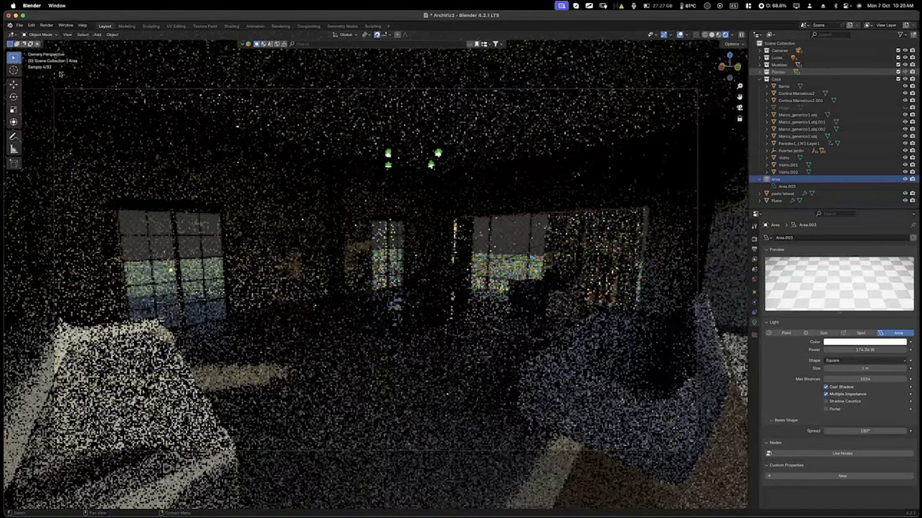
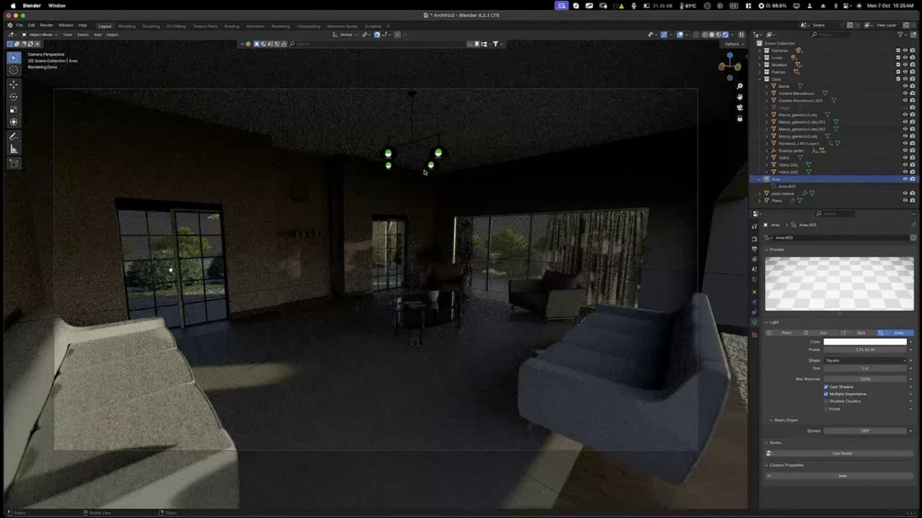
Set the Cycles viewport max samples to 128, keeping min samples at 0.
left_click(754, 239)
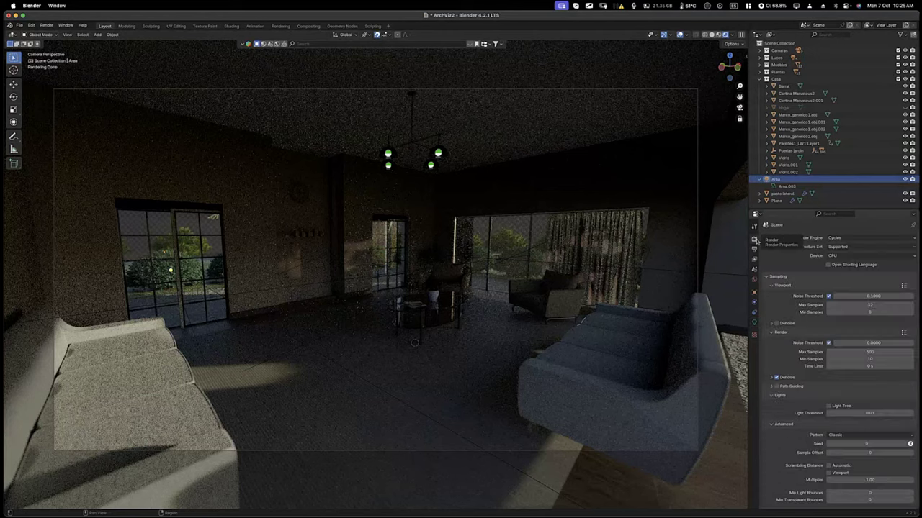
left_click(862, 307)
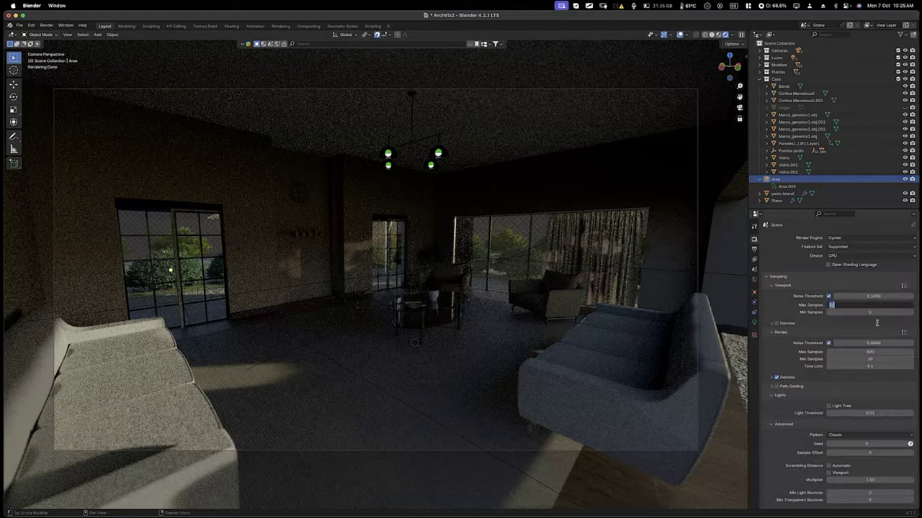
type("128")
key("Tab")
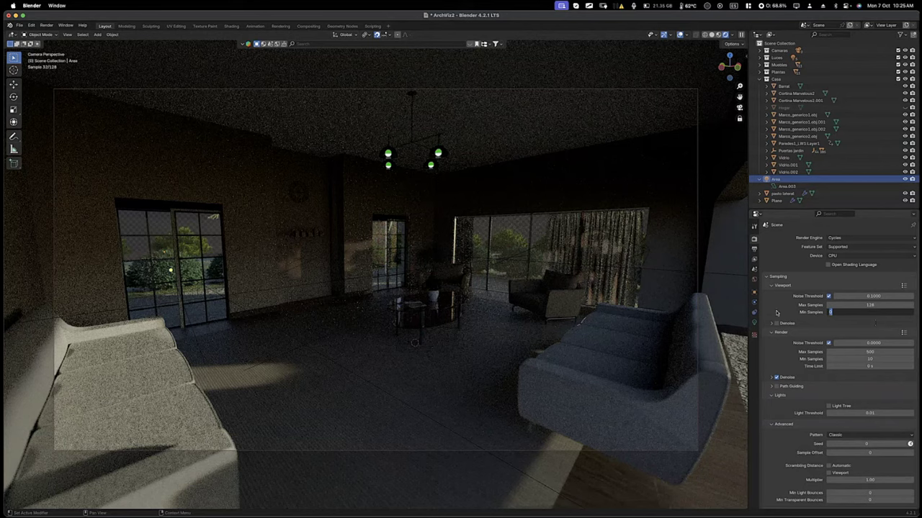
key("Return")
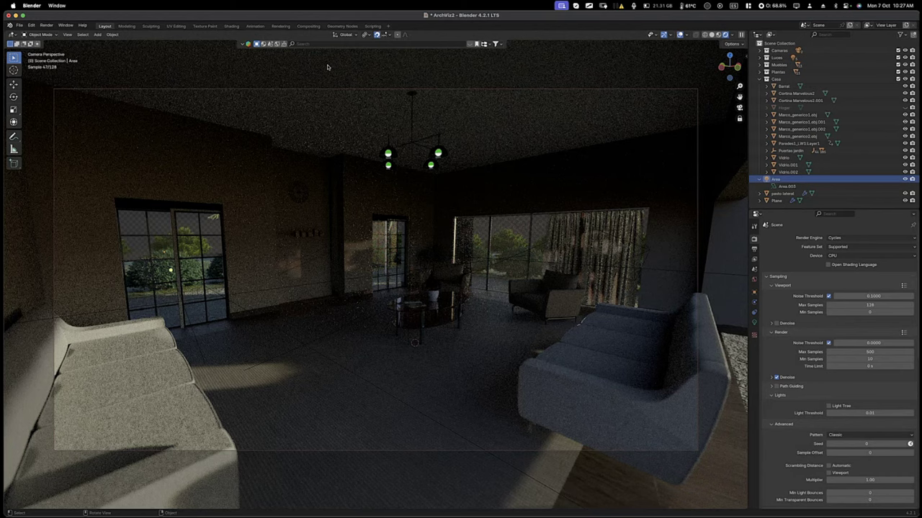
Enable viewport denoising under Sampling > Viewport > Denoise, then collapse that subpanel.
left_click(774, 323)
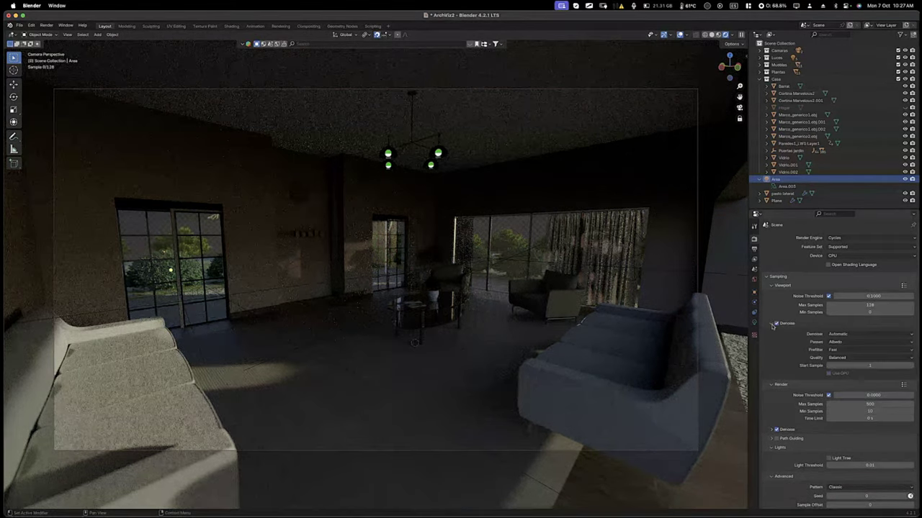
left_click(772, 324)
left_click(777, 323)
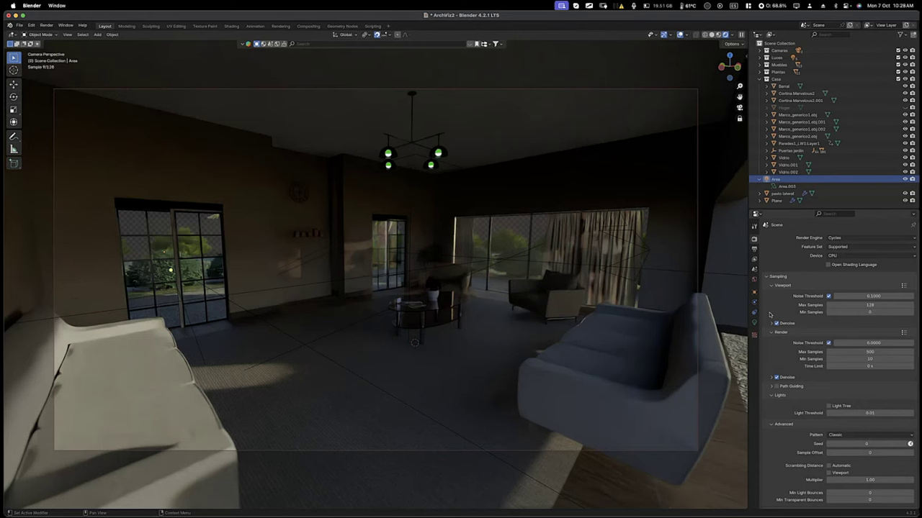
Expand the Luces collection and select Puerta Jardin1, Puerta Jardin2 and Ventana grande in turn.
left_click(179, 218)
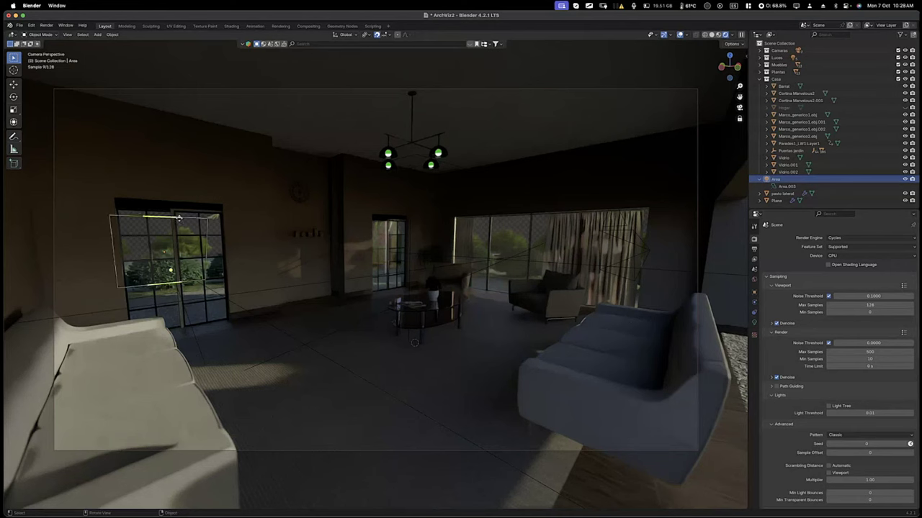
key("alt+a")
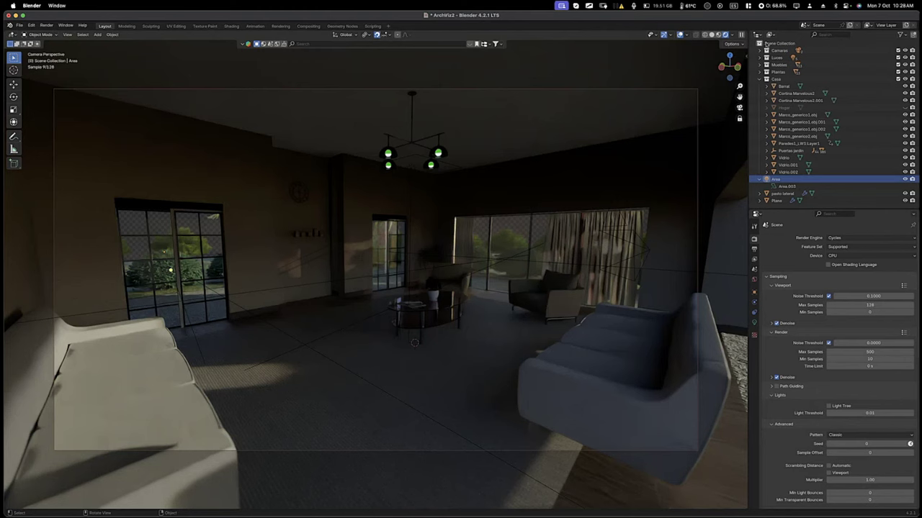
left_click(760, 58)
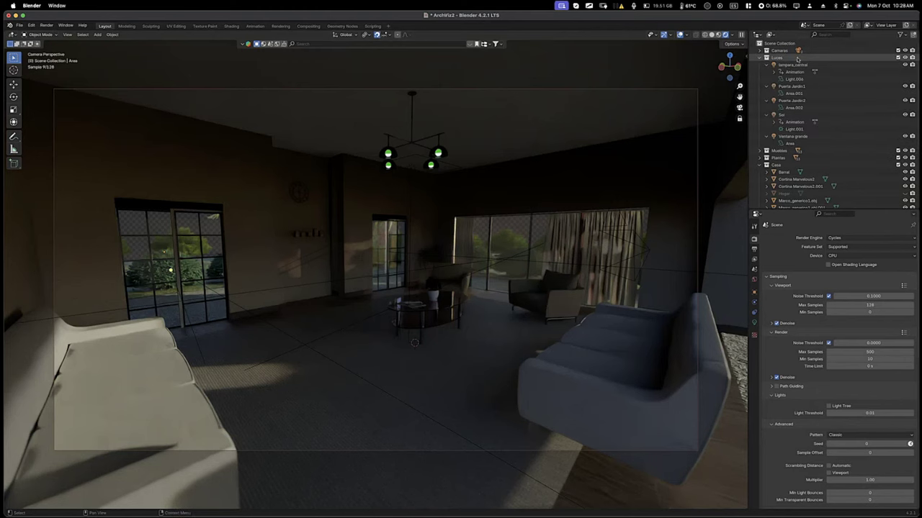
left_click(789, 86)
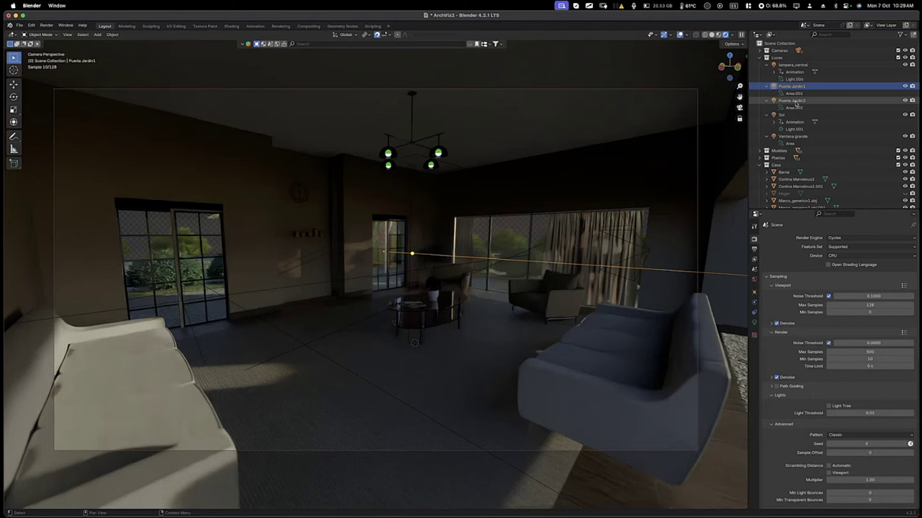
left_click(792, 101)
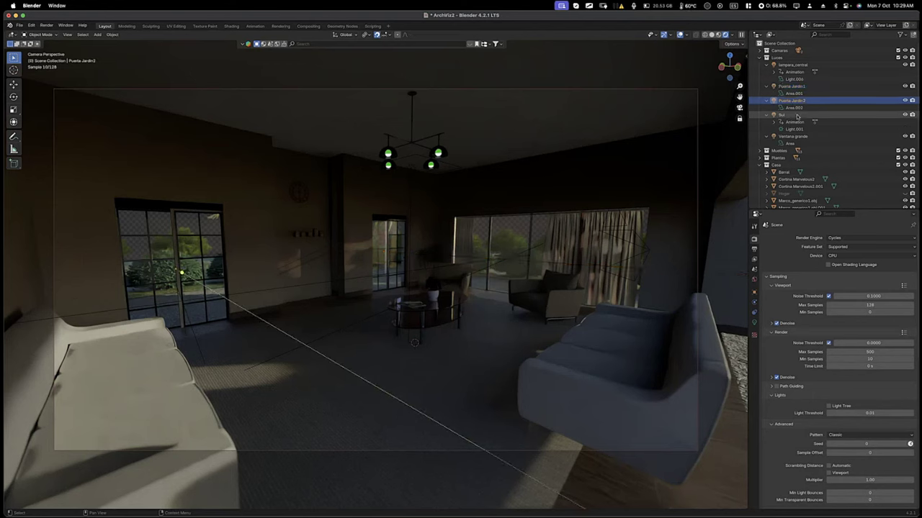
left_click(800, 136)
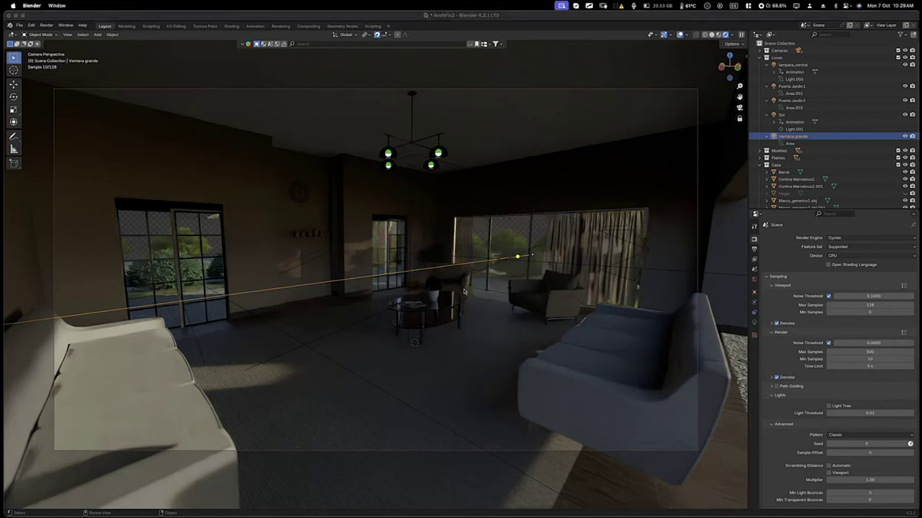
key("super+shift+a")
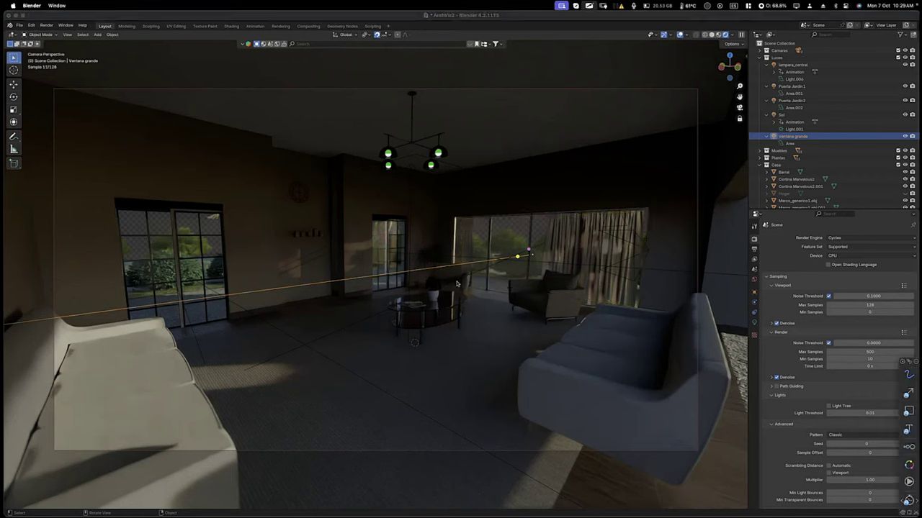
mouse_move(456, 283)
left_mouse_down()
mouse_move(452, 327)
mouse_move(474, 344)
mouse_move(573, 320)
left_mouse_up()
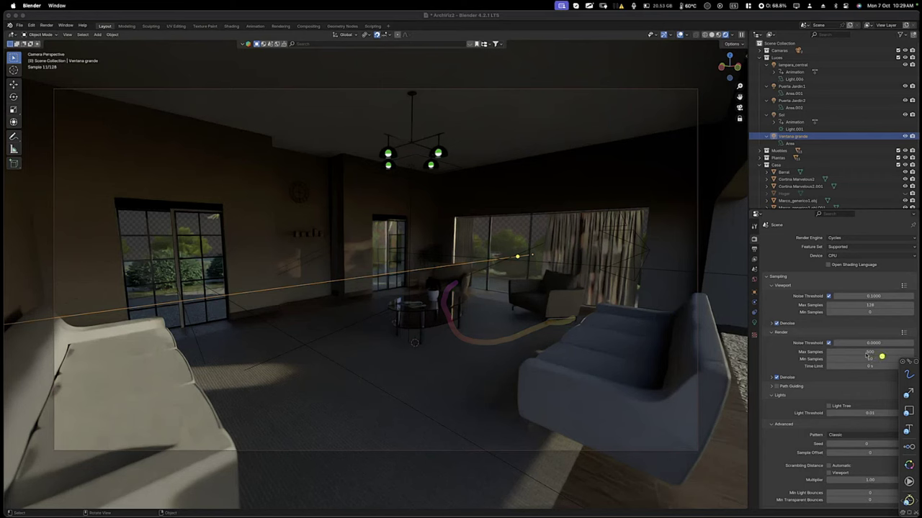
left_click_drag(884, 357, 691, 320)
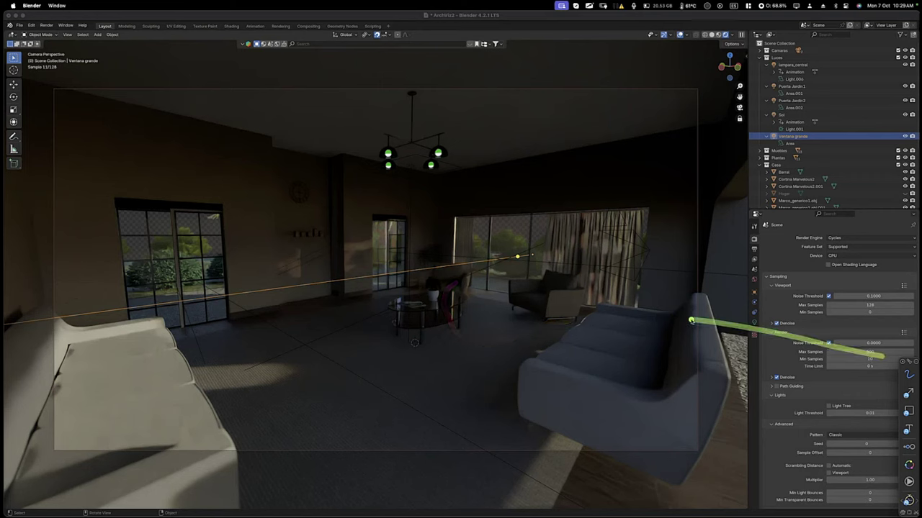
left_click_drag(691, 321, 904, 335)
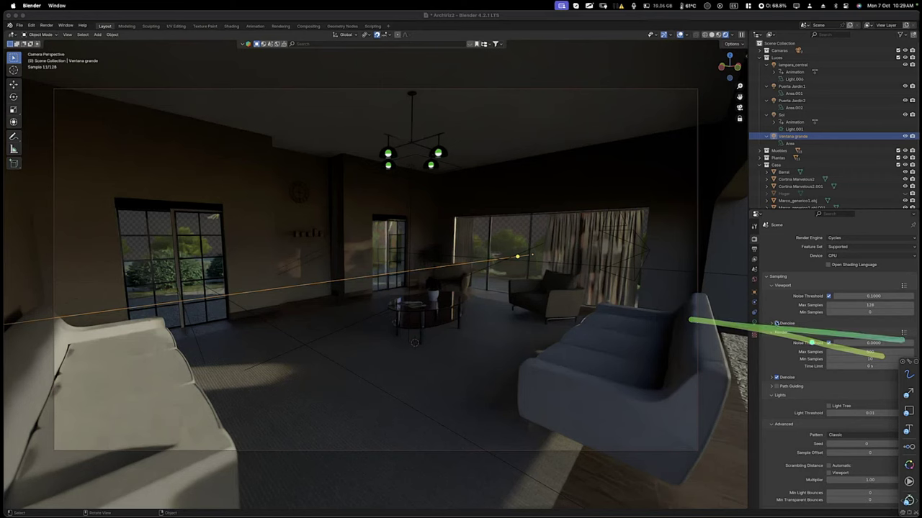
left_click_drag(727, 202, 814, 124)
left_click_drag(735, 238, 918, 288)
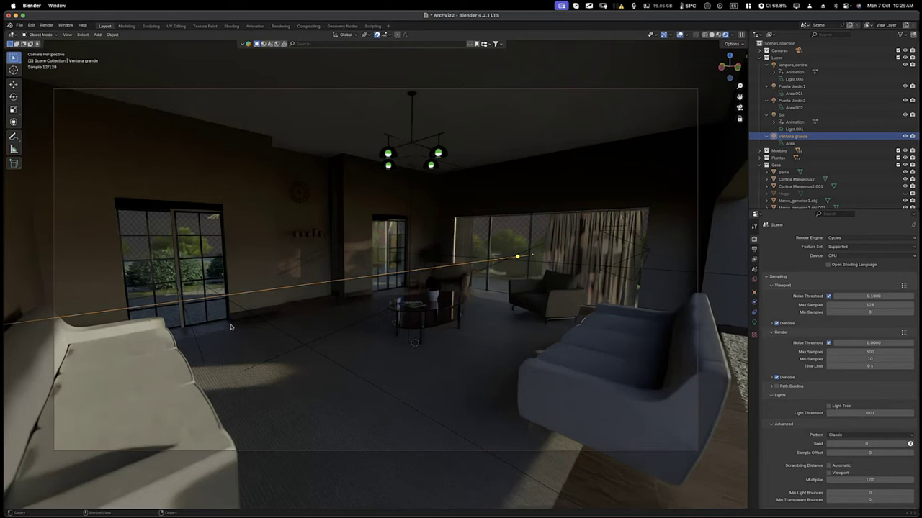
Restore on-screen annotation drawing and bring up a Finder window on the 3D folder.
key("ctrl+alt+d")
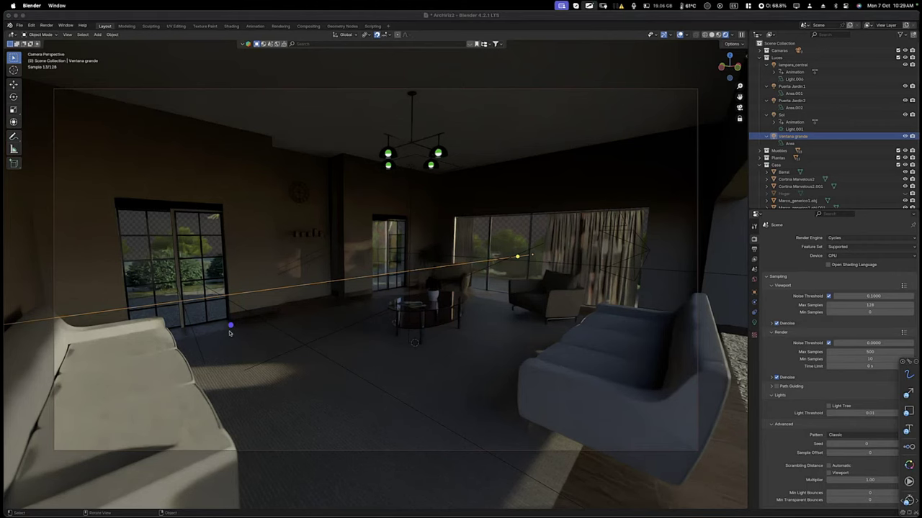
key("ctrl+alt+z")
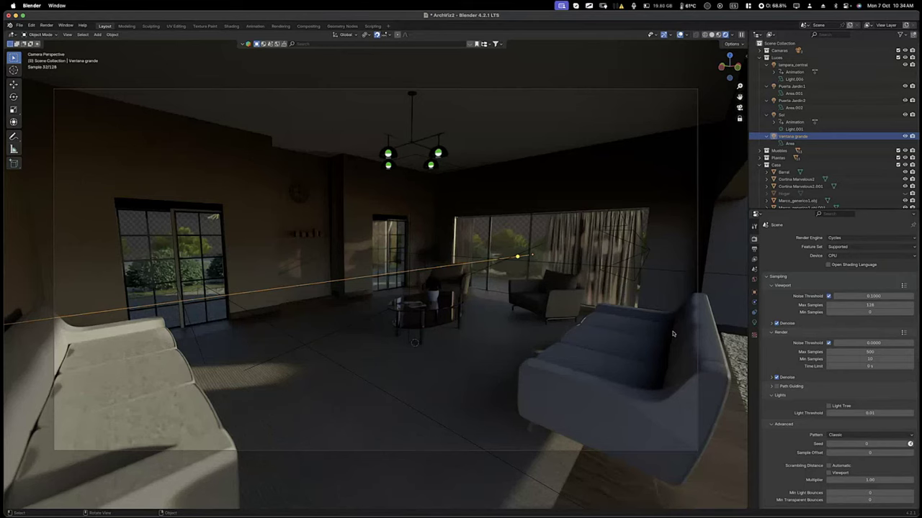
key("super+Tab")
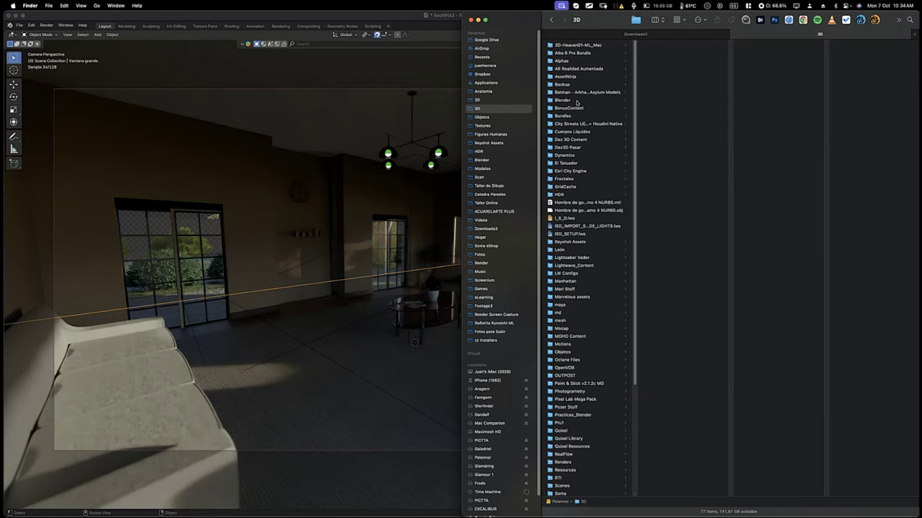
Open the Blender folder in Finder to reach the Reporte Luz Area file.
left_click(577, 101)
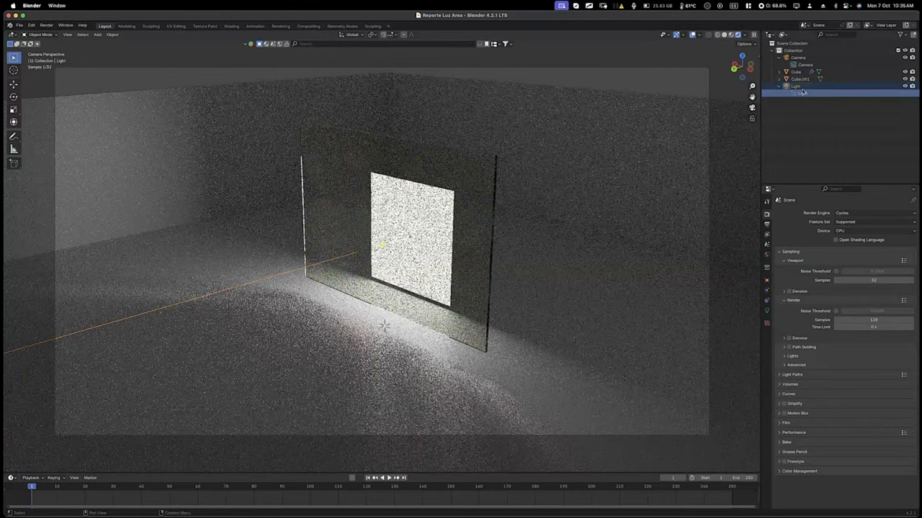
Select the area light in the Reporte Luz Area scene via the viewport and Outliner.
left_click(440, 191)
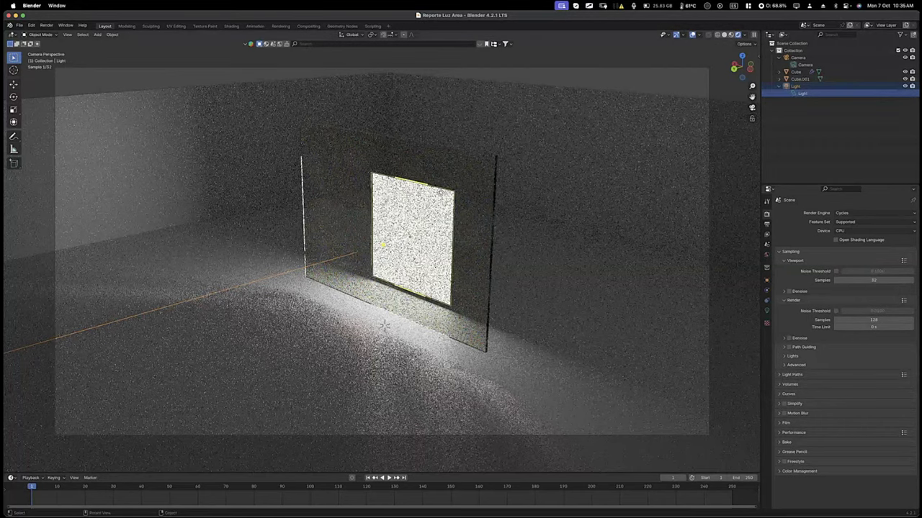
left_click(442, 194)
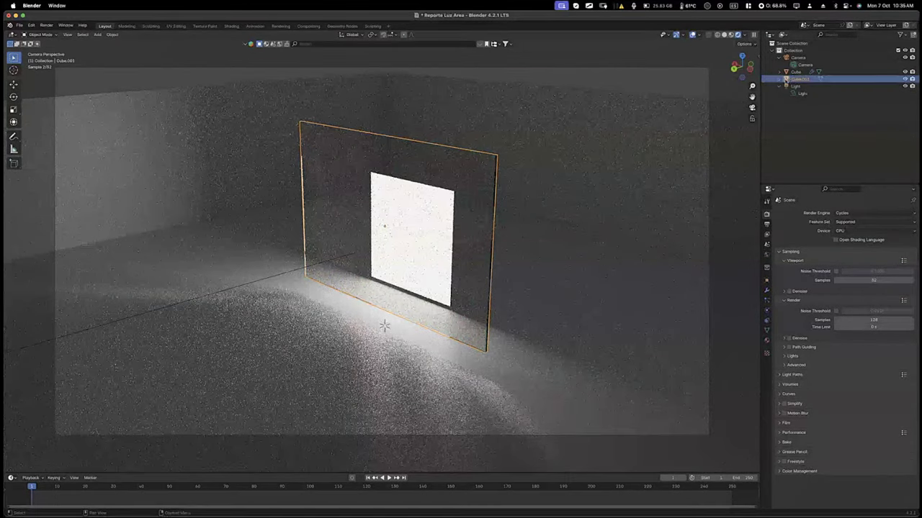
left_click(800, 94)
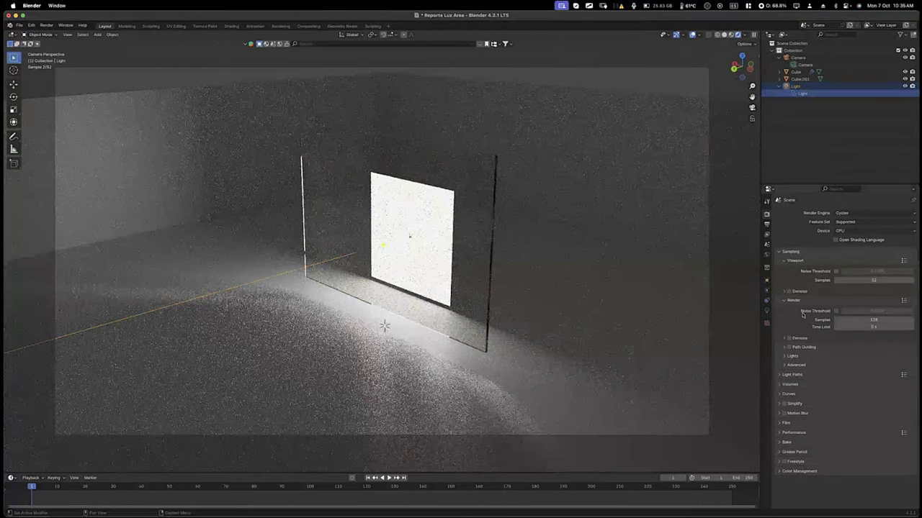
Turn on Portal for the area light in its Light properties.
left_click(767, 311)
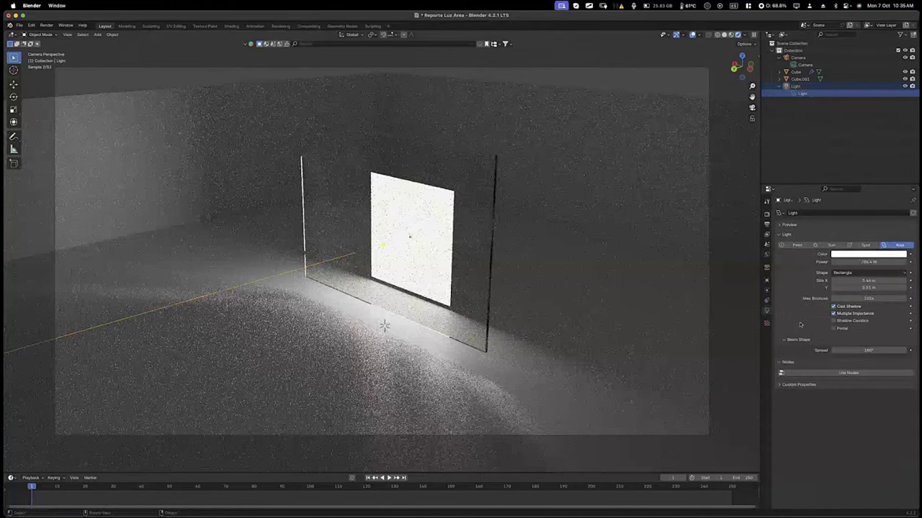
left_click(839, 330)
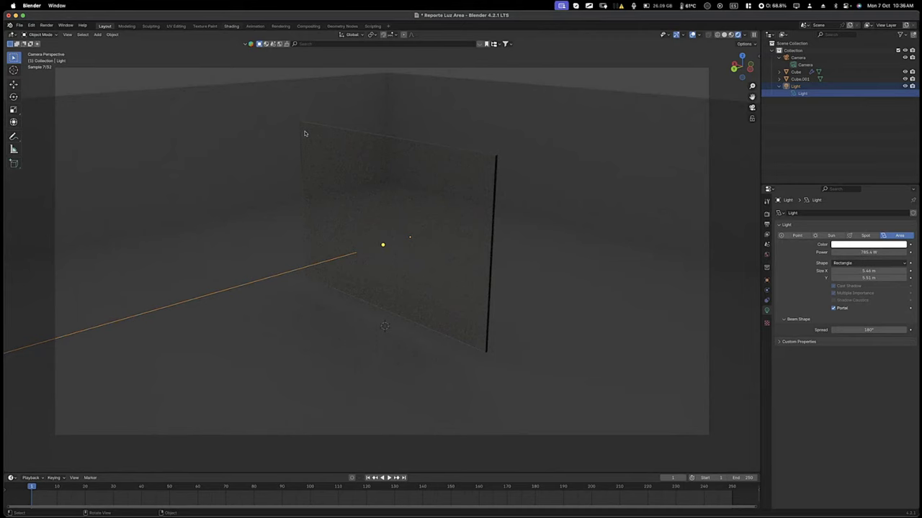
Switch Blender to the Shading workspace and bring the Finder window forward.
key("ctrl+Page_Down")
key("ctrl+Page_Down")
key("ctrl+Page_Down")
key("ctrl+Page_Down")
key("ctrl+Page_Down")
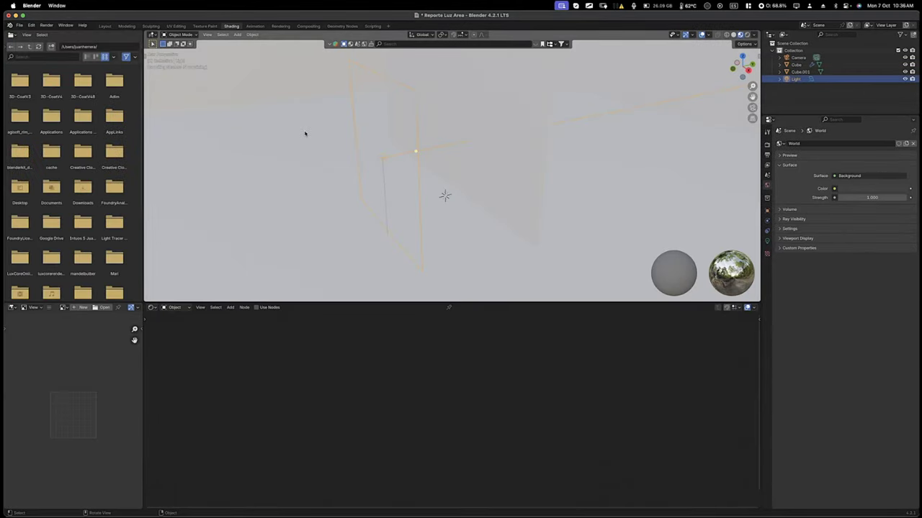
key("super+Tab")
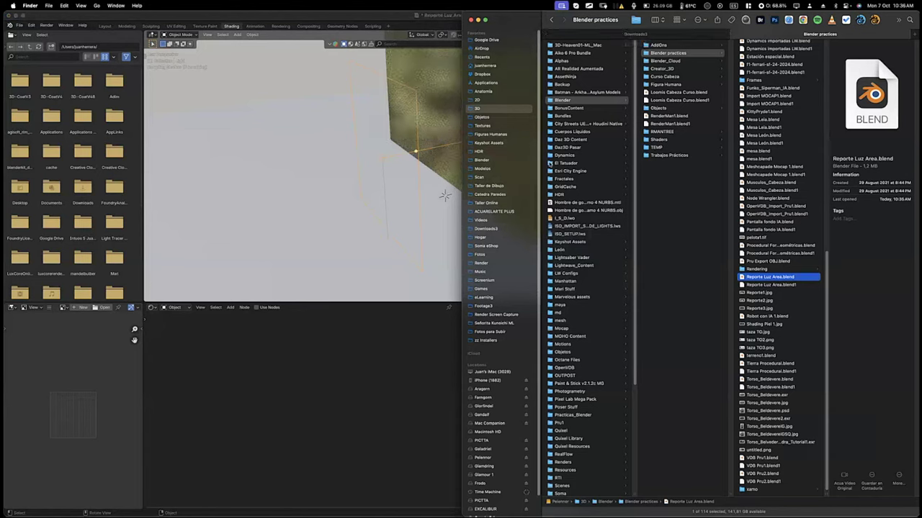
Open a new Finder tab on Catedra Paredes and browse into Exámenes › Formatos originales › 2024.
key("super+o")
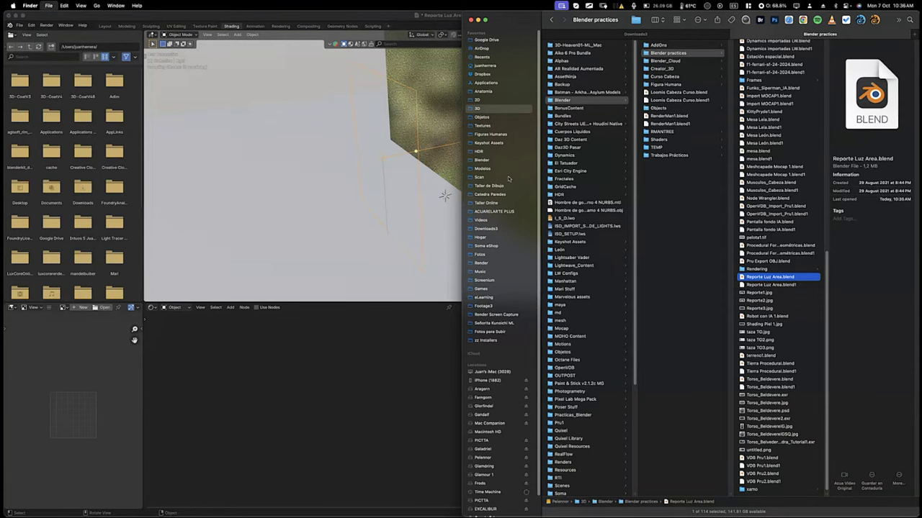
key("super+t")
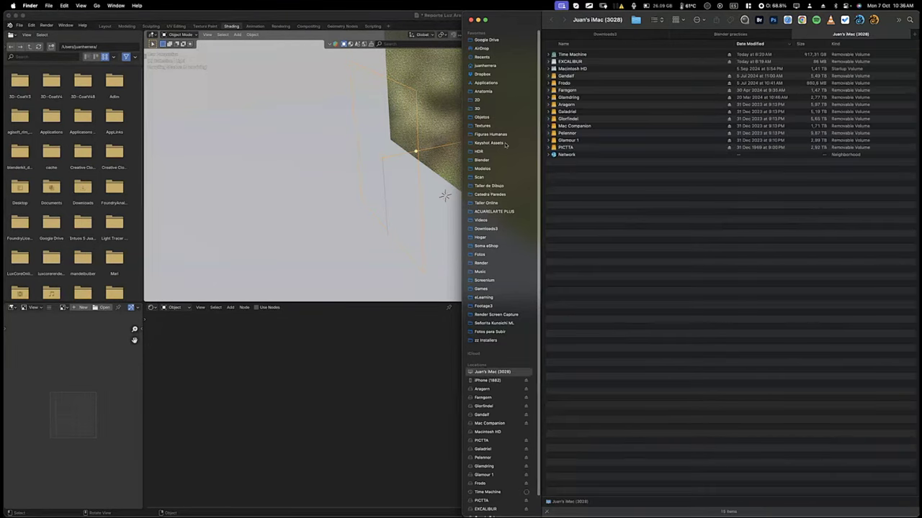
left_click(503, 194)
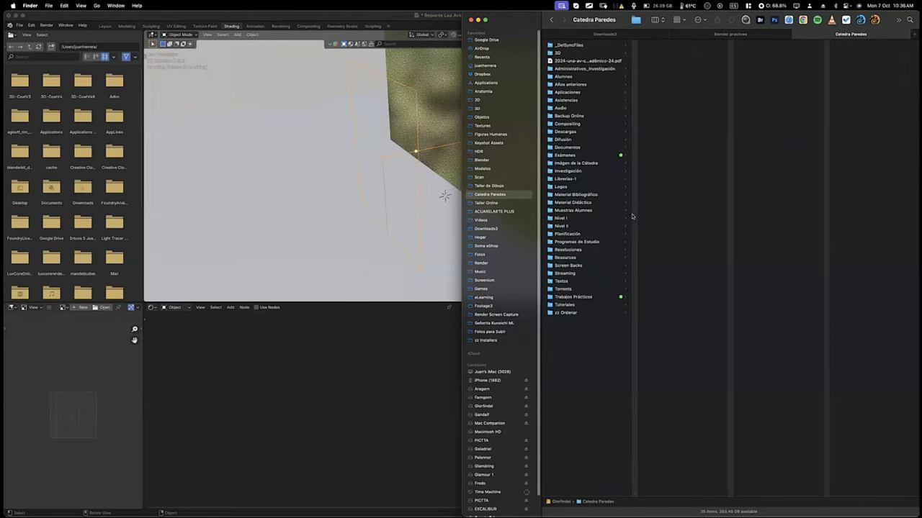
key("e")
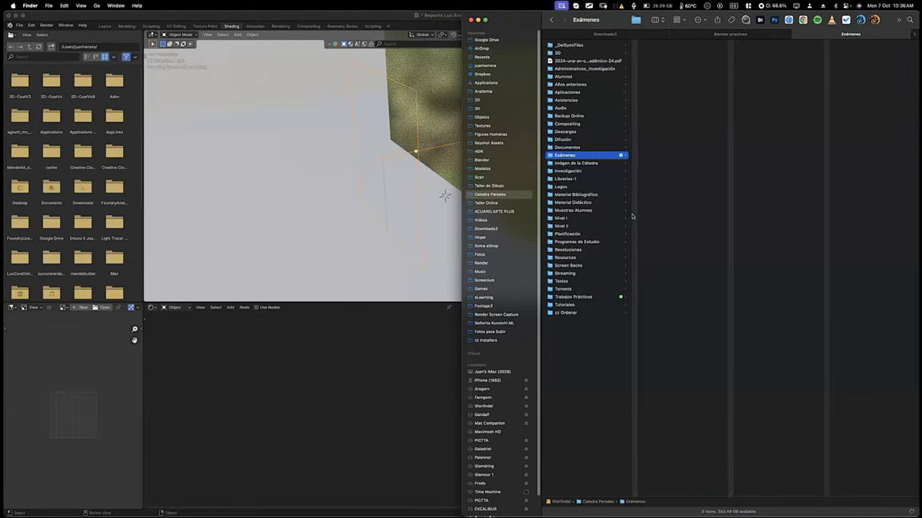
key("Right")
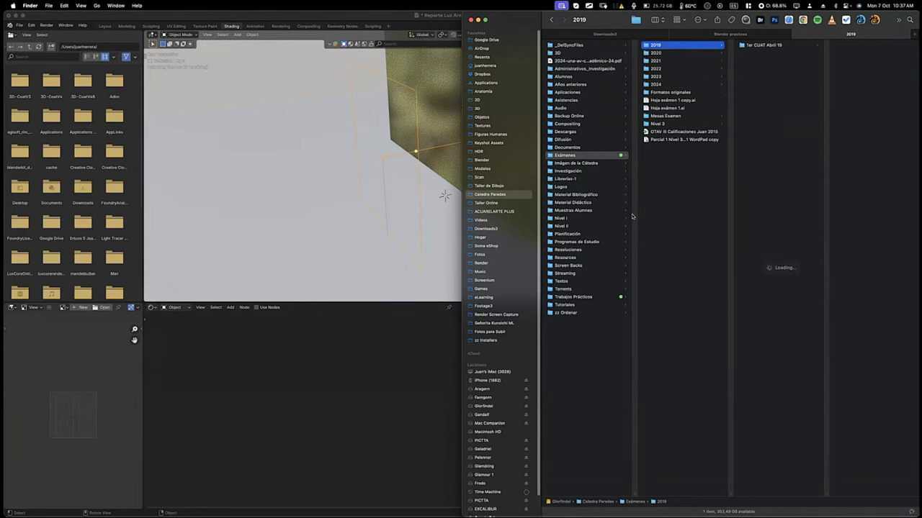
key("Down")
key("Down")
key("Down")
key("Down")
key("Down")
key("Down")
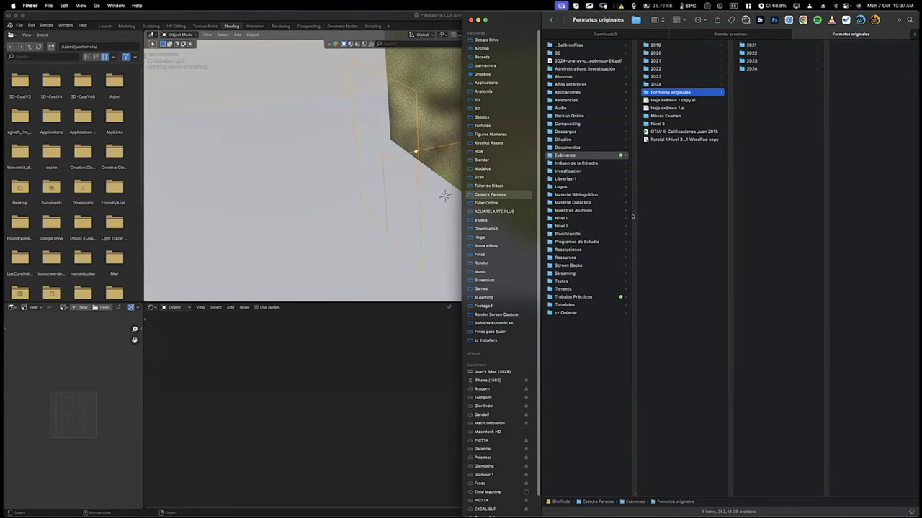
key("Right")
key("Down")
key("Down")
key("Down")
key("Right")
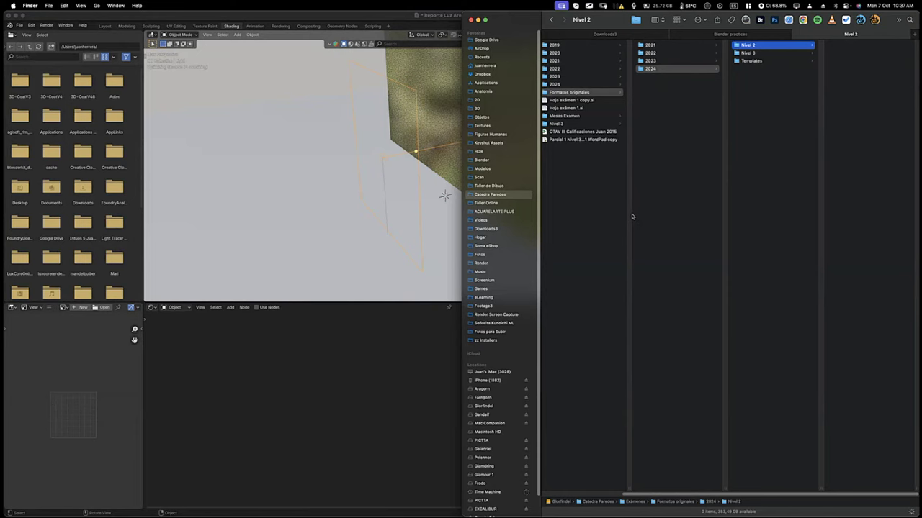
Go to Exámenes › 2024 › 2do CUAT › Nivel 2 and show its files as a list.
key("Left")
key("Left")
key("Up")
key("Right")
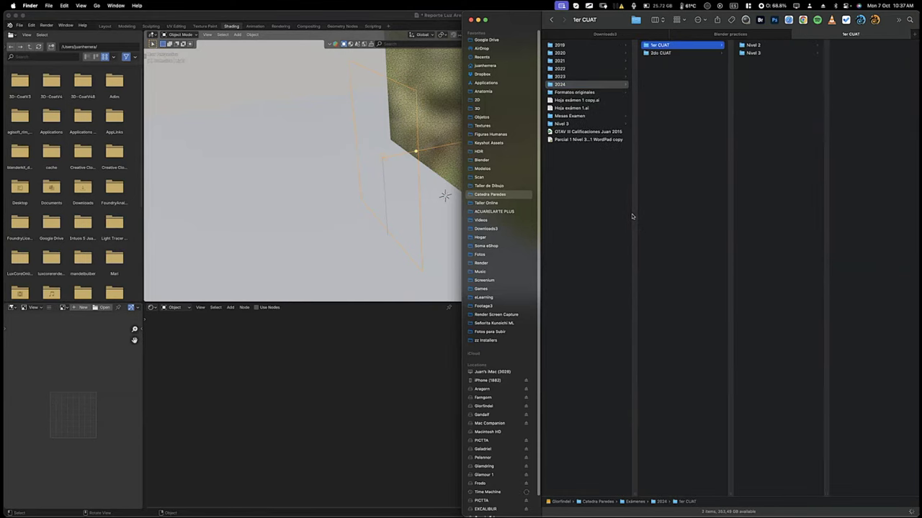
key("Down")
key("Right")
key("Right")
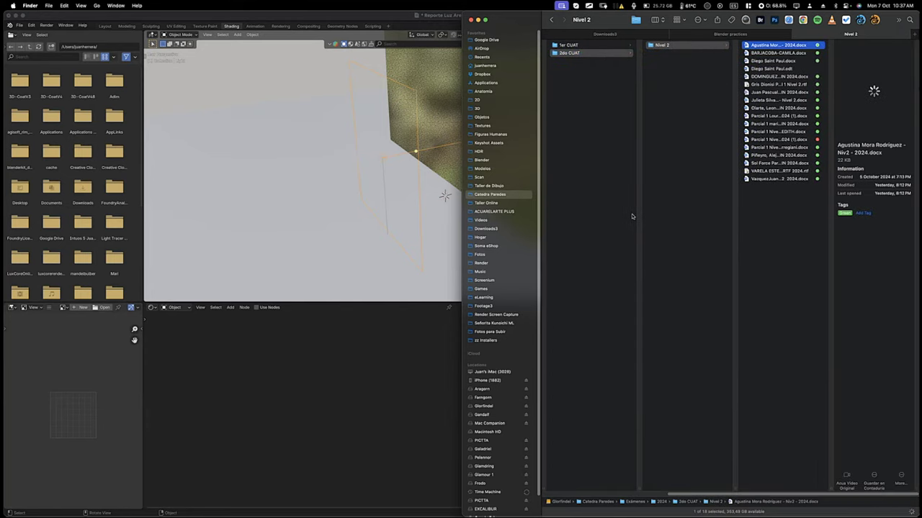
key("super+2")
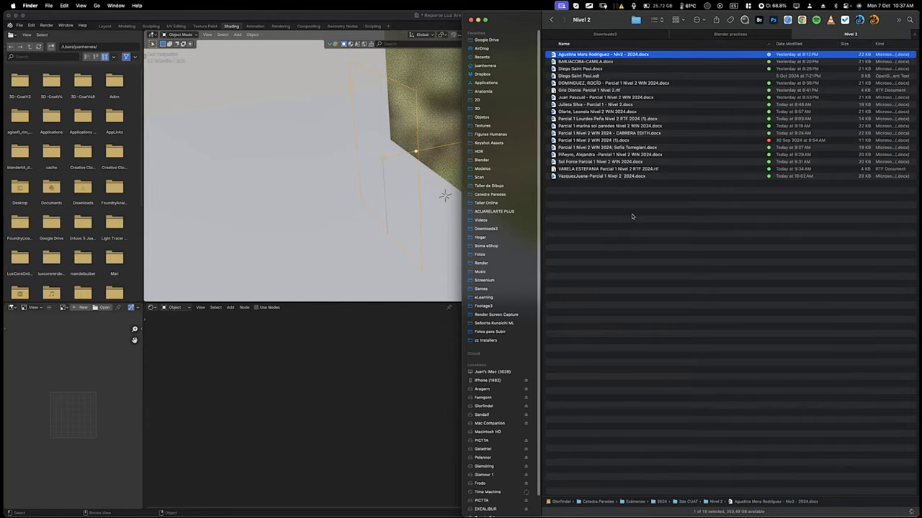
key("Down")
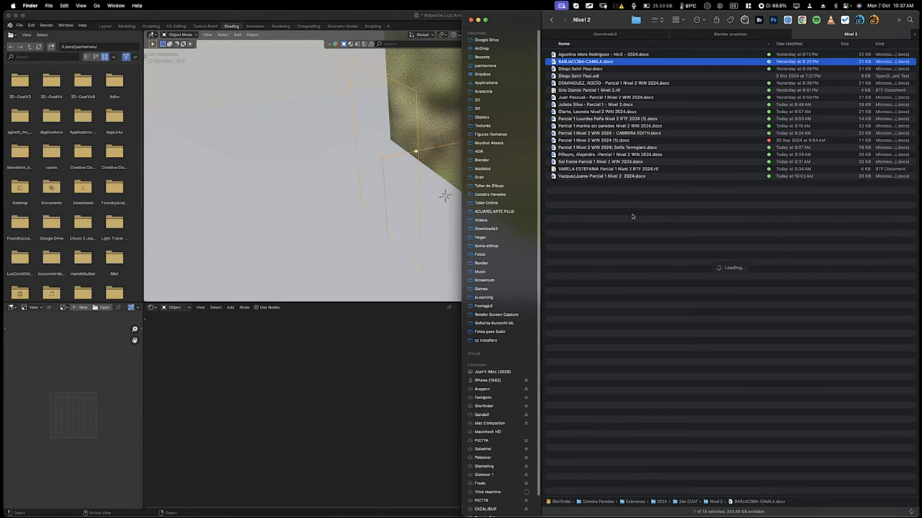
Start a search in the Nivel 2 folder, type 'noe', then cancel the search term.
left_click(629, 228)
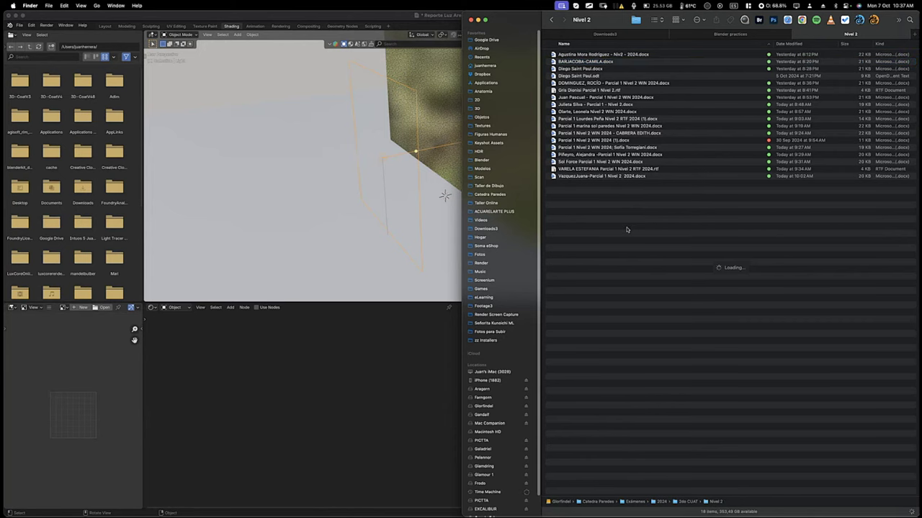
key("super+shift+n")
key("super+f")
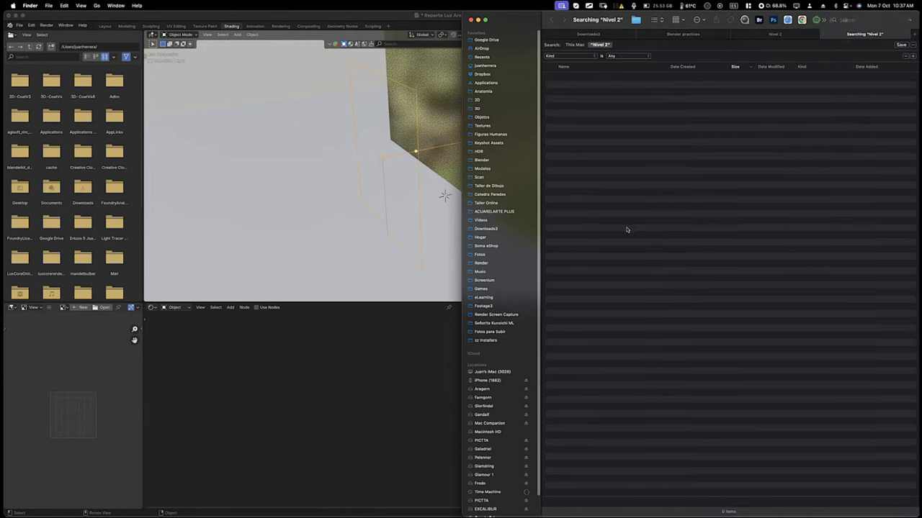
type("noe")
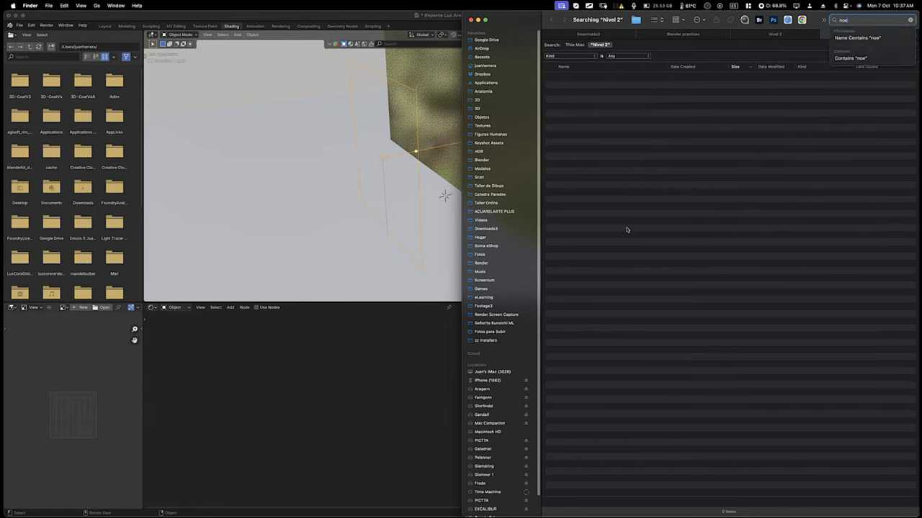
key("Escape")
key("Escape")
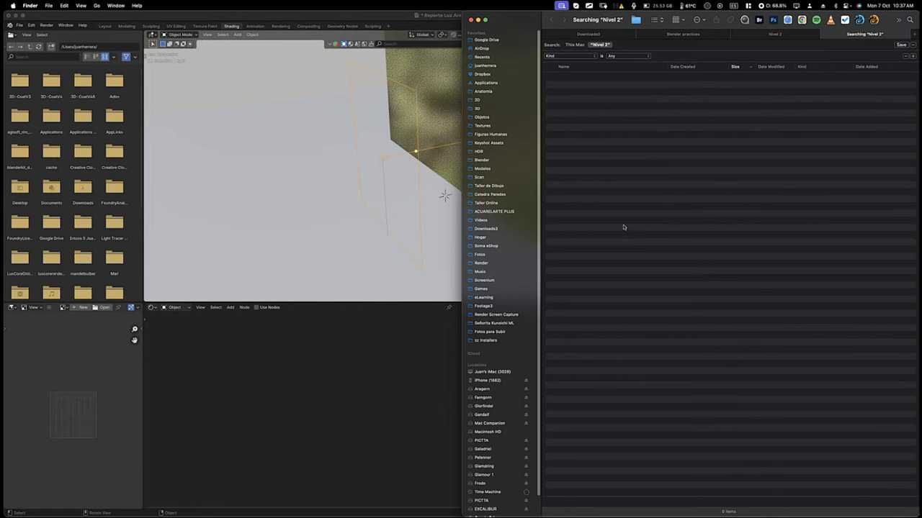
left_click(427, 54)
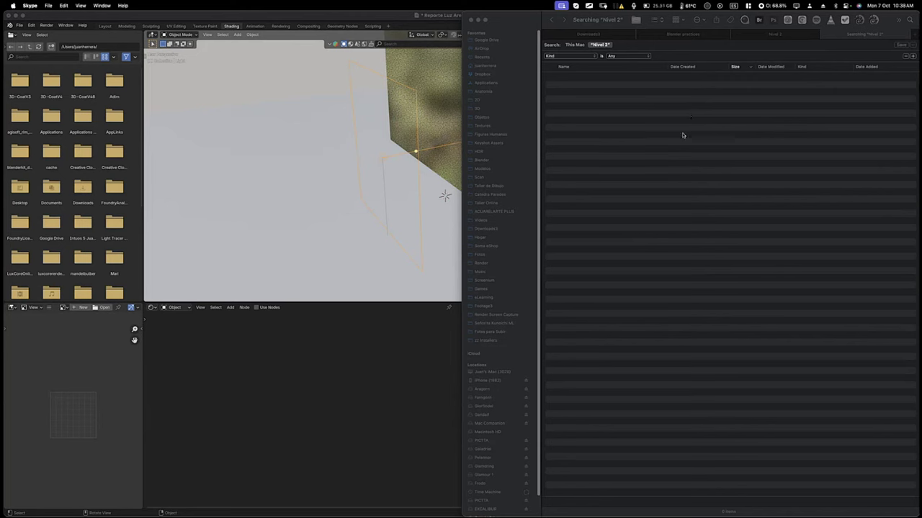
left_click(825, 35)
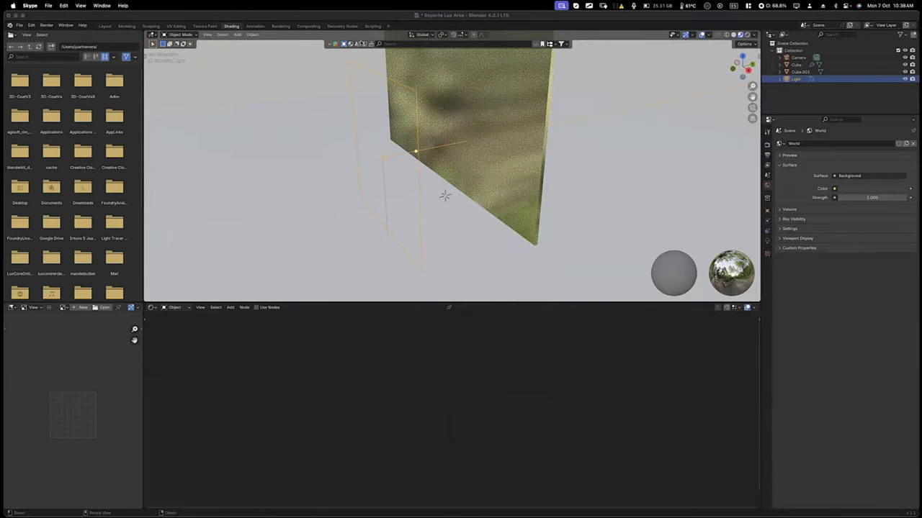
left_click(626, 177)
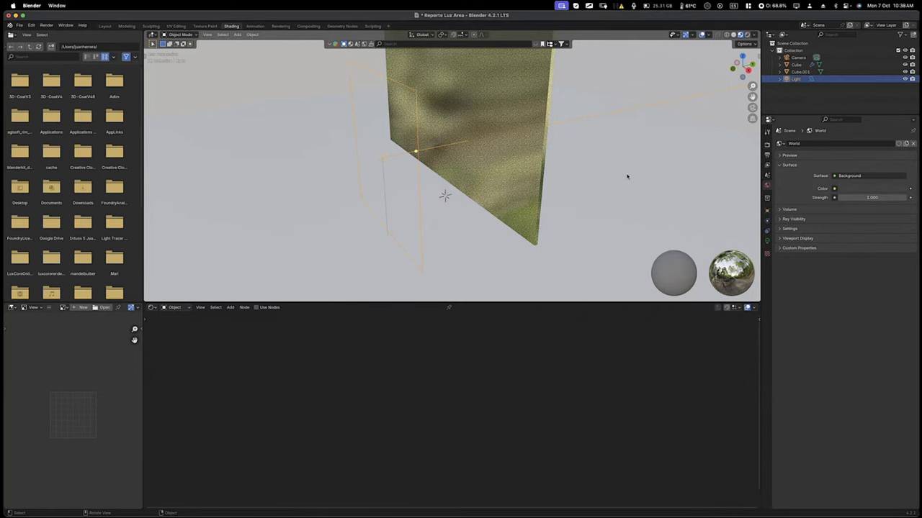
key("z")
left_click(603, 152)
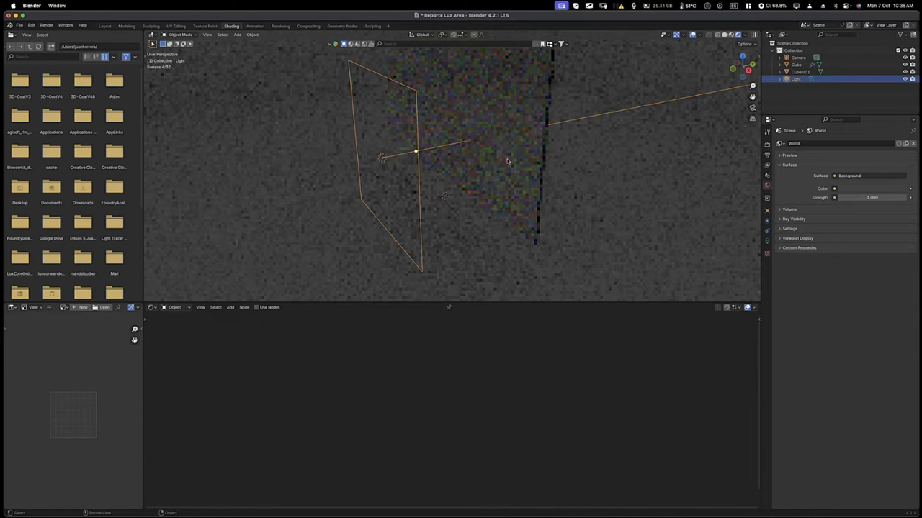
left_click(507, 161)
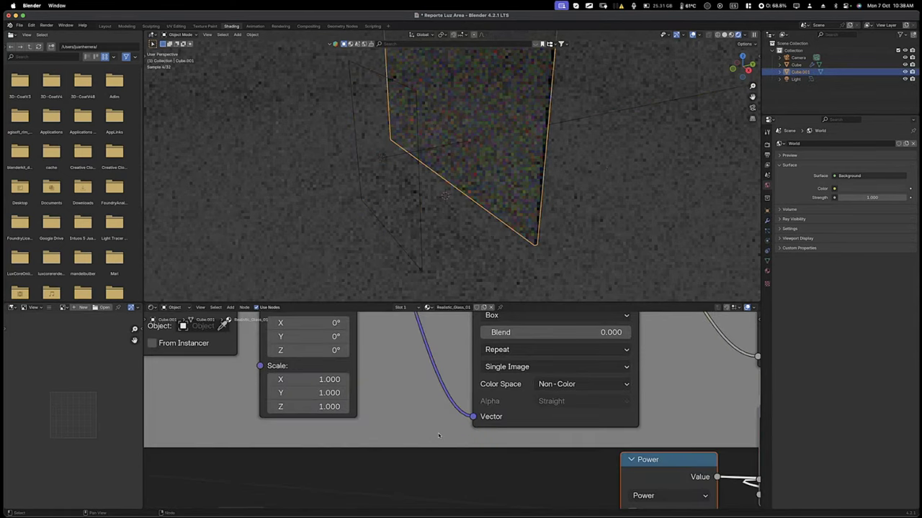
scroll(447, 431, "down", 8)
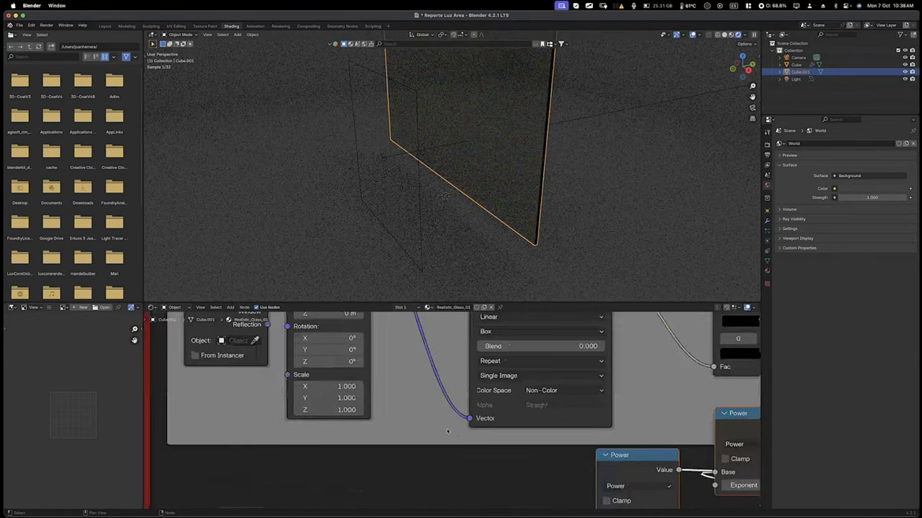
scroll(447, 431, "down", 5)
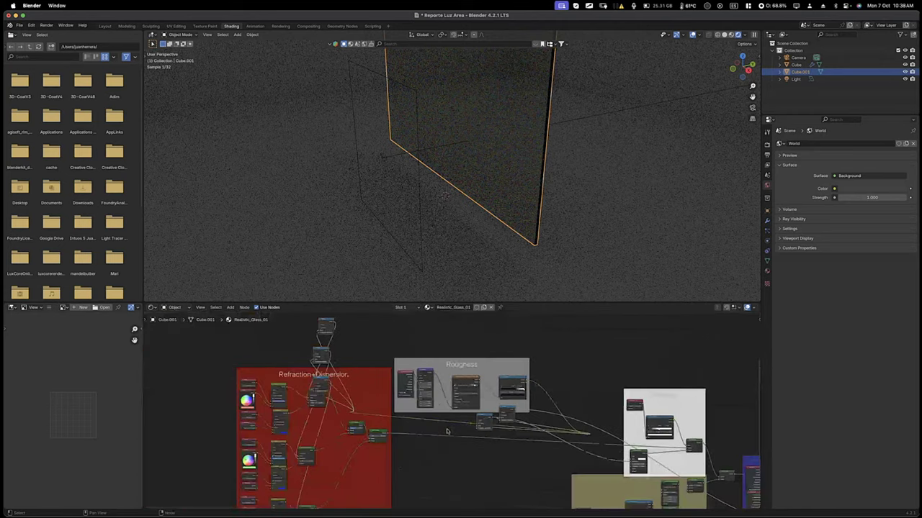
scroll(446, 431, "down", 4)
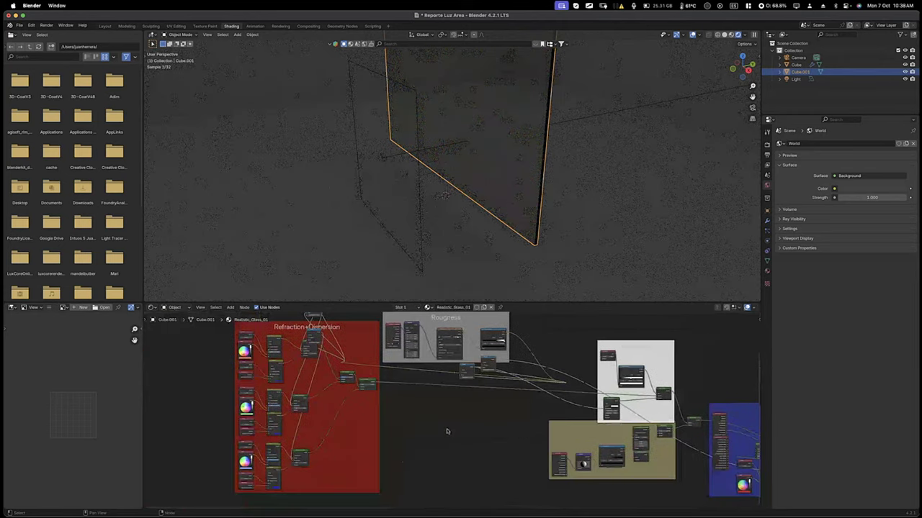
scroll(442, 428, "down", 3)
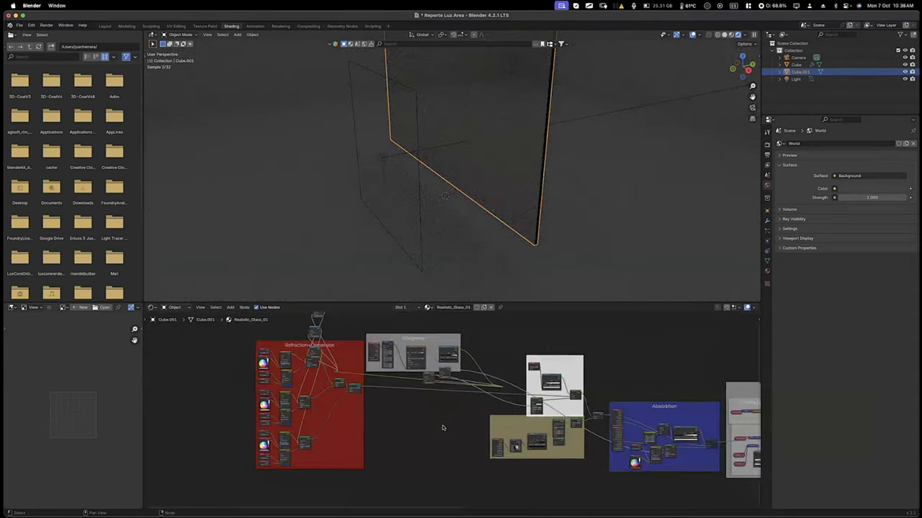
scroll(442, 428, "right", 5)
scroll(443, 428, "down", 3)
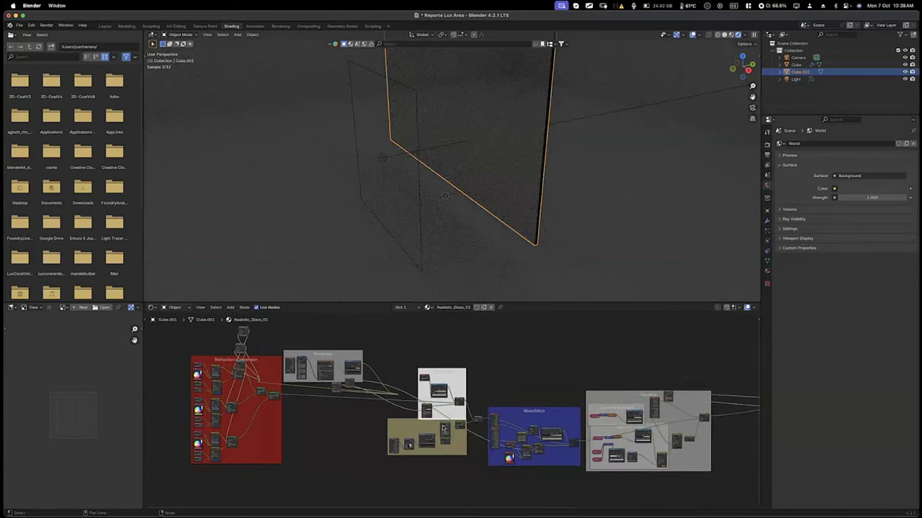
scroll(443, 429, "down", 1)
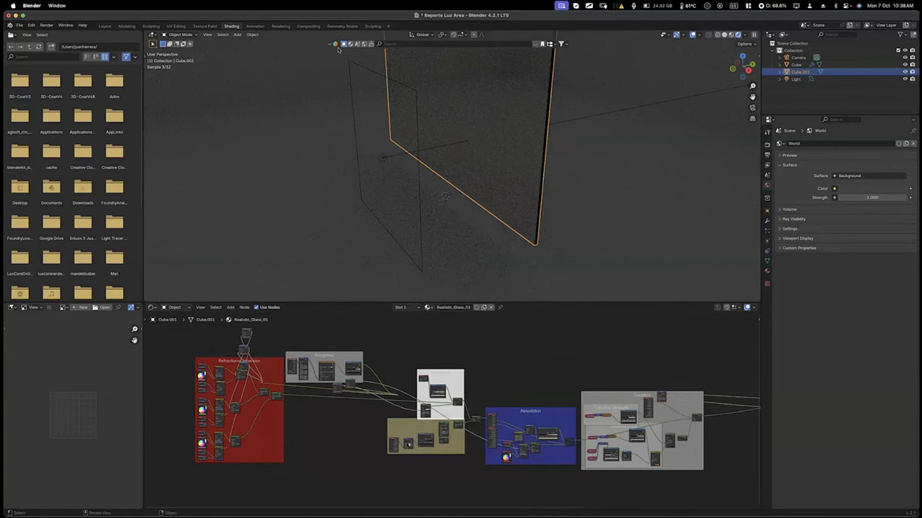
scroll(472, 422, "down", 5)
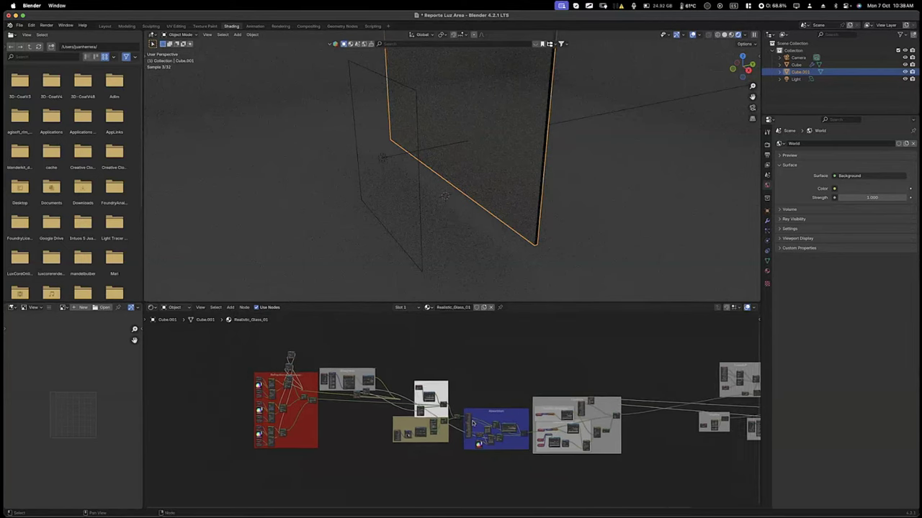
scroll(473, 422, "up", 3)
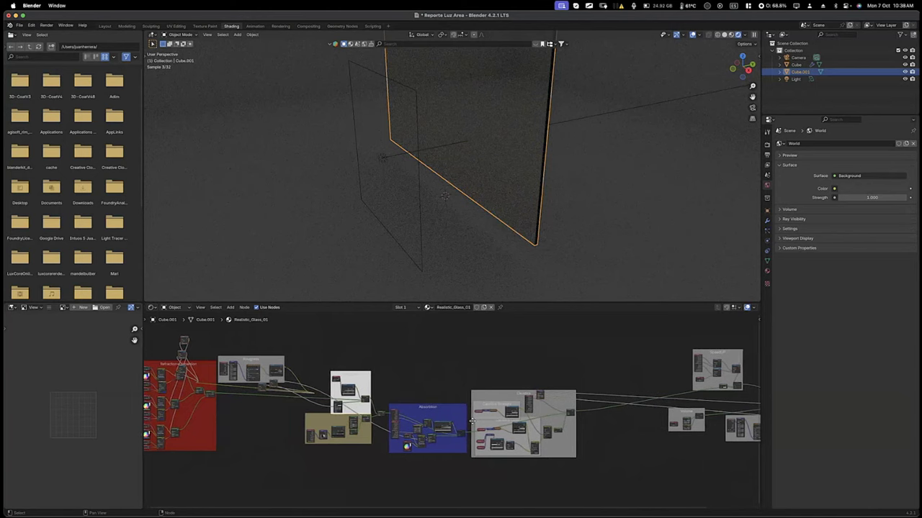
scroll(497, 358, "down", 1)
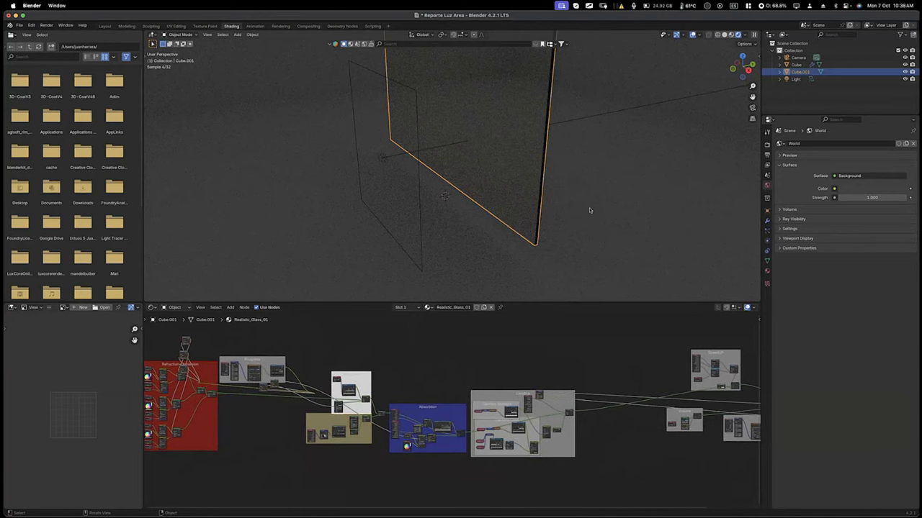
Add Cube.002 up-right of the glass plane and give it new material Material.001.
key("shift+a")
mouse_move(586, 218)
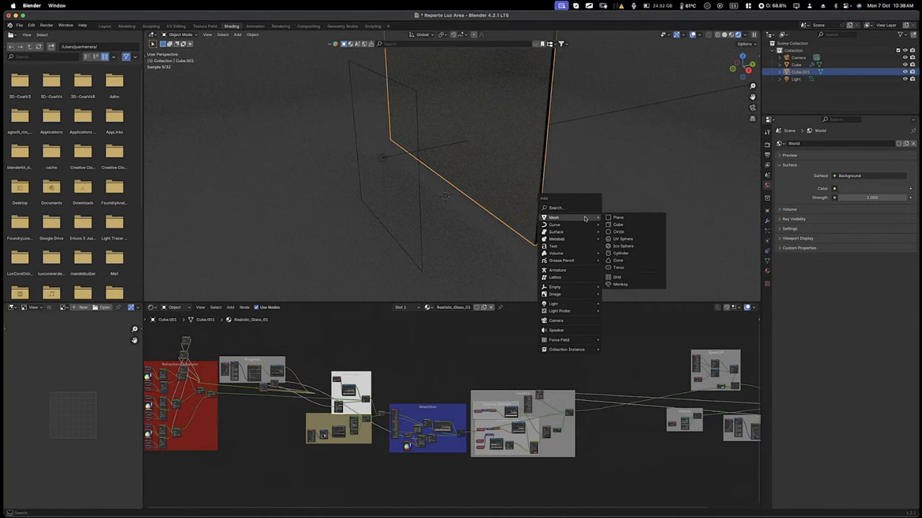
left_click(633, 229)
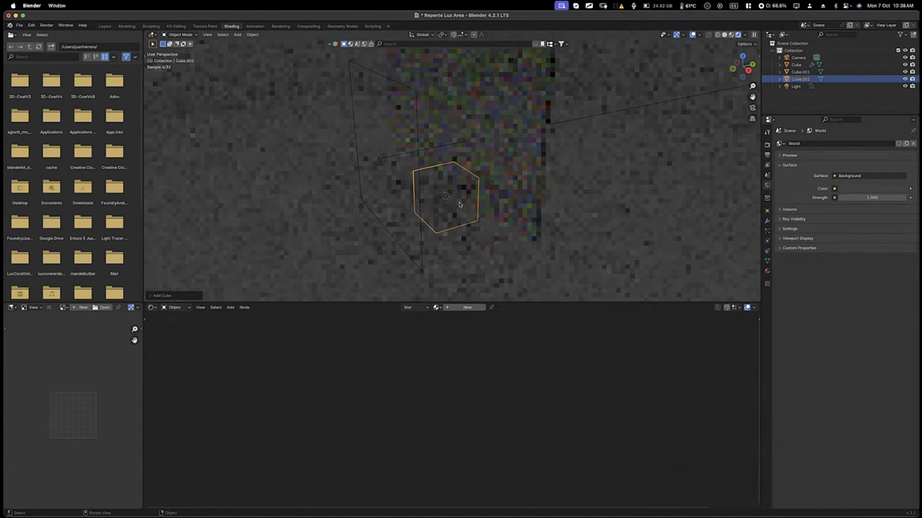
left_click_drag(459, 204, 664, 152)
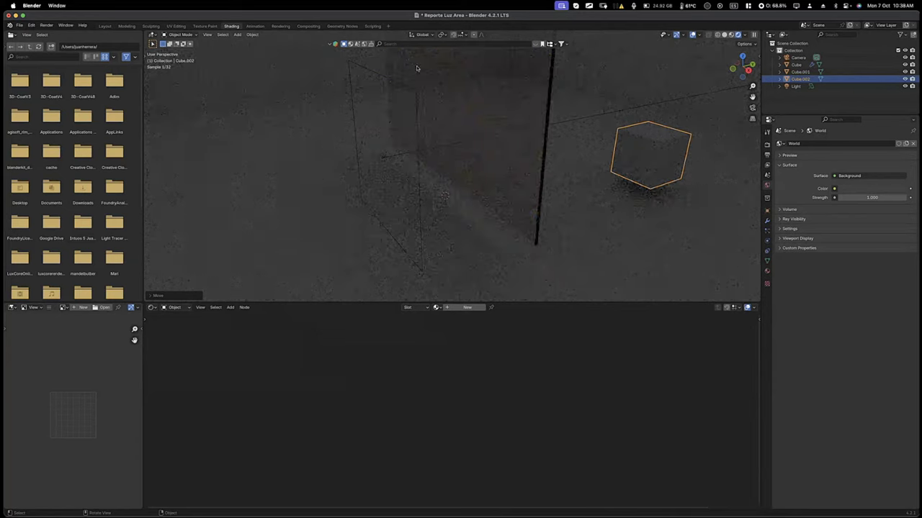
left_click(768, 272)
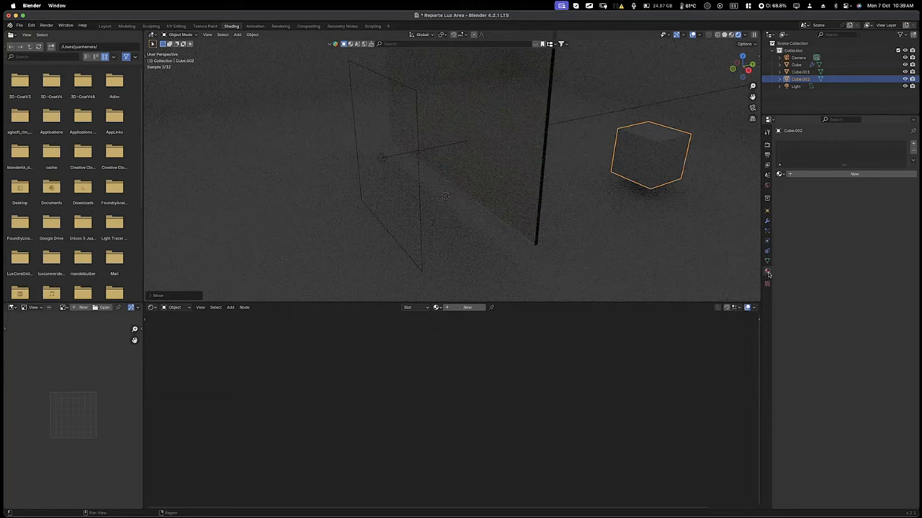
left_click(810, 175)
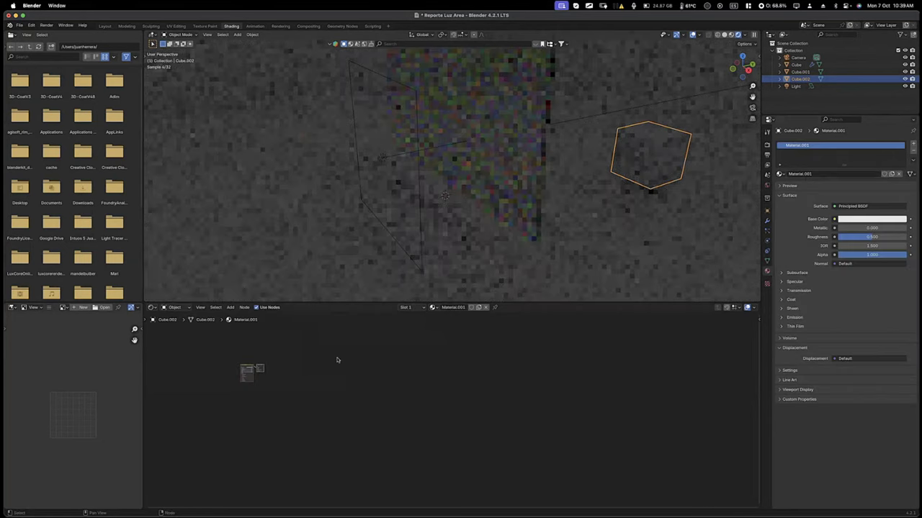
Zoom in on the default material nodes and move Material Output away from the Principled BSDF.
left_click_drag(259, 371, 284, 375)
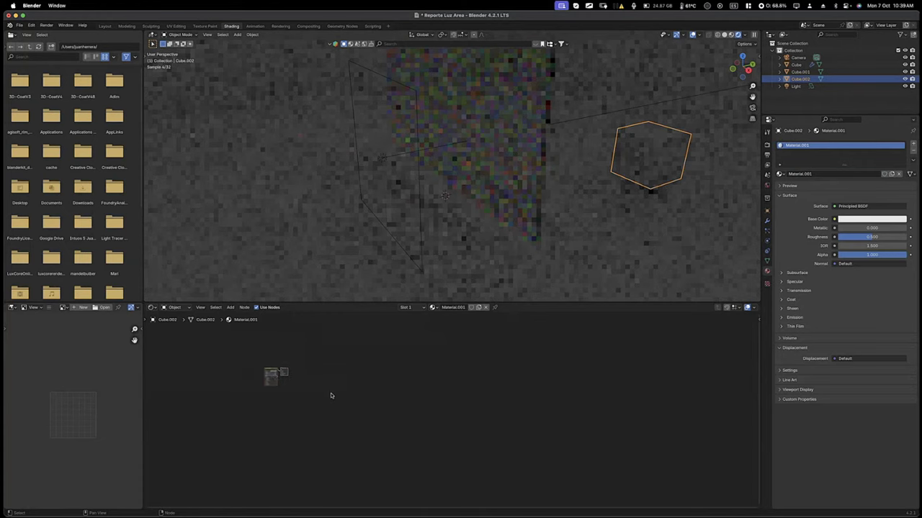
scroll(330, 395, "up", 3)
scroll(329, 395, "up", 5)
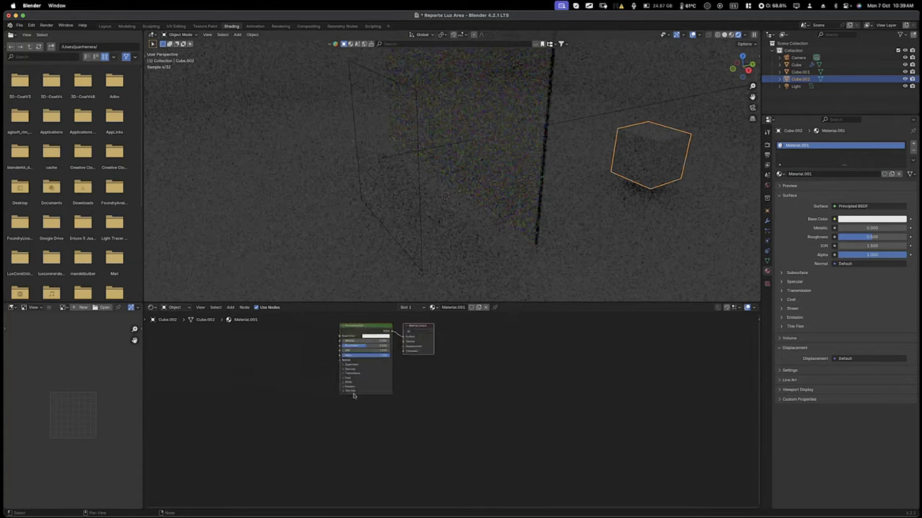
left_click_drag(376, 366, 416, 396)
scroll(416, 396, "up", 4)
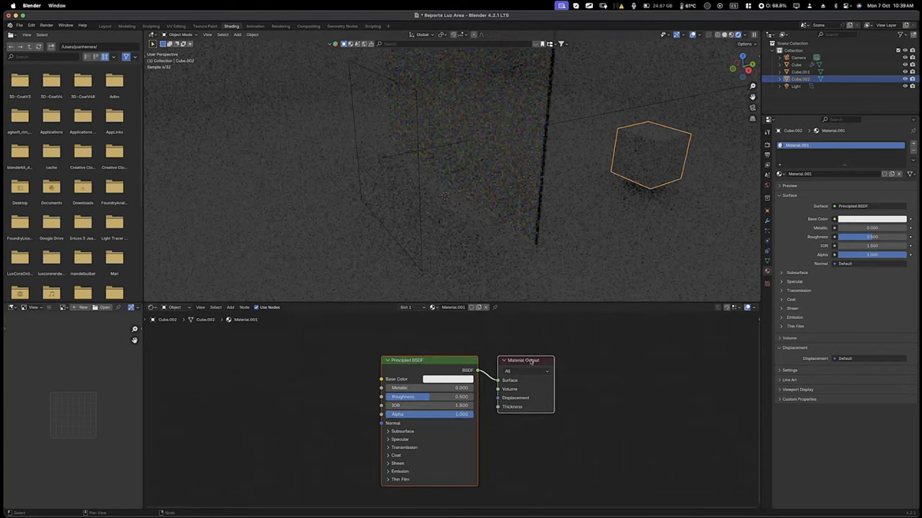
middle_click_drag(530, 359, 493, 347)
left_click_drag(502, 350, 615, 336)
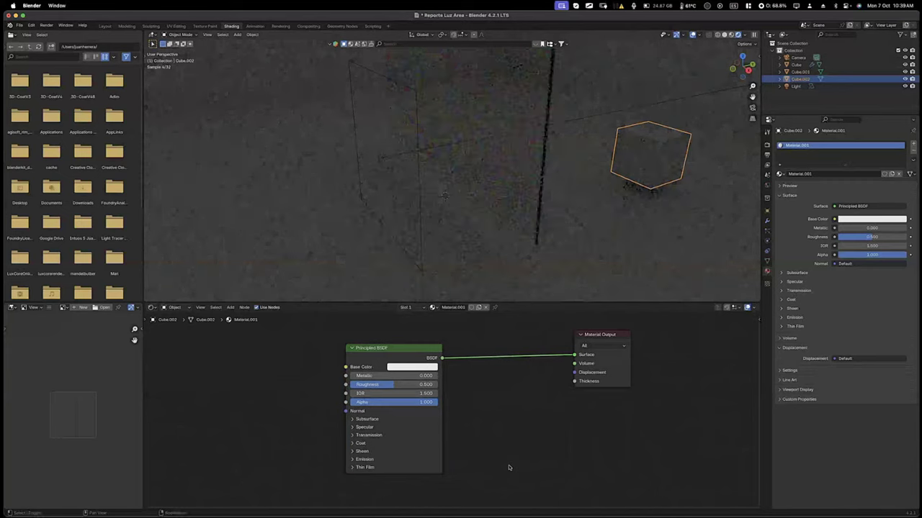
Add a Glass BSDF node, link it to the Surface output, and delete the Principled BSDF.
key("shift+a")
mouse_move(510, 468)
type("glas")
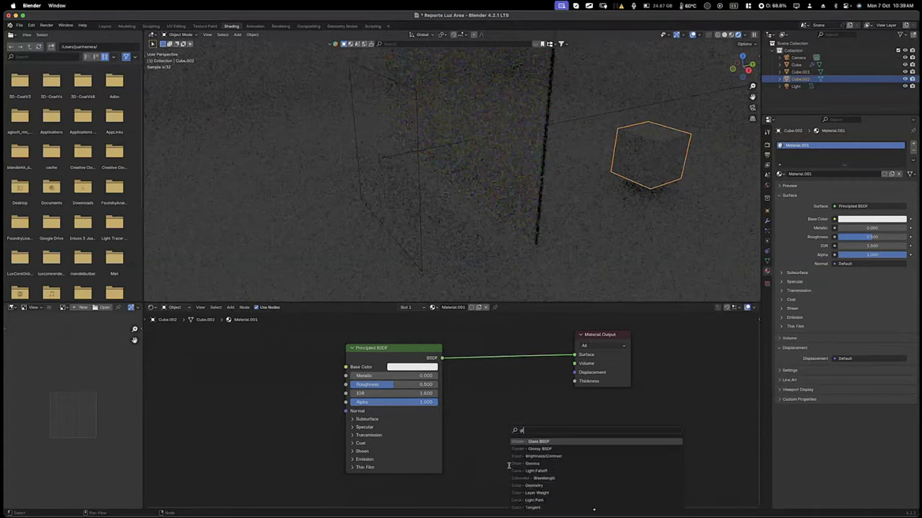
left_click(549, 441)
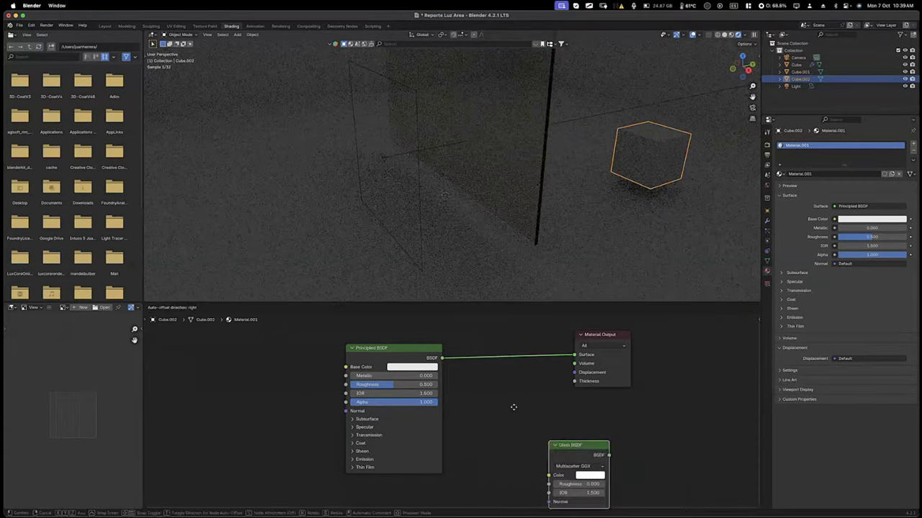
left_click(533, 410)
left_click_drag(533, 410, 573, 355)
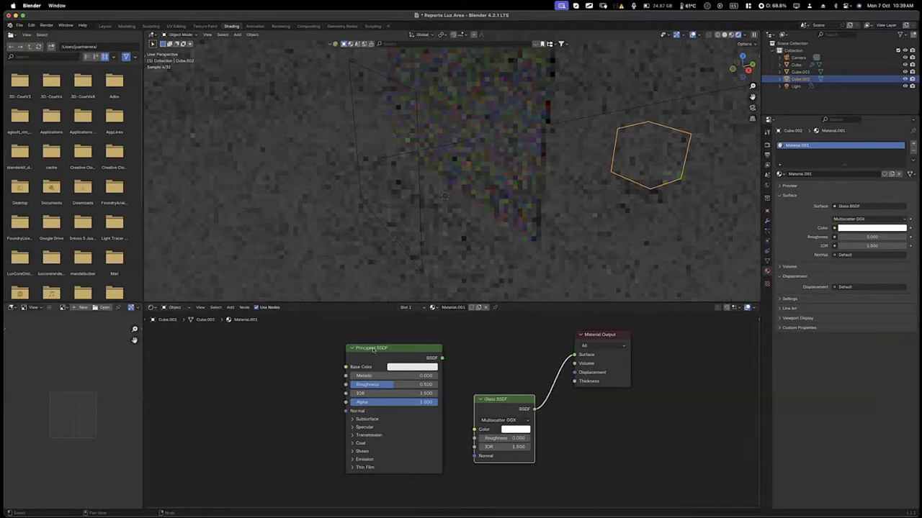
left_click_drag(376, 348, 305, 347)
key("x")
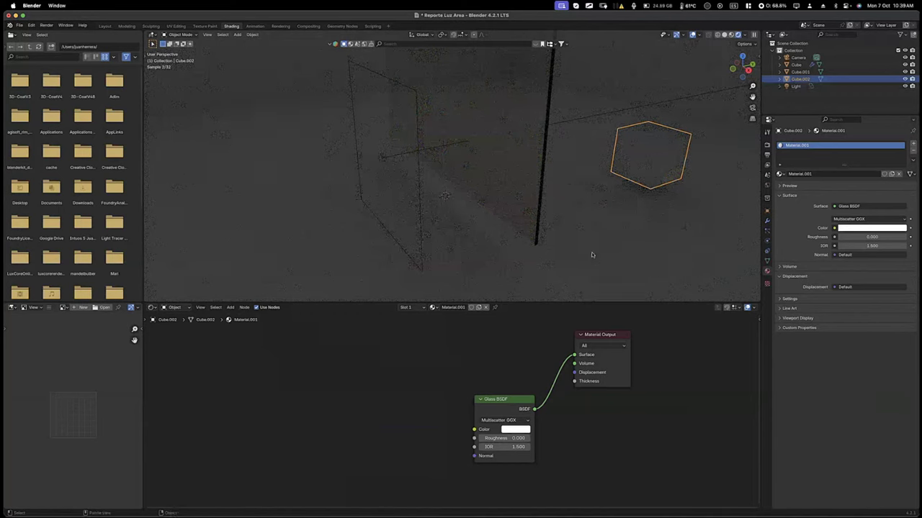
Shift the Material Output and Glass BSDF nodes further right, keeping them linked.
key("ctrl+shift+m")
left_click_drag(609, 336, 651, 411)
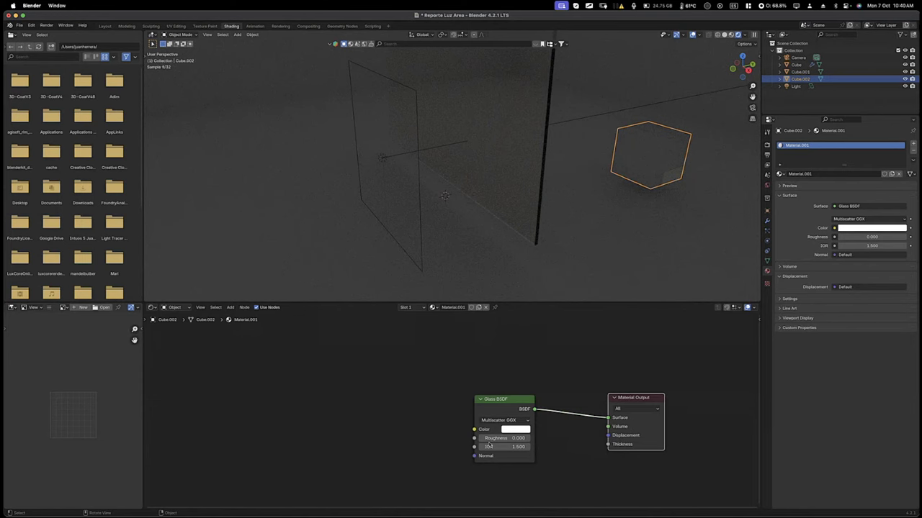
left_click_drag(510, 401, 530, 396)
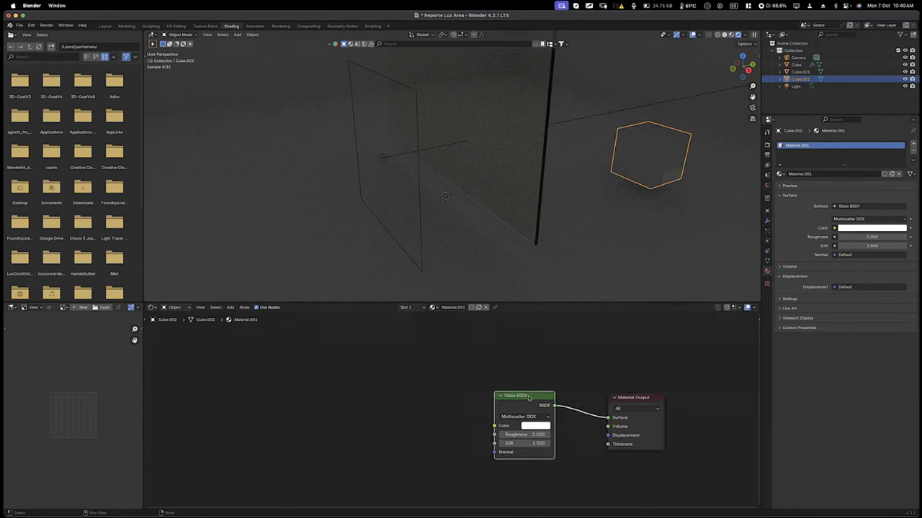
left_click(507, 184)
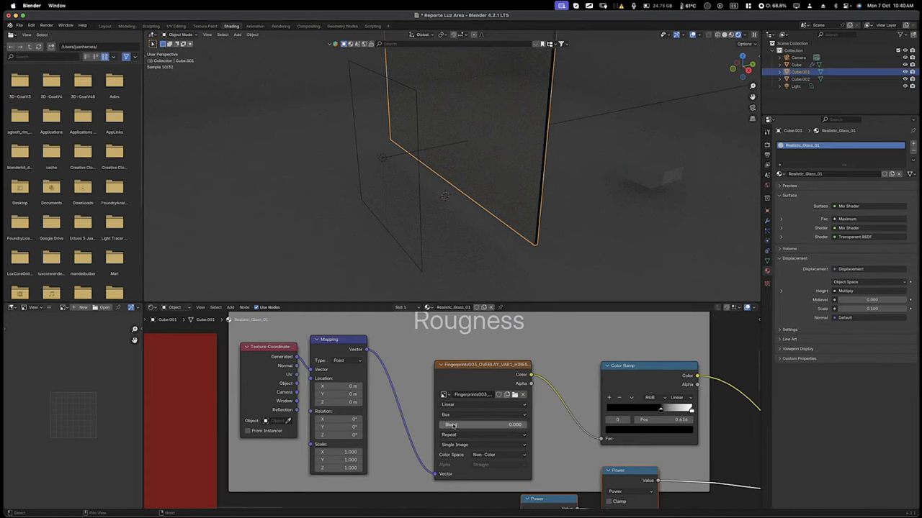
scroll(450, 425, "down", 5)
scroll(453, 427, "down", 4)
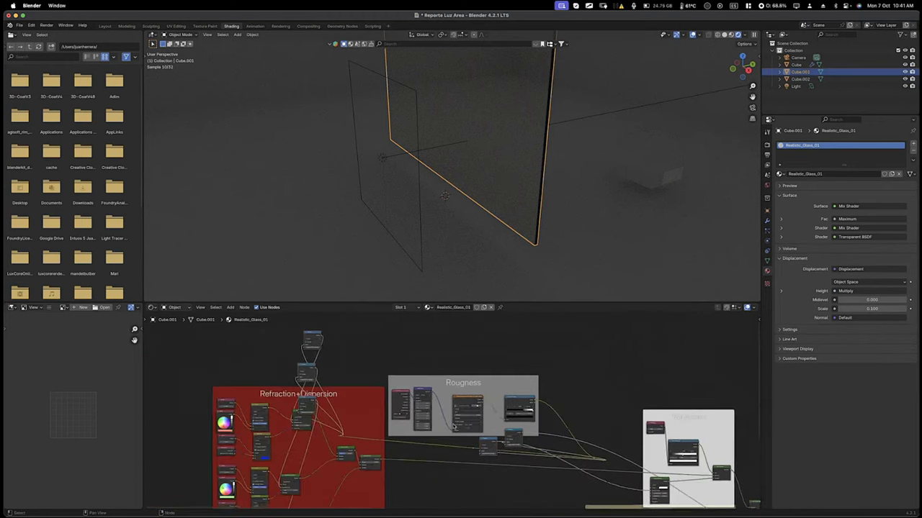
scroll(453, 427, "down", 2)
scroll(453, 426, "down", 2)
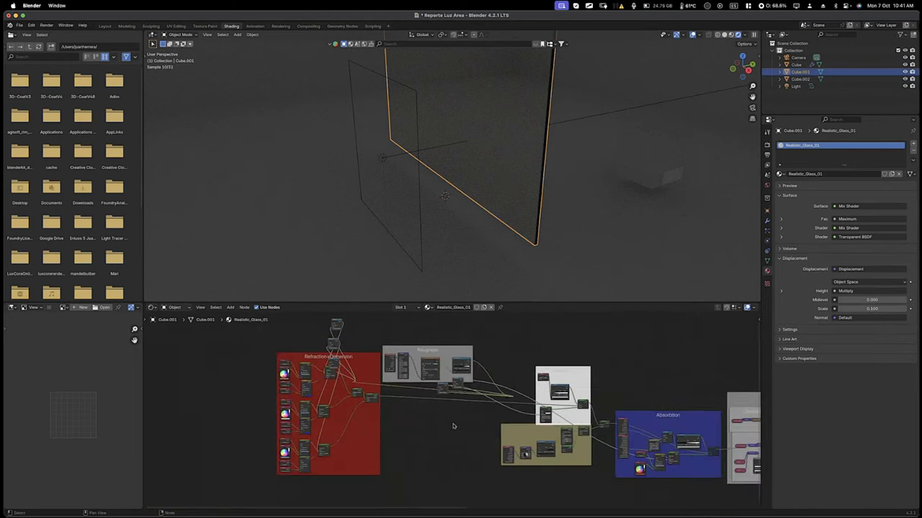
scroll(452, 426, "right", 5)
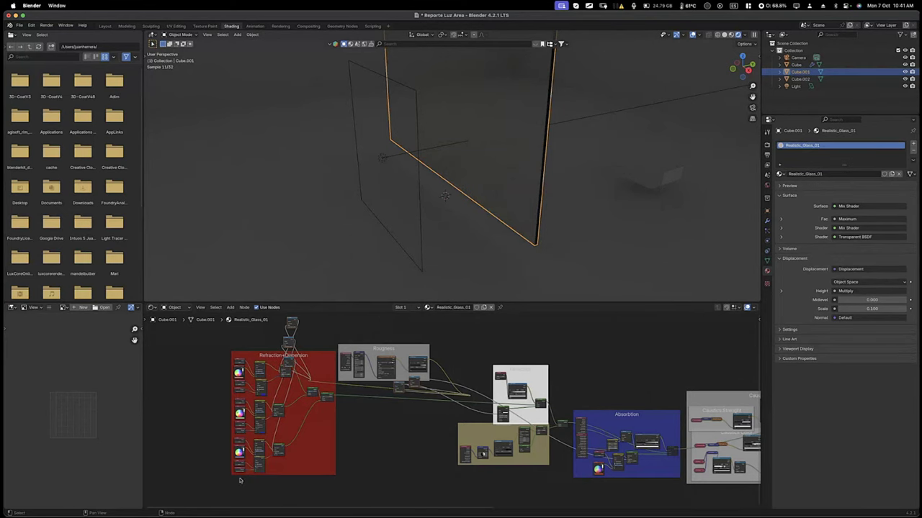
scroll(598, 470, "right", 5)
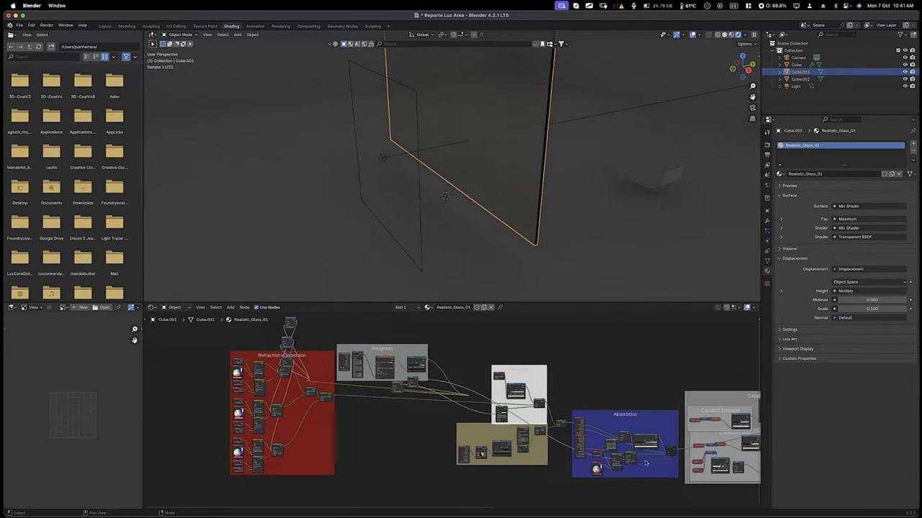
scroll(636, 461, "right", 3)
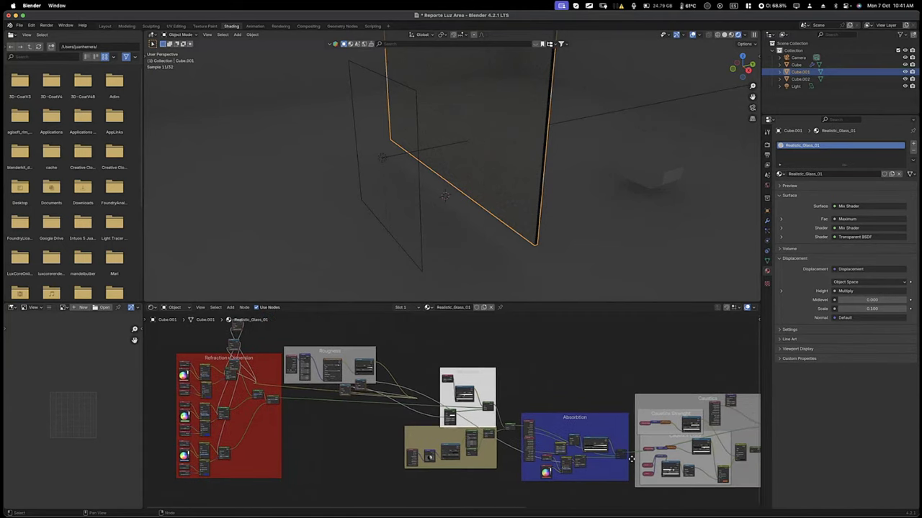
scroll(604, 435, "down", 2)
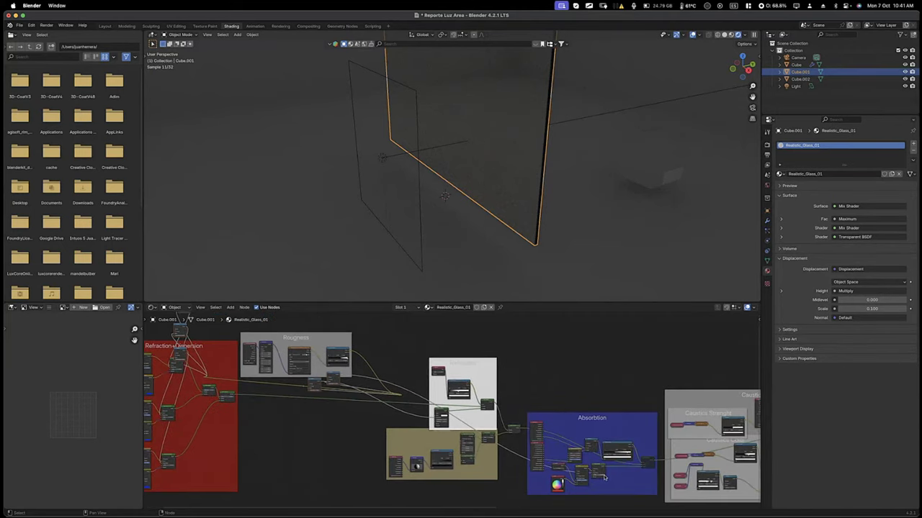
scroll(603, 477, "right", 2)
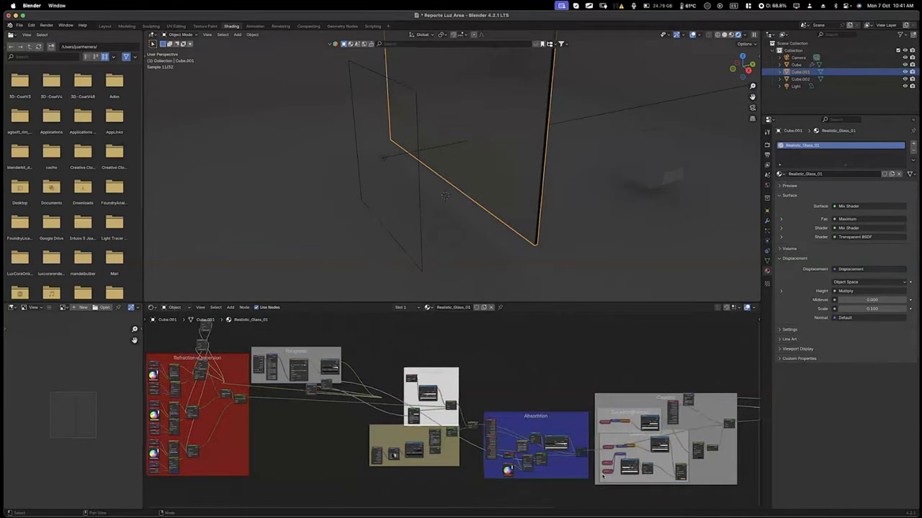
scroll(562, 465, "up", 2)
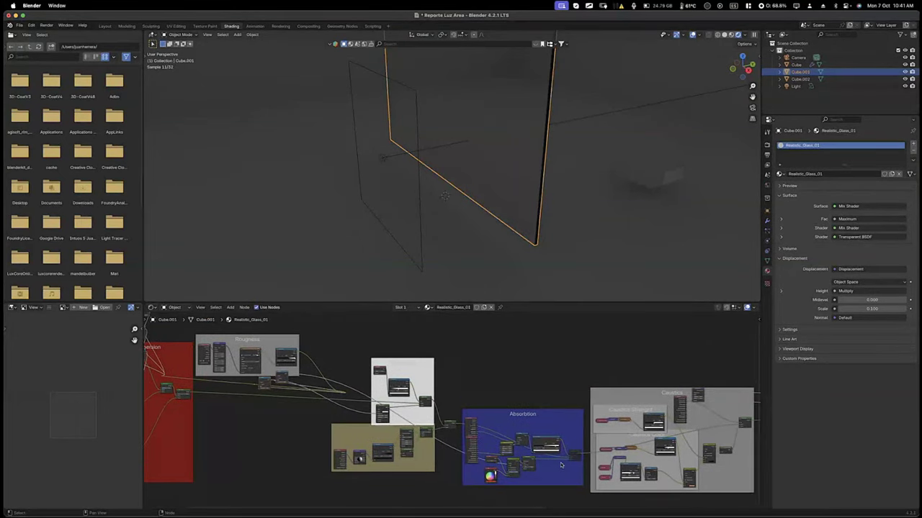
scroll(561, 464, "right", 2)
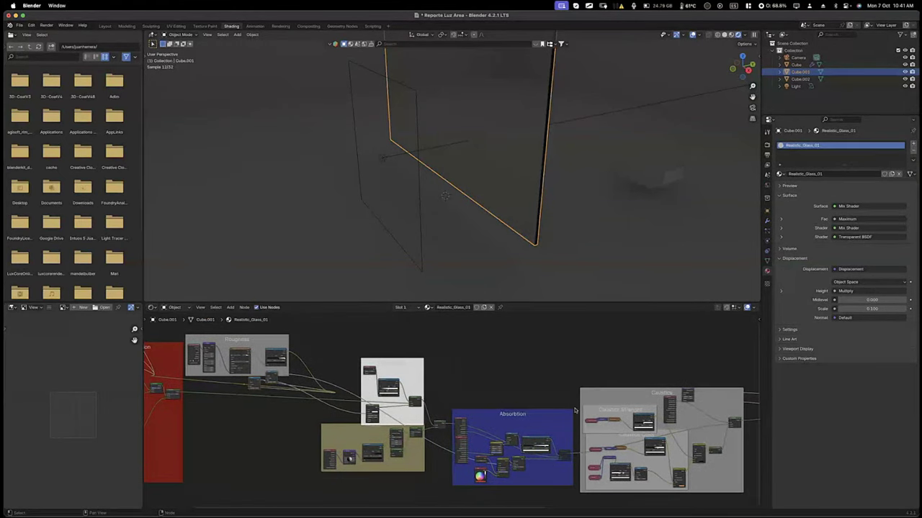
scroll(634, 423, "right", 5)
scroll(634, 424, "right", 2)
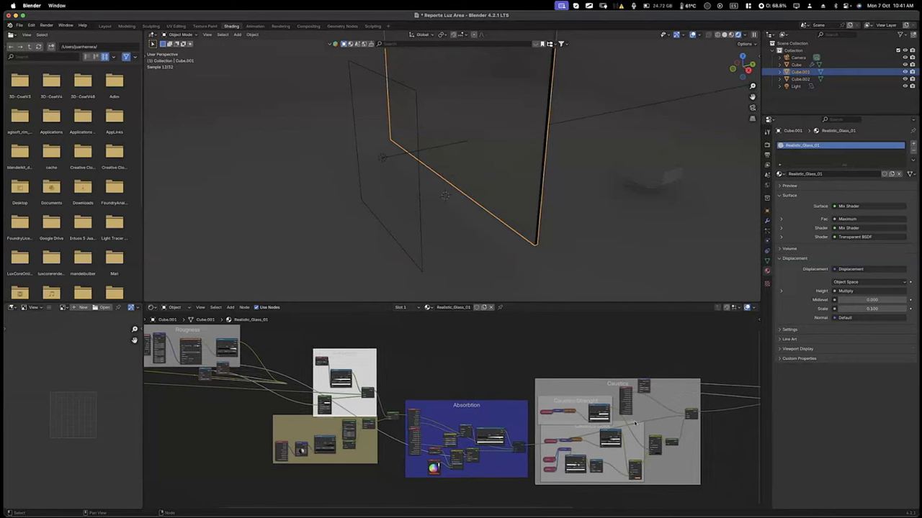
scroll(633, 424, "up", 1)
scroll(633, 425, "right", 2)
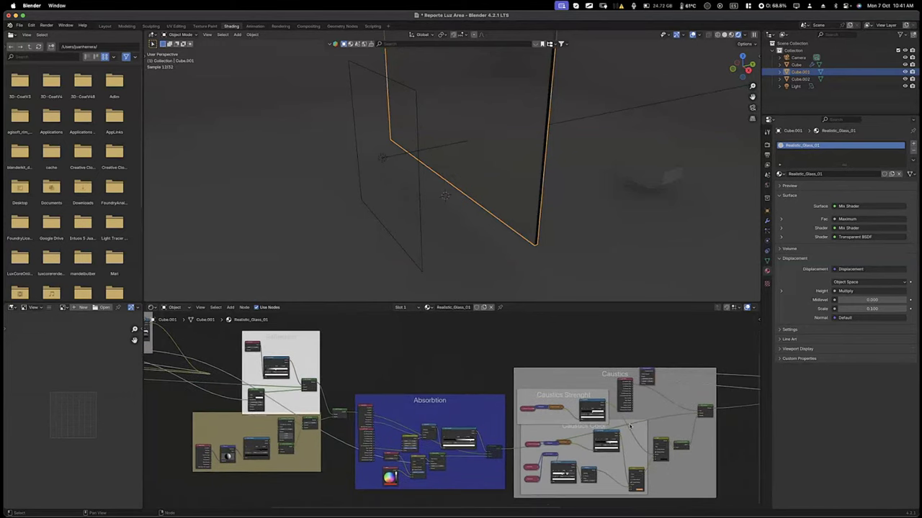
Switch to Safari and search Google for 'caustics 3d'.
key("super+Tab")
key("super+Tab")
key("super+Tab")
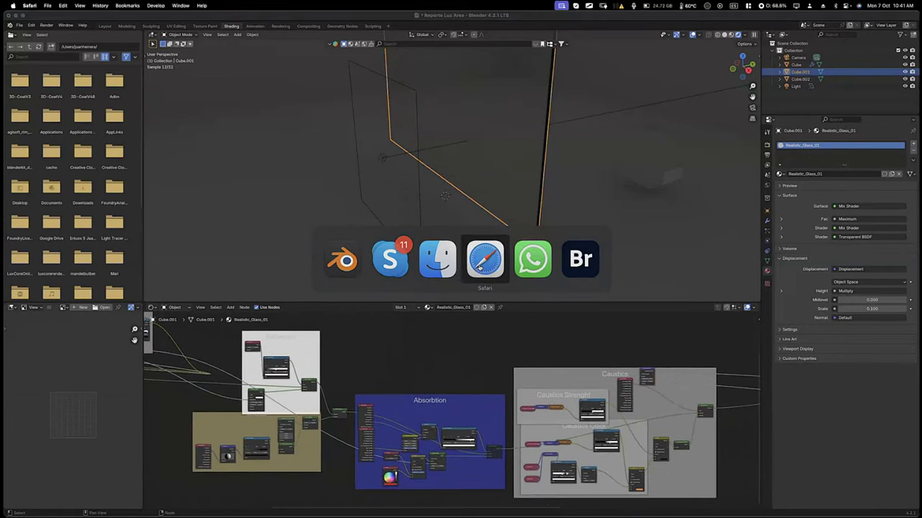
key("super+t")
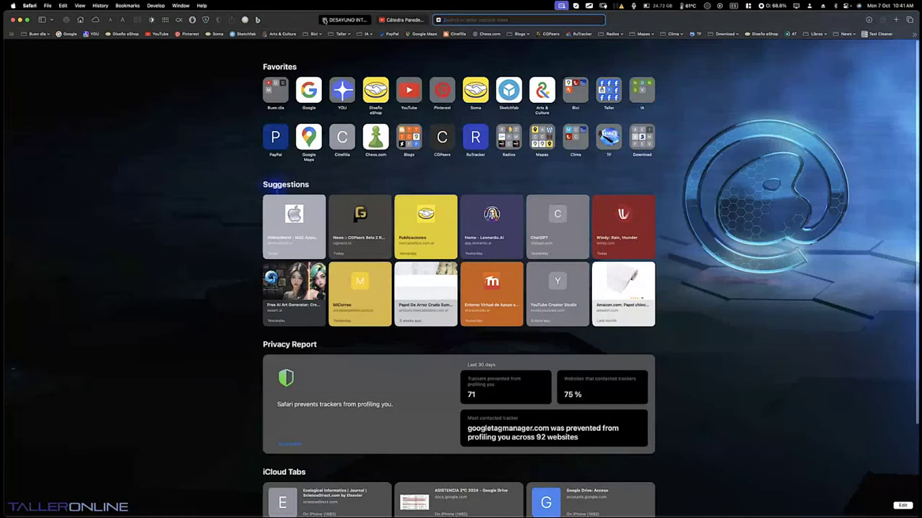
left_click(324, 20)
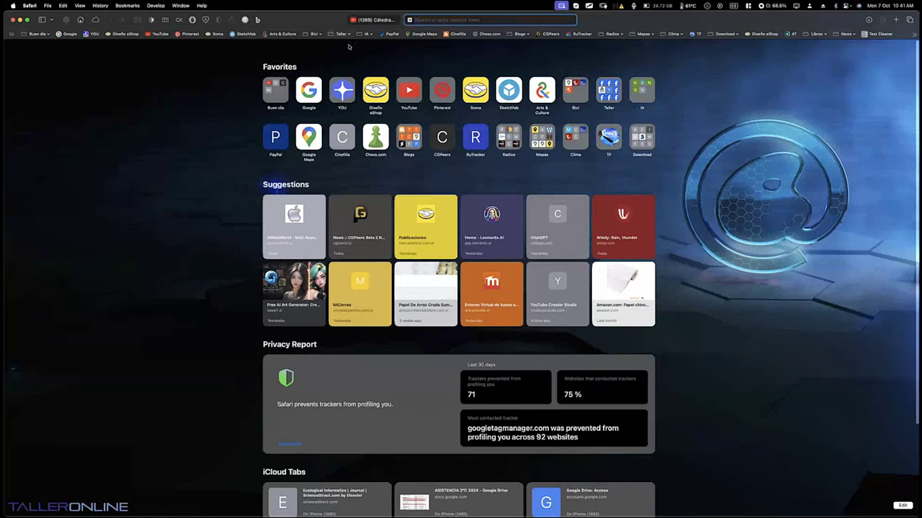
left_click(308, 90)
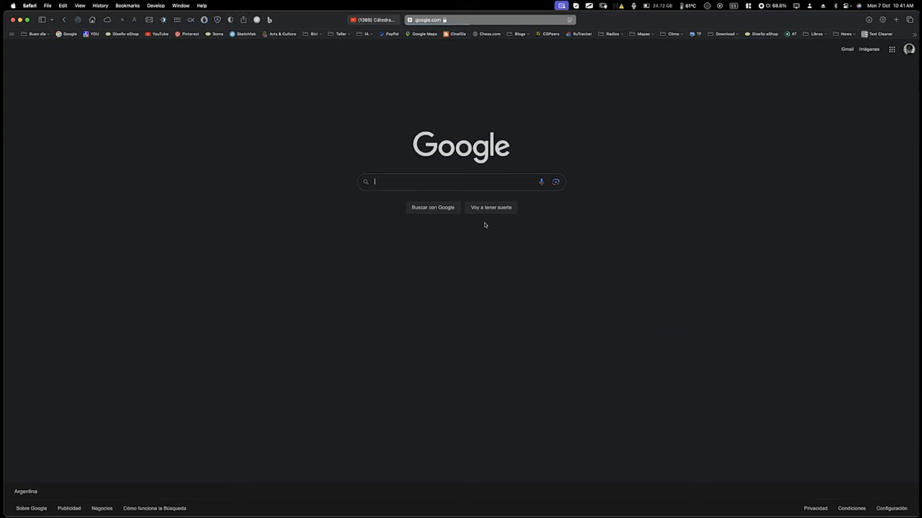
type("caustics 3d")
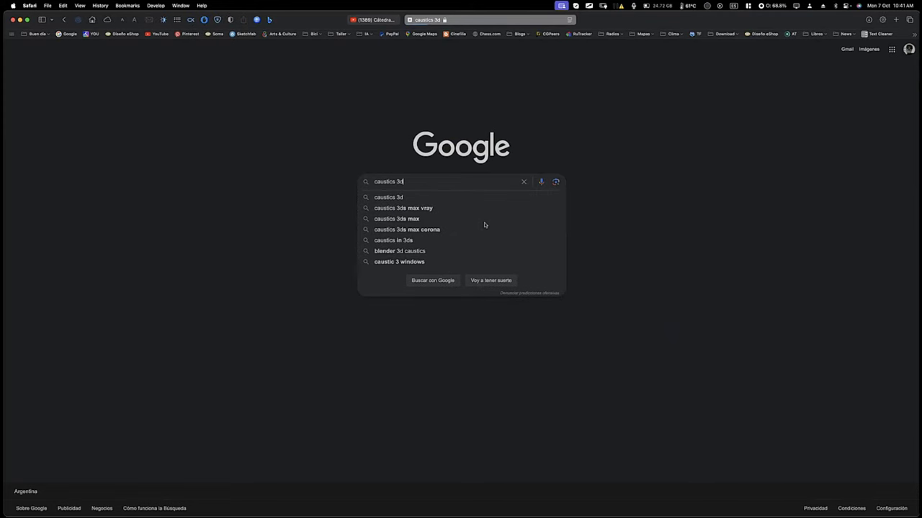
key("Return")
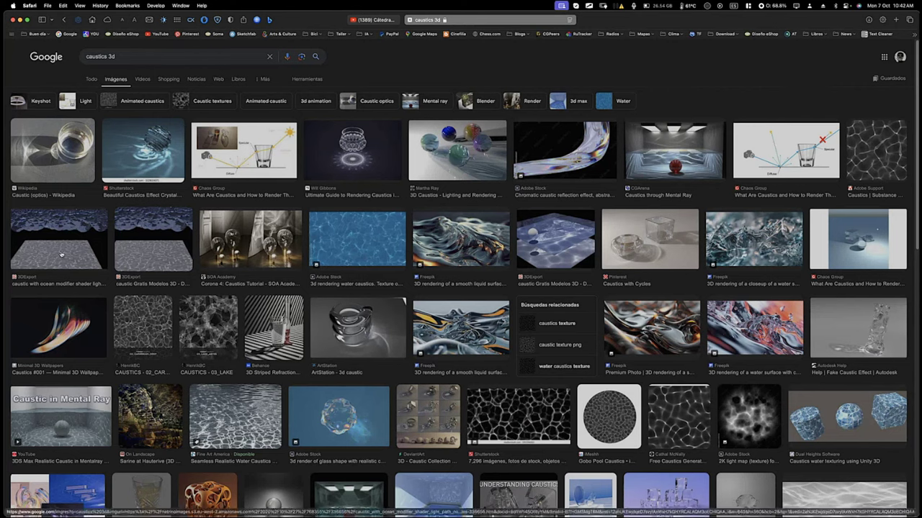
Preview several caustic image results, settling on the 3DExport ocean caustic image.
left_click(52, 152)
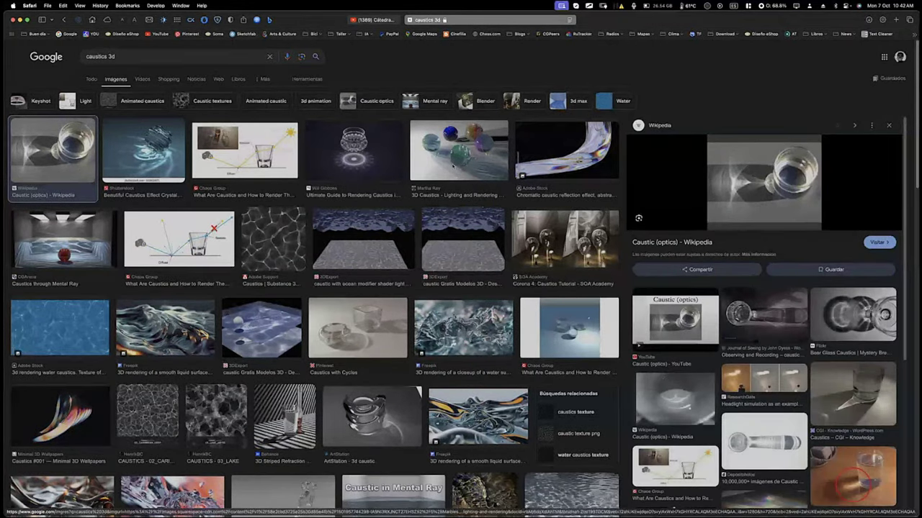
left_click(453, 165)
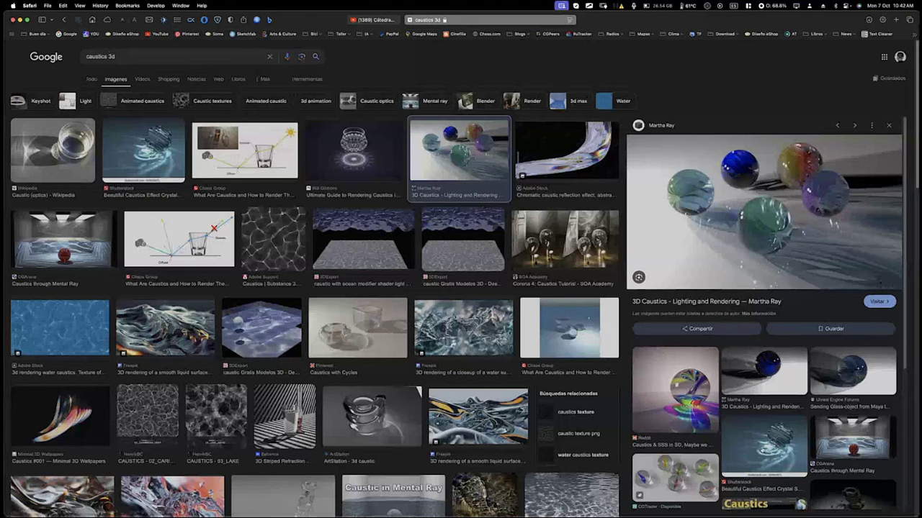
left_click(355, 157)
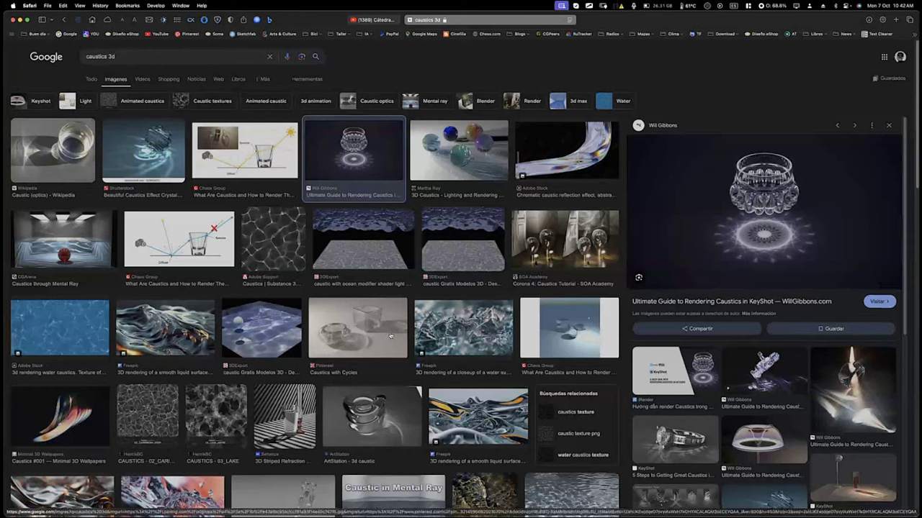
left_click(390, 336)
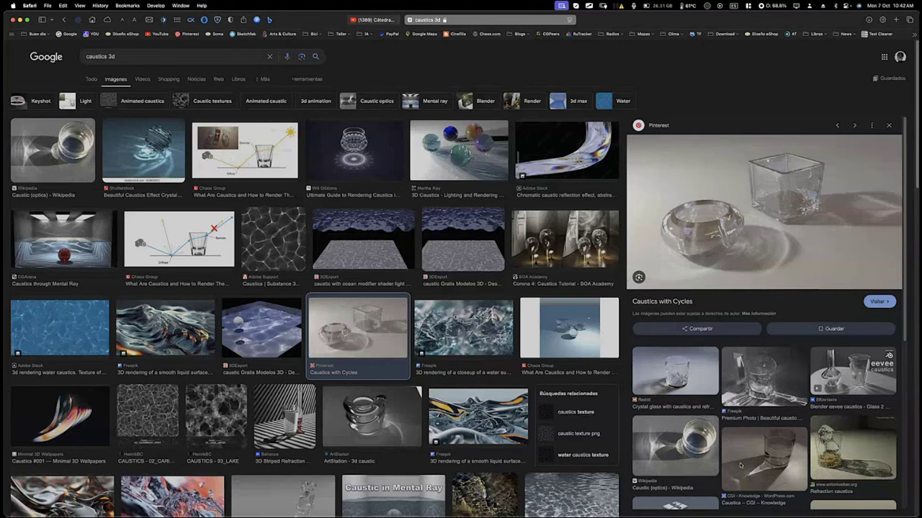
left_click(784, 473)
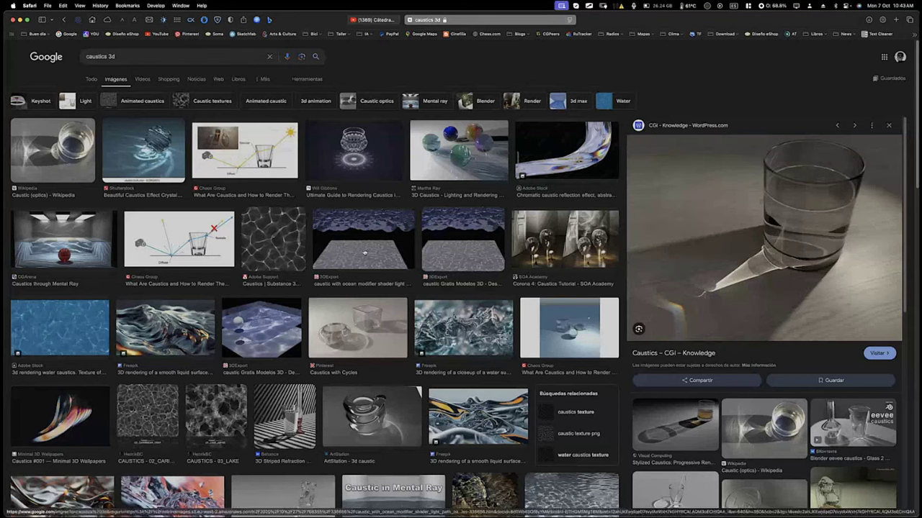
left_click(365, 253)
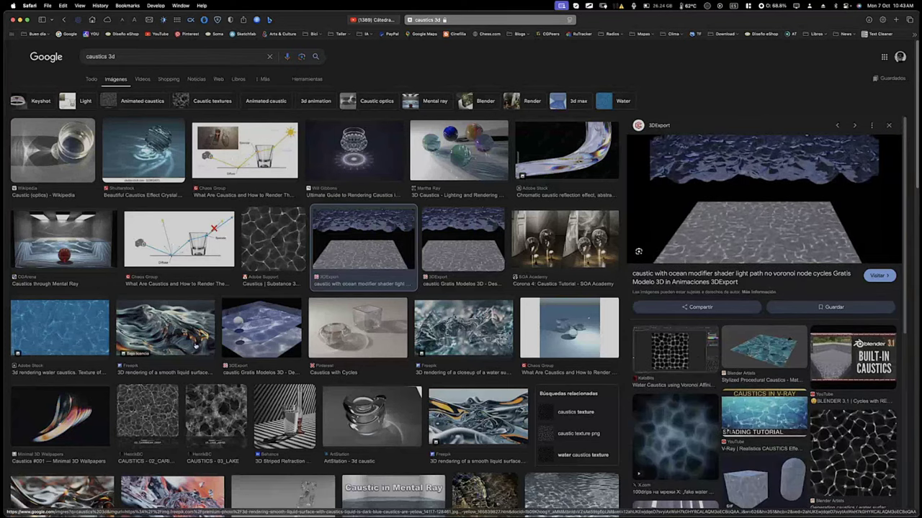
left_click(268, 252)
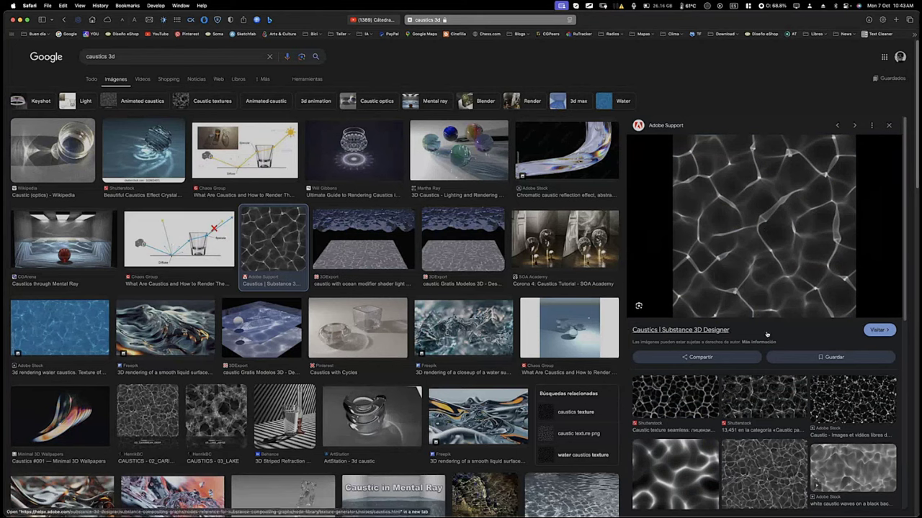
left_click(395, 250)
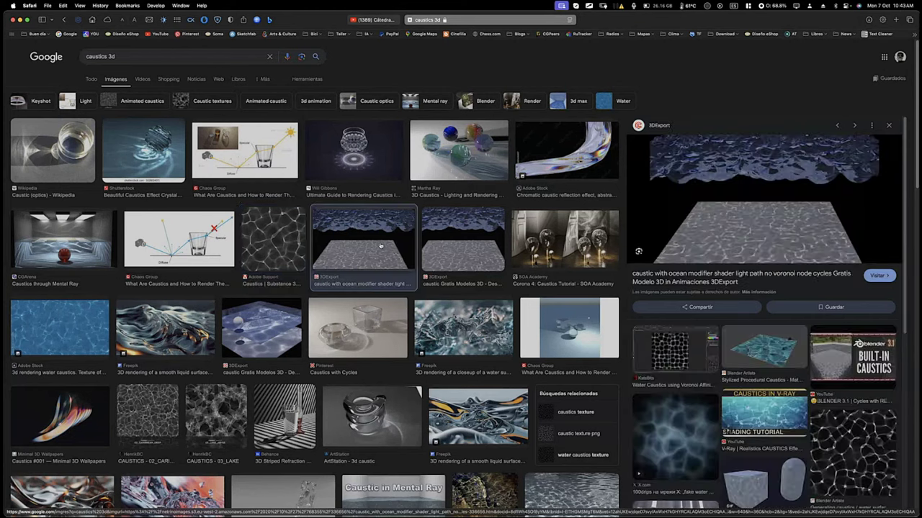
right_click(764, 194)
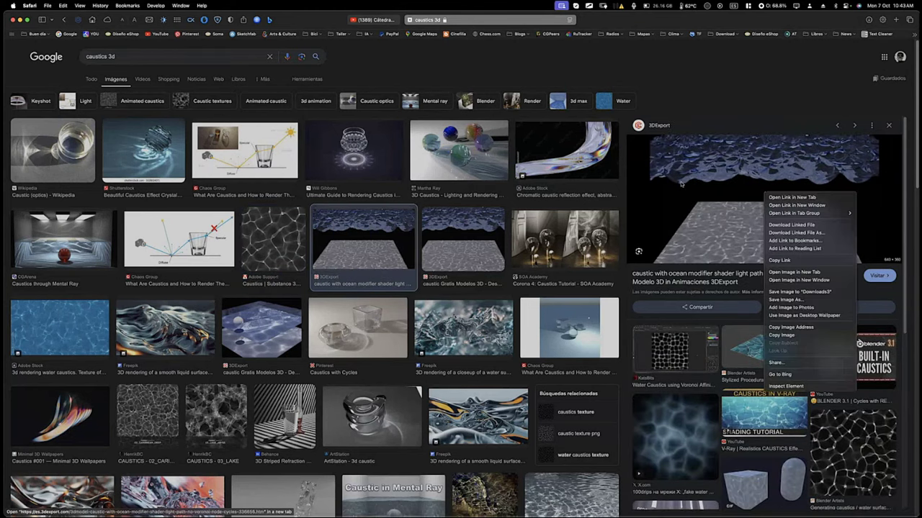
Dismiss the image menu and enlarge the 3DExport ocean caustic image.
left_click(730, 138)
scroll(746, 181, "up", 5, "ctrl")
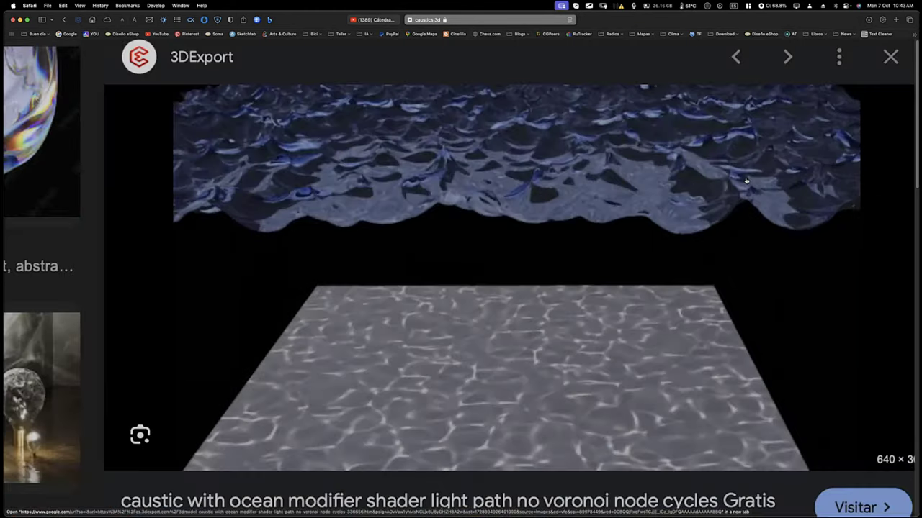
scroll(468, 165, "right", 2)
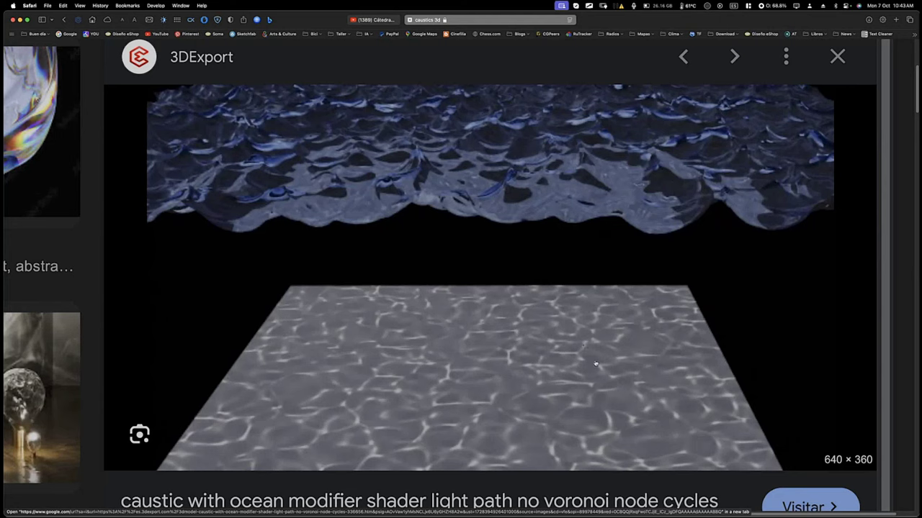
Sketch light rays refracting through the water surface onto the caustic floor, then stop annotating.
key("ctrl+alt+a")
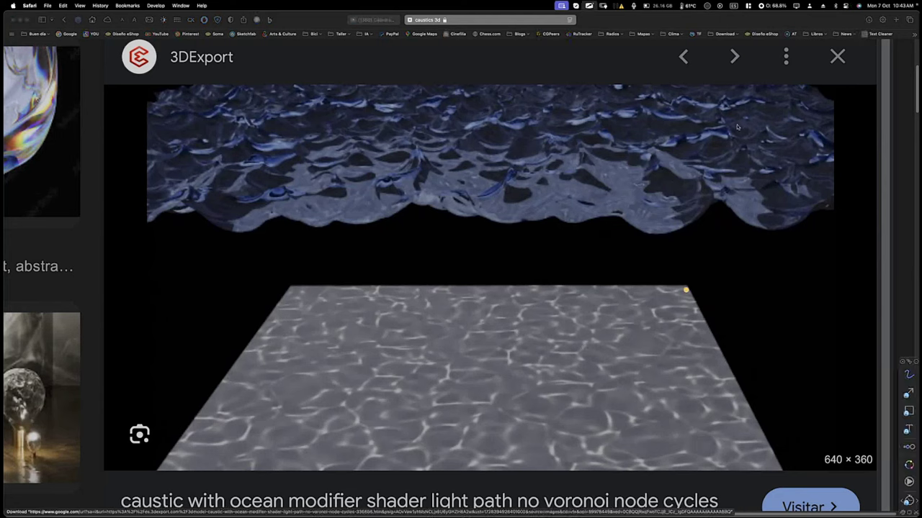
left_click_drag(736, 127, 627, 392)
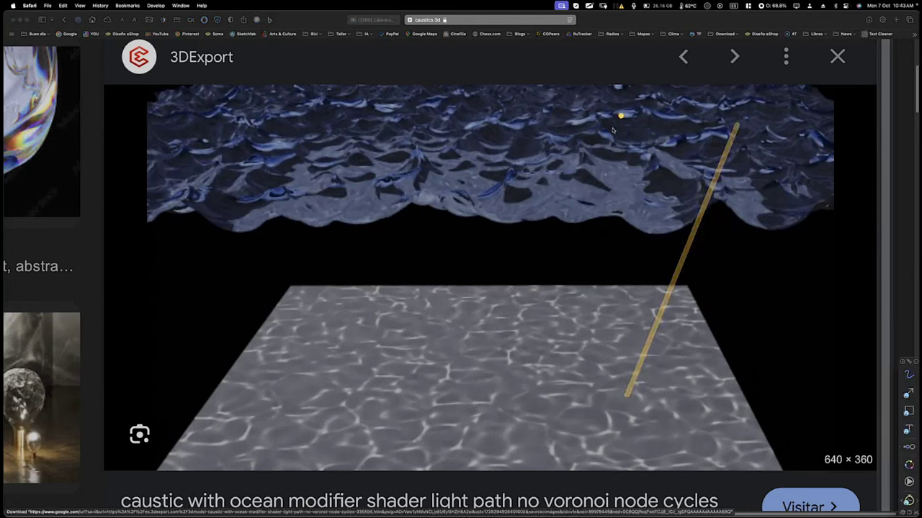
left_click_drag(613, 130, 530, 354)
left_click_drag(531, 128, 432, 360)
left_click_drag(468, 154, 482, 399)
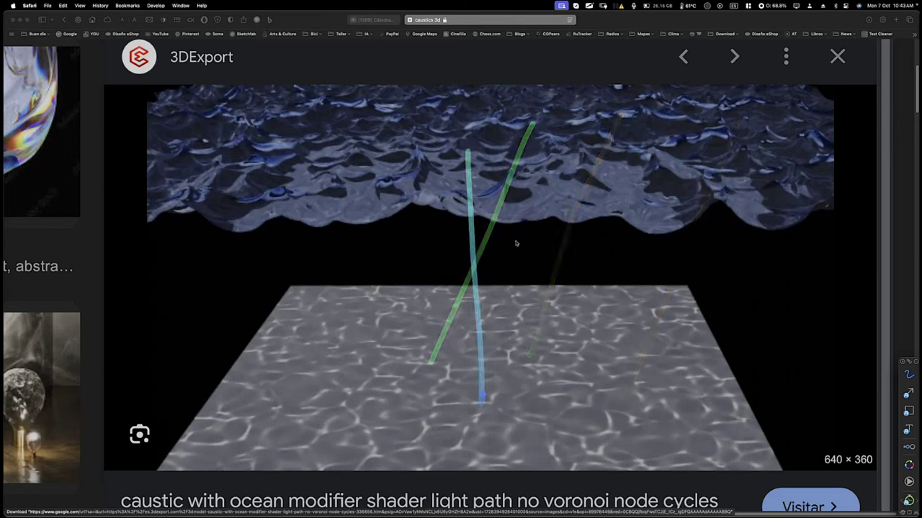
left_click_drag(536, 149, 443, 300)
left_click_drag(396, 184, 414, 397)
left_click_drag(360, 160, 273, 313)
left_click_drag(276, 98, 308, 267)
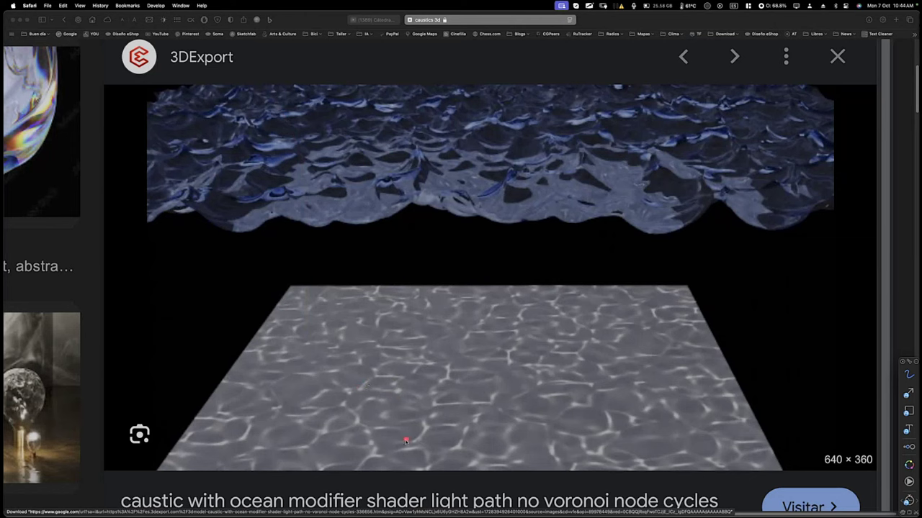
left_click_drag(567, 413, 600, 423)
key("Escape")
Preview the SOA Academy Corona caustics image, close the full-screen viewer, and return to Blender.
scroll(576, 354, "down", 5, "ctrl")
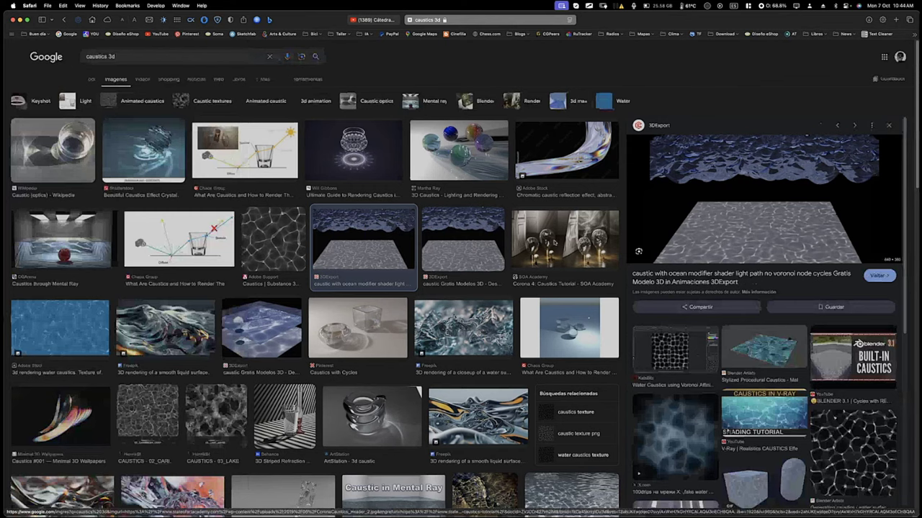
left_click(579, 243)
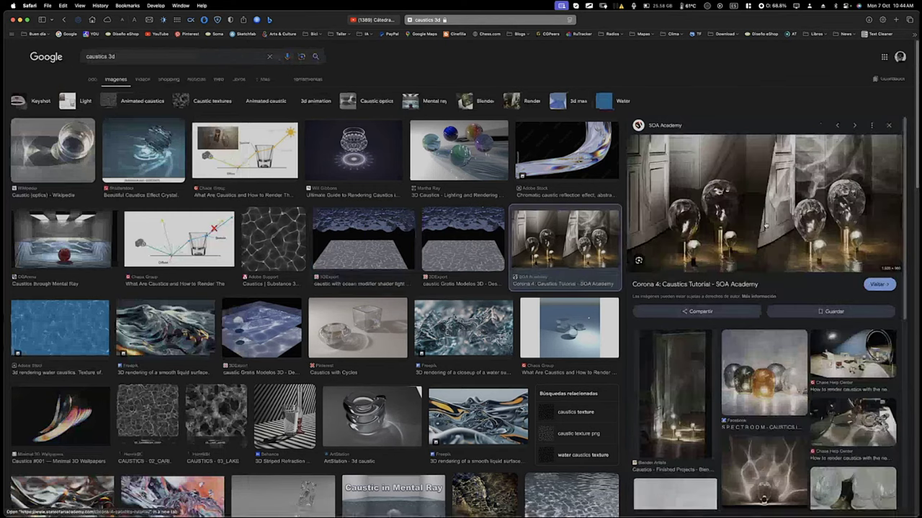
scroll(765, 226, "up", 5, "ctrl")
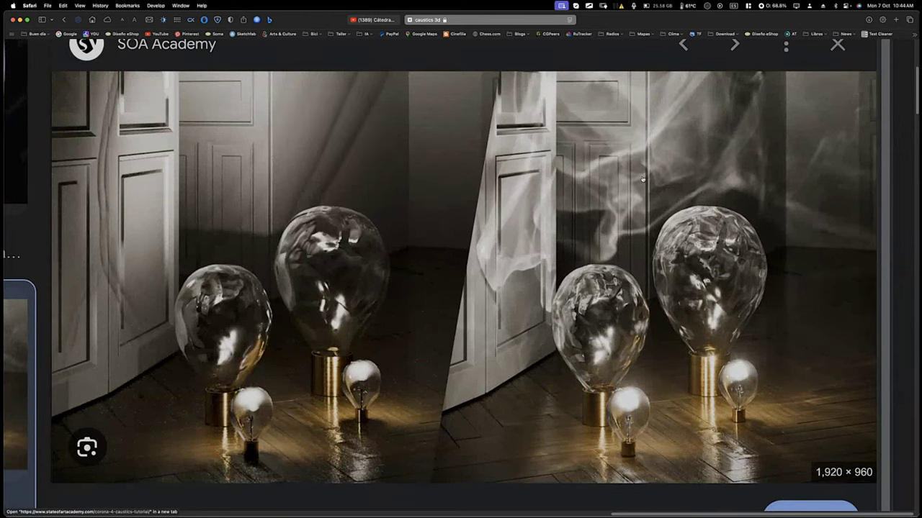
key("Escape")
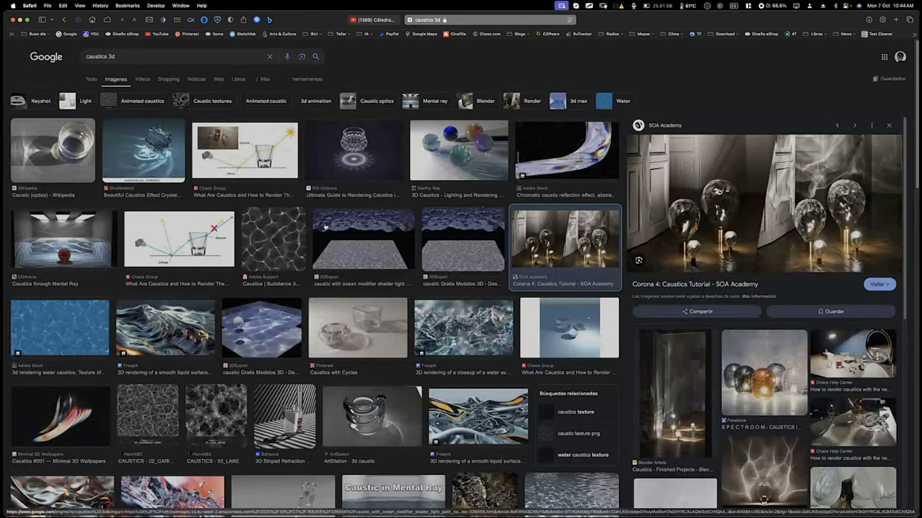
key("super+Tab")
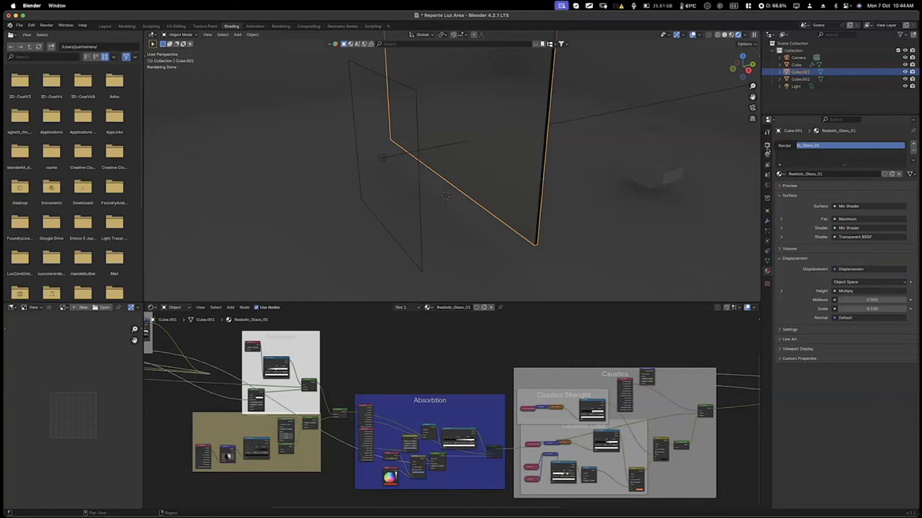
Finish editing the material name and look around the Realistic_Glass_01 node tree.
key("Return")
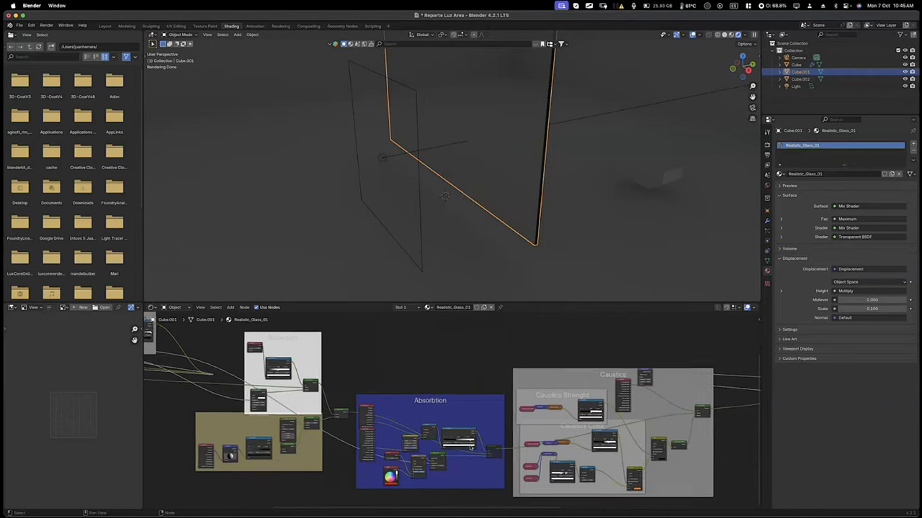
scroll(468, 417, "down", 4)
scroll(608, 378, "right", 5)
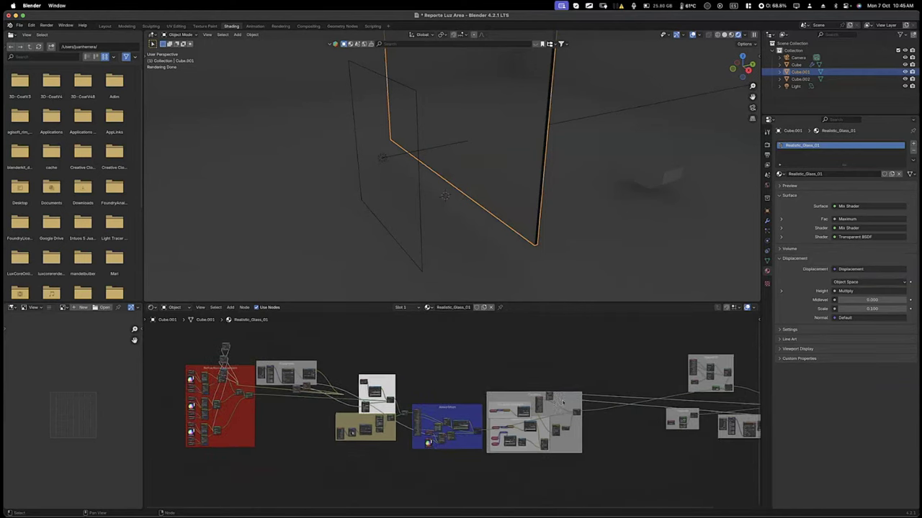
scroll(608, 379, "up", 1)
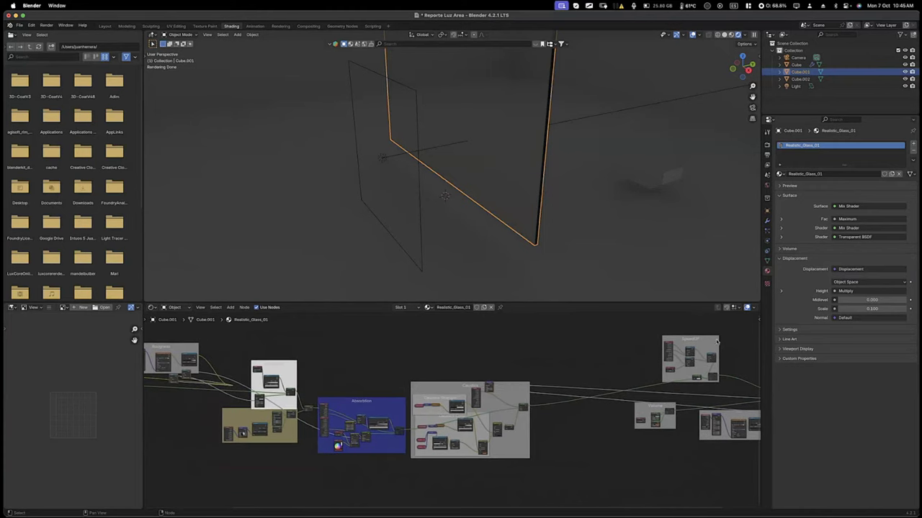
scroll(693, 375, "right", 2)
scroll(692, 375, "right", 5)
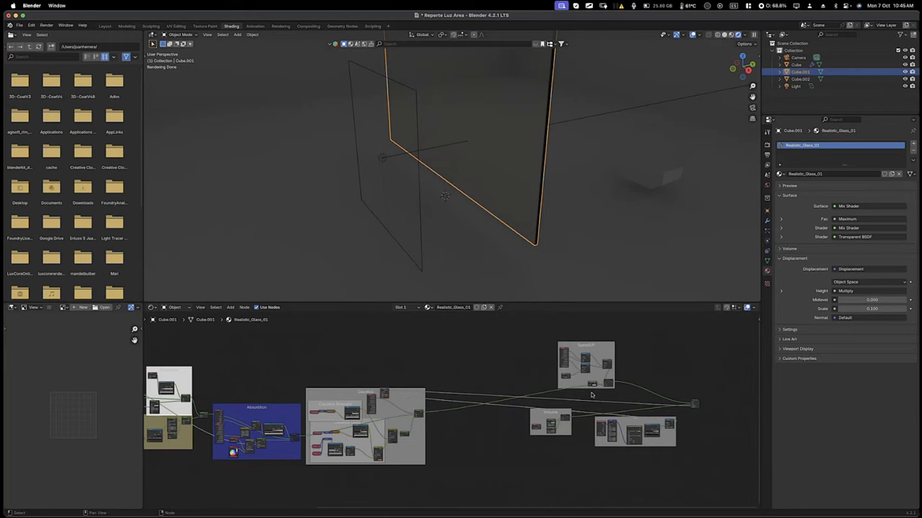
scroll(588, 396, "left", 8)
scroll(589, 396, "down", 1)
scroll(587, 396, "left", 2)
scroll(587, 396, "down", 1)
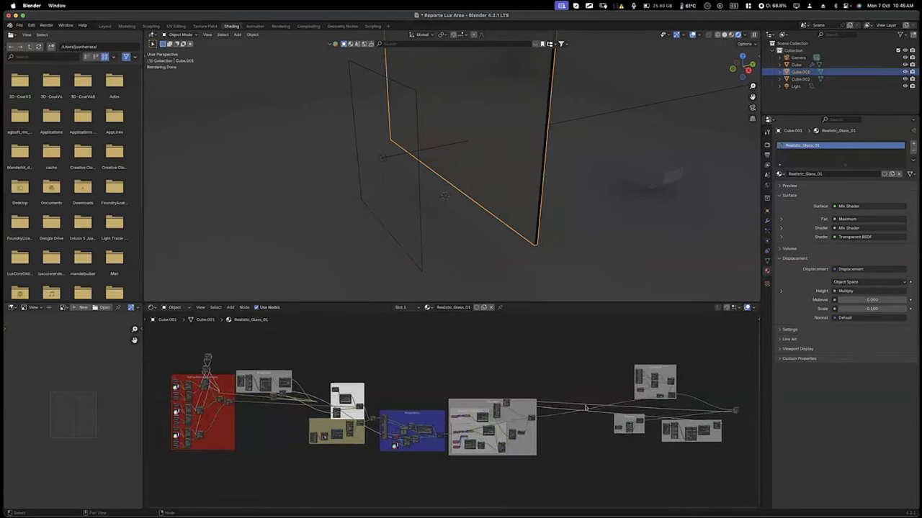
Select Cube.002 to view its glass nodes, then select and expand the area light.
left_click(654, 172)
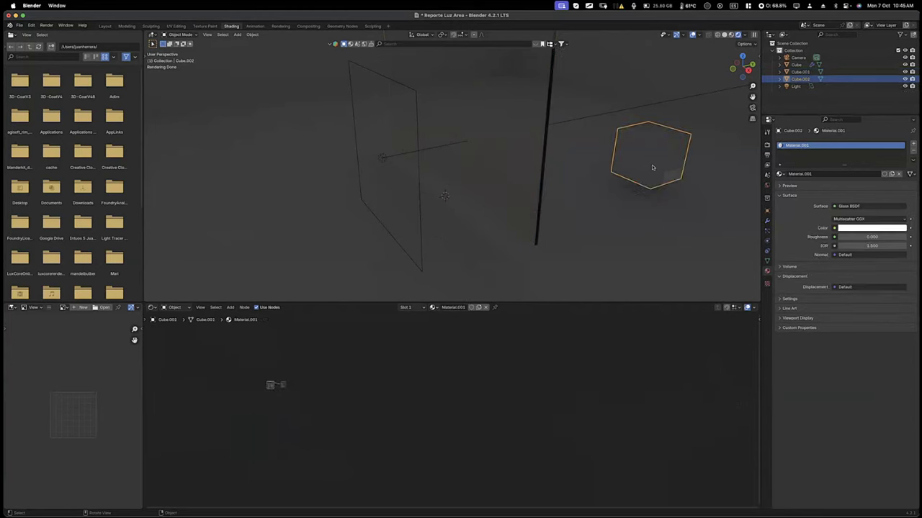
middle_click_drag(205, 392, 288, 397)
scroll(344, 389, "up", 2)
scroll(344, 389, "up", 5)
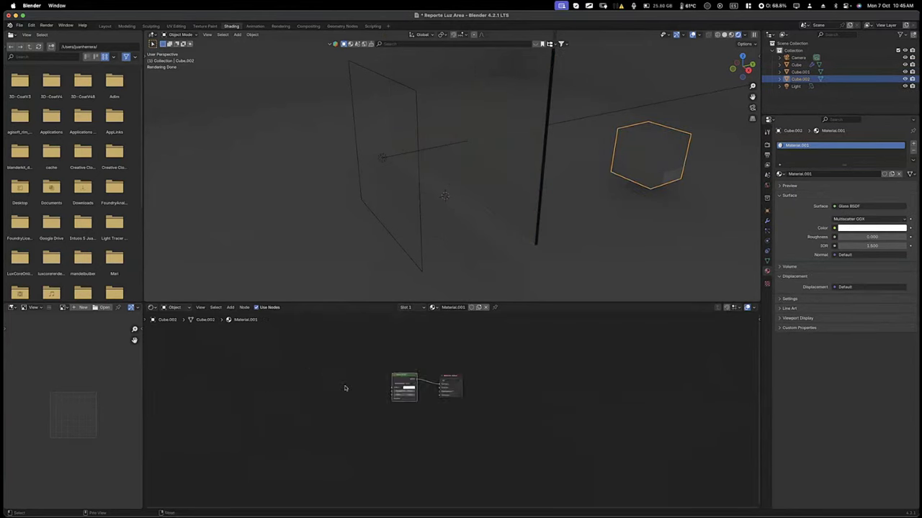
scroll(353, 365, "up", 1)
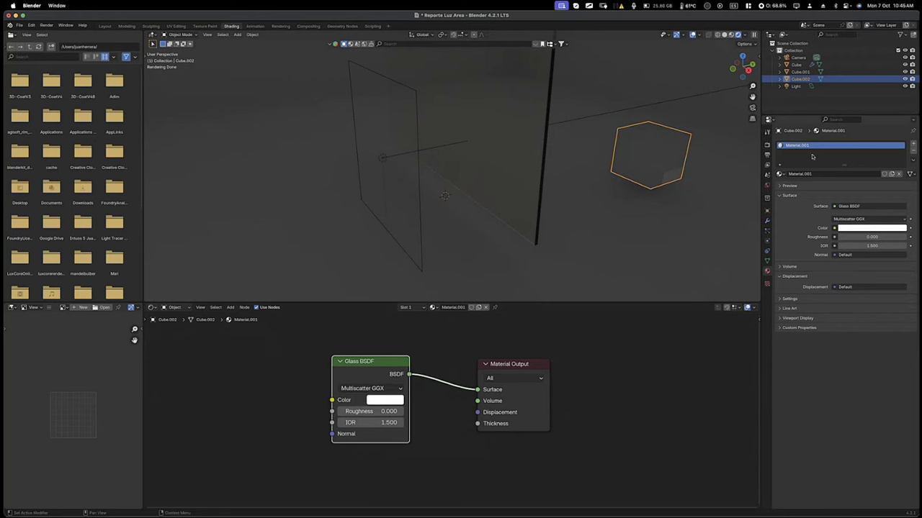
left_click(793, 87)
left_click(781, 87)
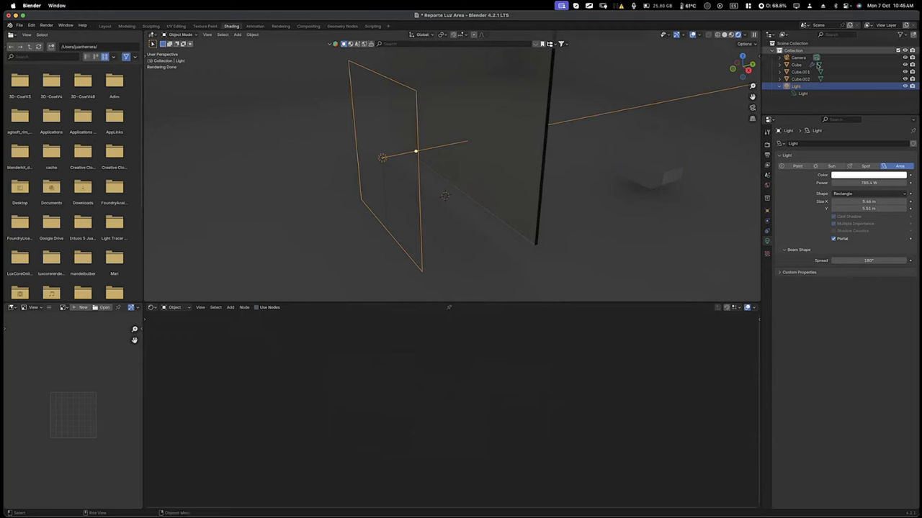
Select the light's data in the Outliner and switch to the Layout workspace.
left_click(805, 94)
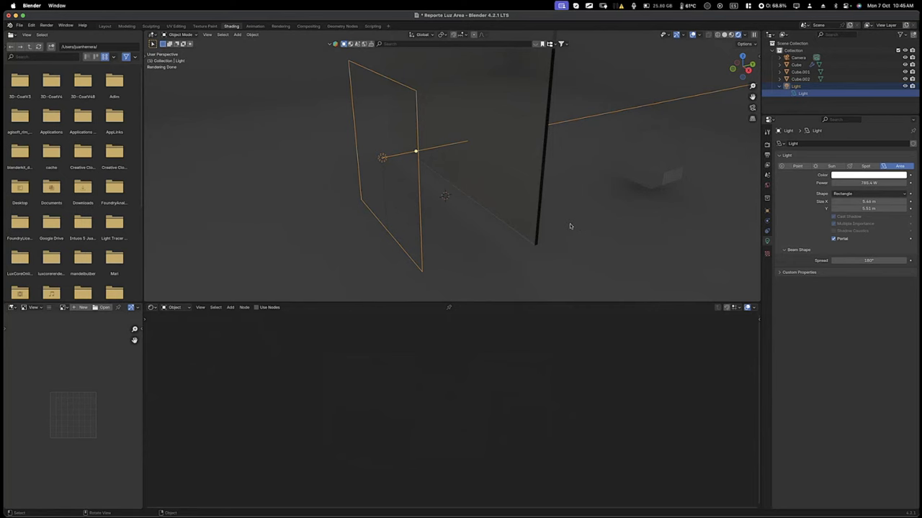
left_click(106, 26)
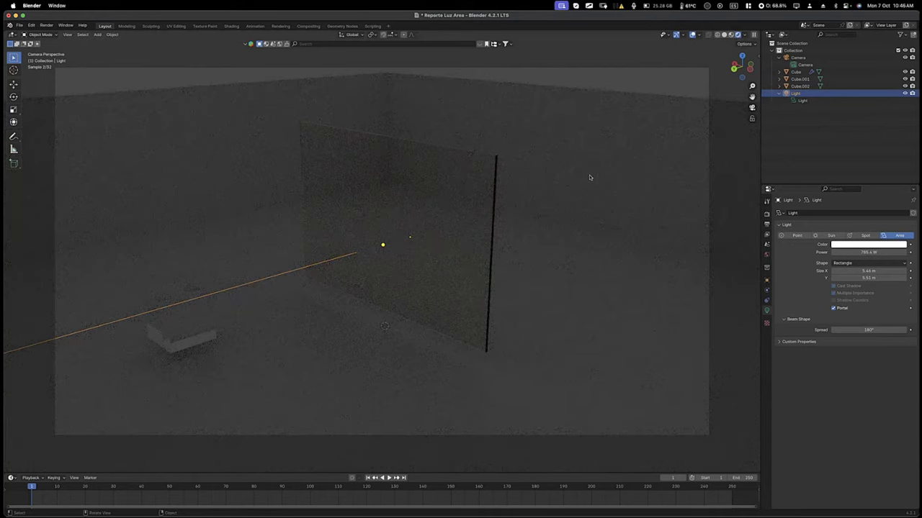
Try EEVEE as the render engine in Render properties, then switch back to Cycles.
left_click(766, 214)
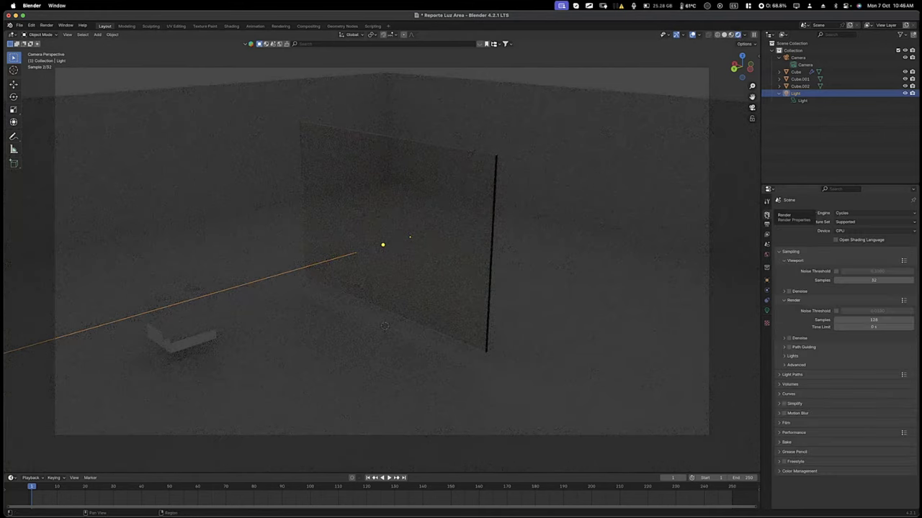
left_click(842, 213)
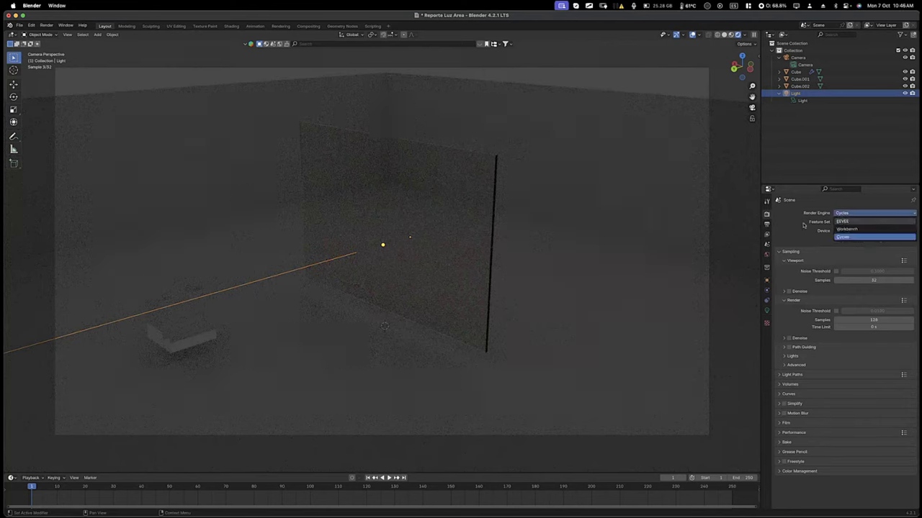
key("Up")
key("Up")
key("Return")
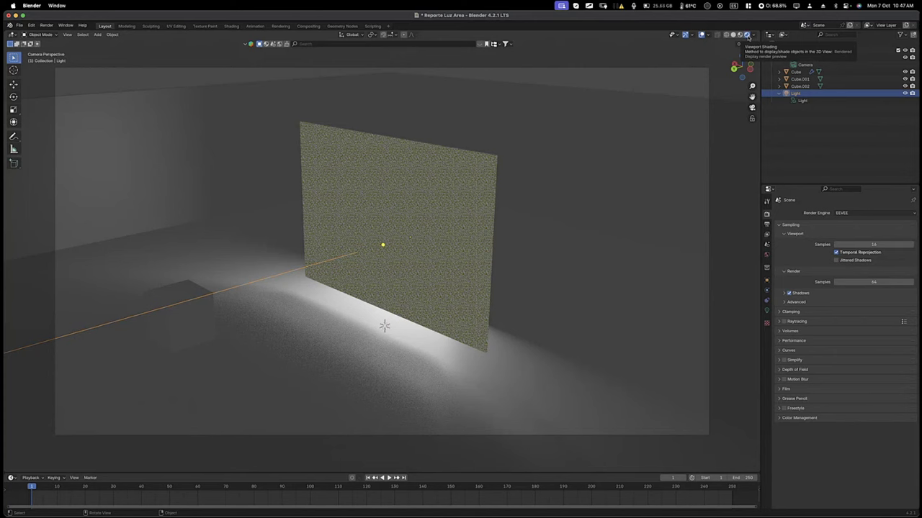
left_click(849, 214)
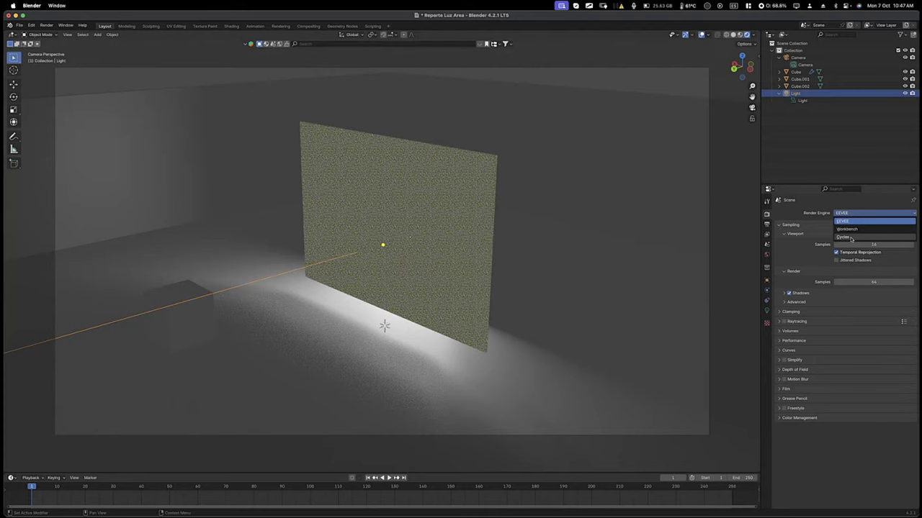
left_click(853, 238)
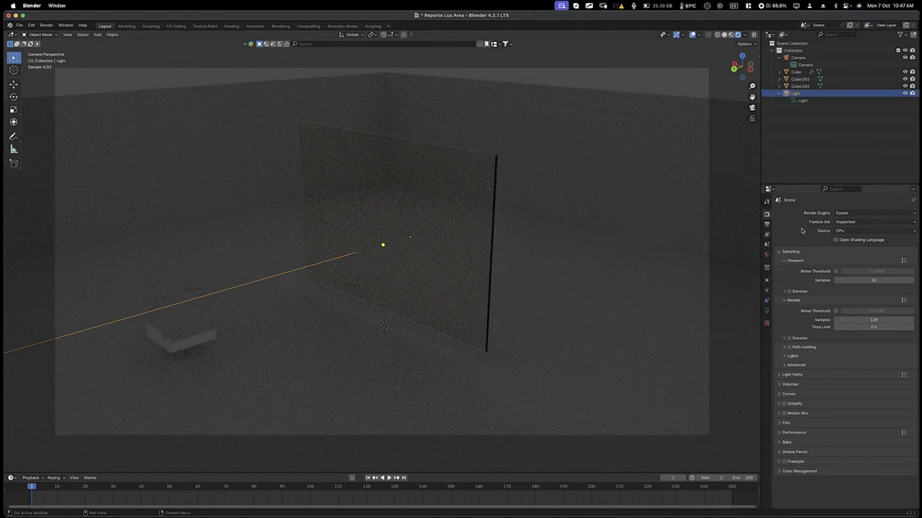
Raise the area light's power from 785.4 W to 2222 W.
left_click(804, 101)
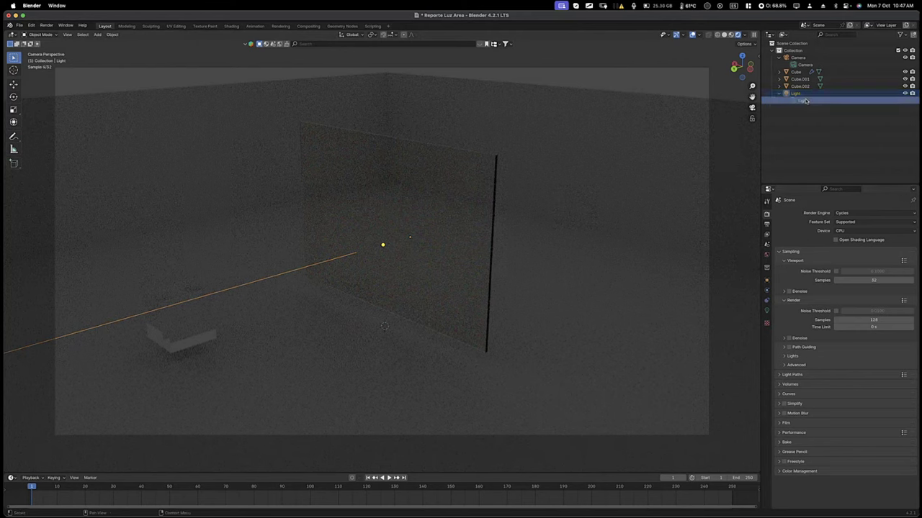
left_click(766, 310)
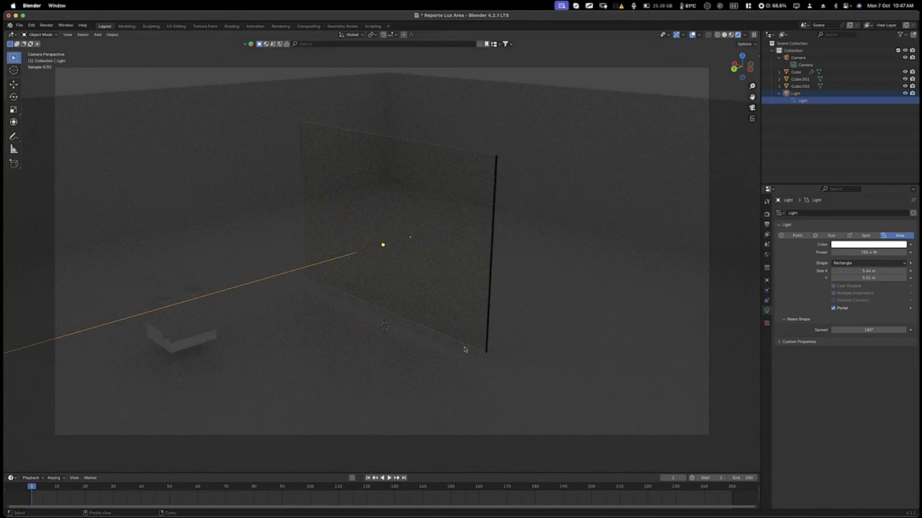
left_click(860, 252)
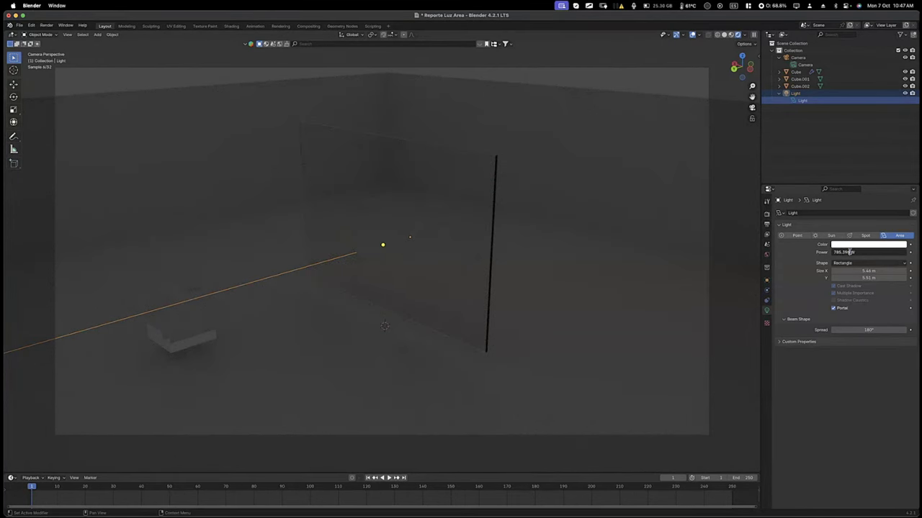
key("shift+Home")
type("2222")
key("Tab")
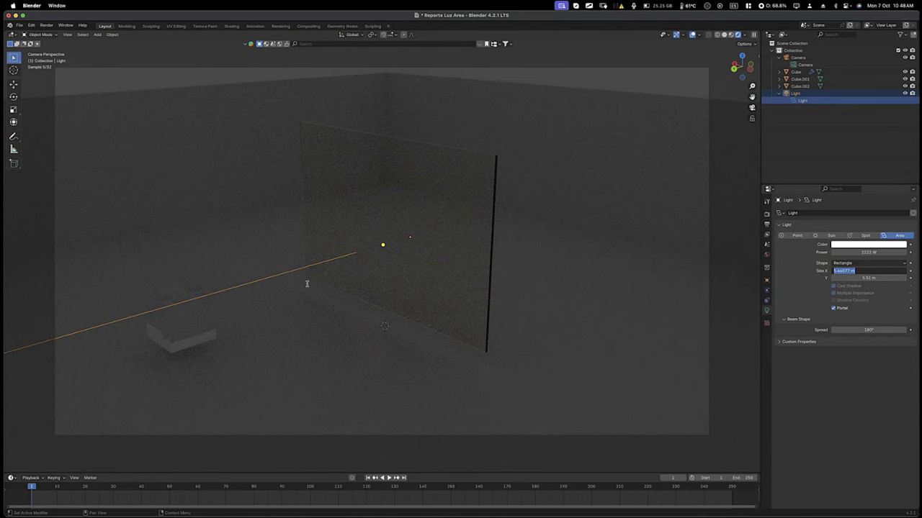
Set the area light's power to 20000 W and switch off its Portal option.
left_click(860, 252)
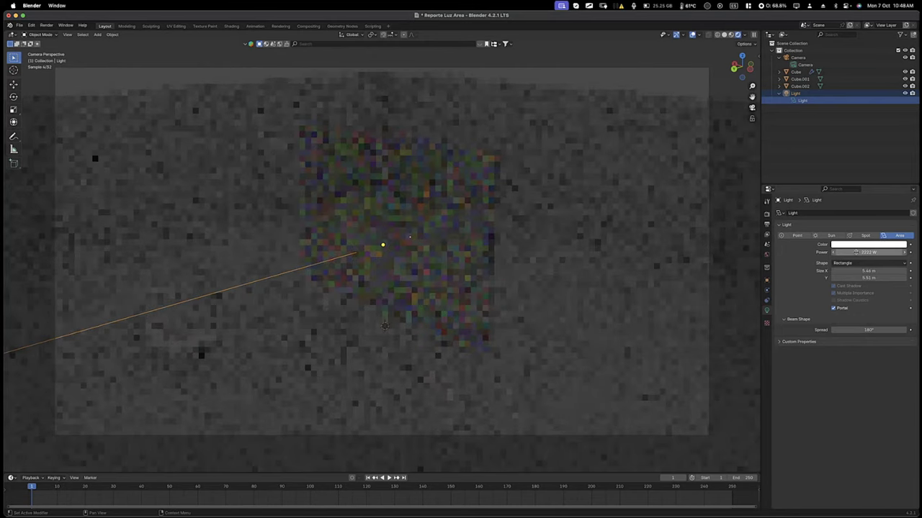
left_click(855, 252)
left_click_drag(856, 252, 806, 254)
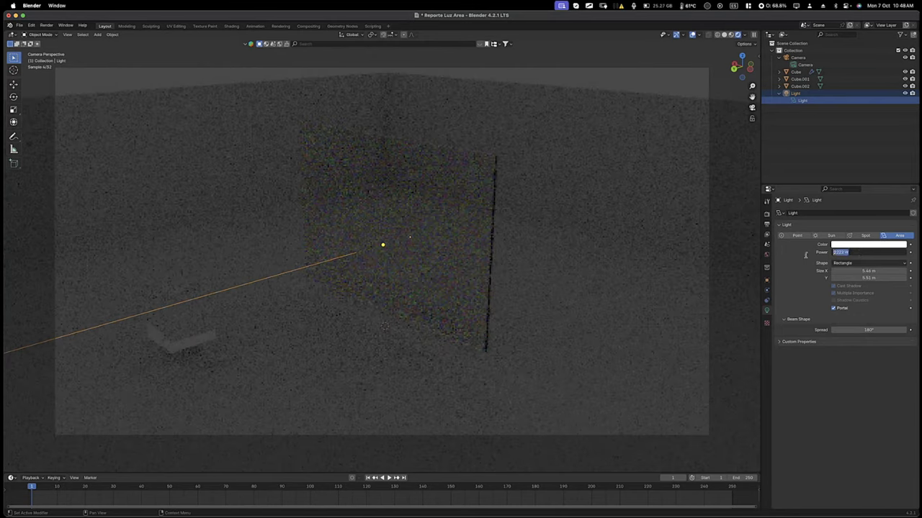
type("20000")
key("Tab")
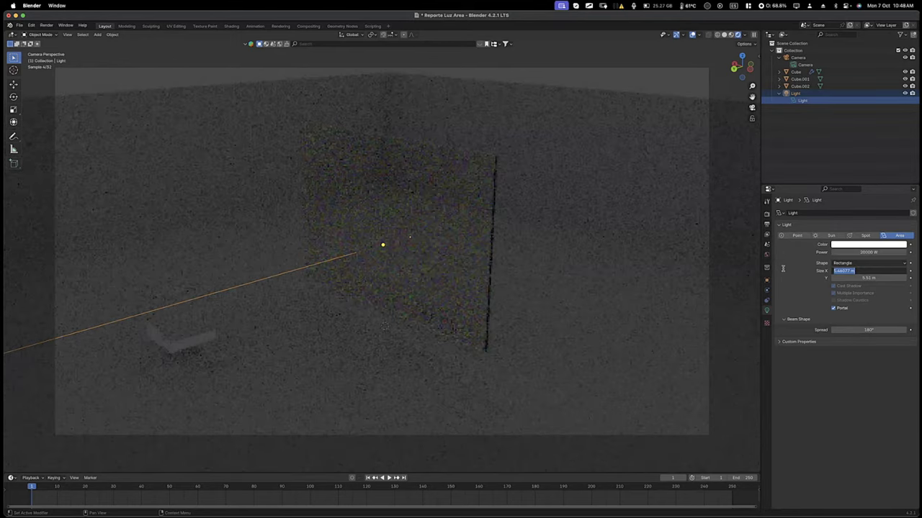
left_click(834, 309)
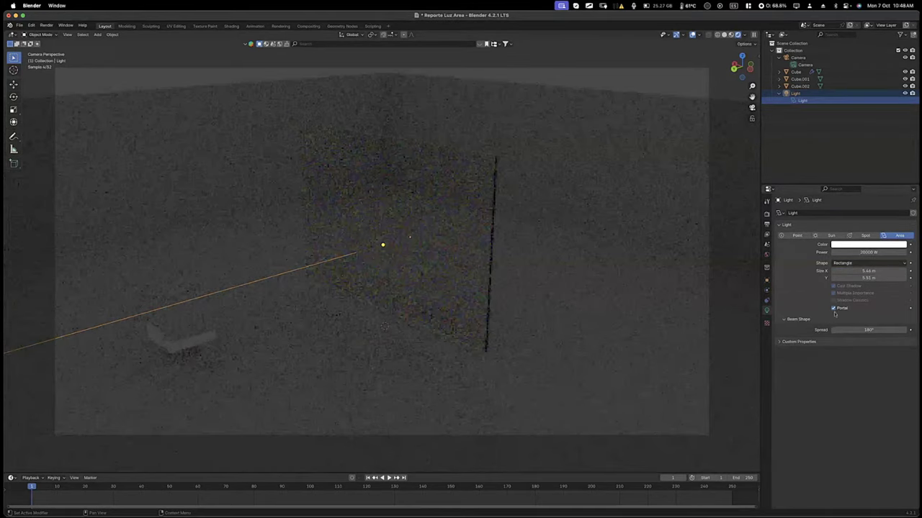
left_click(834, 308)
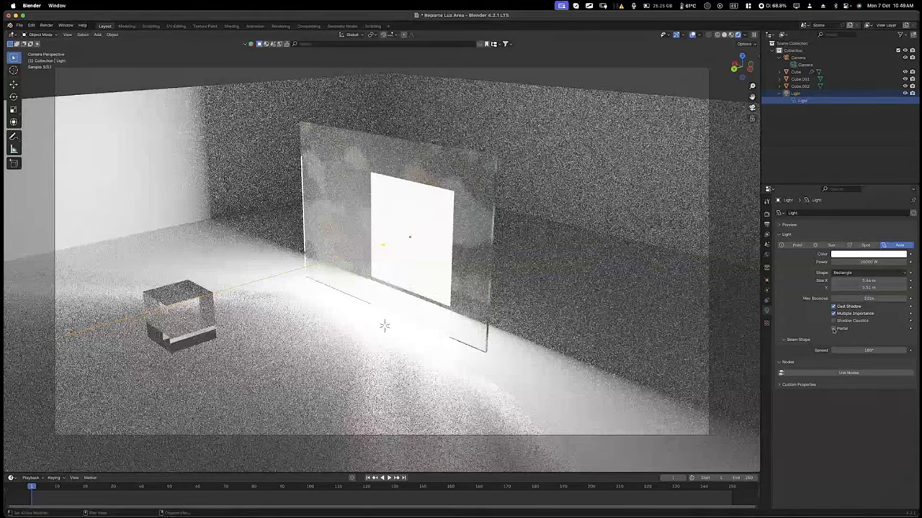
Enable Portal on the area light, darkening the rendered room.
left_click(834, 329)
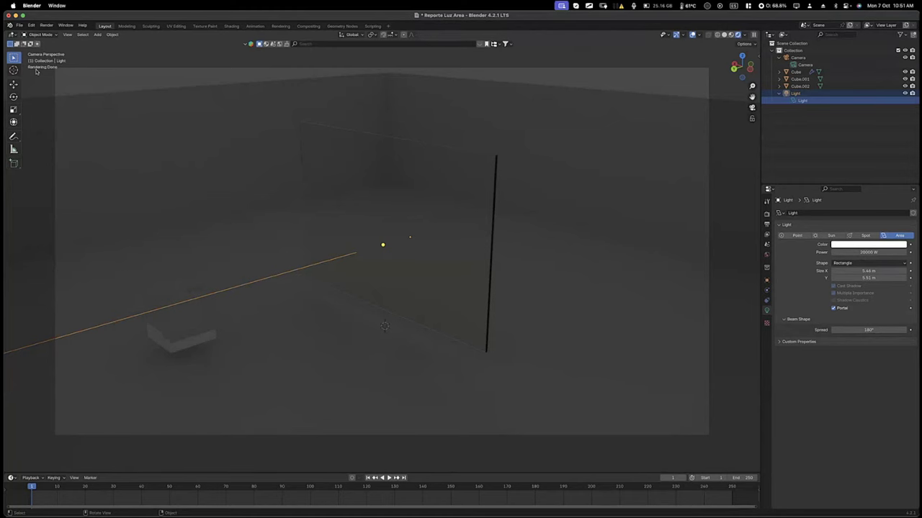
Switch to Finder and browse into the xamo folder inside Blender practices.
key("super+Tab")
left_click(480, 258)
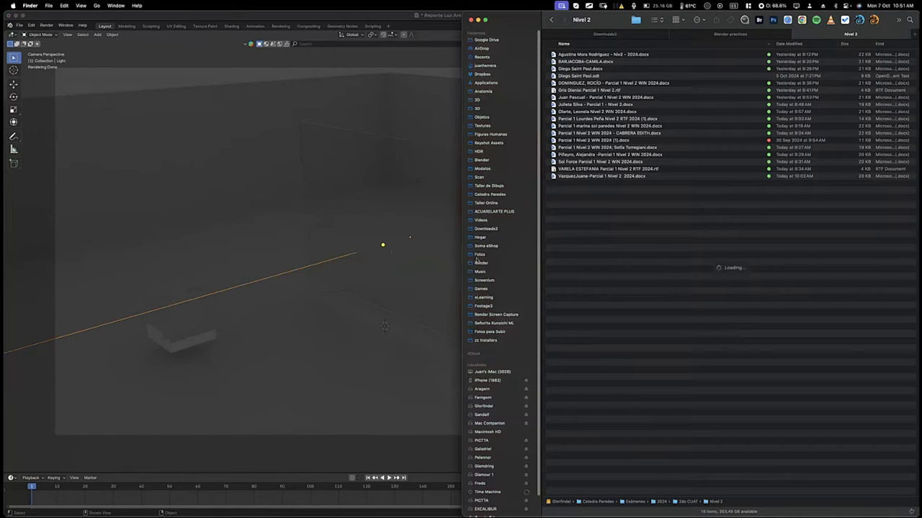
left_click(694, 36)
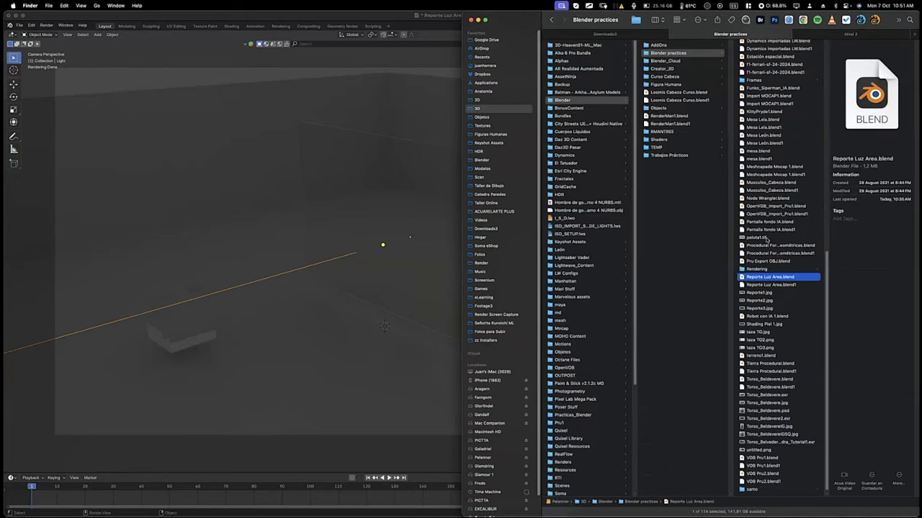
scroll(790, 398, "down", 1)
left_click(760, 489)
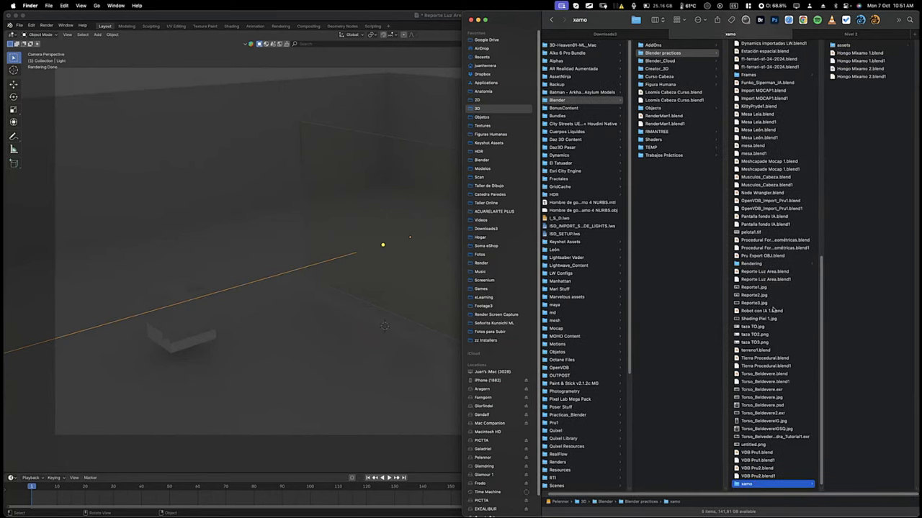
scroll(772, 309, "up", 2)
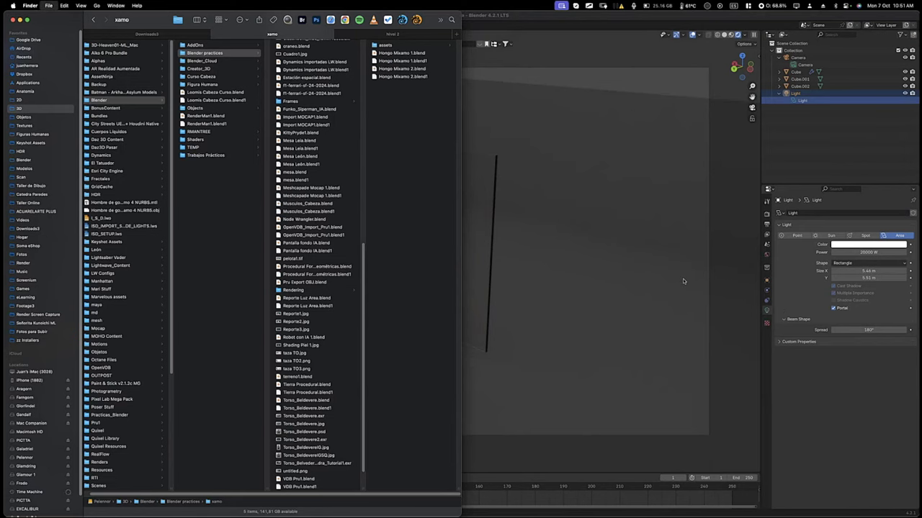
Open a new Finder tab on the Desktop and select the Kilombo folder.
key("super+t")
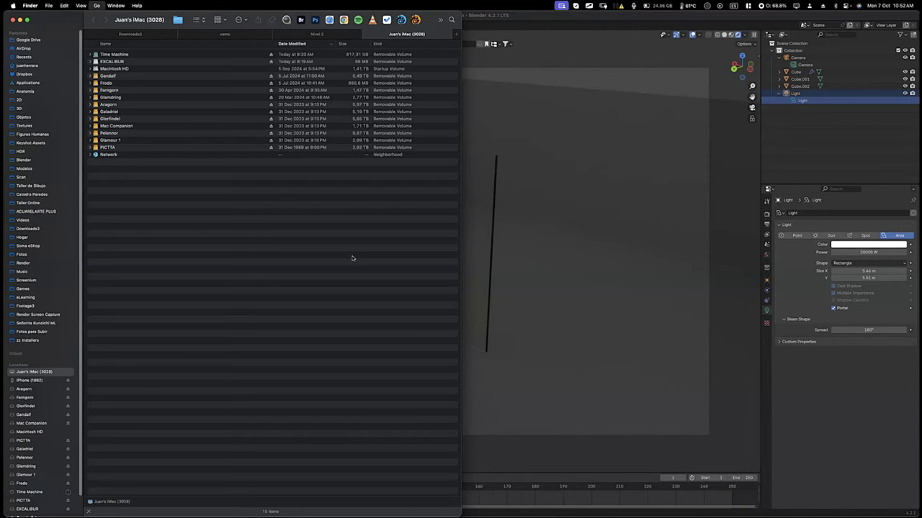
key("super+shift+d")
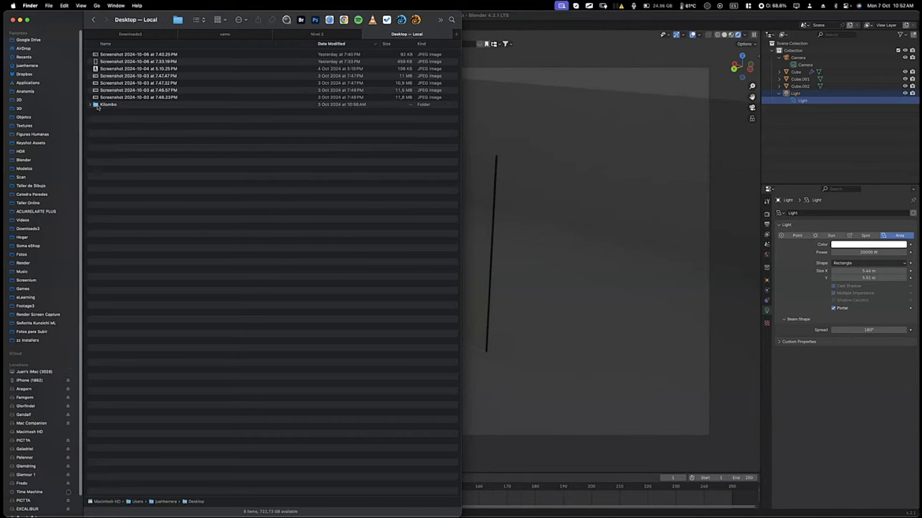
left_click(96, 105)
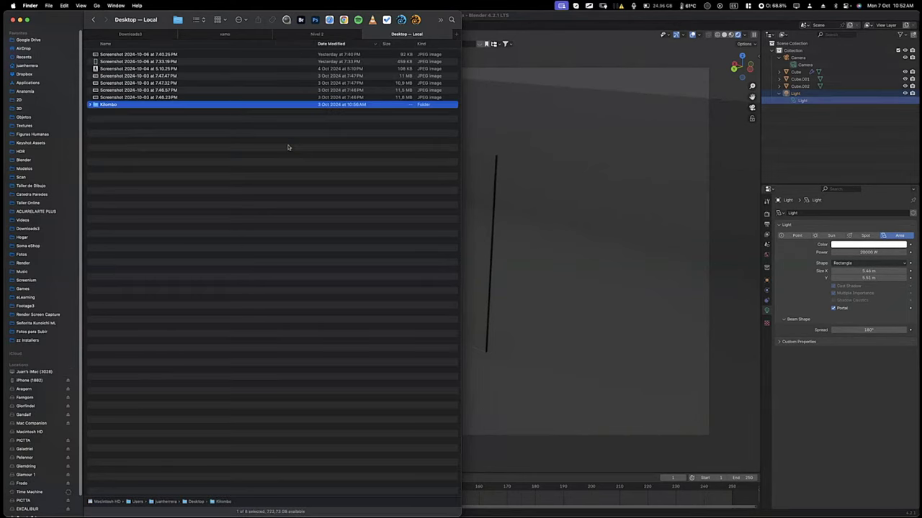
key("super+Tab")
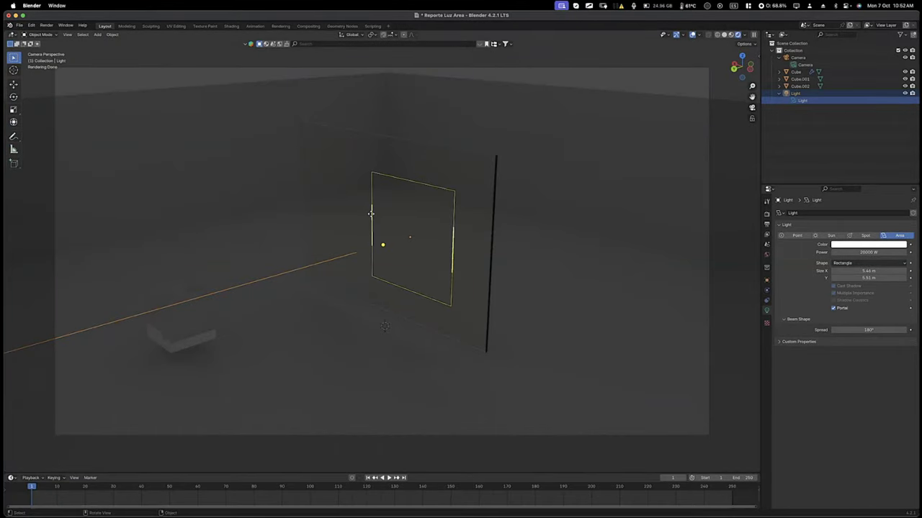
key("super+Tab")
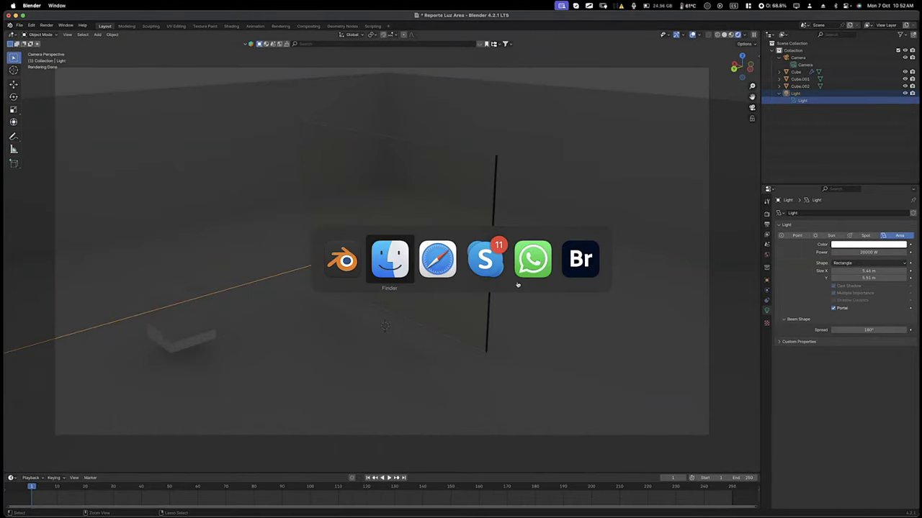
Search Launchpad for 'qui' and launch QuickTime Player.
left_click(397, 268)
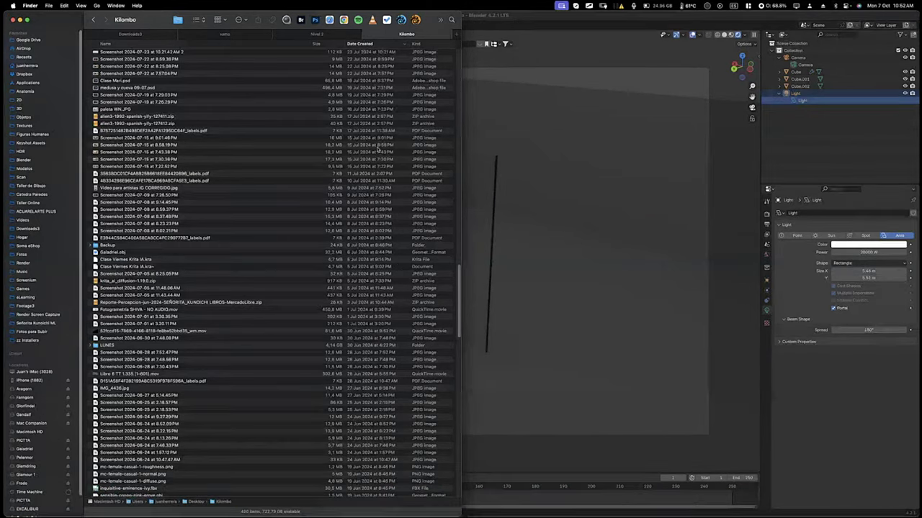
key("F4")
type("qu")
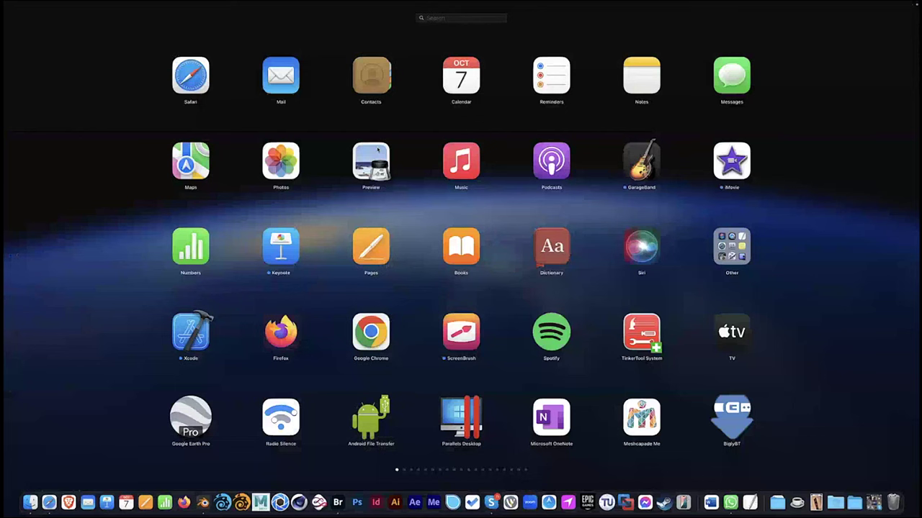
type("i")
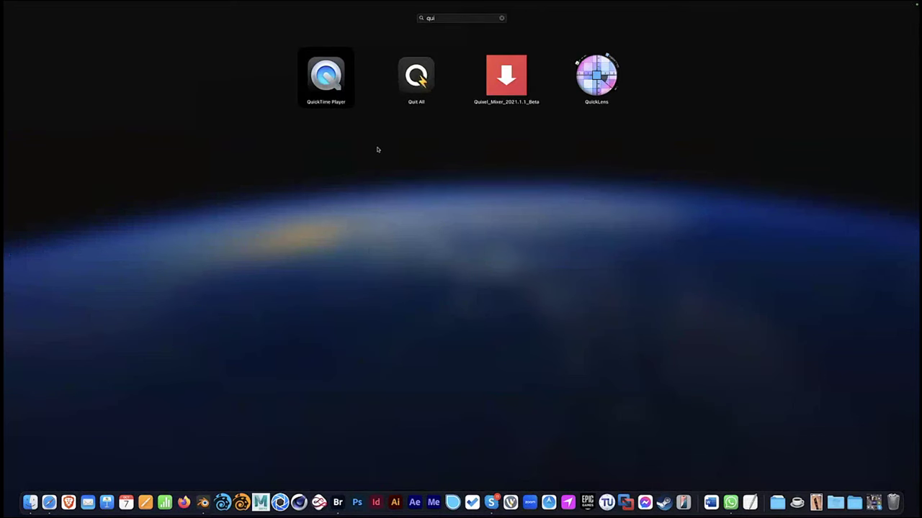
left_click(331, 83)
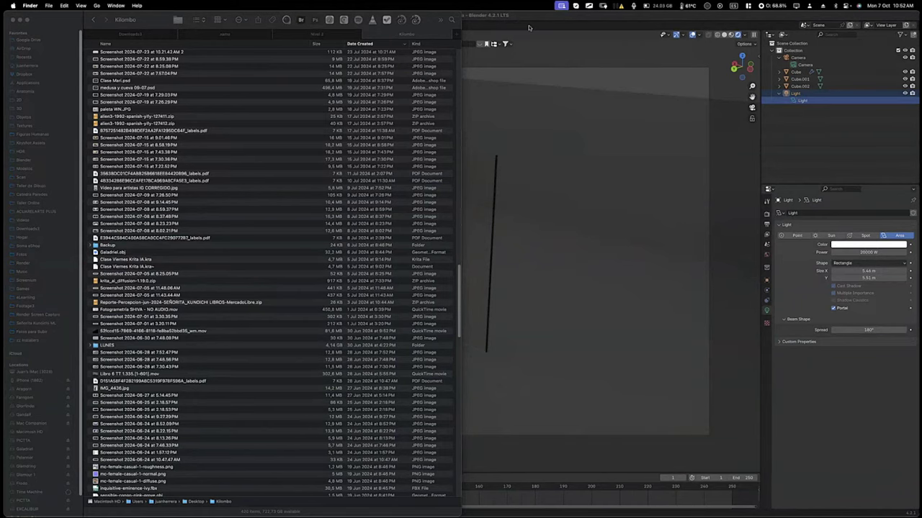
Open Hongo Mixamo 2.blend from recent files, answering the save prompt.
key("super+Tab")
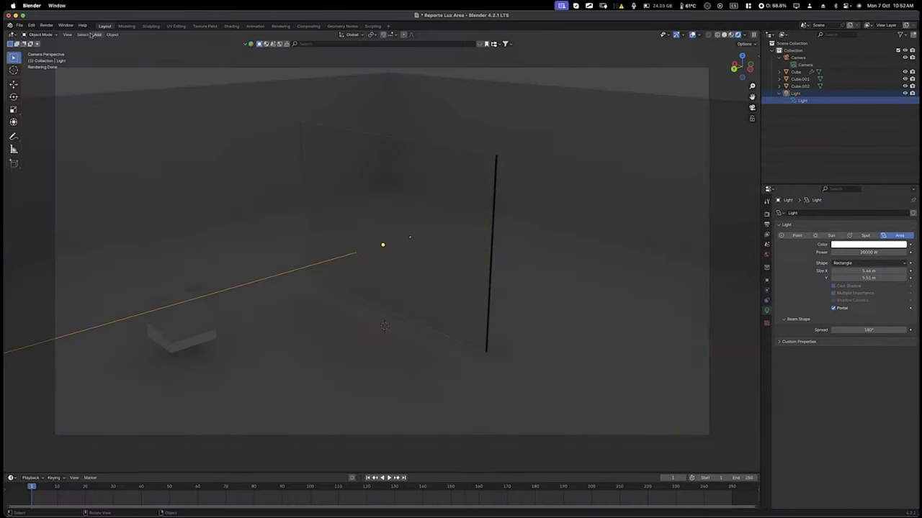
left_click(20, 26)
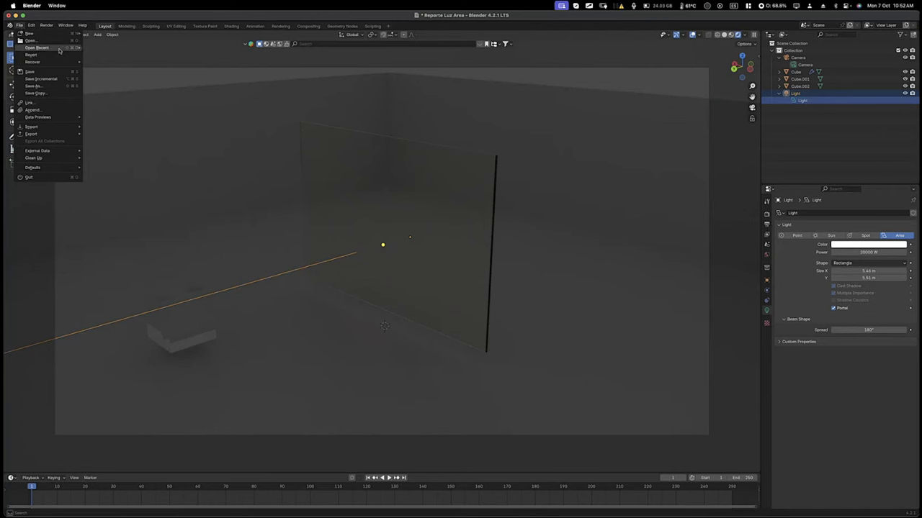
mouse_move(59, 51)
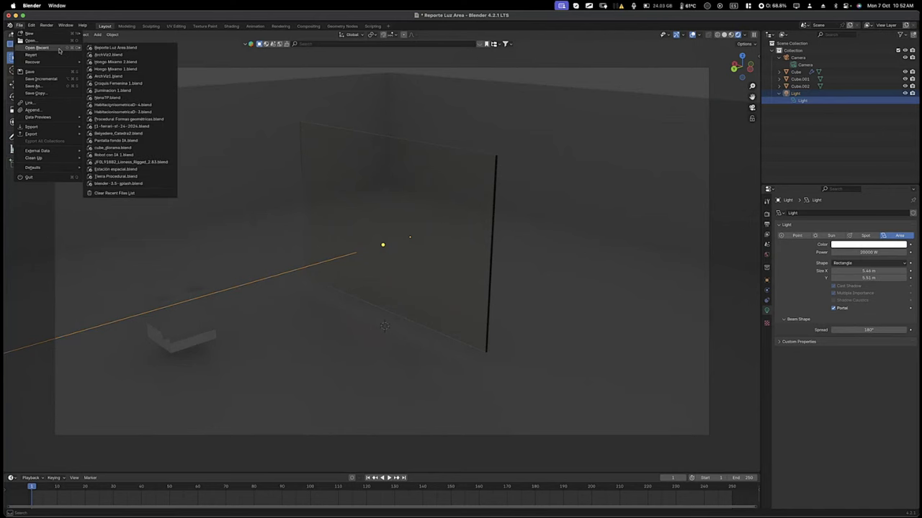
left_click(157, 62)
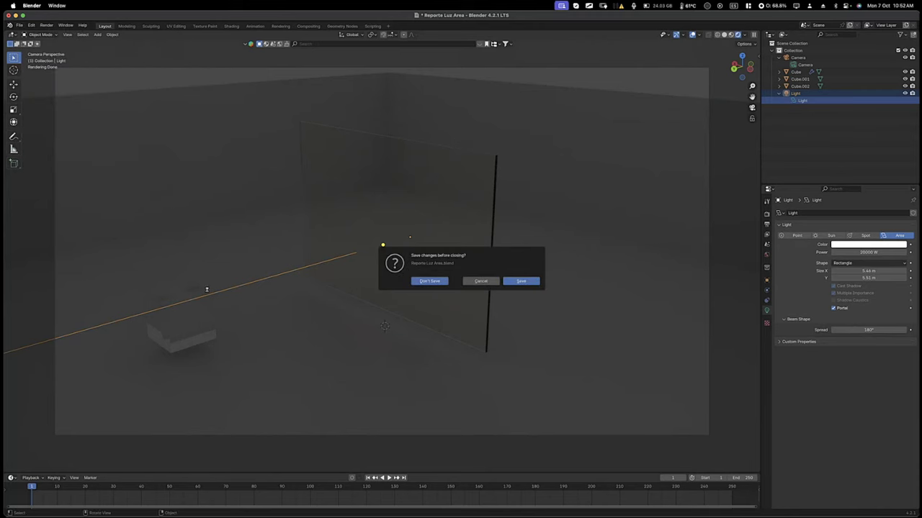
key("Return")
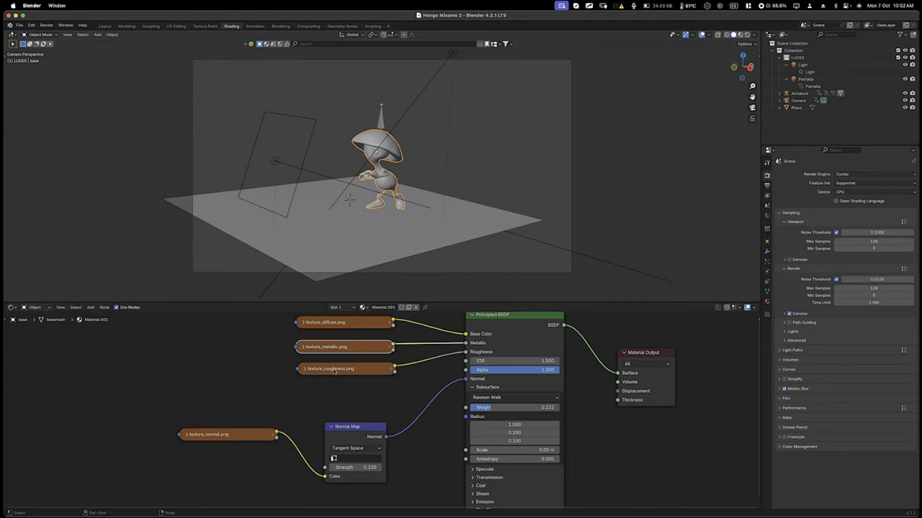
left_click(105, 26)
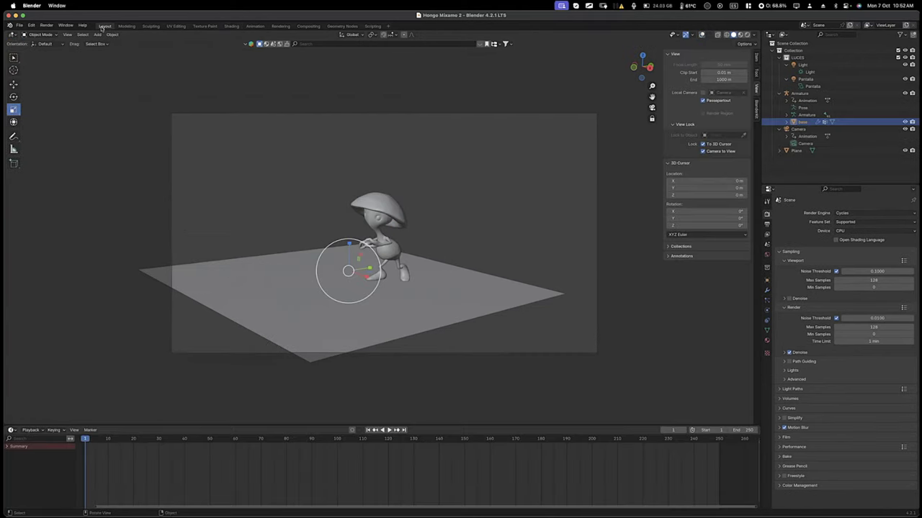
key("super+Tab")
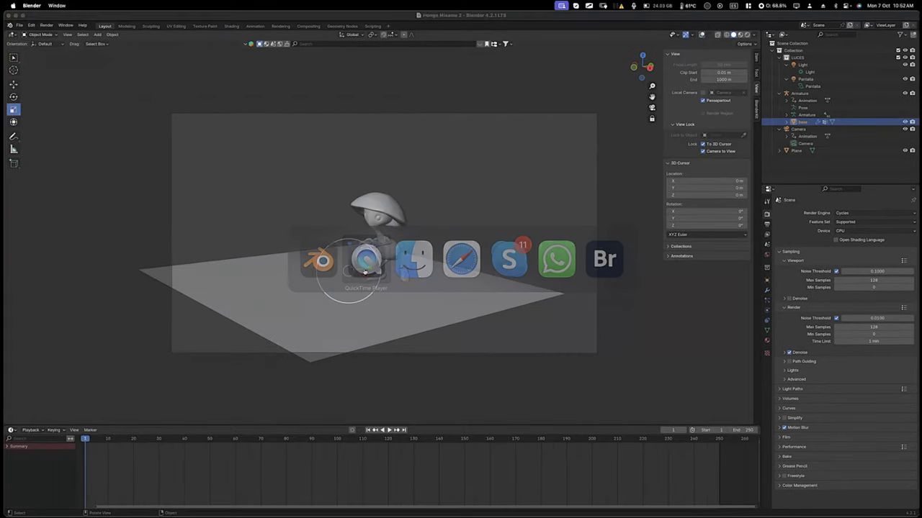
left_click(382, 278)
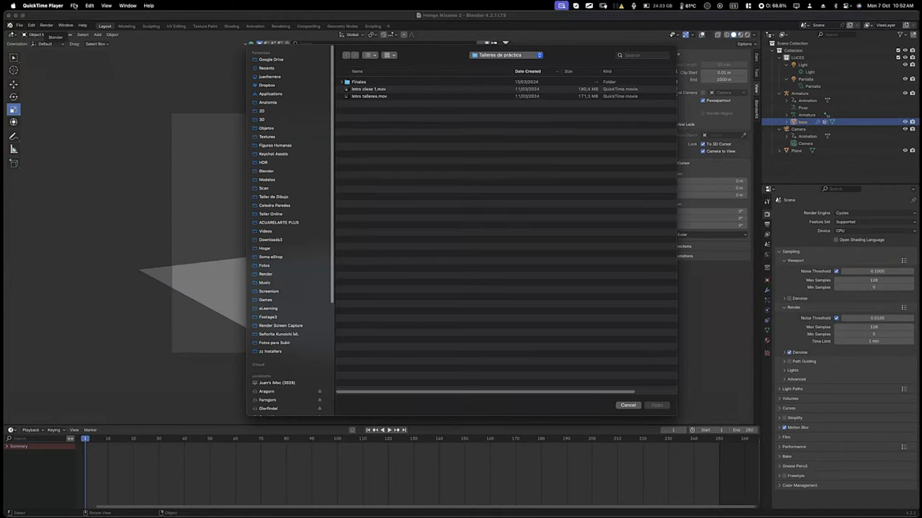
left_click(74, 6)
mouse_move(85, 67)
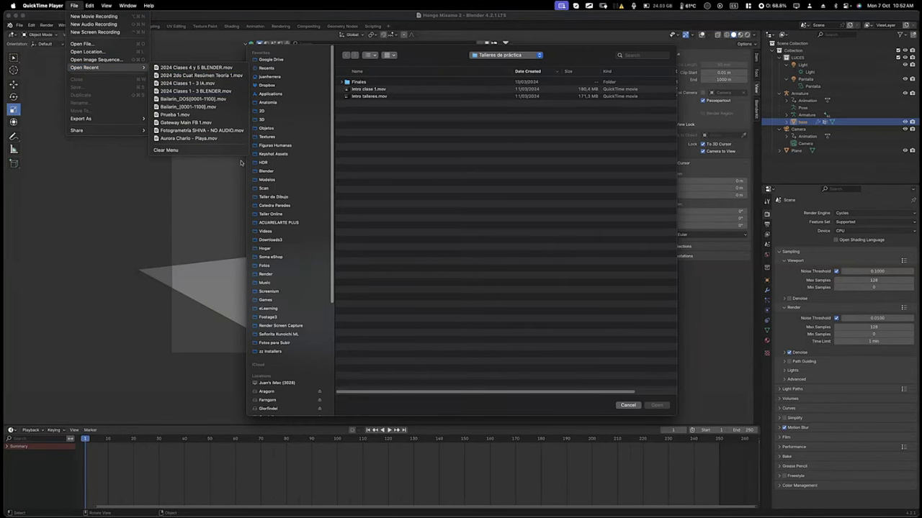
left_click(413, 156)
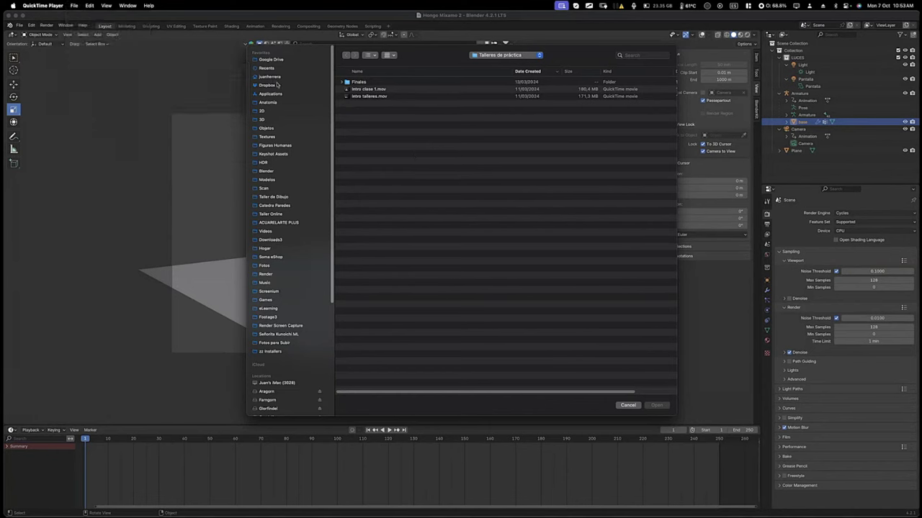
left_click(628, 405)
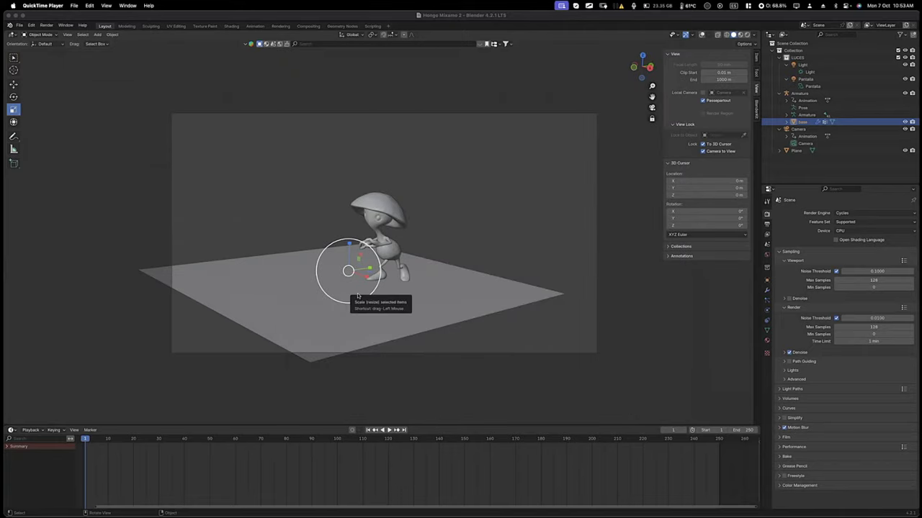
Switch the viewport to Rendered shading using the Z pie menu.
left_click(360, 257)
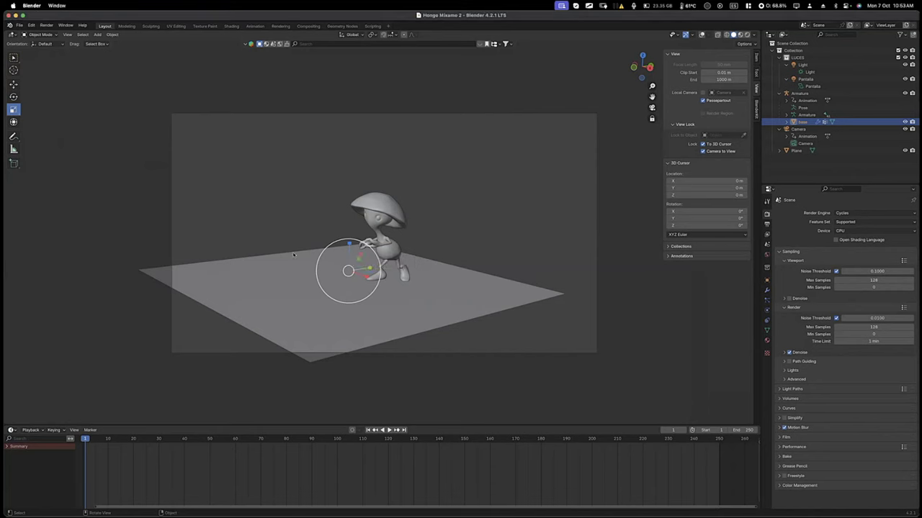
key("z")
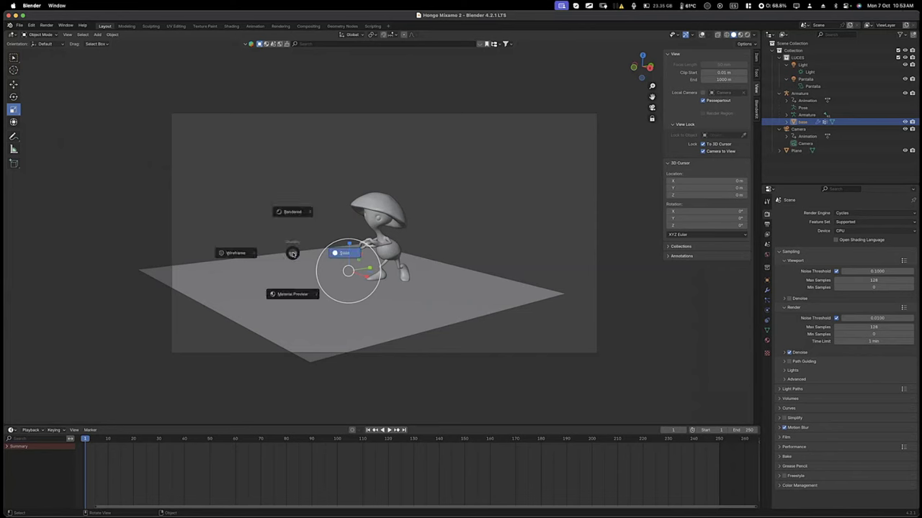
left_click(293, 254)
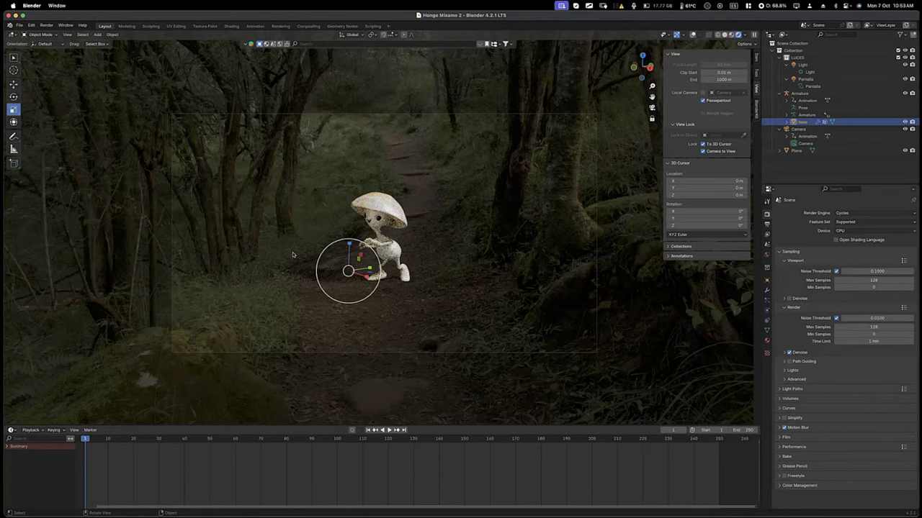
Deselect the character and preview the rendered poses at frames 30, 50, 20 and 10.
left_click(790, 170)
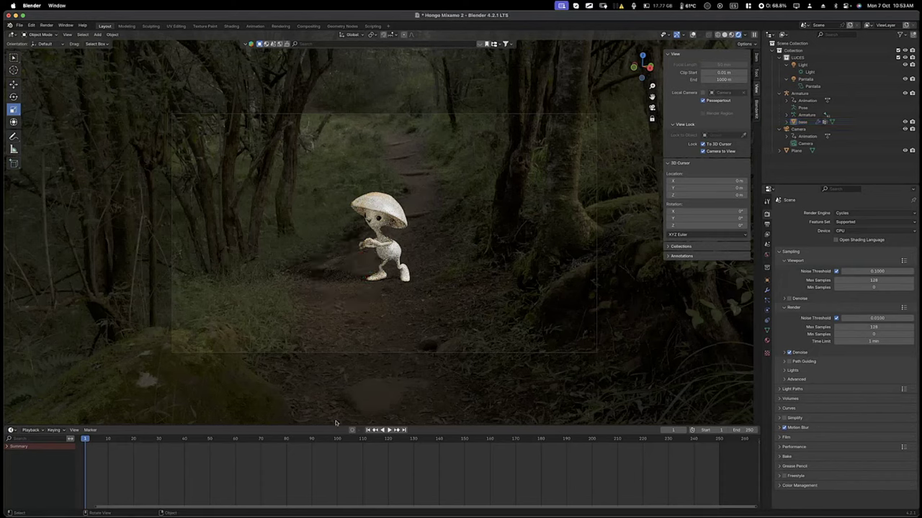
left_click(134, 441)
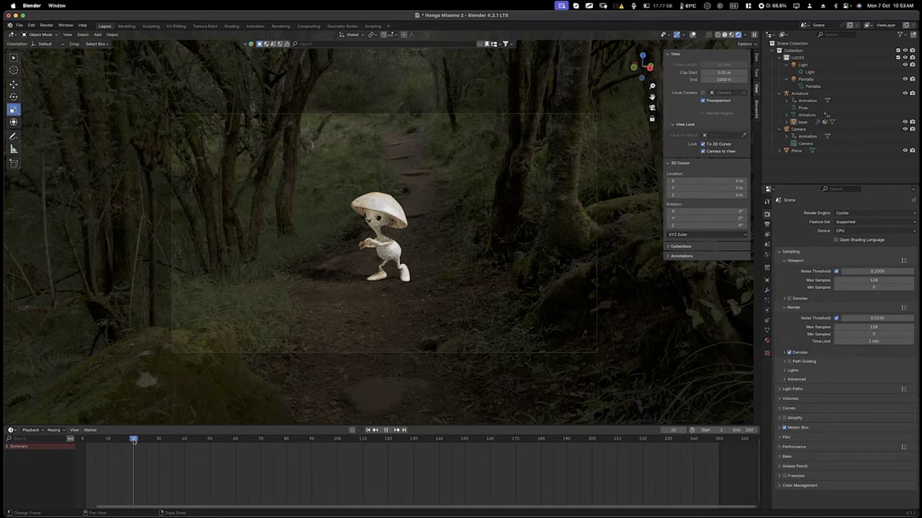
left_click(210, 442)
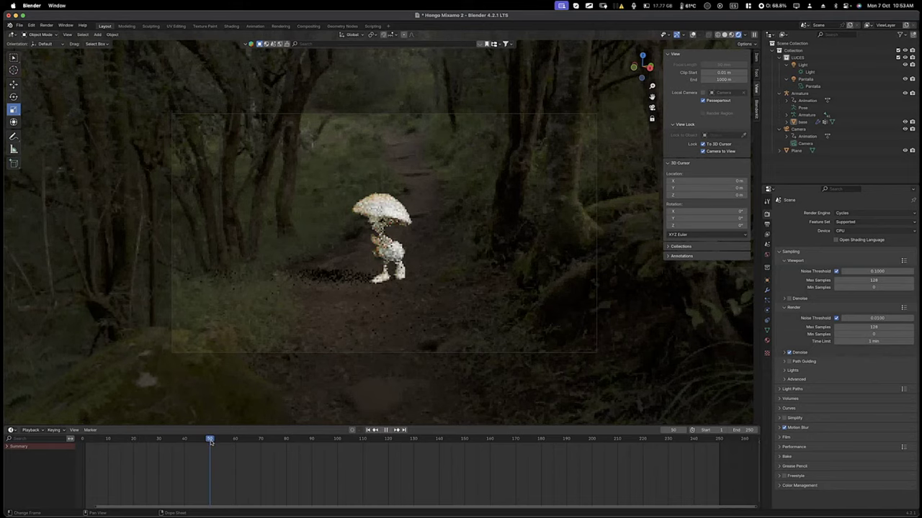
left_click(133, 441)
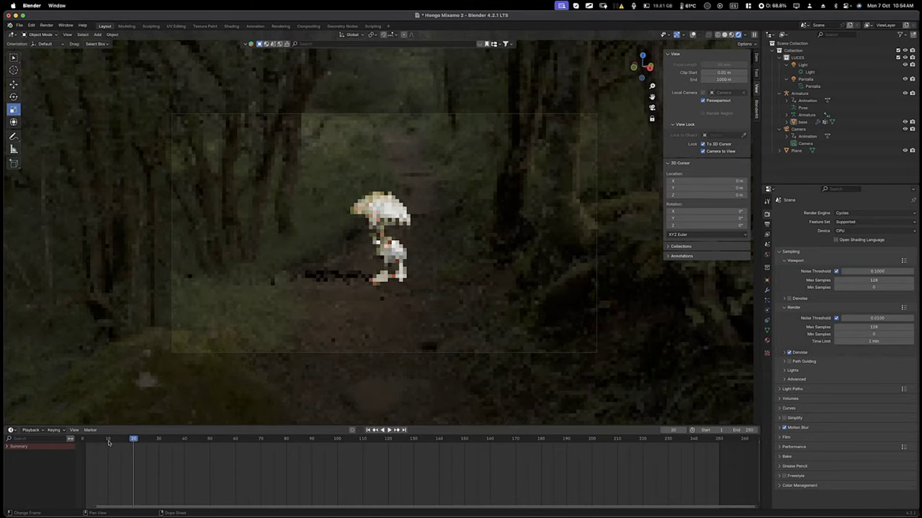
left_click(108, 442)
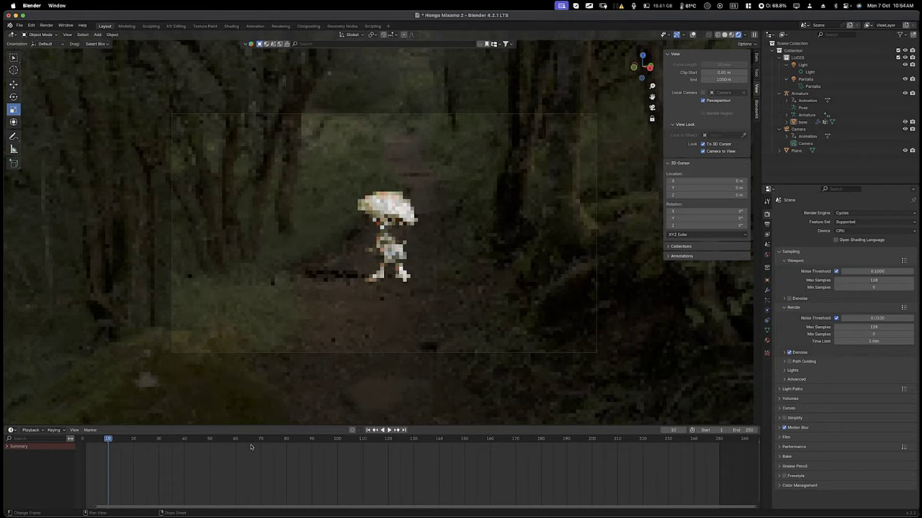
key("super+Tab")
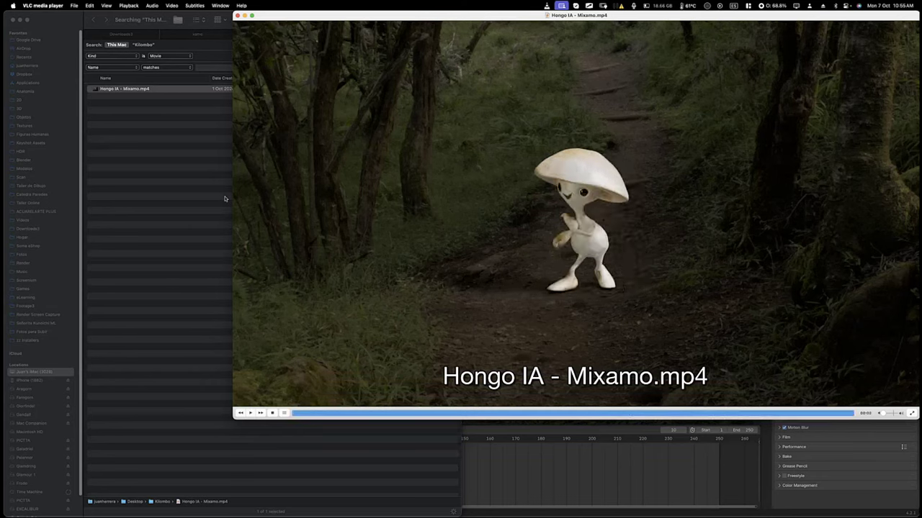
Watch Hongo IA - Mixamo.mp4 full screen in VLC, then exit full screen.
key("super+f")
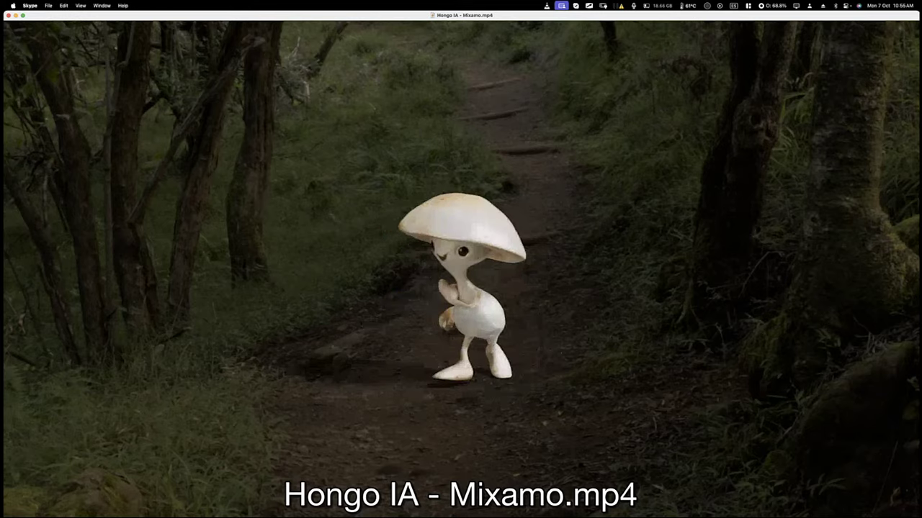
key("super+Tab")
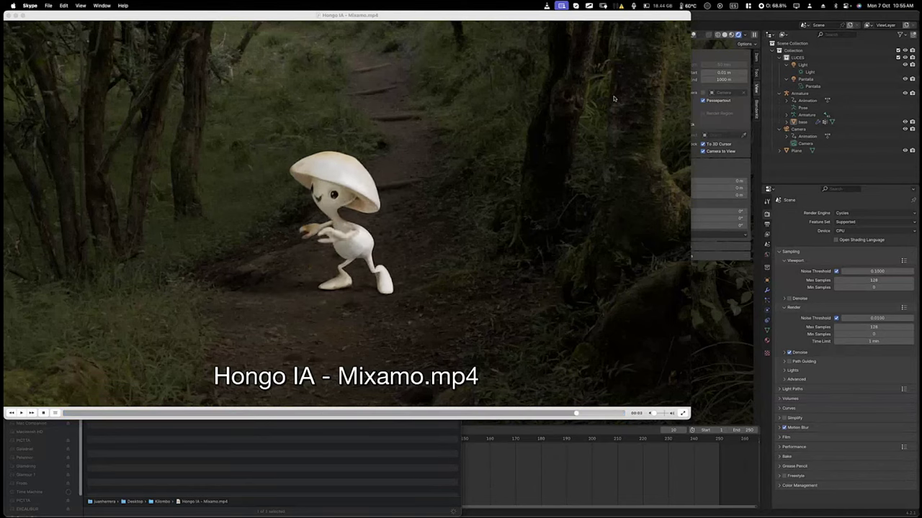
key("super+Tab")
Select Light, Pantalla and the ground Plane, then turn viewport overlays back on.
key("super+Tab")
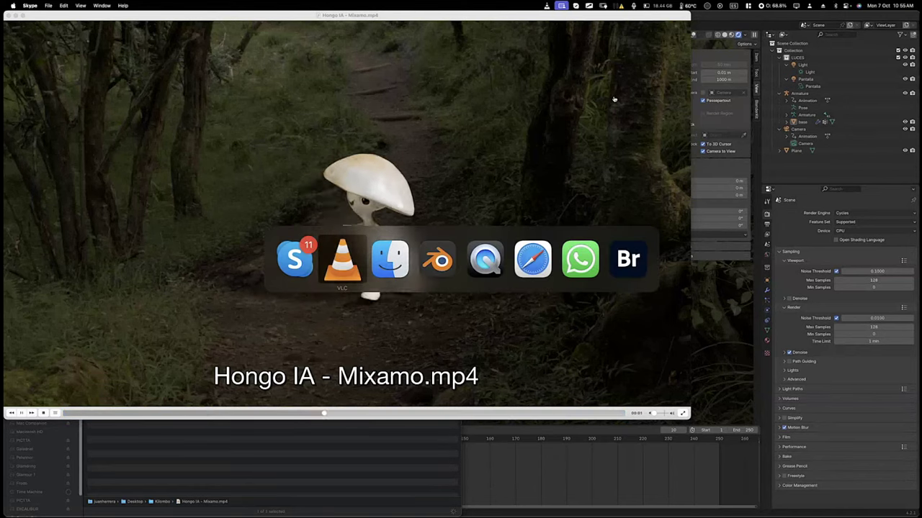
key("super+Tab")
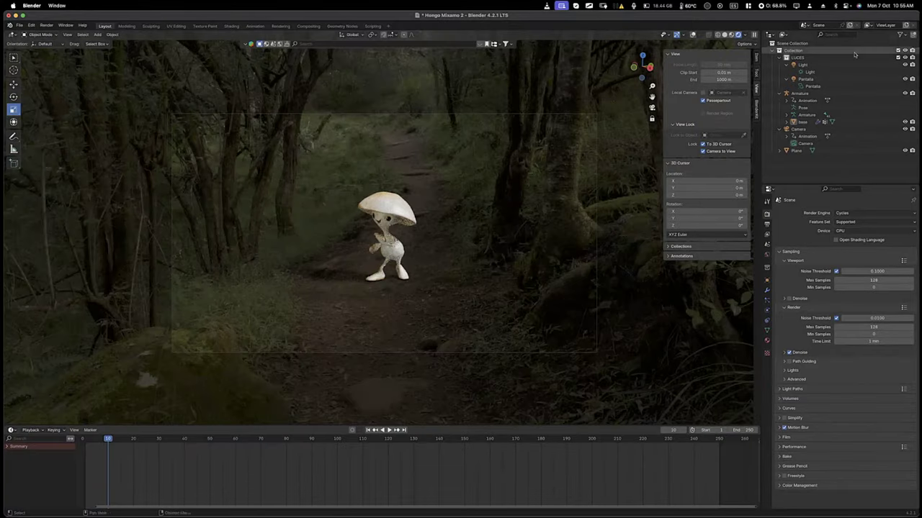
left_click(810, 73)
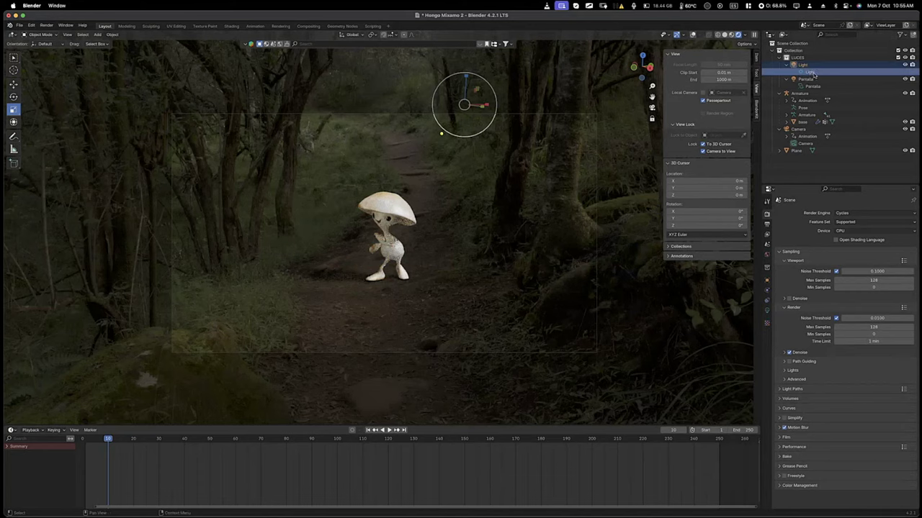
left_click(813, 86)
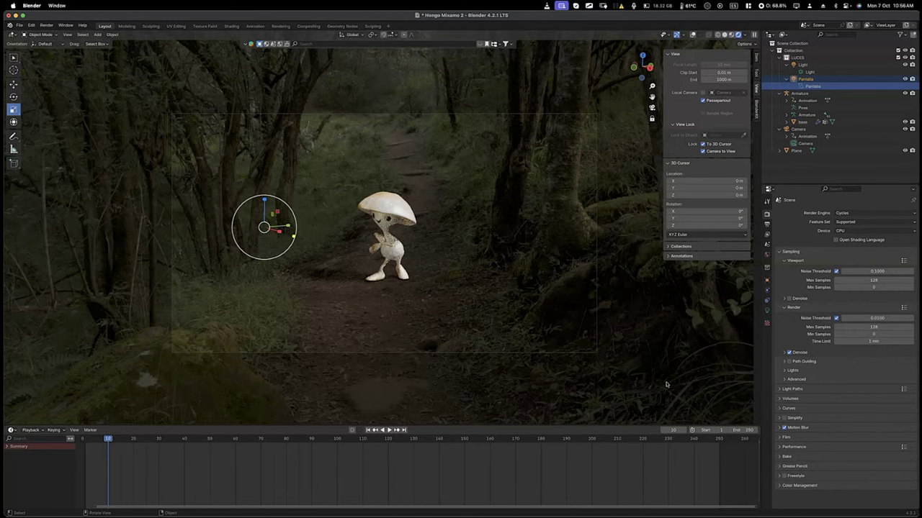
left_click(401, 297)
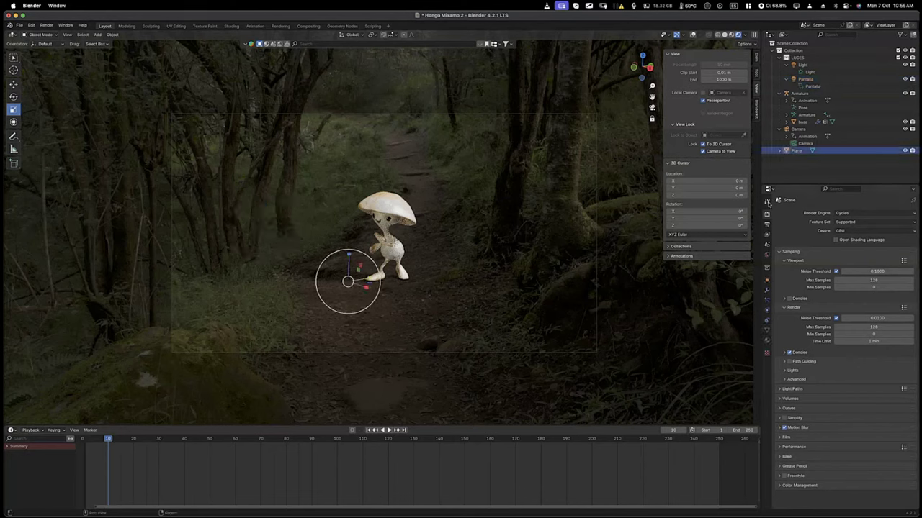
left_click(693, 34)
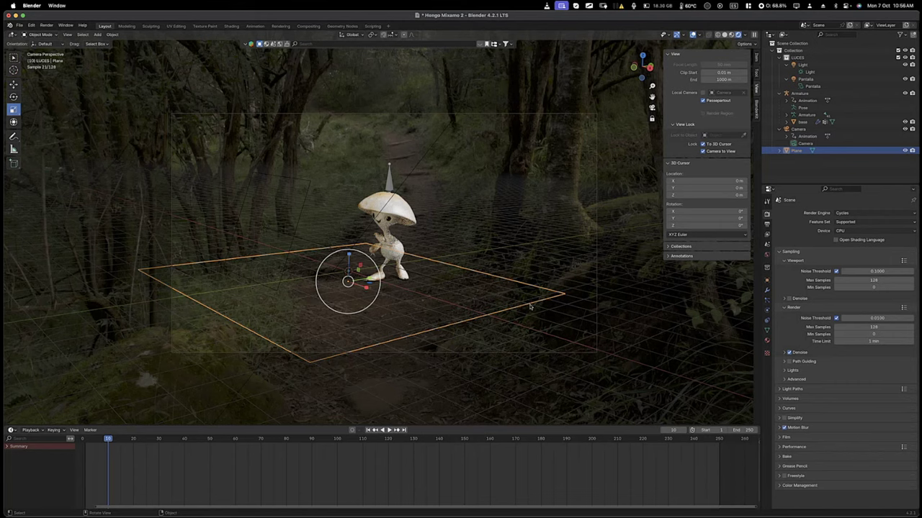
left_click(819, 87)
double_click(818, 87)
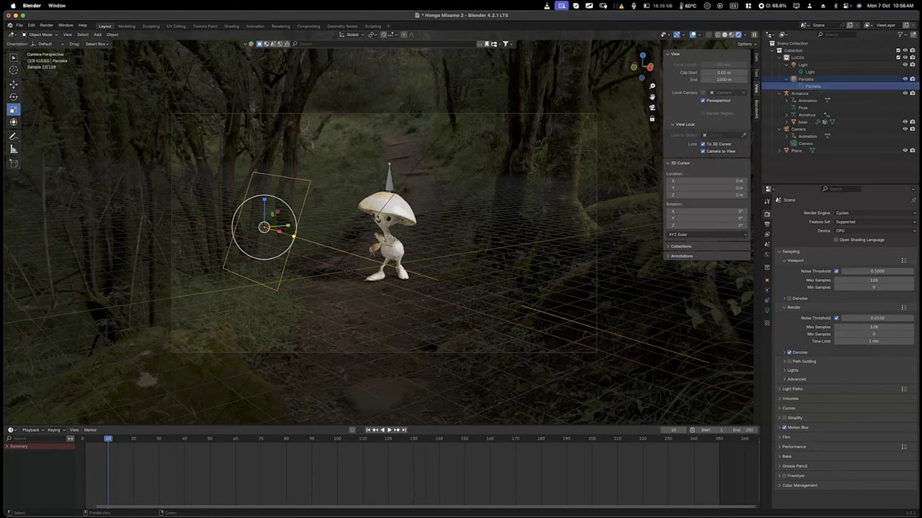
left_click(812, 72)
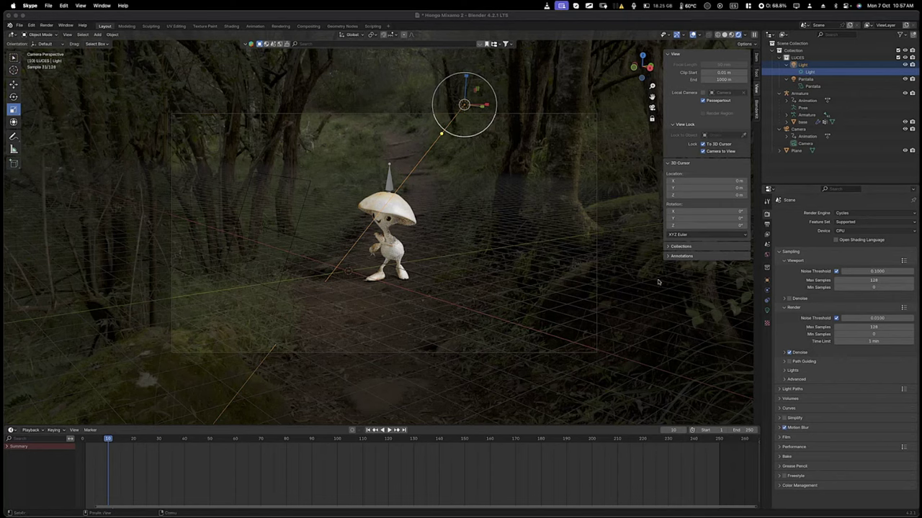
Switch to VLC playing the Hongo IA - Mixamo.mp4 render, shift its window right, and pause it.
key("super+Tab")
key("super+Tab")
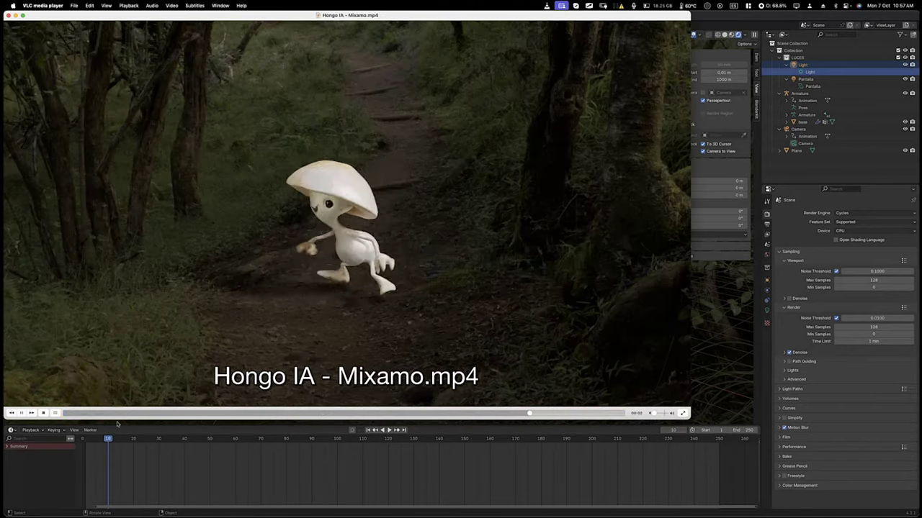
left_click_drag(168, 20, 193, 20)
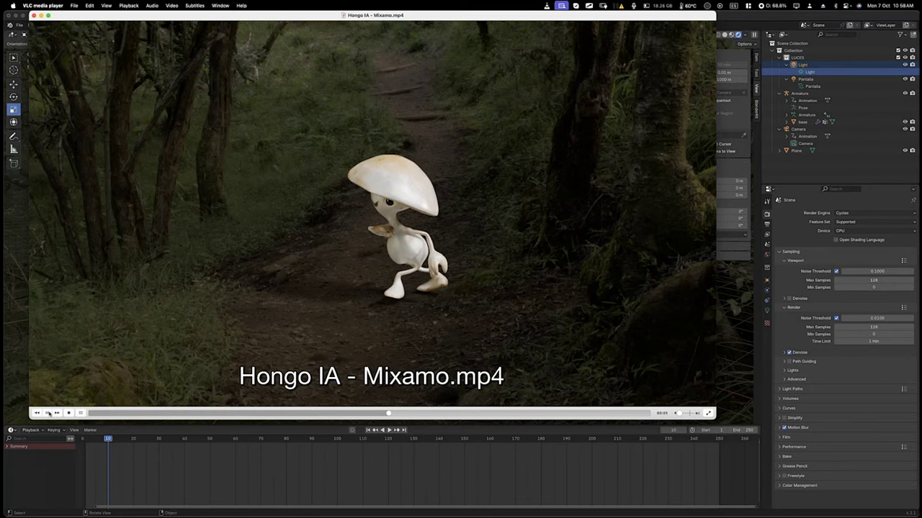
left_click(47, 413)
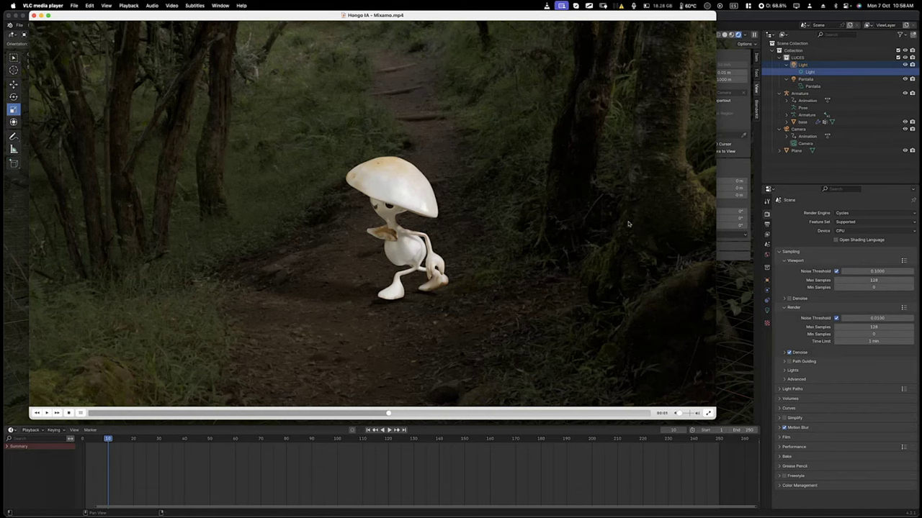
Resume the mushroom video, maximise it to fill the screen, then close VLC.
left_click_drag(258, 14, 302, 11)
key("space")
double_click(302, 11)
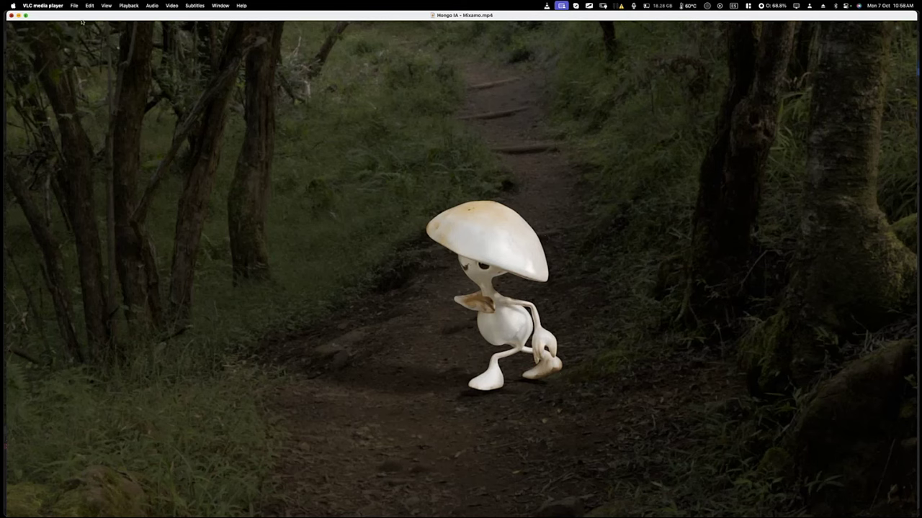
left_click(11, 14)
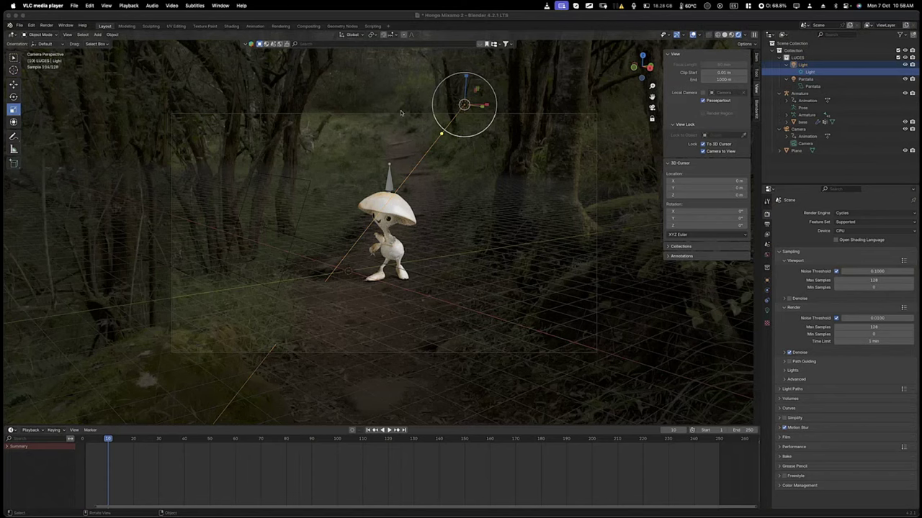
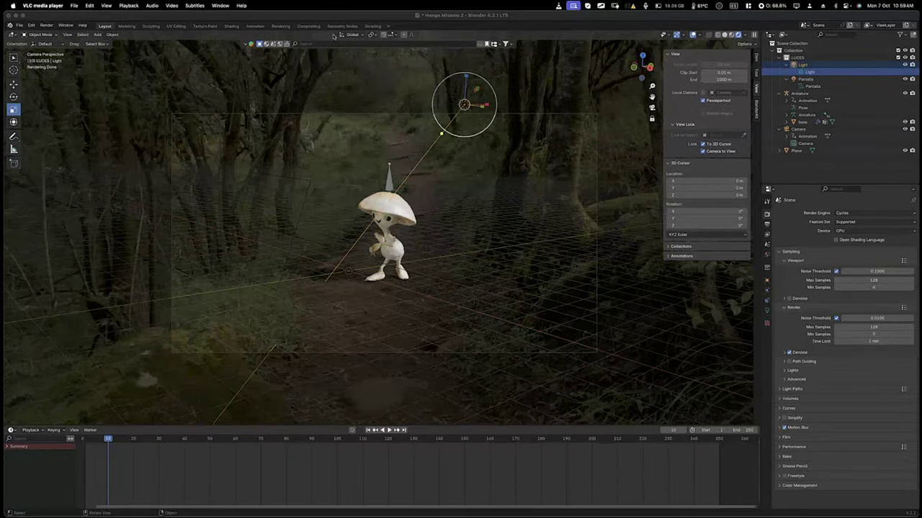
Bring up the Meshcapade mocap scene in Blender, jump to frame 51 and play the animation briefly.
key("super+Tab")
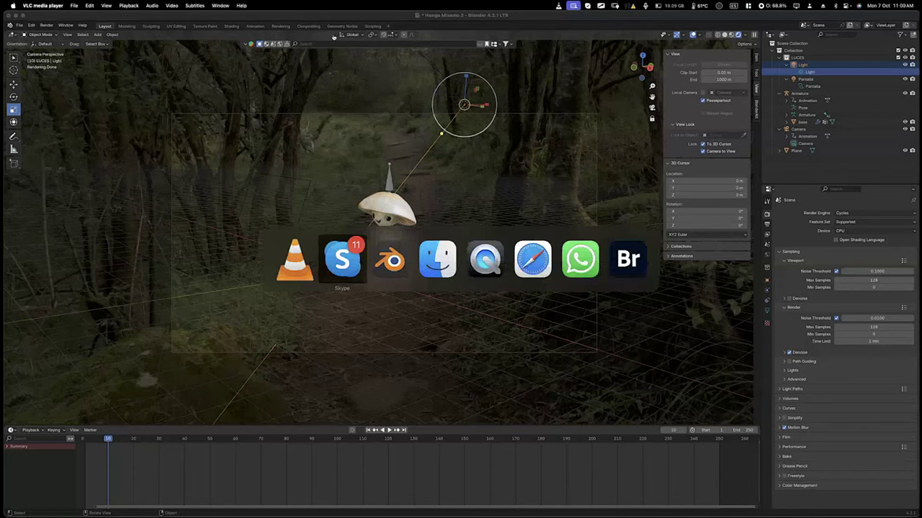
key("super+Tab")
key("super+Tab")
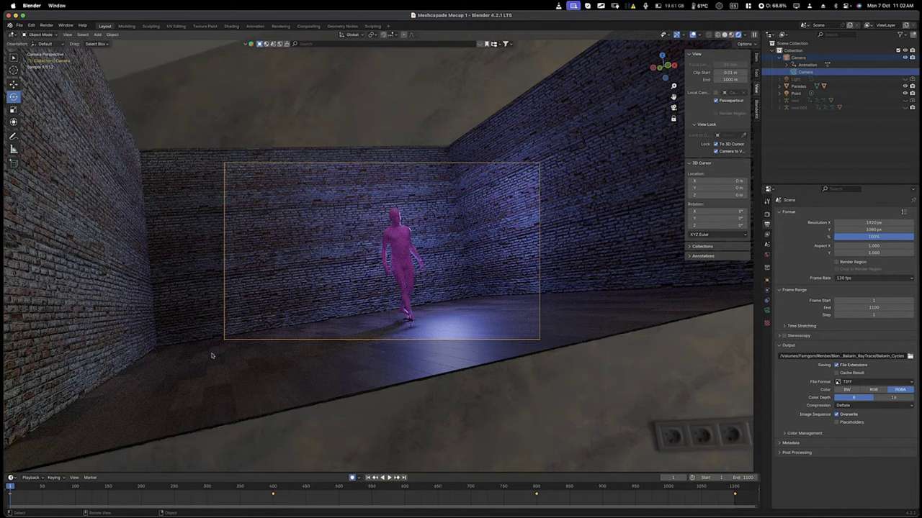
left_click(43, 487)
key("space")
key("space")
key("super+Tab")
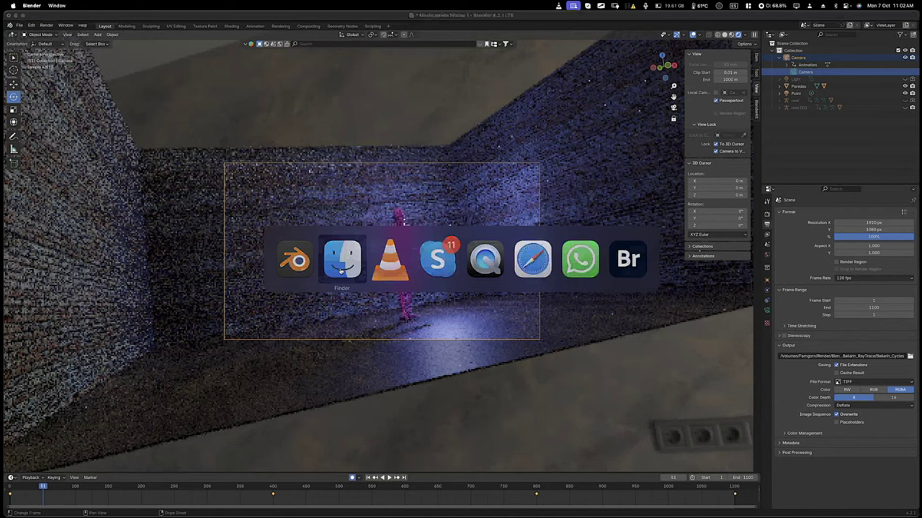
Search this Mac for names containing 'bailarin' and open Bailarin_DOS(0001-1100).mov in QuickTime Player.
left_click(341, 260)
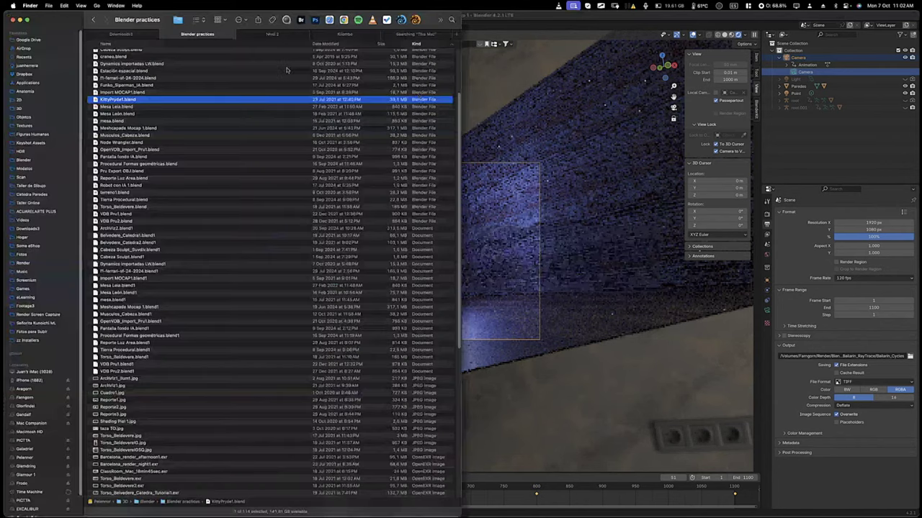
left_click(411, 35)
left_click(416, 19)
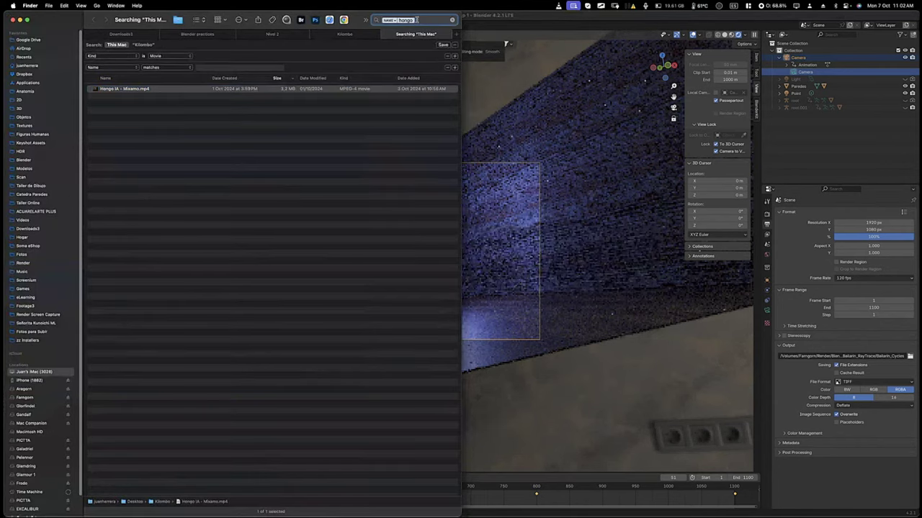
type("ballarin")
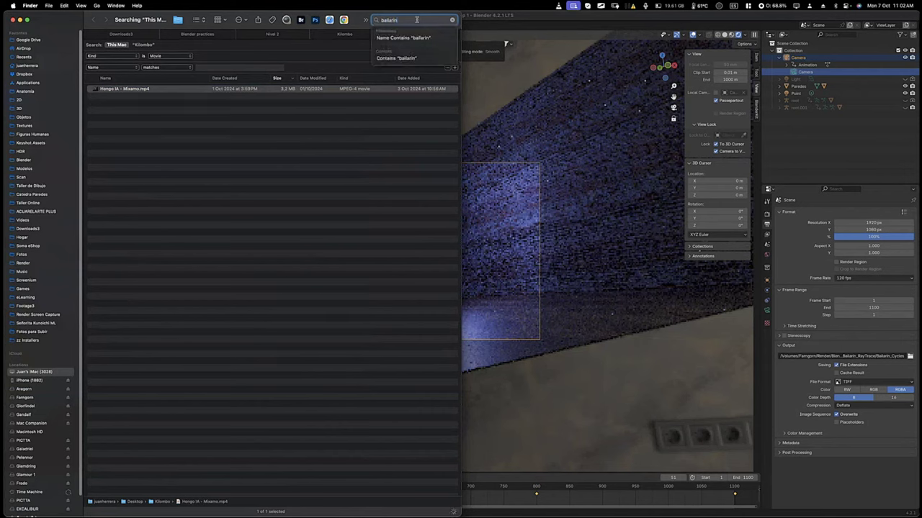
key("Down")
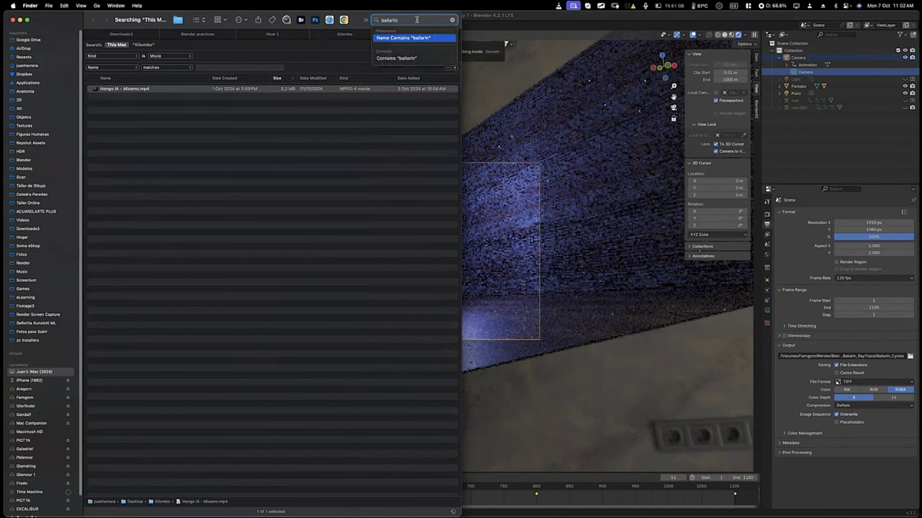
key("Return")
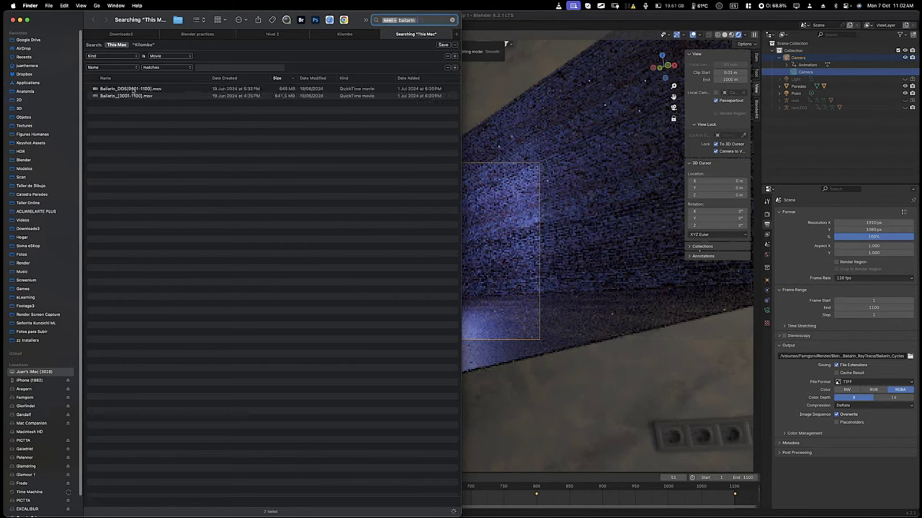
left_click(139, 88)
double_click(139, 89)
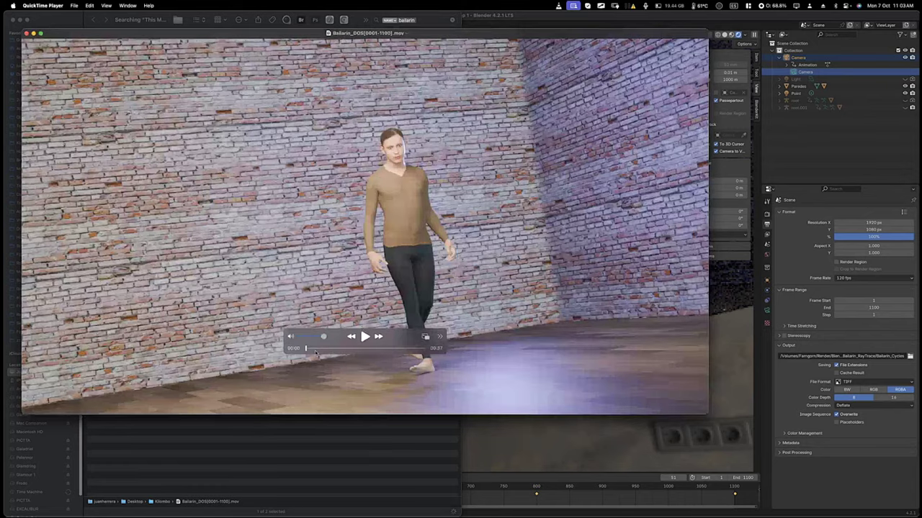
Play the Bailarin_DOS render movie, pause it, and close the QuickTime window.
key("space")
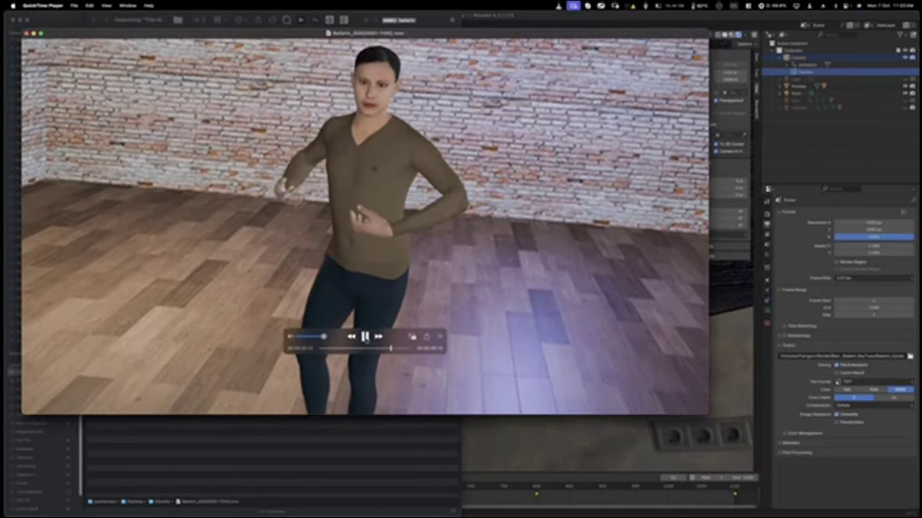
left_click(365, 337)
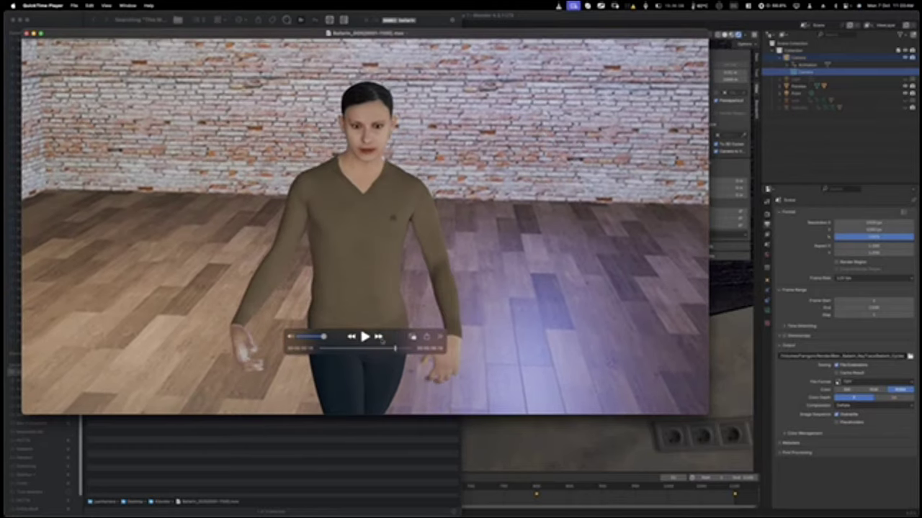
key("super+w")
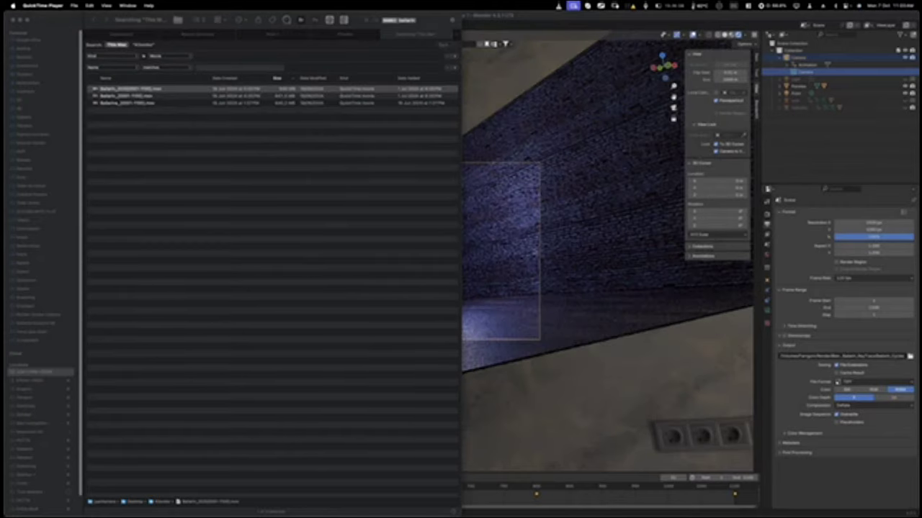
Back in Blender, select the scene's area light and tilt it to a new angle.
key("super+Tab")
key("super+Tab")
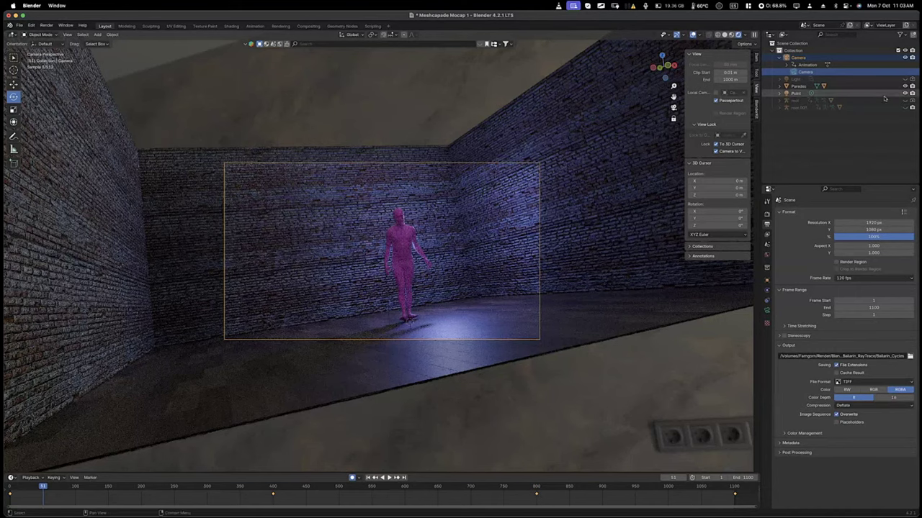
left_click(801, 79)
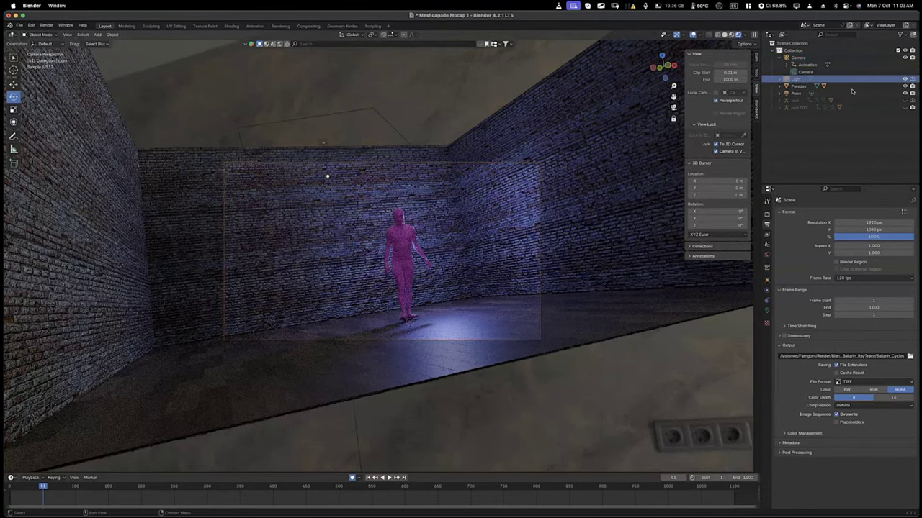
left_click_drag(325, 195, 335, 186)
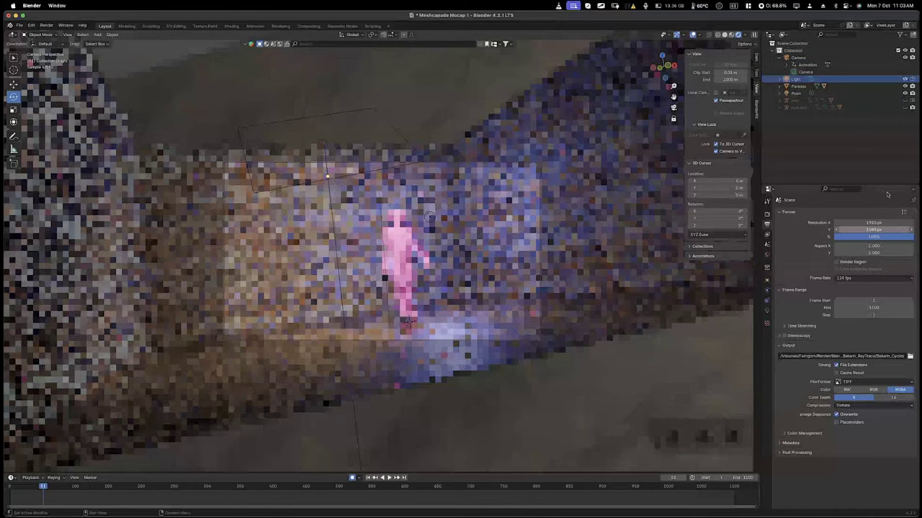
Lower the light's power to 155 W, then select the SMPLX figure and the Paredes walls.
left_click(780, 79)
left_click(799, 87)
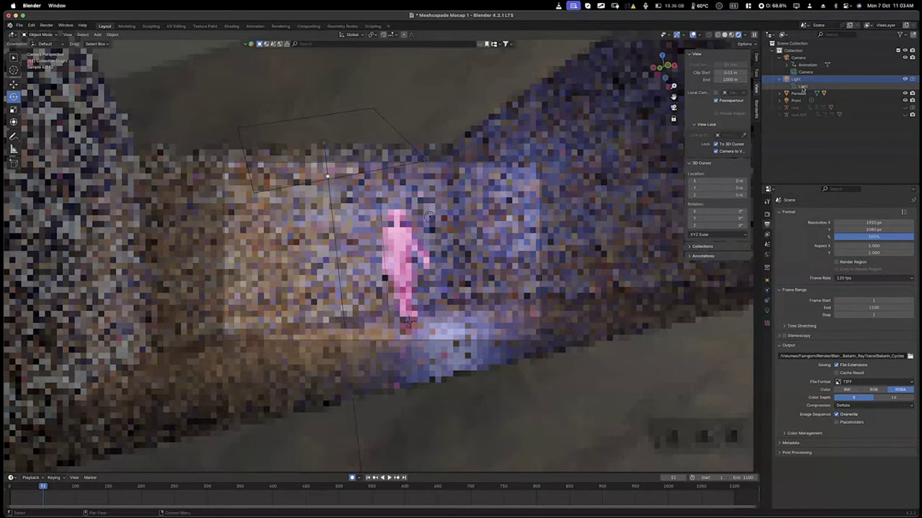
left_click(767, 311)
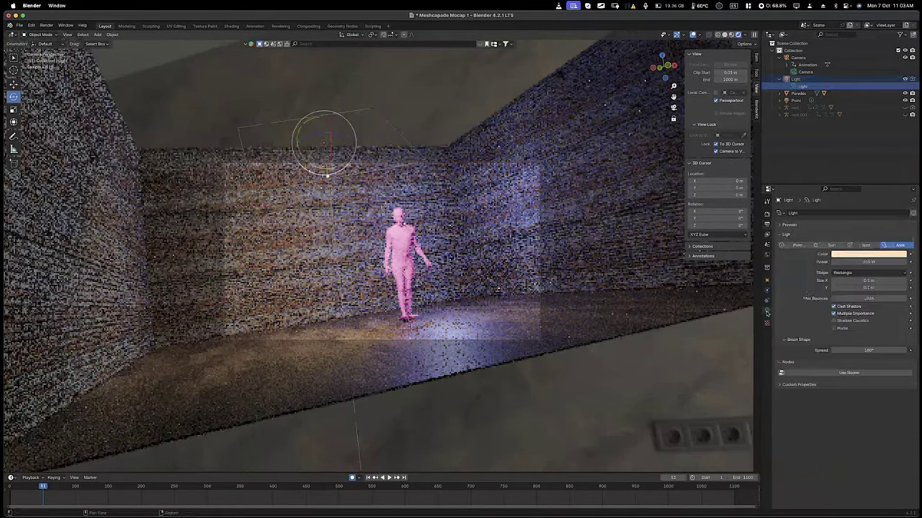
left_click(861, 260)
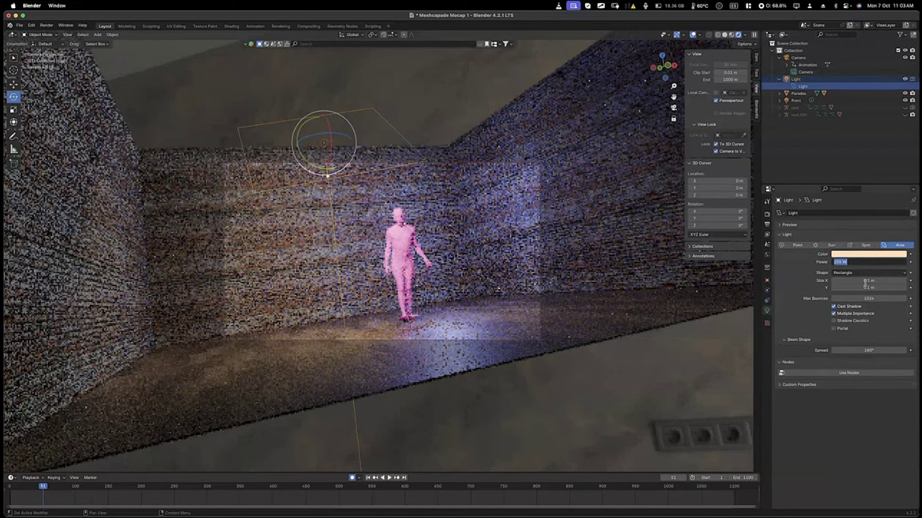
type("155")
left_click(864, 282)
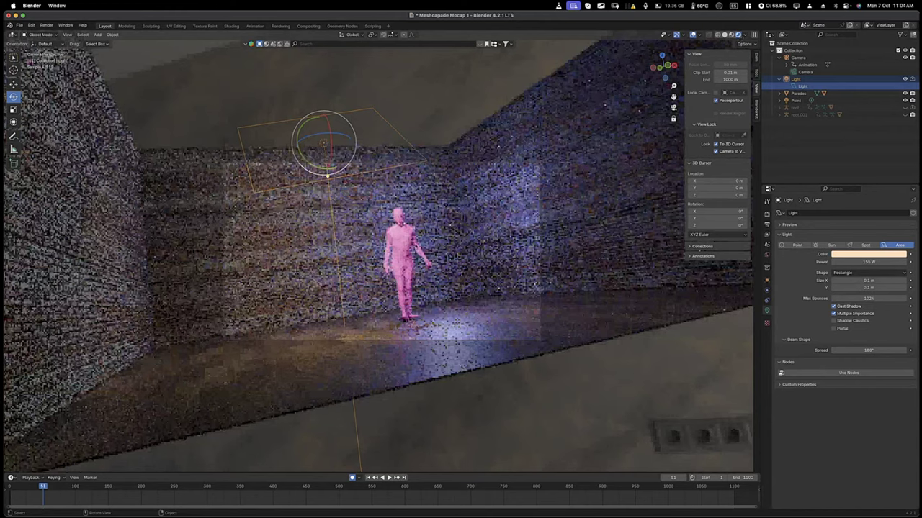
left_click(401, 247)
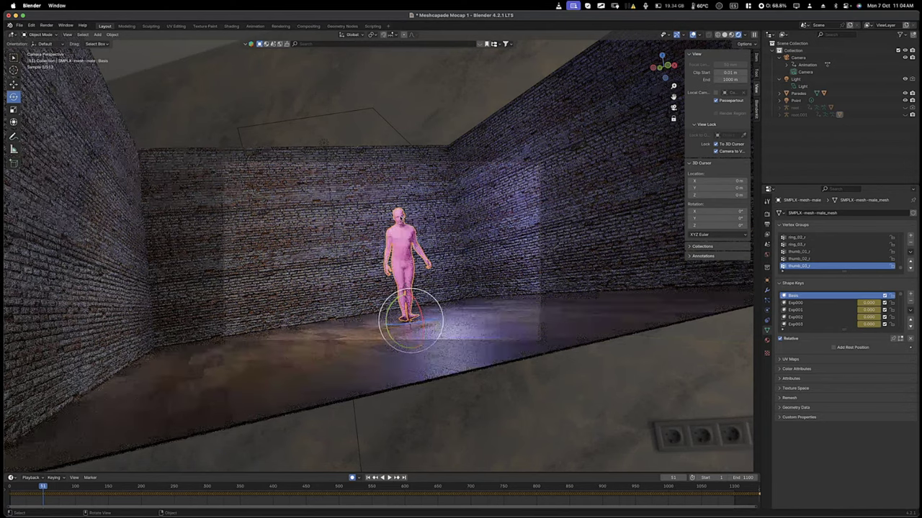
left_click(464, 180)
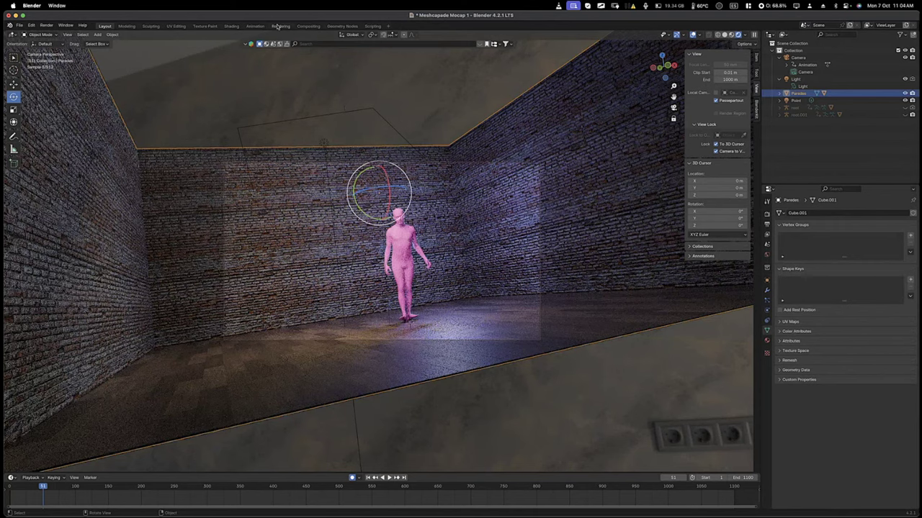
left_click(230, 26)
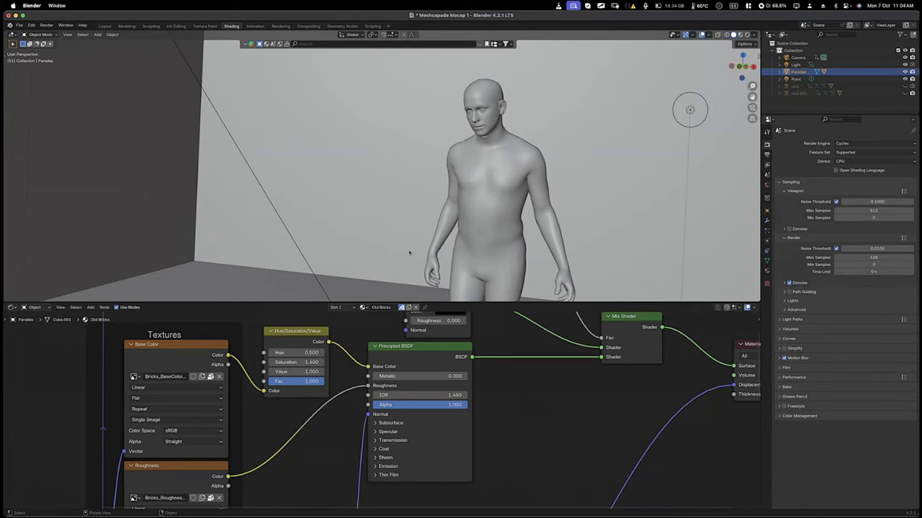
scroll(510, 379, "down", 8)
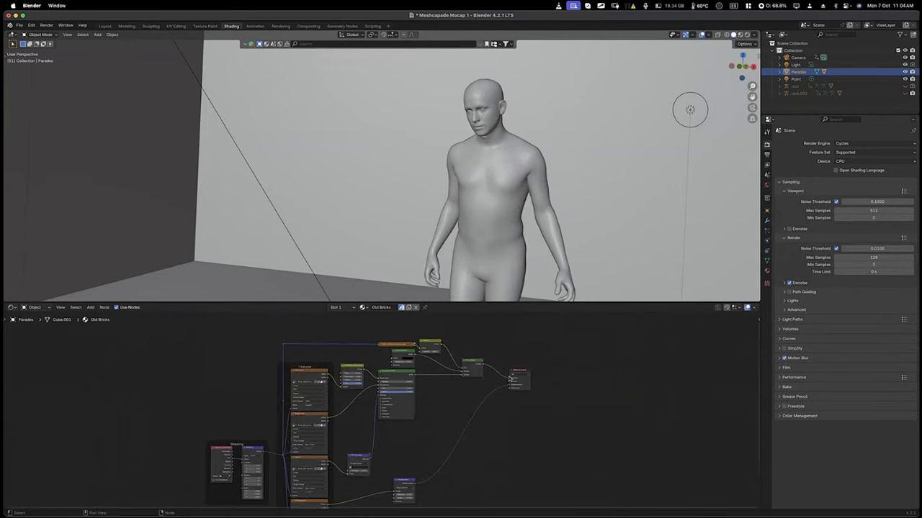
scroll(471, 413, "down", 5)
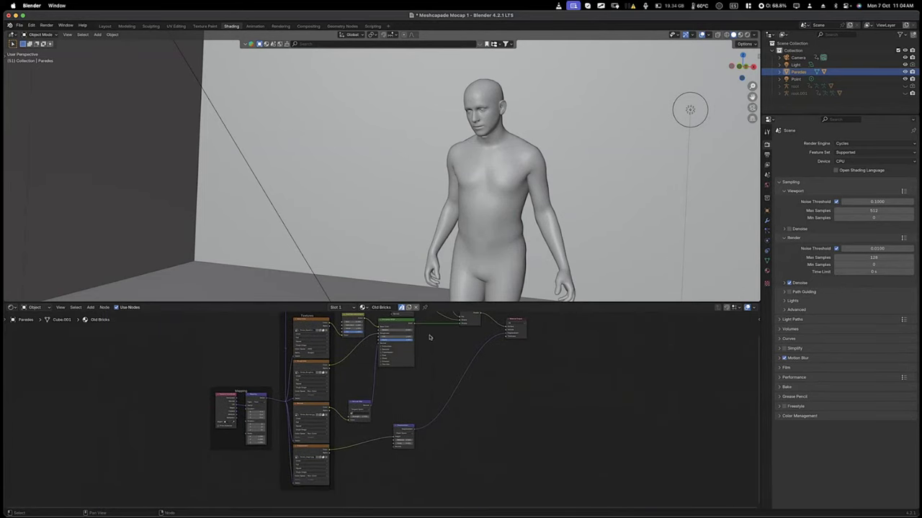
scroll(269, 414, "up", 1)
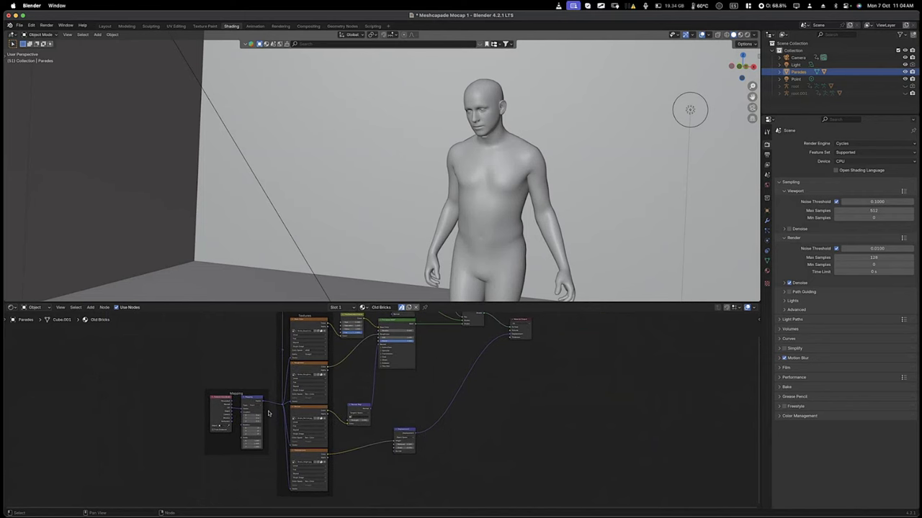
scroll(269, 414, "up", 2)
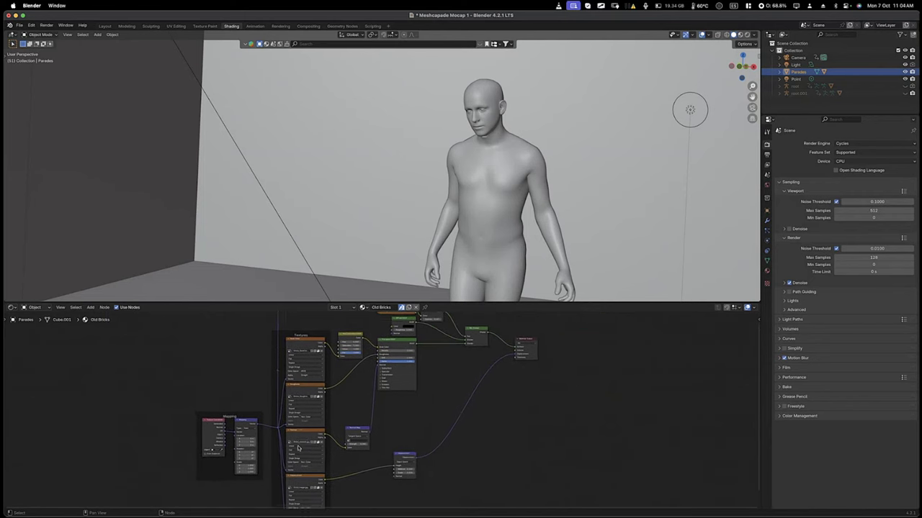
scroll(299, 448, "up", 4)
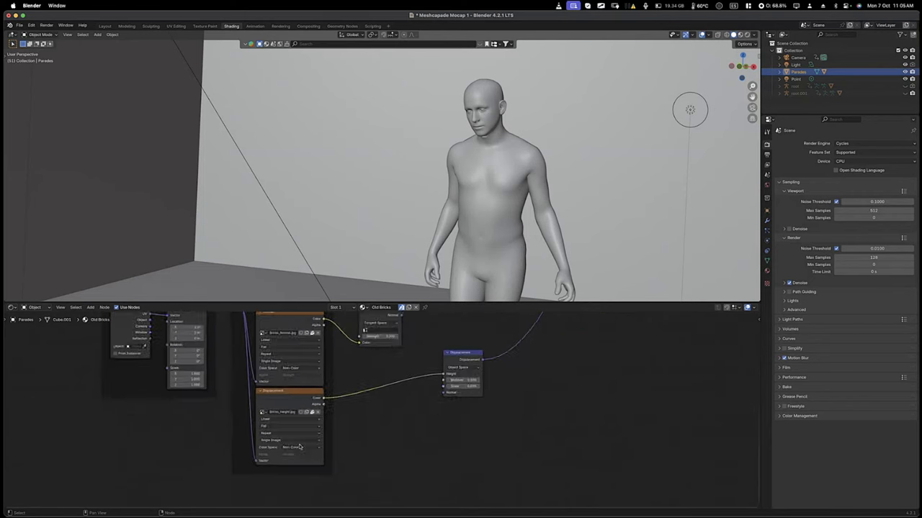
scroll(299, 448, "up", 3)
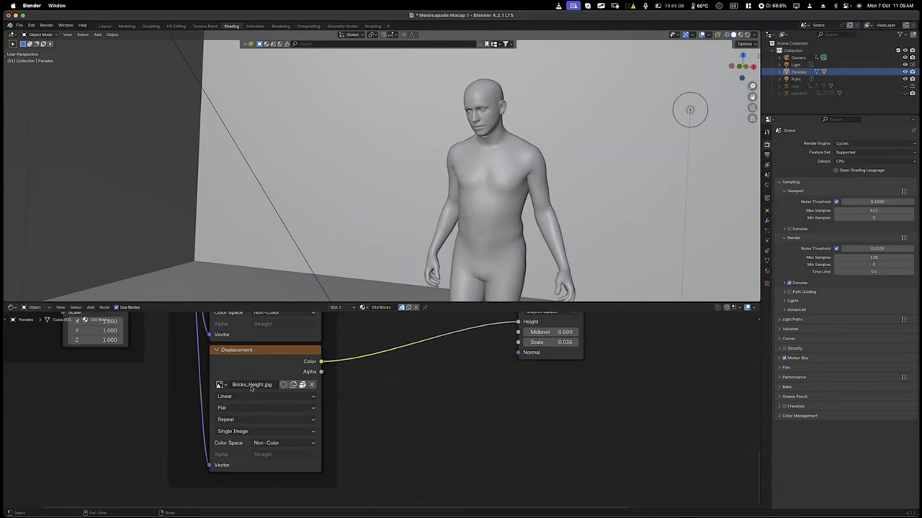
scroll(252, 388, "up", 3)
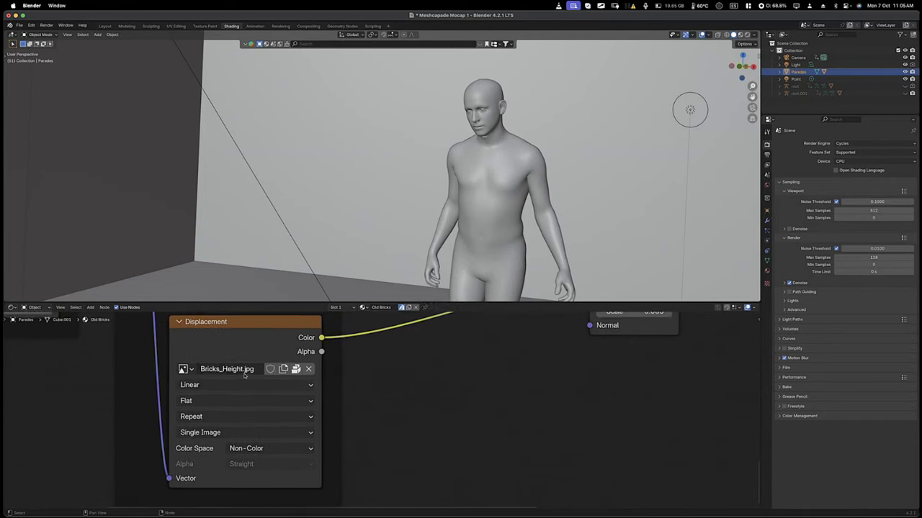
scroll(245, 374, "up", 5)
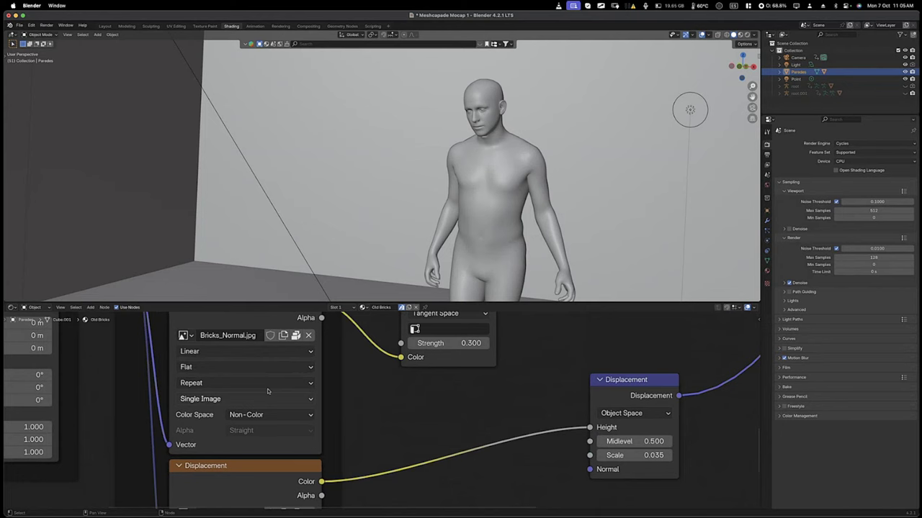
scroll(267, 391, "up", 1)
scroll(267, 391, "down", 3)
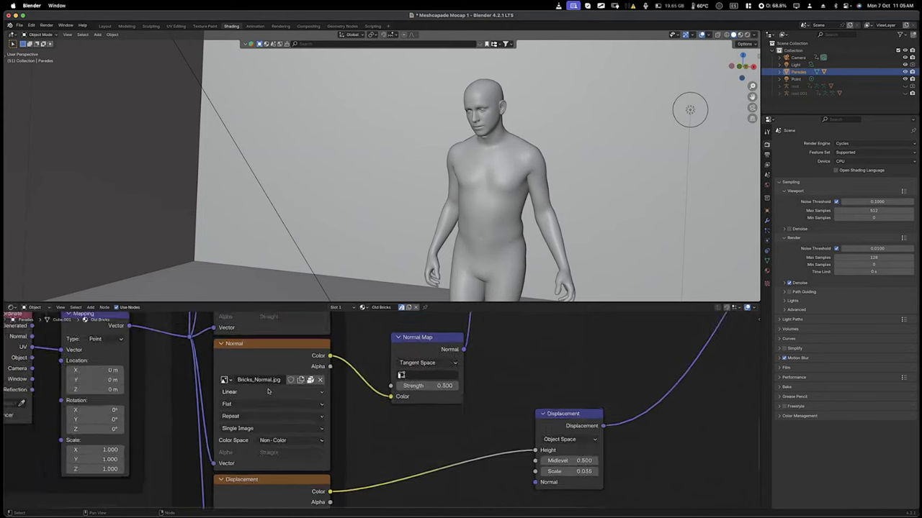
scroll(266, 390, "up", 4)
scroll(266, 390, "up", 8)
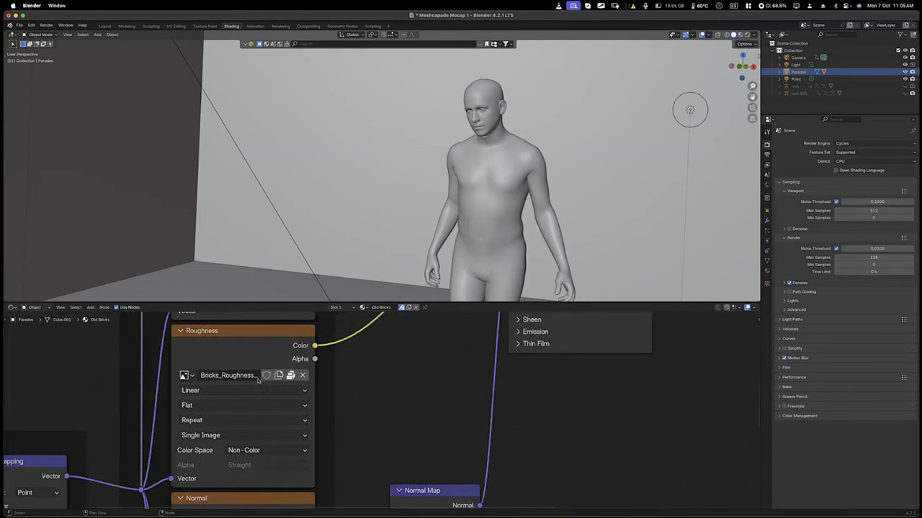
scroll(262, 388, "up", 4)
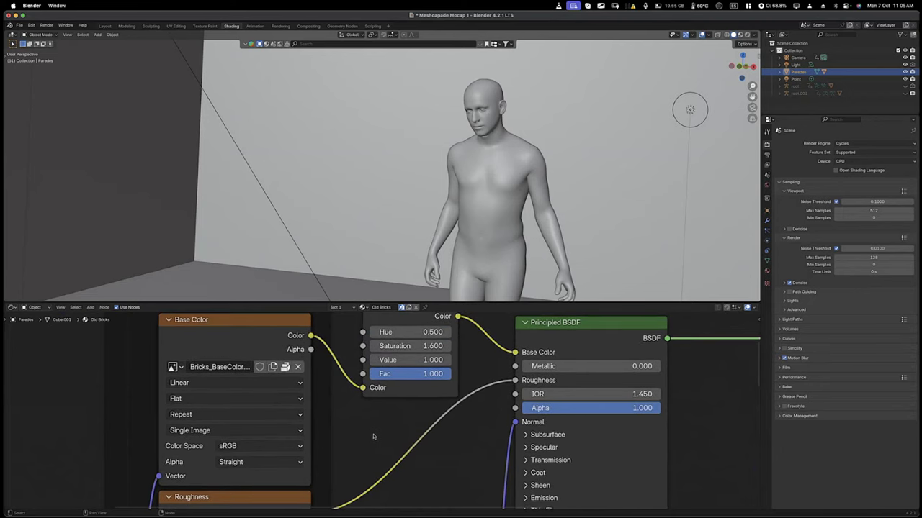
scroll(376, 435, "down", 3)
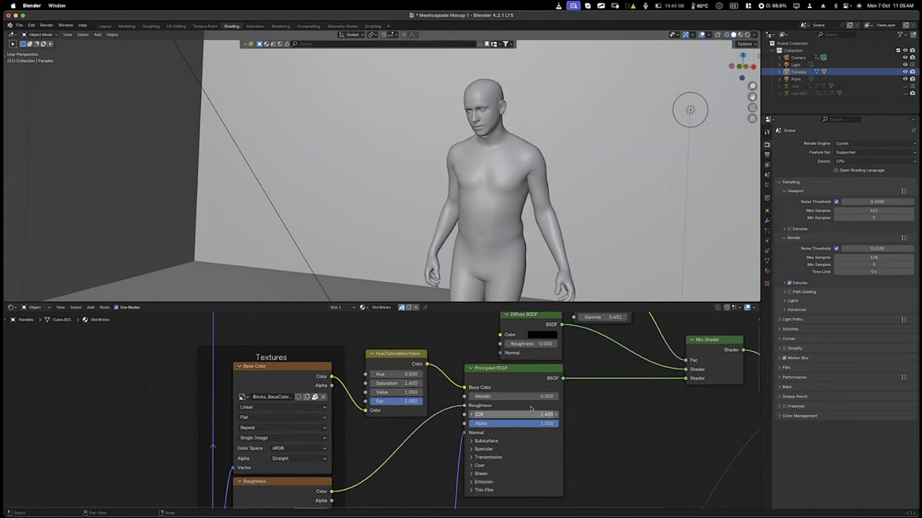
scroll(516, 398, "down", 2)
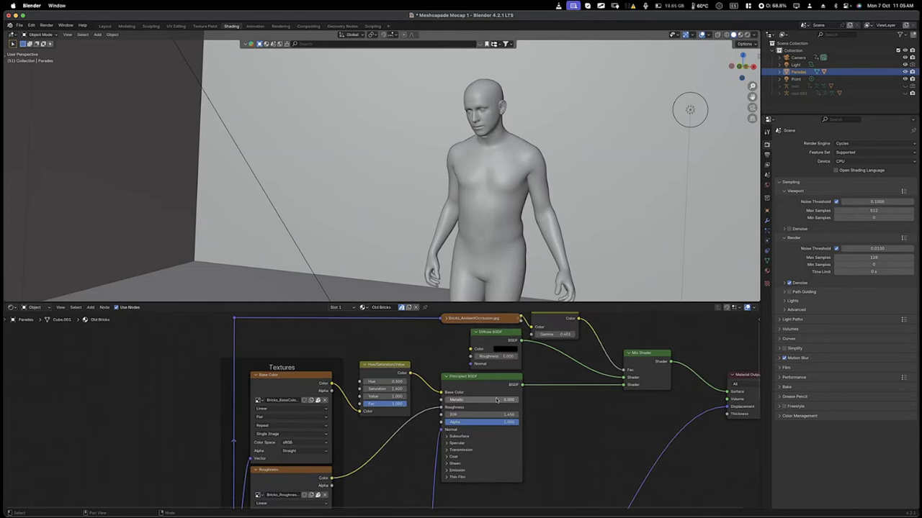
scroll(548, 425, "right", 3)
scroll(572, 441, "right", 2)
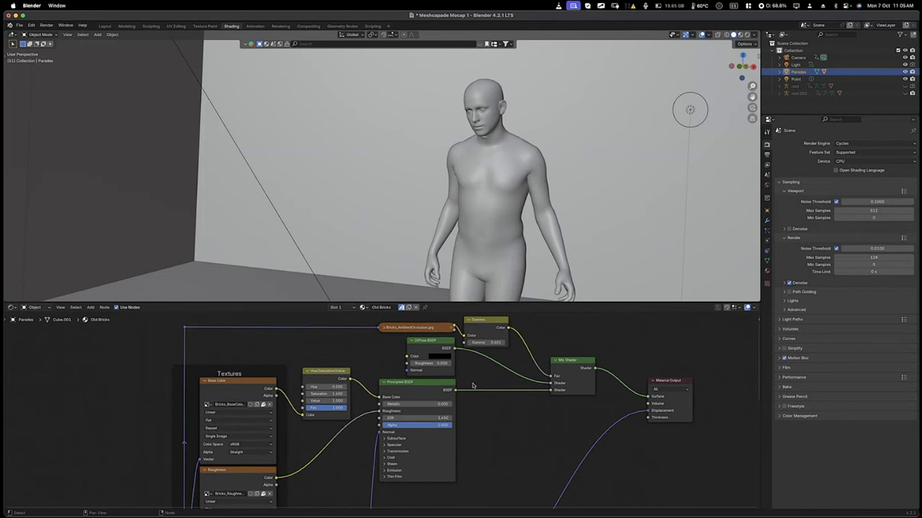
scroll(412, 348, "right", 2)
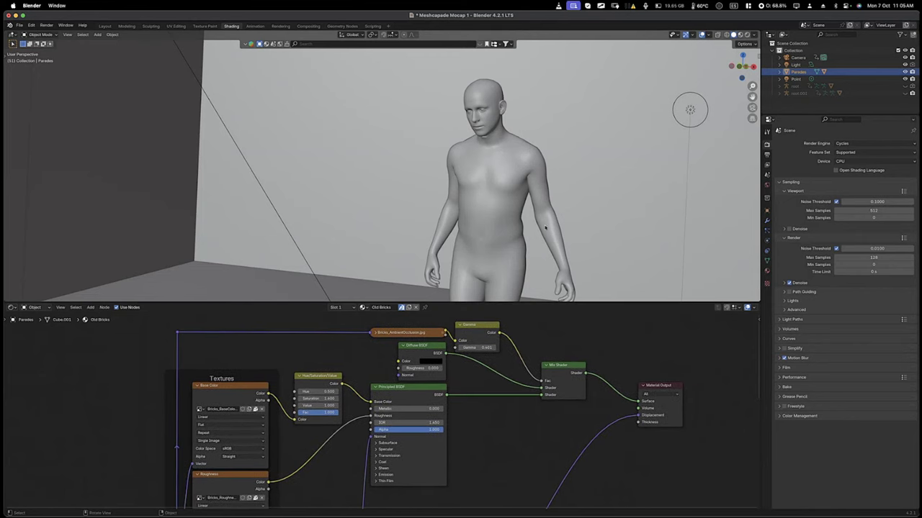
Switch to Rendered shading and rearrange the Hue/Saturation, AO, Diffuse and Principled BSDF nodes.
key("z")
key("8")
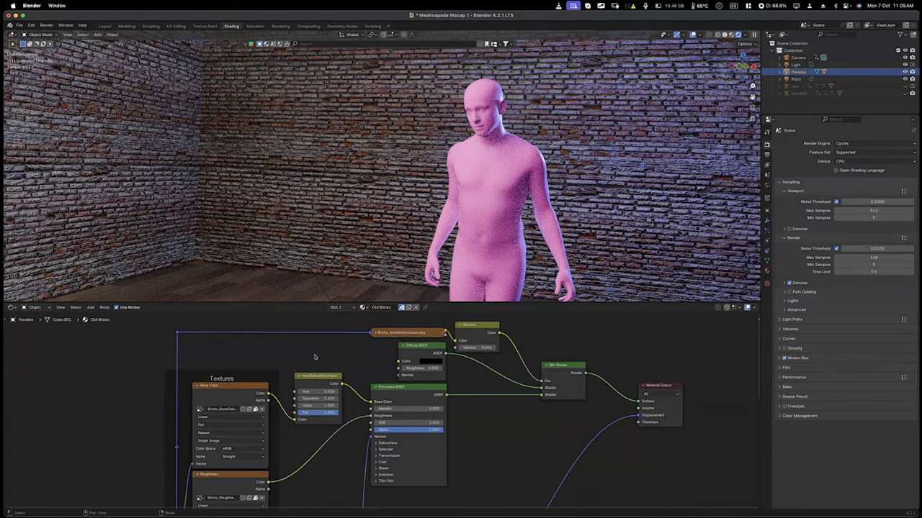
left_click_drag(325, 377, 328, 367)
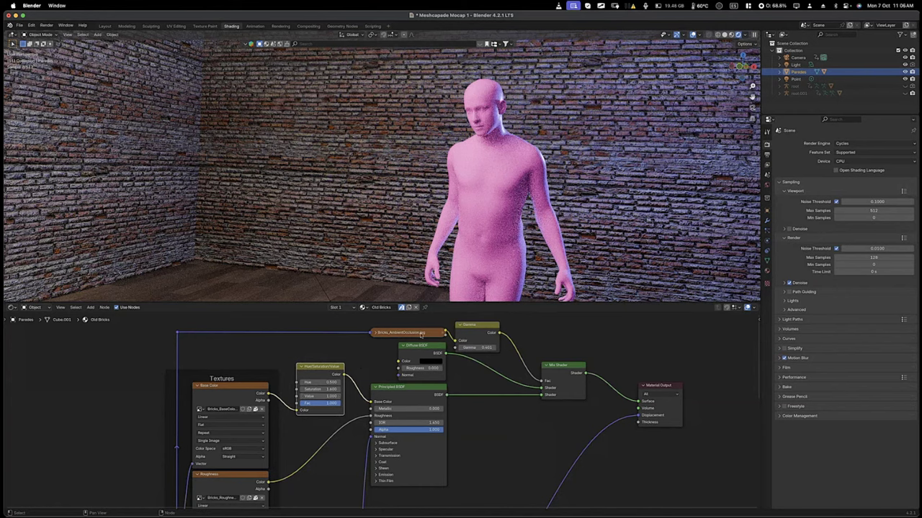
left_click_drag(430, 334, 368, 332)
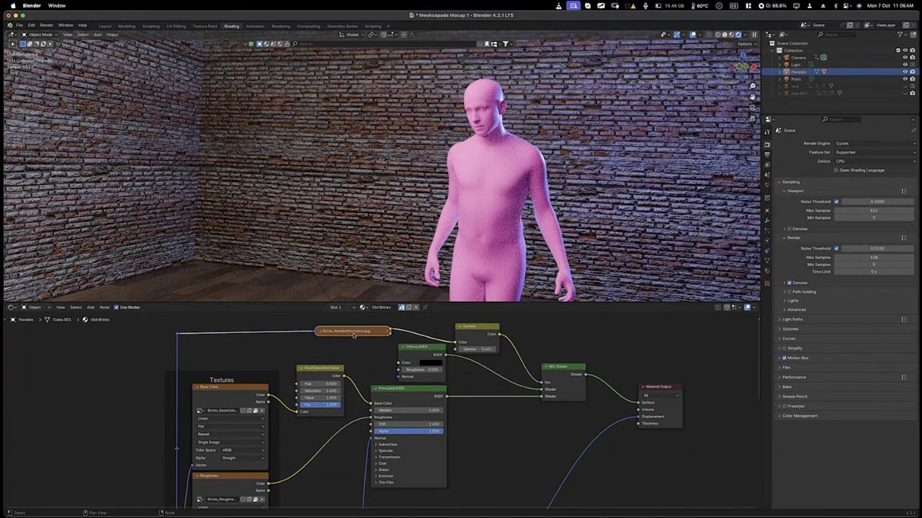
left_click_drag(360, 333, 349, 331)
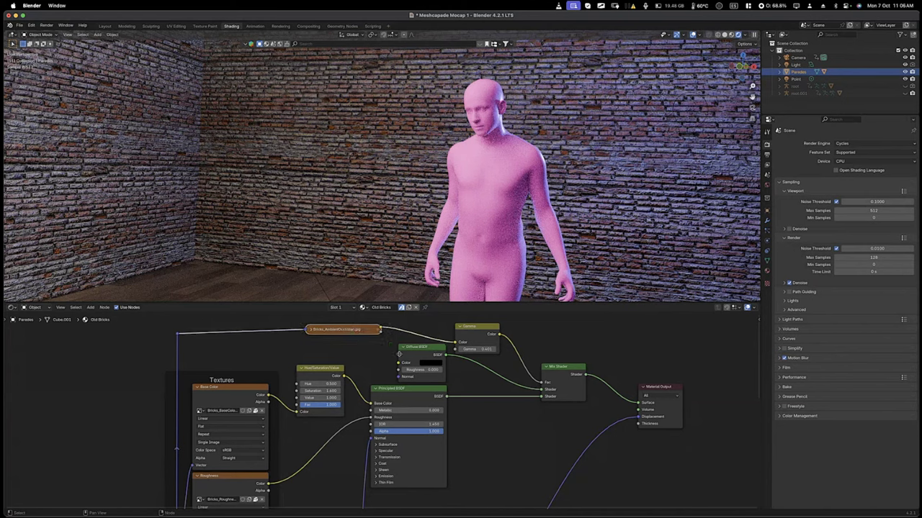
left_click_drag(414, 351, 399, 347)
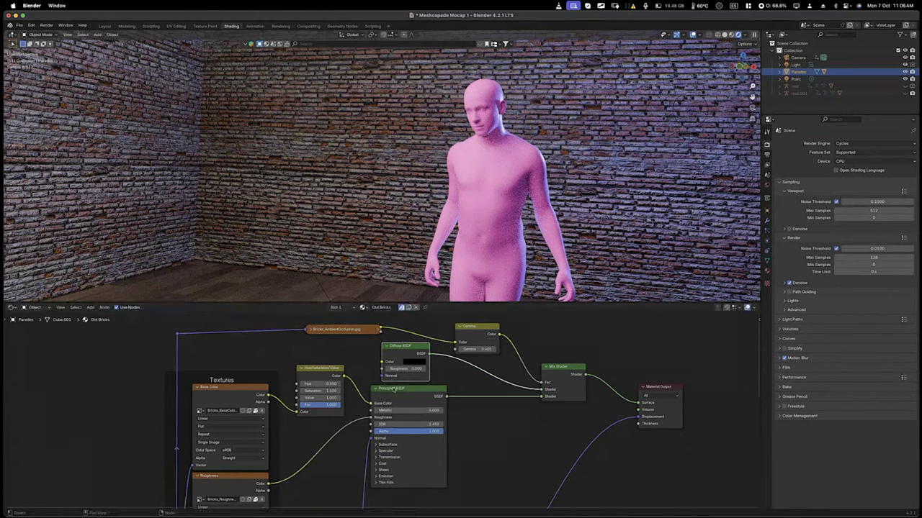
left_click_drag(390, 390, 426, 409)
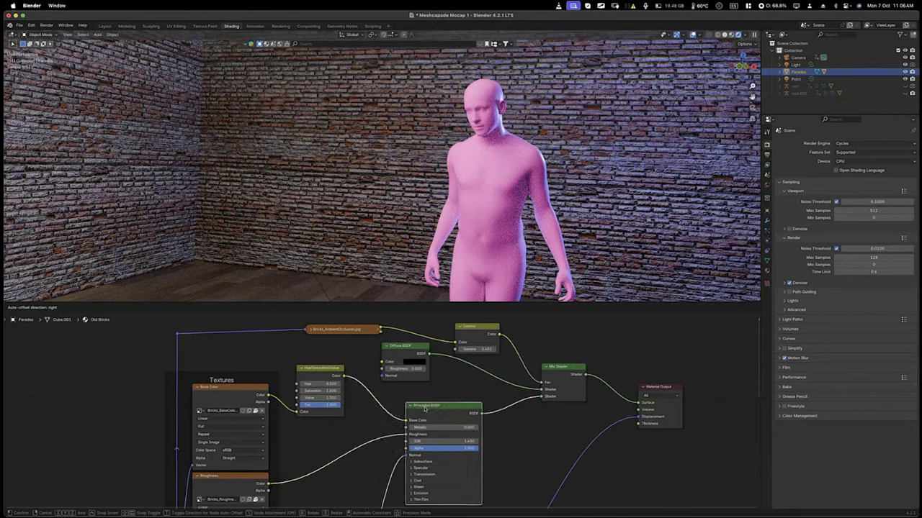
Pan around the Old Bricks node tree to inspect the Mapping, Gamma, Diffuse and Mix Shader nodes.
scroll(426, 409, "down", 1)
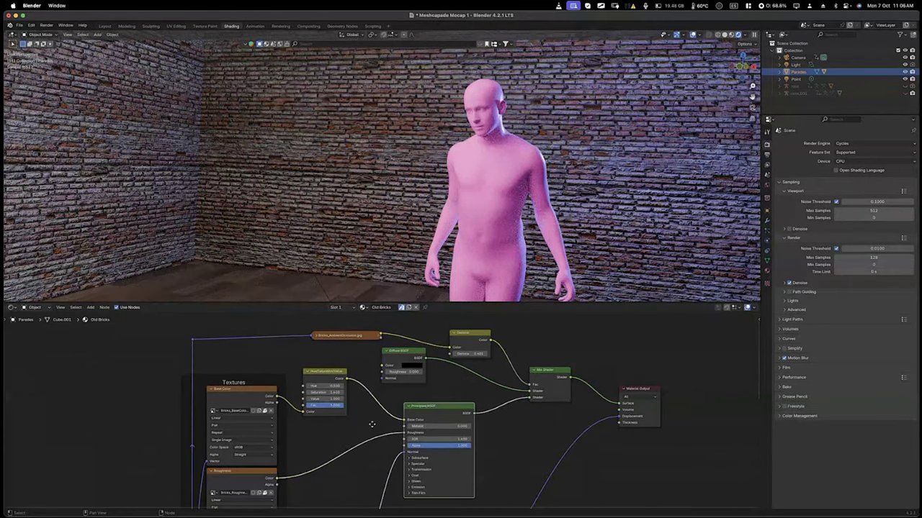
middle_click_drag(370, 429, 373, 411)
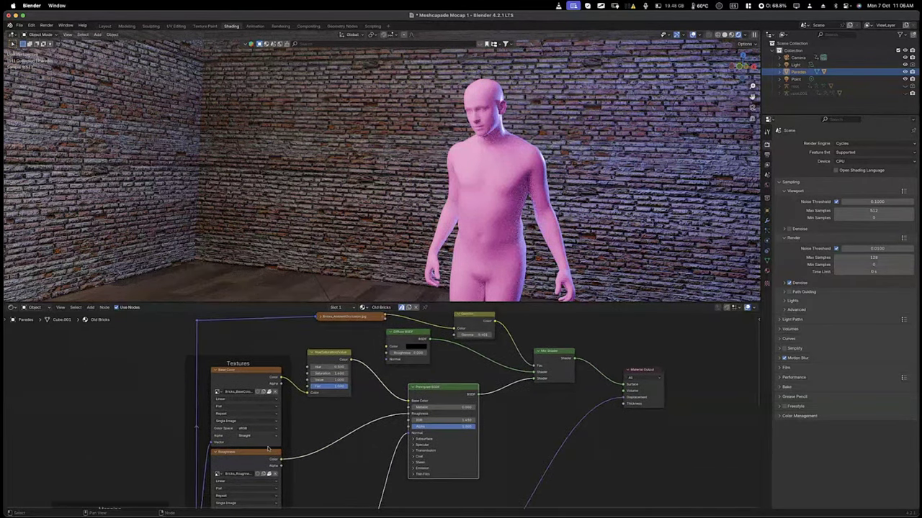
middle_click_drag(327, 466, 355, 336)
middle_click_drag(341, 456, 321, 434)
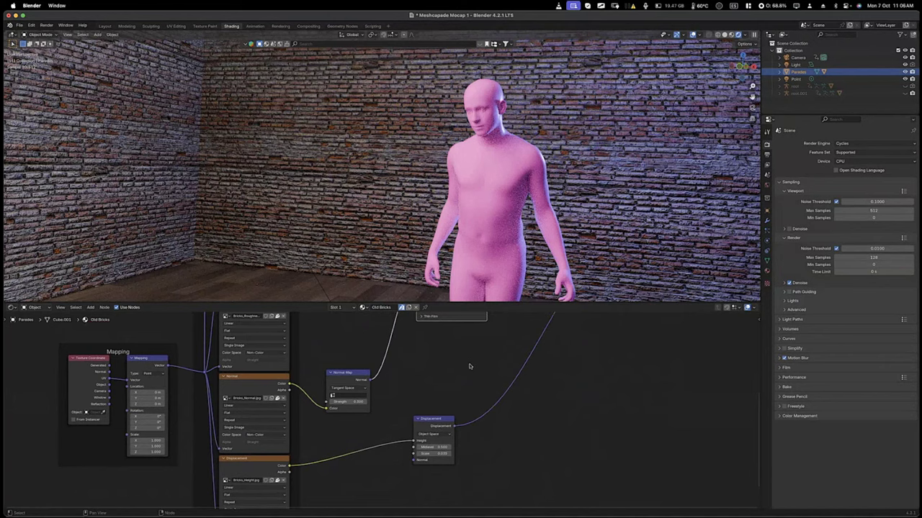
scroll(469, 384, "up", 5)
scroll(469, 384, "right", 4)
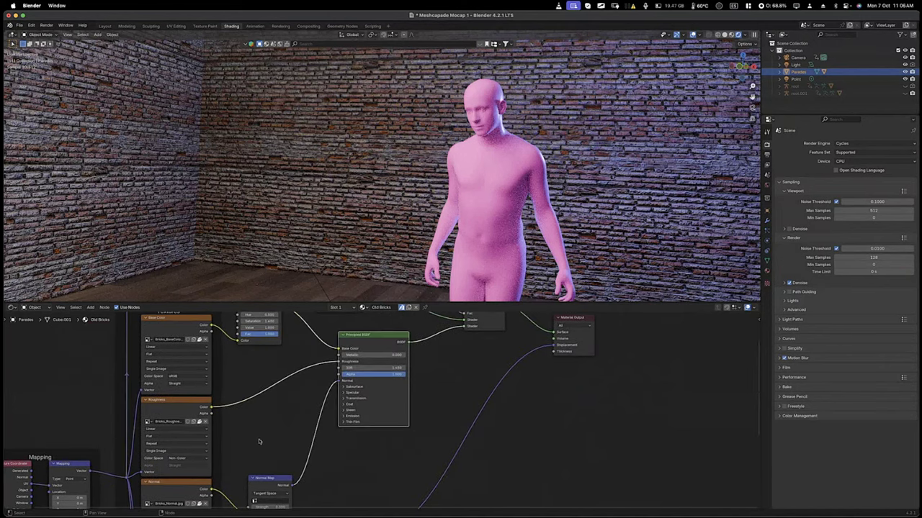
scroll(260, 442, "down", 1)
scroll(259, 442, "left", 1)
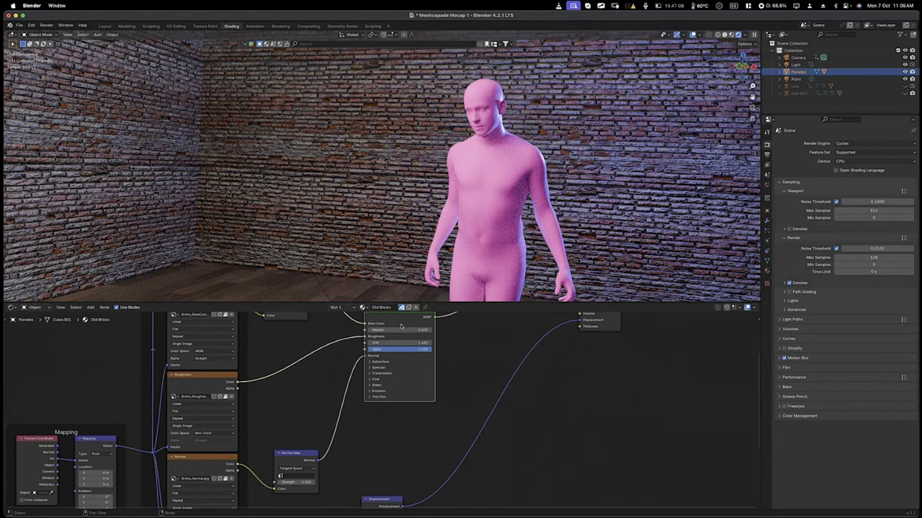
middle_click_drag(468, 401, 448, 476)
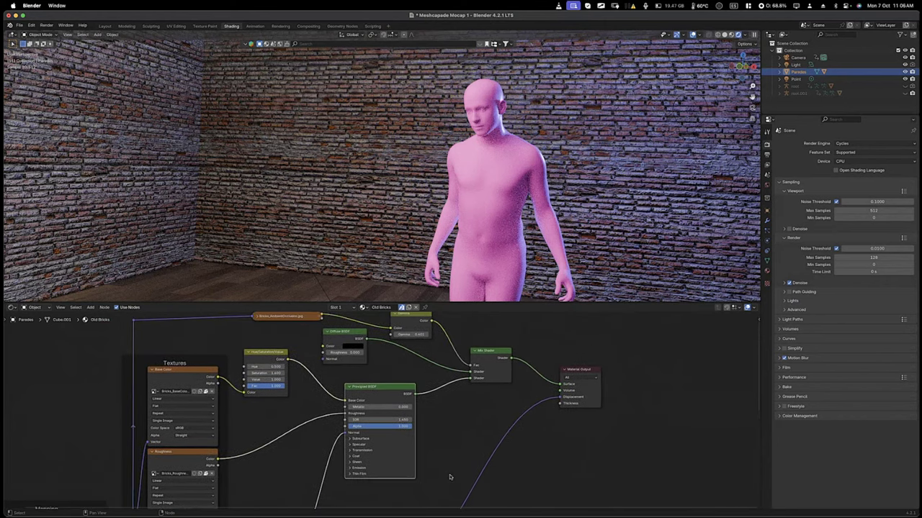
scroll(461, 424, "up", 1)
scroll(461, 424, "right", 1)
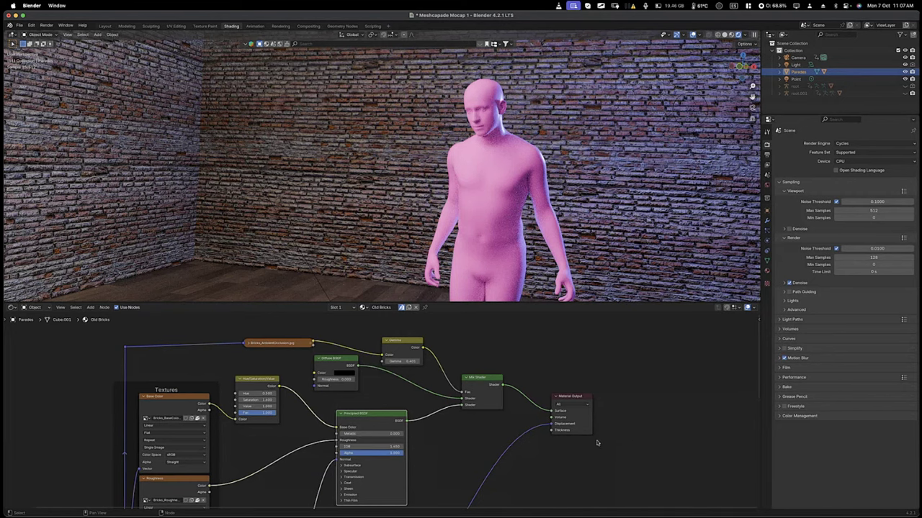
scroll(598, 440, "down", 1)
scroll(574, 453, "down", 5)
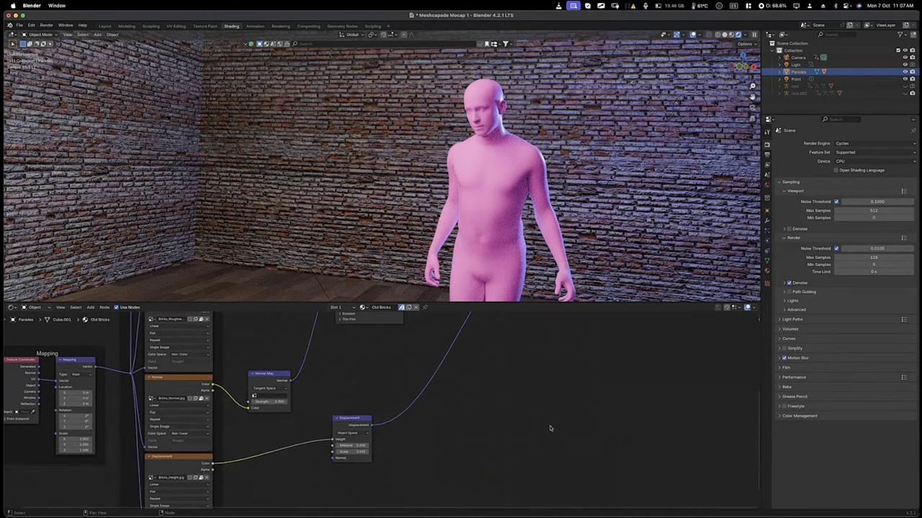
Add a Normal Map node to the Old Bricks material and position it below the texture chain.
key("shift+a")
mouse_move(569, 437)
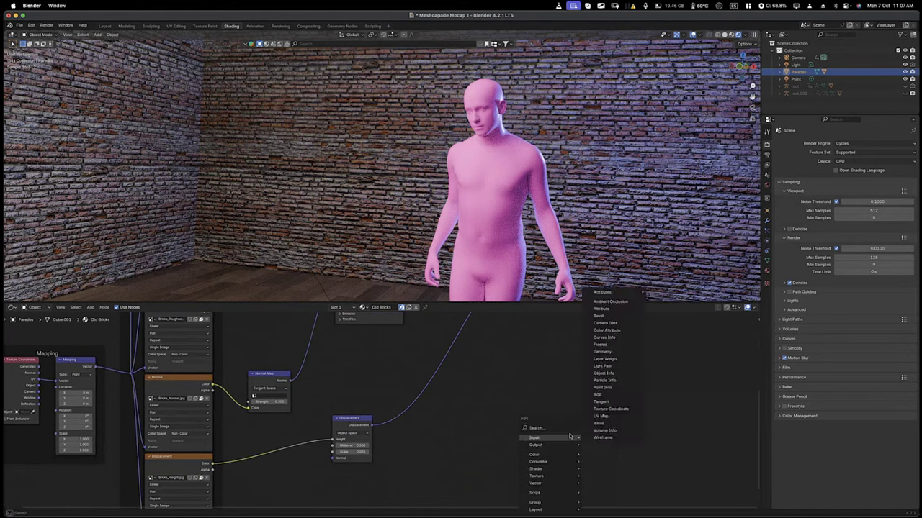
type("nor")
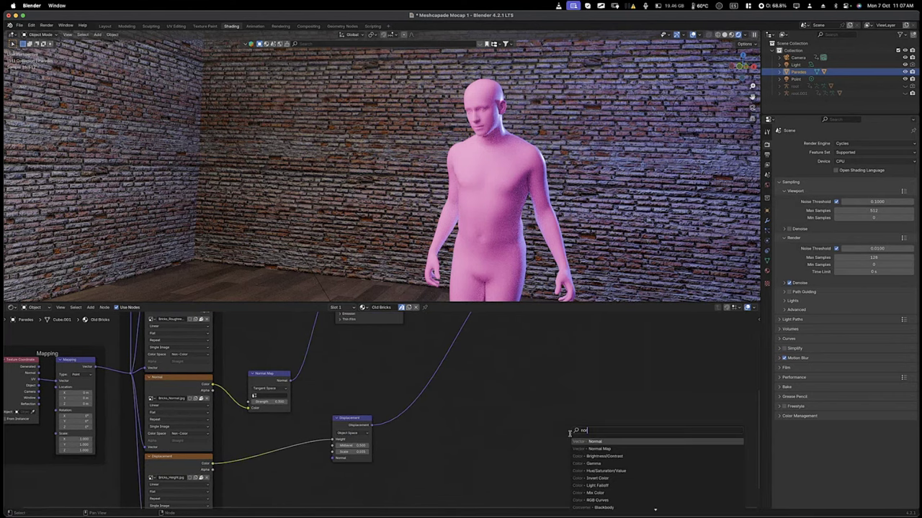
left_click(605, 448)
left_click(505, 414)
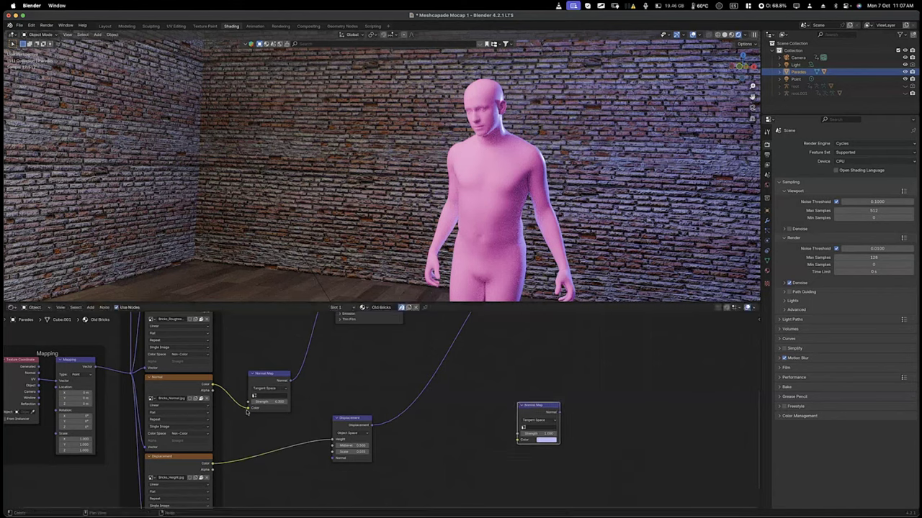
left_click_drag(548, 415, 581, 392)
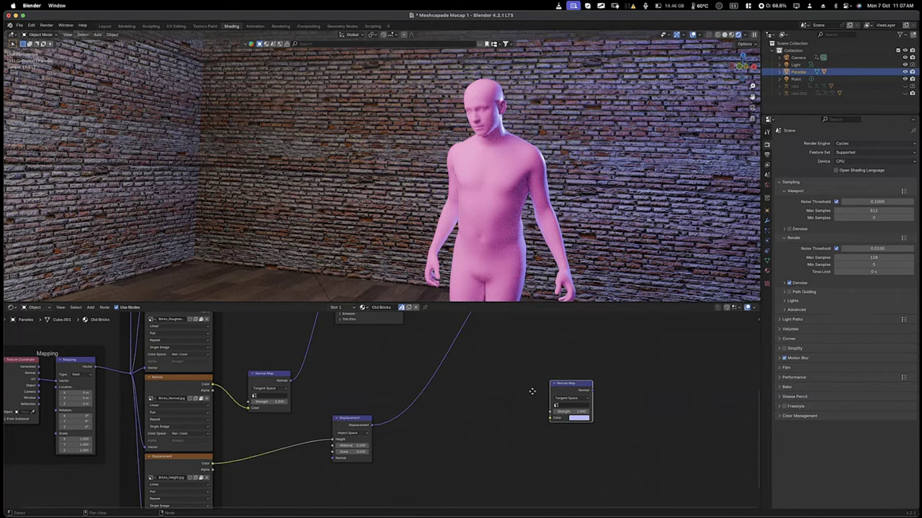
key("ctrl+z")
key("ctrl+z")
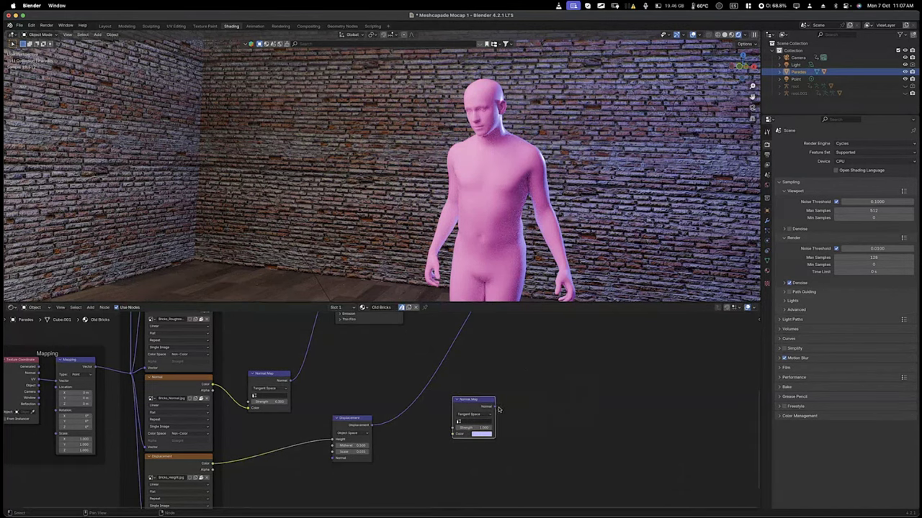
left_click_drag(495, 407, 561, 396)
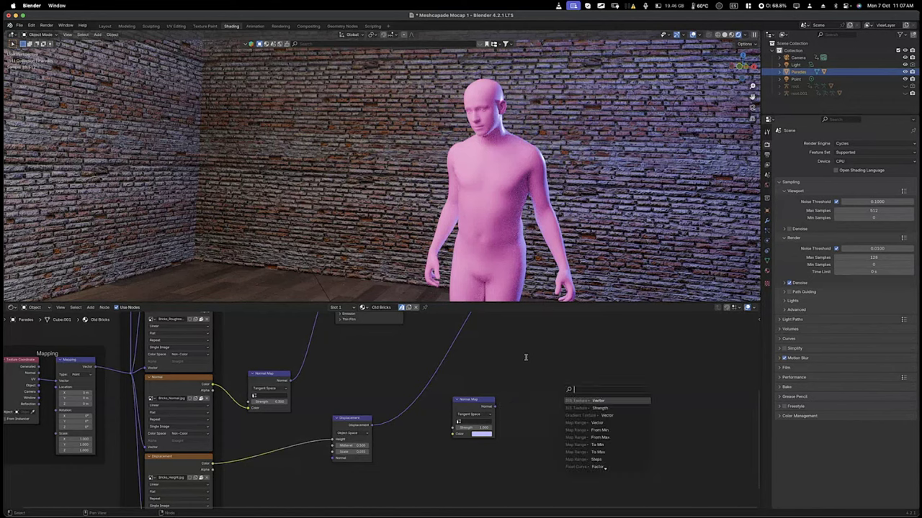
Nudge the Principled BSDF node down-left and zoom around the Mapping and Normal Map nodes.
scroll(530, 363, "up", 6)
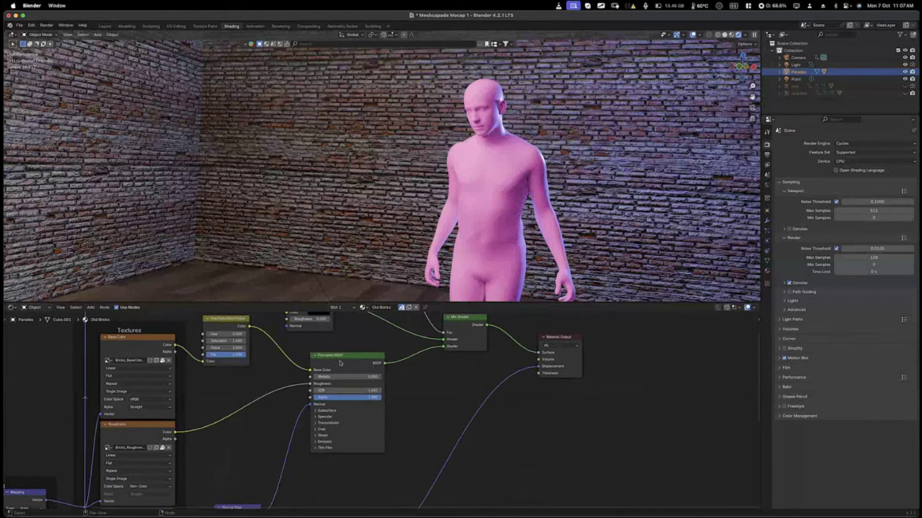
left_click_drag(343, 356, 336, 362)
scroll(216, 432, "down", 2)
middle_click_drag(151, 504, 207, 453)
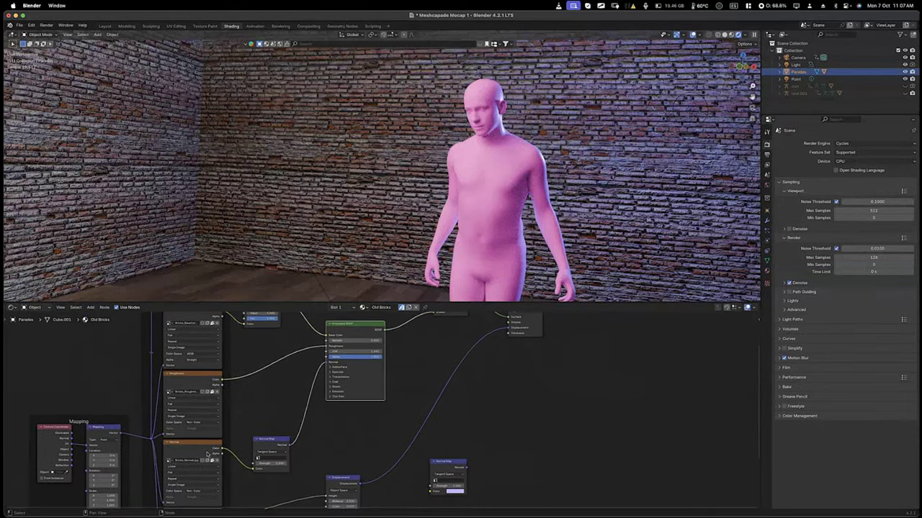
scroll(185, 465, "up", 4)
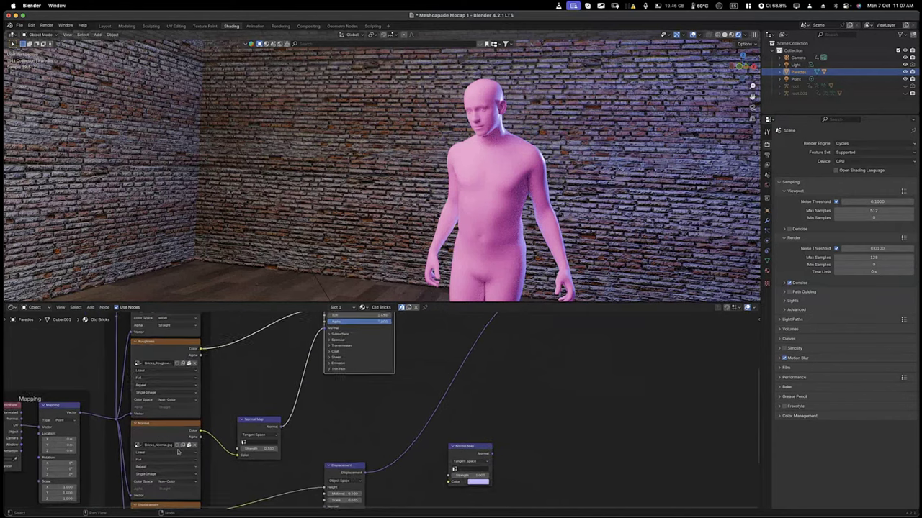
scroll(67, 467, "up", 3)
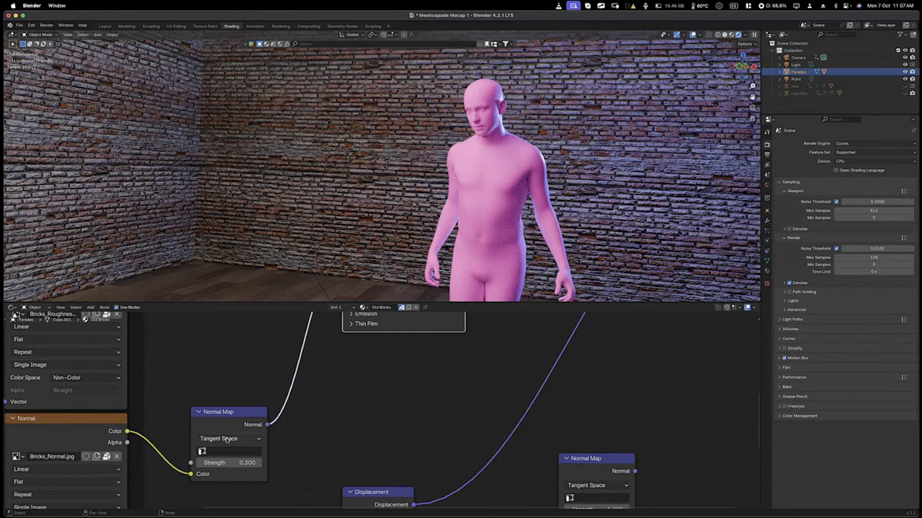
scroll(322, 431, "up", 2)
scroll(321, 424, "up", 5)
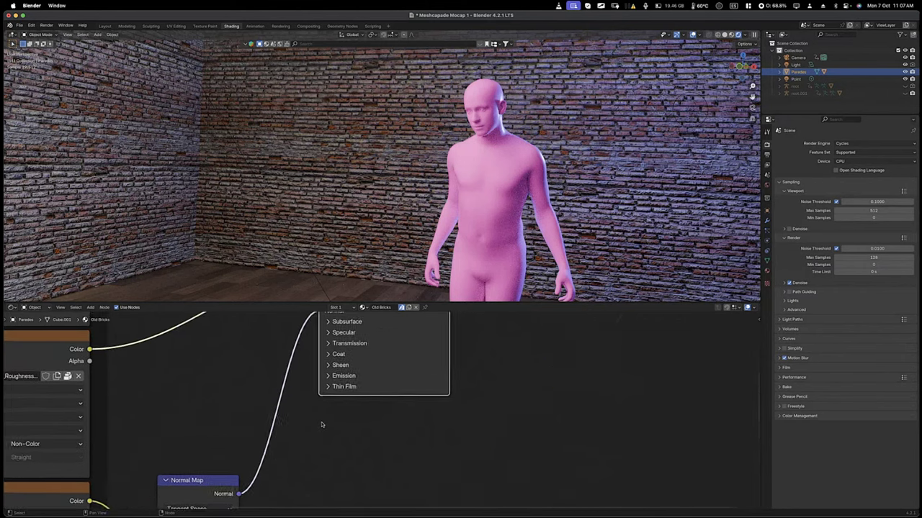
scroll(333, 412, "down", 10)
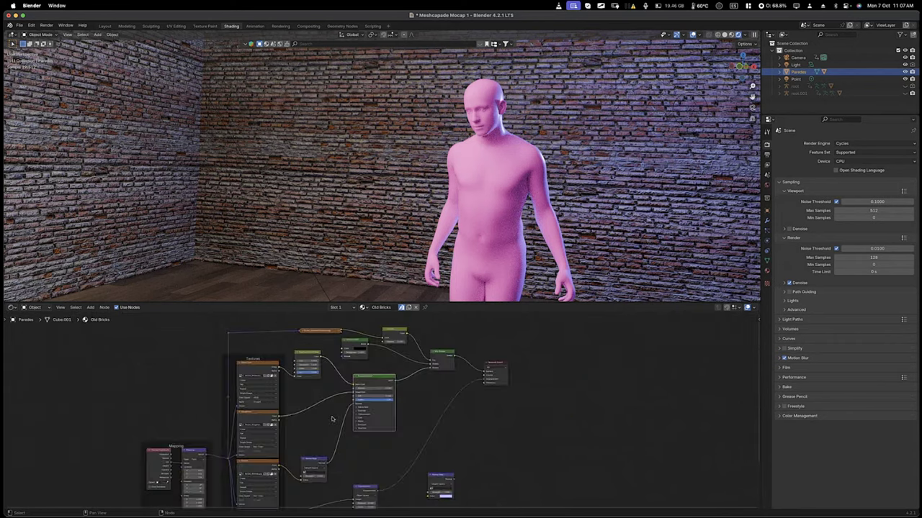
scroll(382, 423, "up", 1)
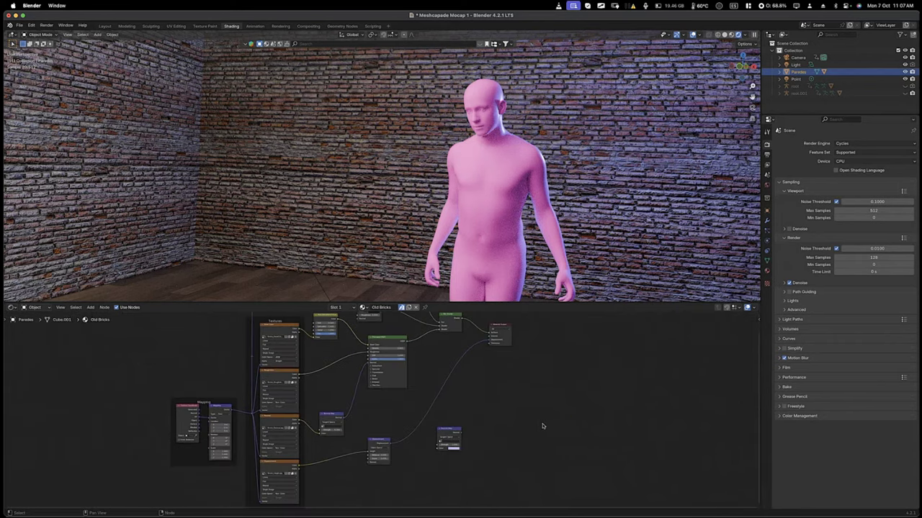
Add a Bump node to the Old Bricks material via the 'bum' search.
key("shift+a")
type("bum")
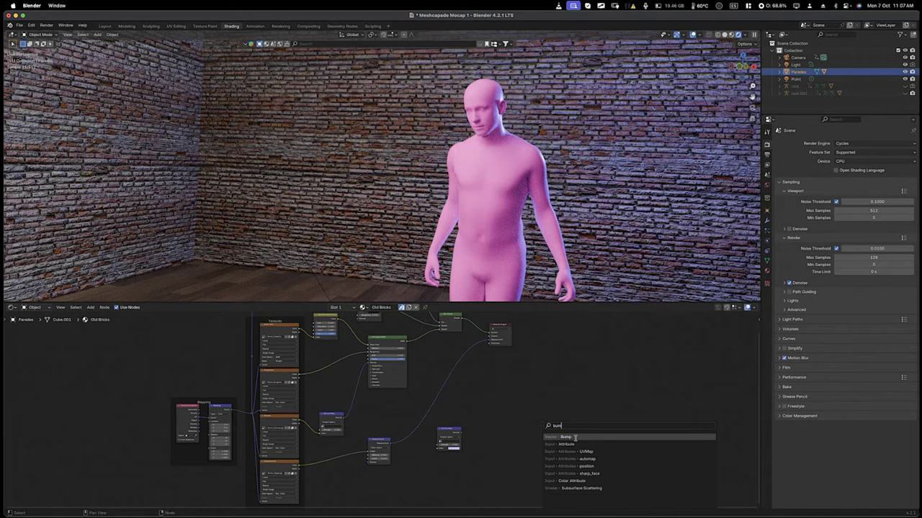
left_click(566, 437)
left_click(535, 434)
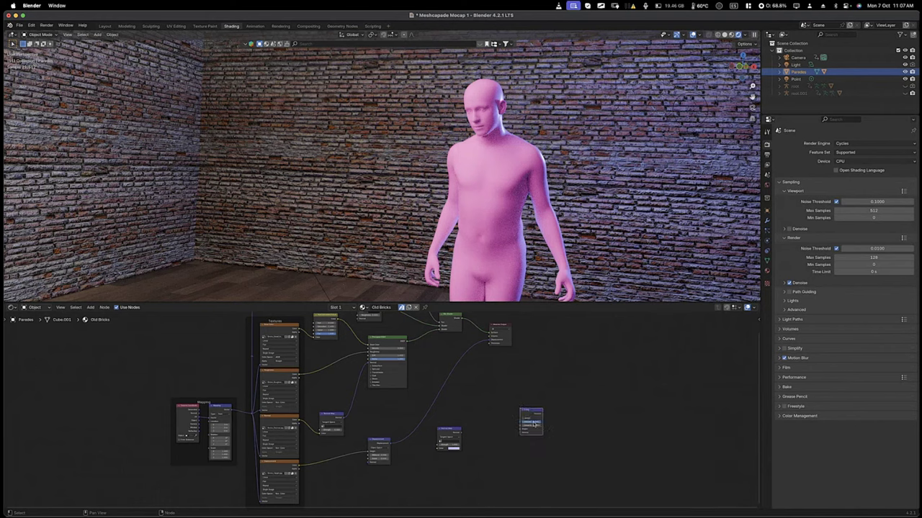
Zoom in and move the Normal Map node next to the new Bump node.
scroll(536, 432, "up", 5)
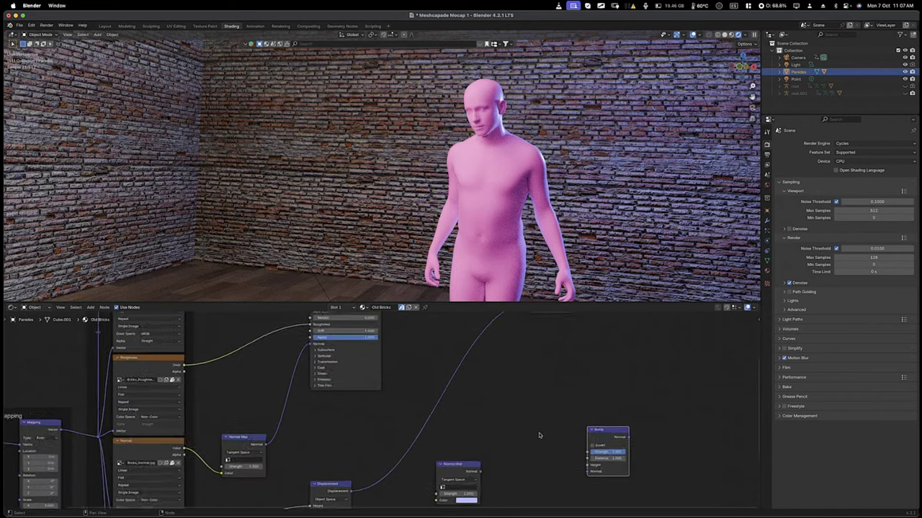
scroll(540, 436, "up", 5)
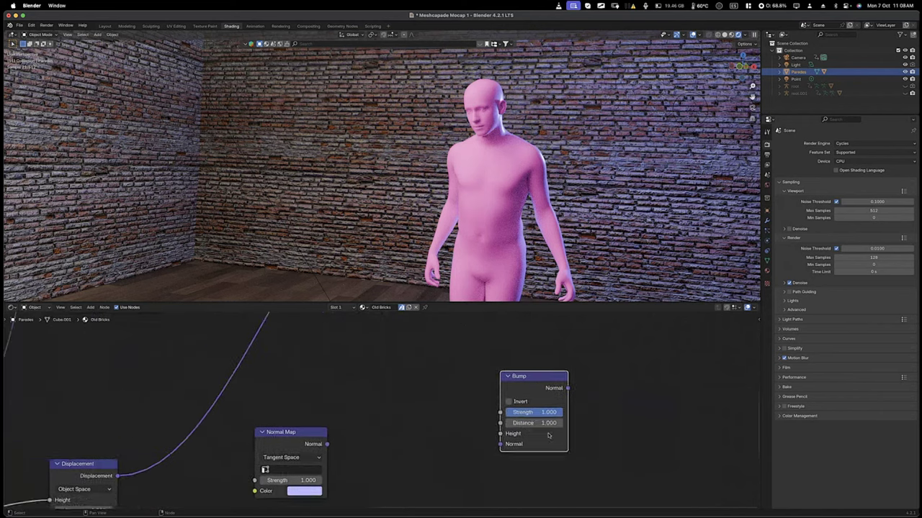
middle_click_drag(548, 435, 521, 464)
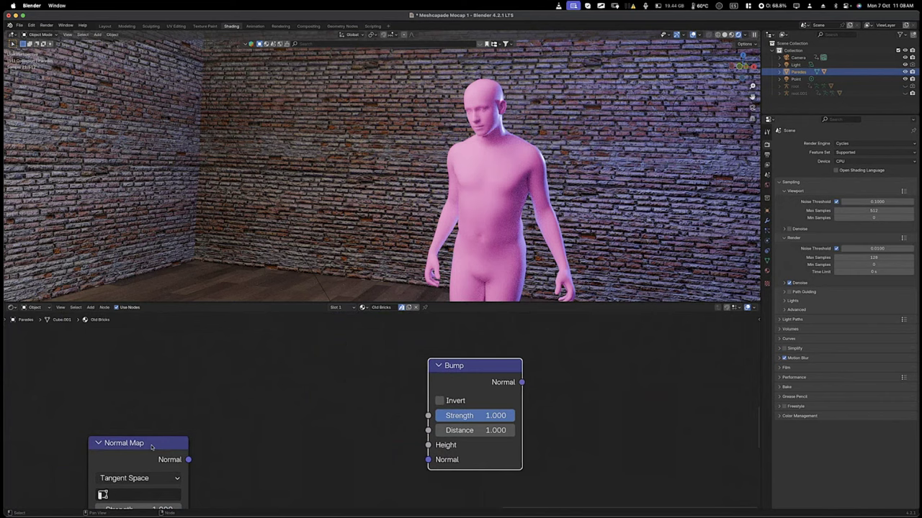
left_click_drag(152, 440, 175, 401)
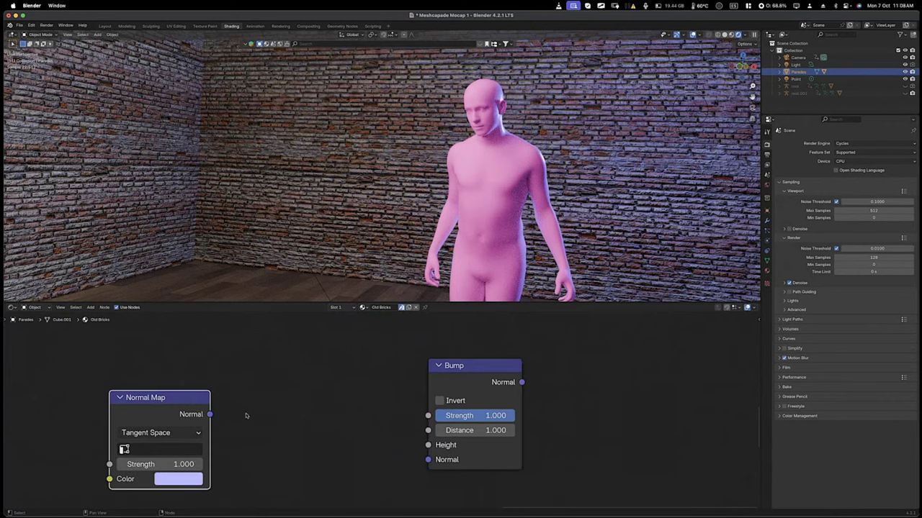
left_click_drag(188, 399, 288, 393)
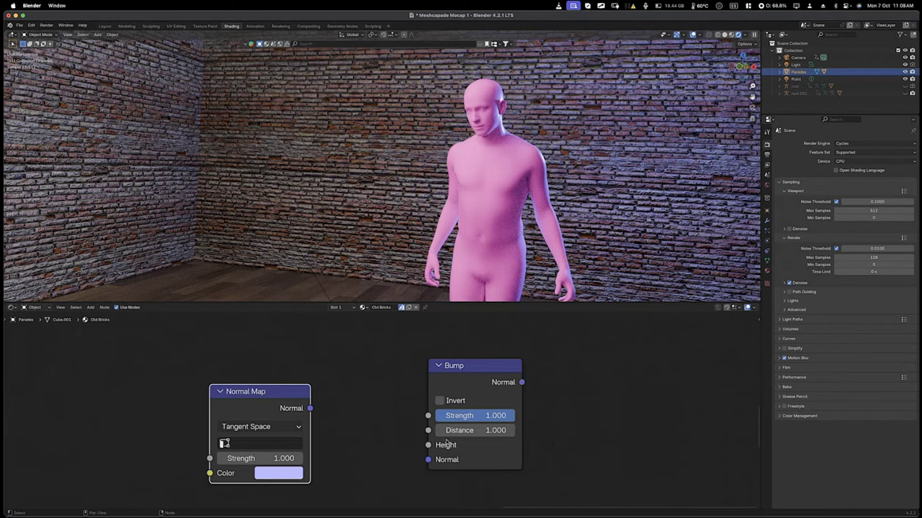
left_click_drag(293, 395, 157, 373)
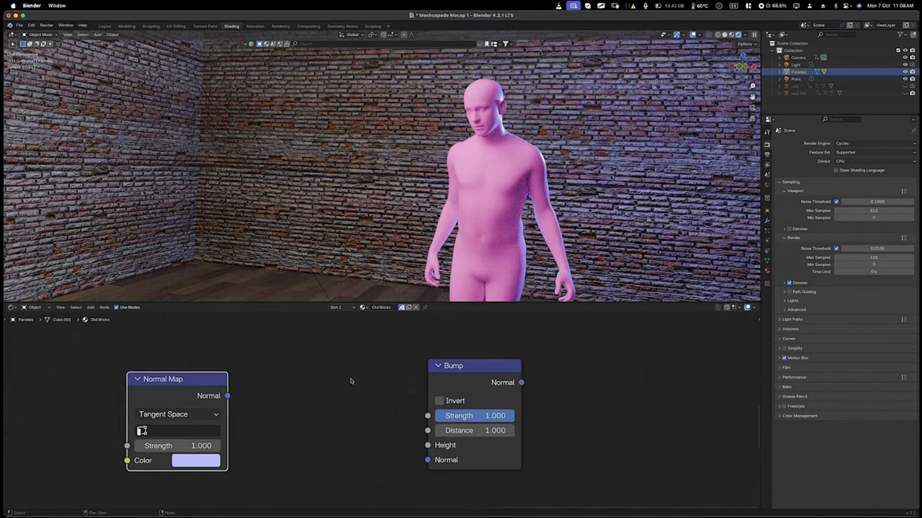
Move the Bump node directly beneath the Normal Map node and line them up.
scroll(439, 384, "down", 2)
middle_click_drag(430, 384, 469, 349)
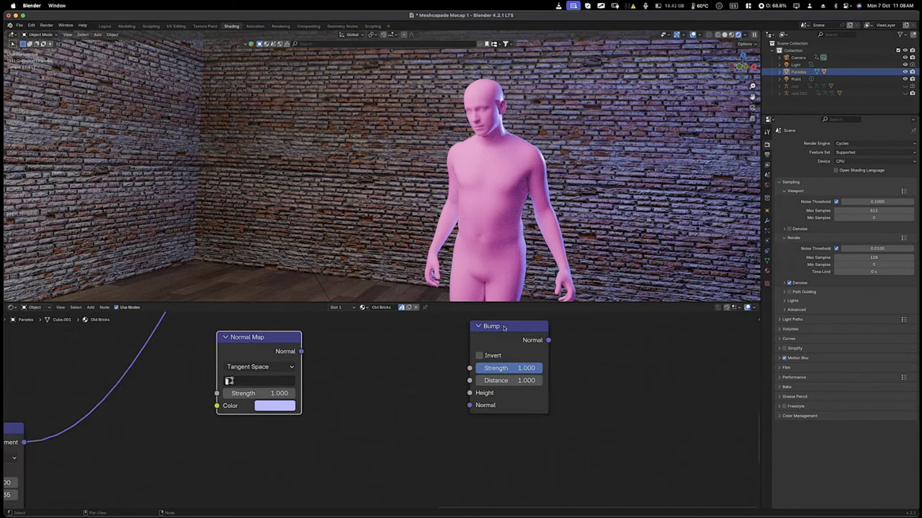
left_click_drag(483, 330, 236, 435)
scroll(309, 428, "down", 2)
scroll(309, 428, "up", 2)
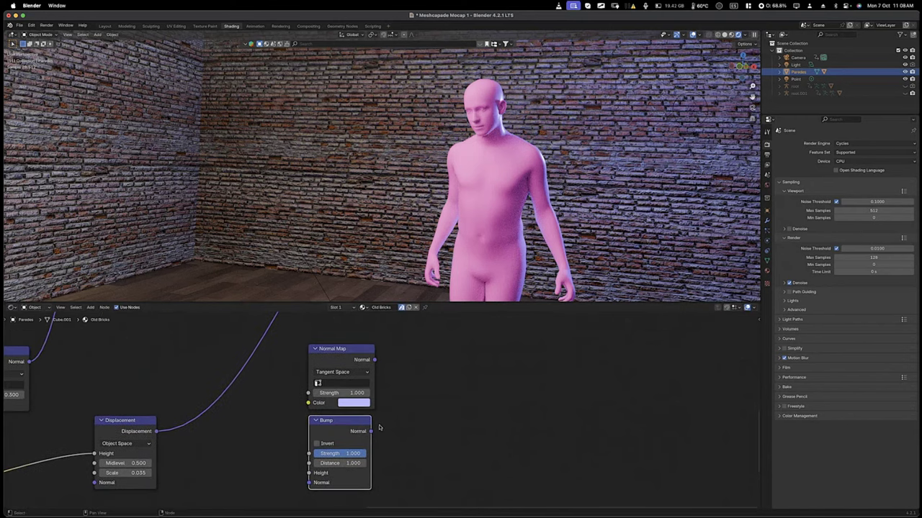
left_click_drag(350, 422, 346, 422)
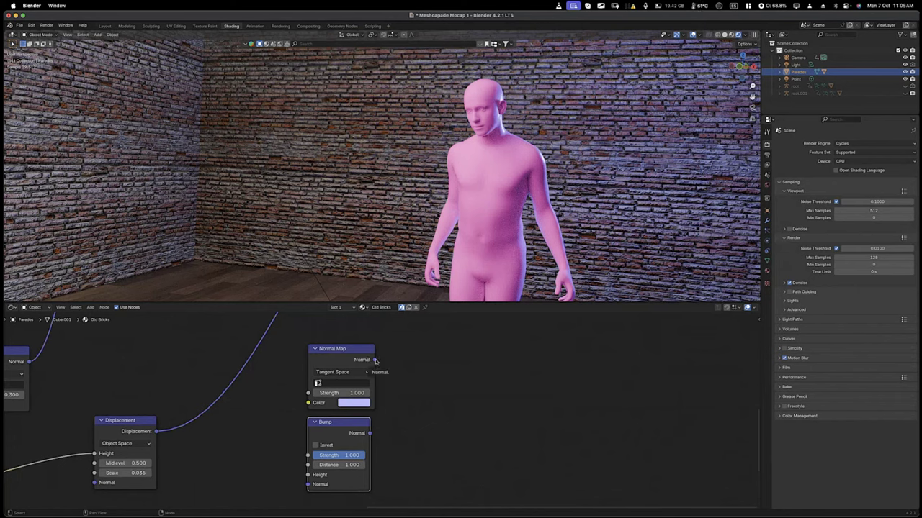
Zoom in and out across the node tree to review the Displacement and Material Output links.
scroll(375, 368, "up", 1)
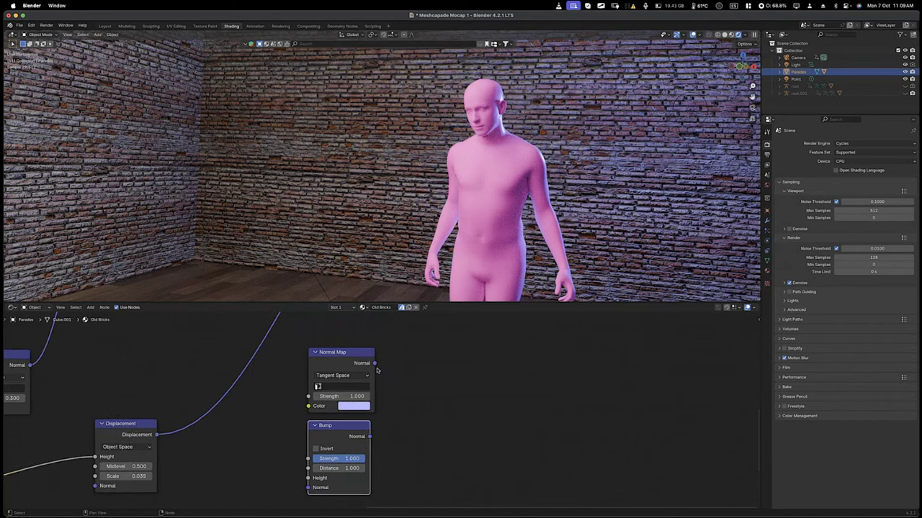
scroll(374, 371, "down", 2)
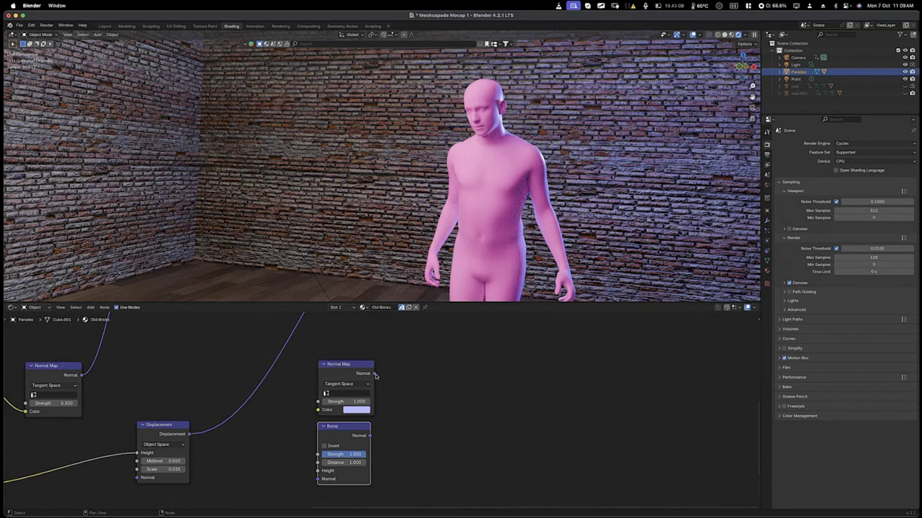
scroll(373, 367, "up", 8)
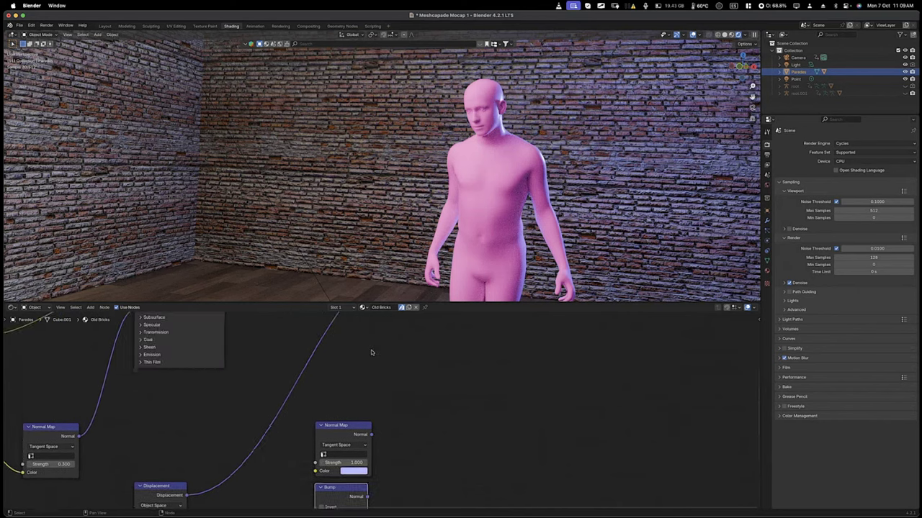
scroll(371, 353, "up", 2)
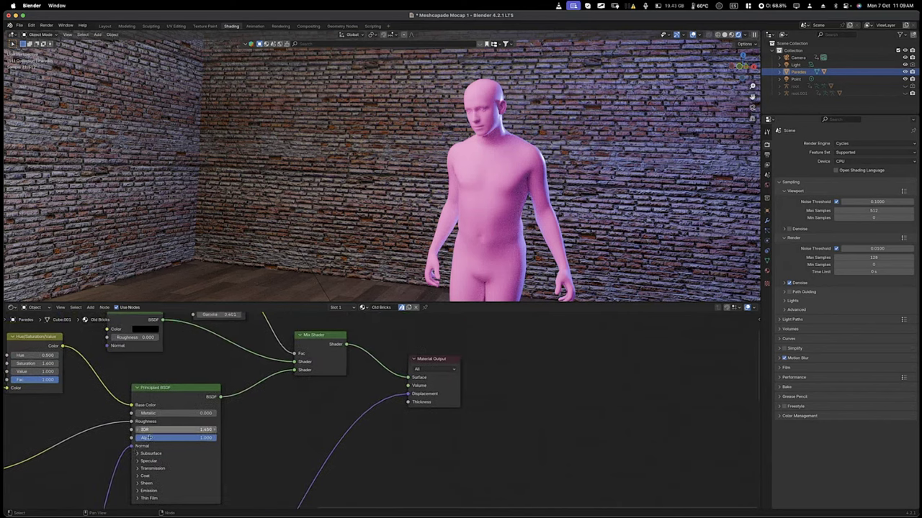
scroll(324, 456, "down", 6)
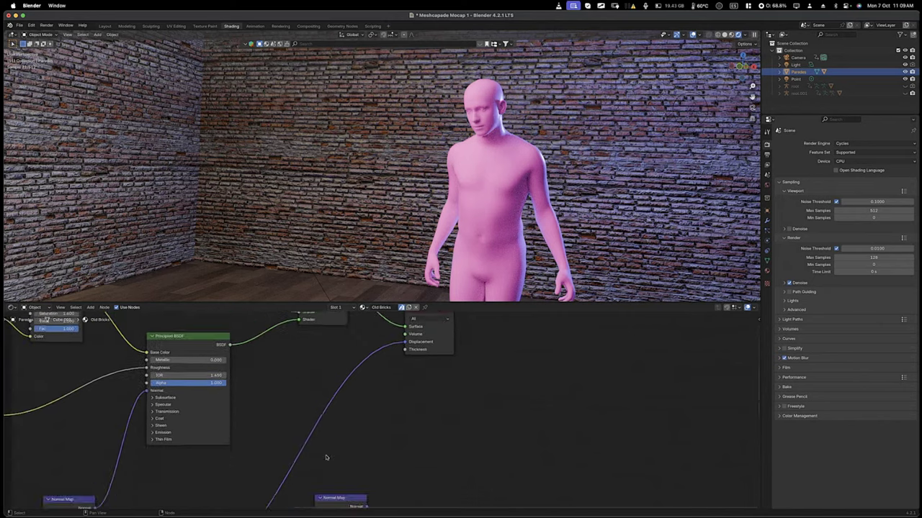
scroll(325, 457, "down", 2)
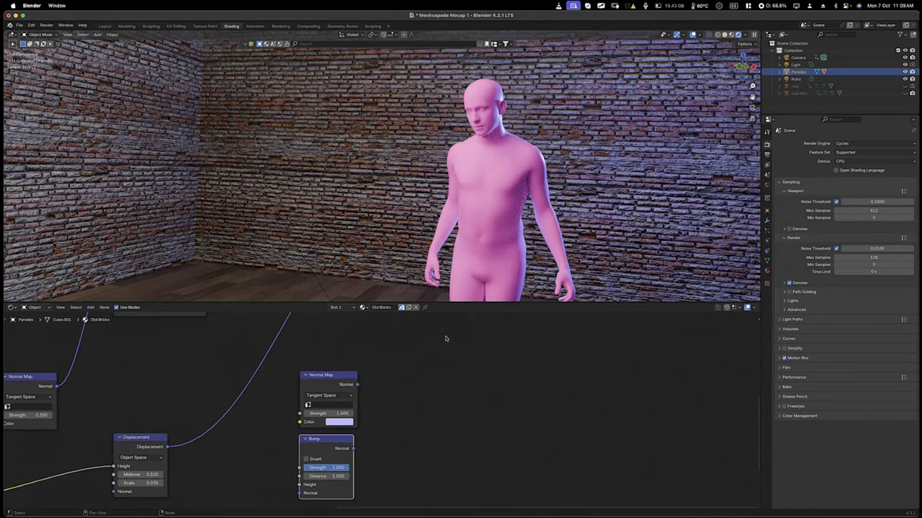
scroll(398, 374, "down", 8)
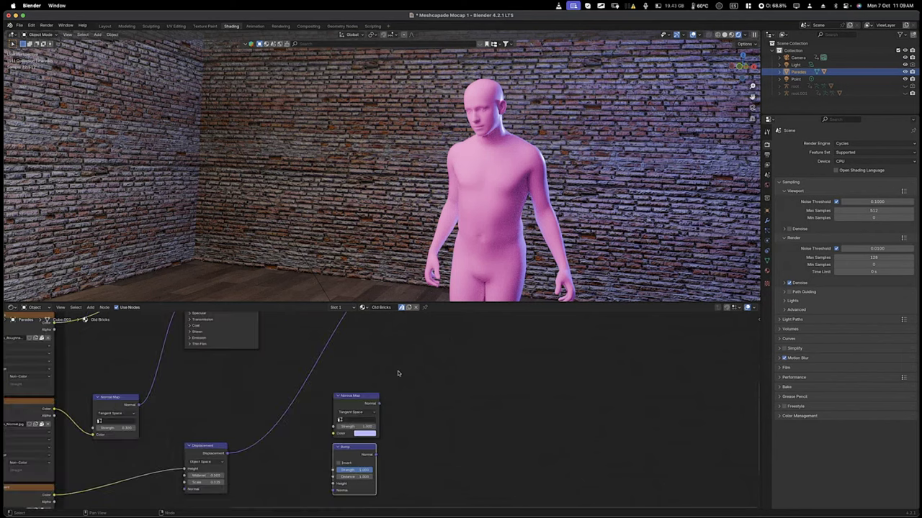
scroll(398, 374, "up", 4)
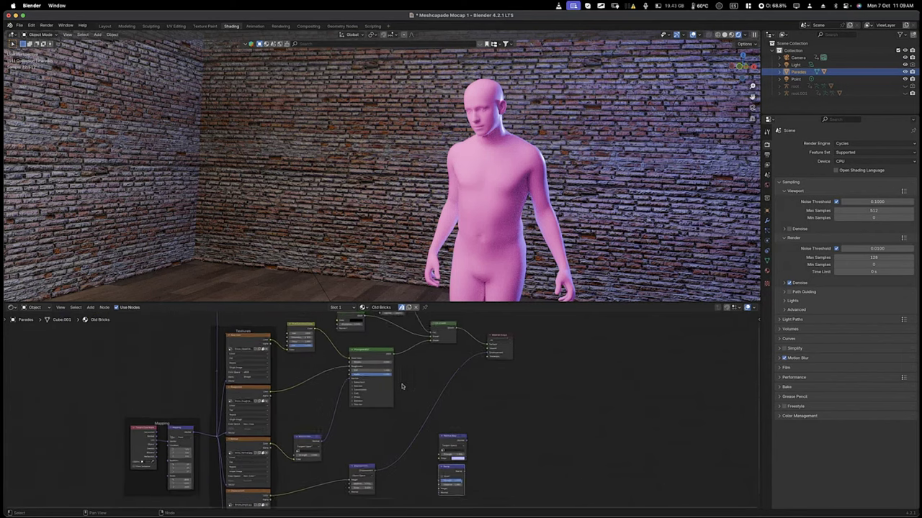
scroll(529, 363, "up", 5)
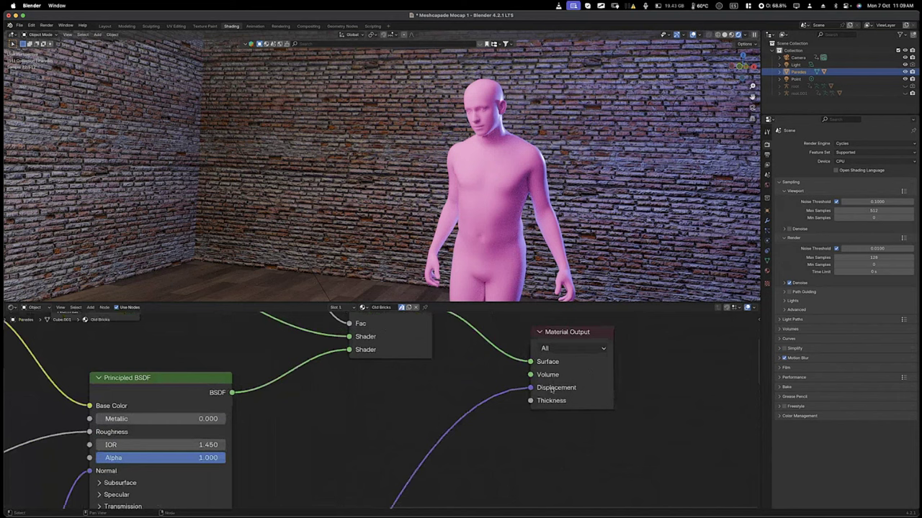
scroll(468, 411, "down", 3)
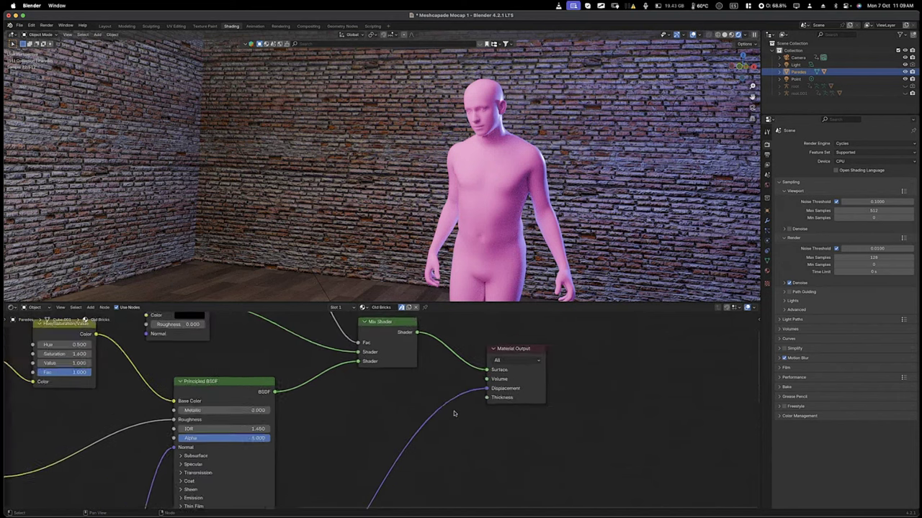
scroll(453, 414, "down", 6)
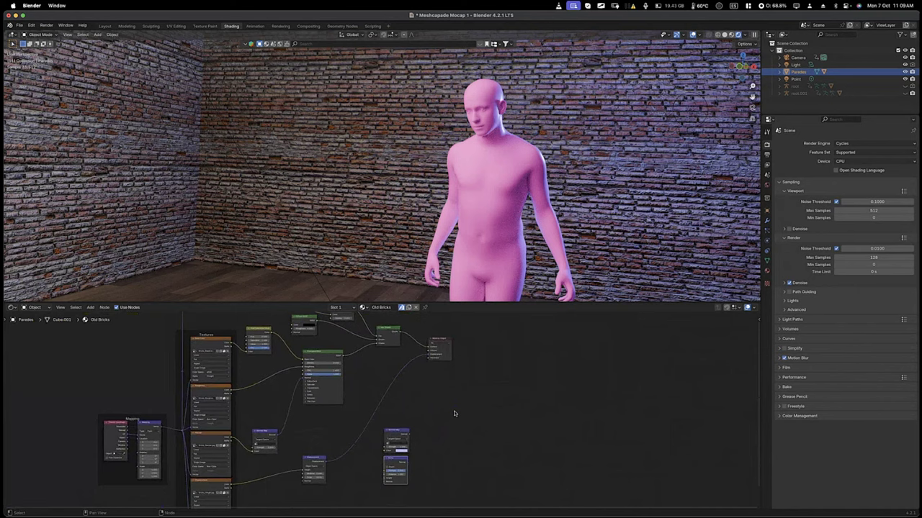
scroll(454, 414, "left", 5)
scroll(455, 413, "down", 1)
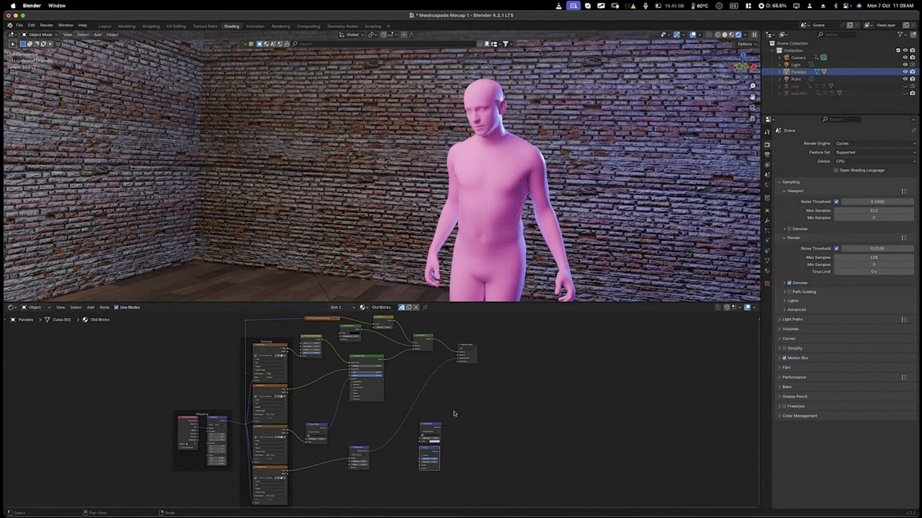
Box-select the unconnected Normal Map and Bump nodes and delete them.
left_click_drag(456, 412, 419, 477)
key("x")
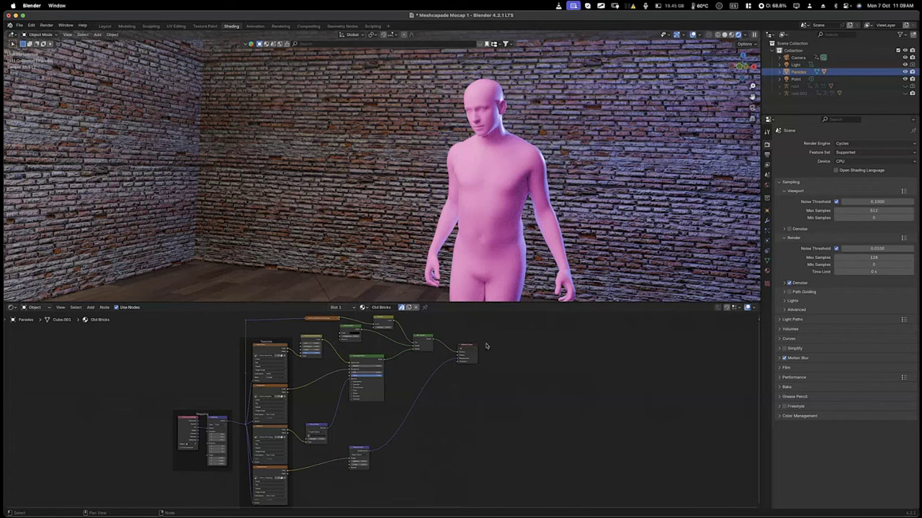
scroll(429, 332, "up", 1)
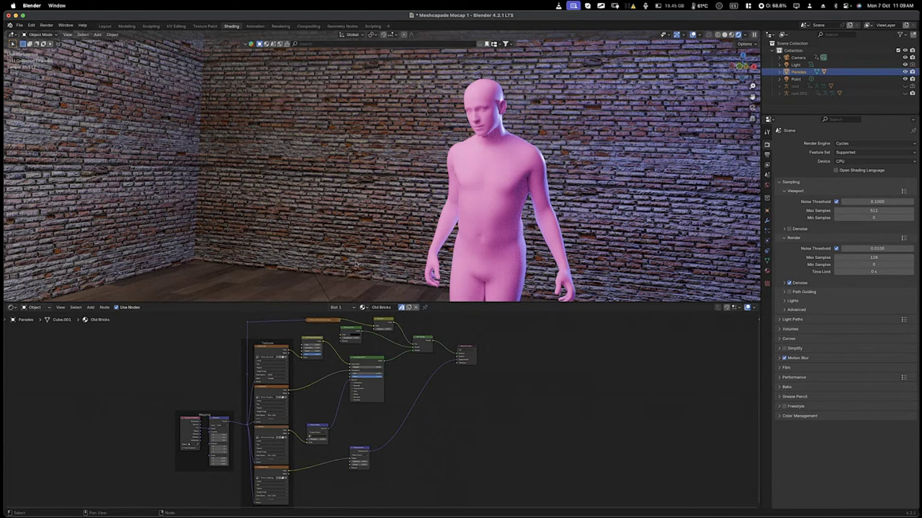
scroll(302, 269, "up", 3)
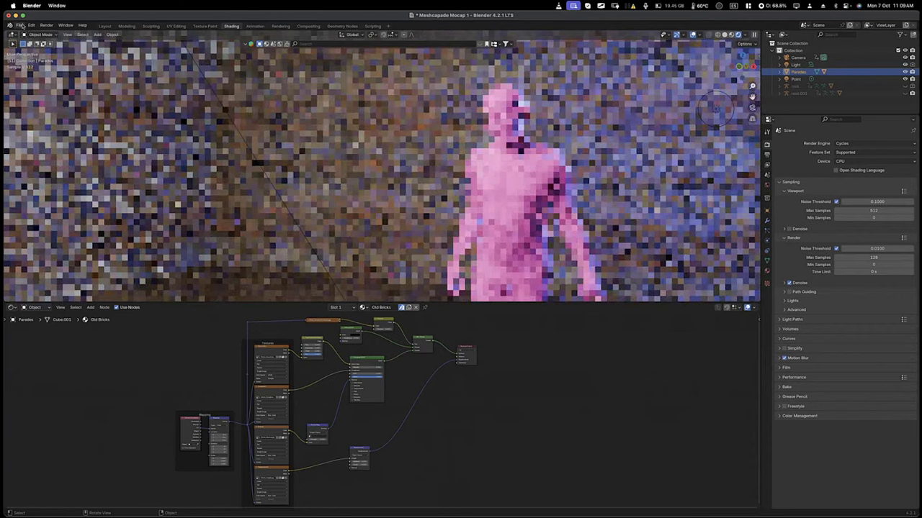
Open the recent Hongo Mixamo 2.blend, discarding unsaved changes to the mocap scene.
left_click(20, 25)
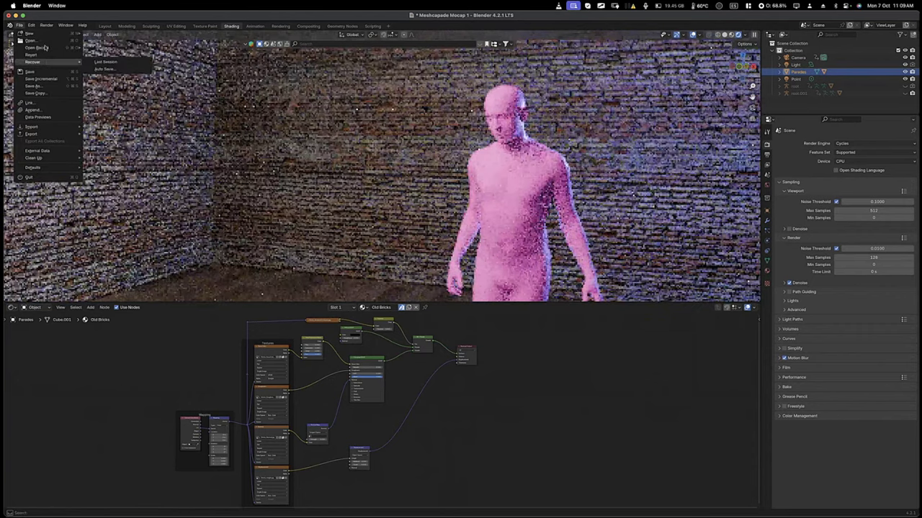
mouse_move(47, 48)
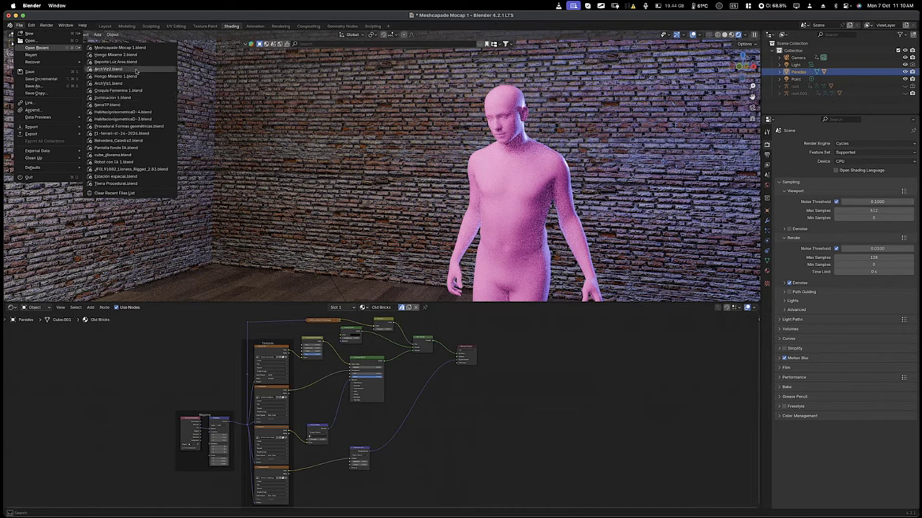
left_click(141, 57)
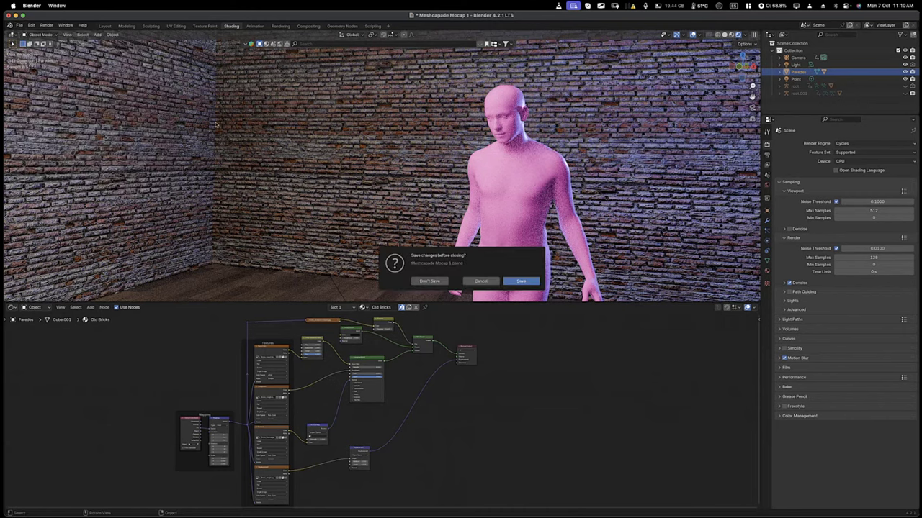
left_click(420, 281)
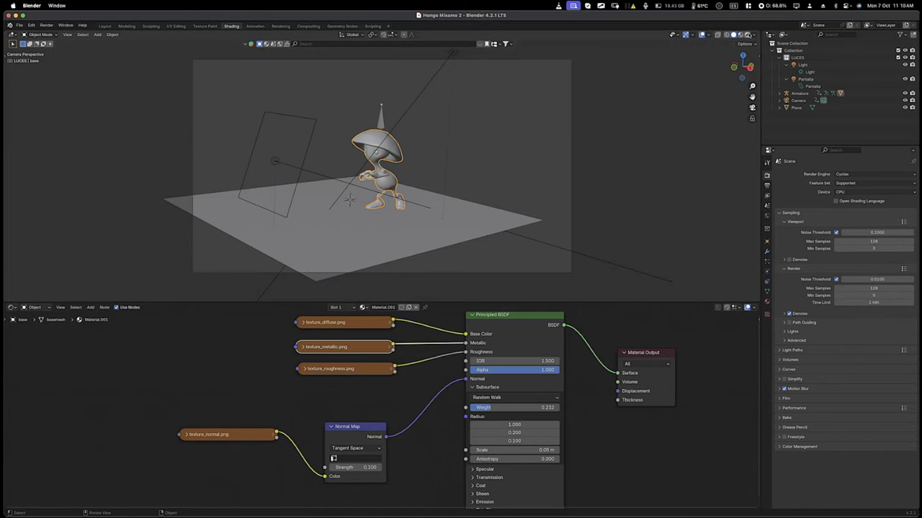
Switch to the Layout workspace and preview the mushroom character in Rendered shading with Cycles.
key("z")
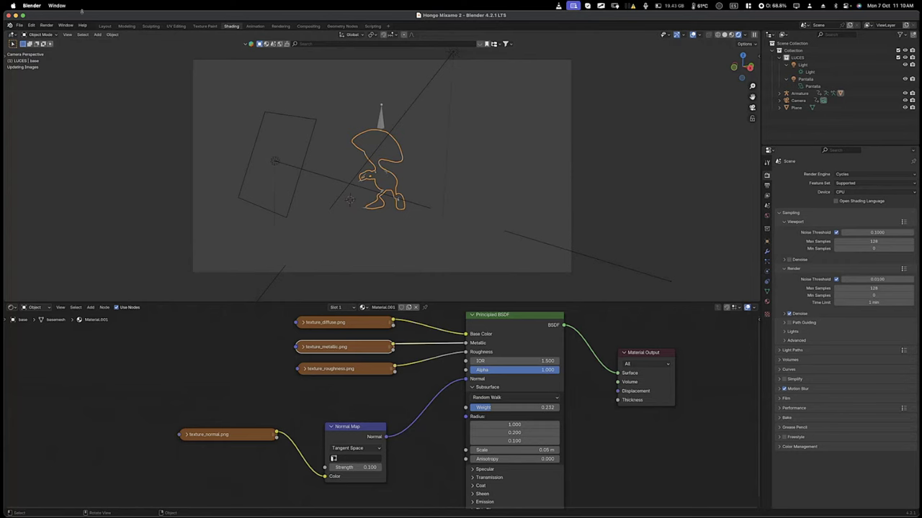
left_click(103, 26)
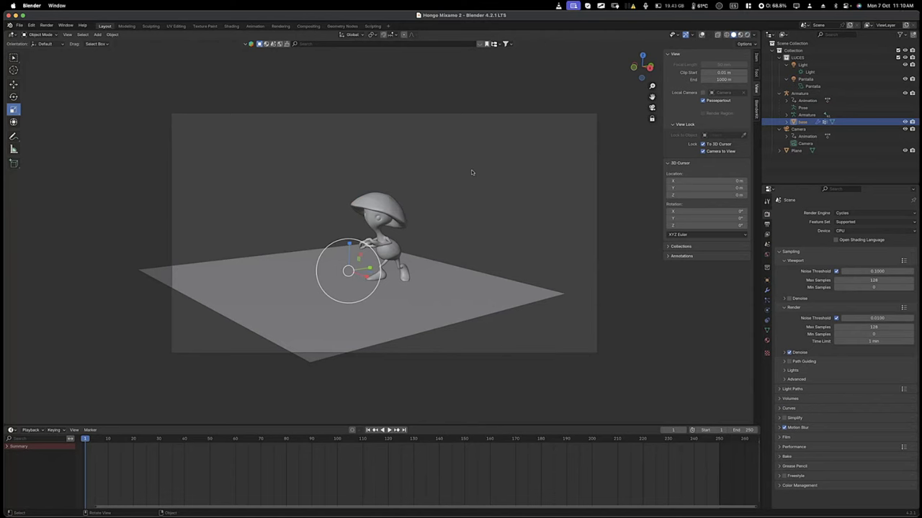
key("z")
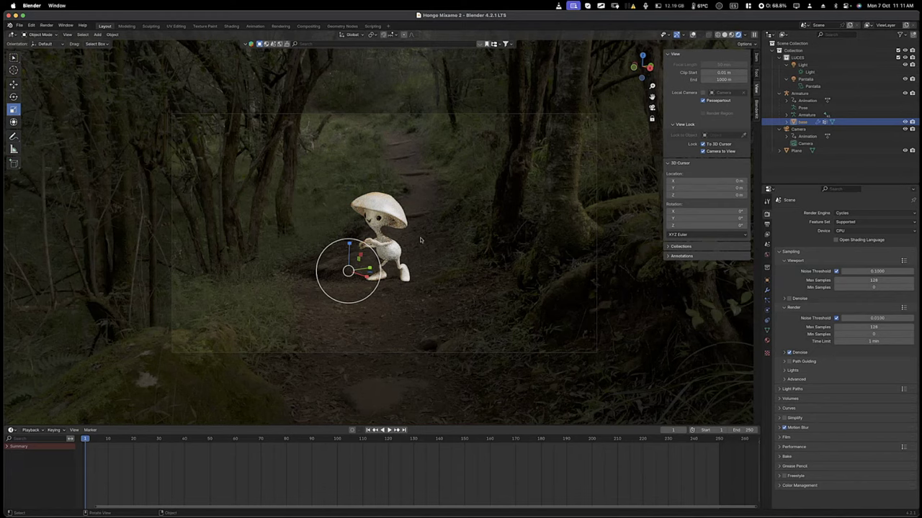
Switch to the Select Box tool and start reframing the camera closer to the mushroom.
left_click(13, 59)
left_click(14, 58)
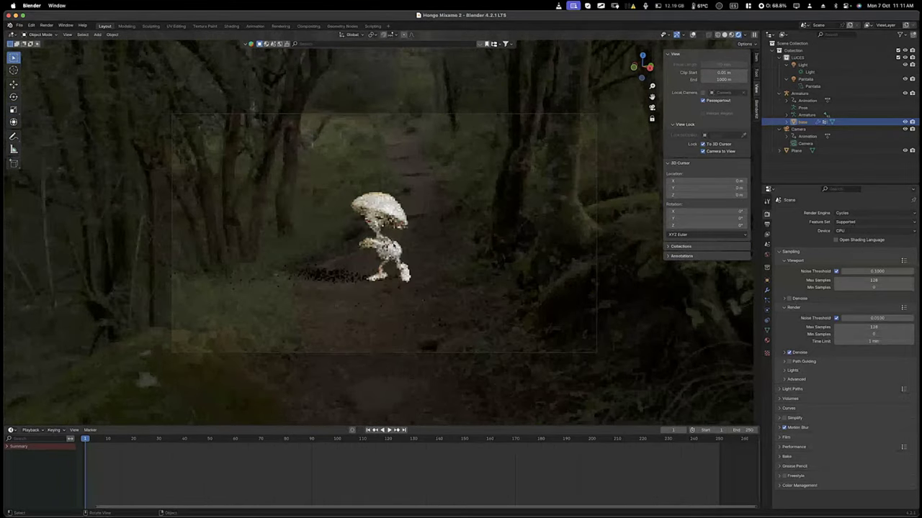
middle_click_drag(394, 230, 393, 244)
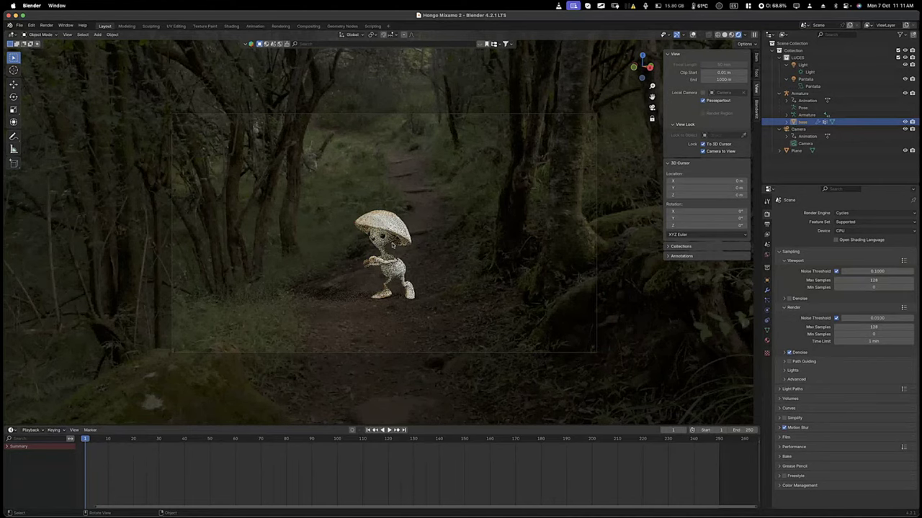
middle_click_drag(392, 244, 379, 237)
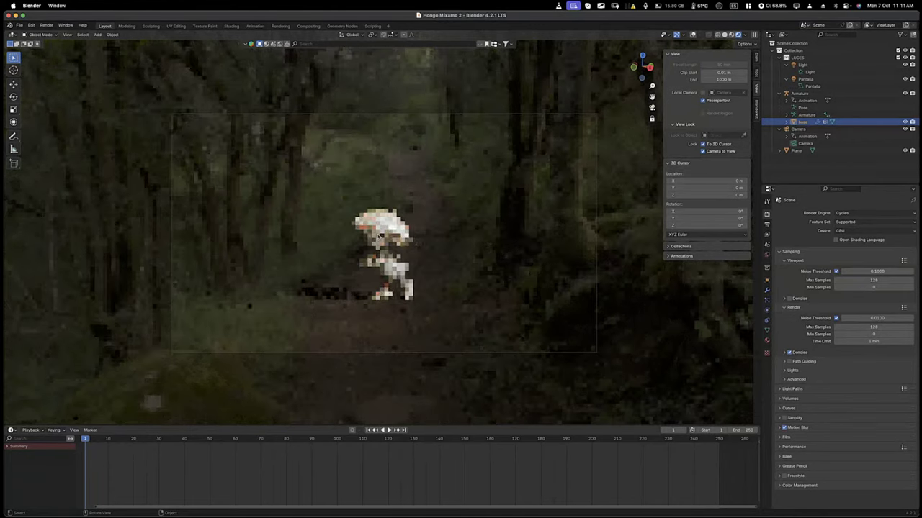
key("F9")
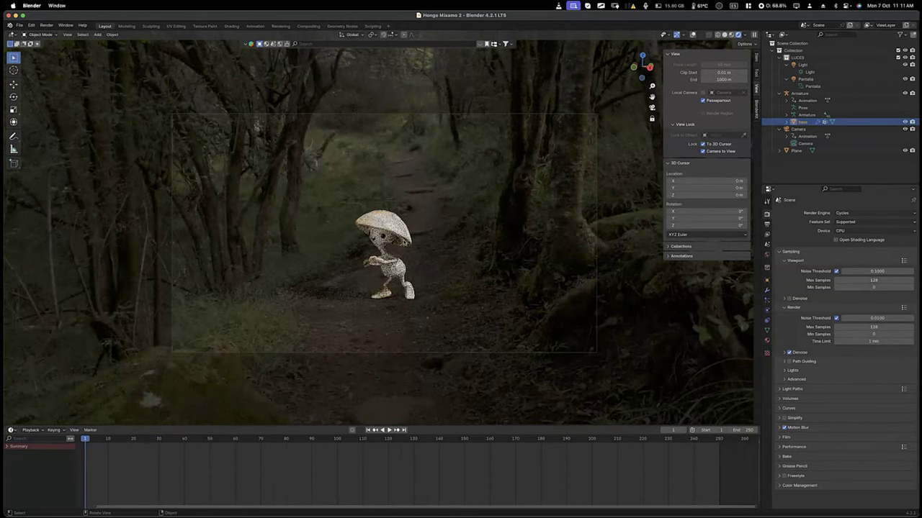
Fine-tune the camera orbit to centre the character on the dirt path, then go to Mischief.
middle_click_drag(405, 243, 402, 242)
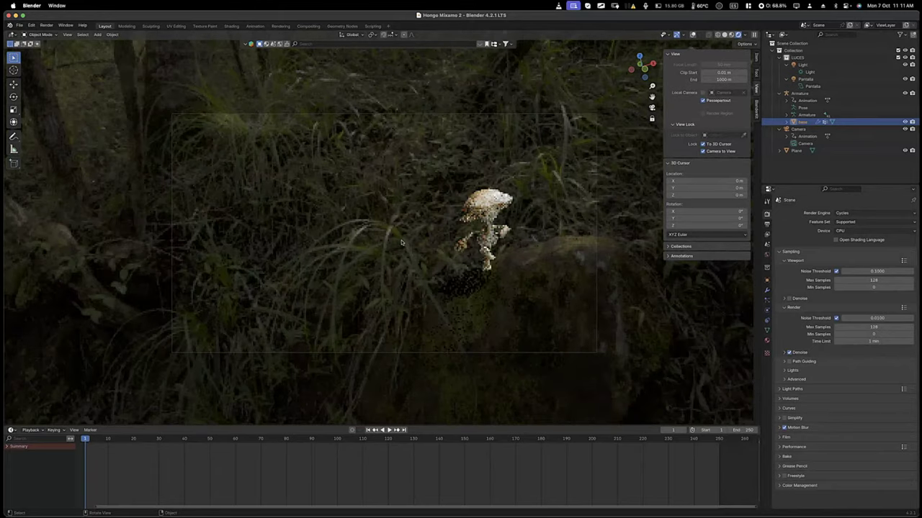
middle_click_drag(401, 242, 402, 243)
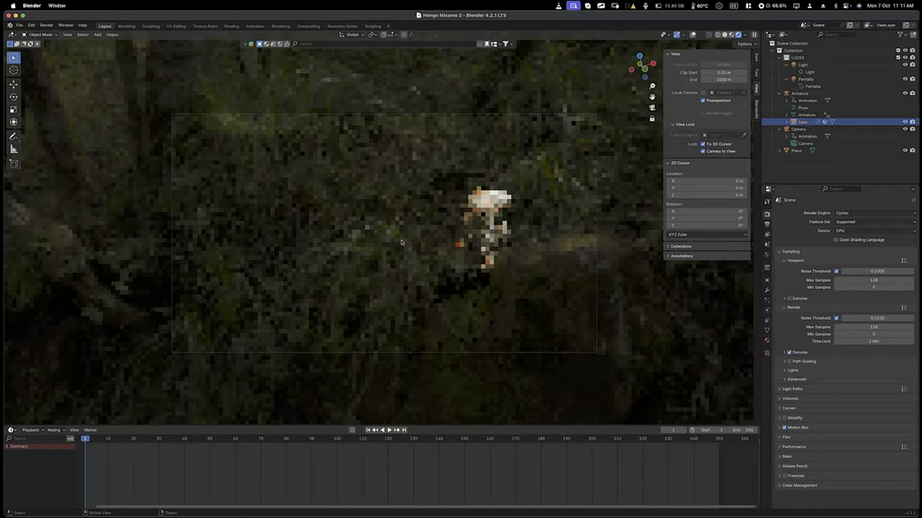
middle_click_drag(402, 243, 401, 243)
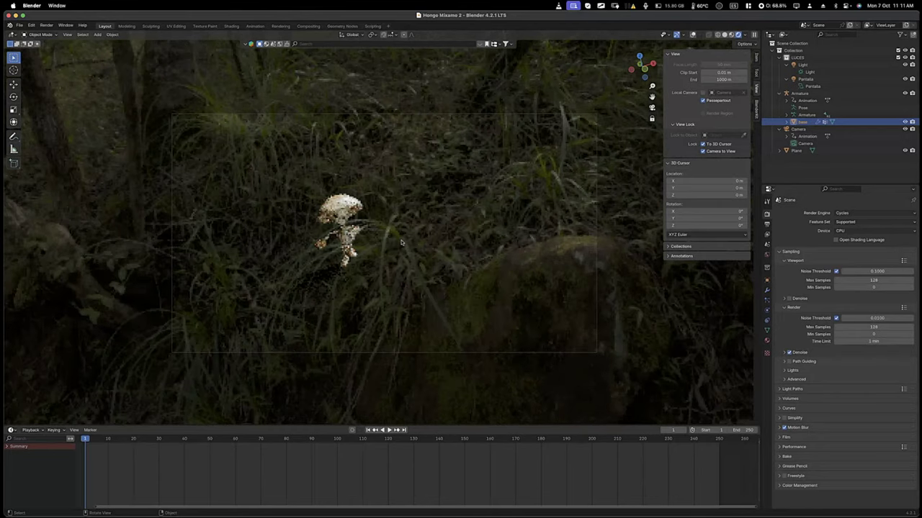
middle_click_drag(402, 243, 402, 243)
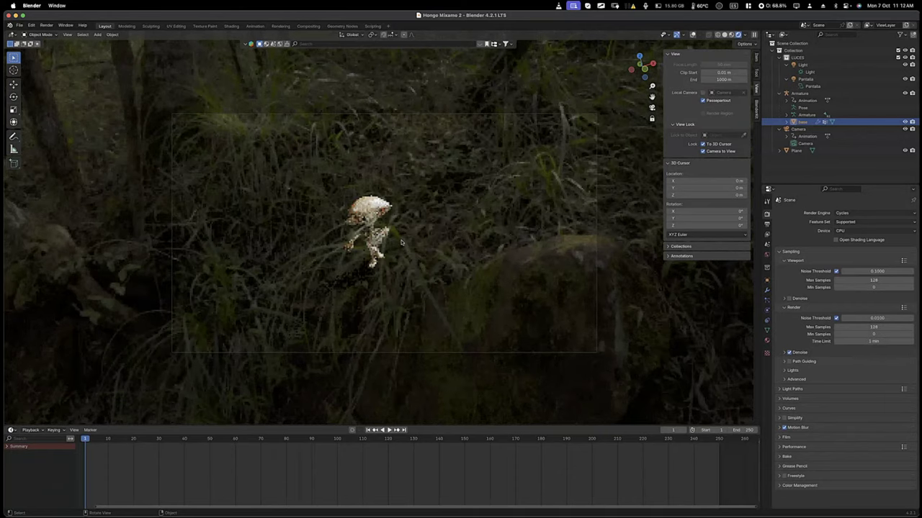
middle_click_drag(402, 243, 402, 242)
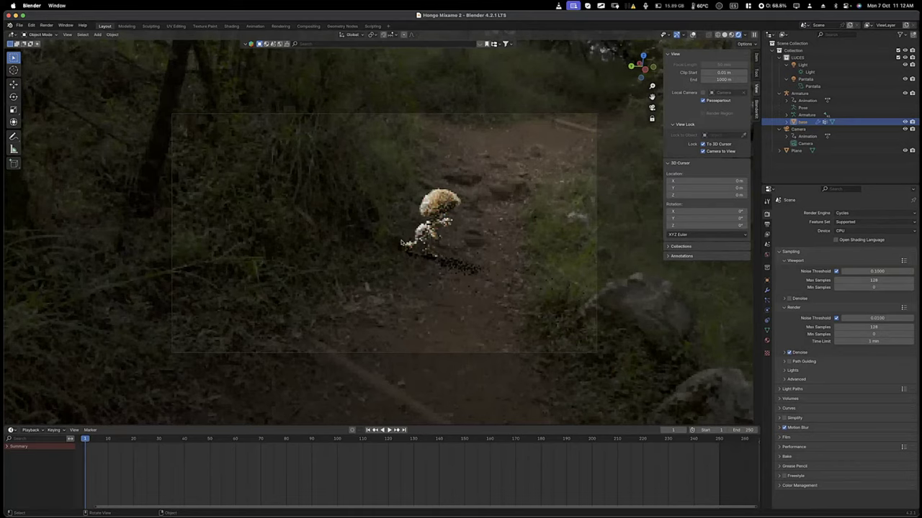
middle_click_drag(402, 243, 402, 243)
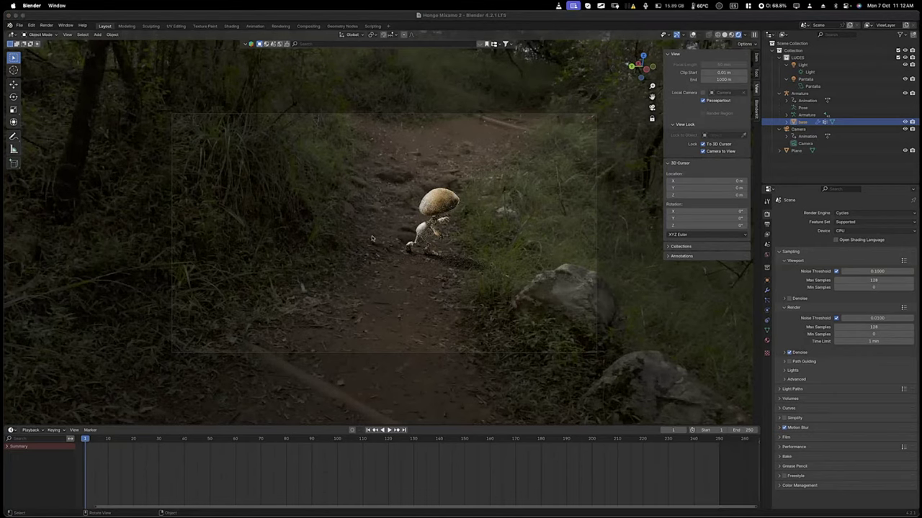
key("super+Tab")
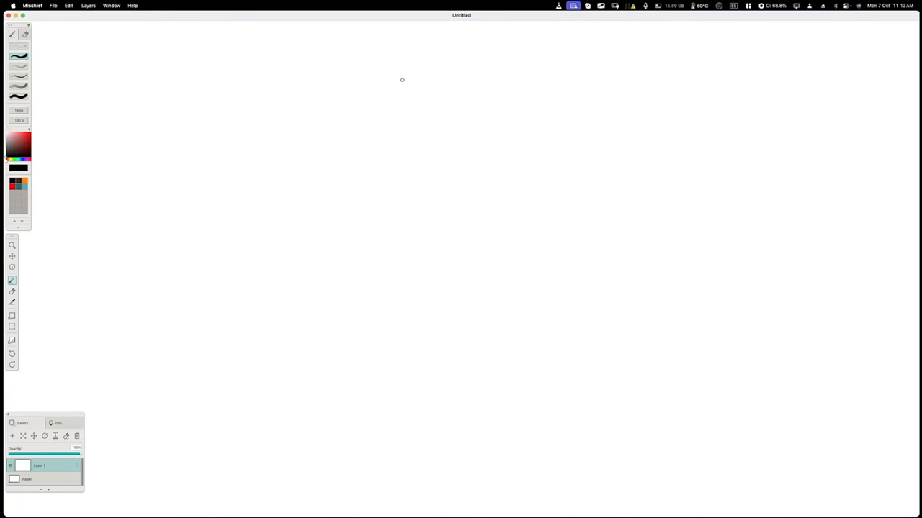
Draw the large oval outline of the sphere, redoing the first stroke.
mouse_move(472, 64)
left_mouse_down()
mouse_move(392, 83)
mouse_move(304, 175)
mouse_move(283, 329)
mouse_move(389, 423)
mouse_move(576, 431)
mouse_move(663, 325)
mouse_move(600, 178)
mouse_move(549, 125)
mouse_move(486, 102)
mouse_move(453, 104)
left_mouse_up()
key("super+z")
mouse_move(478, 74)
left_mouse_down()
mouse_move(393, 84)
mouse_move(245, 251)
mouse_move(475, 439)
left_mouse_up()
mouse_move(537, 441)
left_mouse_down()
mouse_move(670, 225)
mouse_move(576, 93)
mouse_move(381, 178)
mouse_move(378, 251)
mouse_move(406, 342)
mouse_move(526, 445)
left_mouse_up()
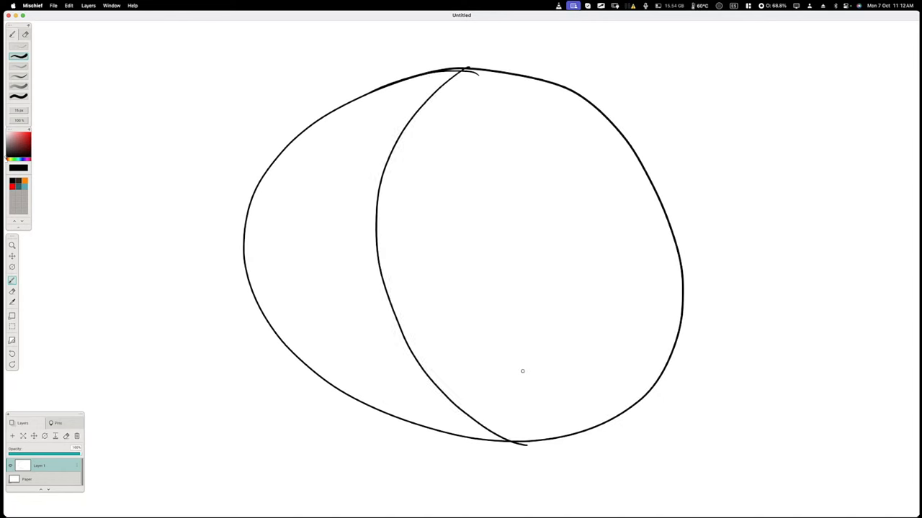
Add the front equator, its dashed back half and a dashed hidden meridian.
mouse_move(243, 251)
left_mouse_down()
mouse_move(377, 299)
mouse_move(586, 301)
mouse_move(671, 243)
left_mouse_up()
mouse_move(243, 244)
left_mouse_down()
mouse_move(262, 231)
mouse_move(414, 227)
mouse_move(608, 235)
mouse_move(668, 248)
left_mouse_up()
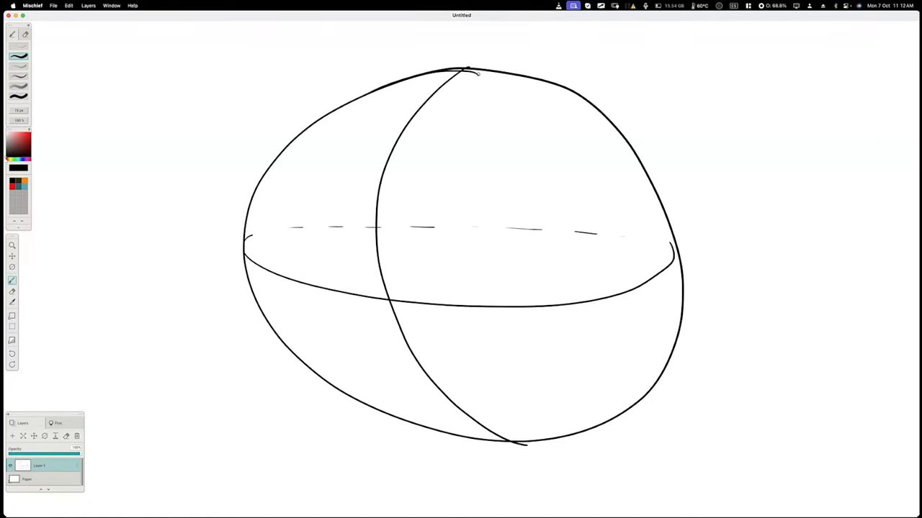
left_click_drag(489, 84, 529, 175)
left_click_drag(537, 198, 540, 221)
left_click_drag(544, 254, 545, 279)
left_click_drag(542, 308, 533, 379)
left_click_drag(528, 405, 510, 441)
Dash a vertical axis, mark the centre with a cross and retrace the lower outline.
left_click_drag(458, 180, 457, 197)
left_click_drag(457, 205, 456, 250)
left_click_drag(457, 276, 456, 291)
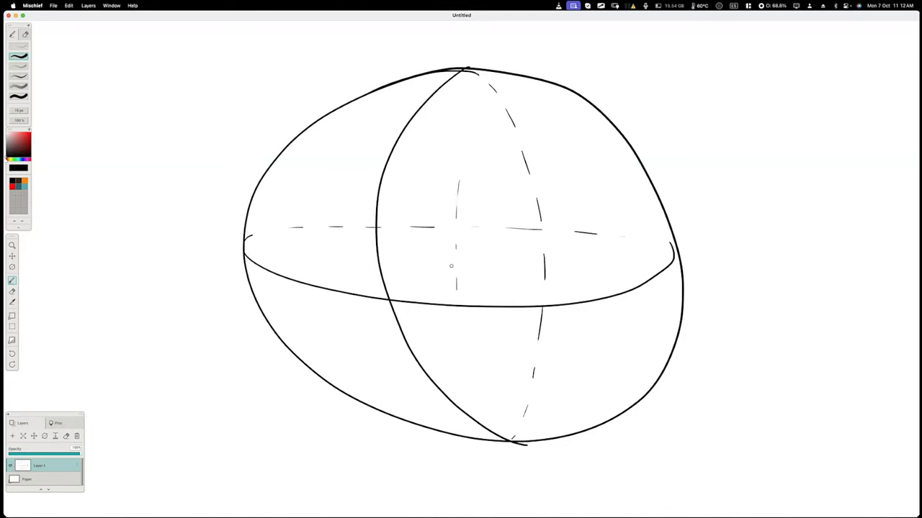
mouse_move(456, 257)
left_mouse_down()
mouse_move(456, 268)
mouse_move(463, 262)
left_mouse_up()
left_click_drag(248, 249, 321, 398)
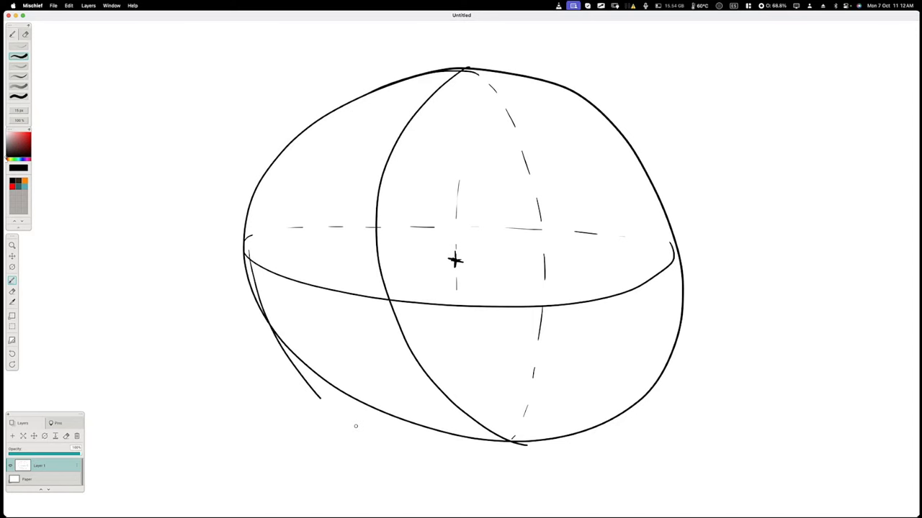
left_click_drag(356, 426, 654, 312)
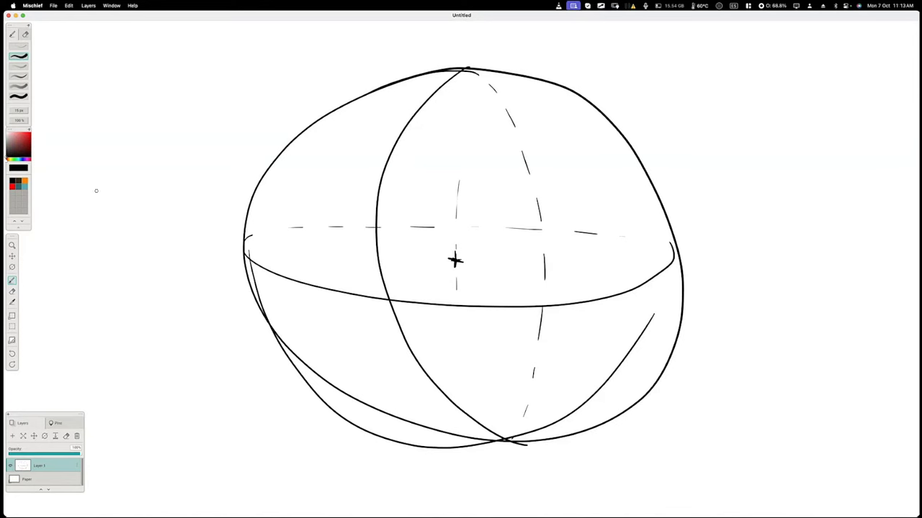
Circle the sphere's centre in red, then switch the brush colour to teal.
left_click(29, 134)
left_click_drag(456, 259, 455, 261)
left_click(18, 186)
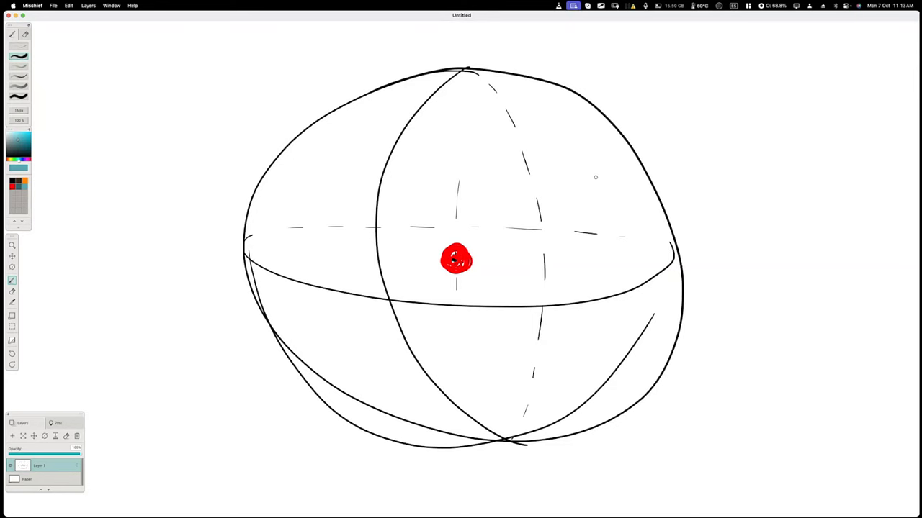
Draw a teal arrow from the centre and a hatched teal band along the lower-left edge.
mouse_move(602, 179)
left_mouse_down()
mouse_move(607, 170)
mouse_move(467, 250)
left_mouse_up()
mouse_move(250, 285)
left_mouse_down()
mouse_move(268, 281)
mouse_move(259, 298)
mouse_move(272, 311)
mouse_move(245, 287)
mouse_move(301, 276)
mouse_move(388, 368)
mouse_move(380, 425)
left_mouse_up()
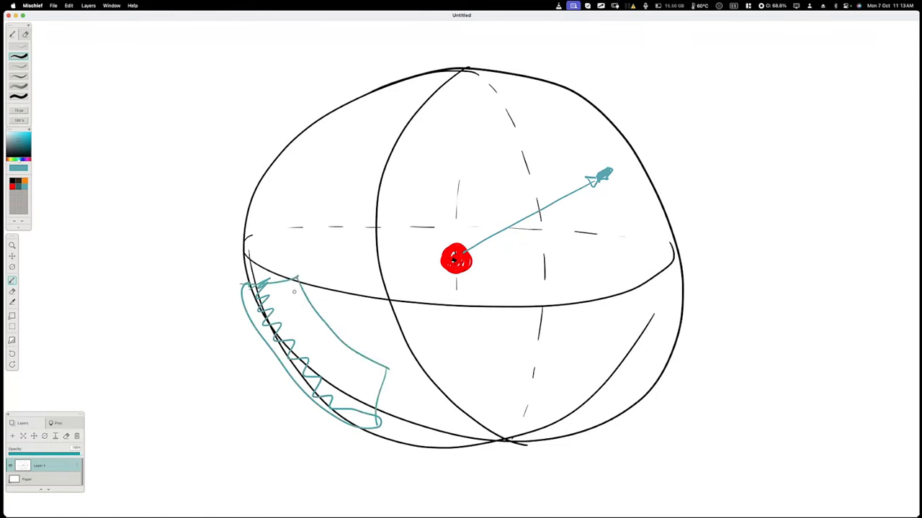
left_click_drag(294, 291, 260, 317)
left_click_drag(298, 302, 264, 351)
left_click_drag(309, 319, 288, 371)
left_click_drag(320, 345, 308, 375)
mouse_move(335, 356)
left_mouse_down()
mouse_move(329, 416)
mouse_move(350, 419)
left_mouse_up()
left_click_drag(375, 371, 373, 431)
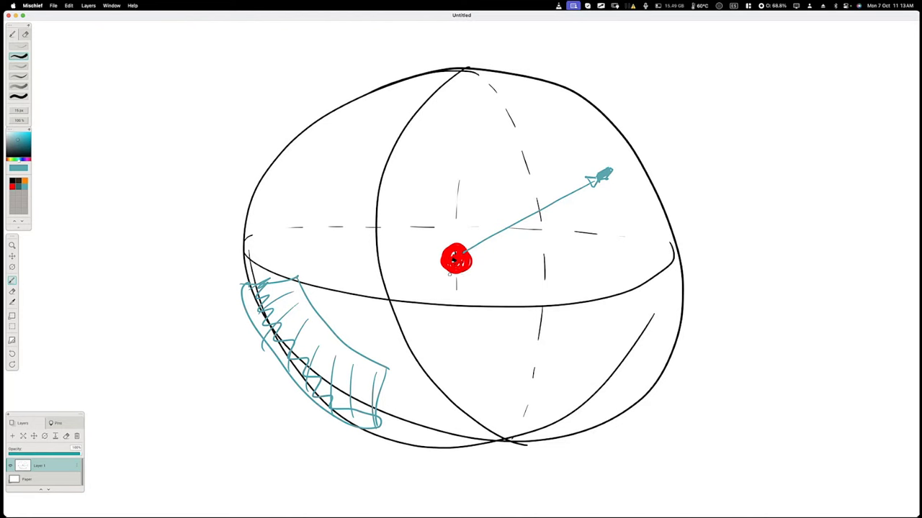
Pick a darker teal and draw a line from the red centre to the lower-left band.
left_click(18, 181)
left_click(22, 187)
left_click_drag(442, 265, 278, 352)
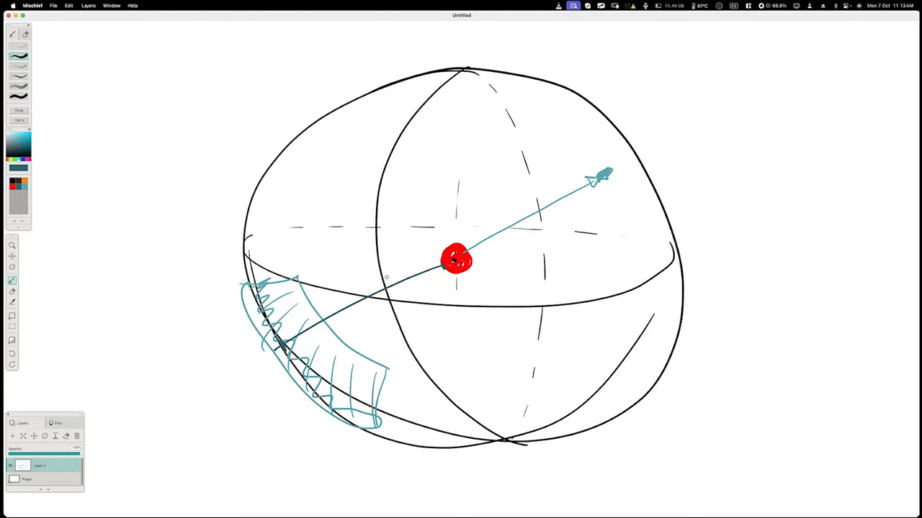
In bright cyan, draw arrows from the centre and a hatched upper-left band, then return to Blender.
left_click_drag(29, 135, 34, 138)
left_click_drag(581, 391, 479, 278)
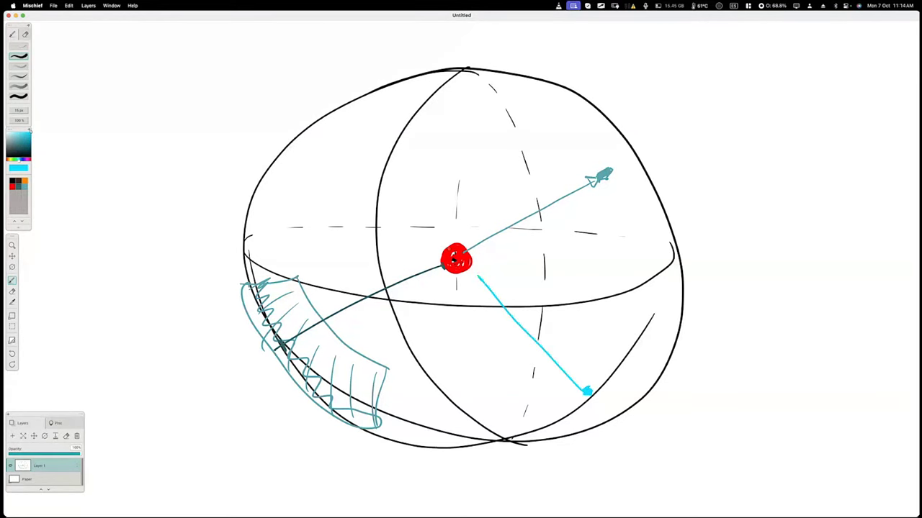
left_click_drag(450, 249, 364, 136)
mouse_move(250, 195)
left_mouse_down()
mouse_move(301, 193)
mouse_move(396, 121)
mouse_move(438, 102)
left_mouse_up()
left_click_drag(467, 69, 283, 154)
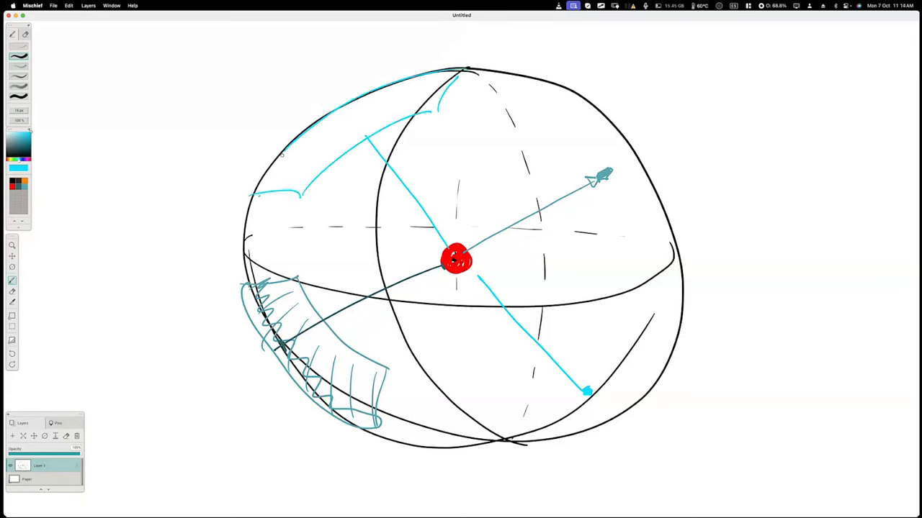
mouse_move(254, 195)
left_mouse_down()
mouse_move(272, 169)
mouse_move(337, 130)
mouse_move(457, 81)
left_mouse_up()
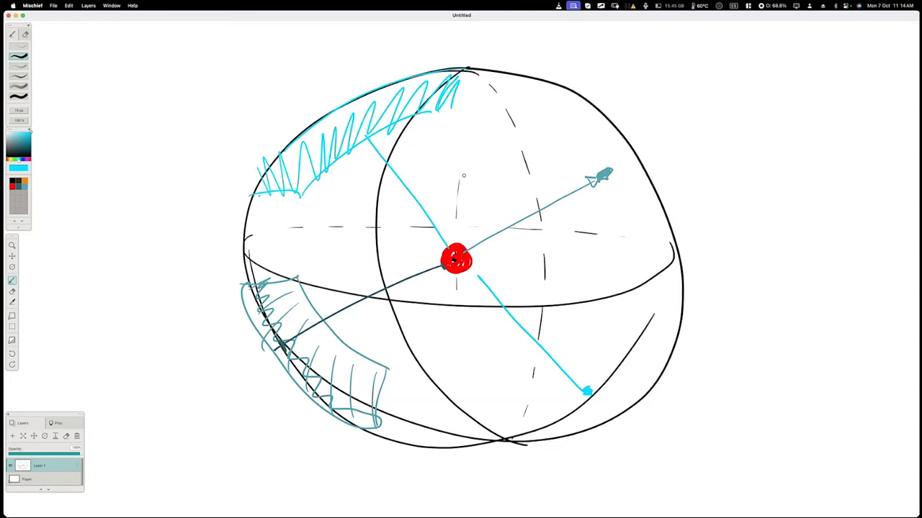
key("super+Tab")
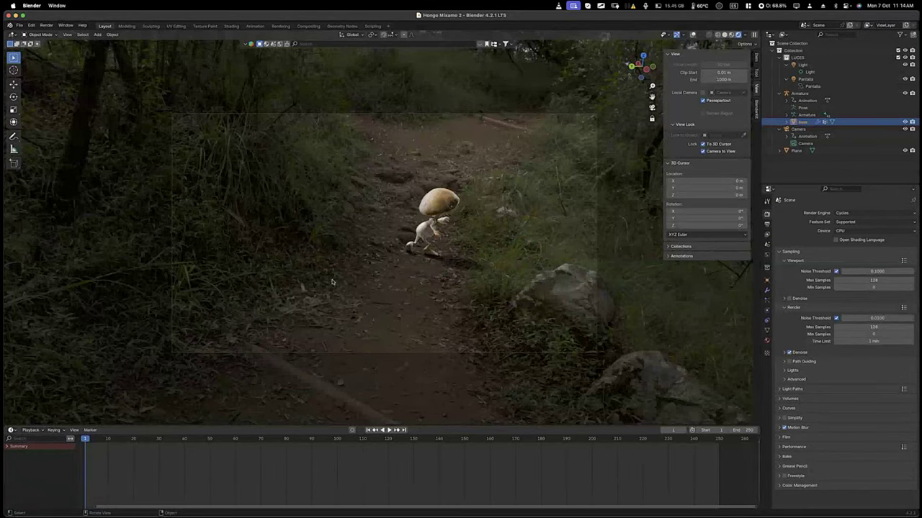
Open f1-ferrari-sf-24-2024.blend from the recent files list, then return to Mischief.
scroll(336, 280, "up", 2)
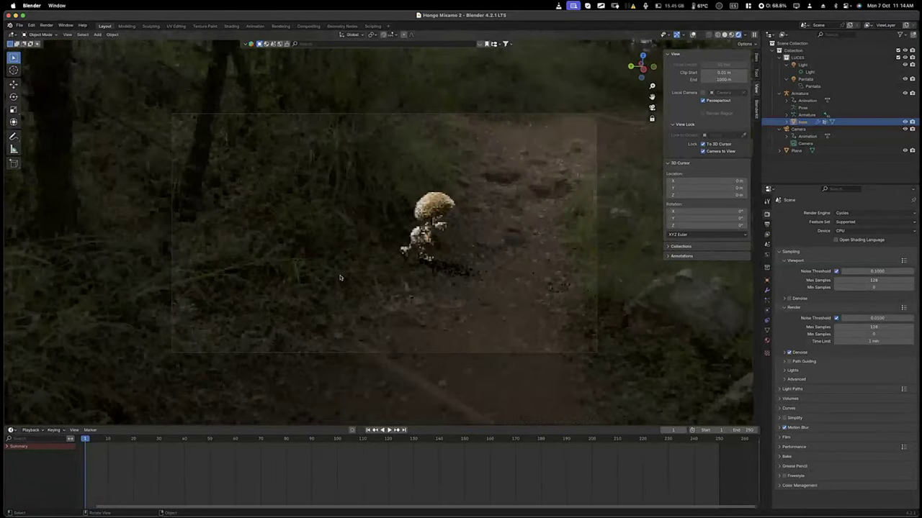
scroll(340, 277, "up", 1)
scroll(339, 277, "up", 1)
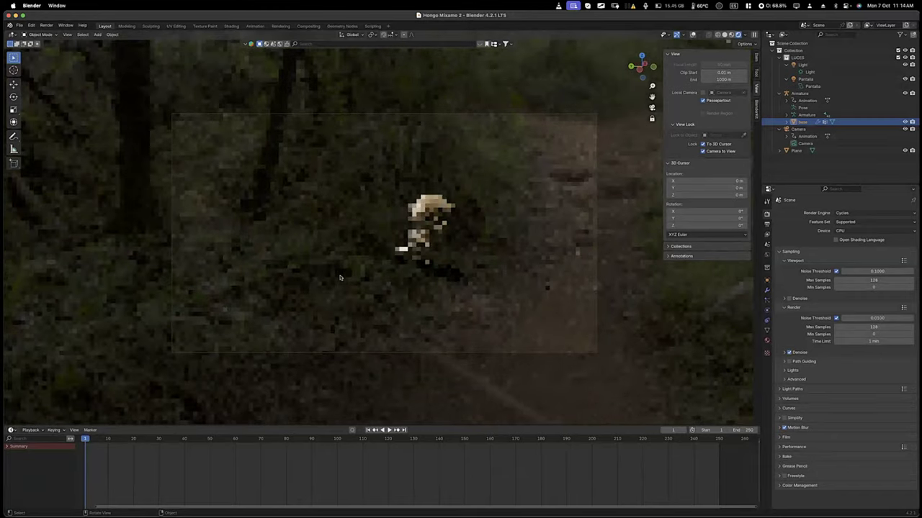
left_click(19, 25)
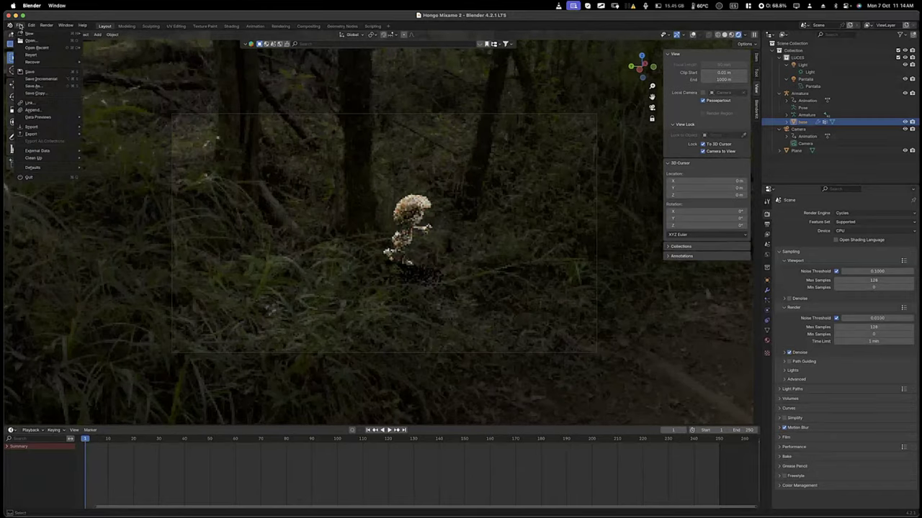
mouse_move(43, 48)
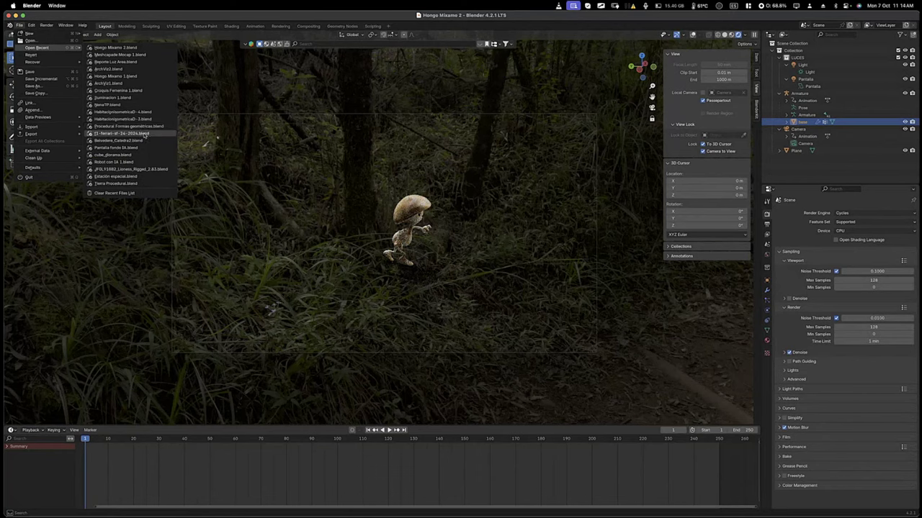
left_click(145, 133)
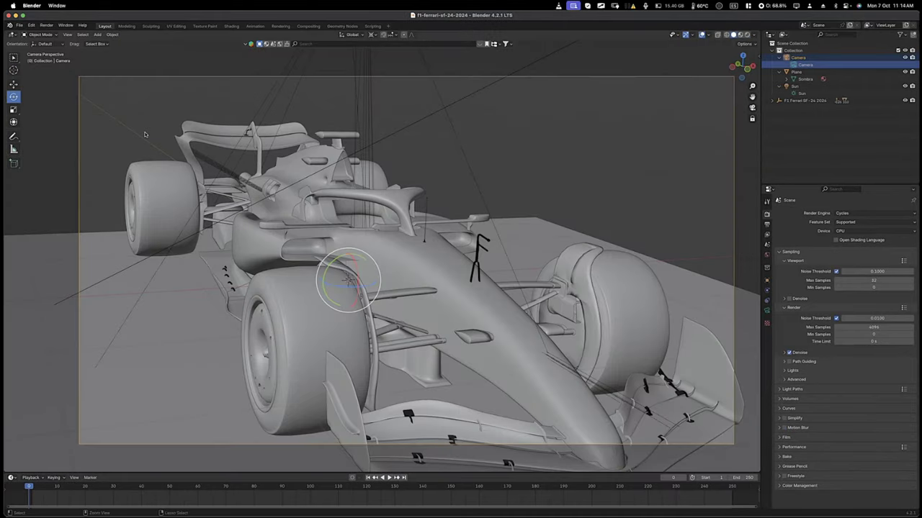
key("super+Tab")
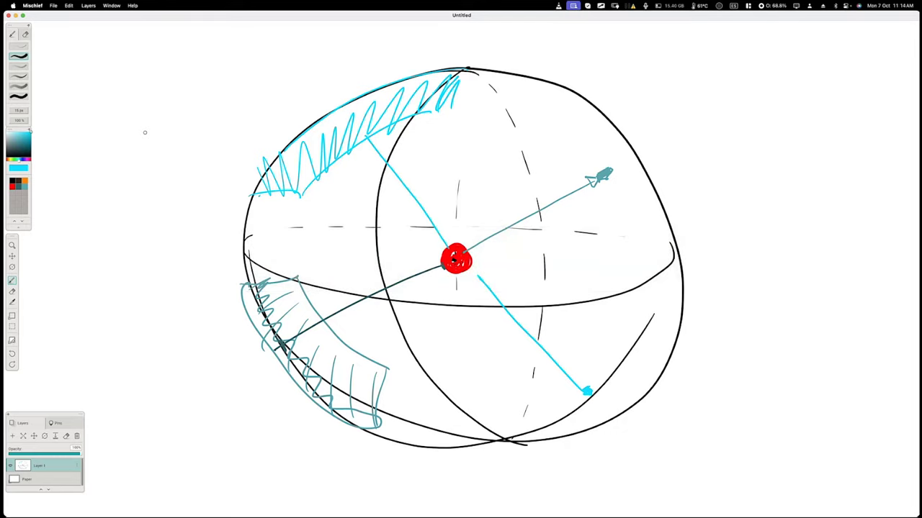
Pan to empty canvas and sketch the cyan floor of a perspective room.
key("space")
mouse_move(406, 399)
left_mouse_down()
mouse_move(387, 385)
mouse_move(329, 406)
left_mouse_up()
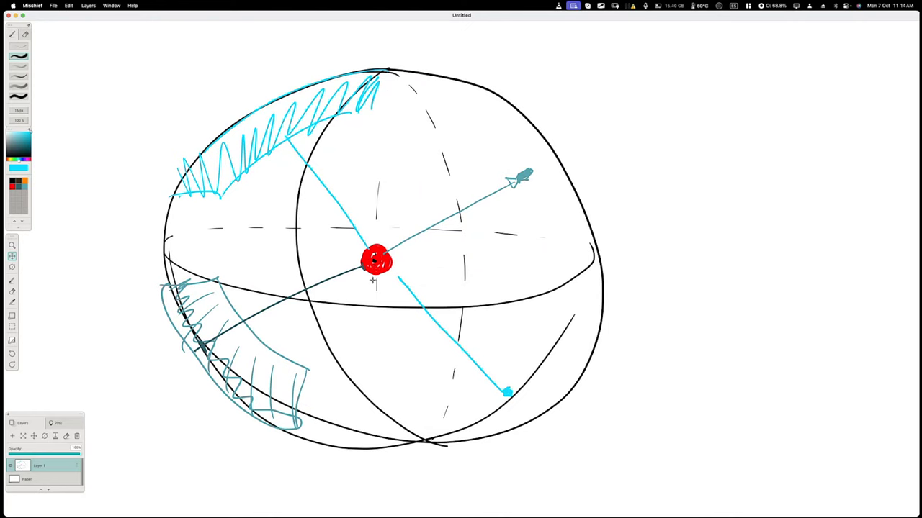
mouse_move(682, 267)
left_mouse_down()
mouse_move(163, 303)
mouse_move(111, 291)
mouse_move(39, 79)
left_mouse_up()
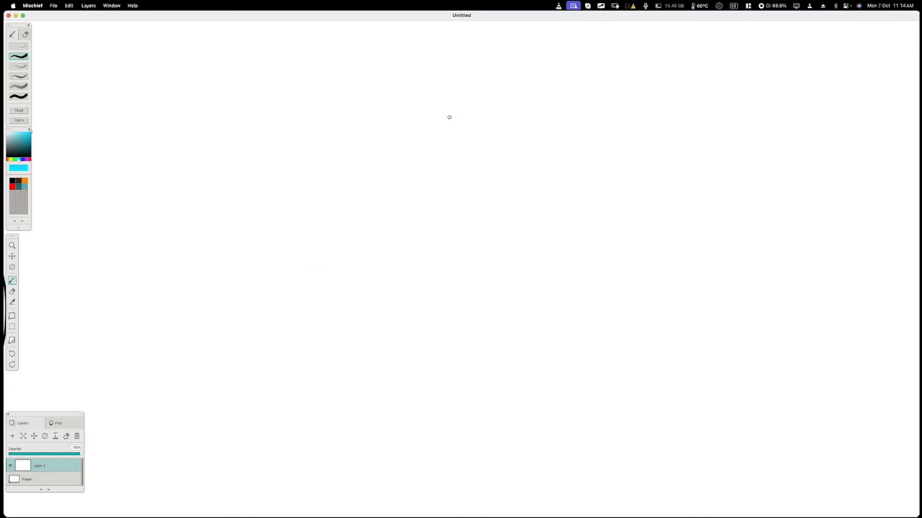
left_click_drag(446, 109, 579, 120)
mouse_move(446, 111)
left_mouse_down()
mouse_move(185, 418)
mouse_move(640, 398)
left_mouse_up()
left_click_drag(579, 122, 642, 412)
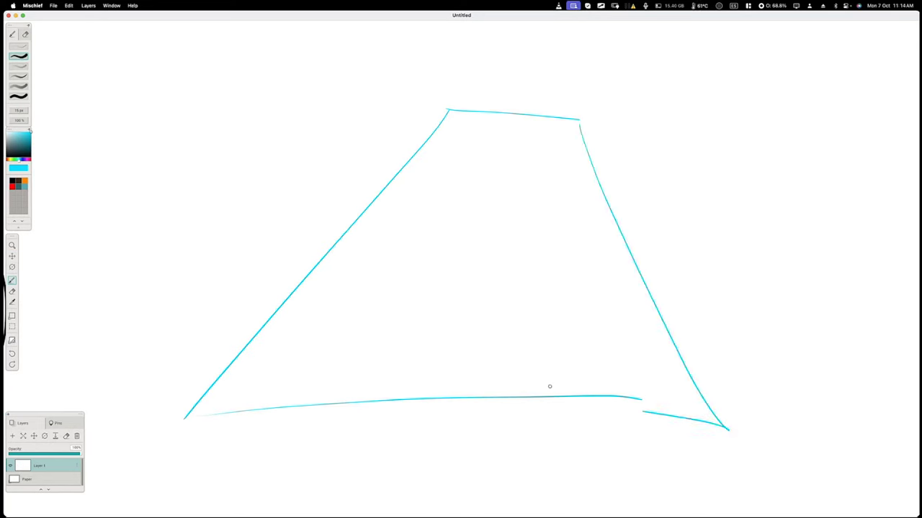
Draw the base lines of the left and right walls and raise the back corners.
mouse_move(426, 105)
left_mouse_down()
mouse_move(329, 166)
mouse_move(84, 379)
left_mouse_up()
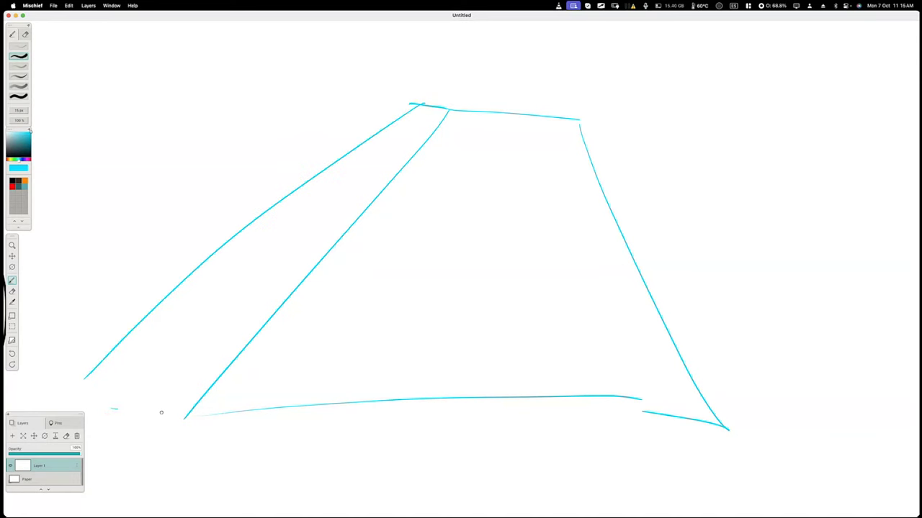
left_click_drag(111, 409, 186, 414)
mouse_move(580, 120)
left_mouse_down()
mouse_move(622, 116)
mouse_move(798, 376)
left_mouse_up()
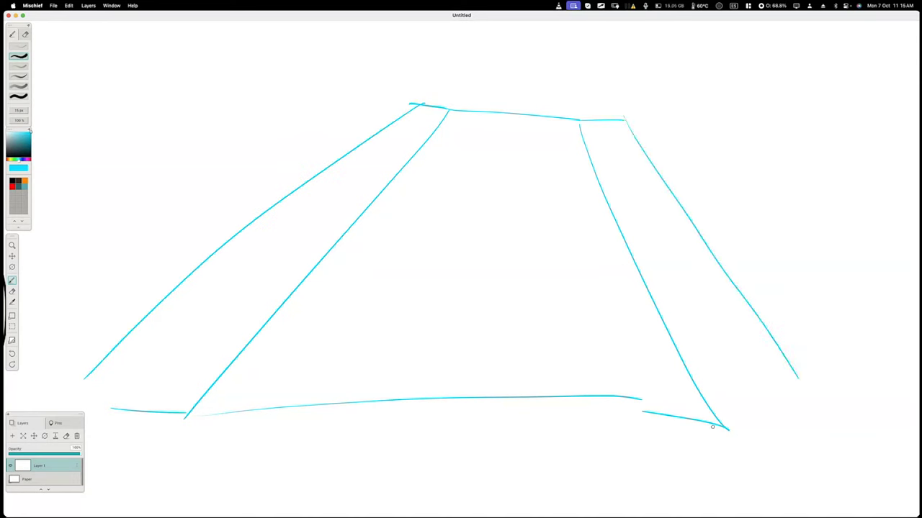
left_click_drag(707, 430, 855, 453)
left_click_drag(839, 395, 856, 435)
left_click_drag(624, 126, 652, 26)
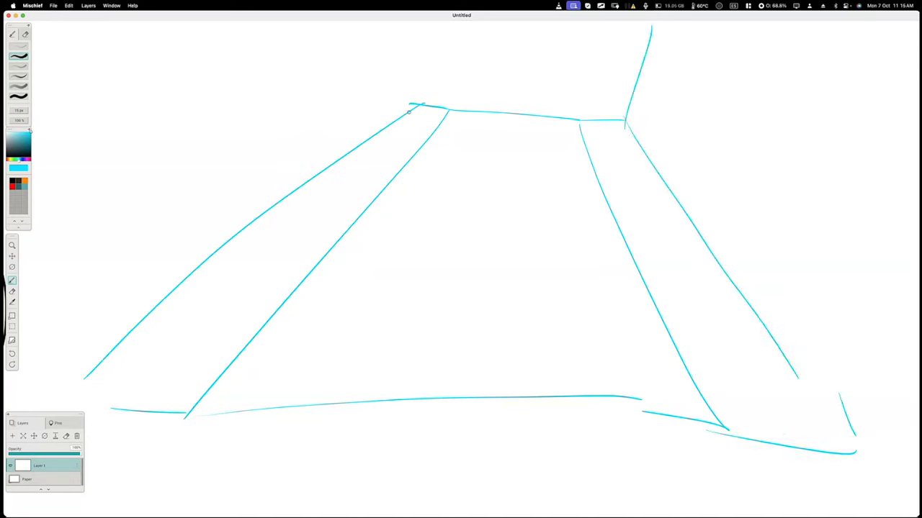
left_click_drag(408, 112, 413, 21)
Hatch both walls with vertical lines.
left_click_drag(140, 121, 113, 328)
left_click_drag(266, 28, 235, 227)
left_click_drag(353, 29, 337, 160)
left_click_drag(738, 84, 690, 256)
left_click_drag(816, 133, 753, 339)
left_click_drag(862, 176, 791, 398)
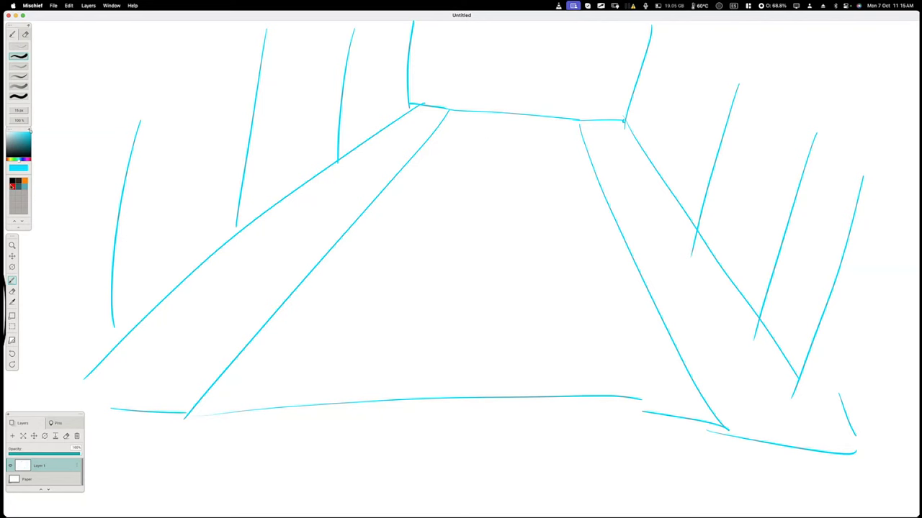
Switch to black and draw a tripod light stand with its lamp head.
left_click(12, 182)
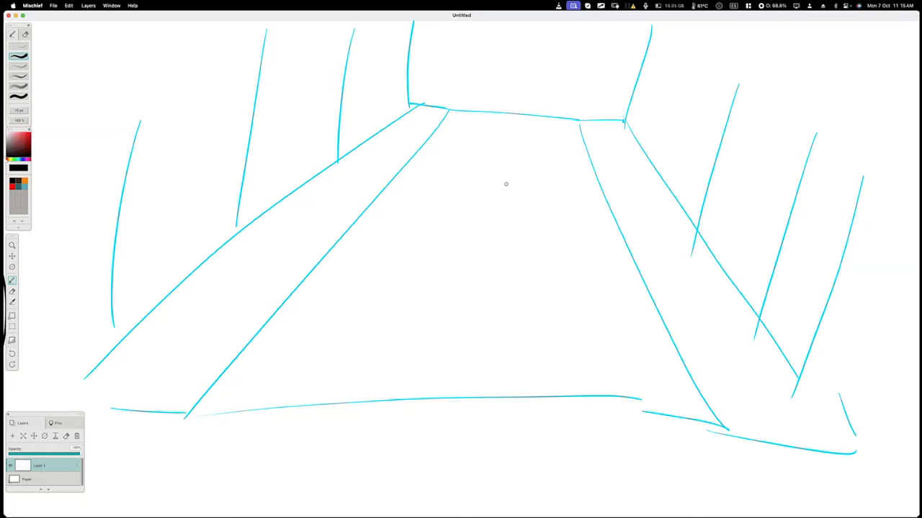
left_click_drag(495, 204, 457, 261)
left_click_drag(509, 204, 520, 272)
left_click_drag(505, 200, 487, 282)
mouse_move(500, 196)
left_mouse_down()
mouse_move(510, 199)
mouse_move(498, 186)
mouse_move(523, 173)
mouse_move(501, 176)
left_mouse_up()
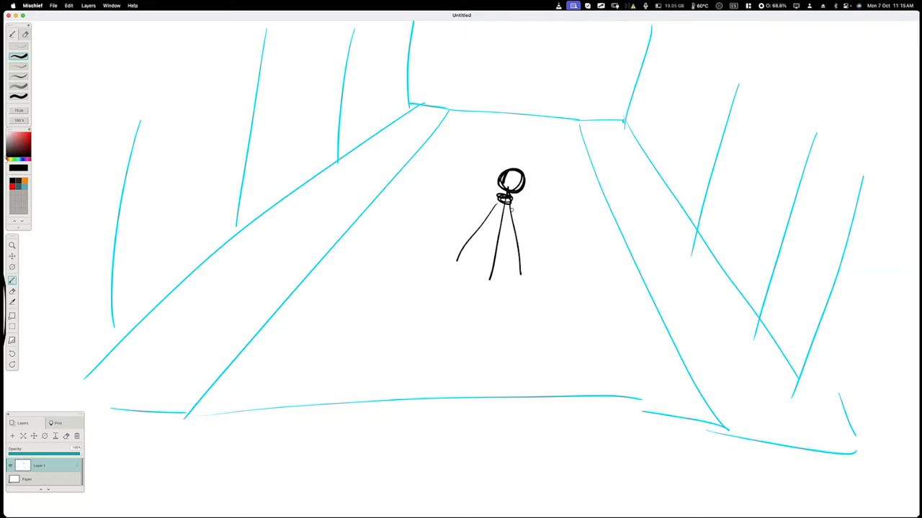
left_click_drag(506, 193, 505, 192)
Draw light rays radiating from the lamp and pan to empty canvas on the right.
left_click_drag(514, 153, 530, 81)
left_click_drag(526, 175, 589, 131)
left_click_drag(571, 167, 649, 165)
mouse_move(524, 207)
left_mouse_down()
mouse_move(571, 290)
mouse_move(515, 370)
left_mouse_up()
left_click_drag(463, 228, 384, 247)
left_click_drag(441, 198, 356, 177)
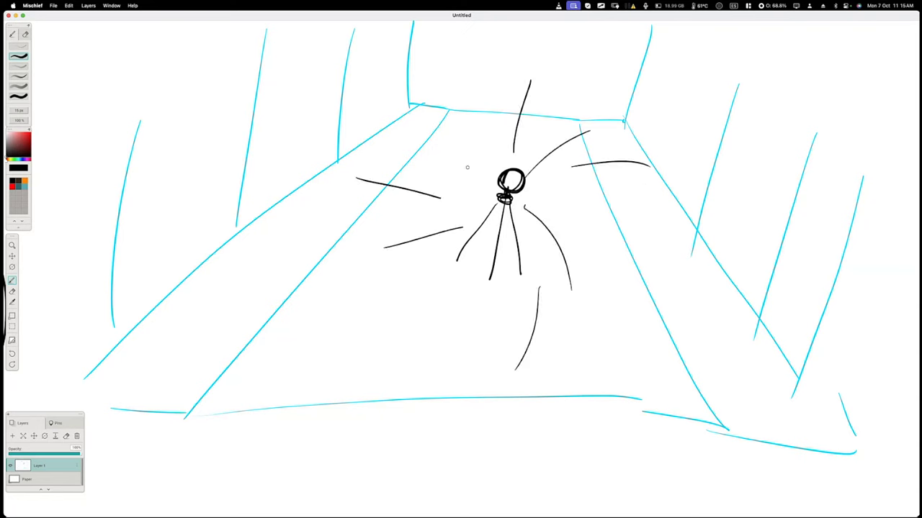
left_click_drag(475, 177, 440, 105)
left_click_drag(495, 146, 493, 132)
left_click_drag(490, 87, 493, 139)
left_click_drag(641, 211, 252, 265)
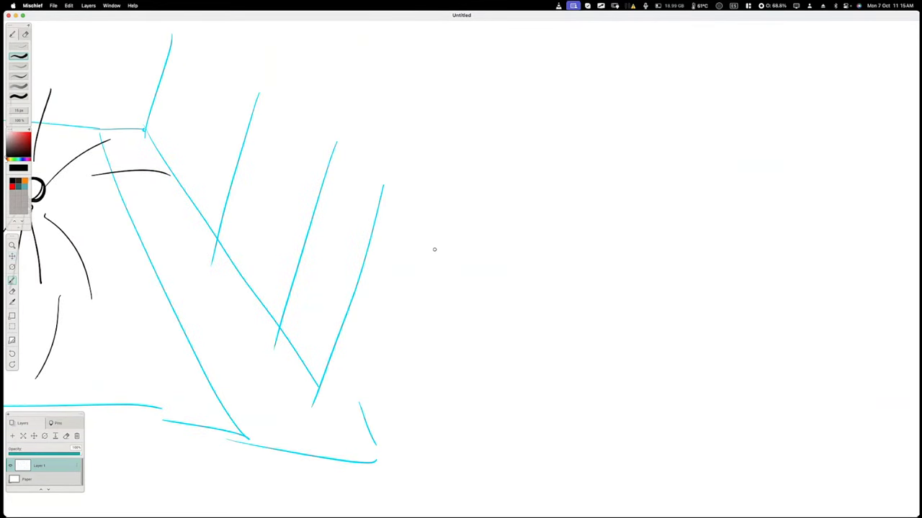
Sketch a side-view floor line and the light stand with its head and legs.
mouse_move(432, 238)
left_mouse_down()
mouse_move(689, 260)
mouse_move(696, 250)
mouse_move(757, 249)
mouse_move(776, 121)
mouse_move(439, 118)
mouse_move(441, 89)
left_mouse_up()
mouse_move(579, 180)
left_mouse_down()
mouse_move(592, 176)
mouse_move(579, 181)
mouse_move(548, 254)
left_mouse_up()
left_click_drag(588, 184, 587, 203)
left_click_drag(584, 239, 584, 254)
mouse_move(596, 194)
left_mouse_down()
mouse_move(612, 244)
mouse_move(583, 155)
mouse_move(586, 170)
left_mouse_up()
left_click_drag(612, 242, 617, 257)
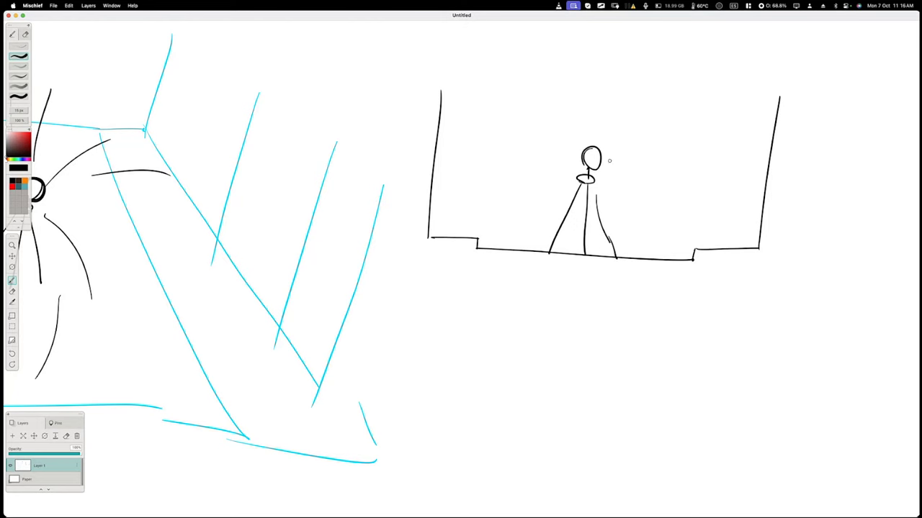
Mark a 1m height dimension beside the stand, then switch to Safari.
mouse_move(611, 161)
left_mouse_down()
mouse_move(646, 166)
mouse_move(639, 229)
left_mouse_up()
left_click_drag(629, 240, 633, 256)
mouse_move(659, 207)
left_mouse_down()
mouse_move(660, 229)
mouse_move(687, 229)
left_mouse_up()
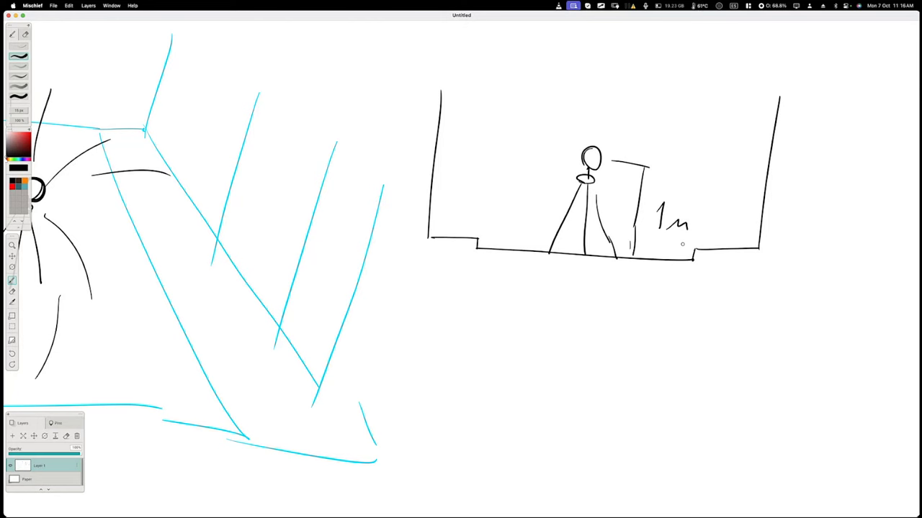
key("super+Tab")
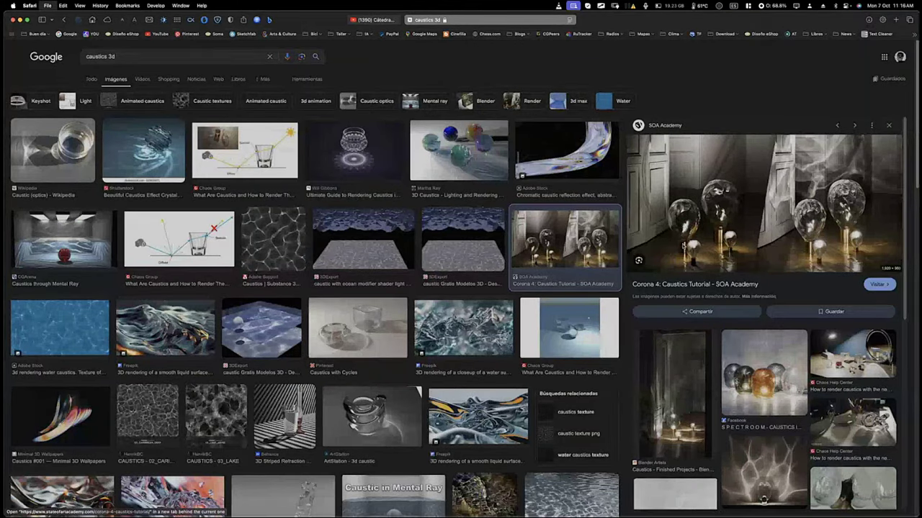
Open polyhaven.com in a new tab and list the Indoor HDRIs (206 results), then return to Mischief.
key("super+t")
type("polyhaven.com/")
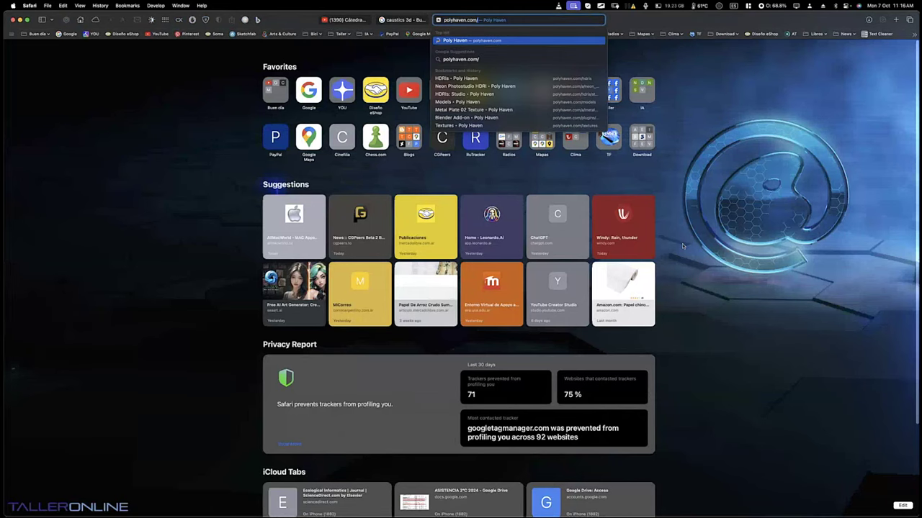
key("Return")
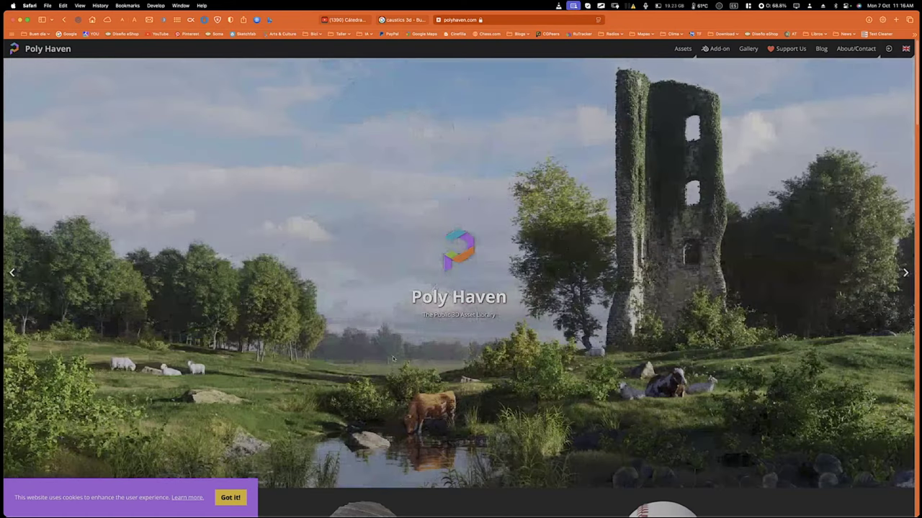
scroll(403, 346, "down", 3)
scroll(394, 320, "down", 1)
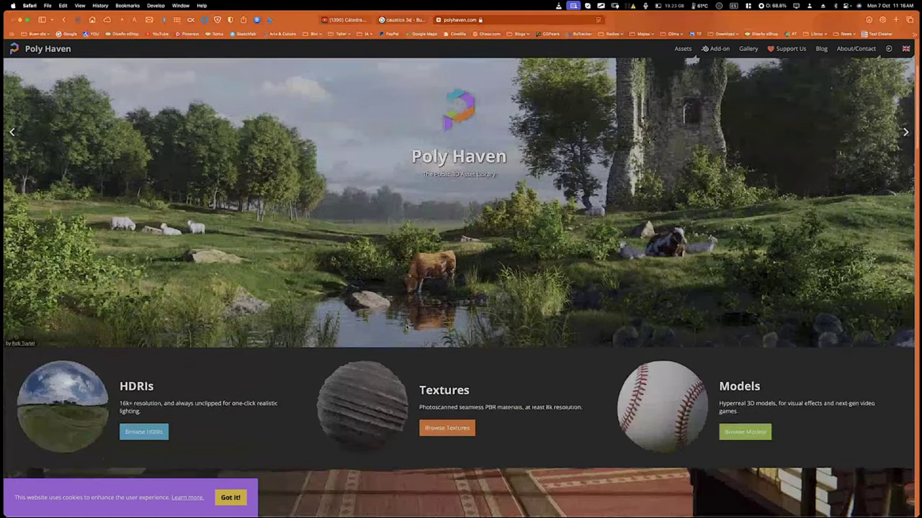
left_click(142, 433)
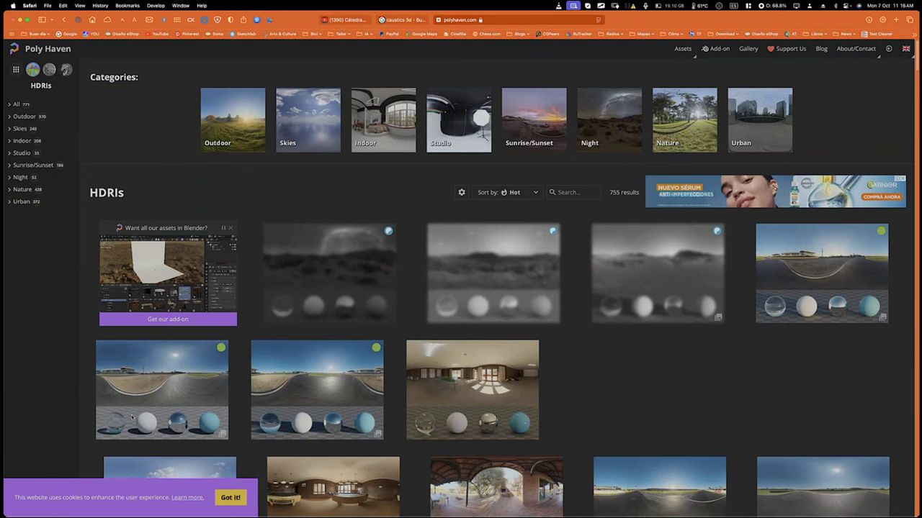
left_click(23, 142)
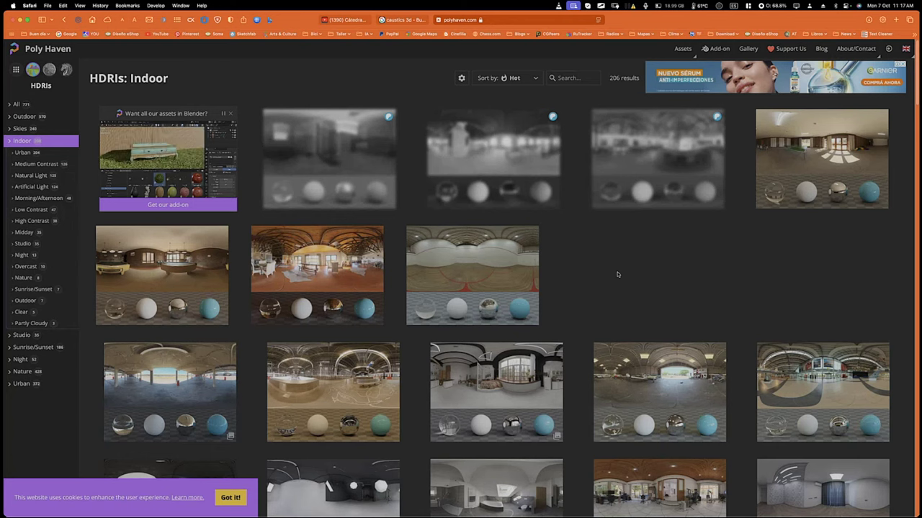
key("super+Tab")
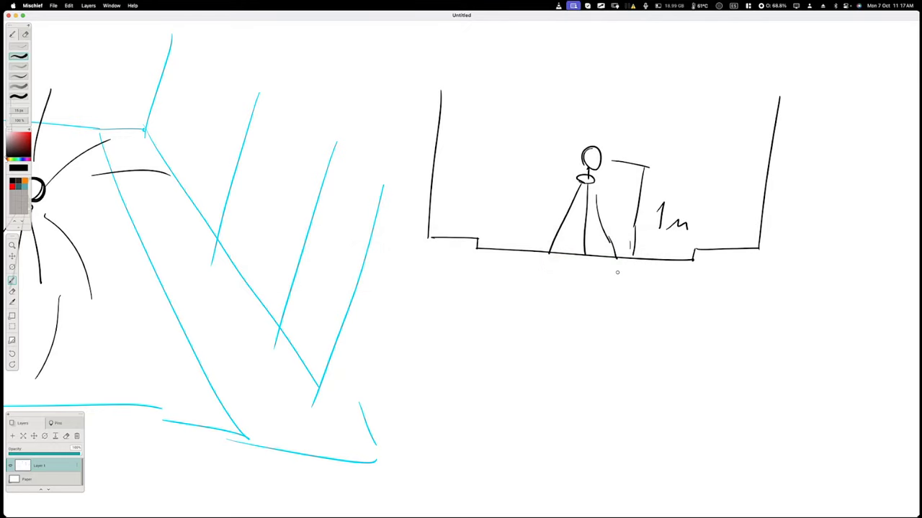
Scroll back to the sphere, mark its top and bottom poles with thick strokes, then switch to Safari.
scroll(617, 272, "left", 10)
scroll(617, 272, "left", 20)
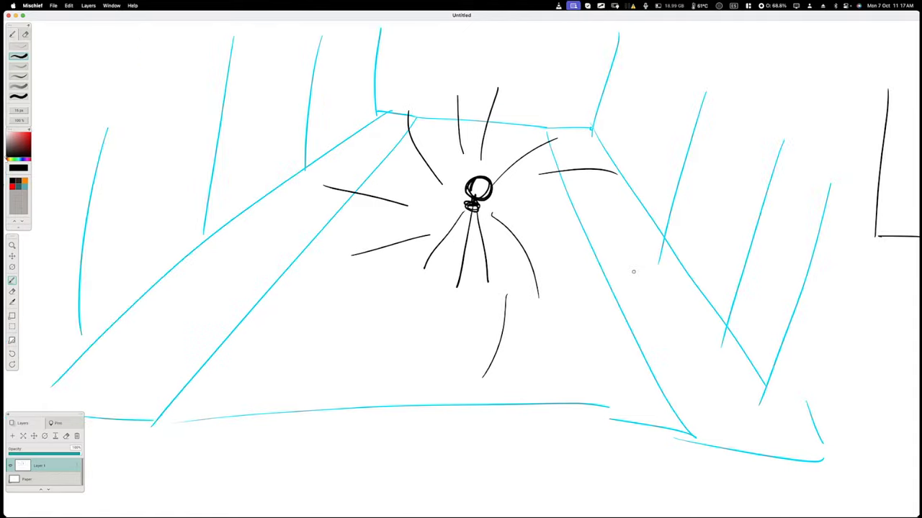
scroll(475, 259, "left", 6)
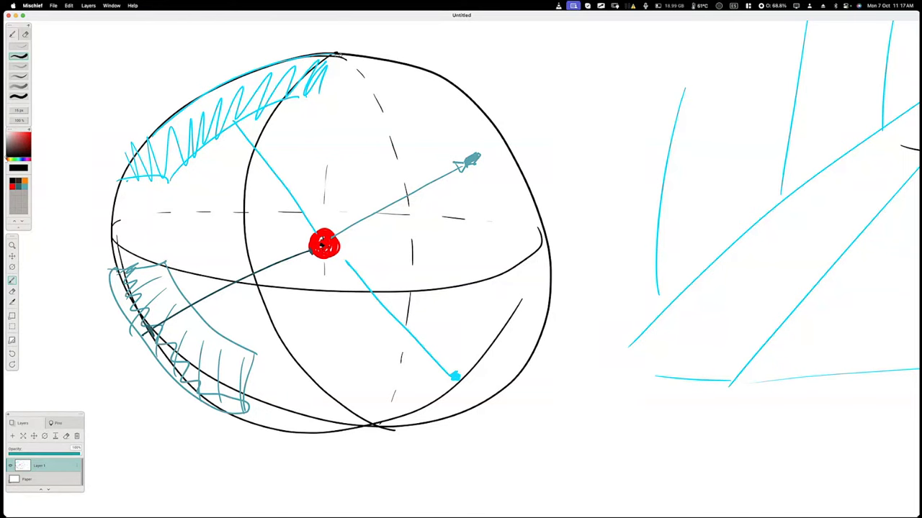
left_click_drag(336, 53, 348, 60)
mouse_move(322, 431)
left_mouse_down()
mouse_move(309, 431)
mouse_move(332, 432)
mouse_move(317, 434)
left_mouse_up()
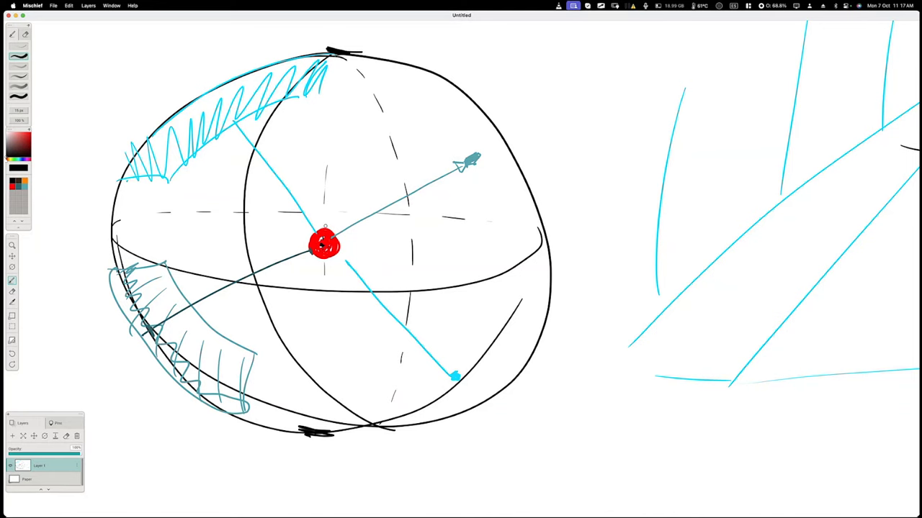
key("super+Tab")
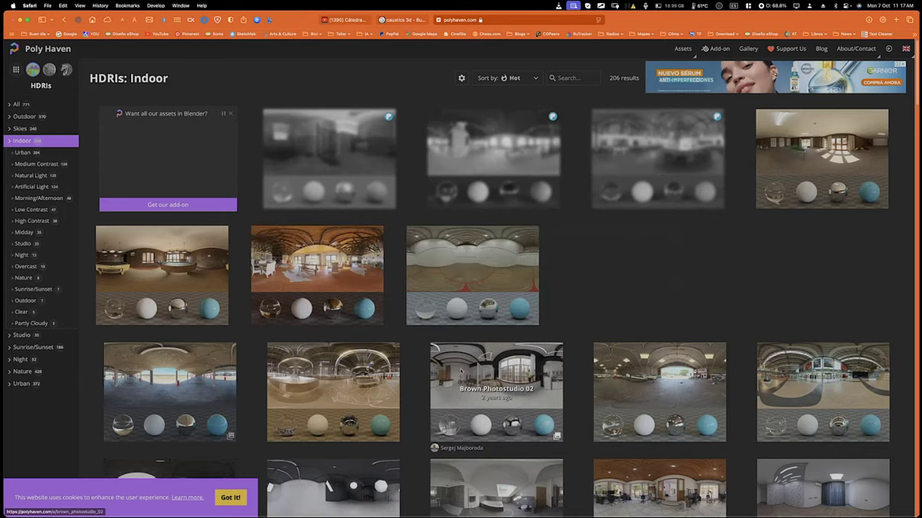
Open the Brown Photostudio 02 HDRI and view it in the 3D preview.
left_click(465, 373)
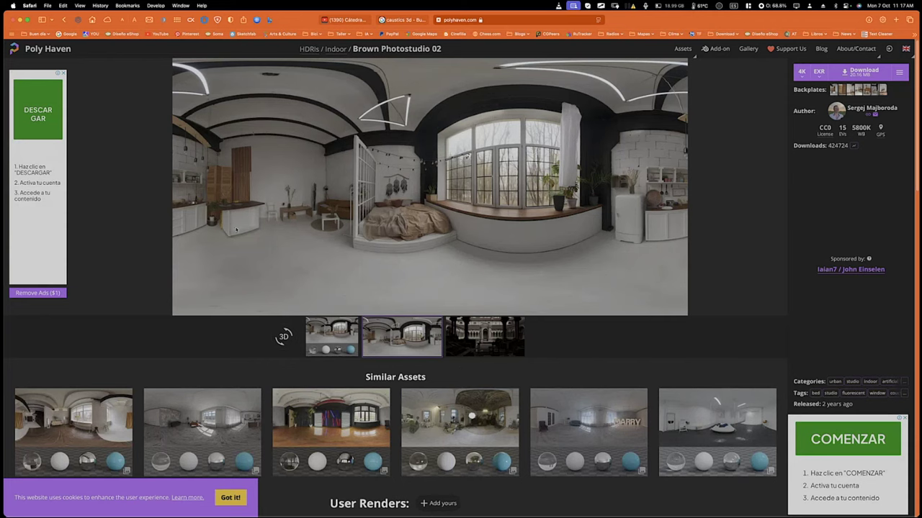
left_click(280, 341)
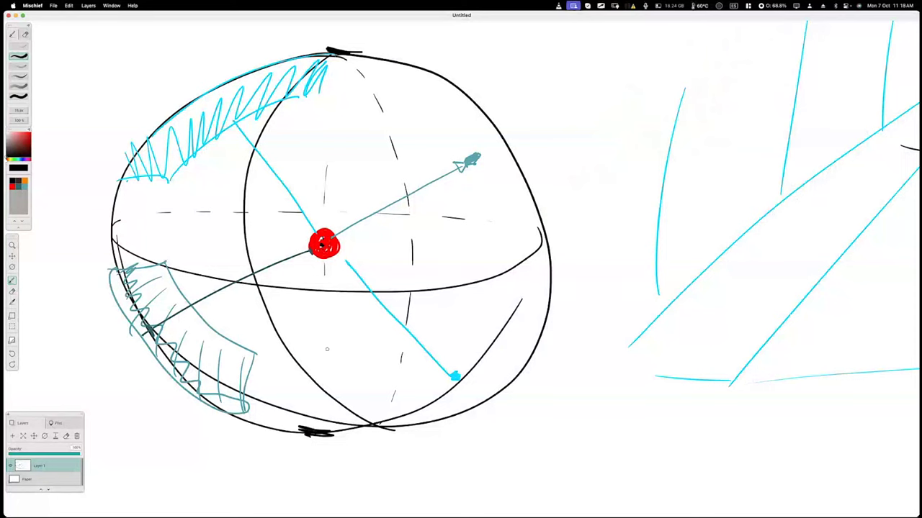
Mark a black dot inside the sphere, then draw a dome outline on empty canvas.
mouse_move(323, 347)
left_mouse_down()
mouse_move(311, 356)
mouse_move(330, 358)
mouse_move(319, 355)
left_mouse_up()
scroll(457, 372, "down", 5)
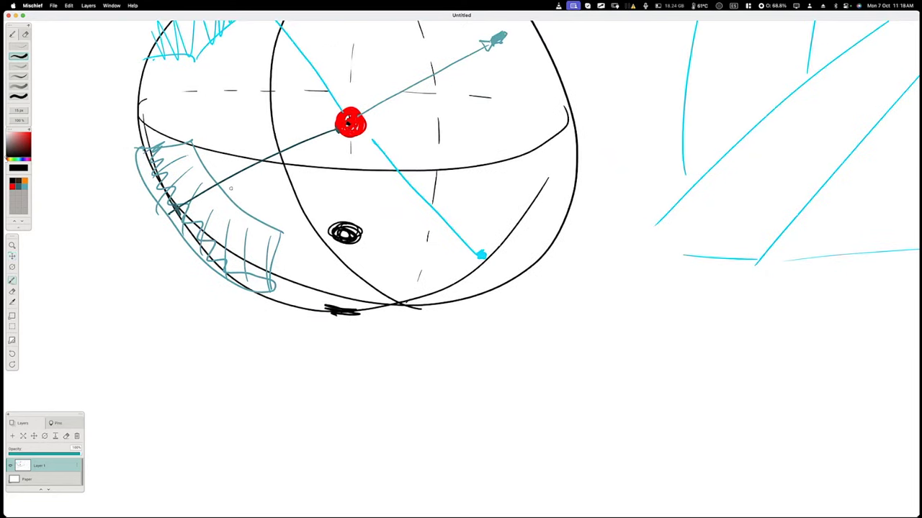
left_click_drag(701, 382, 286, 223)
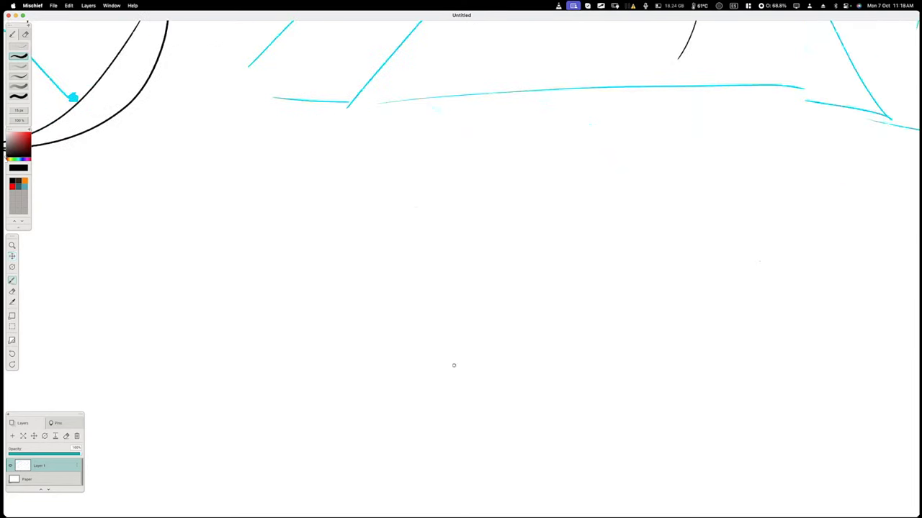
mouse_move(346, 335)
left_mouse_down()
mouse_move(342, 357)
mouse_move(360, 380)
mouse_move(446, 391)
mouse_move(601, 390)
mouse_move(654, 377)
mouse_move(668, 352)
mouse_move(641, 237)
mouse_move(592, 189)
mouse_move(451, 171)
mouse_move(364, 237)
mouse_move(335, 360)
left_mouse_up()
key("space")
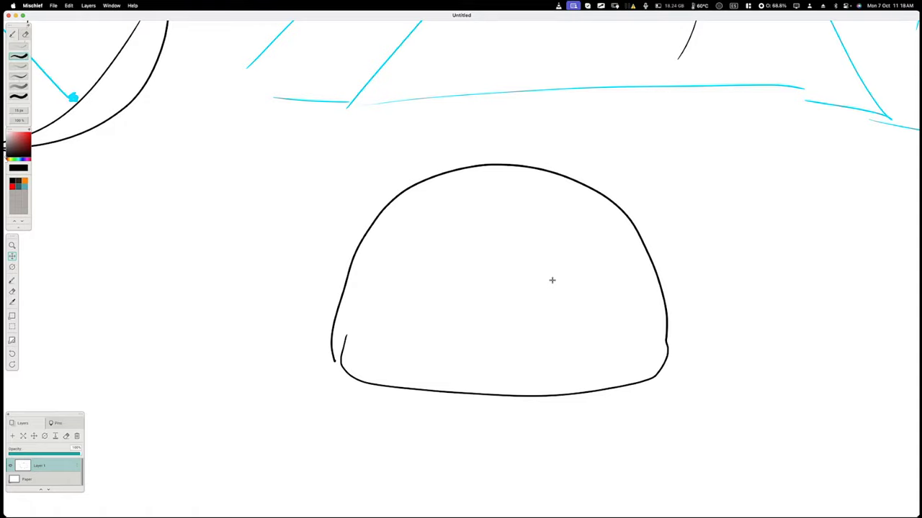
left_click_drag(567, 292, 295, 267)
Draw a flat ground plane with a tiny tripod stand at its centre, then zoom out.
scroll(296, 267, "right", 5)
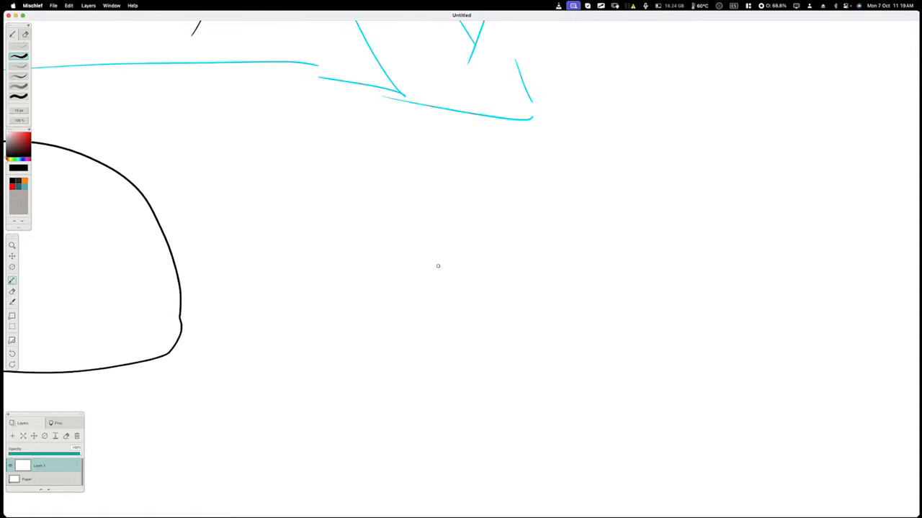
mouse_move(438, 266)
left_mouse_down()
mouse_move(311, 350)
mouse_move(617, 284)
mouse_move(657, 291)
left_mouse_up()
left_click_drag(315, 355, 627, 393)
left_click_drag(682, 294, 578, 377)
left_click_drag(489, 322, 515, 272)
left_click_drag(520, 329, 522, 276)
mouse_move(521, 275)
left_mouse_down()
mouse_move(540, 315)
mouse_move(527, 263)
mouse_move(521, 275)
left_mouse_up()
scroll(545, 231, "down", 3)
scroll(567, 285, "down", 5)
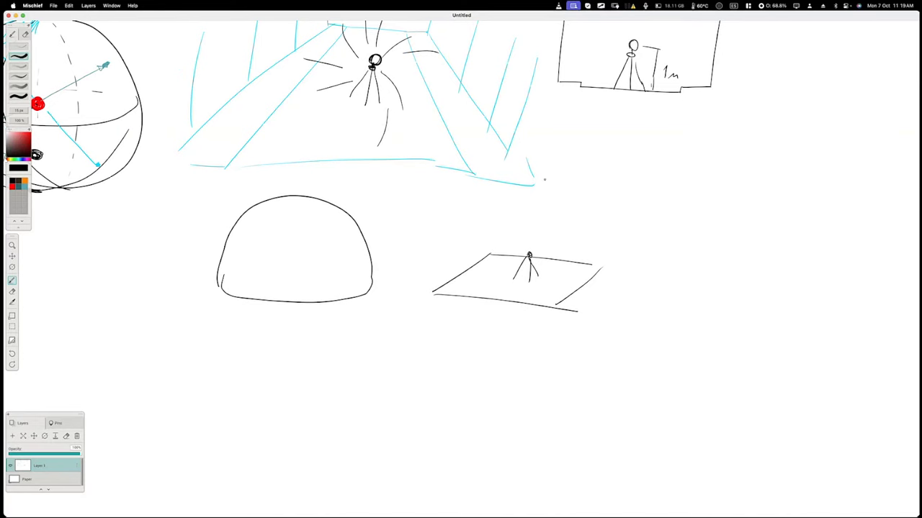
Circle and hatch the ground plane, darken the stand's head, arc over the right circle, and return to Blender.
mouse_move(541, 177)
left_mouse_down()
mouse_move(494, 177)
mouse_move(434, 227)
mouse_move(471, 344)
mouse_move(598, 336)
mouse_move(603, 216)
mouse_move(530, 172)
left_mouse_up()
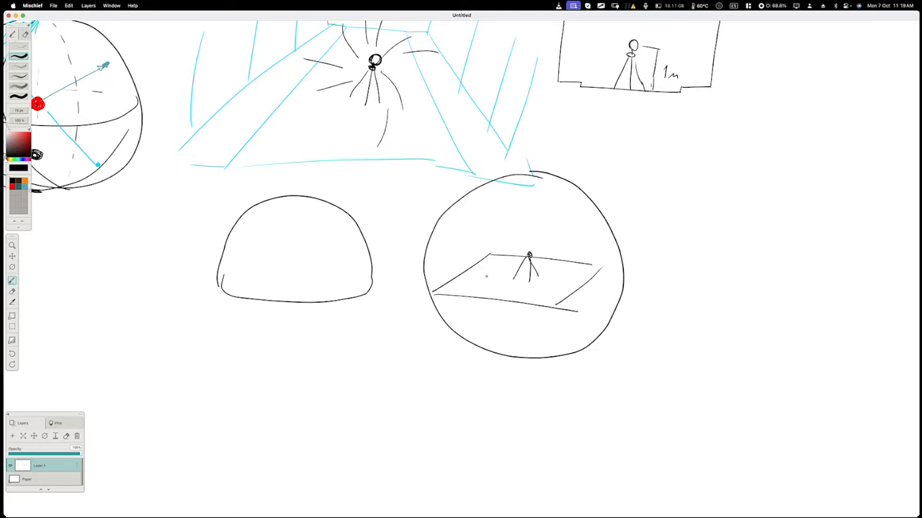
left_click_drag(530, 253, 528, 256)
mouse_move(498, 255)
left_mouse_down()
mouse_move(451, 293)
mouse_move(464, 297)
left_mouse_up()
left_click_drag(520, 262, 481, 306)
left_click_drag(538, 265, 504, 302)
left_click_drag(554, 266, 519, 309)
left_click_drag(570, 268, 536, 306)
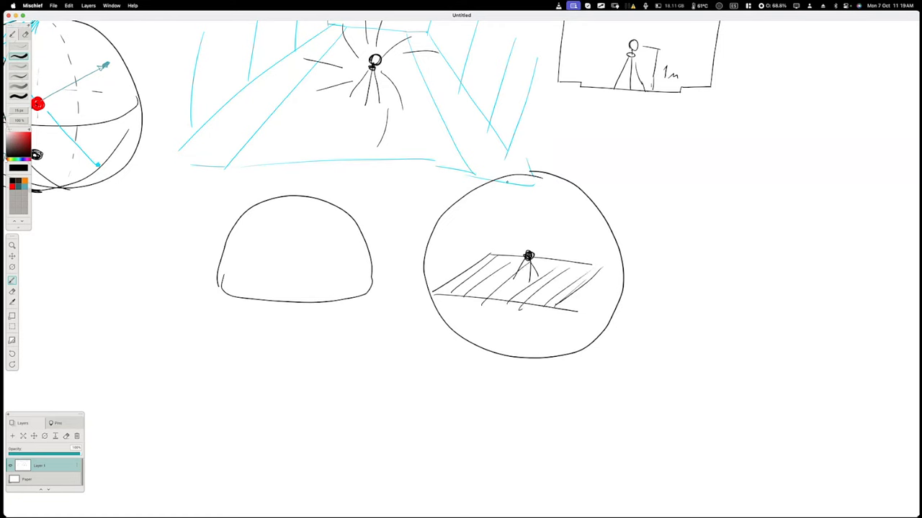
mouse_move(503, 178)
left_mouse_down()
mouse_move(554, 174)
mouse_move(540, 182)
left_mouse_up()
key("super+Tab")
key("super+Tab")
key("super+Tab")
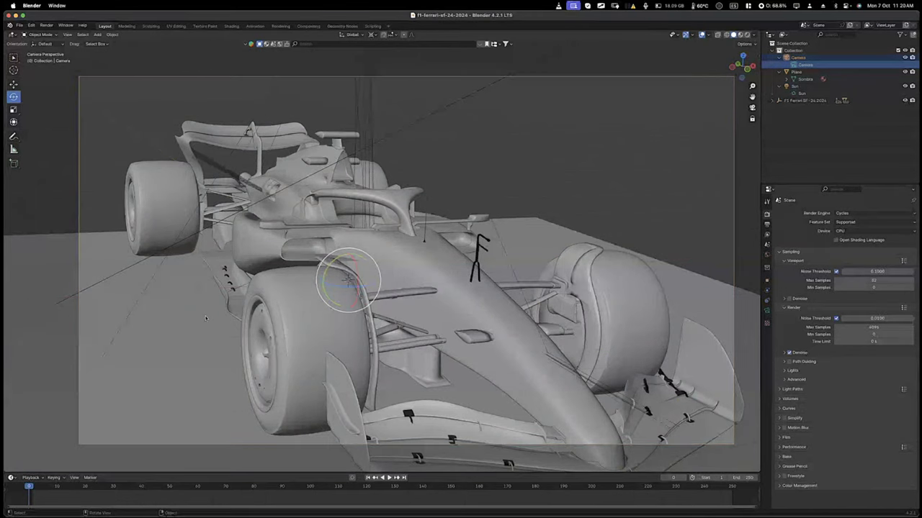
Preview the Ferrari scene in Rendered shading, then return the viewport to Solid shading.
key("z")
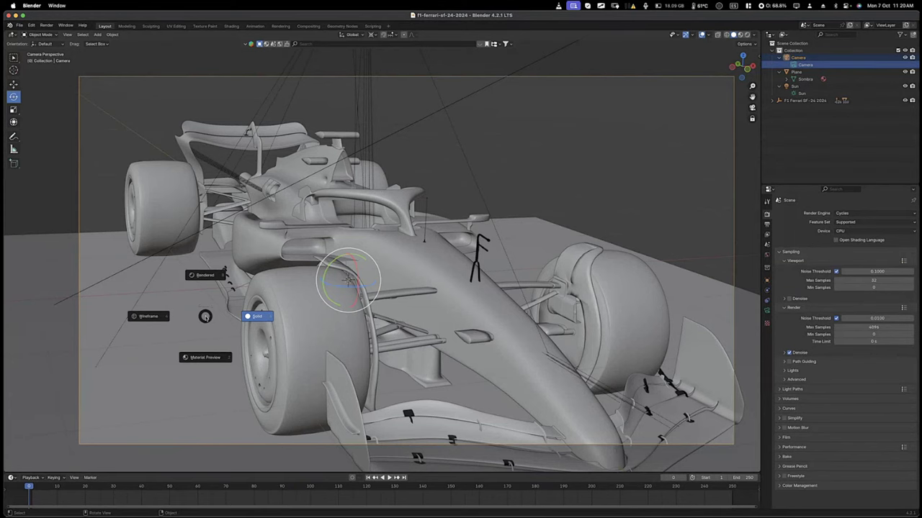
key("r")
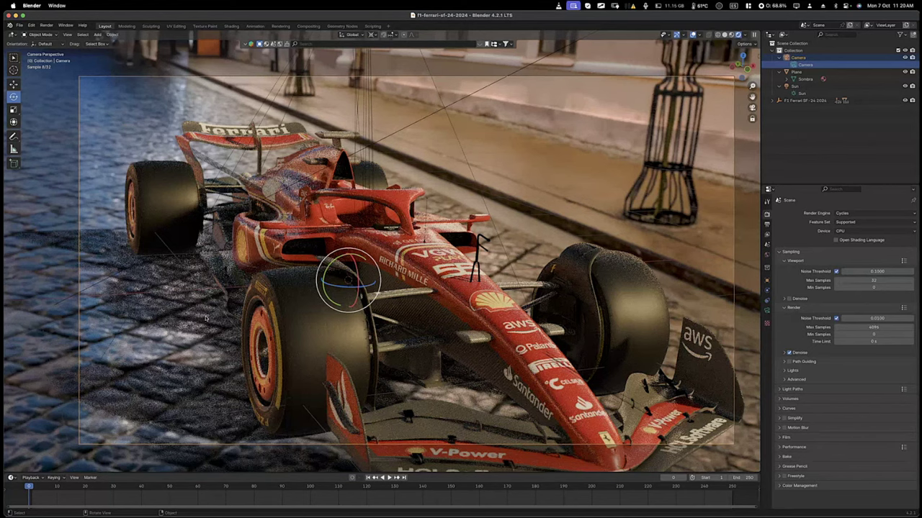
key("z")
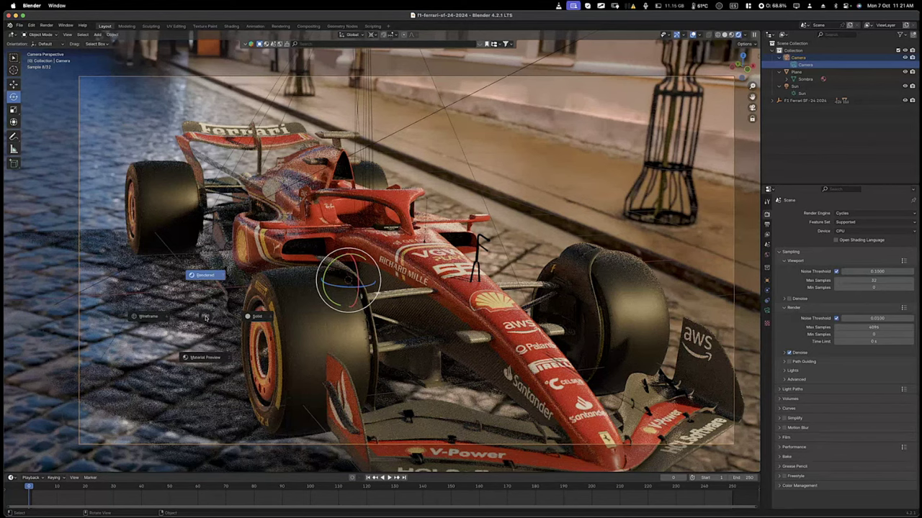
left_click(205, 318)
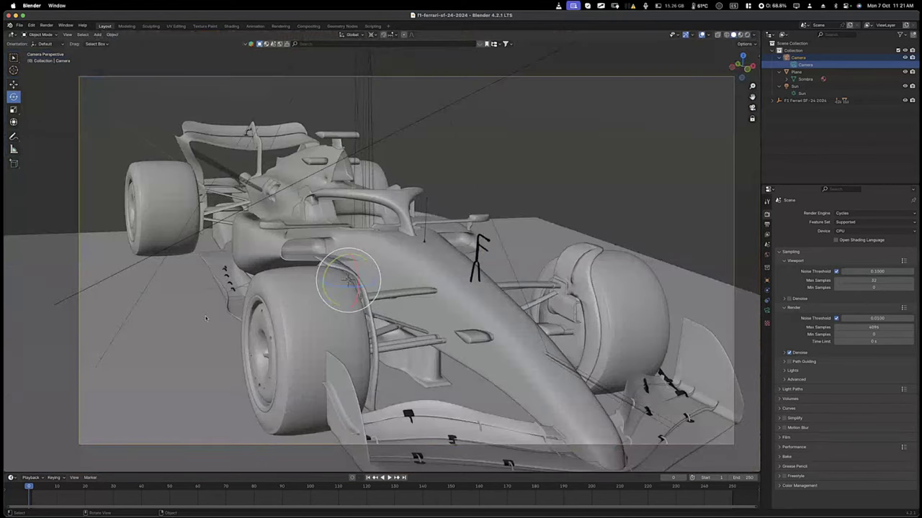
Reframe the car slightly higher through the camera and show the sidebar's camera lock settings.
scroll(205, 317, "down", 5)
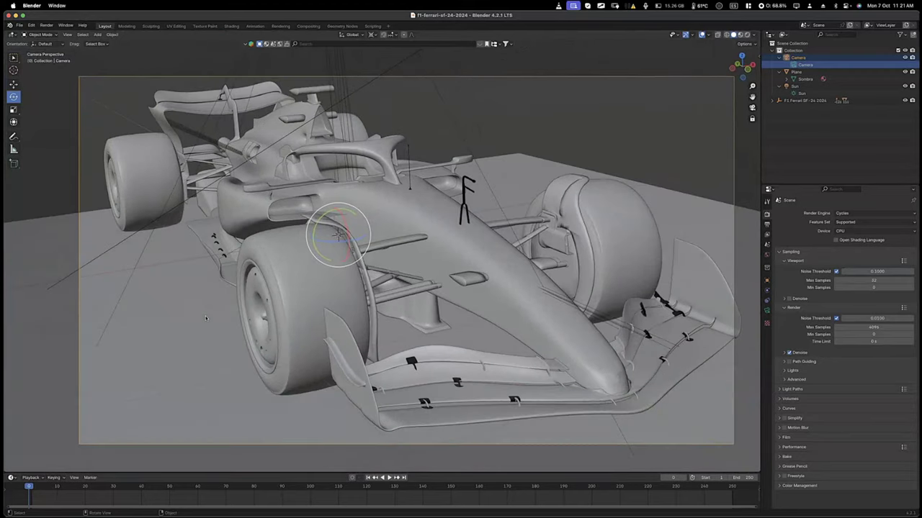
scroll(206, 317, "down", 3)
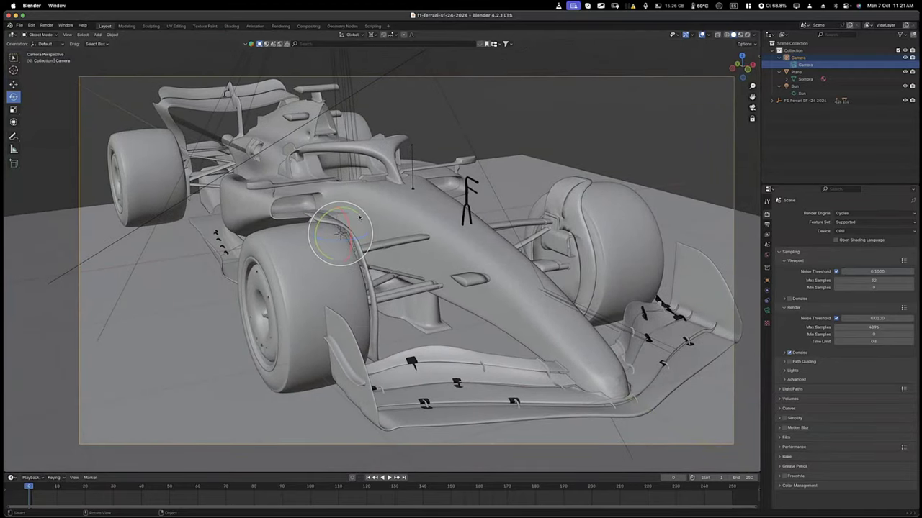
key("n")
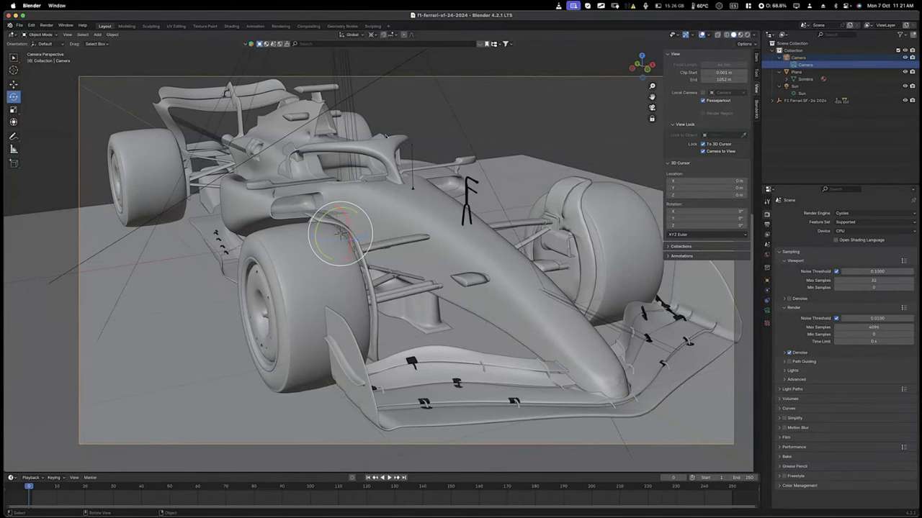
key("KP_0")
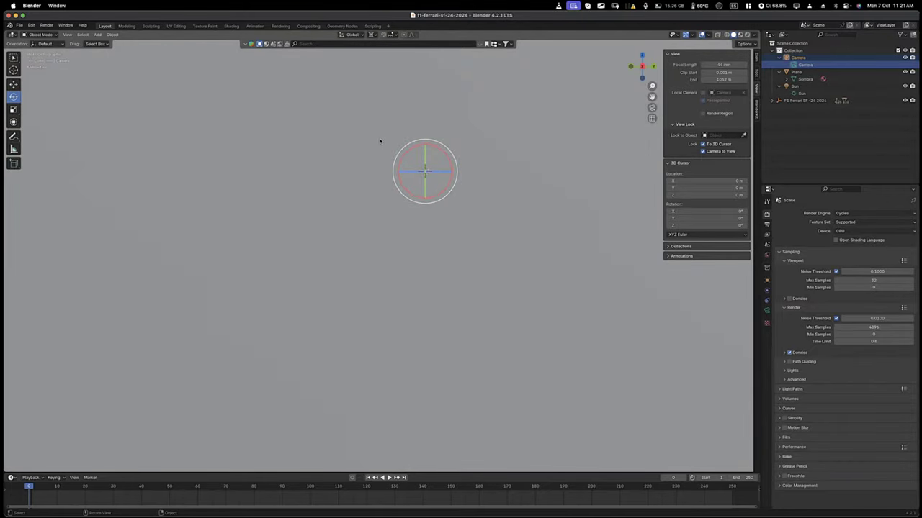
key("KP_3")
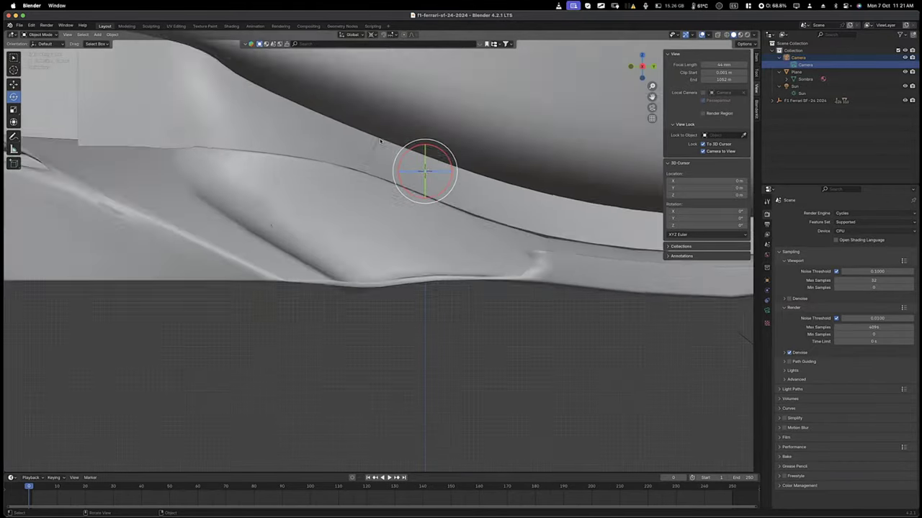
scroll(379, 138, "down", 4)
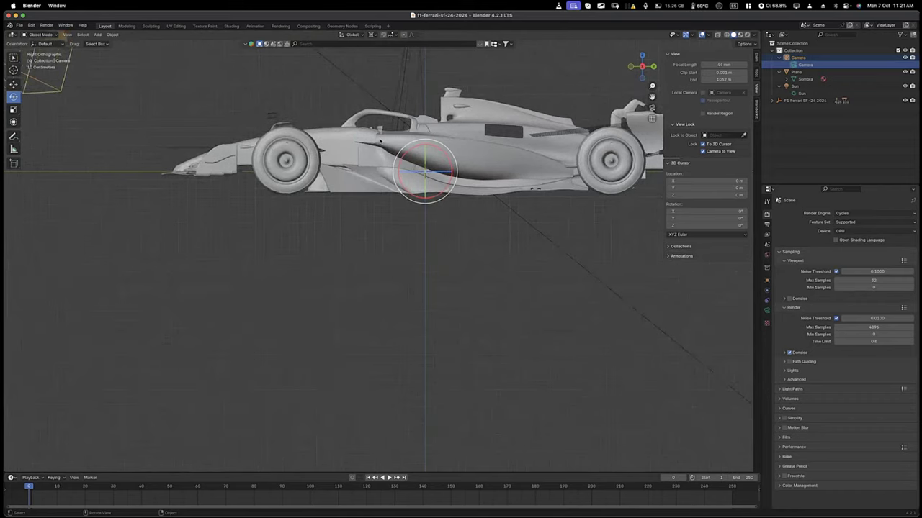
scroll(379, 141, "up", 3)
scroll(379, 141, "down", 2)
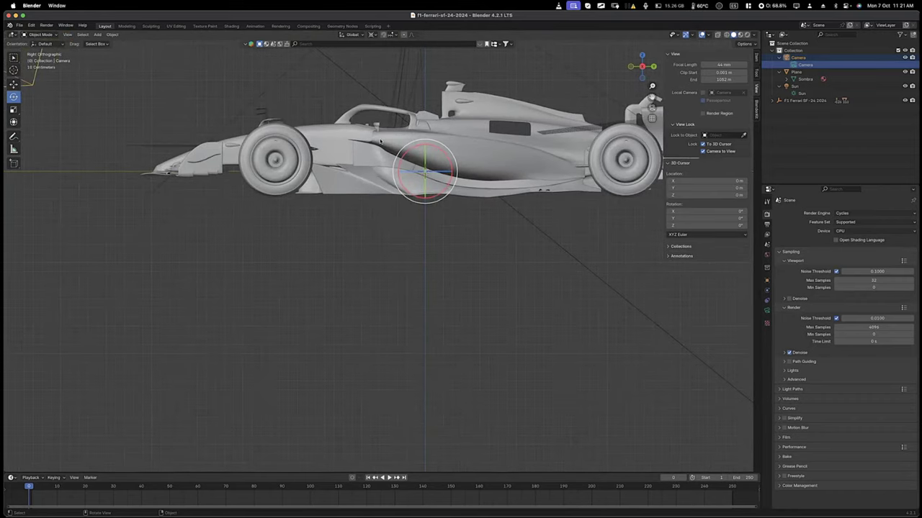
key("KP_0")
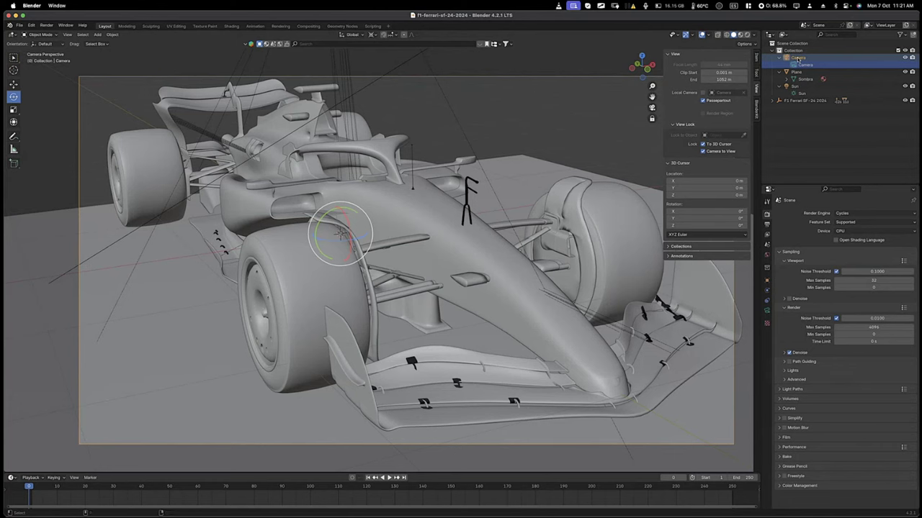
key("super+shift+Tab")
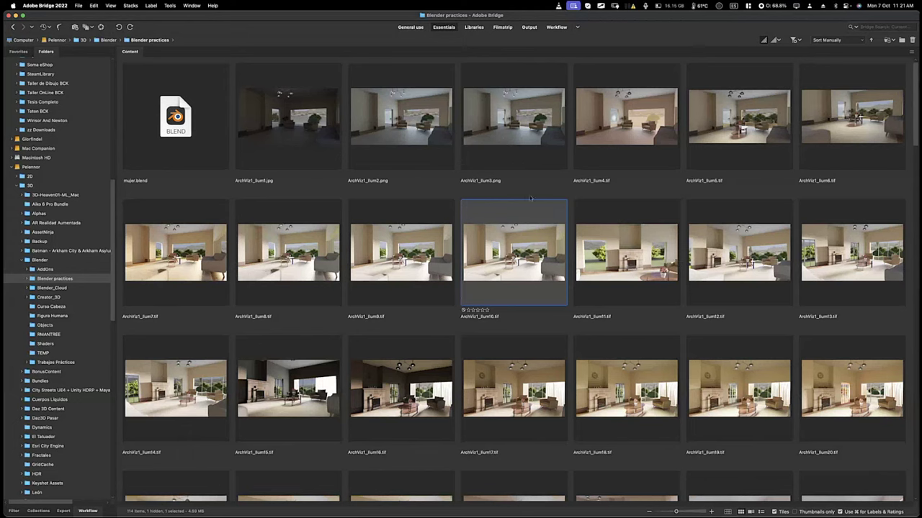
Preview ArchViz1_Ilum14.tif full screen, then close the preview.
left_click(190, 378)
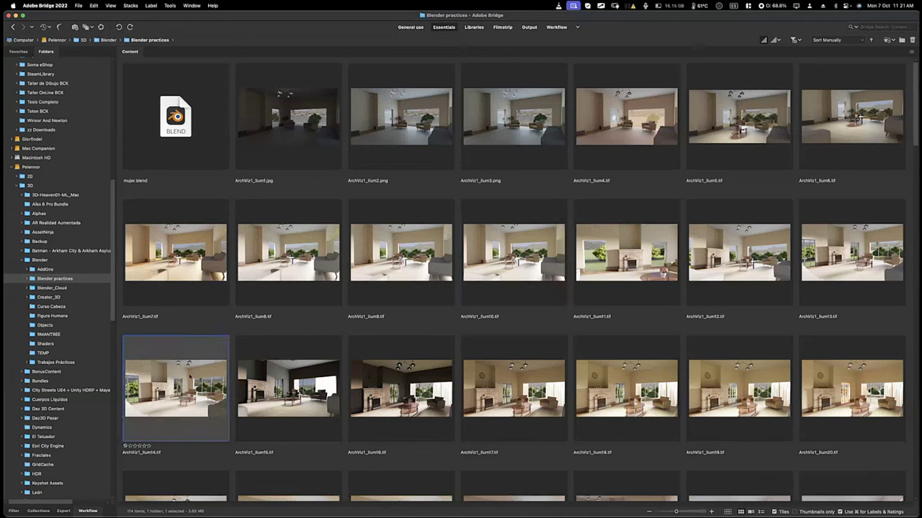
key("space")
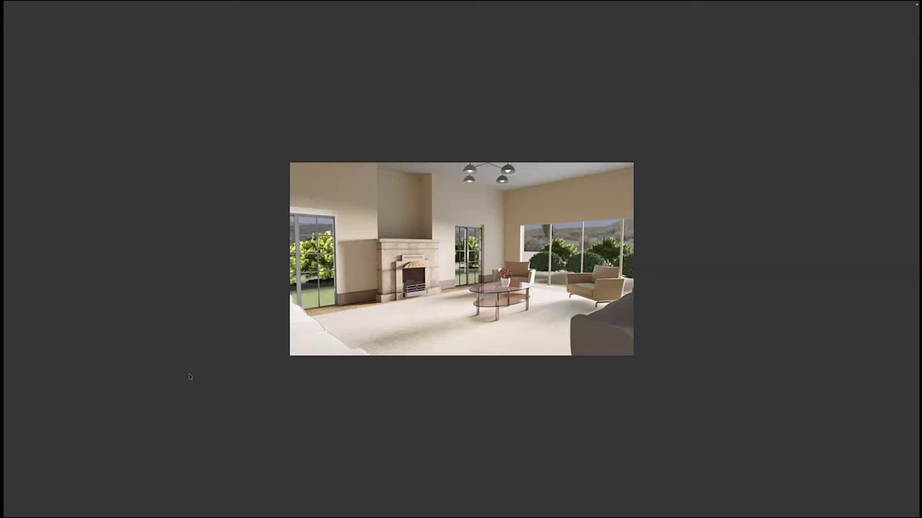
key("space")
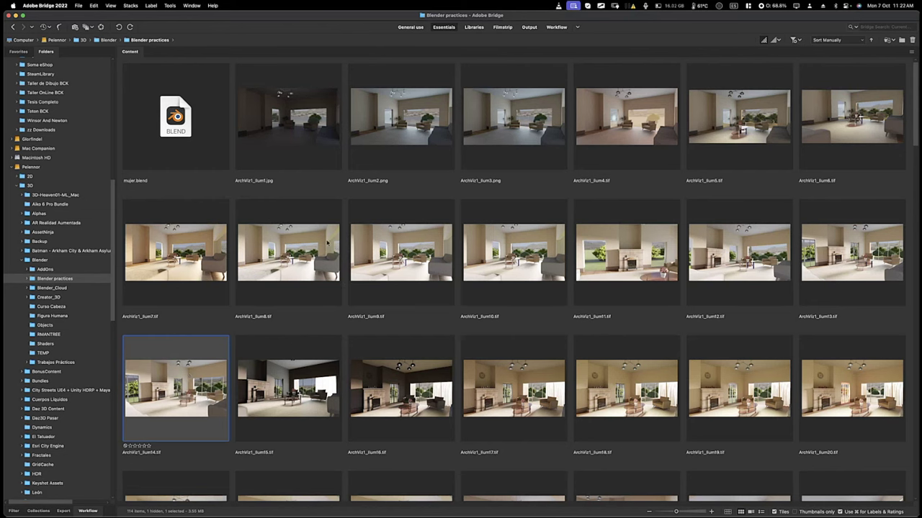
Preview the ArchViz1_Ilum36.tif render full screen.
scroll(328, 244, "down", 5)
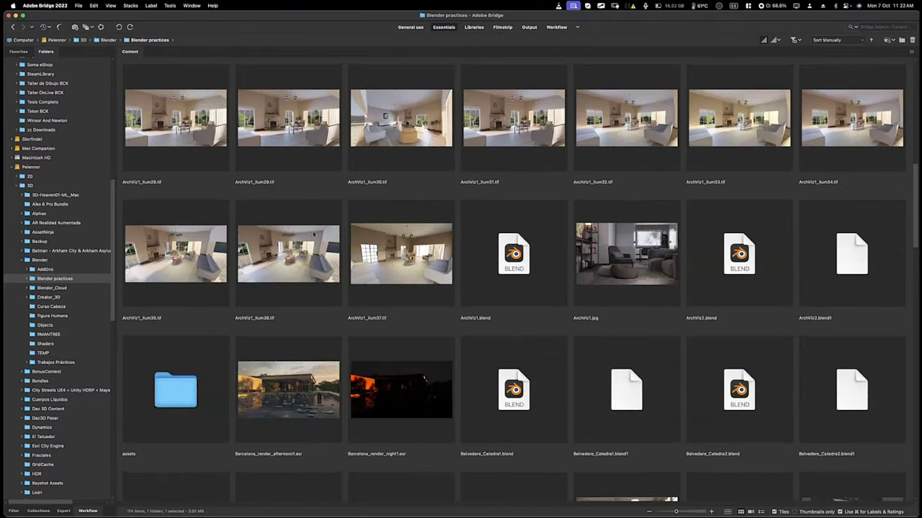
left_click(320, 262)
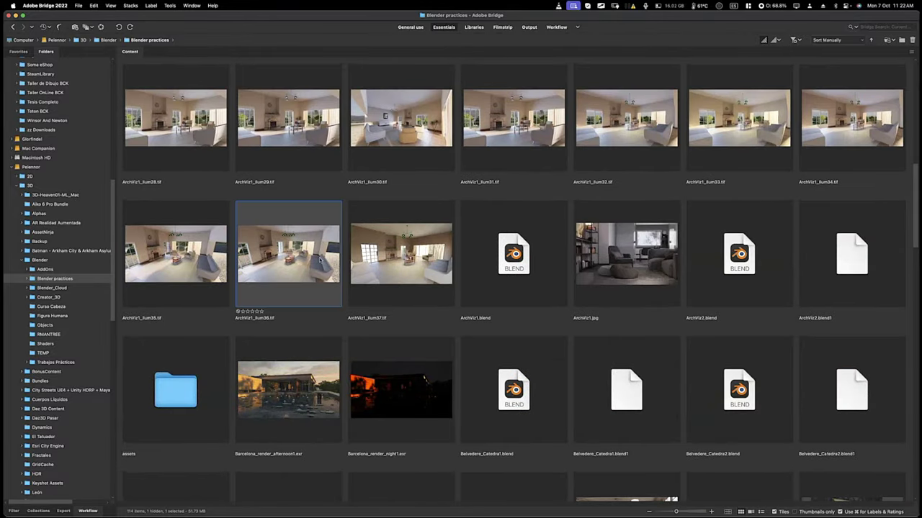
key("space")
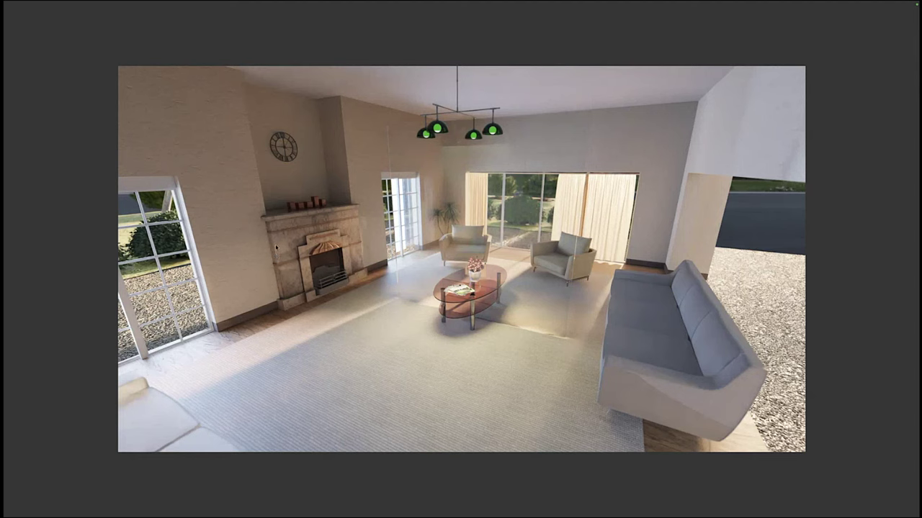
Sketch a doorway guide line and coffee-table outline over the preview, then close it.
key("super+shift+a")
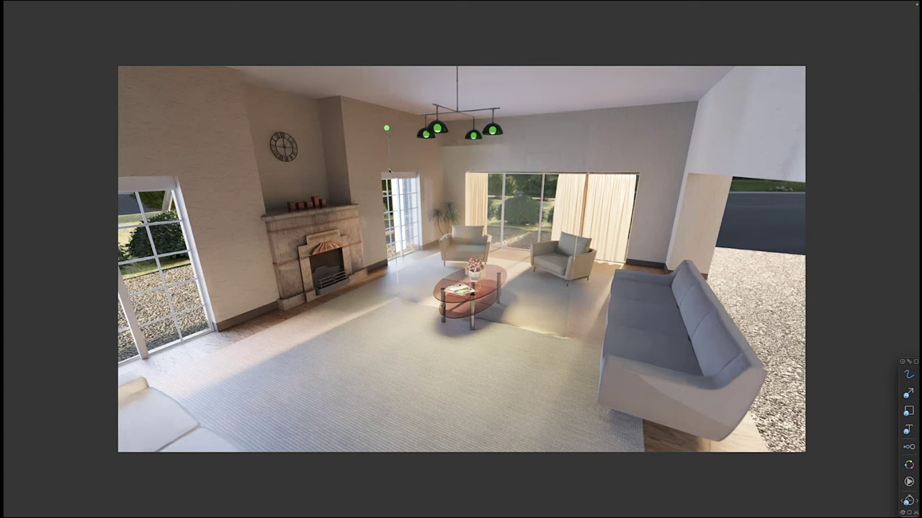
mouse_move(385, 127)
left_mouse_down()
mouse_move(402, 300)
mouse_move(554, 338)
mouse_move(575, 299)
mouse_move(592, 106)
mouse_move(387, 124)
left_mouse_up()
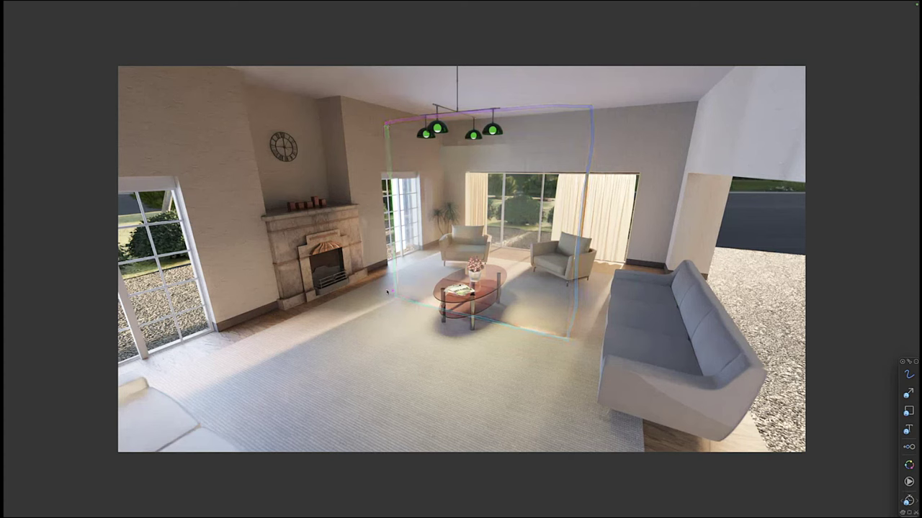
mouse_move(409, 301)
left_mouse_down()
mouse_move(356, 298)
mouse_move(400, 333)
mouse_move(402, 280)
mouse_move(361, 300)
mouse_move(369, 327)
mouse_move(400, 332)
mouse_move(415, 304)
mouse_move(392, 273)
mouse_move(364, 279)
left_mouse_up()
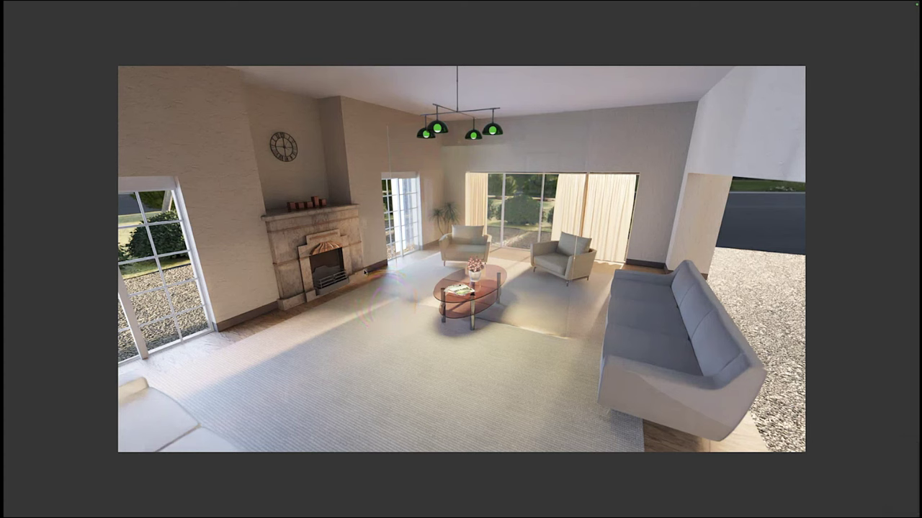
key("space")
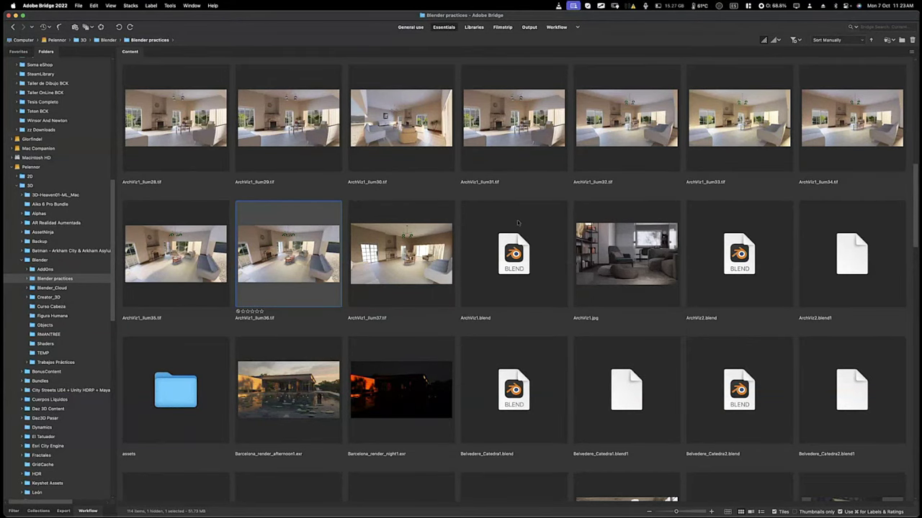
Preview ArchViz1.jpg full screen at 100% zoom, close it, and switch back to Blender.
left_click(587, 256)
key("space")
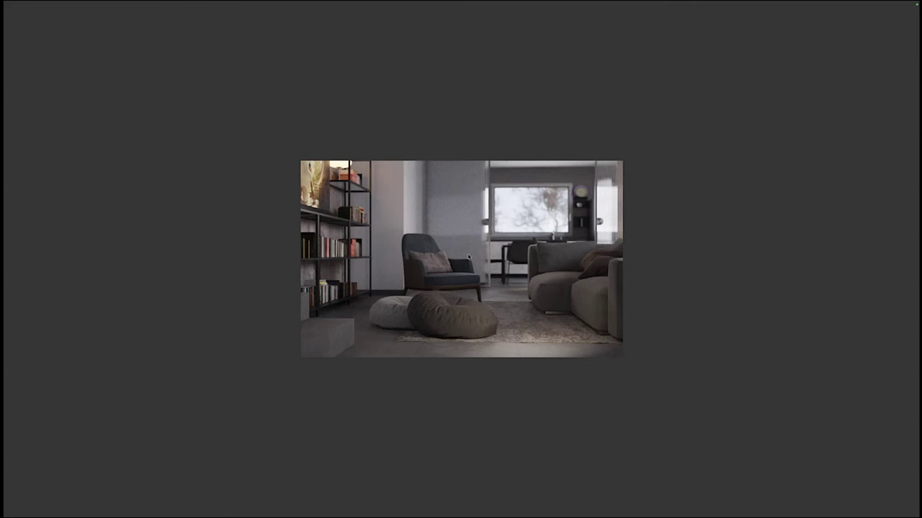
left_click(468, 257)
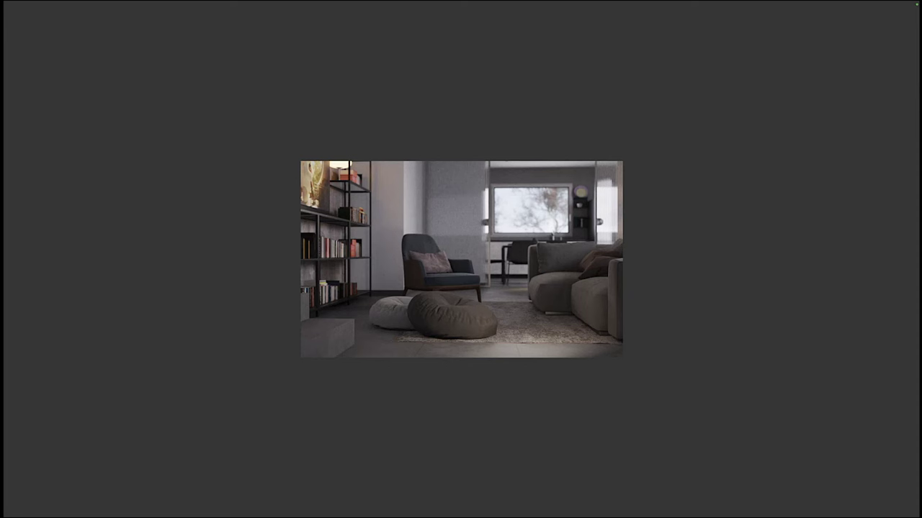
key("space")
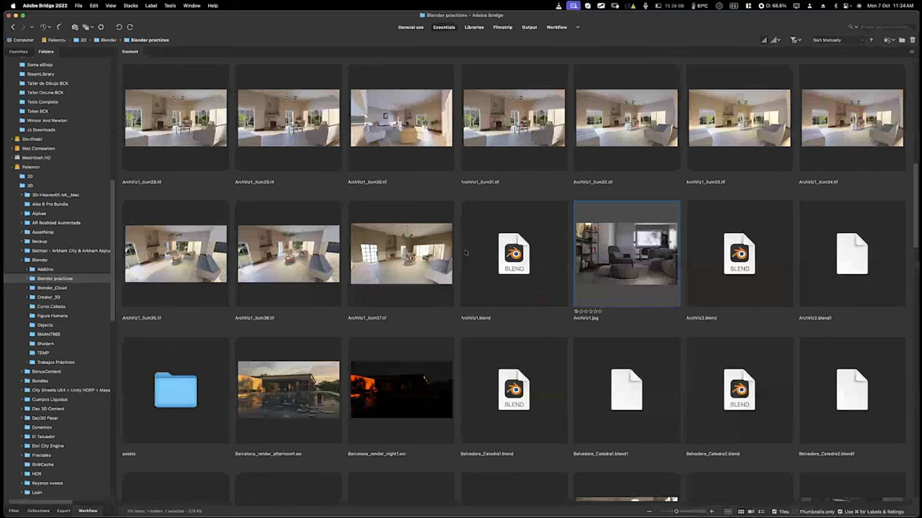
key("super+Tab")
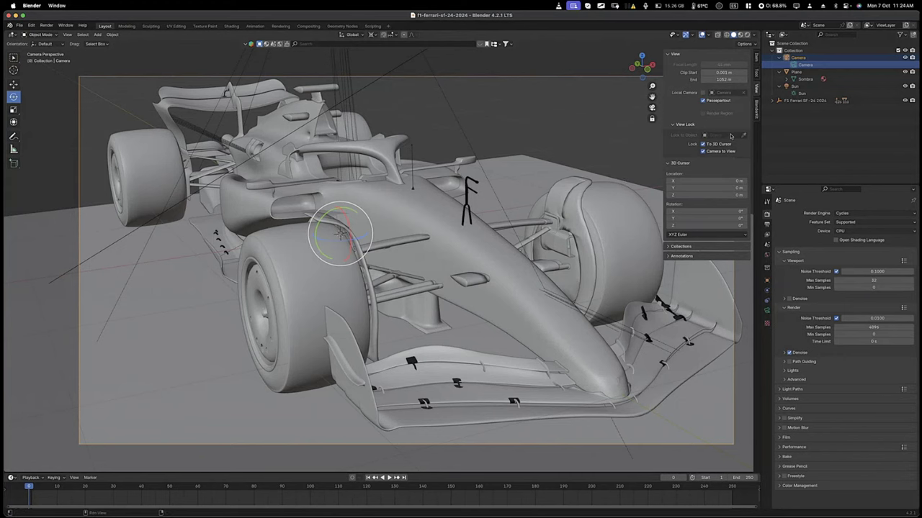
Play and stop the animation, then join the timeline area into the 3D viewport.
key("space")
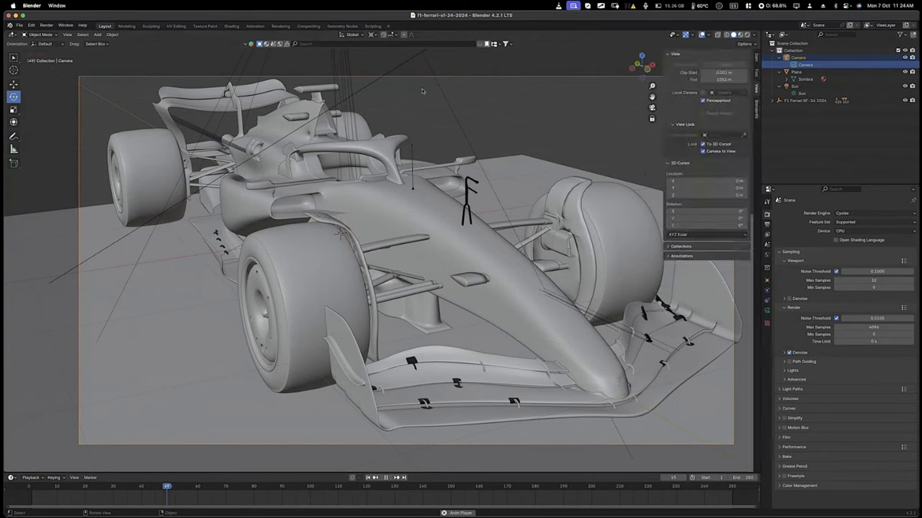
left_click(368, 478)
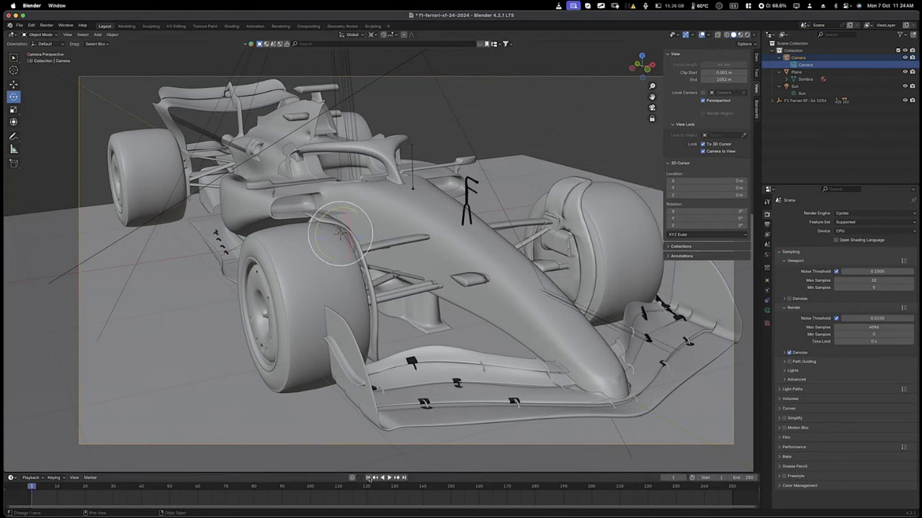
right_click(413, 477)
key("Escape")
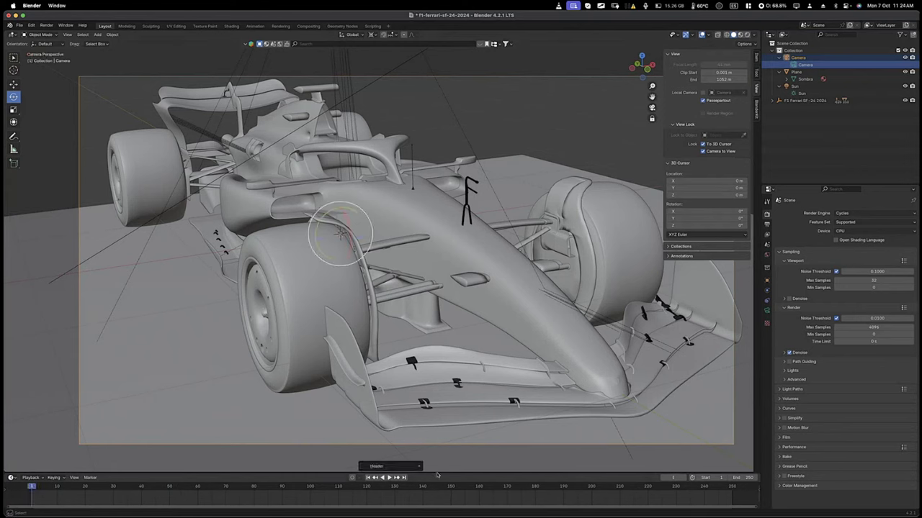
right_click(437, 471)
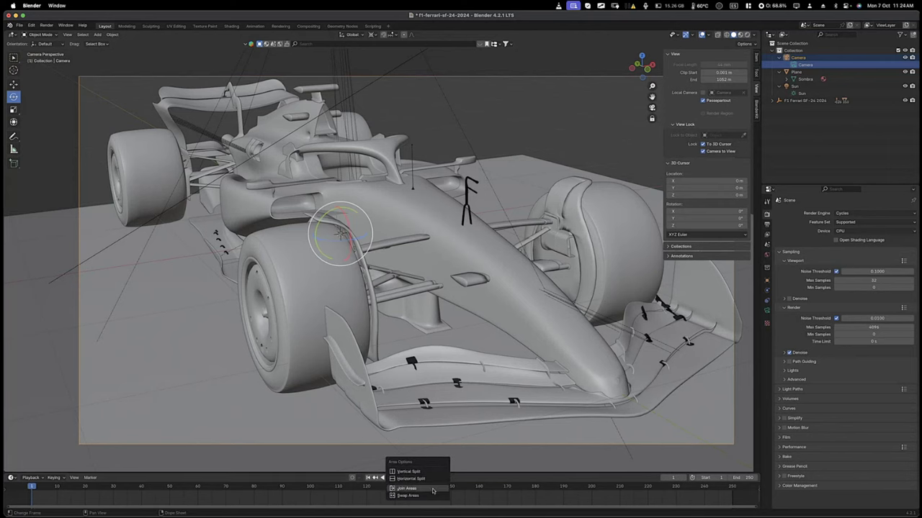
left_click(417, 491)
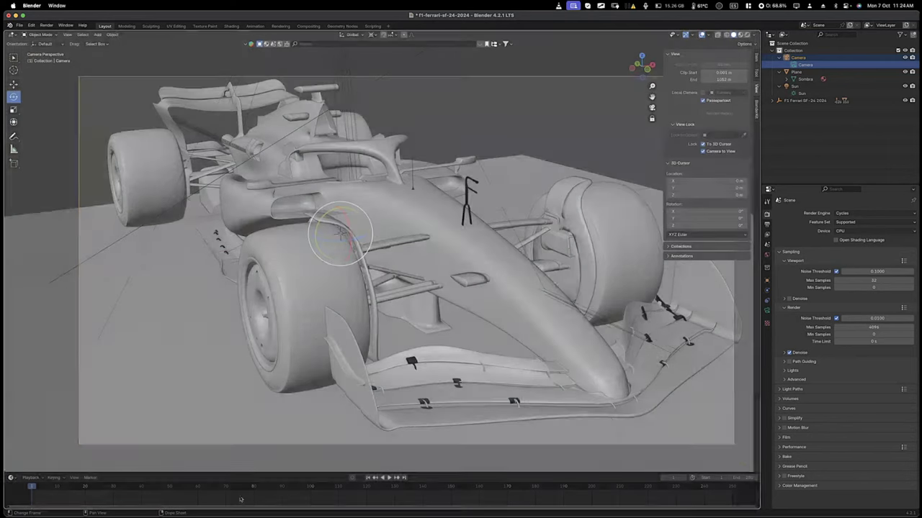
left_click(205, 371)
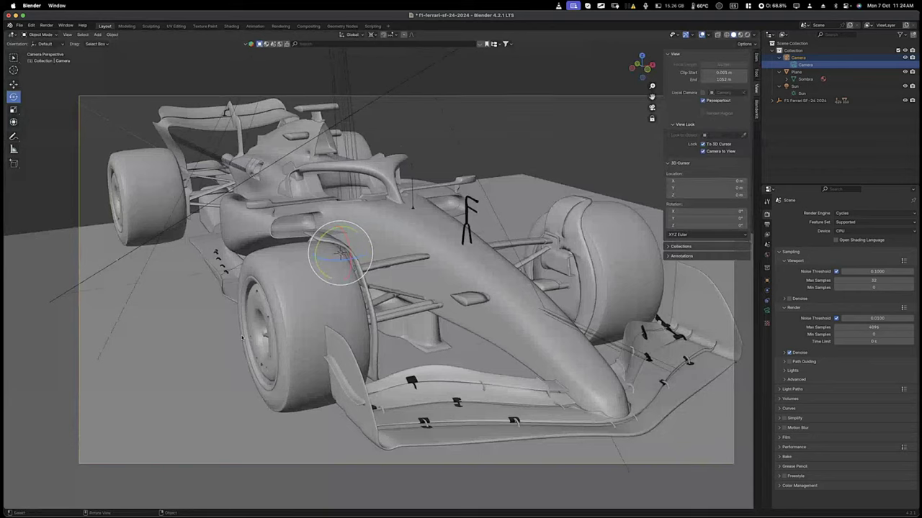
Zoom the camera view in and out to frame the car slightly closer.
scroll(203, 366, "up", 1)
scroll(242, 338, "down", 5)
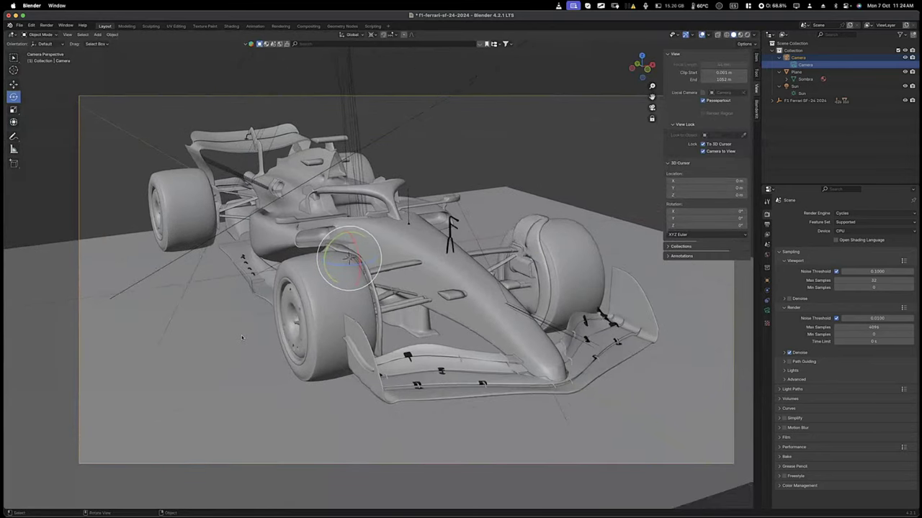
scroll(242, 337, "up", 3)
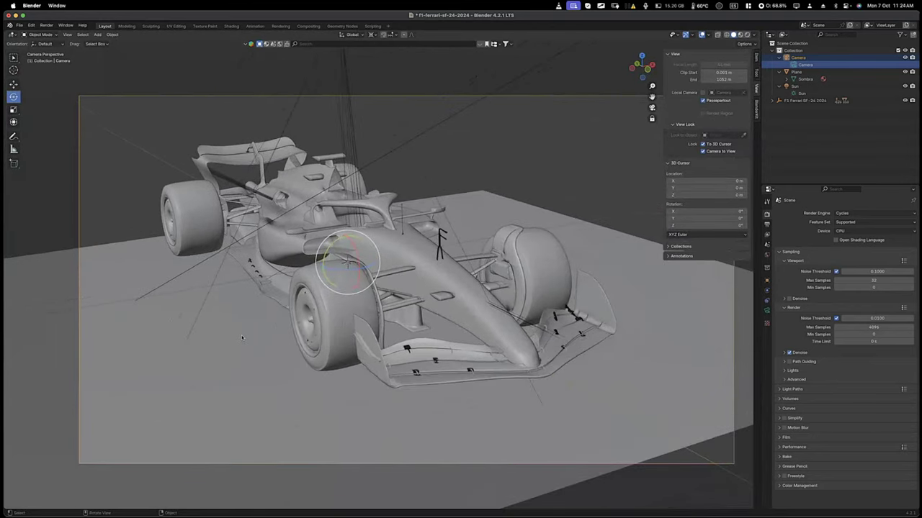
scroll(242, 337, "up", 1)
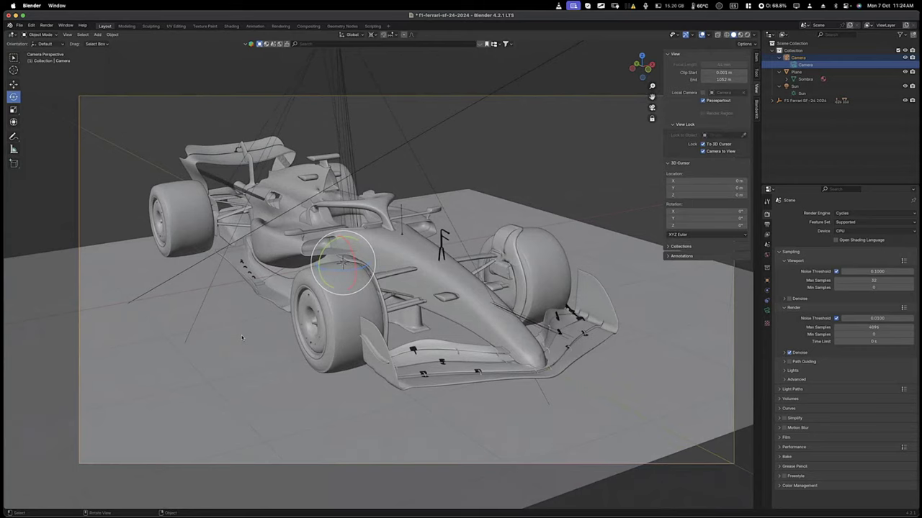
scroll(242, 337, "up", 2)
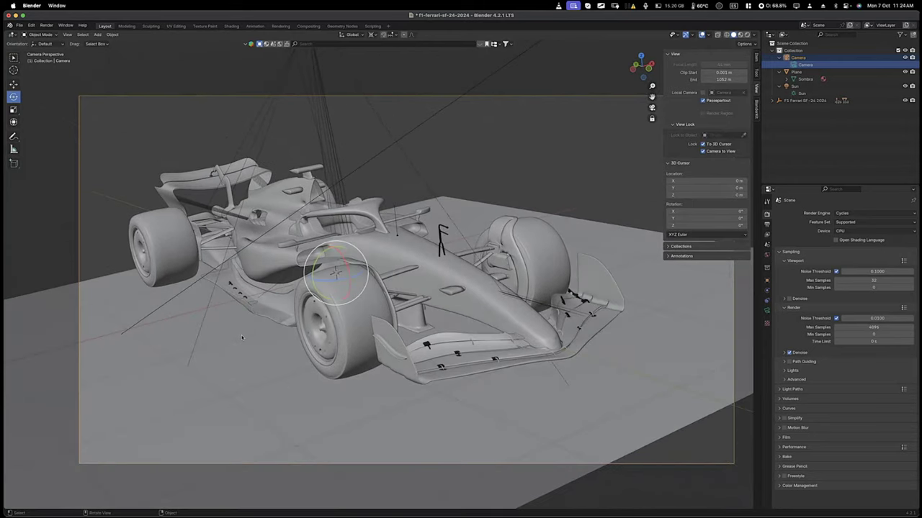
scroll(242, 338, "down", 5)
scroll(242, 337, "up", 5)
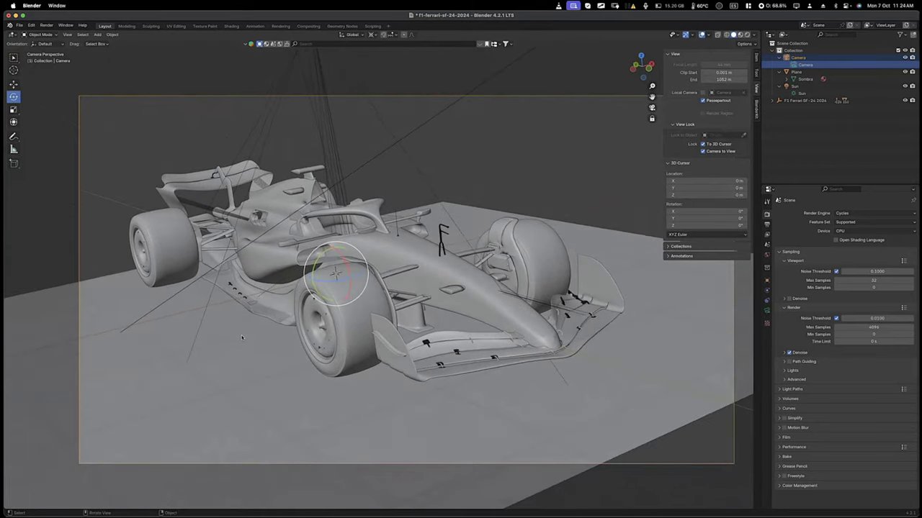
scroll(242, 338, "down", 5)
scroll(241, 338, "up", 6)
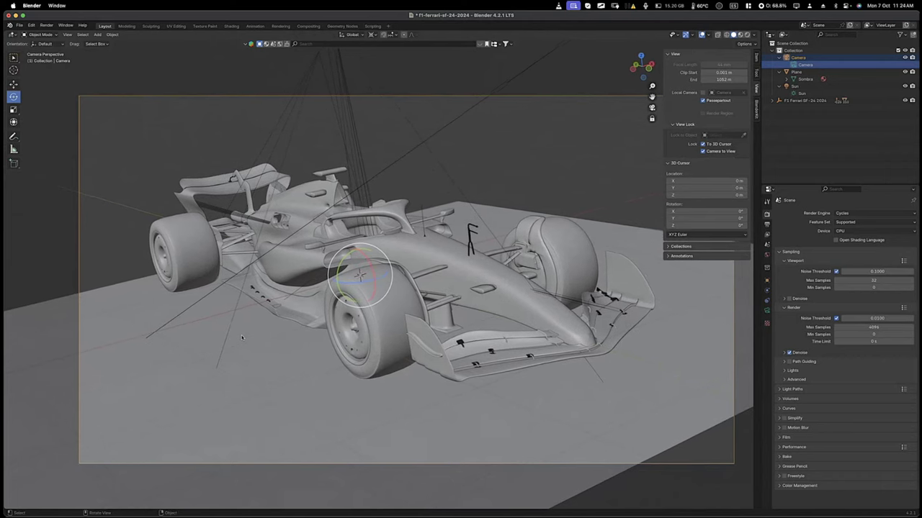
scroll(242, 338, "down", 5)
scroll(242, 338, "up", 6)
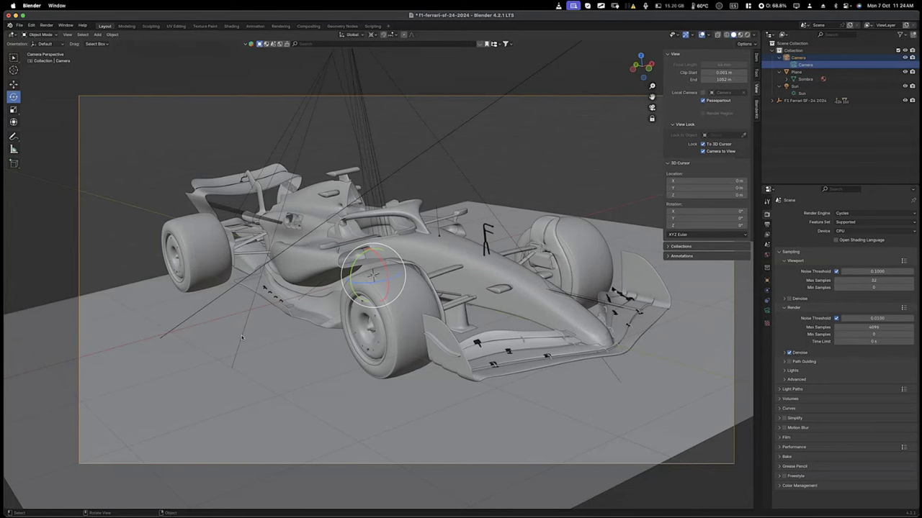
Move the camera in quad view so the car fills more of the frame, then return to single view.
key("ctrl+alt+q")
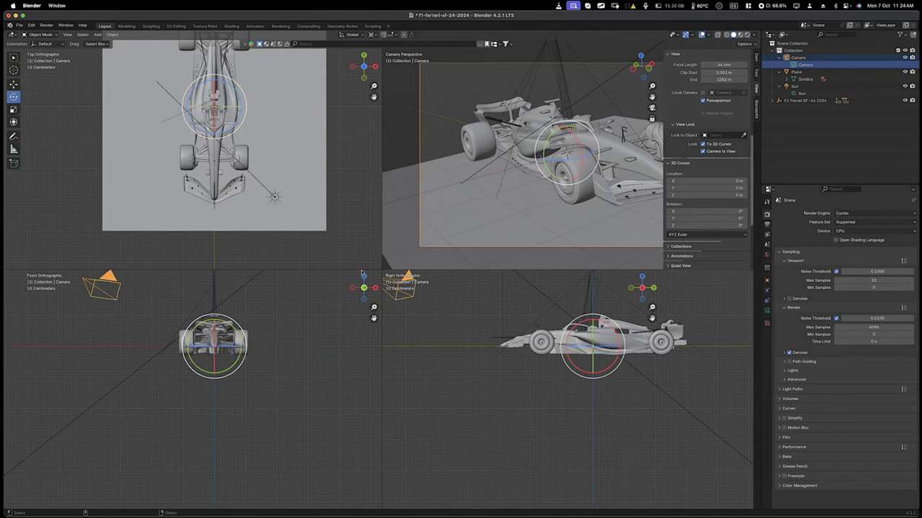
key("g")
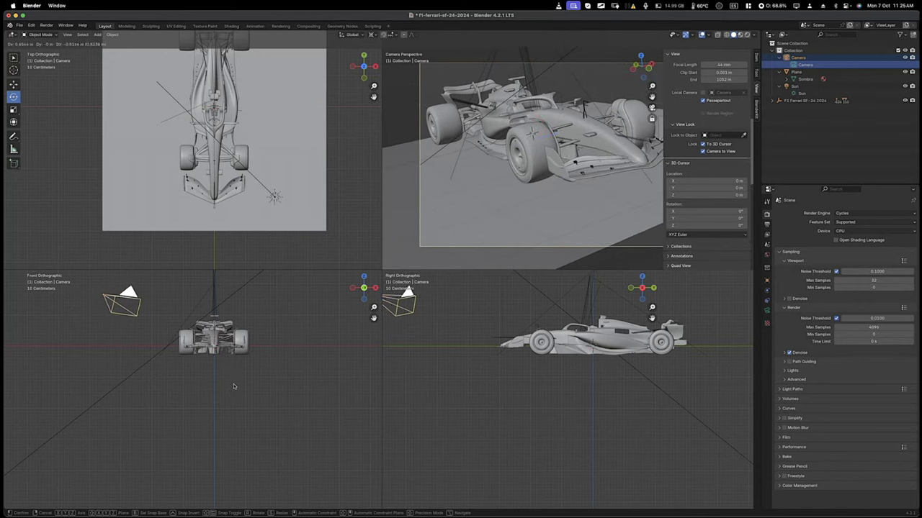
left_click(234, 383)
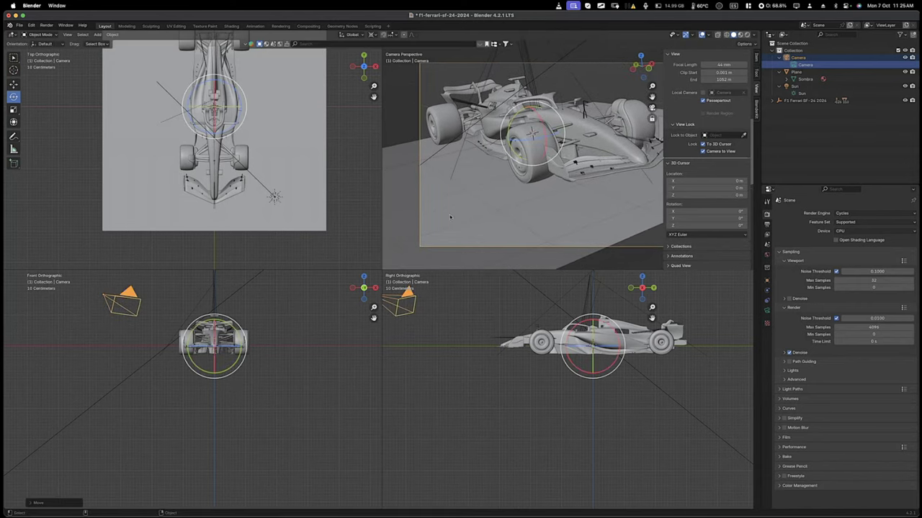
key("ctrl+alt+q")
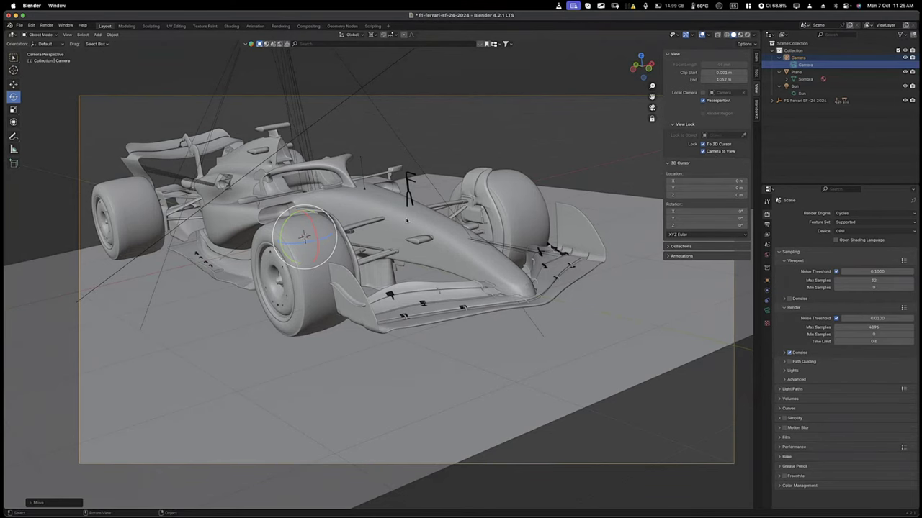
Turn off To 3D Cursor lock, orbit around the car, and look through the camera again.
scroll(407, 221, "left", 5)
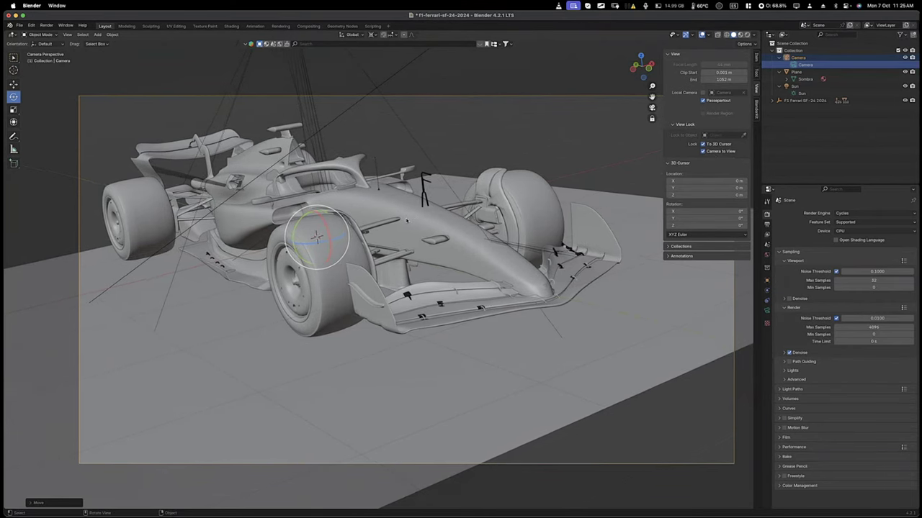
scroll(407, 221, "left", 10)
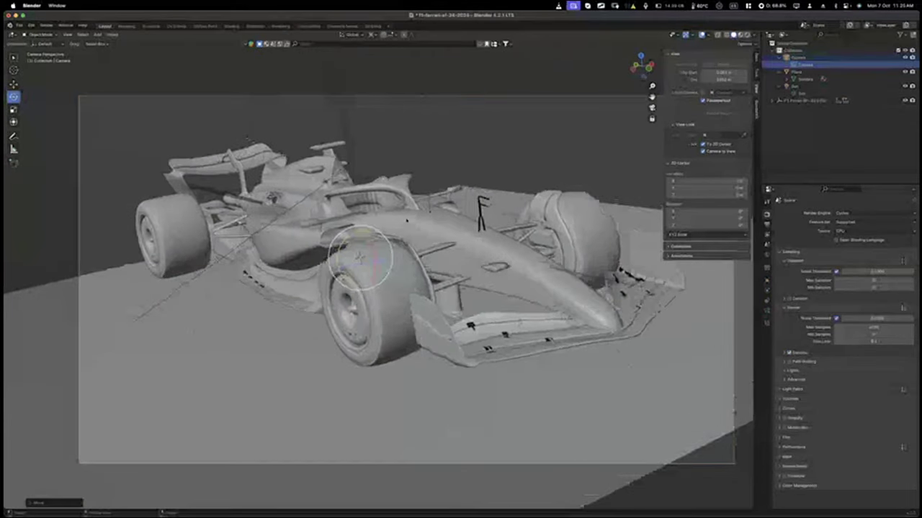
scroll(406, 221, "left", 3)
scroll(406, 220, "left", 3)
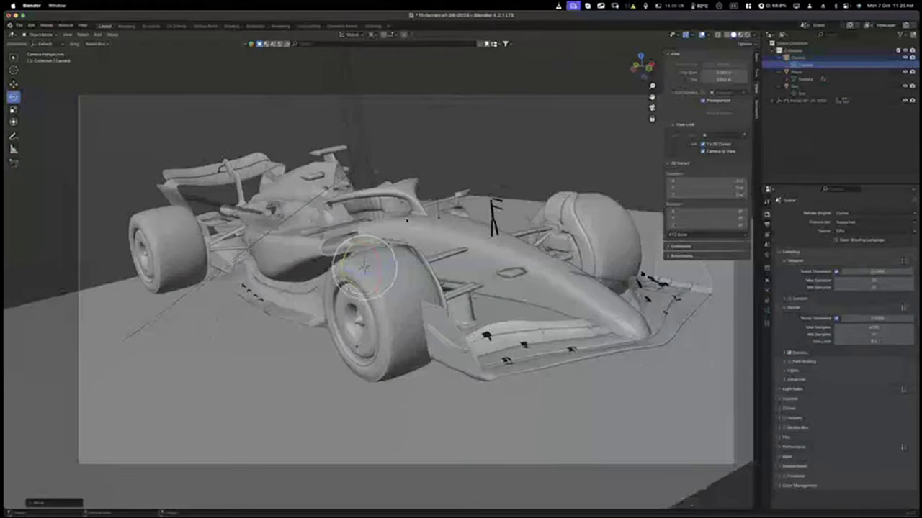
scroll(406, 220, "left", 4)
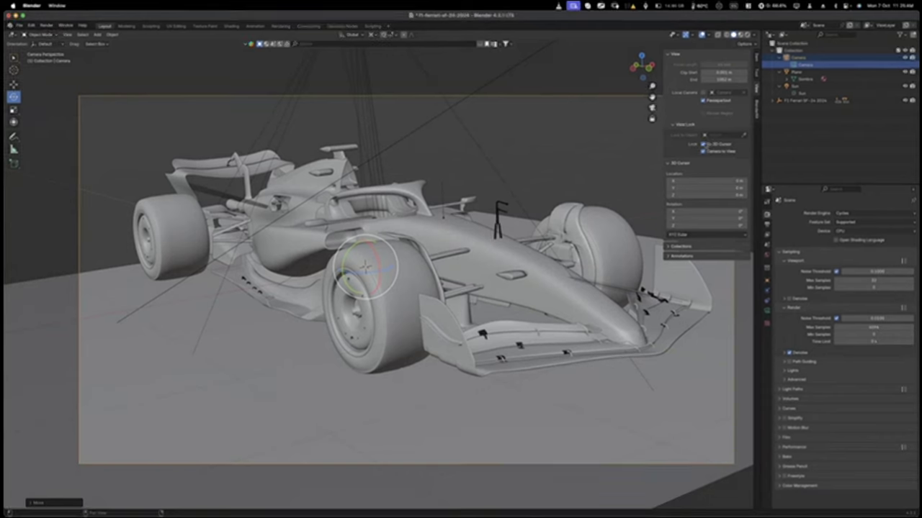
left_click(703, 144)
scroll(427, 202, "down", 5)
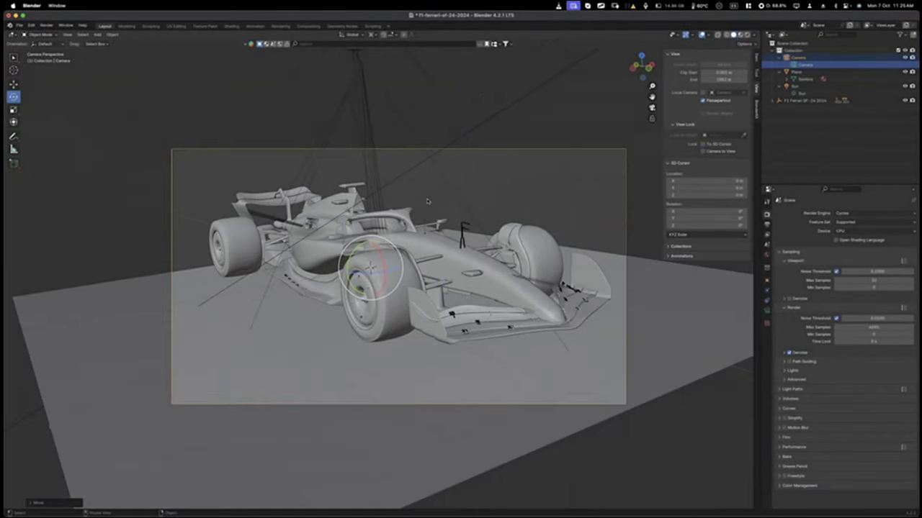
scroll(421, 234, "down", 4)
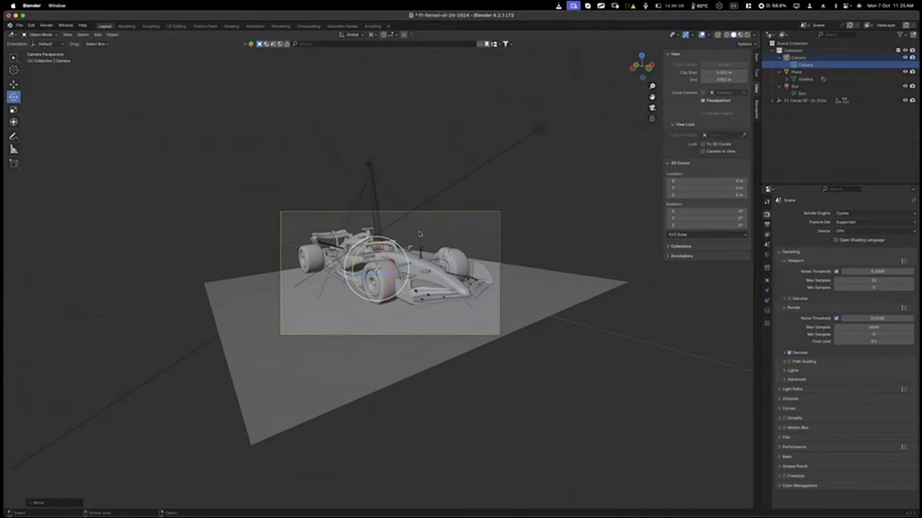
mouse_move(538, 247)
middle_mouse_down()
mouse_move(517, 247)
mouse_move(554, 249)
middle_mouse_up()
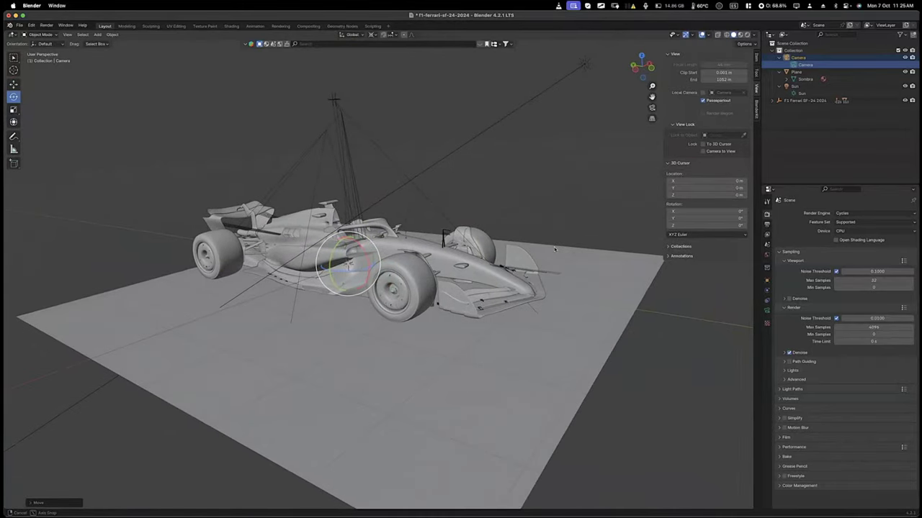
middle_click_drag(555, 249, 554, 250)
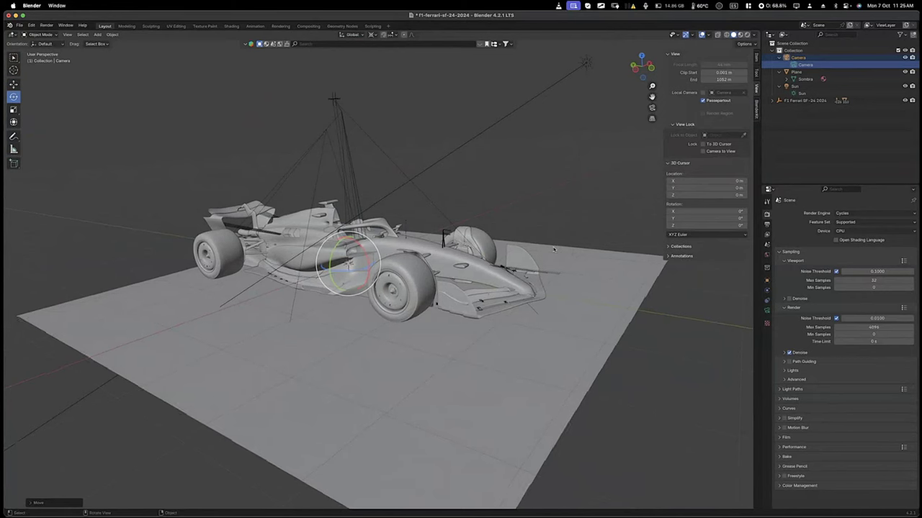
key("KP_0")
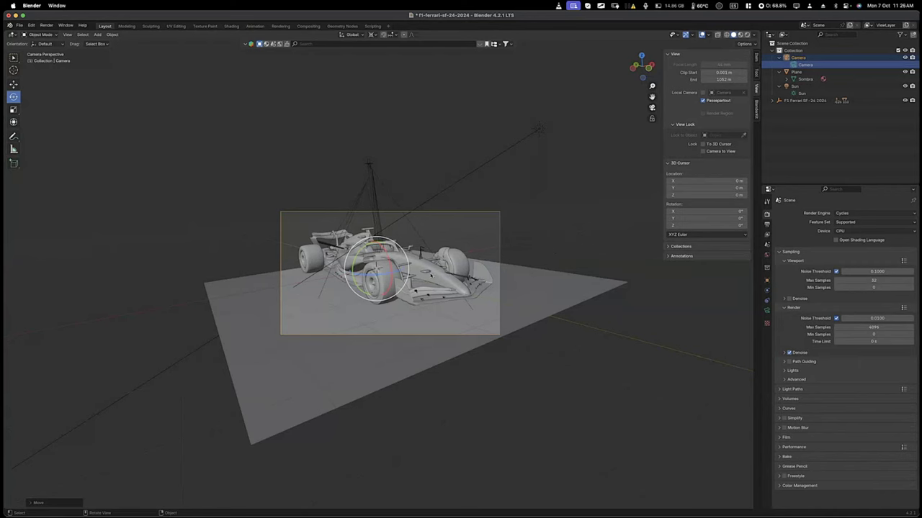
Reframe the shot with Camera to View on, hide the sidebar, and switch to Rendered shading.
scroll(431, 274, "up", 5)
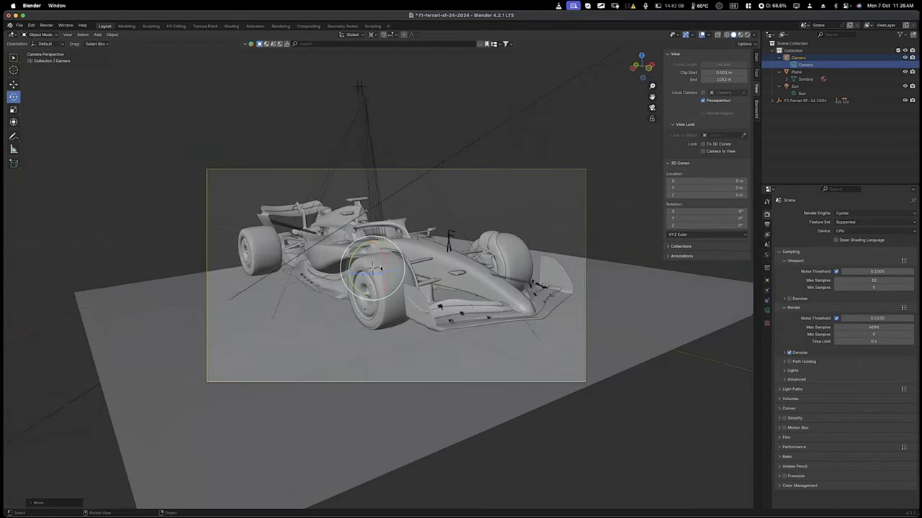
scroll(430, 274, "up", 5)
scroll(382, 269, "up", 2)
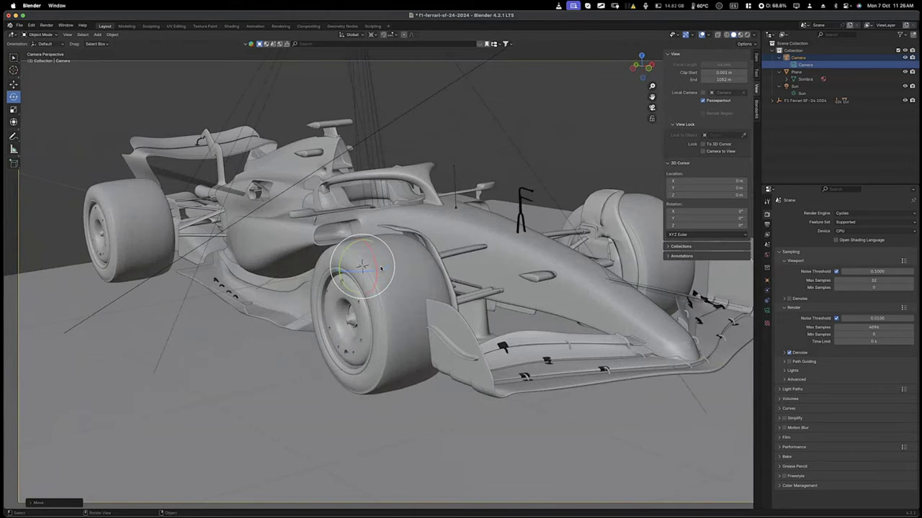
scroll(382, 268, "down", 2)
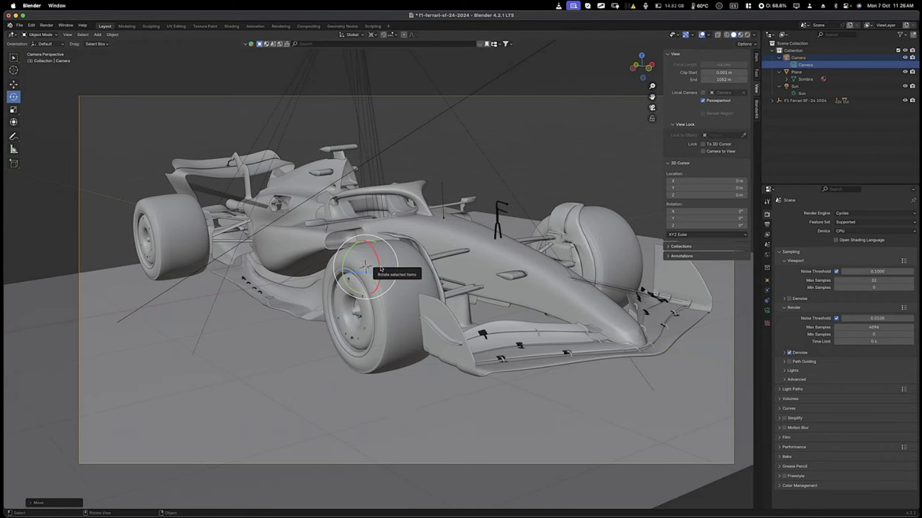
scroll(380, 269, "down", 5)
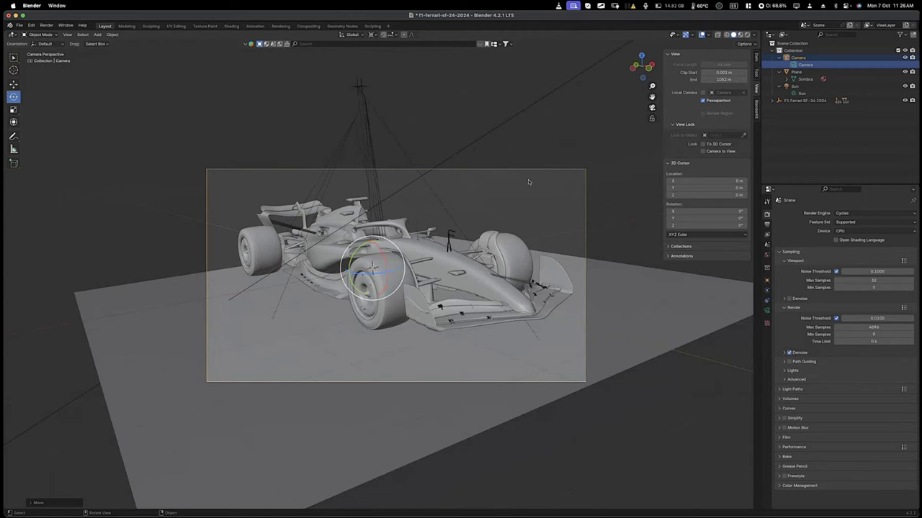
scroll(368, 301, "up", 6)
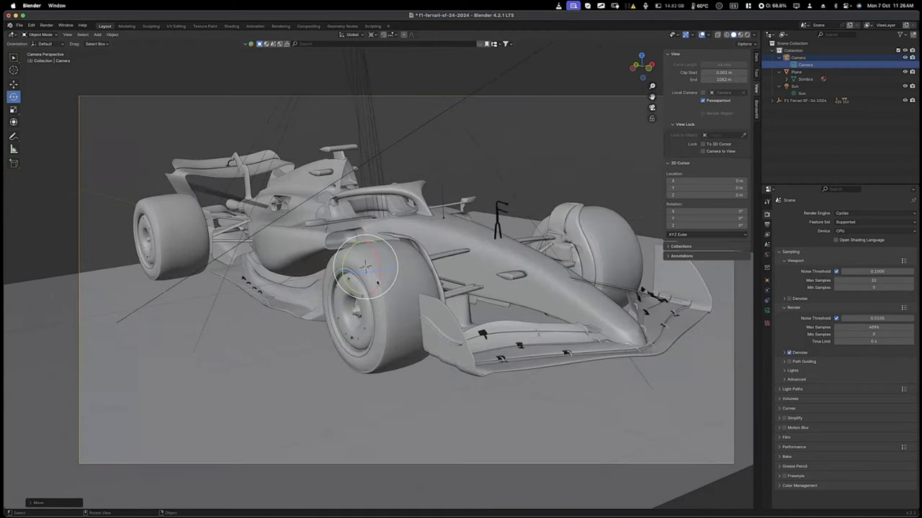
left_click(703, 151)
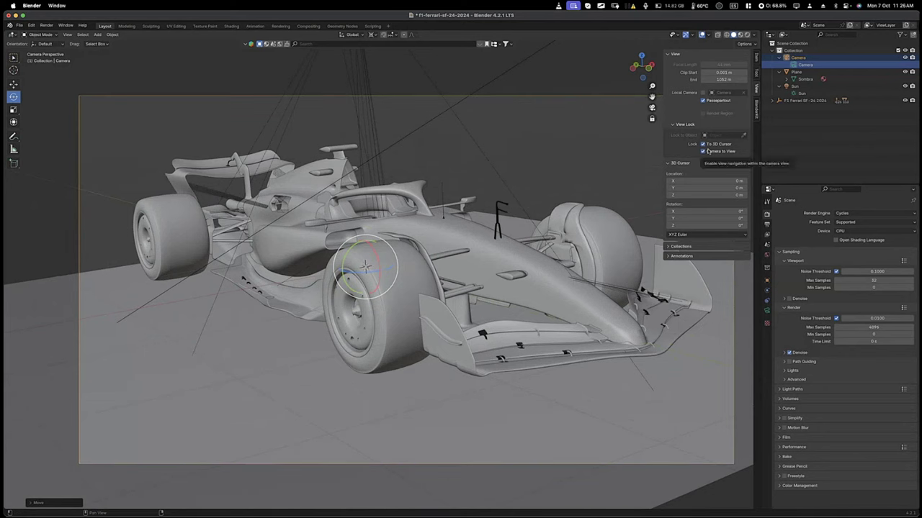
key("n")
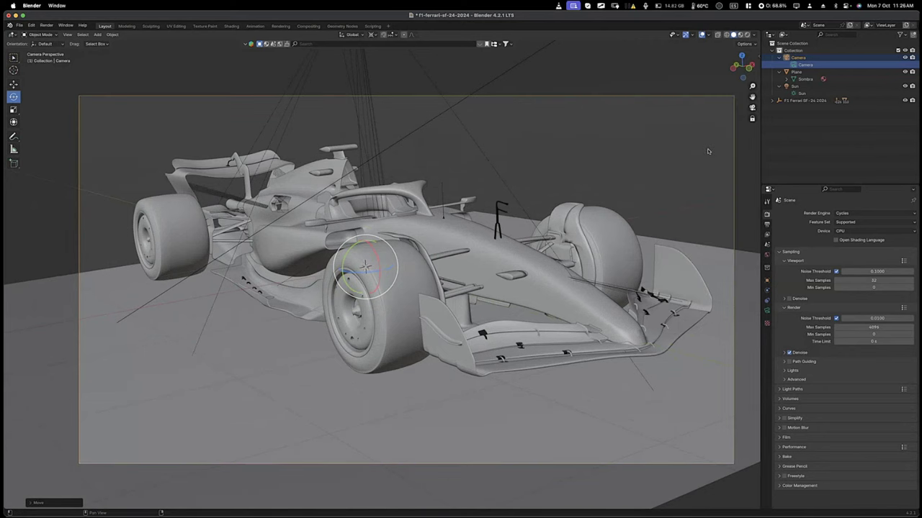
key("z")
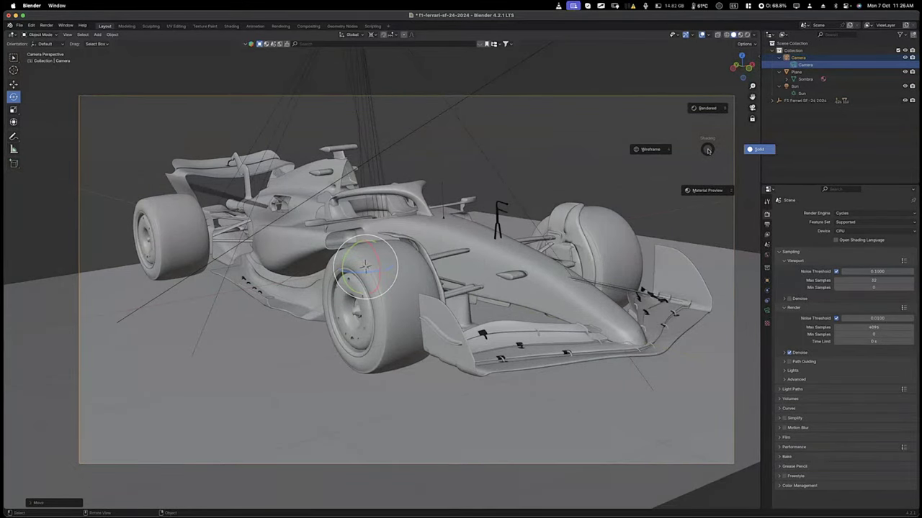
key("r")
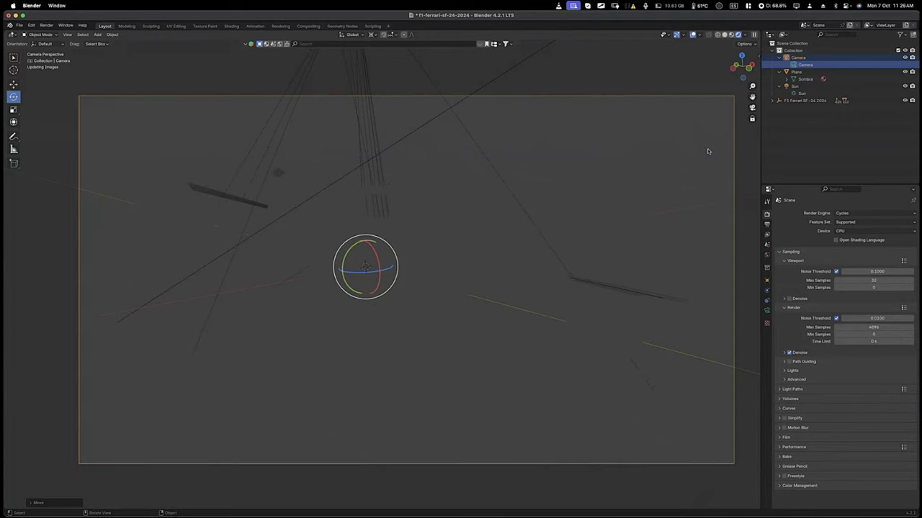
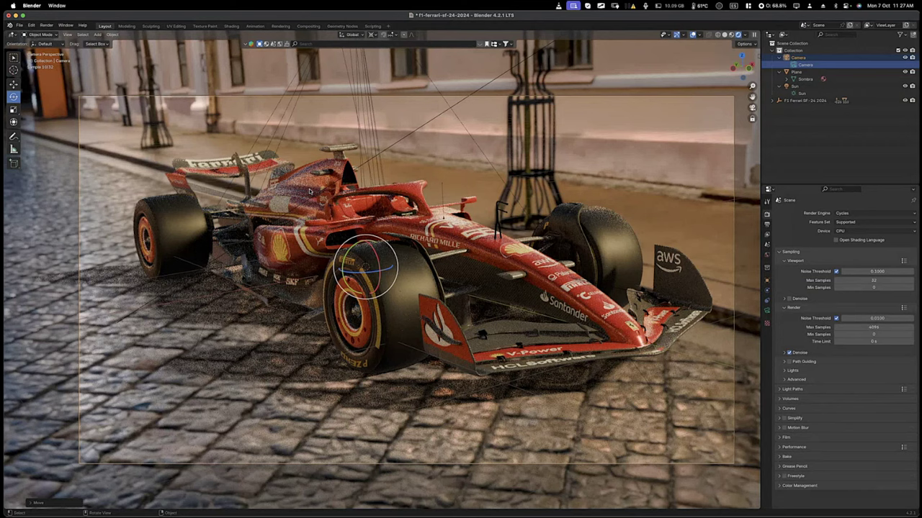
Switch the viewport to Solid shading and orbit to a low front three-quarter view of the car.
key("z")
key("6")
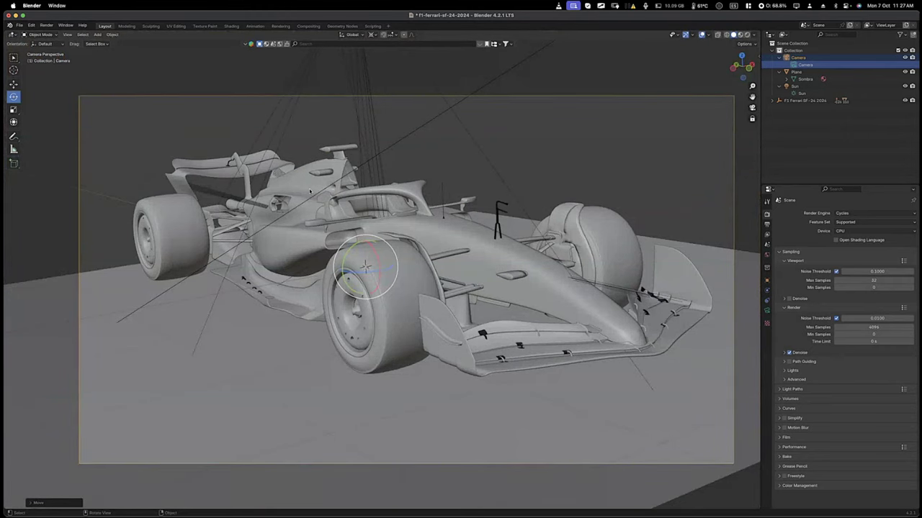
scroll(309, 190, "down", 10)
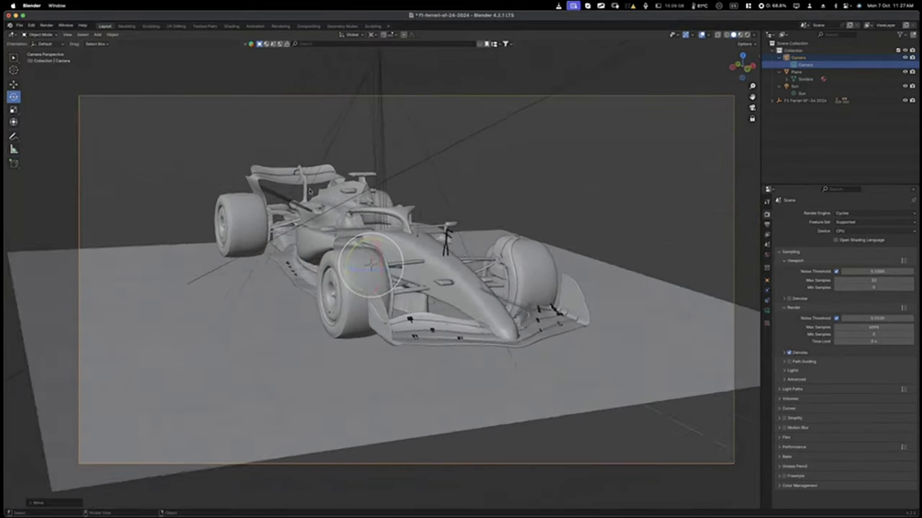
scroll(309, 191, "right", 15)
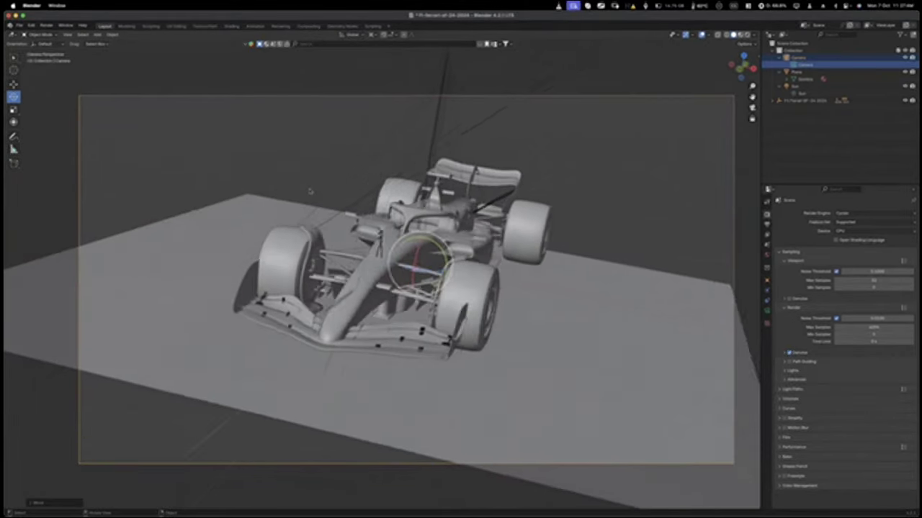
scroll(309, 190, "right", 8)
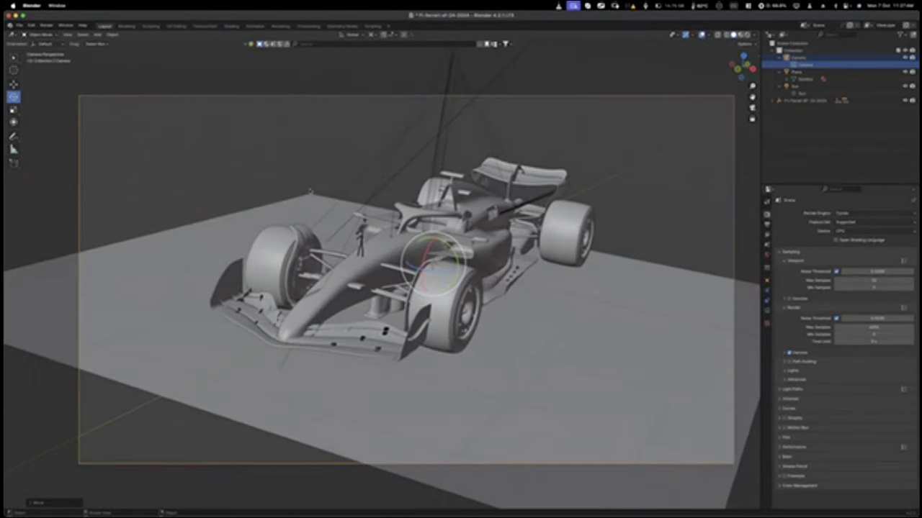
scroll(308, 191, "right", 2)
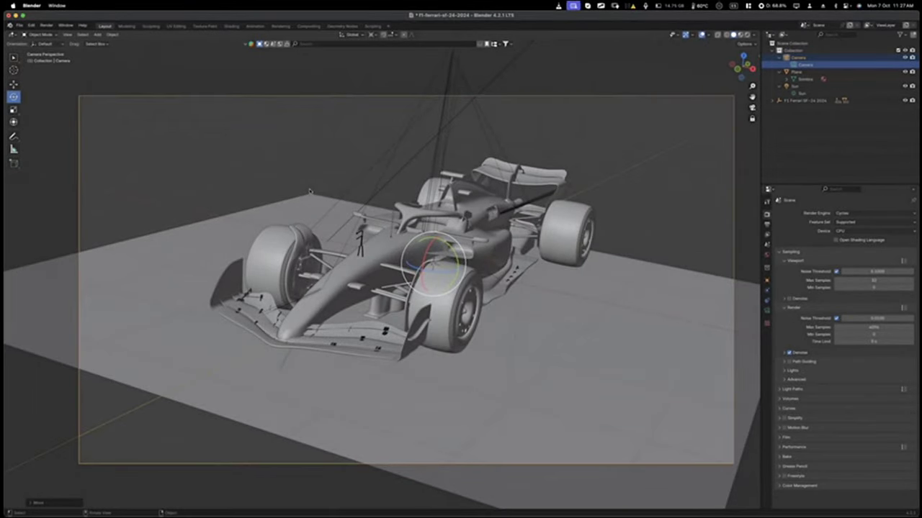
key("z")
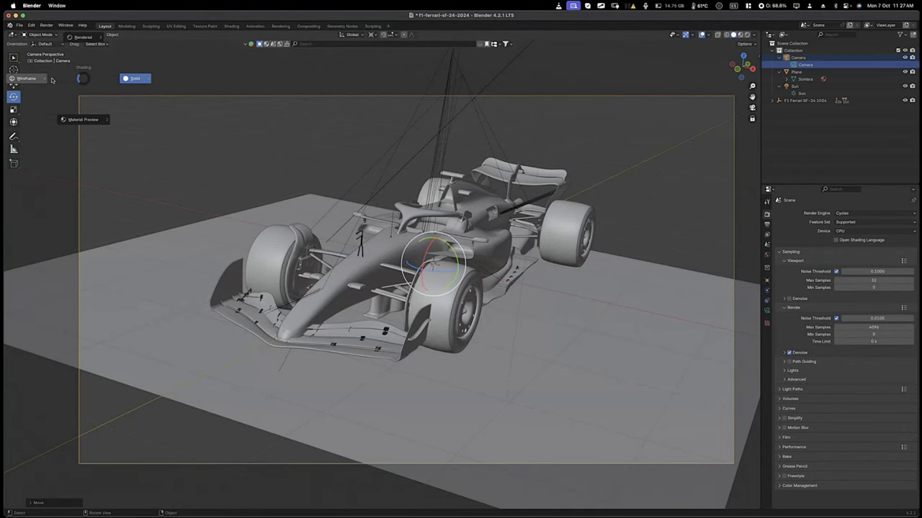
Switch back to Rendered shading and hide the Plane in the Outliner.
key("r")
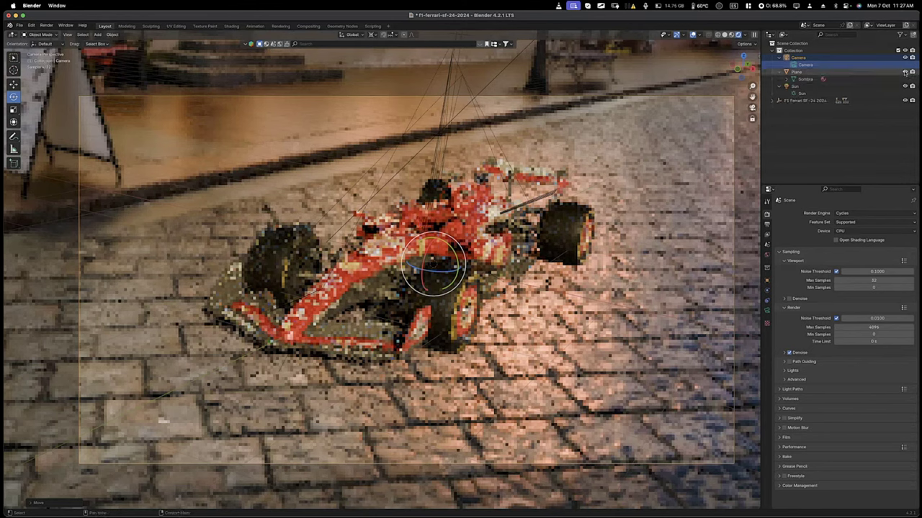
left_click(904, 72)
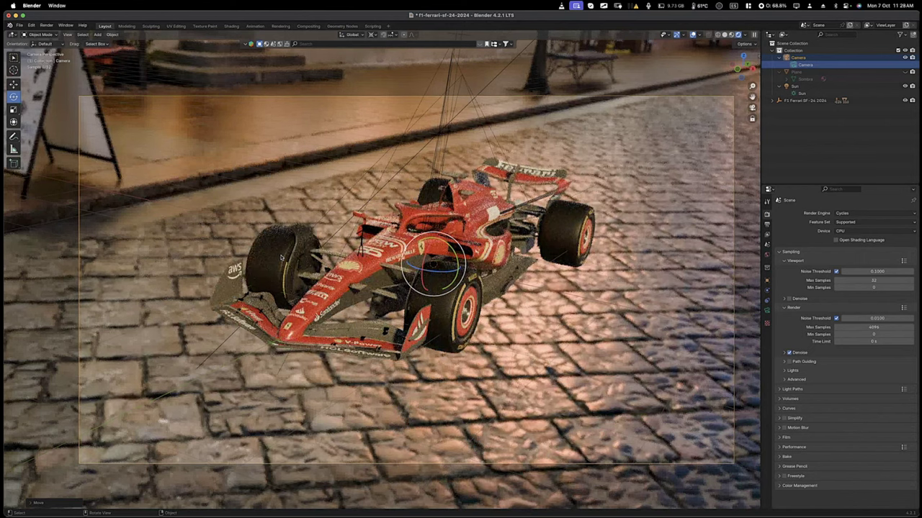
scroll(281, 257, "down", 5)
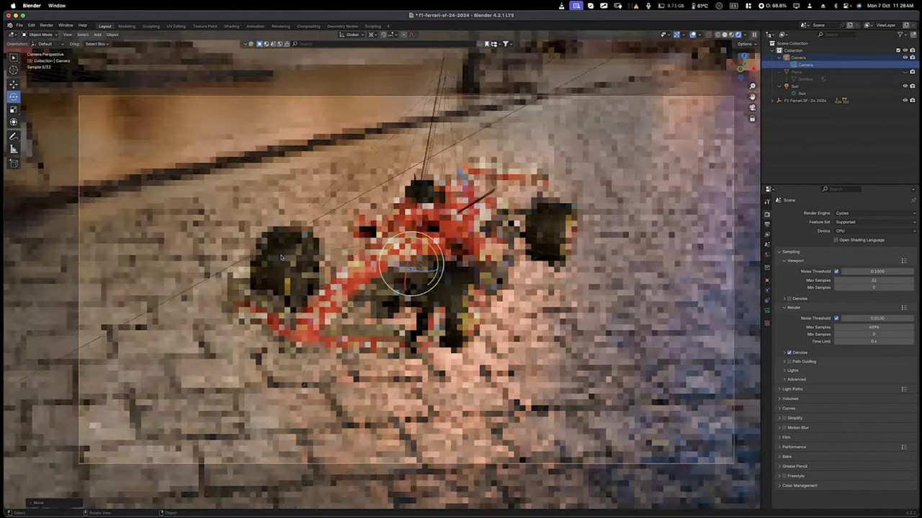
scroll(280, 257, "up", 5)
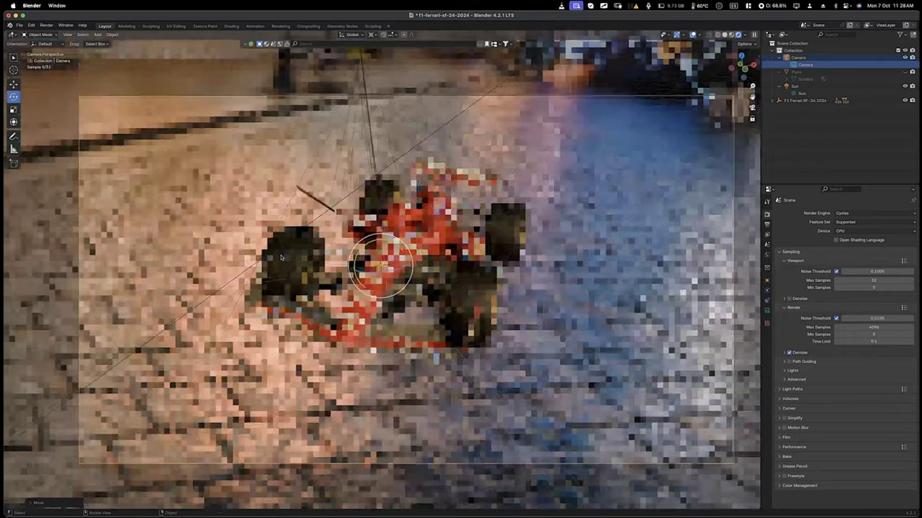
Orbit the view to frame the Ferrari against the lit building facade and string lights.
scroll(281, 257, "right", 5)
scroll(281, 257, "right", 5)
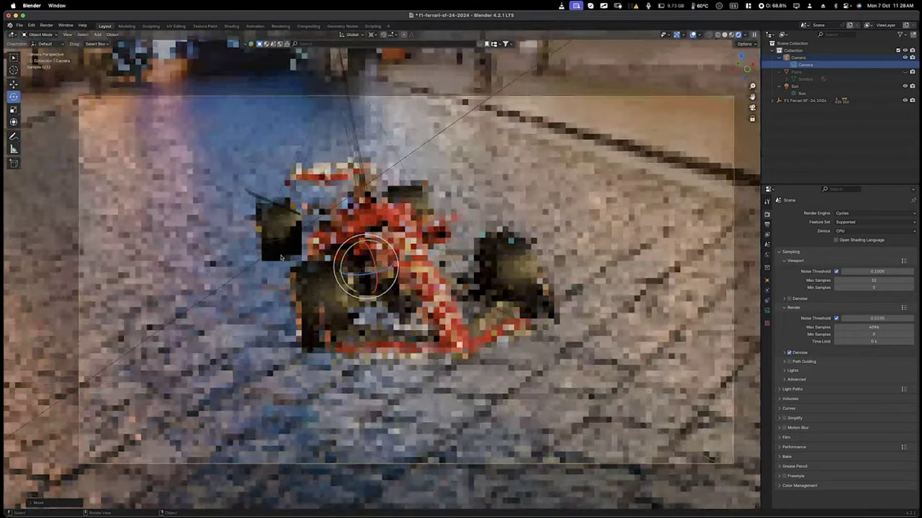
scroll(281, 257, "up", 5)
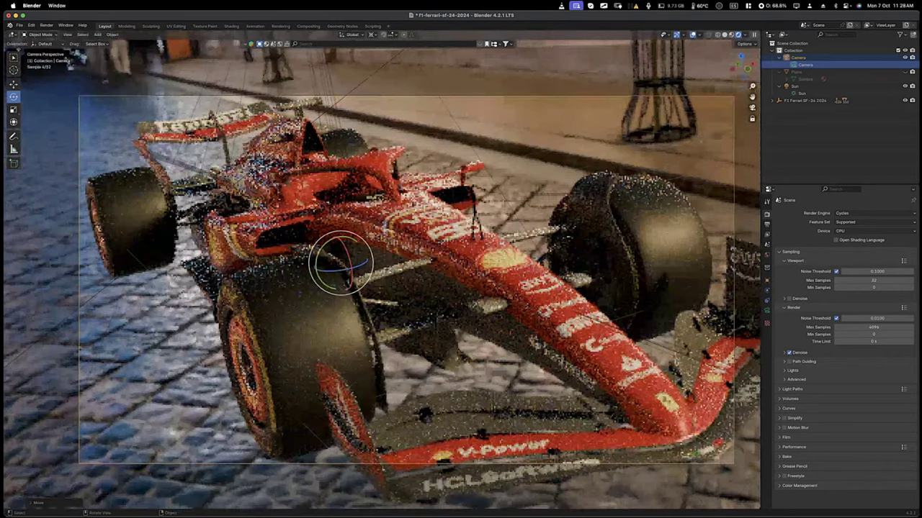
scroll(281, 257, "down", 5)
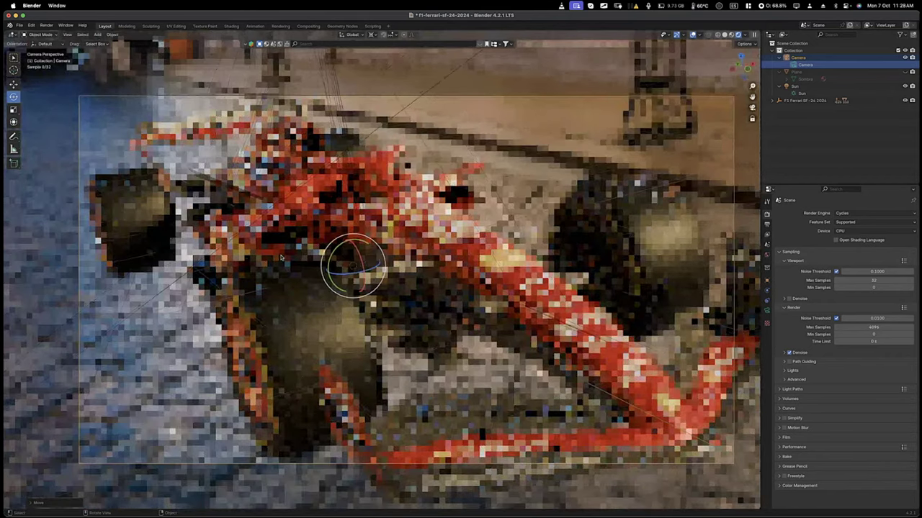
scroll(280, 257, "right", 1)
scroll(281, 258, "right", 1)
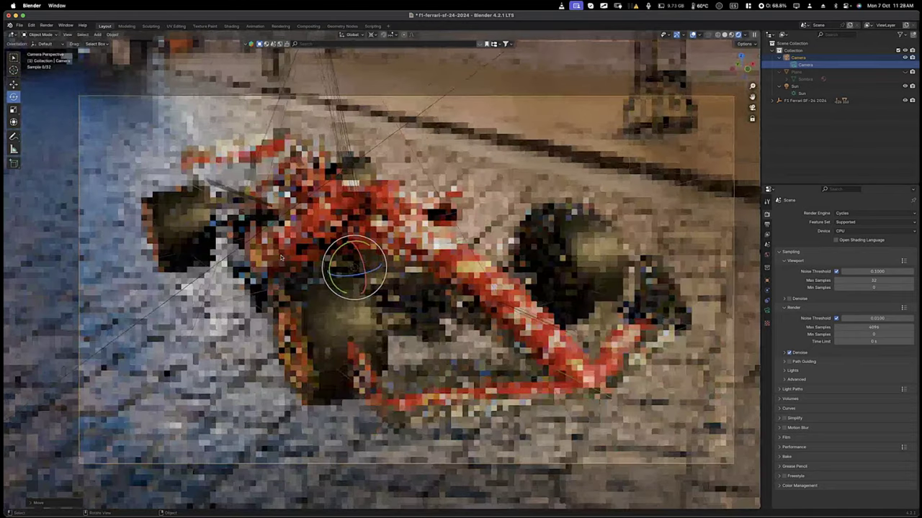
scroll(280, 257, "right", 2)
scroll(280, 257, "right", 2)
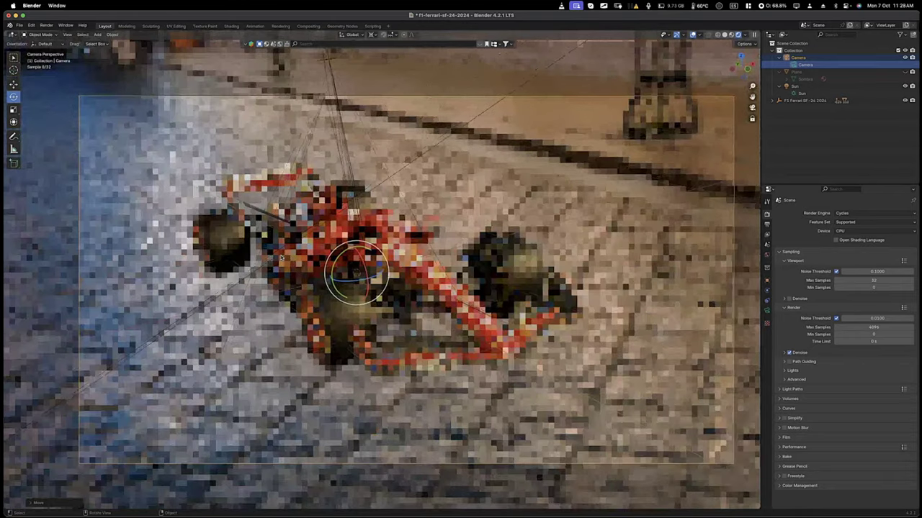
scroll(281, 257, "right", 2)
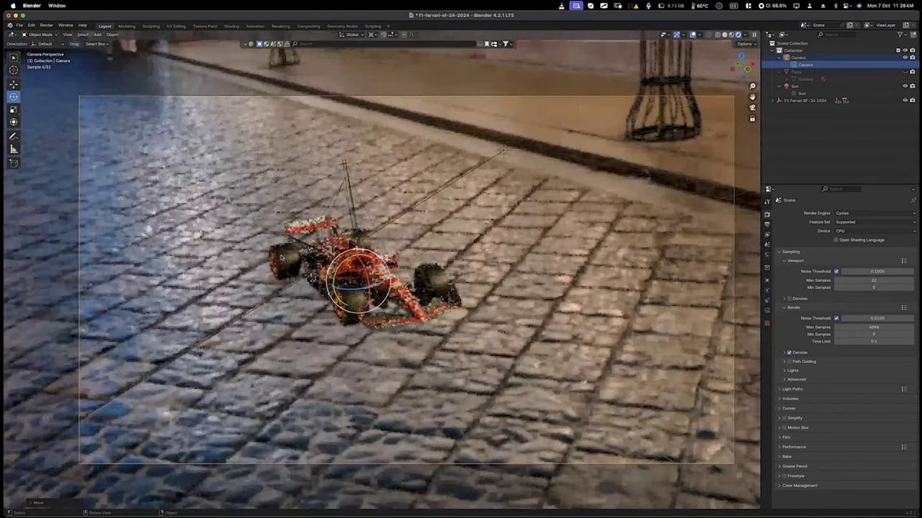
scroll(281, 257, "right", 2)
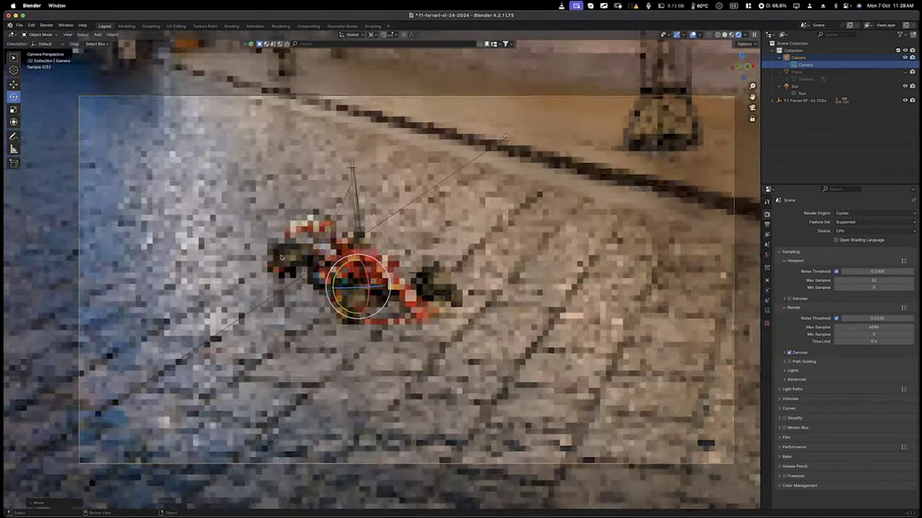
scroll(280, 257, "right", 5)
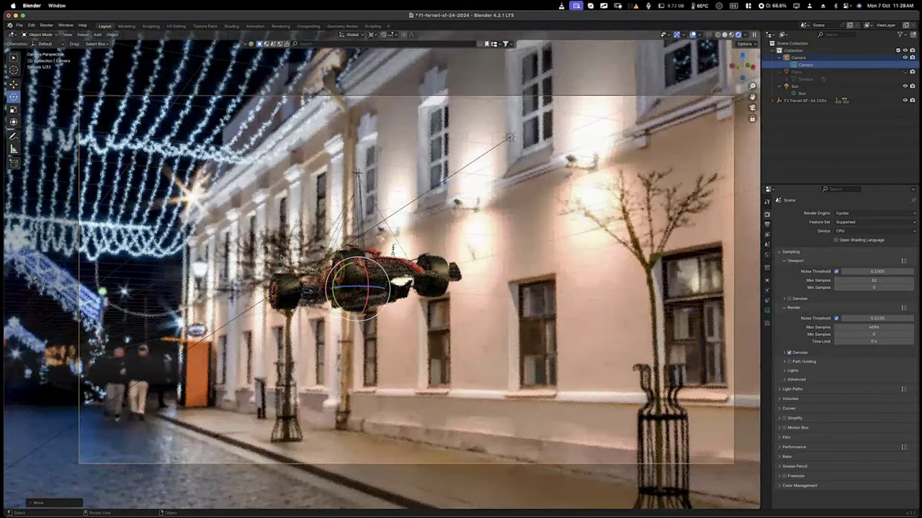
key("super+Tab")
key("super+Tab")
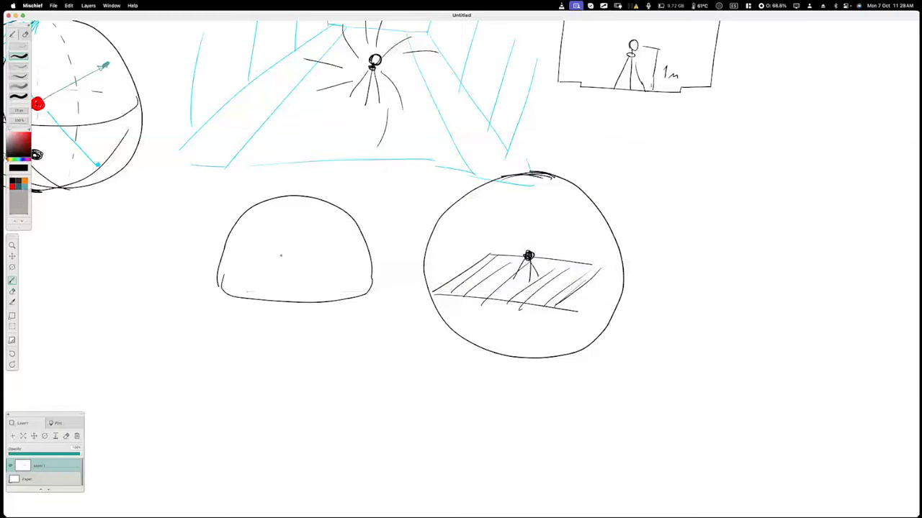
key("space")
left_click_drag(96, 135, 438, 295)
scroll(338, 249, "up", 5)
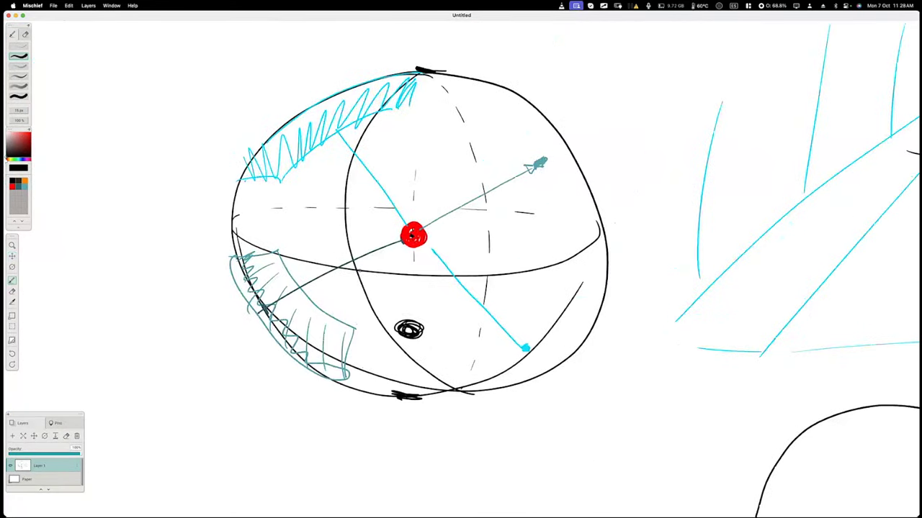
key("super+Tab")
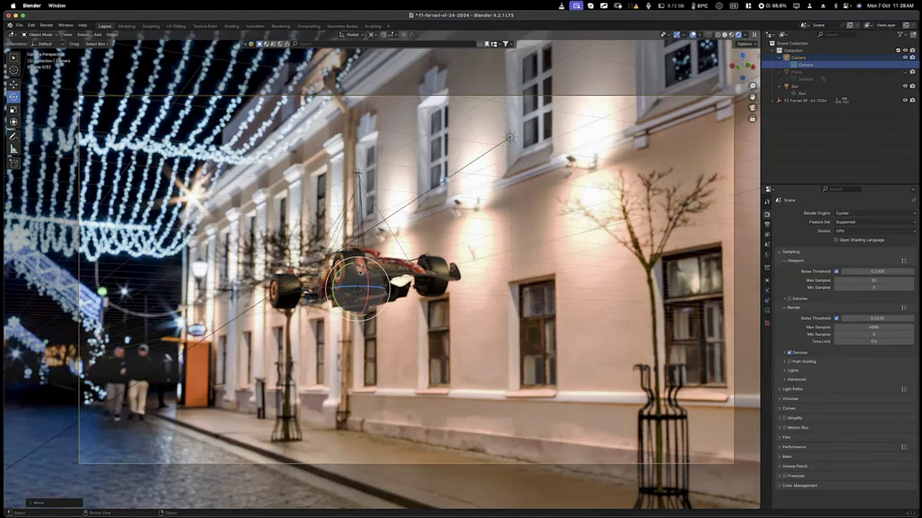
Unhide the Plane and uncheck Shadow Catcher under its Object Properties > Visibility.
left_click_drag(360, 272, 360, 272)
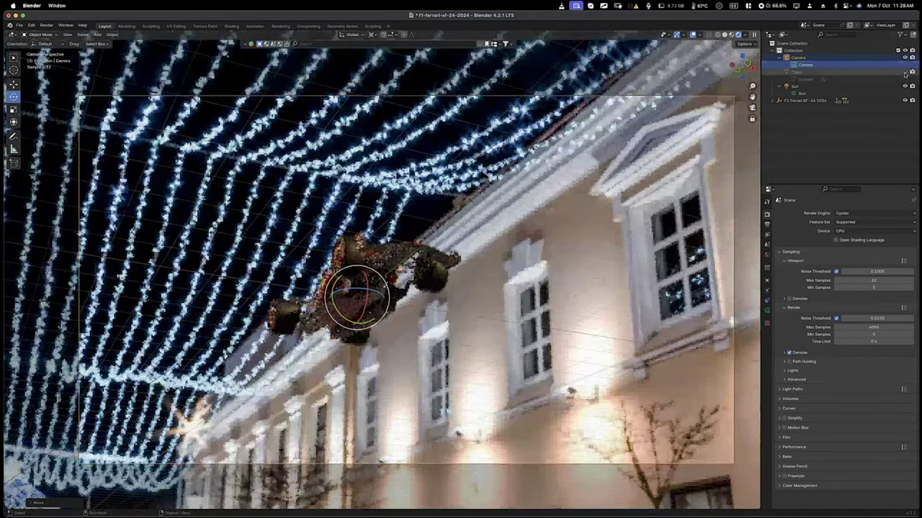
left_click(905, 72)
left_click(905, 75)
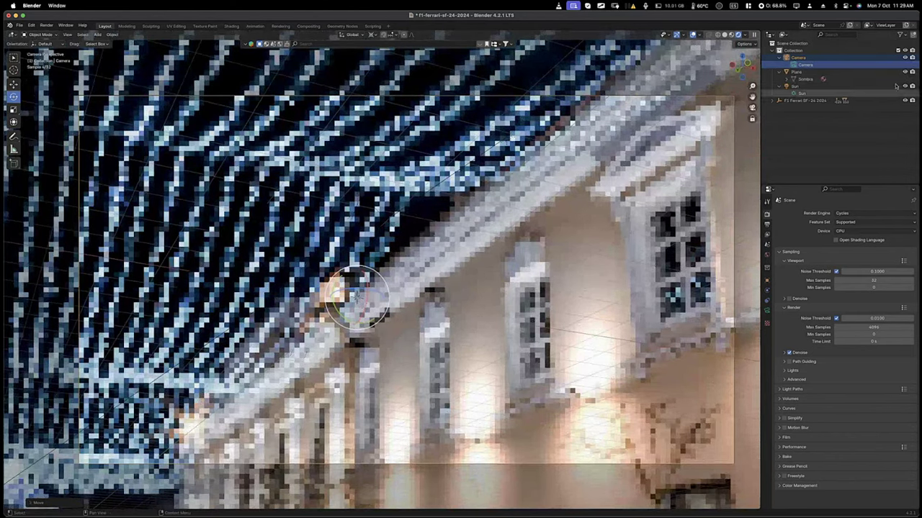
left_click(813, 79)
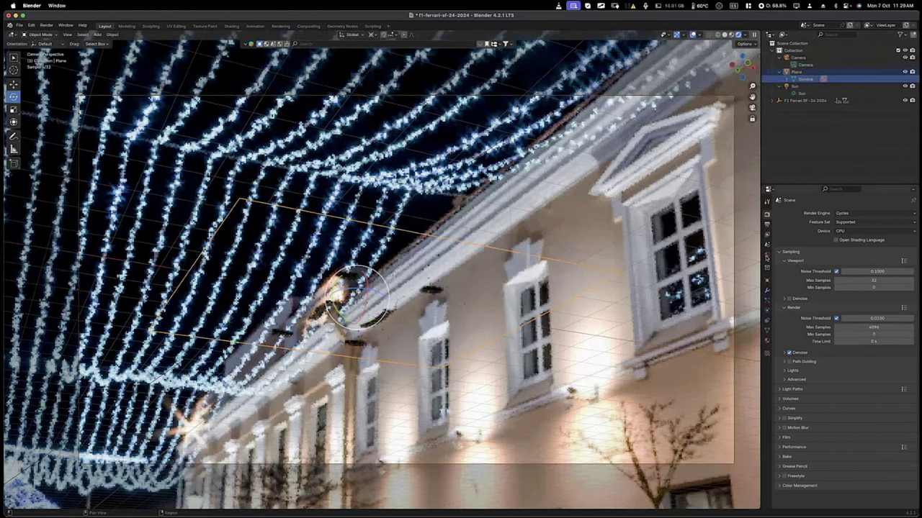
left_click(768, 267)
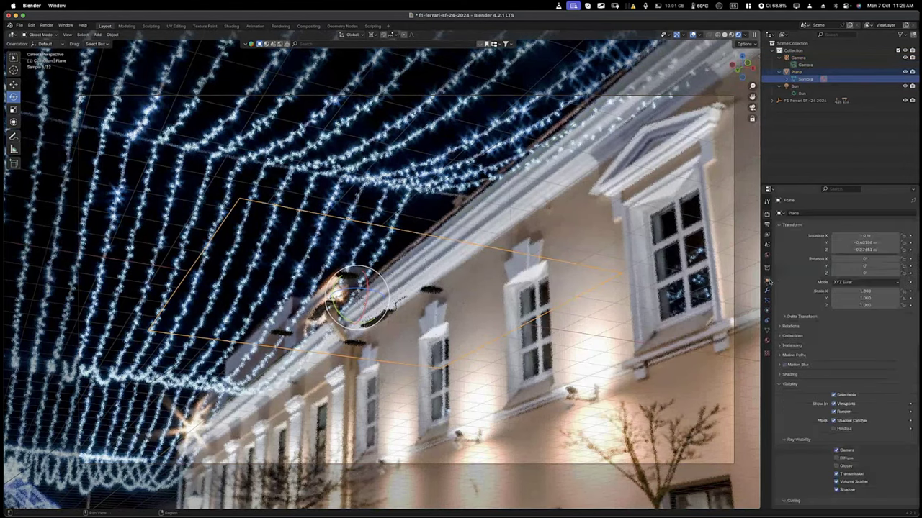
left_click(833, 421)
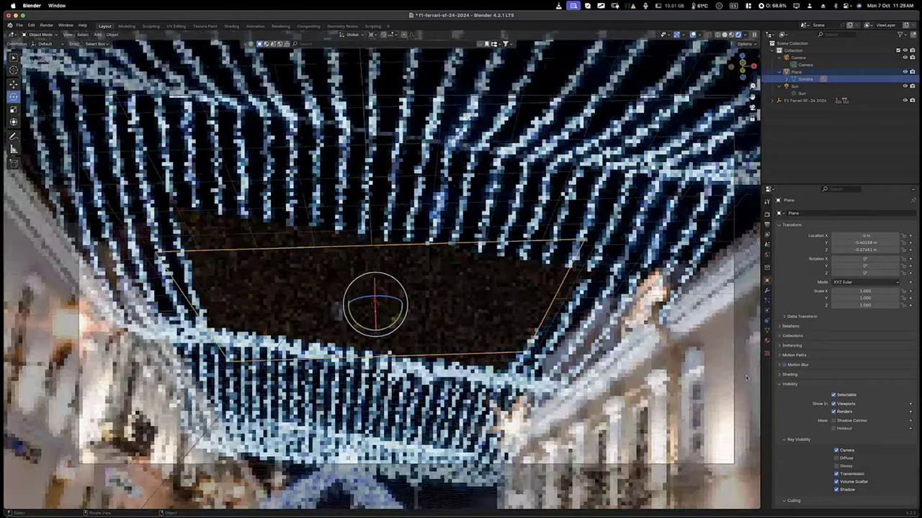
Tilt the camera view from top-down to an oblique angle on the car and its ground plane.
scroll(746, 377, "down", 5)
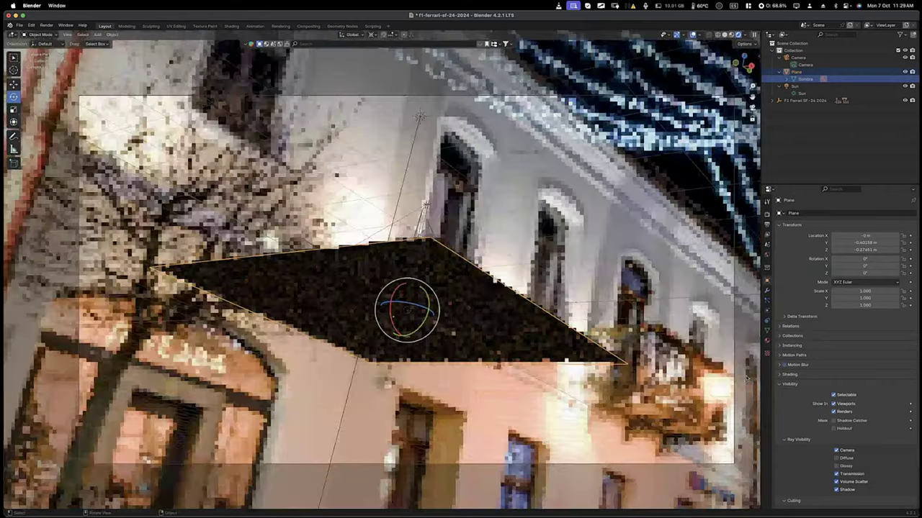
scroll(746, 377, "down", 10)
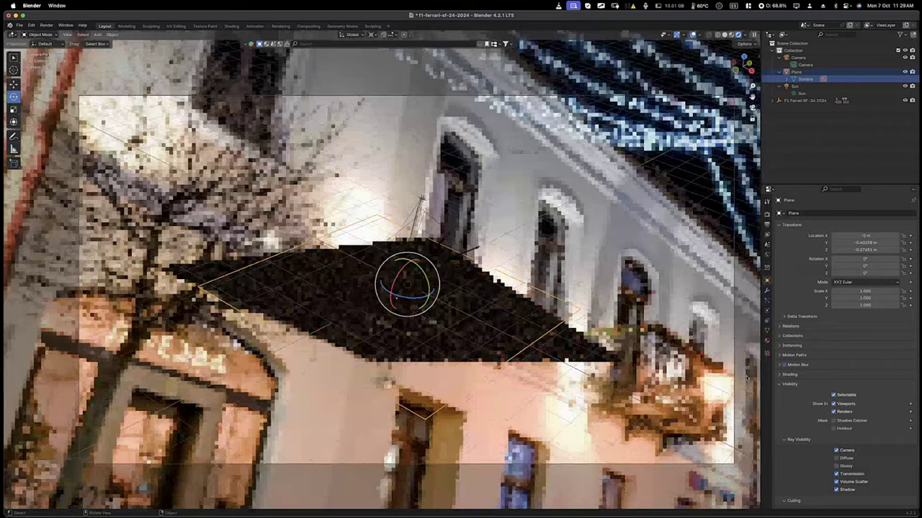
scroll(746, 377, "down", 5)
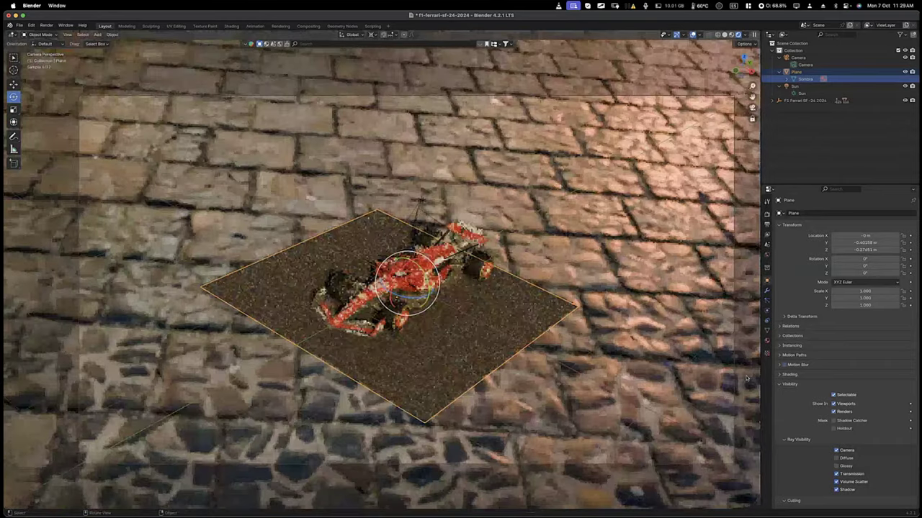
scroll(746, 377, "down", 1)
scroll(746, 377, "down", 10)
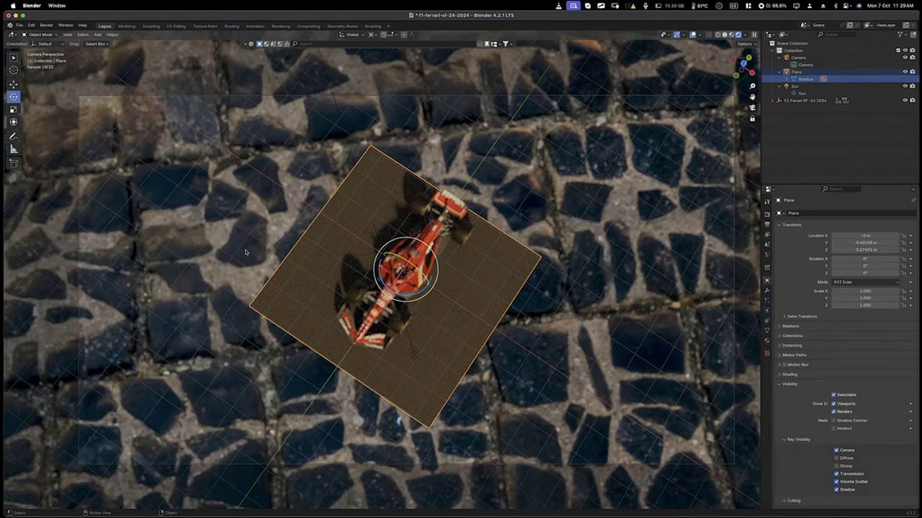
key("ctrl+z")
scroll(266, 245, "down", 5)
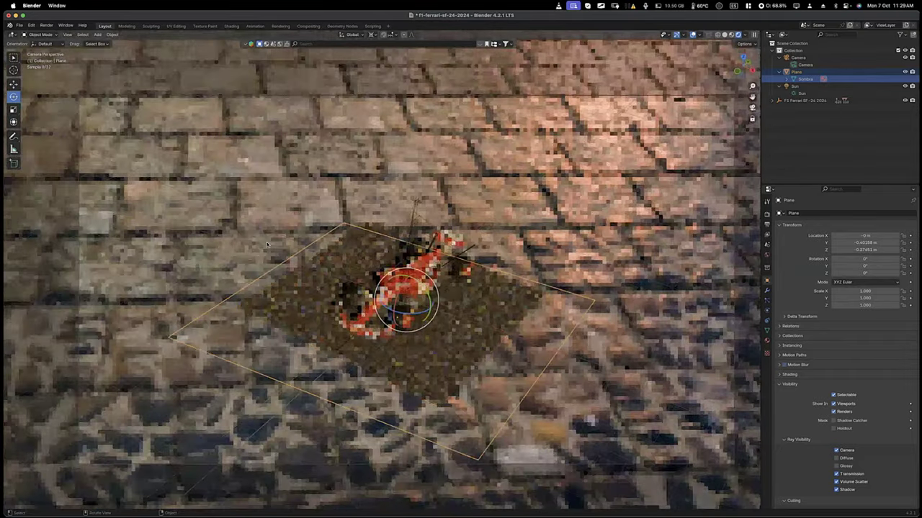
scroll(266, 243, "up", 3)
scroll(266, 245, "up", 1)
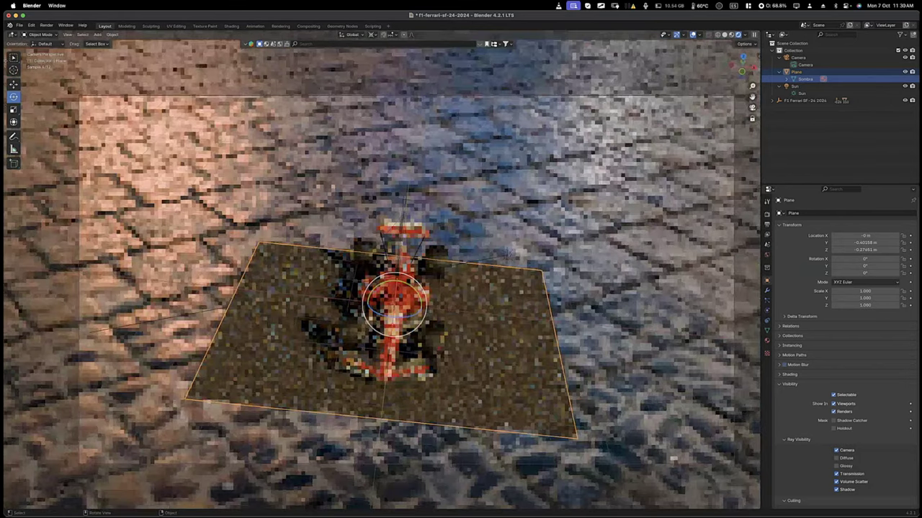
Open Belvedere_Catedral2.blend from the recent files list.
left_click(19, 26)
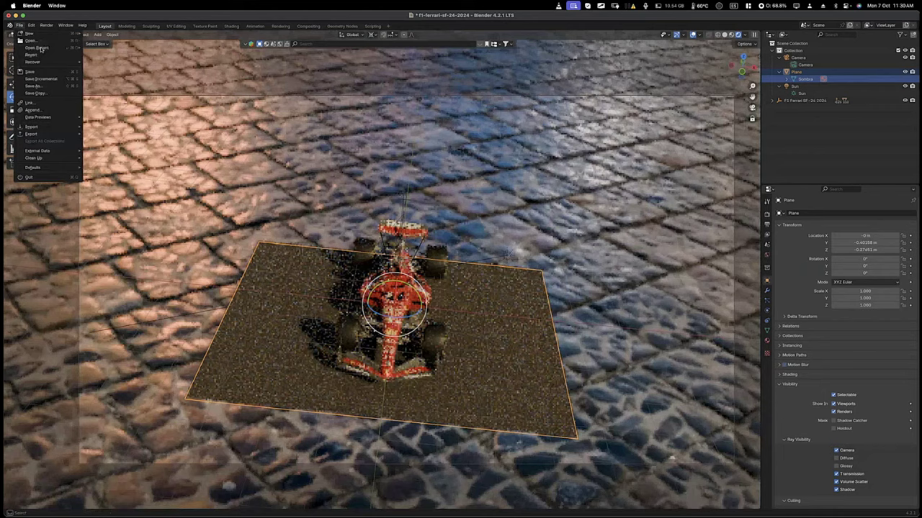
mouse_move(40, 48)
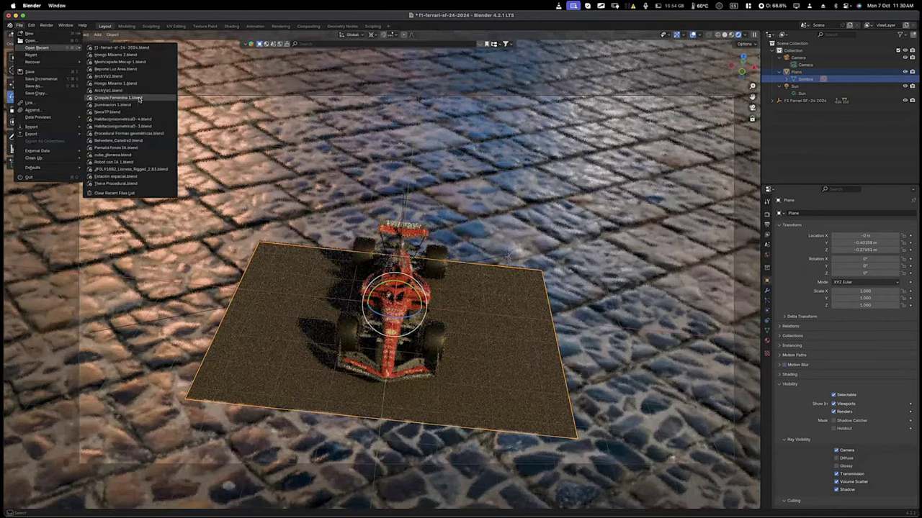
left_click(146, 140)
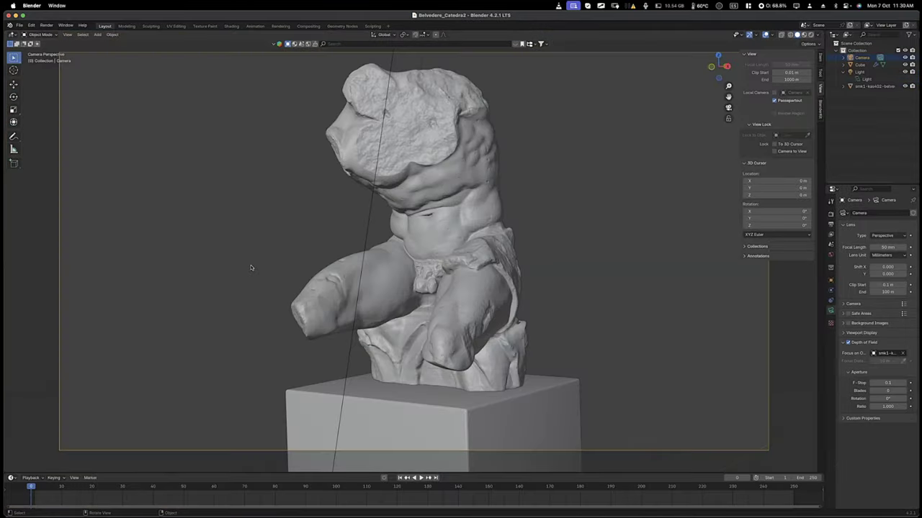
Show the torso statue in Material Preview shading.
key("z")
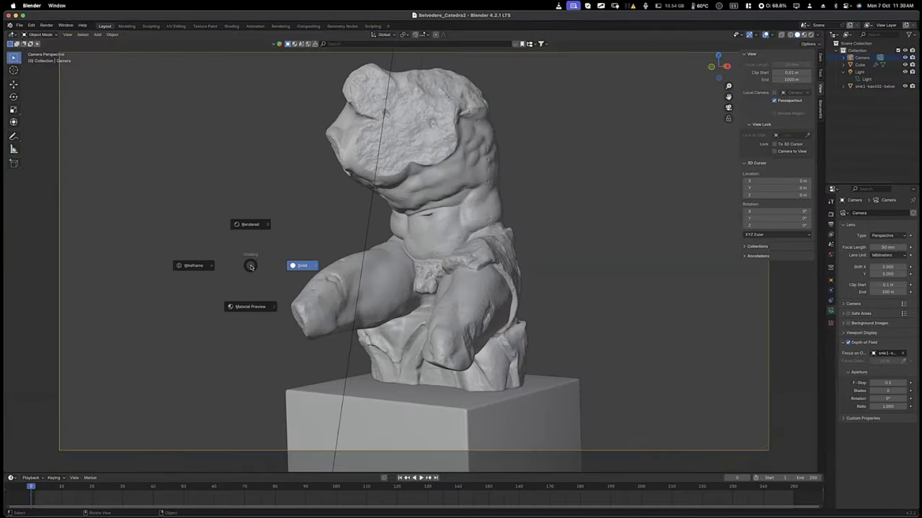
left_click(251, 267)
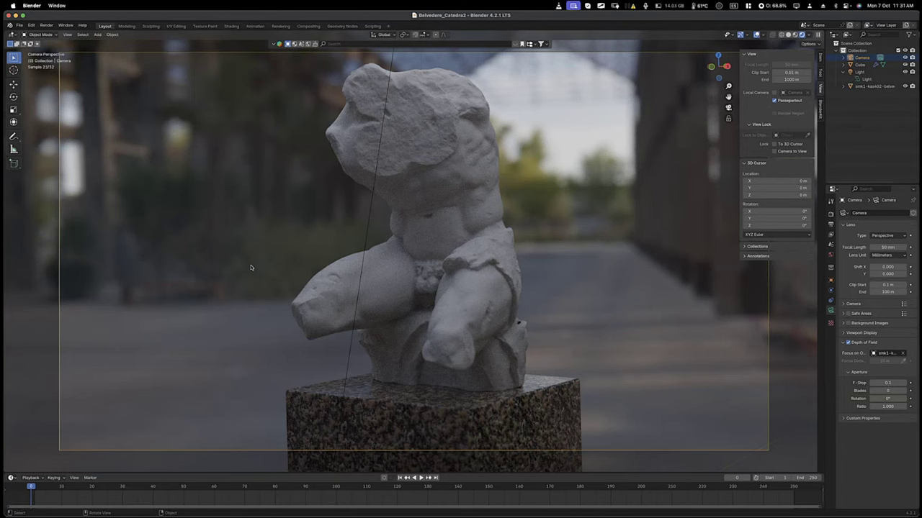
left_click(20, 25)
mouse_move(39, 48)
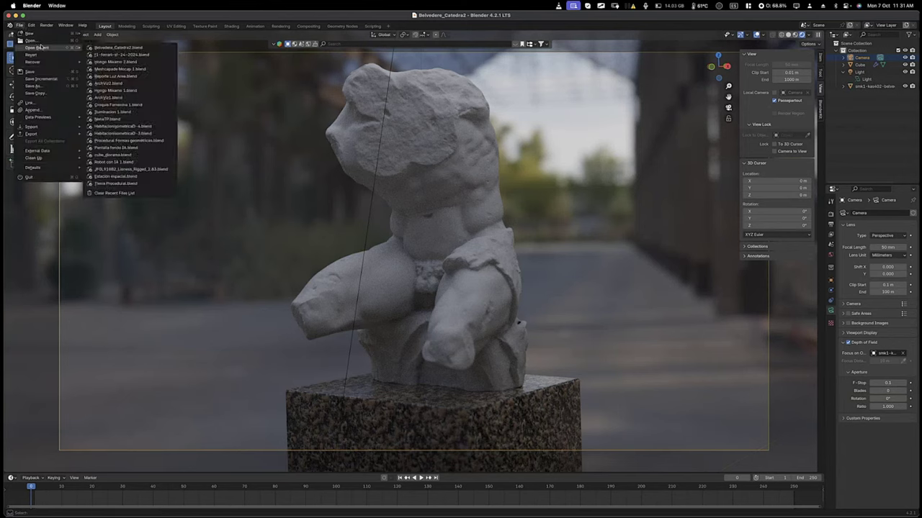
Open HabitacionIsometricaD-4.blend and view the kitchen in Rendered shading.
left_click(152, 127)
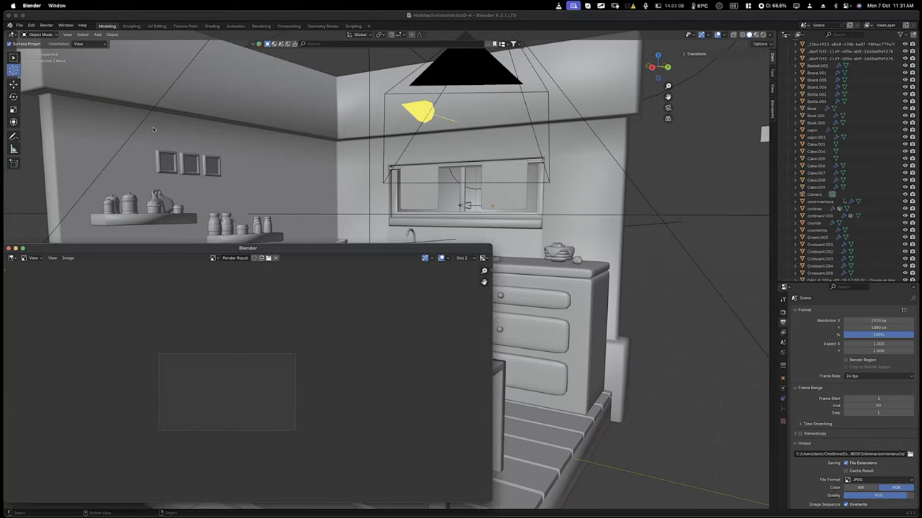
left_click(153, 129)
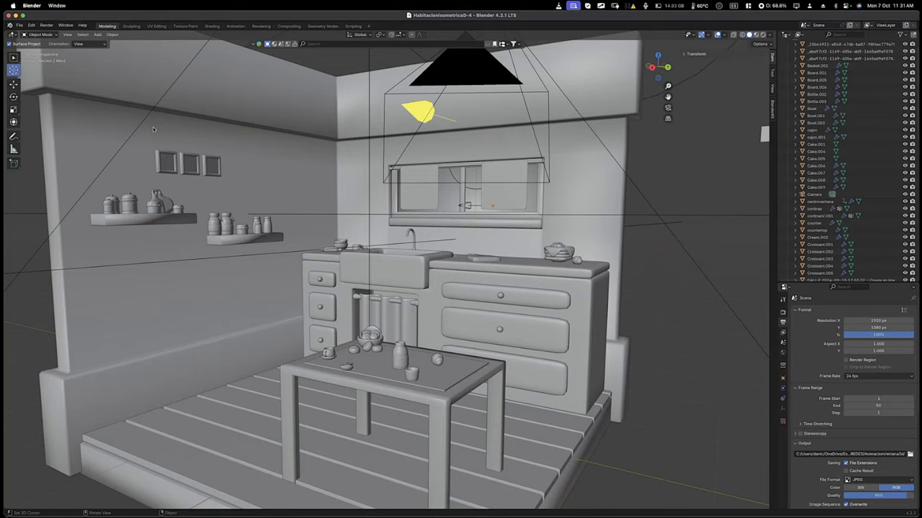
key("z")
key("KP_8")
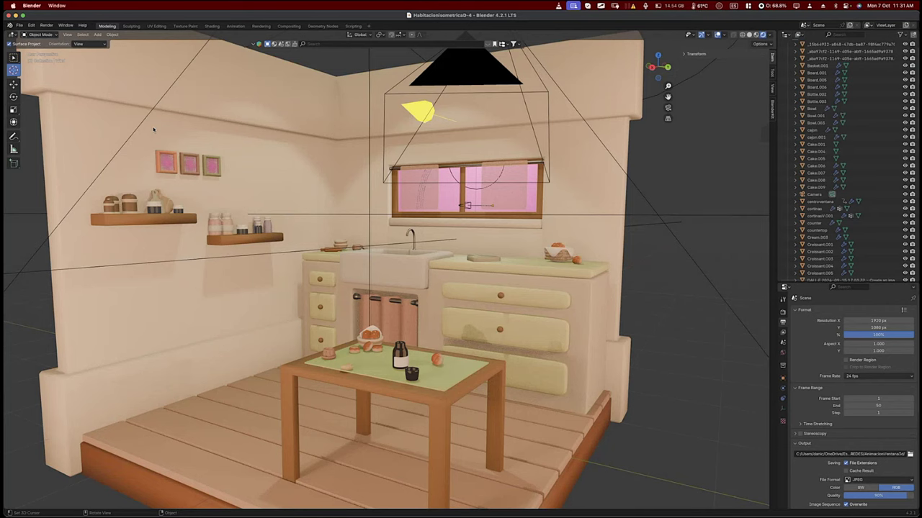
Change the kitchen's render engine from EEVEE to Cycles in Render Properties.
left_click(783, 311)
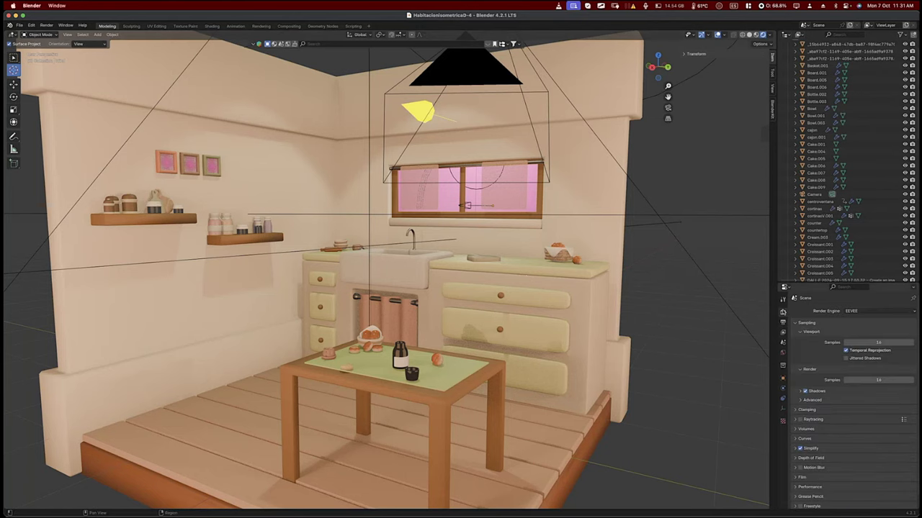
left_click(865, 311)
left_click(853, 334)
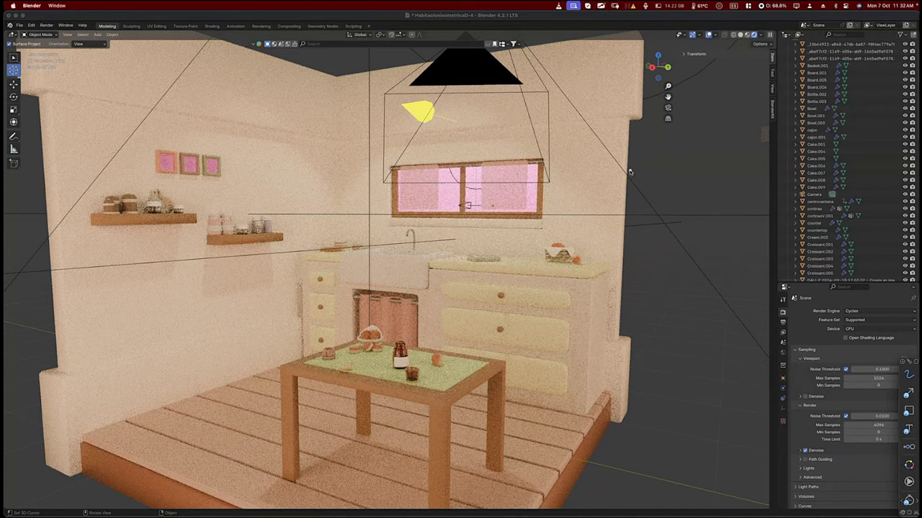
Sketch and then remove a green annotation, and leave camera view to see the whole room.
mouse_move(636, 171)
left_mouse_down()
mouse_move(741, 213)
mouse_move(757, 302)
mouse_move(638, 350)
mouse_move(70, 314)
left_mouse_up()
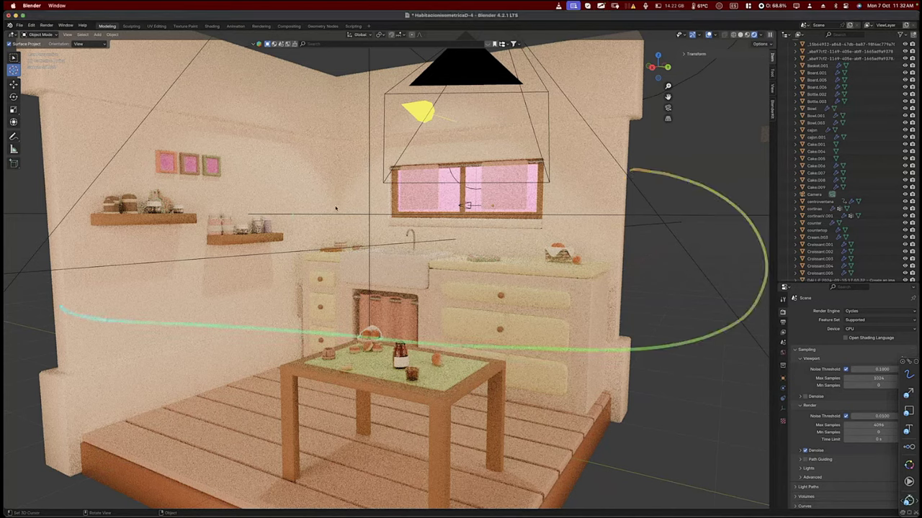
key("Escape")
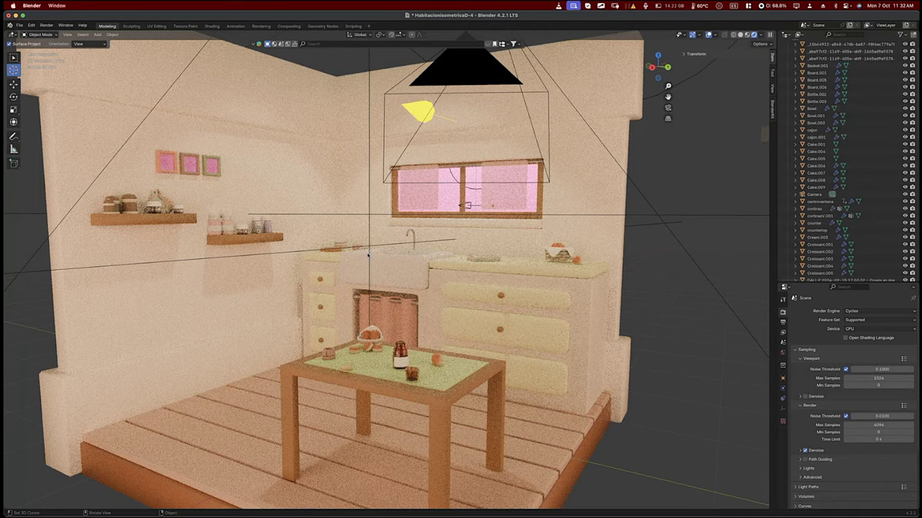
key("KP_0")
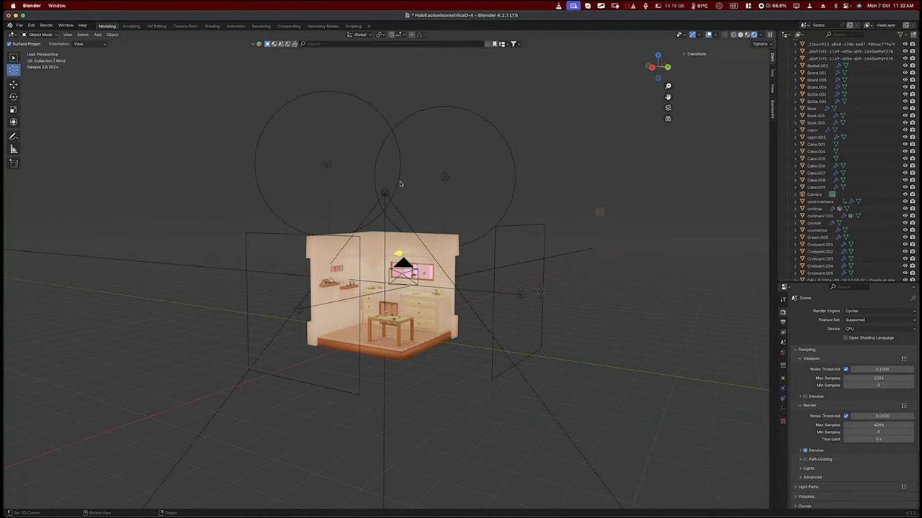
Open Pantalla fondo IA.blend from recent files, discarding the kitchen changes.
left_click(19, 25)
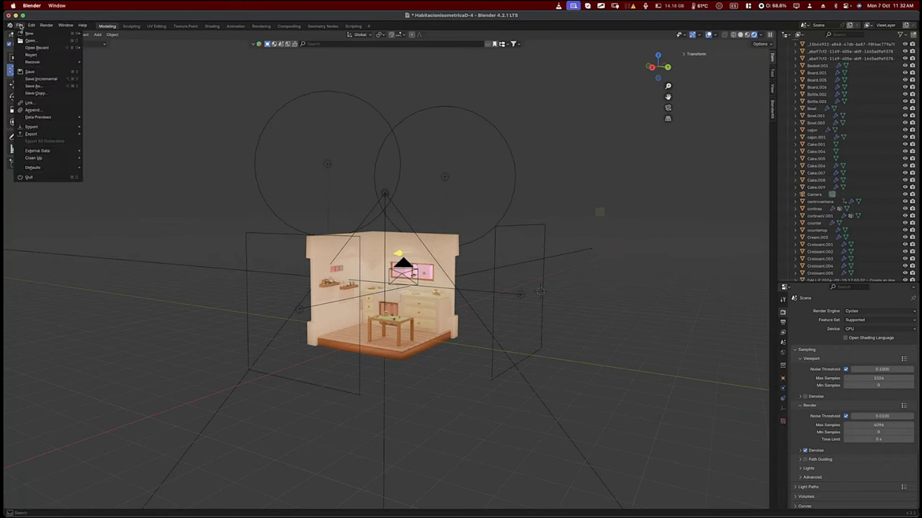
mouse_move(43, 49)
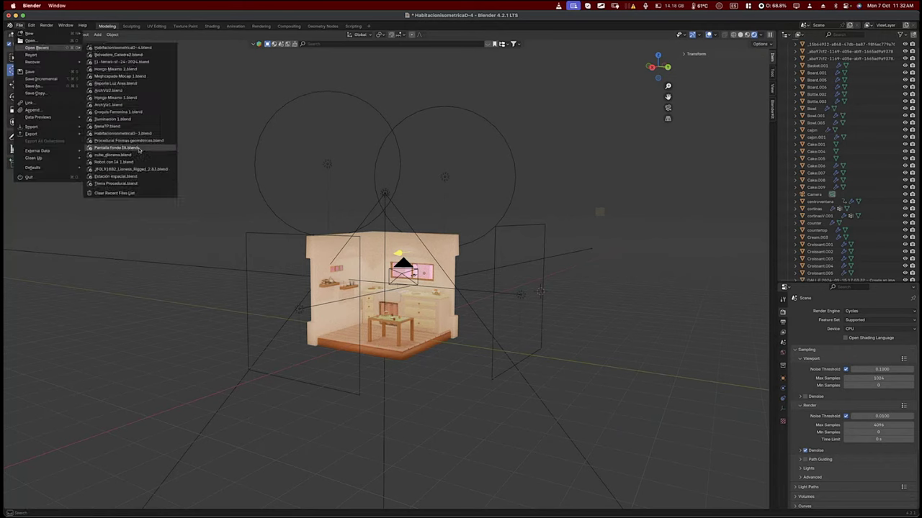
left_click(137, 149)
left_click(420, 281)
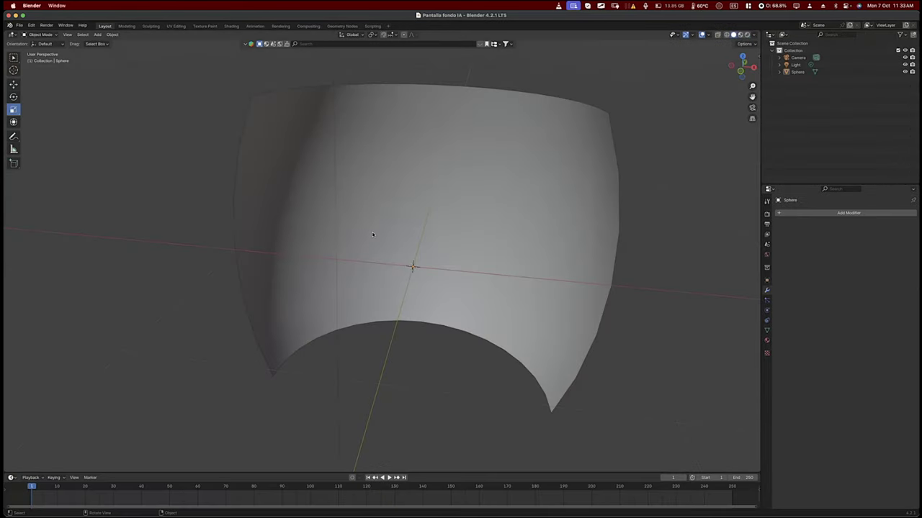
Switch to Rendered shading and orbit left around the curved garden-image backdrop.
key("z")
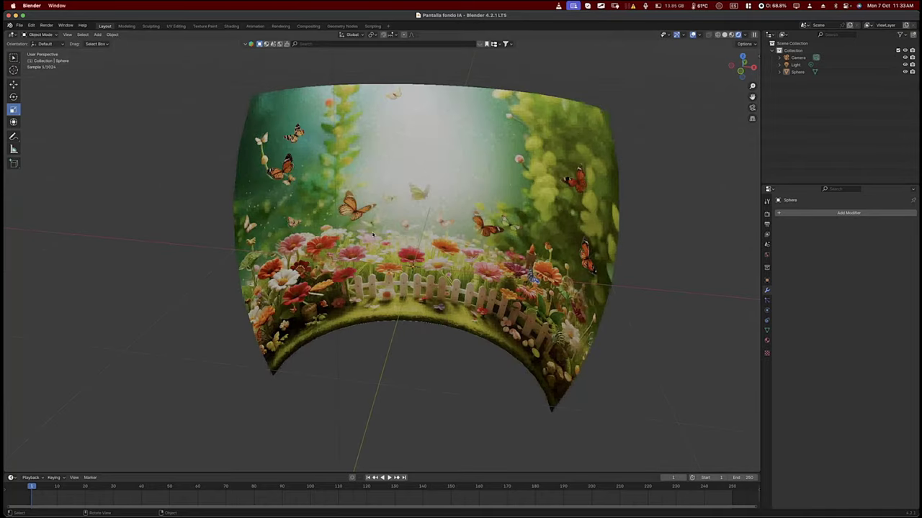
scroll(373, 234, "left", 3)
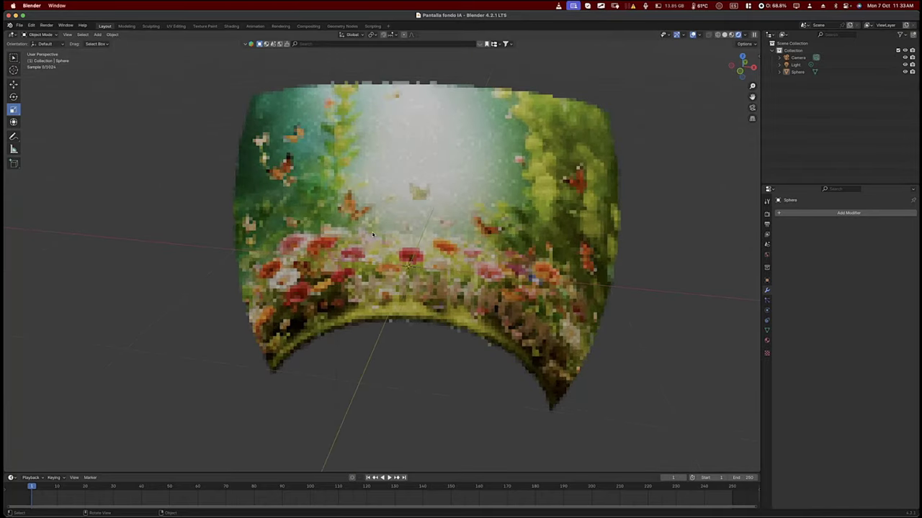
scroll(373, 234, "left", 2)
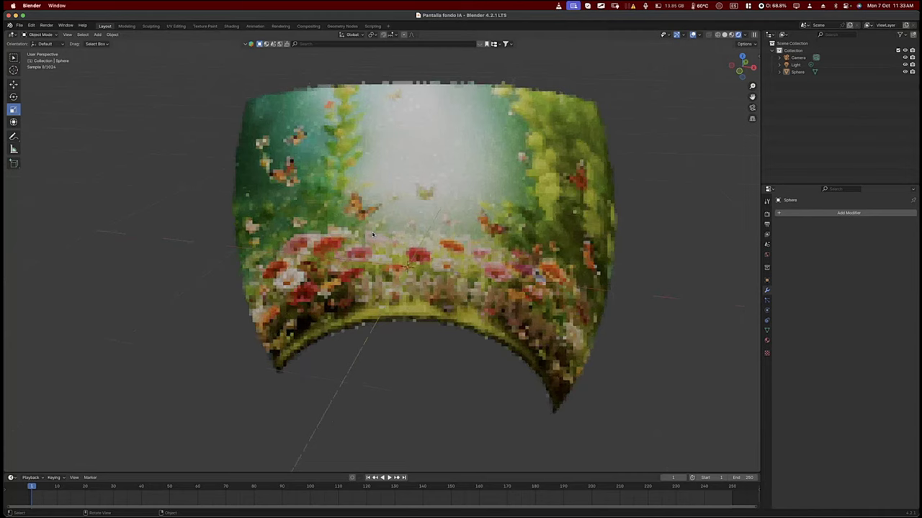
scroll(372, 234, "left", 3)
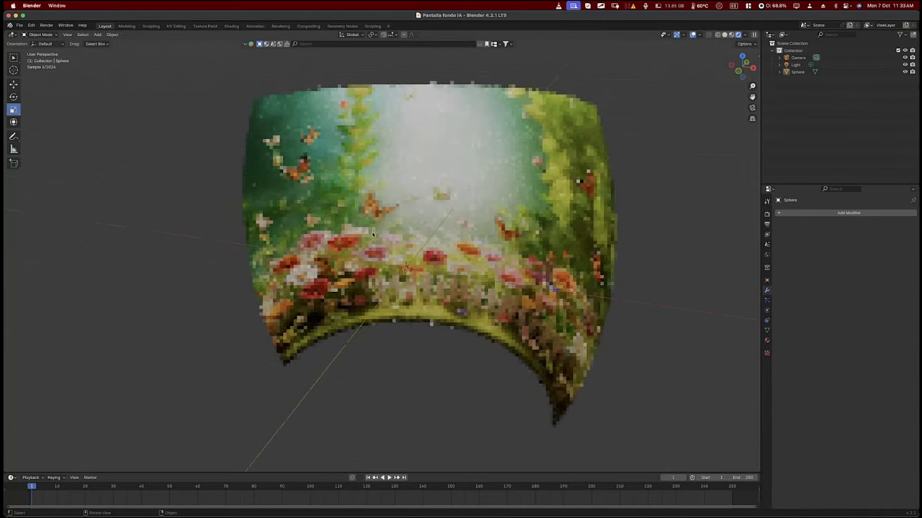
scroll(327, 223, "left", 5)
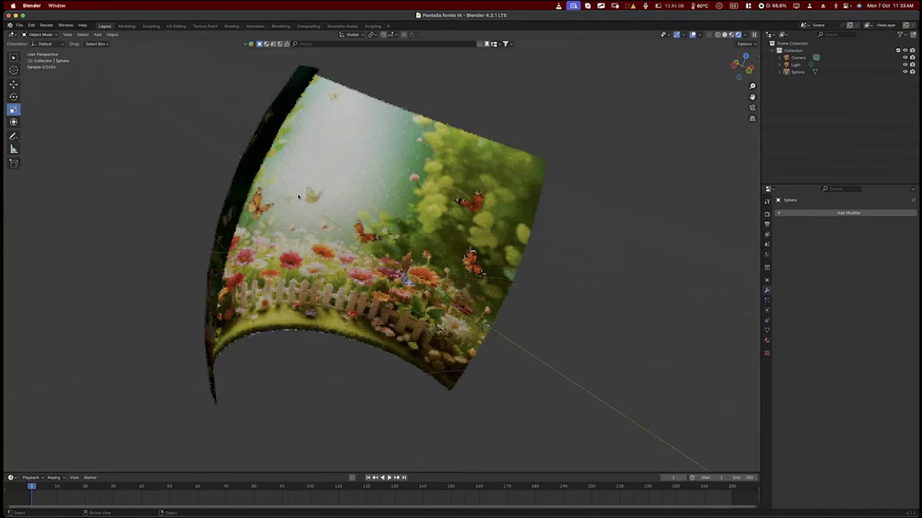
scroll(308, 195, "left", 3)
scroll(445, 303, "left", 5)
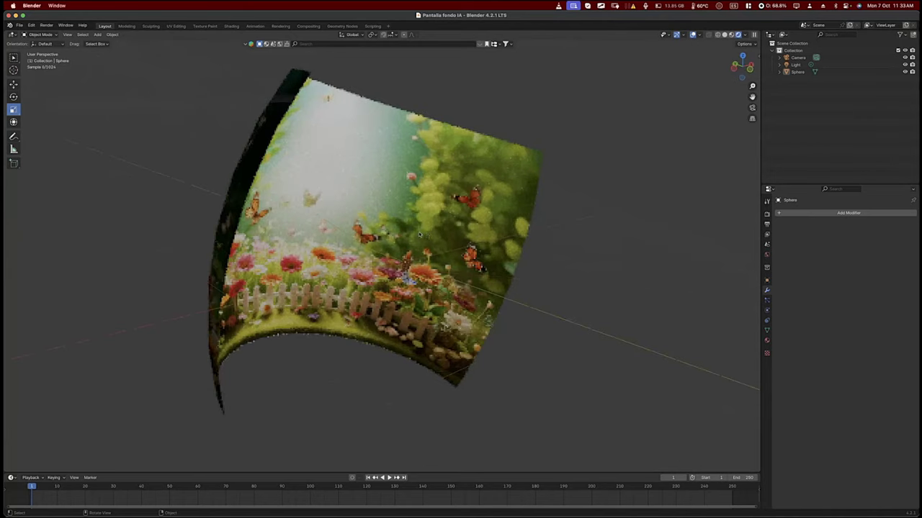
Tilt the view over the garden-image backdrop, then bring up the macOS app switcher.
scroll(408, 264, "down", 5)
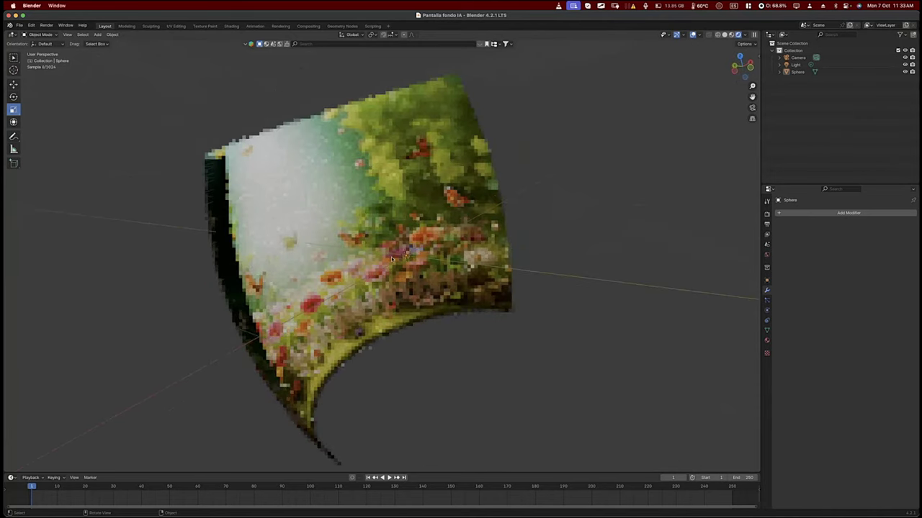
scroll(392, 171, "up", 3)
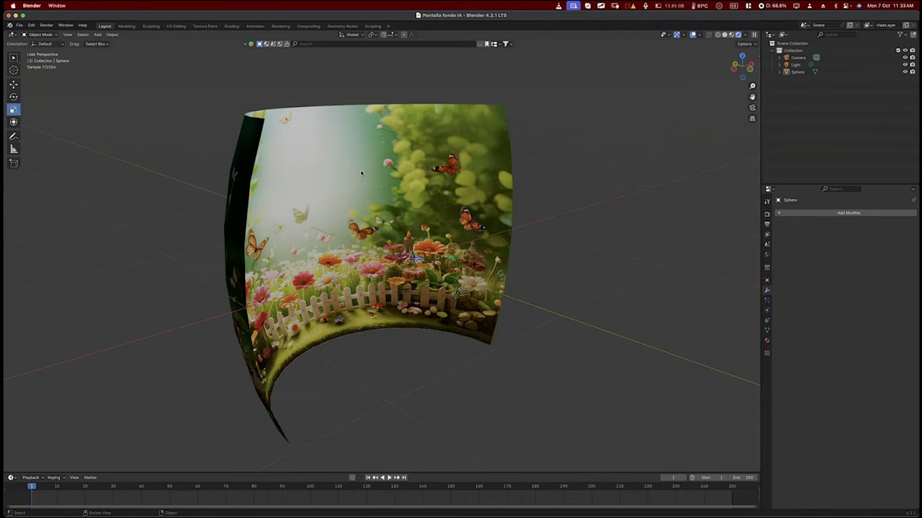
scroll(361, 172, "up", 3)
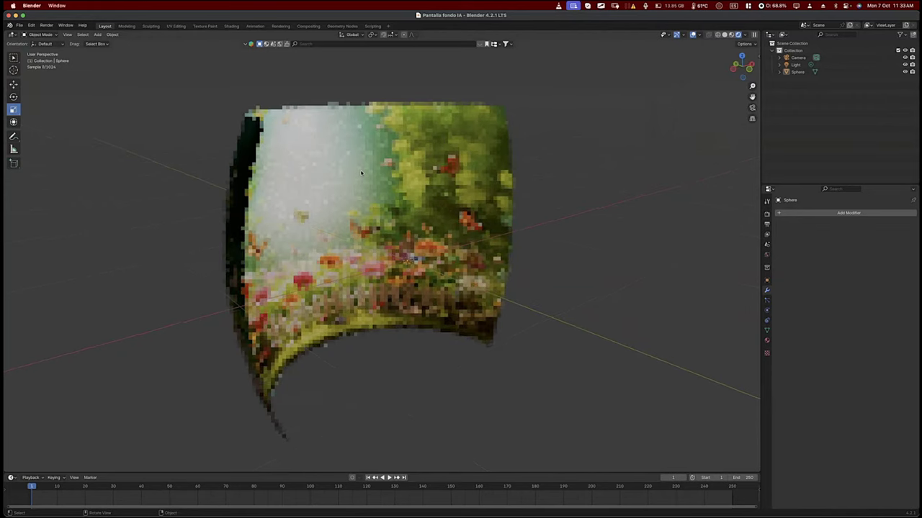
scroll(361, 172, "up", 3)
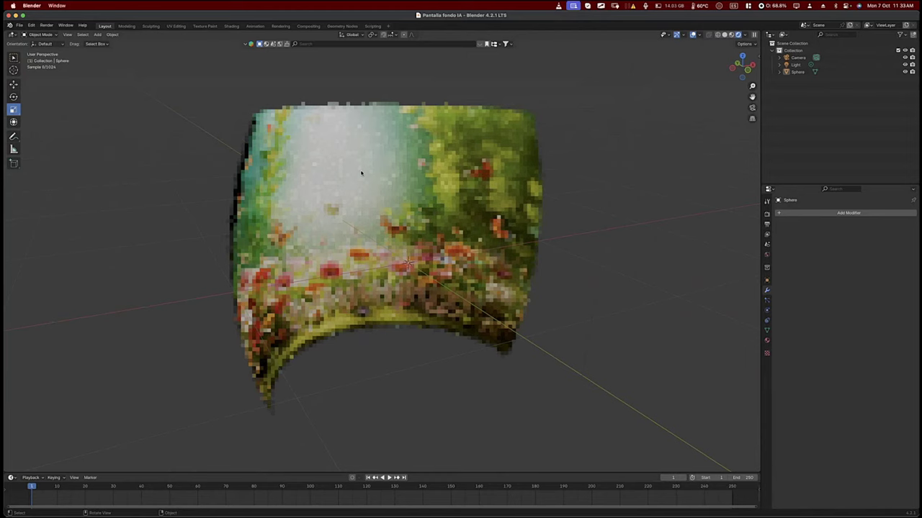
scroll(362, 173, "up", 3)
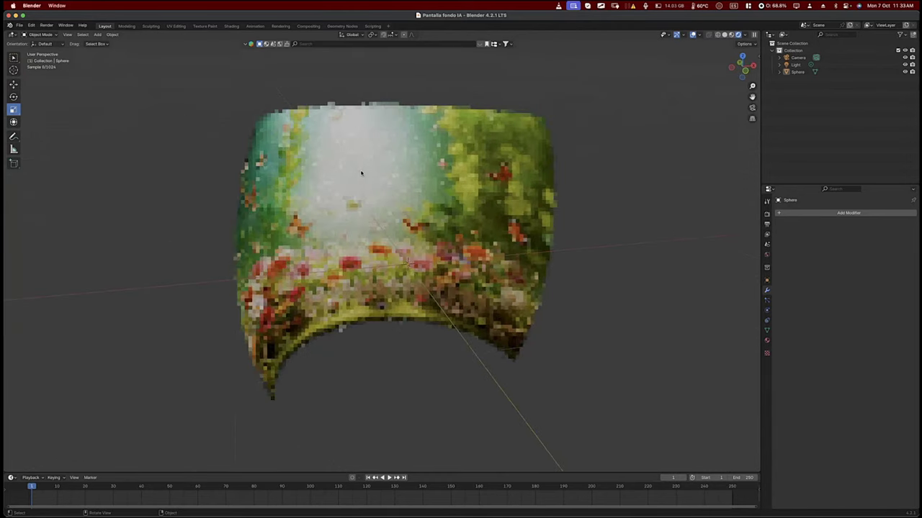
key("super+Tab")
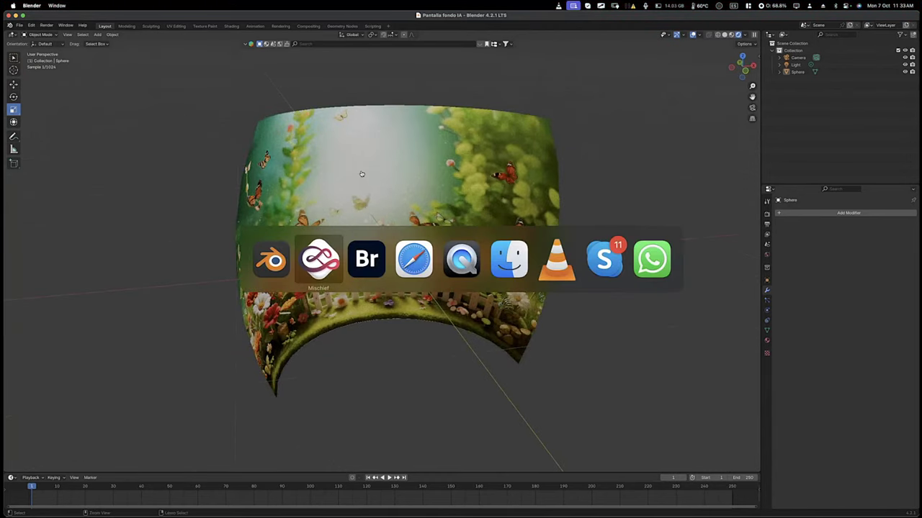
In Safari, preview the Brown Photostudio 02 HDRI, then return to the Poly Haven HDRIs listing.
key("super+Tab")
key("super+Tab")
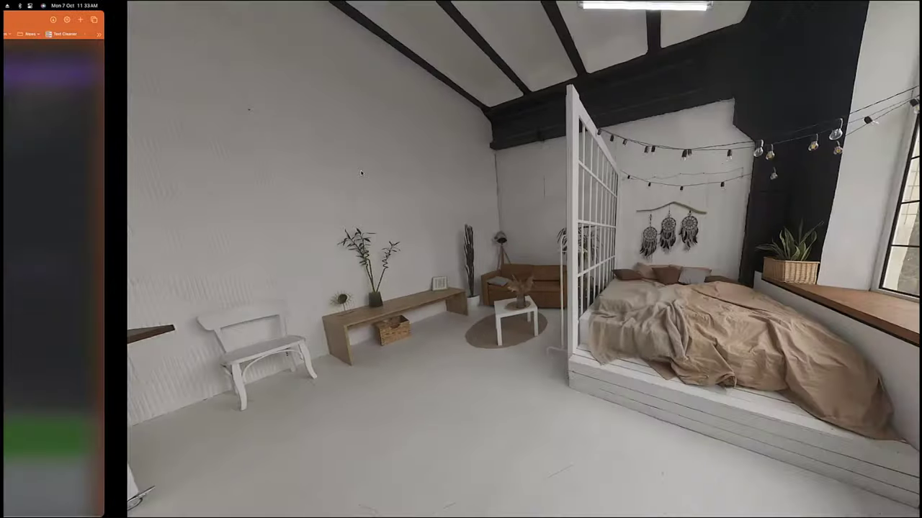
key("Escape")
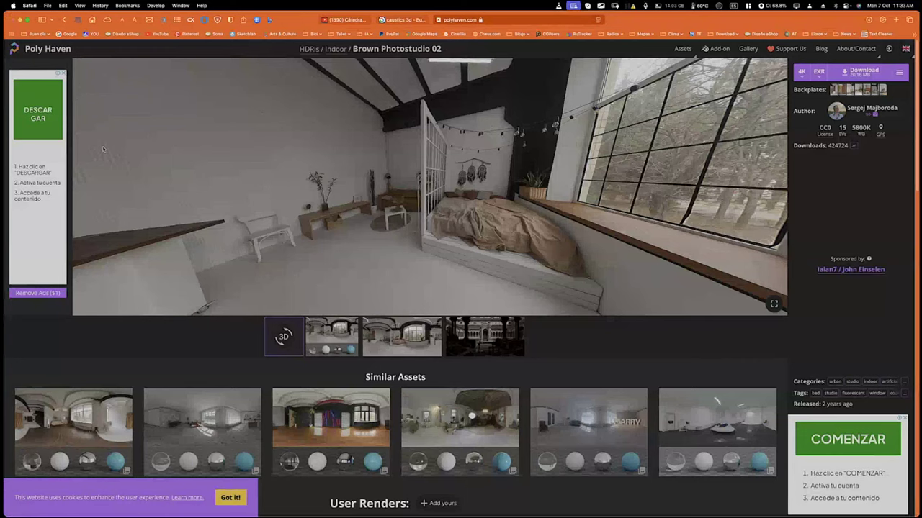
left_click_drag(102, 146, 239, 226)
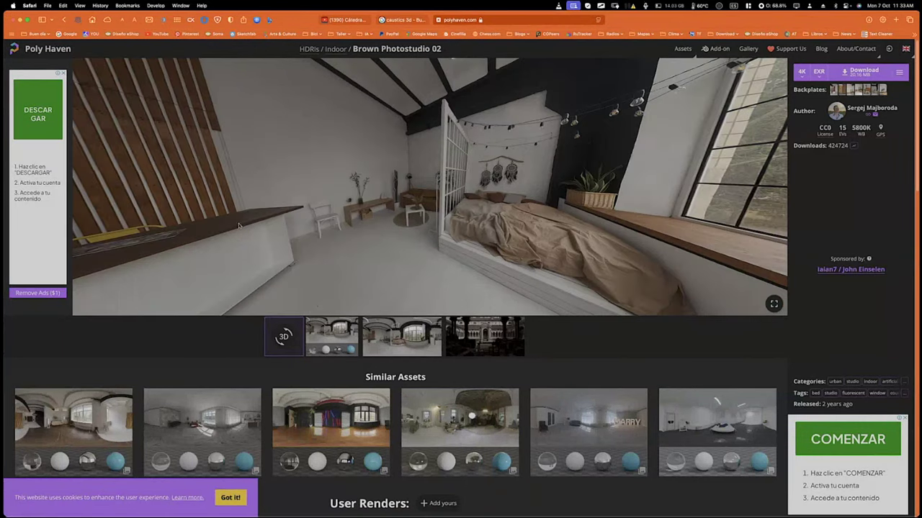
left_click(332, 331)
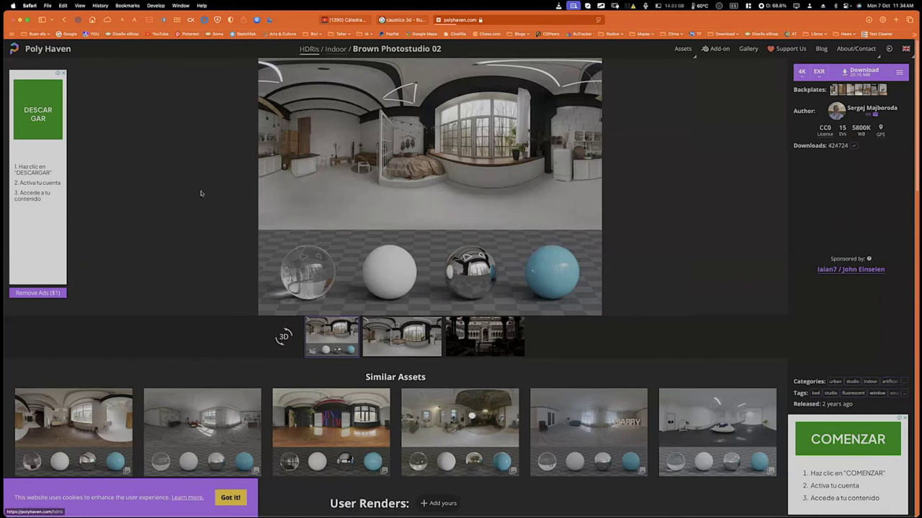
key("super+bracketleft")
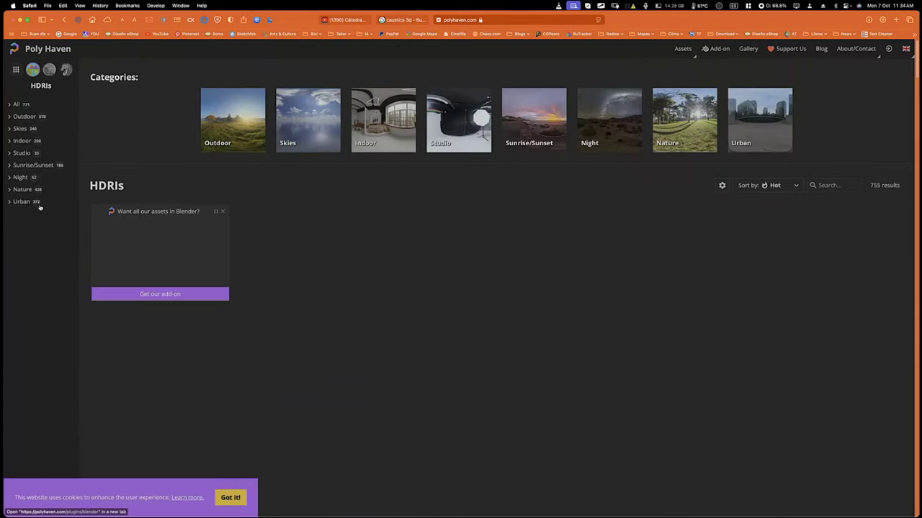
Filter Poly Haven's HDRIs to the Studio category and browse the results.
left_click(27, 154)
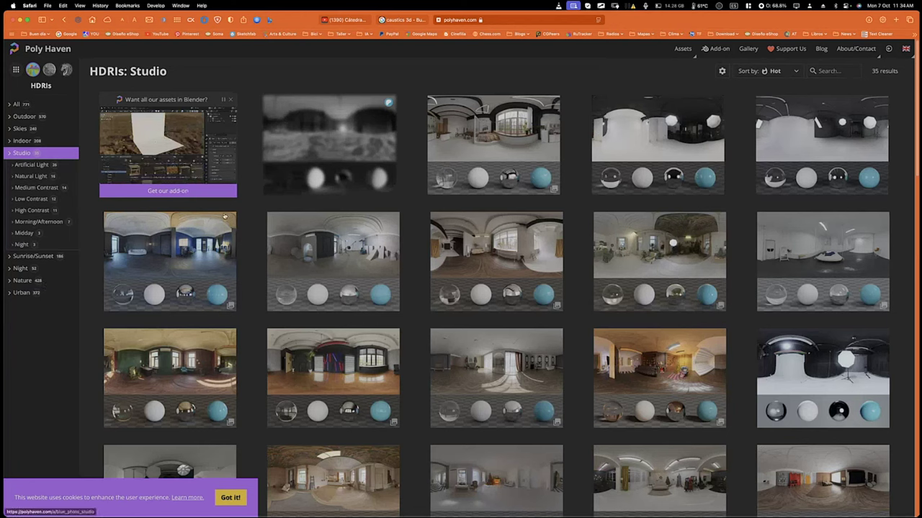
scroll(327, 261, "down", 3)
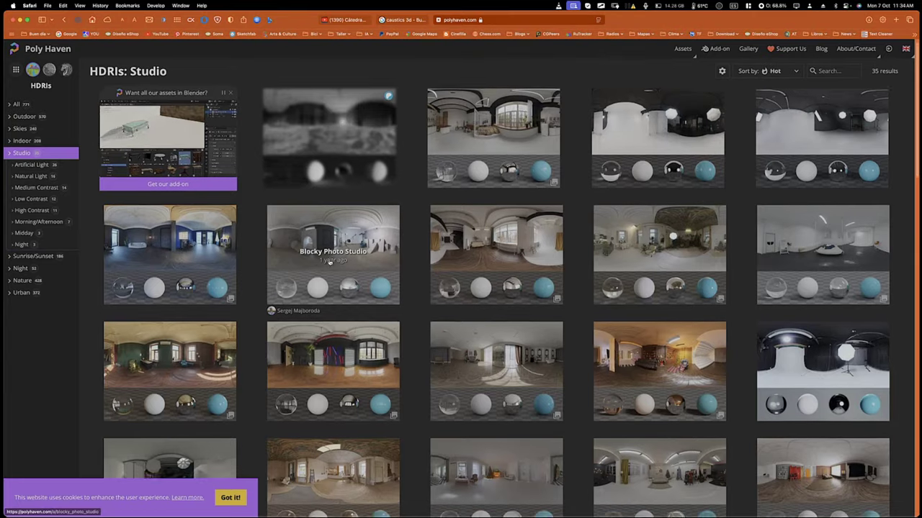
scroll(332, 253, "down", 2)
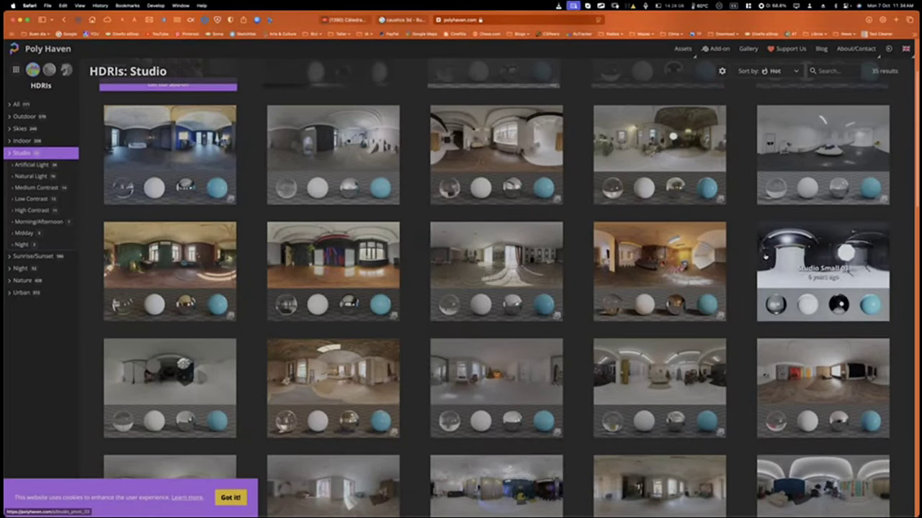
Open the Studio Small 03 HDRI page and look through its details.
left_click(764, 256)
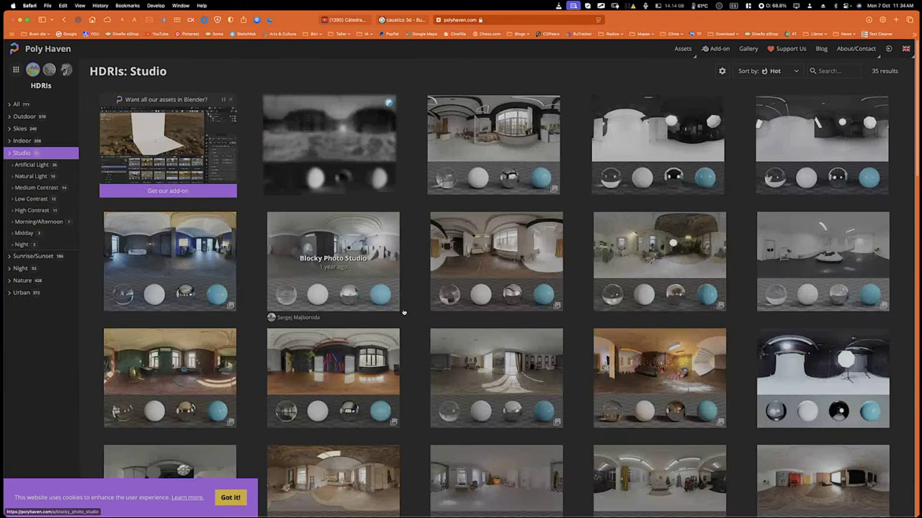
scroll(493, 298, "down", 5)
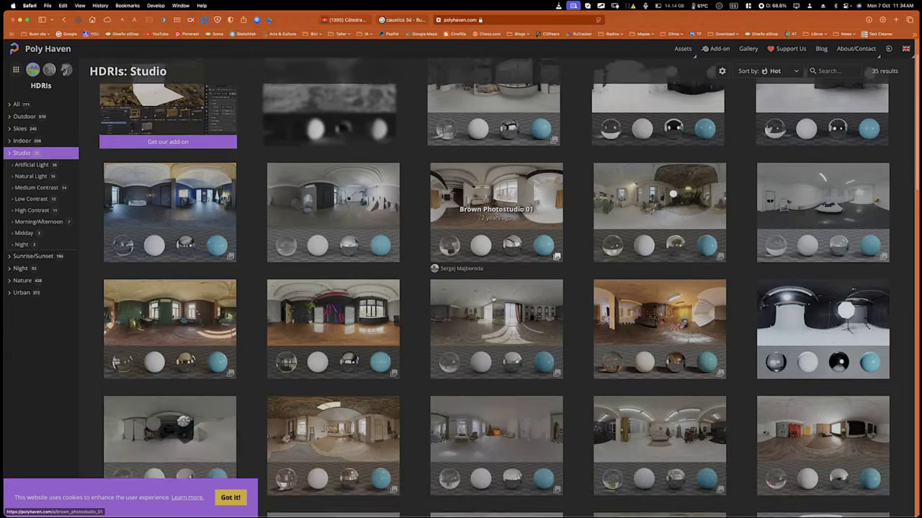
scroll(493, 301, "down", 5)
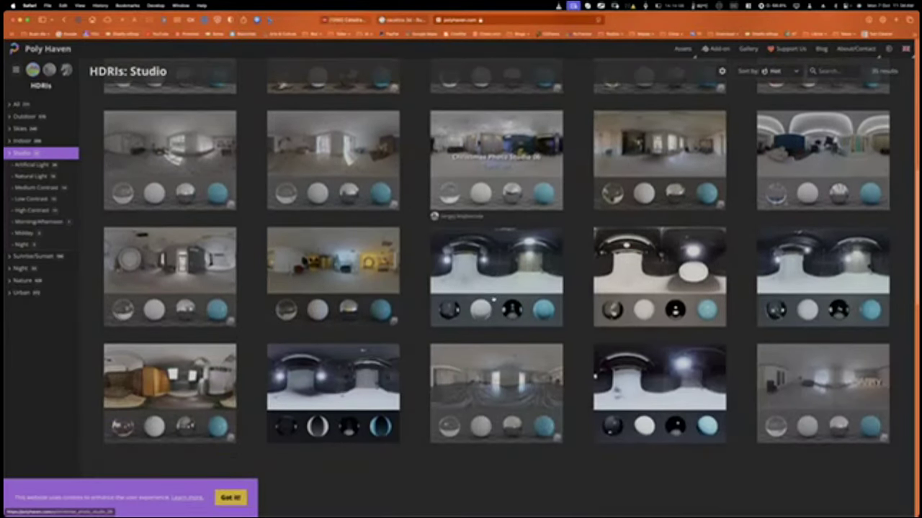
scroll(494, 300, "down", 3)
scroll(493, 301, "up", 7)
scroll(494, 301, "up", 1)
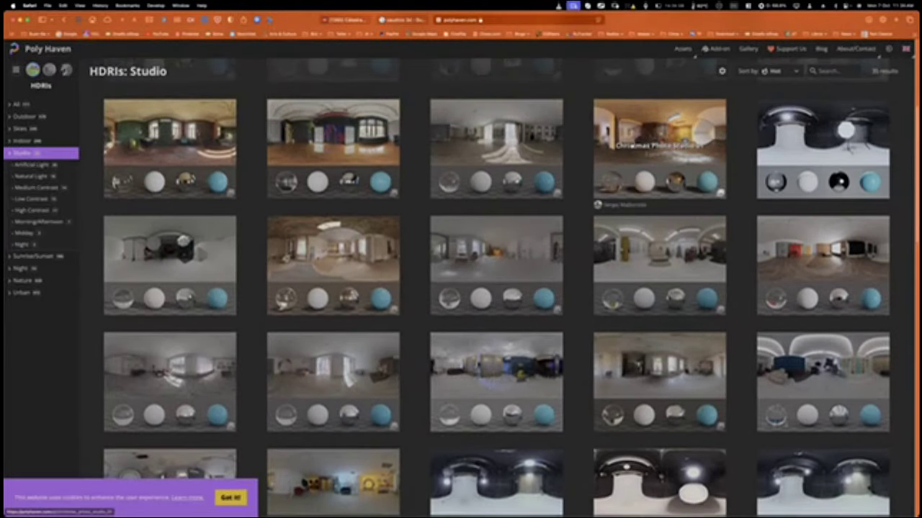
View Christmas Photo Studio 01's test-sphere preview, then return to Blender.
left_click(628, 141)
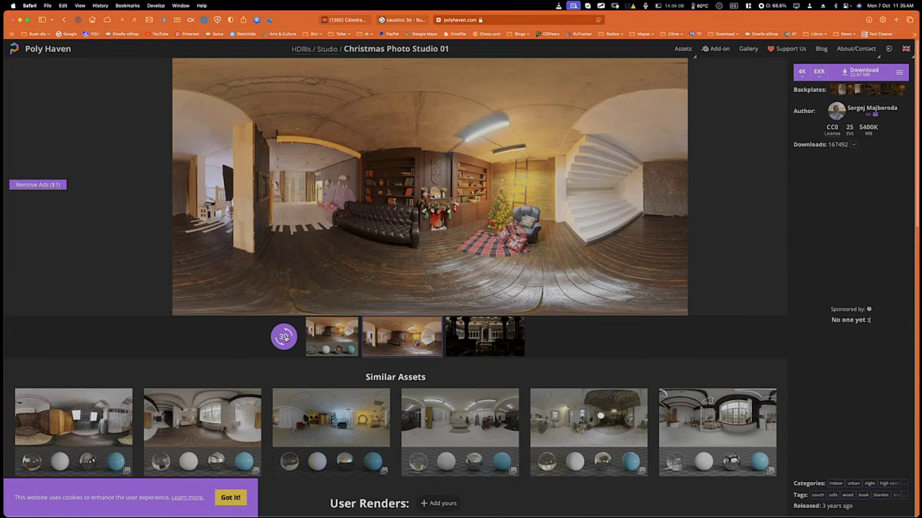
left_click(322, 340)
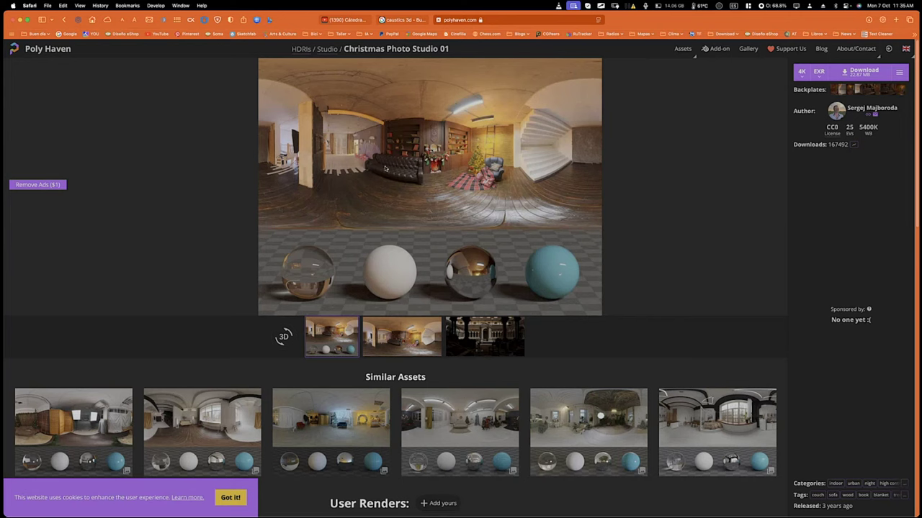
key("super+Tab")
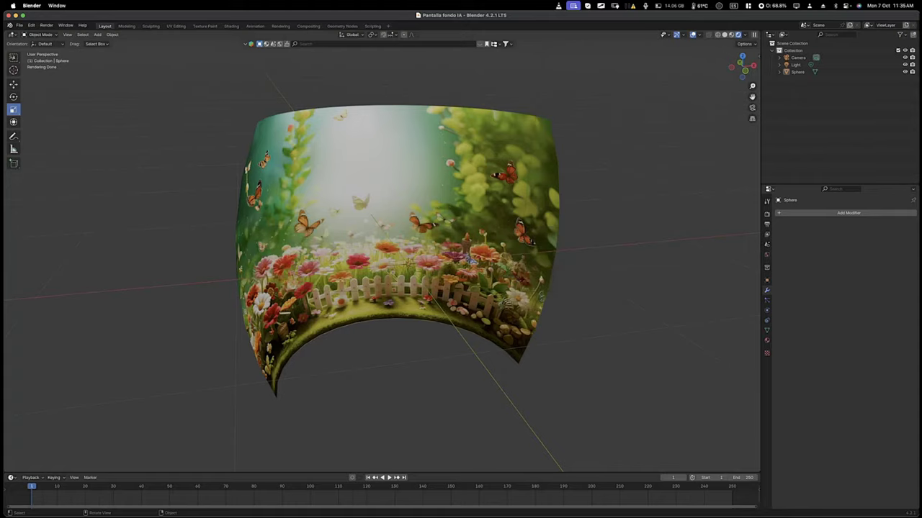
Reopen HabitacionIsometrica3D-4.blend from the recent files list.
left_click(20, 25)
mouse_move(36, 63)
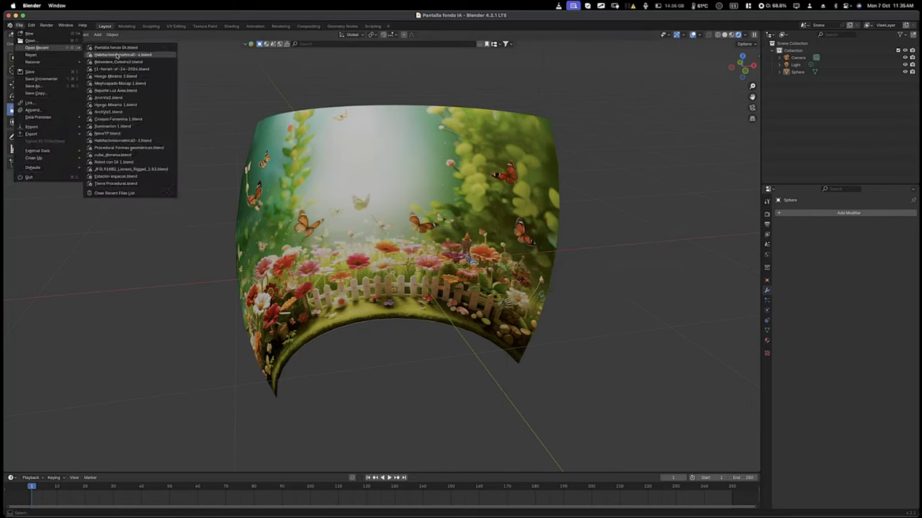
left_click(122, 55)
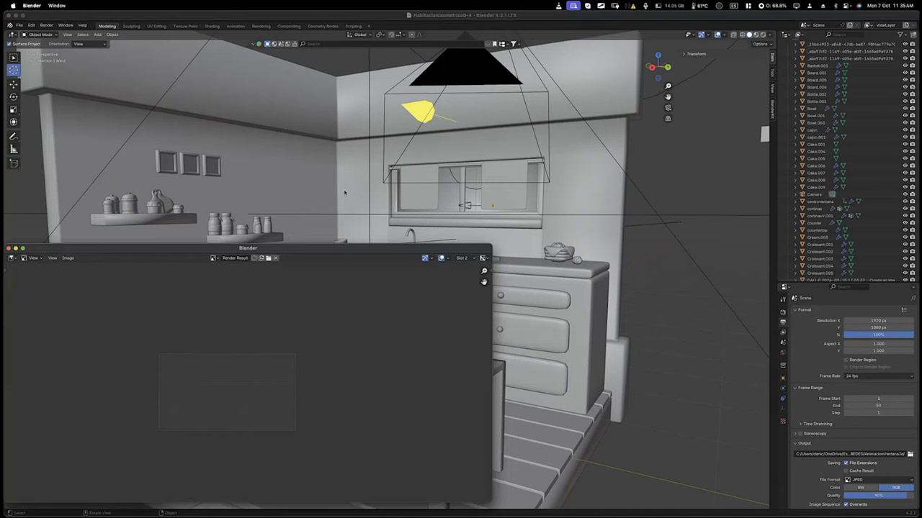
Close the render window, preview the kitchen in rendered shading with Cycles, and view through the camera.
left_click(8, 248)
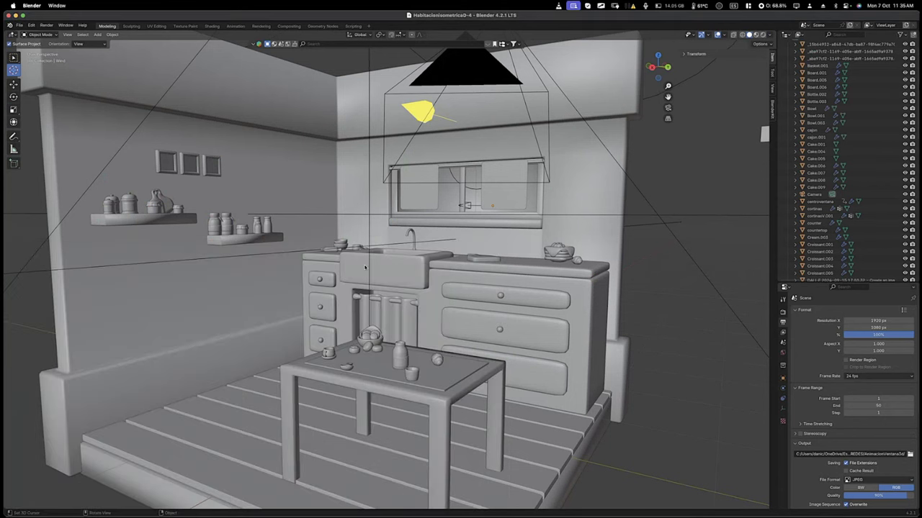
key("z")
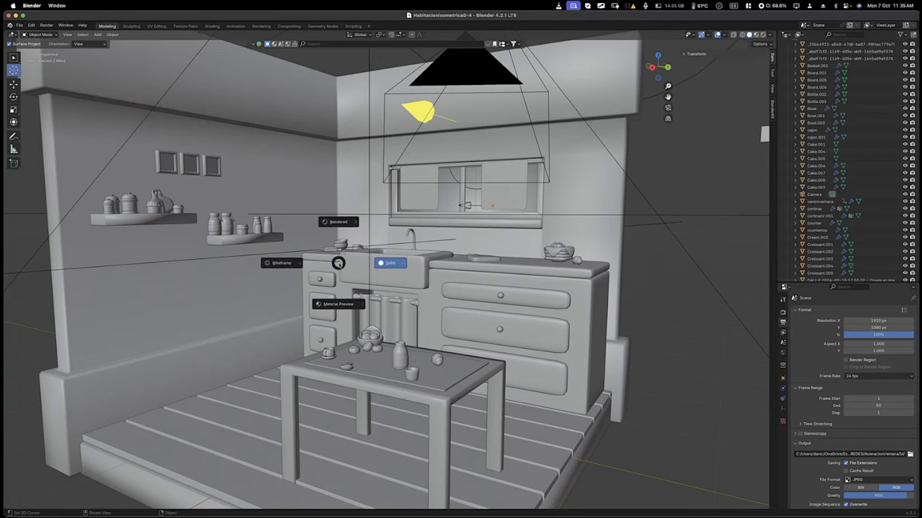
left_click(337, 221)
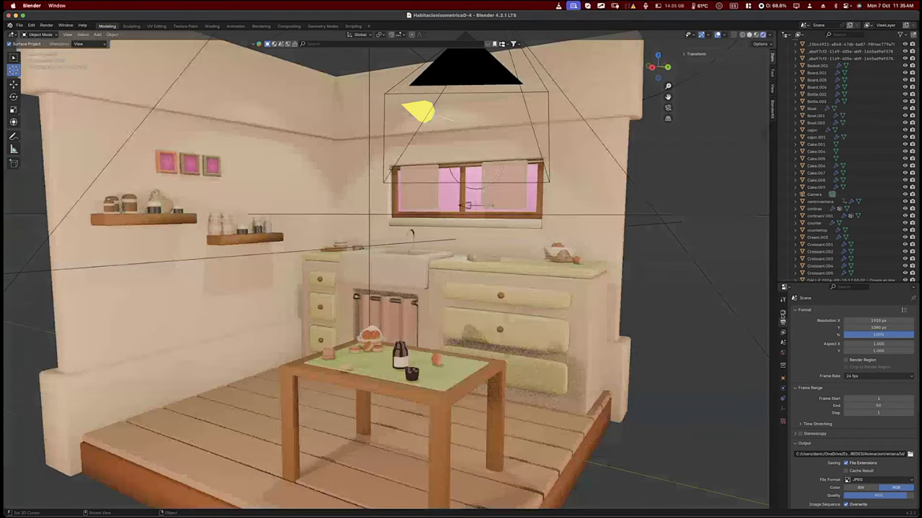
left_click(783, 312)
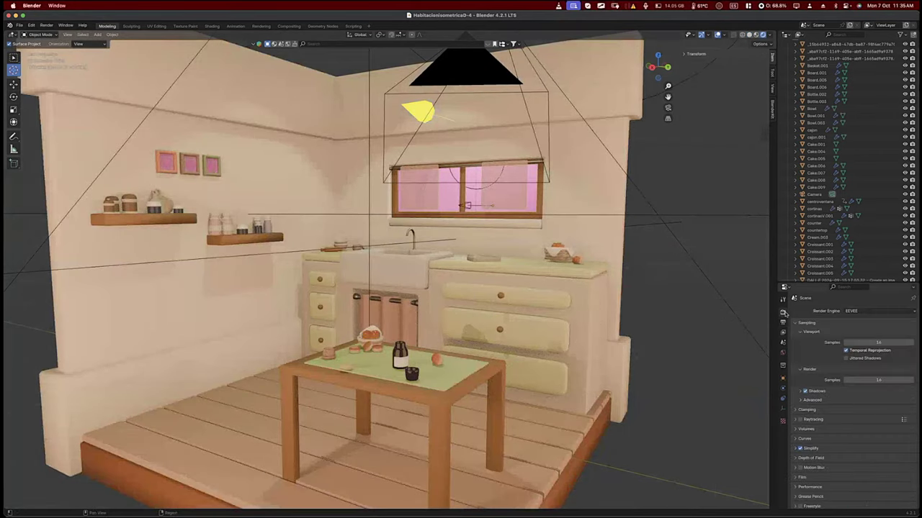
left_click(867, 311)
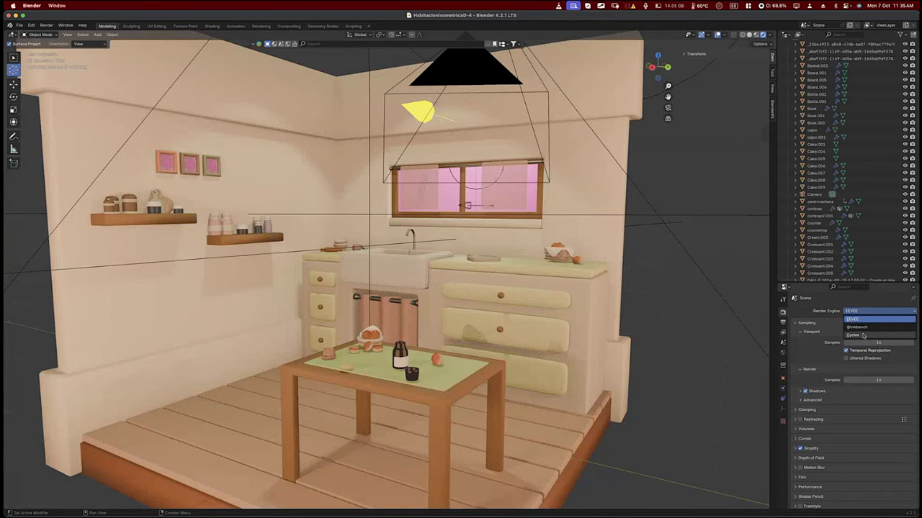
left_click(857, 335)
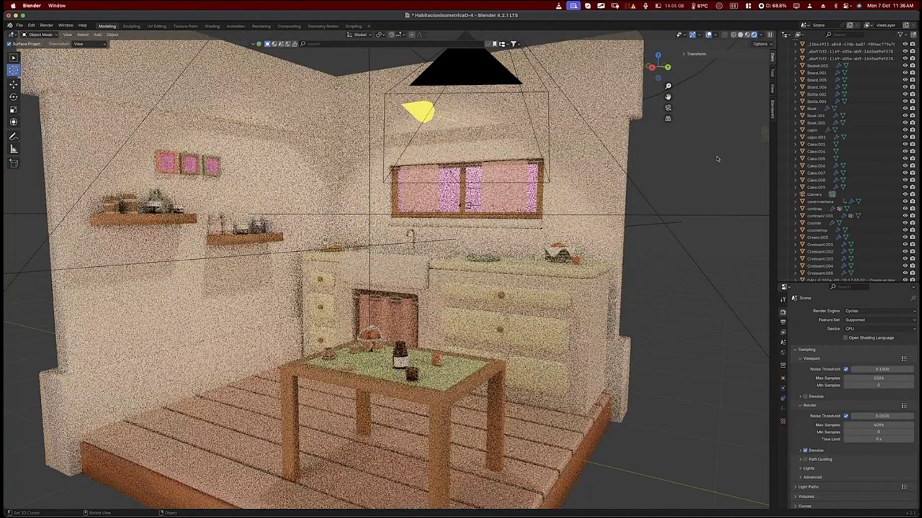
key("KP_0")
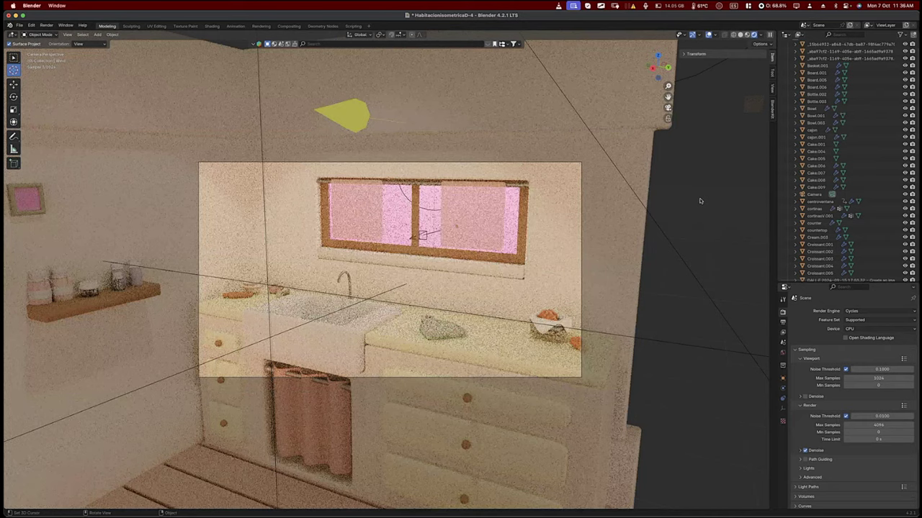
Expand the Collection and Camera entries in the Outliner and select the camera data.
scroll(809, 63, "up", 2)
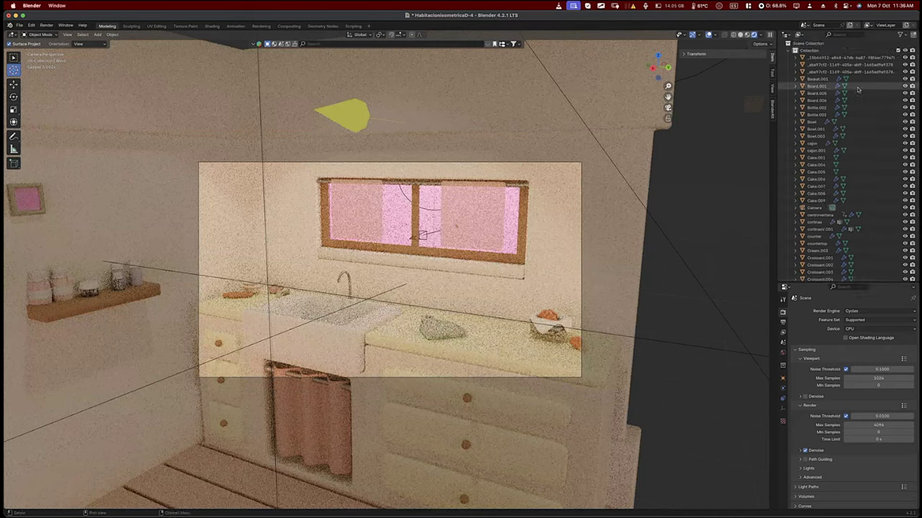
left_click(794, 51)
left_click(788, 51)
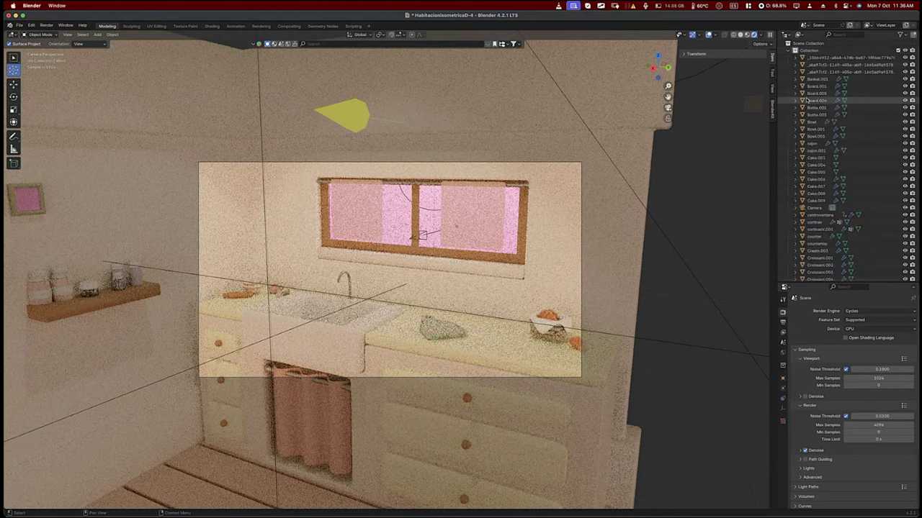
scroll(796, 86, "down", 5)
scroll(807, 100, "down", 8)
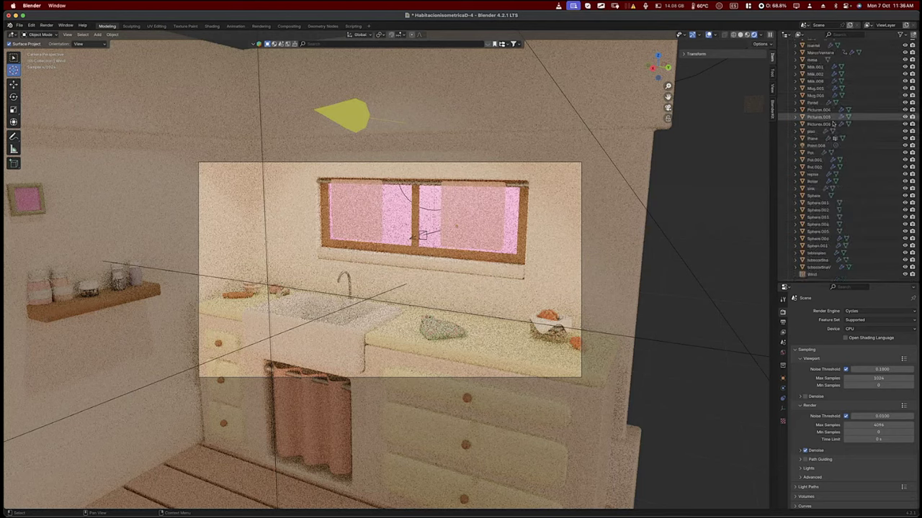
scroll(829, 127, "up", 6)
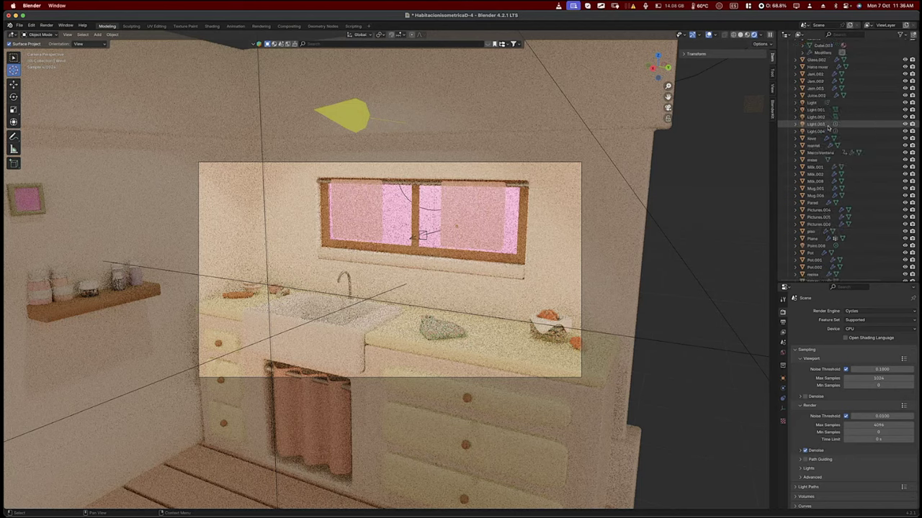
scroll(830, 127, "up", 8)
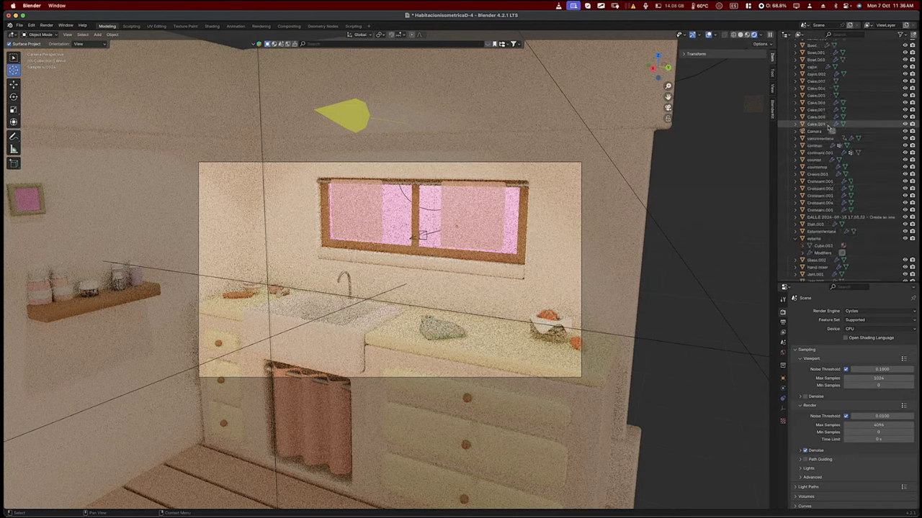
scroll(828, 127, "up", 1)
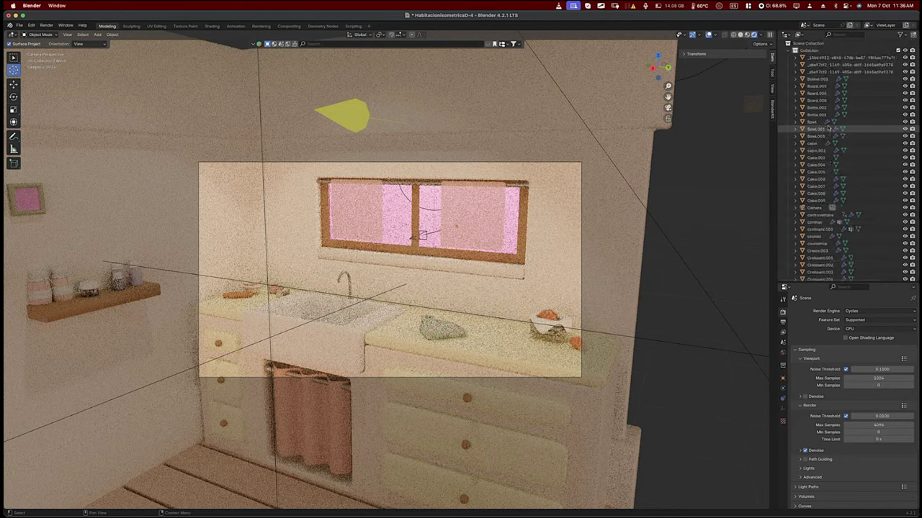
scroll(829, 127, "down", 2)
left_click(795, 179)
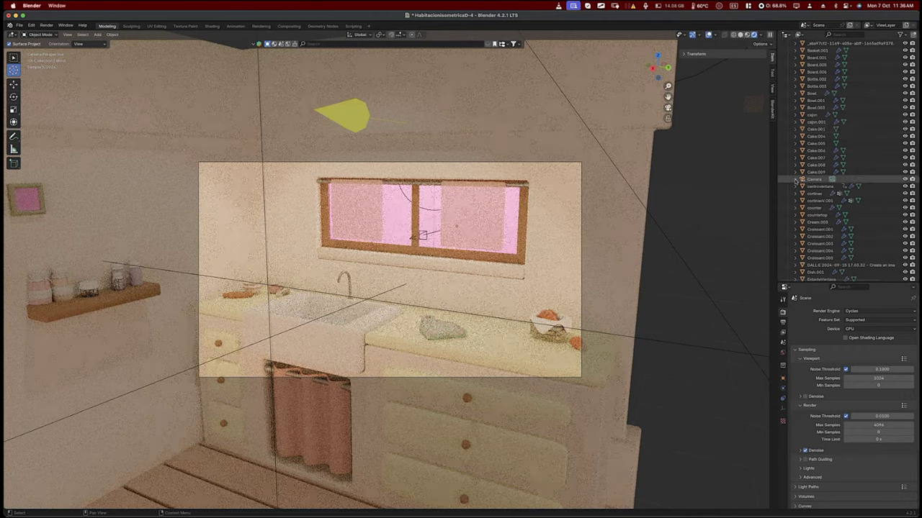
left_click(817, 186)
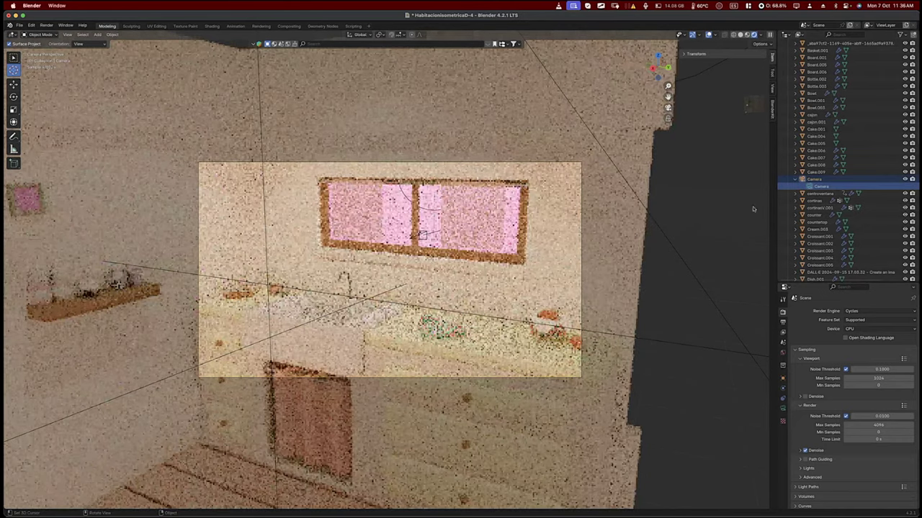
Enable Lock Camera to View in the sidebar and reframe closer on the kitchen window.
key("n")
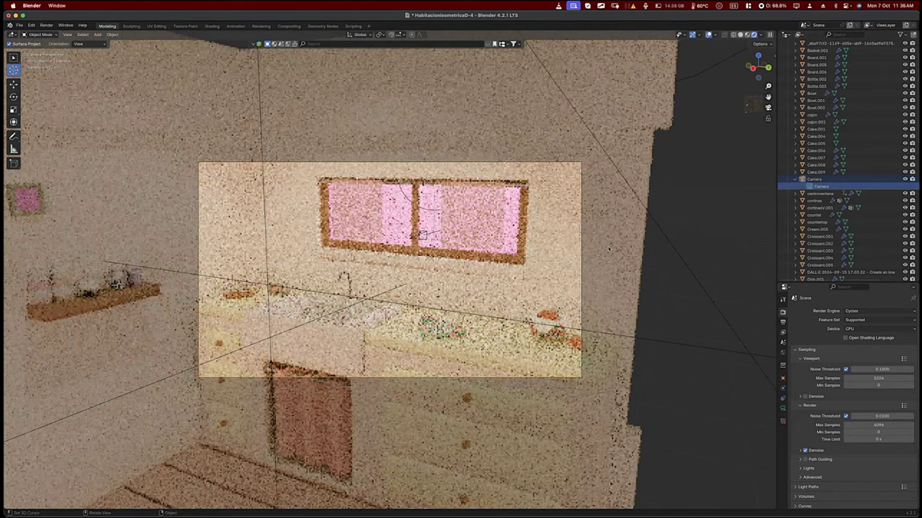
key("n")
left_click(773, 87)
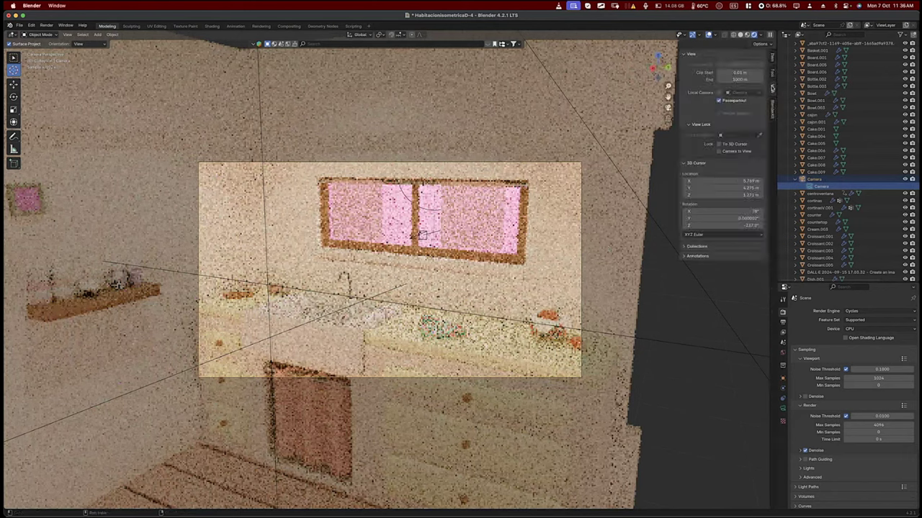
left_click(728, 144)
left_click(730, 145)
scroll(432, 224, "up", 3)
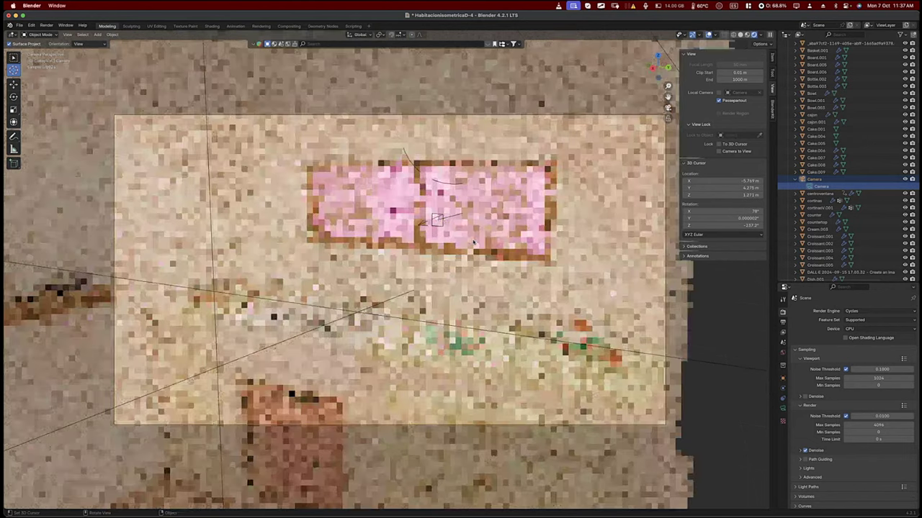
scroll(474, 243, "up", 2)
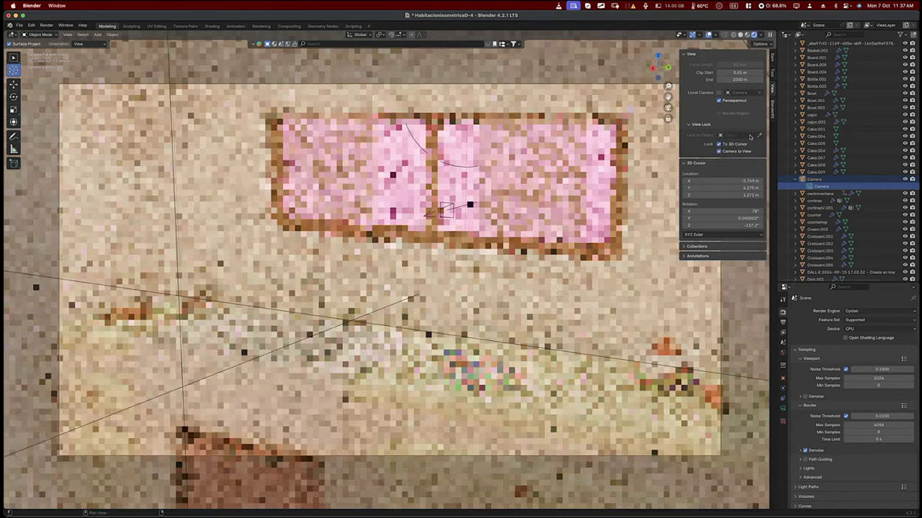
key("n")
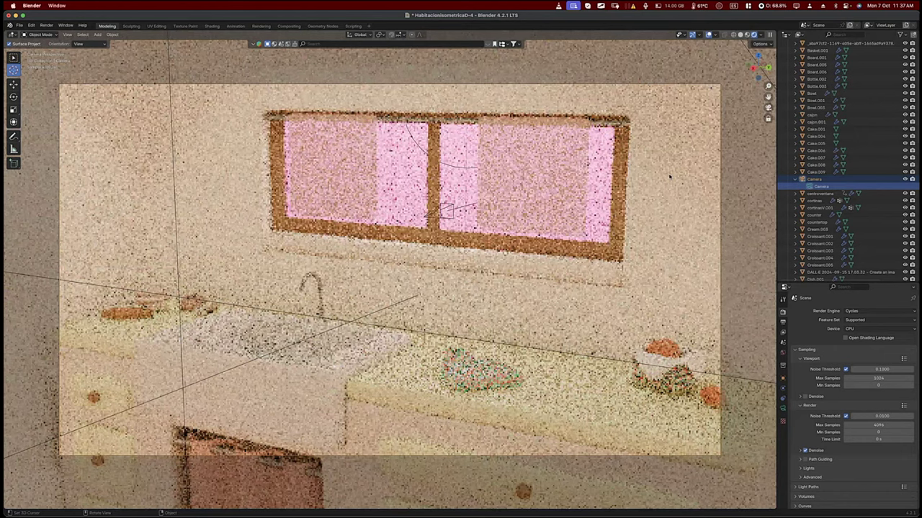
scroll(669, 176, "left", 2)
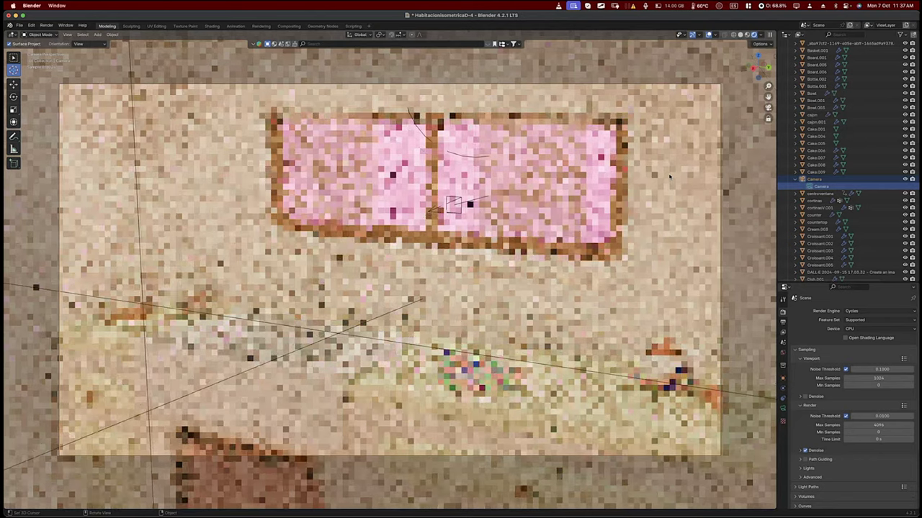
scroll(669, 176, "left", 2)
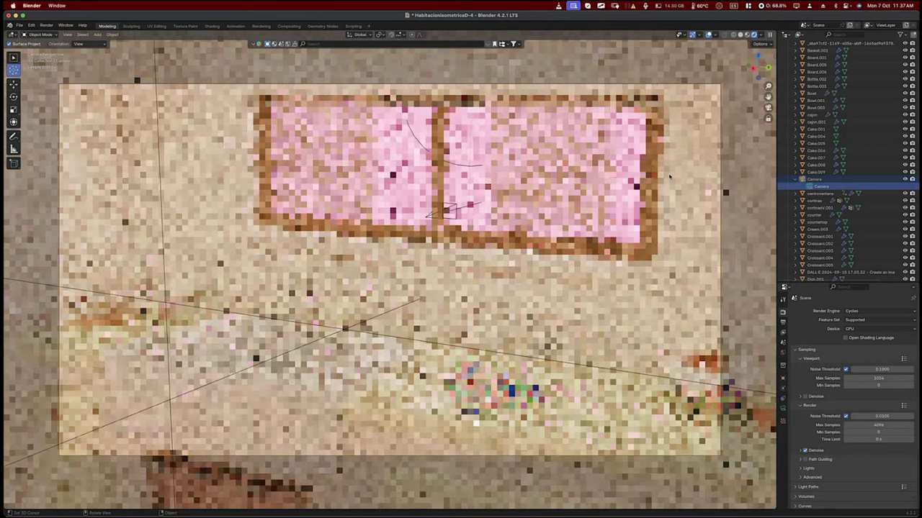
scroll(669, 176, "left", 2)
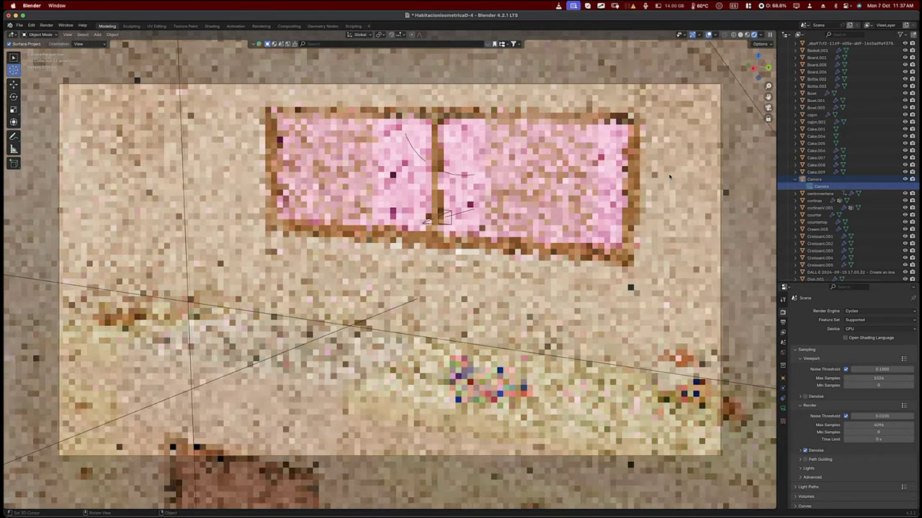
scroll(668, 176, "left", 2)
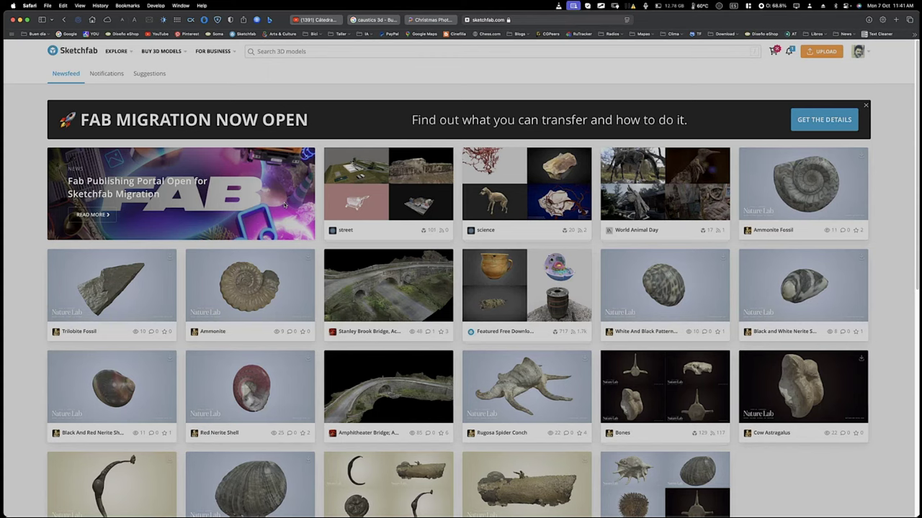
Search Sketchfab for 'sand', limit results to downloadable models, and scroll through them.
left_click(262, 51)
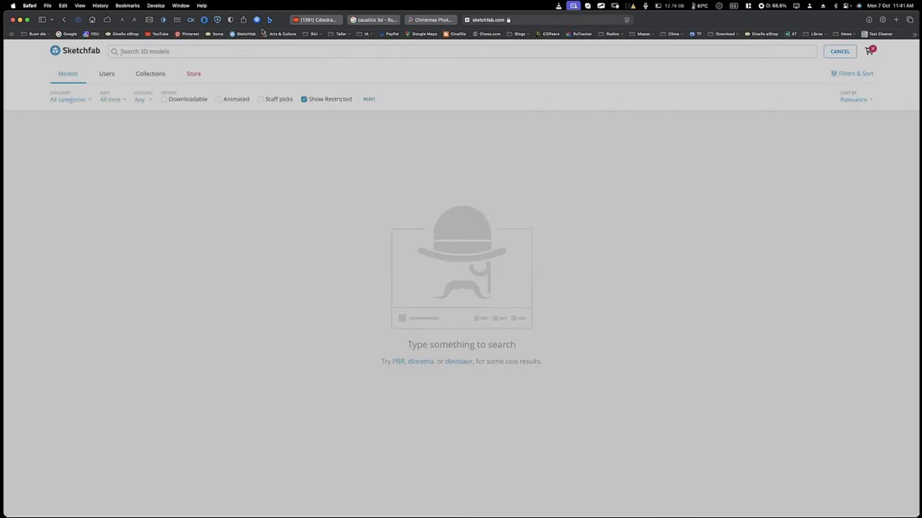
type("sad")
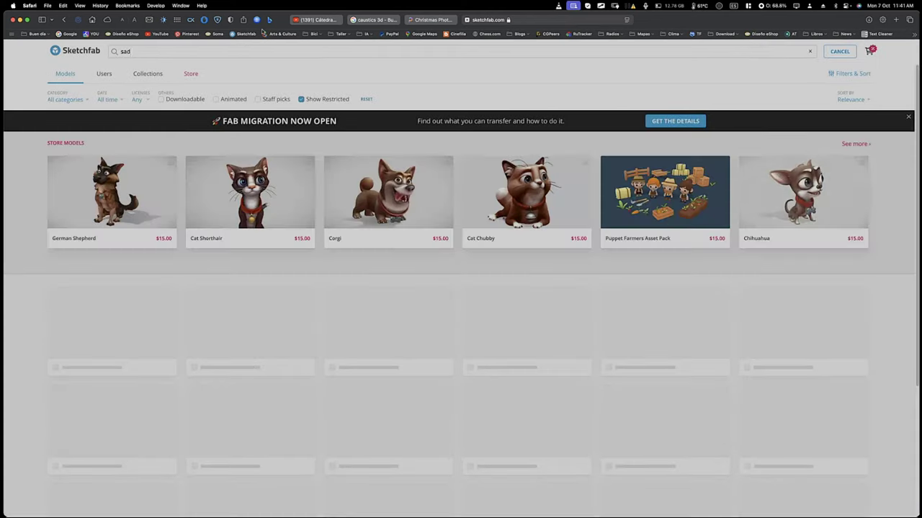
type("nd")
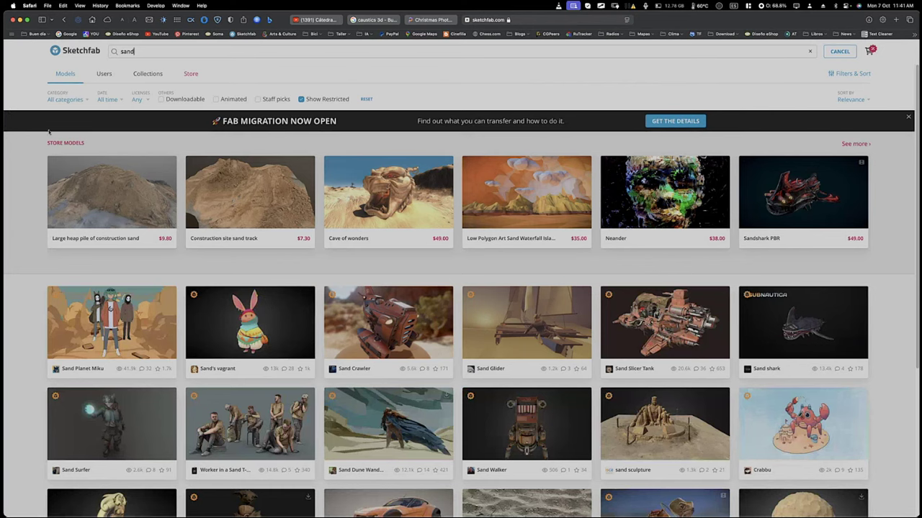
left_click(176, 99)
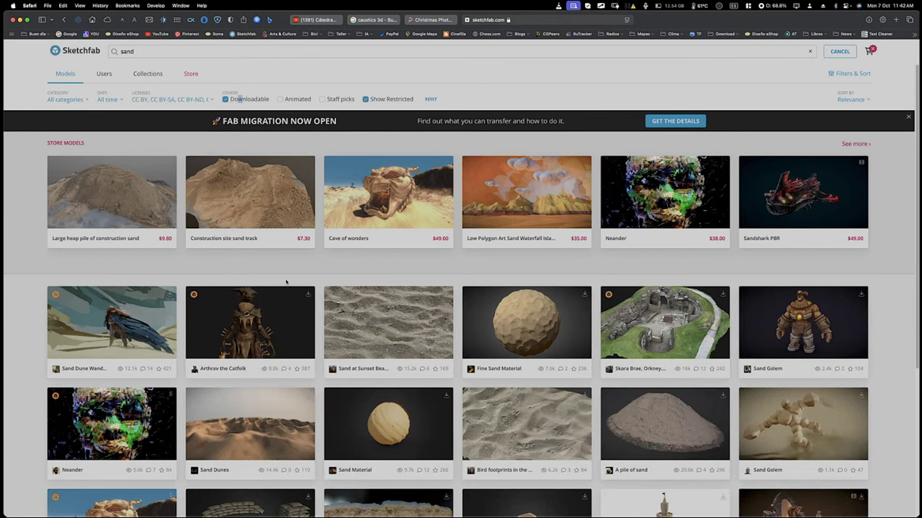
scroll(311, 312, "down", 4)
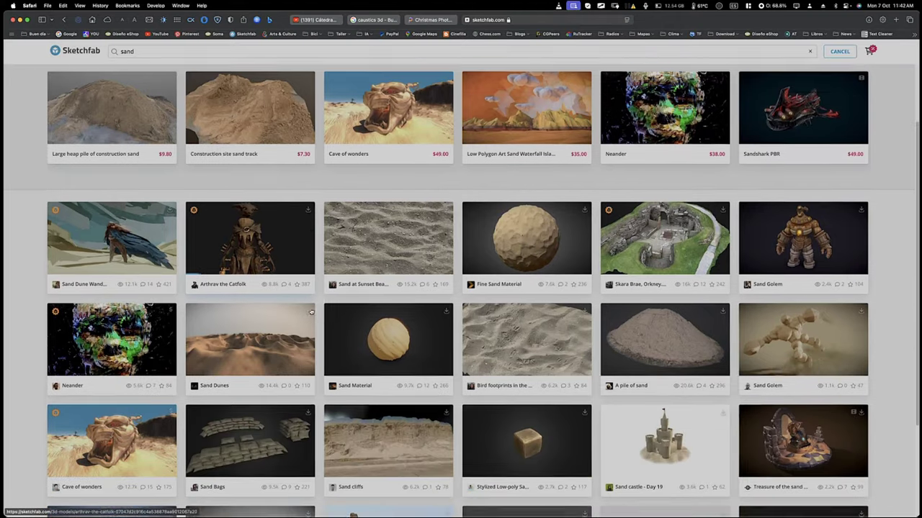
scroll(311, 311, "down", 1)
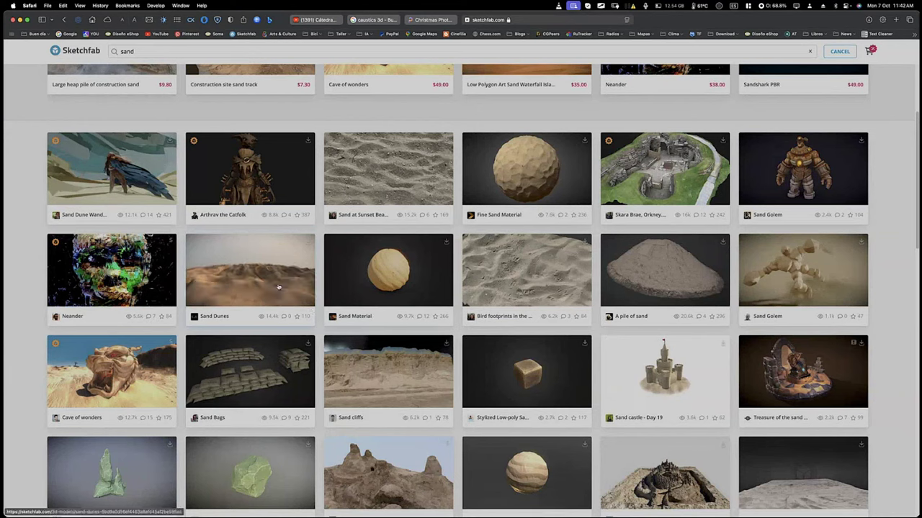
left_click(223, 311)
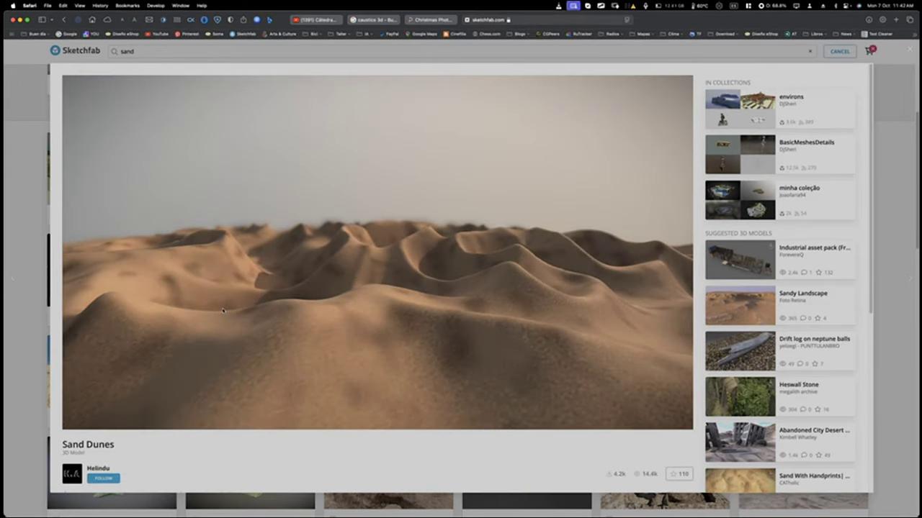
left_click_drag(339, 233, 331, 257)
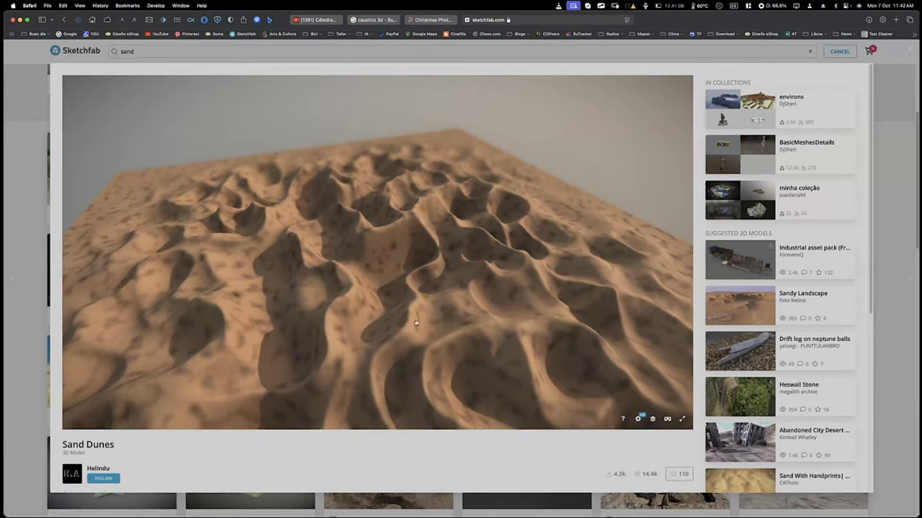
left_click_drag(416, 323, 384, 273)
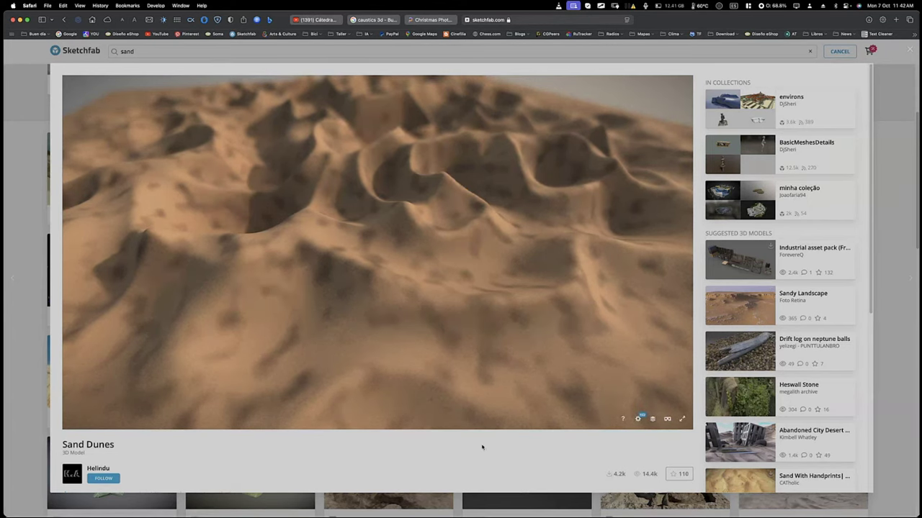
scroll(360, 397, "down", 3)
scroll(324, 449, "down", 3)
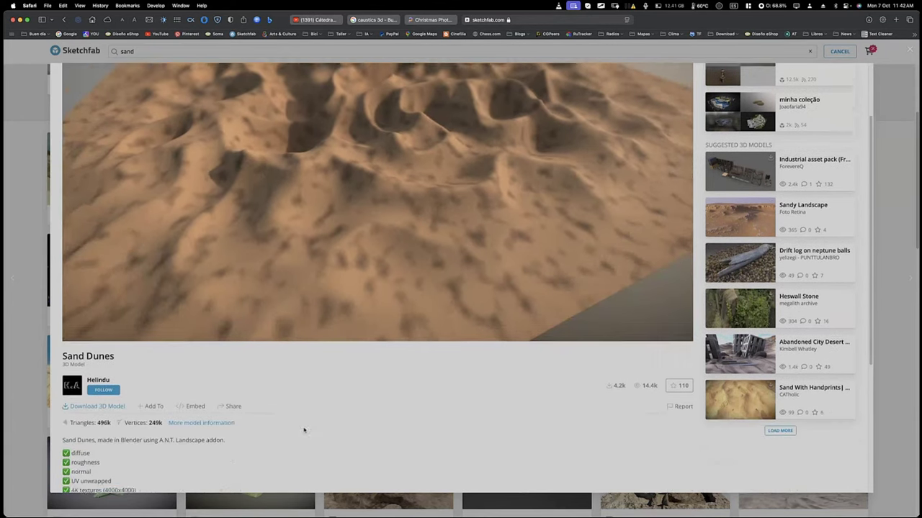
scroll(304, 430, "down", 1)
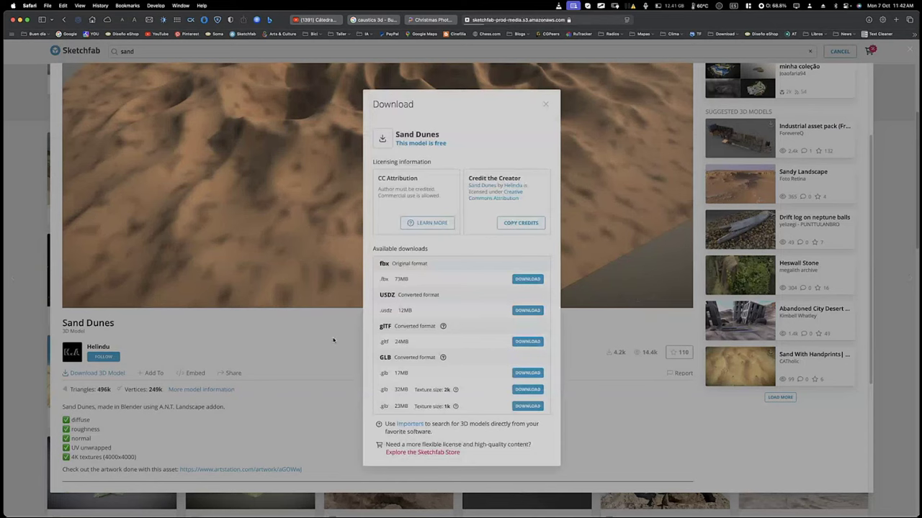
left_click(545, 104)
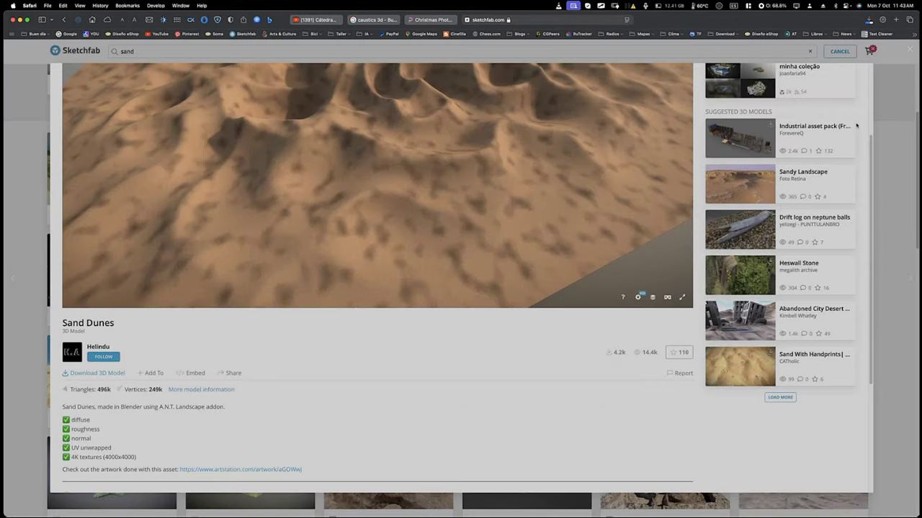
key("Escape")
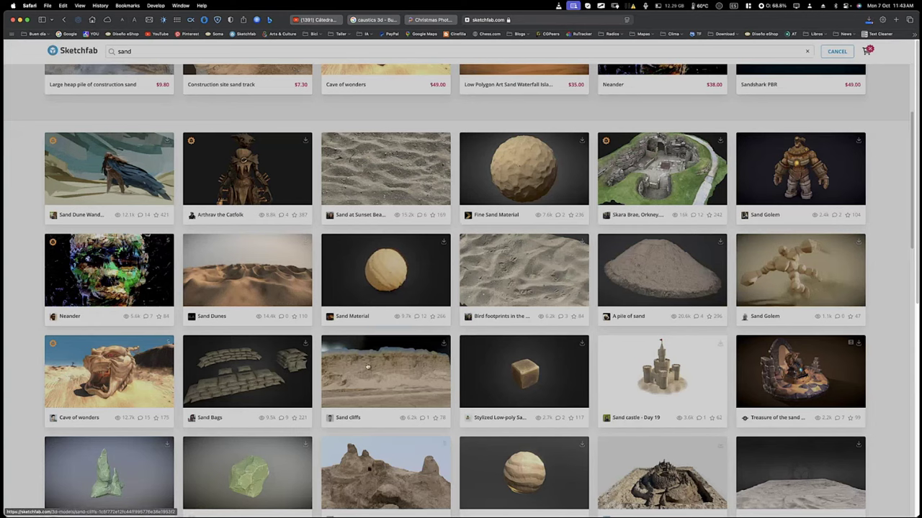
Preview and orbit the Sand cliffs model, then close the preview.
left_click(323, 377)
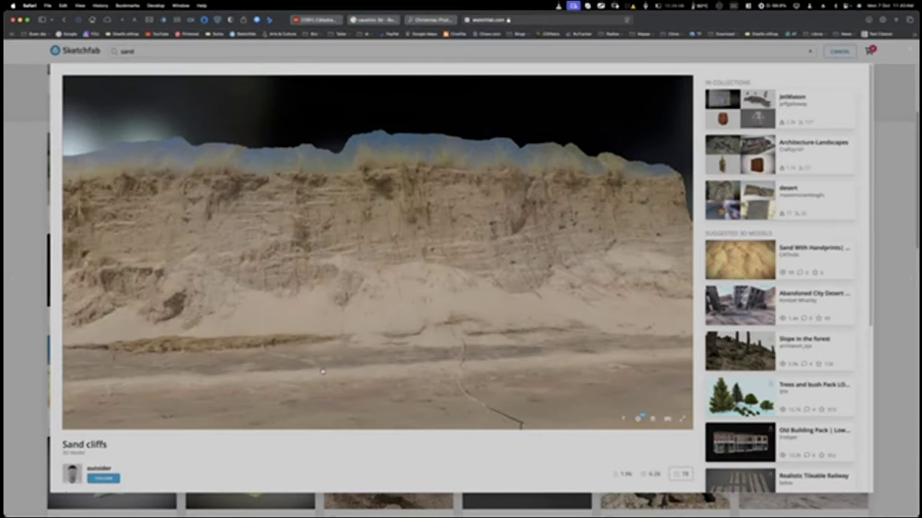
mouse_move(416, 298)
left_mouse_down()
mouse_move(374, 315)
mouse_move(209, 305)
left_mouse_up()
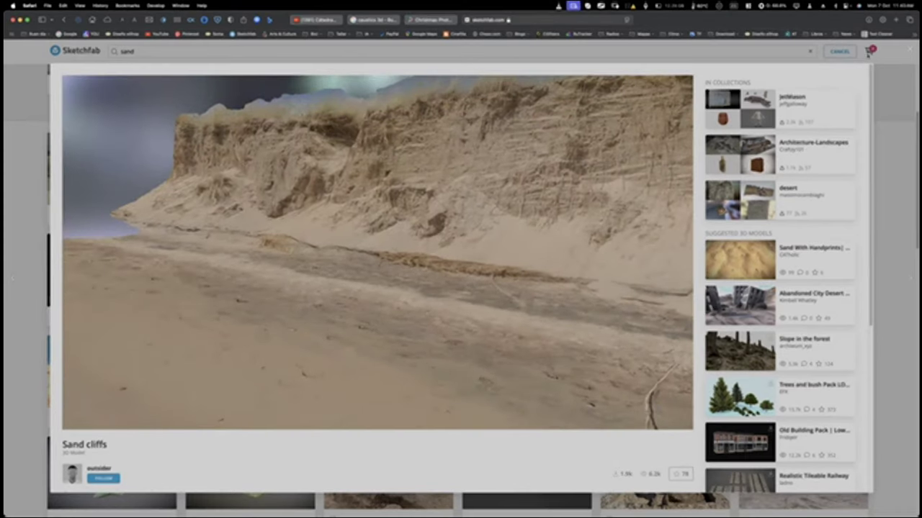
key("Escape")
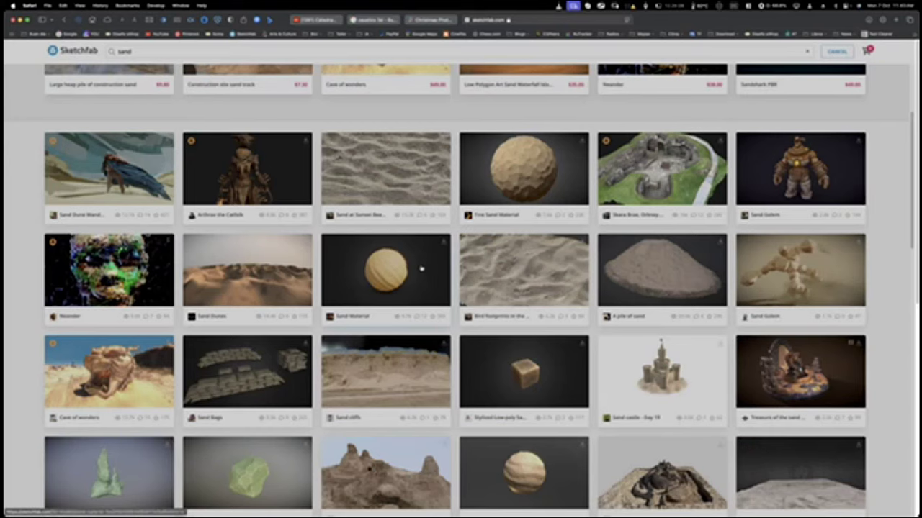
Open three more sand models in background tabs and view Free Sand Dunes.
scroll(422, 269, "down", 3)
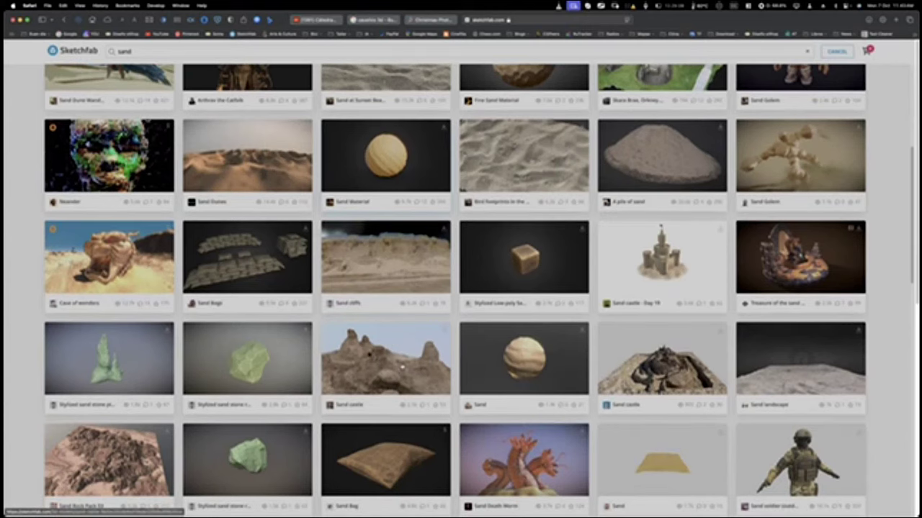
scroll(400, 357, "down", 1)
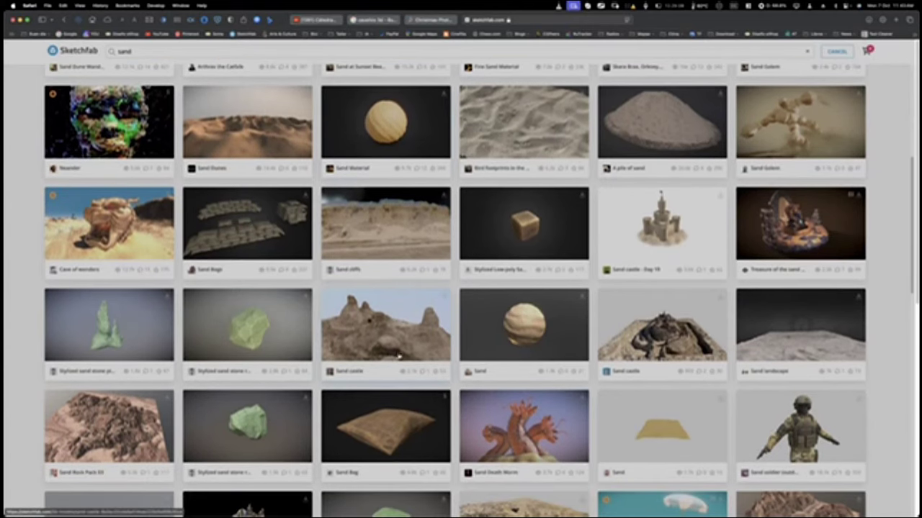
scroll(162, 425, "down", 3)
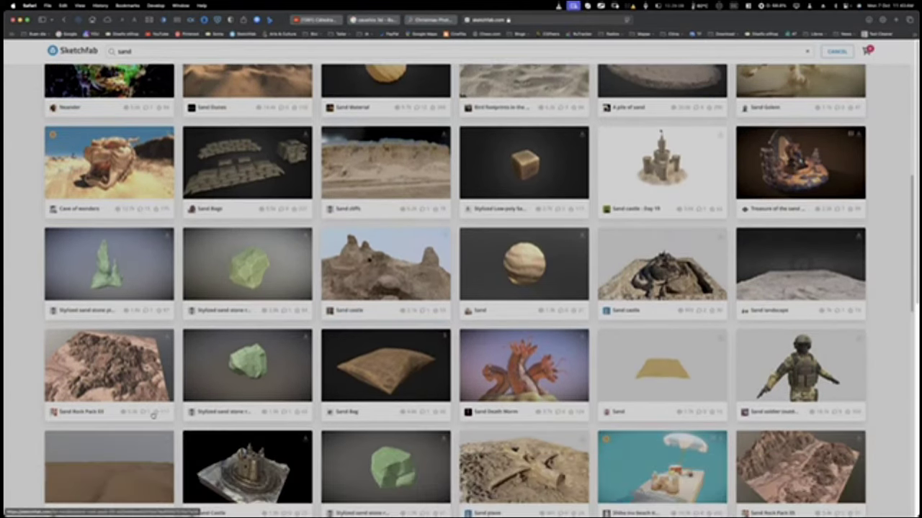
left_click(124, 436, "super")
left_click(119, 340, "super")
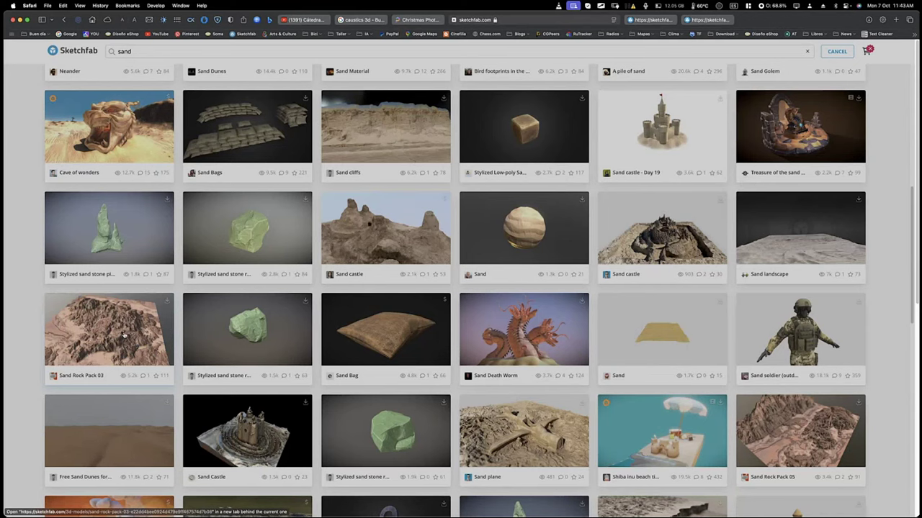
left_click(734, 231, "super")
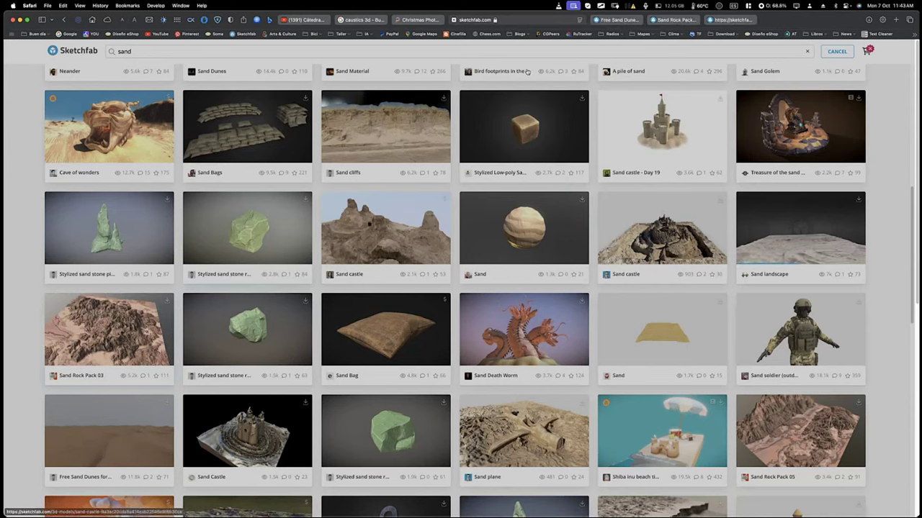
left_click(611, 20)
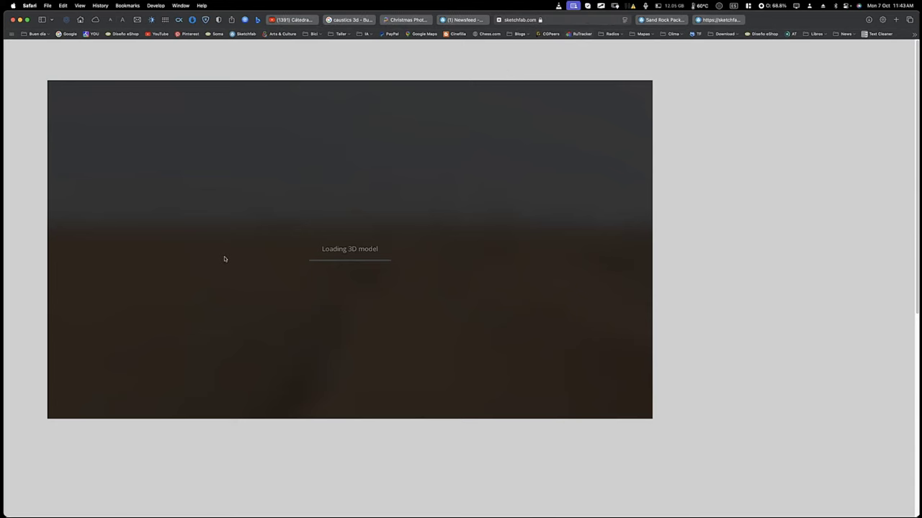
In Blender, start a new General file, delete the default cube, then return to Safari.
key("super+Tab")
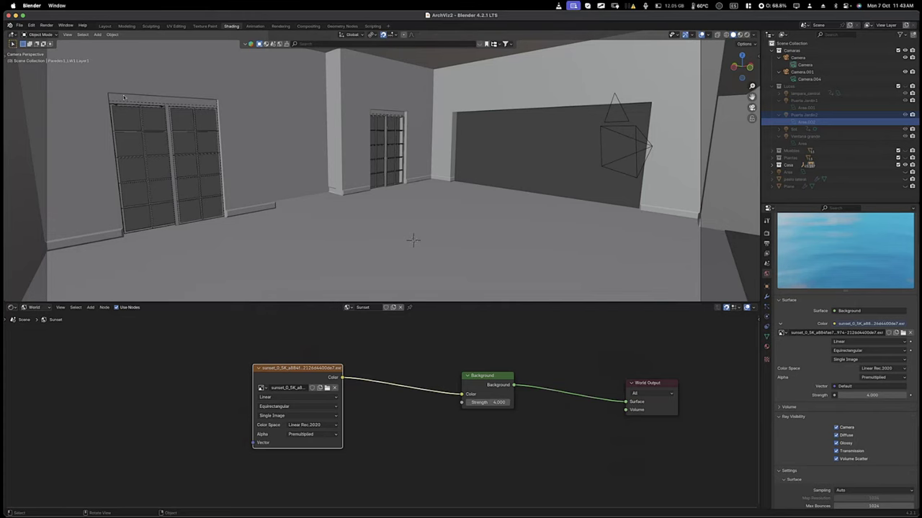
left_click(104, 26)
right_click(180, 321)
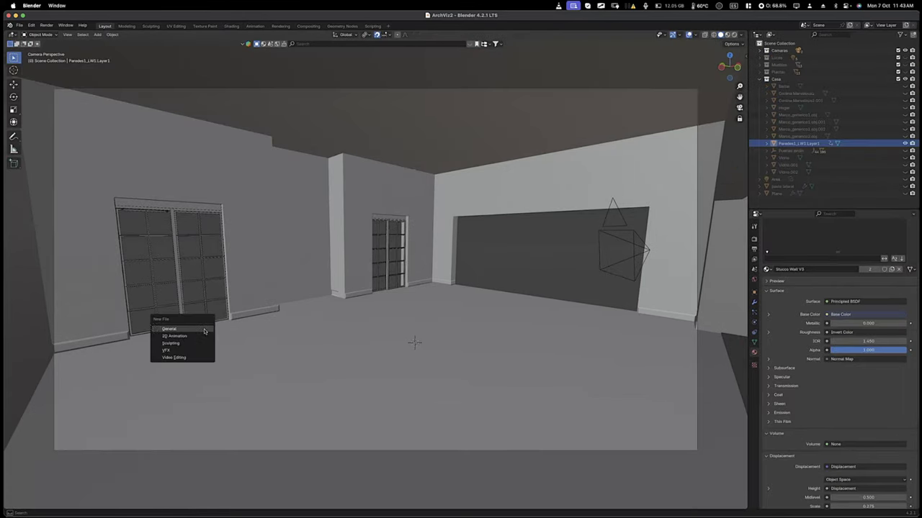
key("super+n")
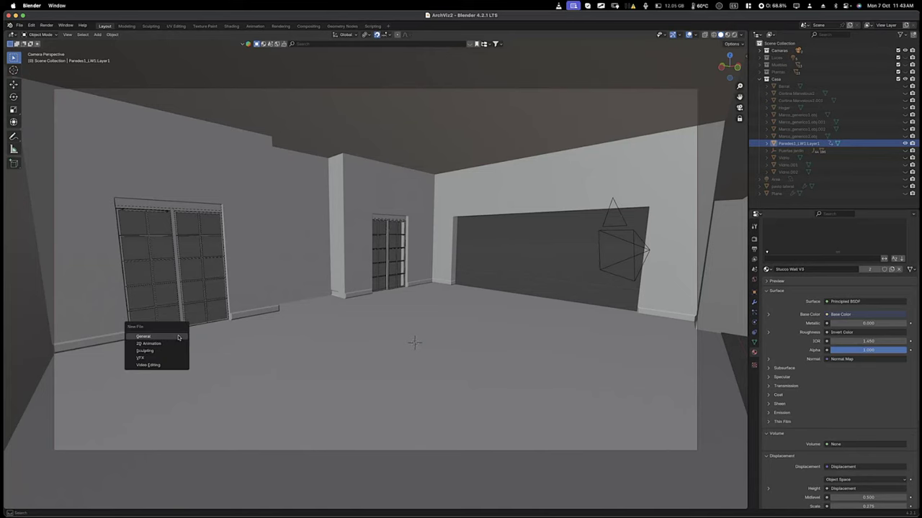
left_click(177, 337)
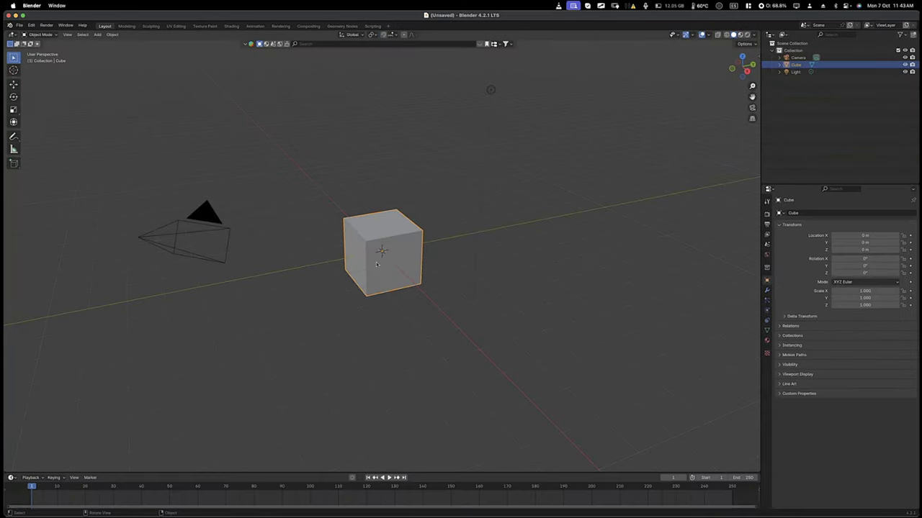
key("x")
left_click(315, 281)
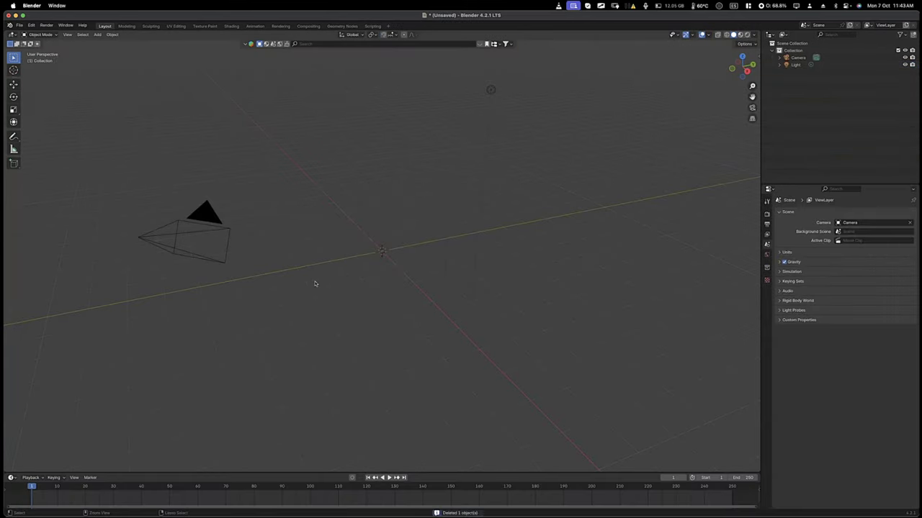
key("super+Tab")
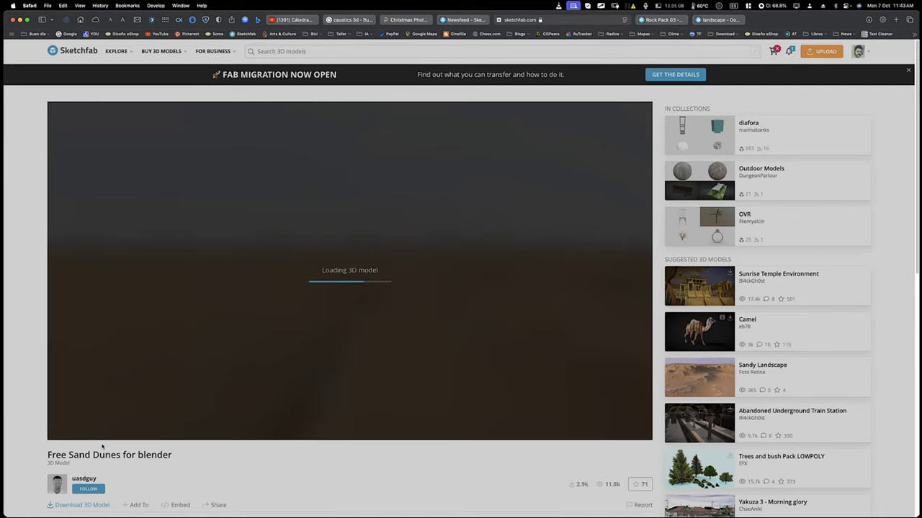
Compare the sand model tabs, then download Free Sand Dunes for blender as a blend file.
key("ctrl+Tab")
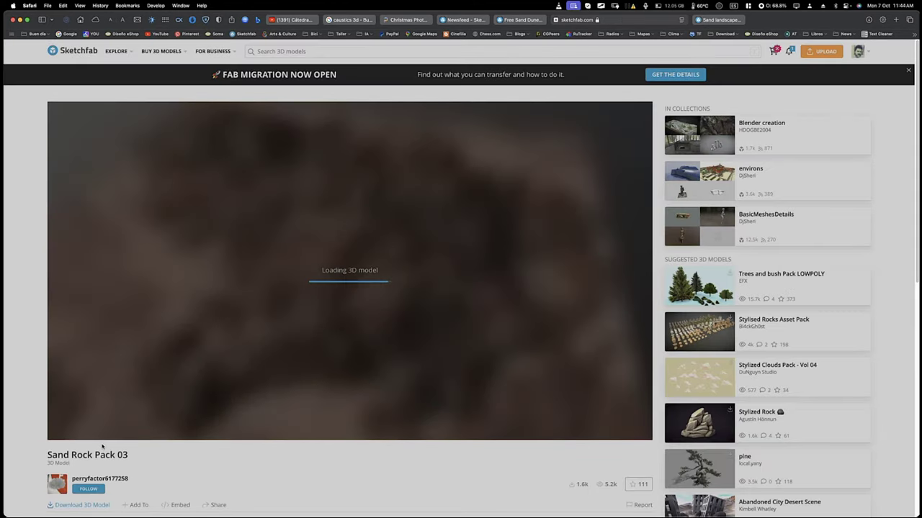
key("ctrl+Tab")
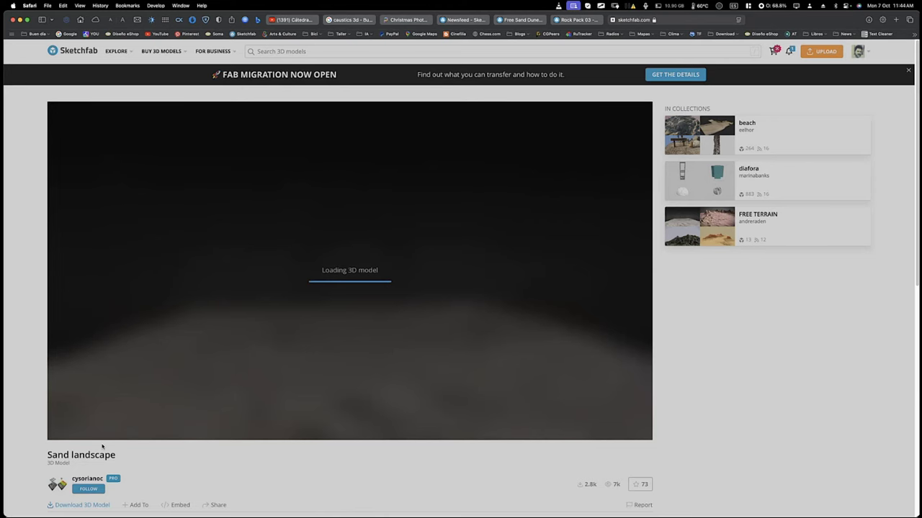
key("ctrl+shift+Tab")
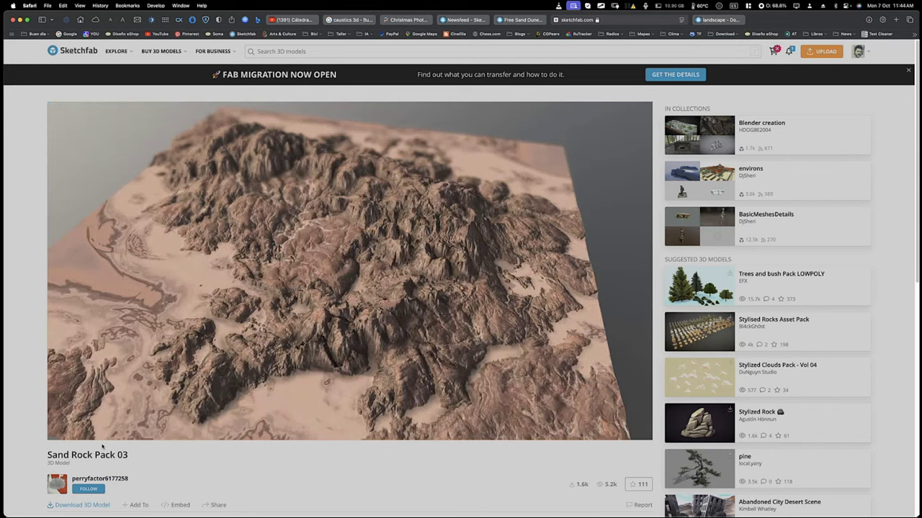
key("ctrl+shift+Tab")
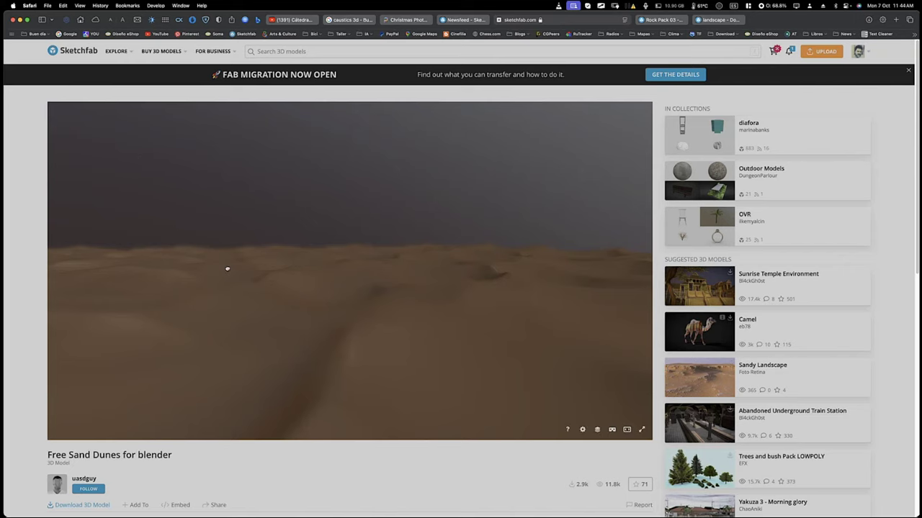
mouse_move(226, 267)
left_mouse_down()
mouse_move(226, 288)
mouse_move(234, 290)
mouse_move(226, 276)
mouse_move(248, 292)
mouse_move(276, 224)
left_mouse_up()
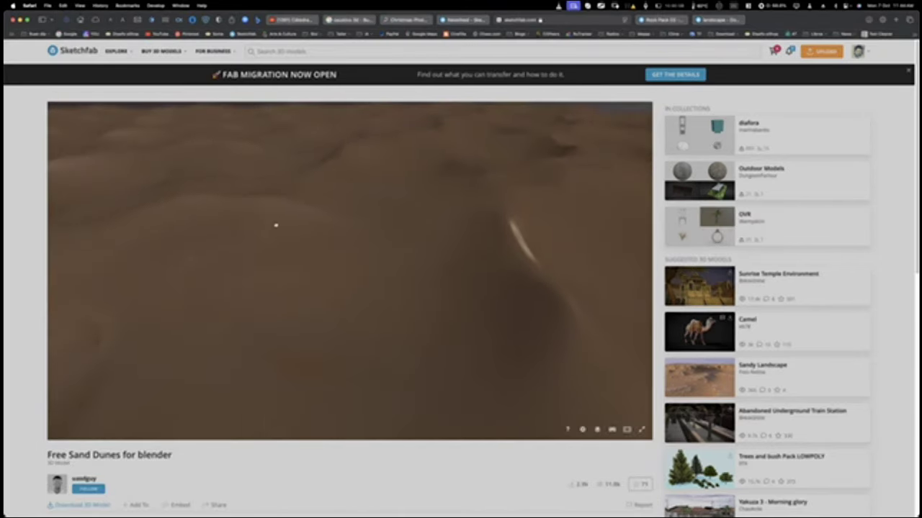
left_click(85, 506)
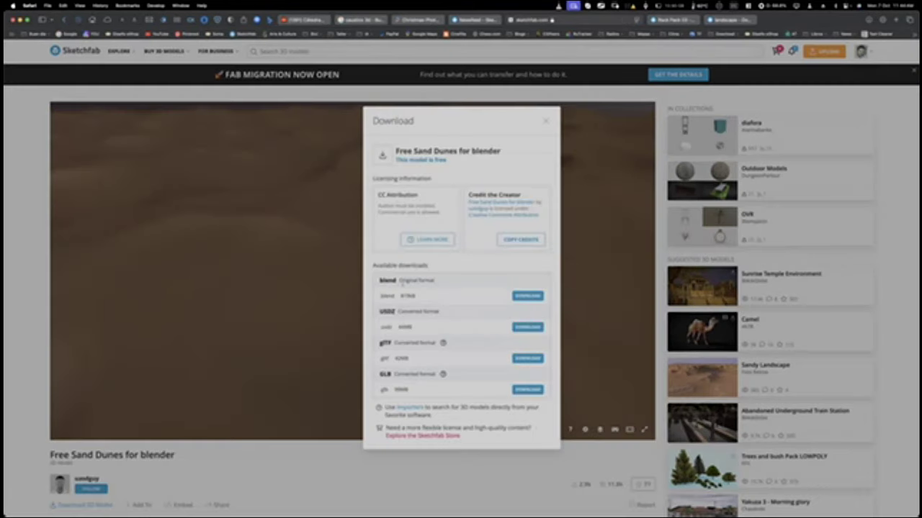
left_click(528, 295)
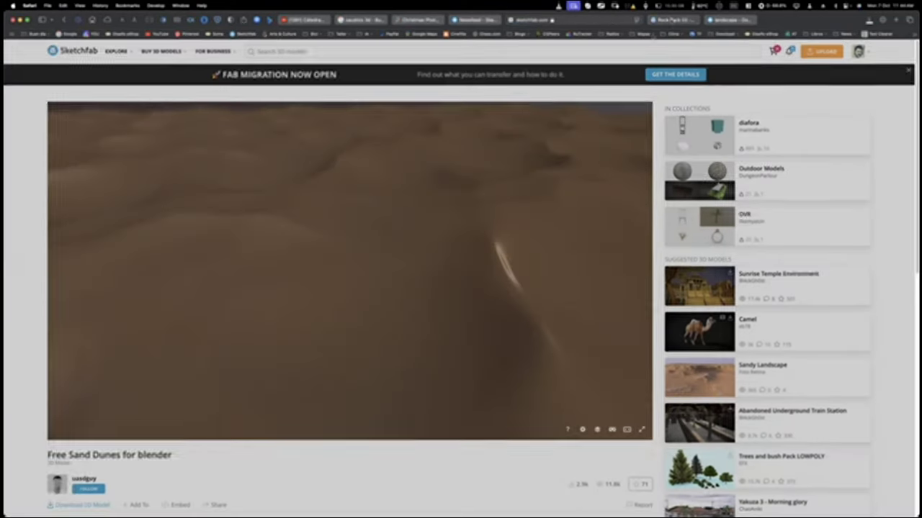
Download Sand Rock Pack 03 in fbx format.
left_click(670, 19)
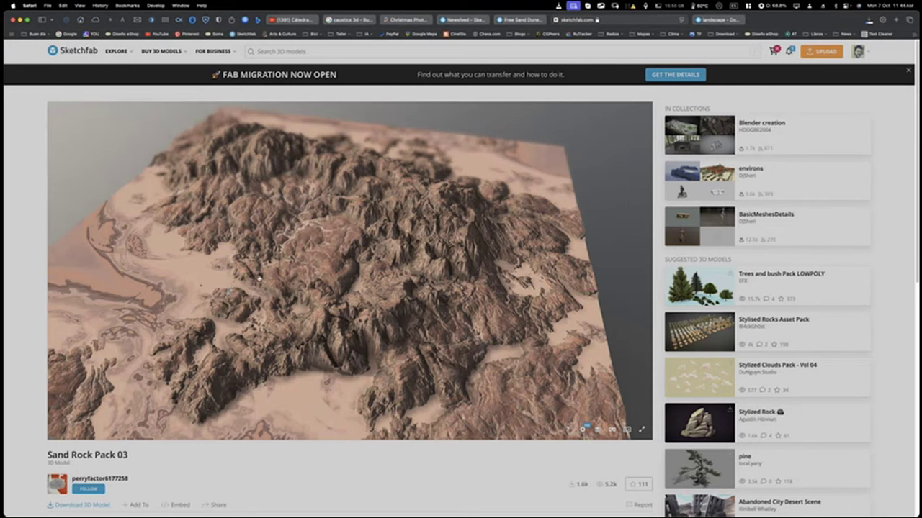
left_click_drag(259, 279, 130, 274)
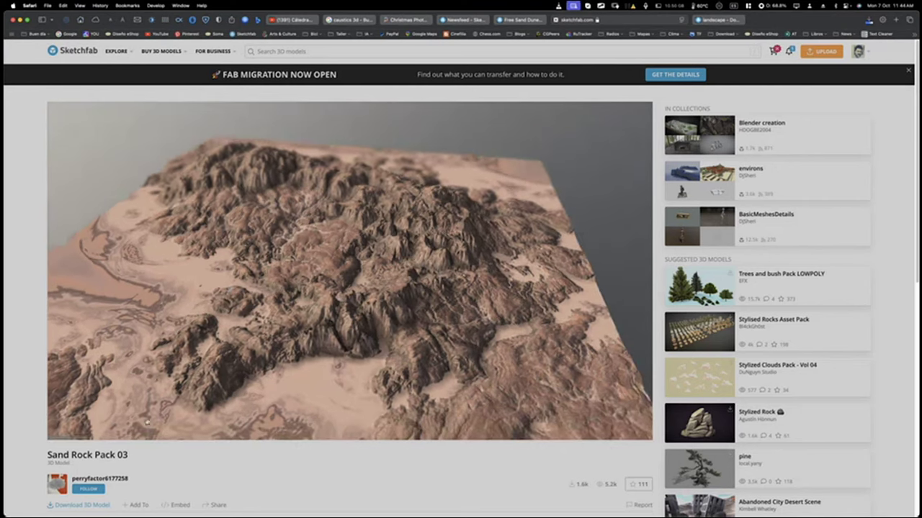
left_click(103, 507)
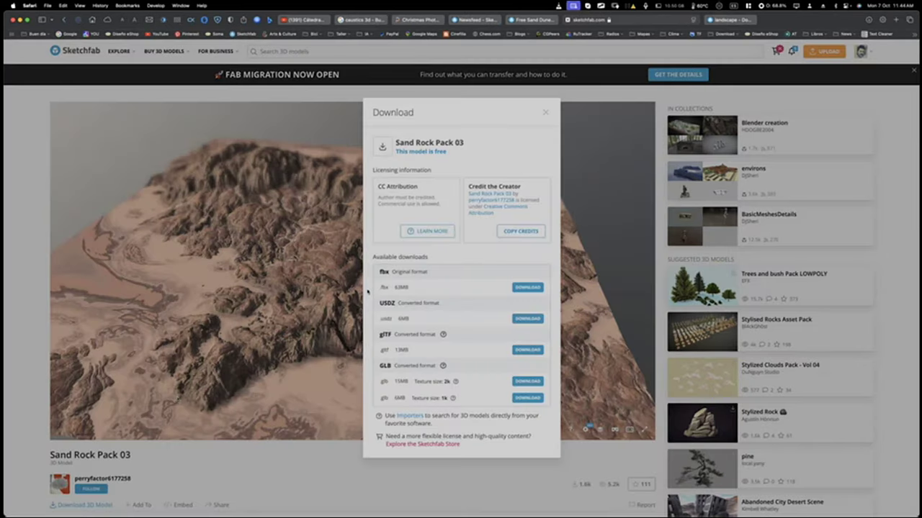
left_click(517, 289)
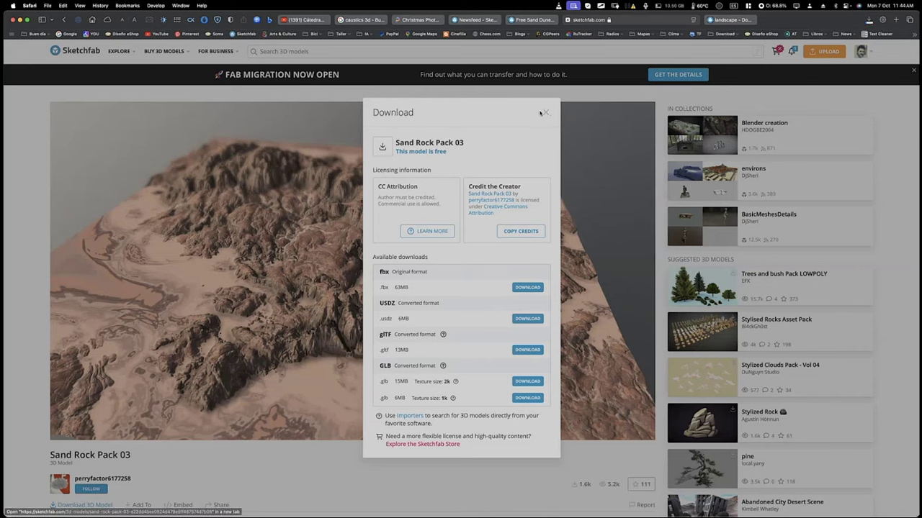
left_click(361, 227)
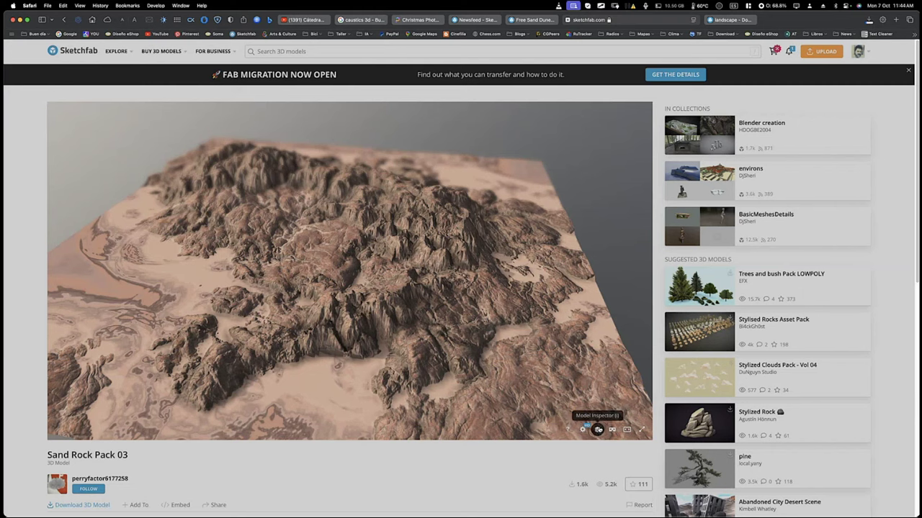
Inspect the terrain fullscreen in Model Inspector: wireframe, base colour, then final render.
left_click(597, 430)
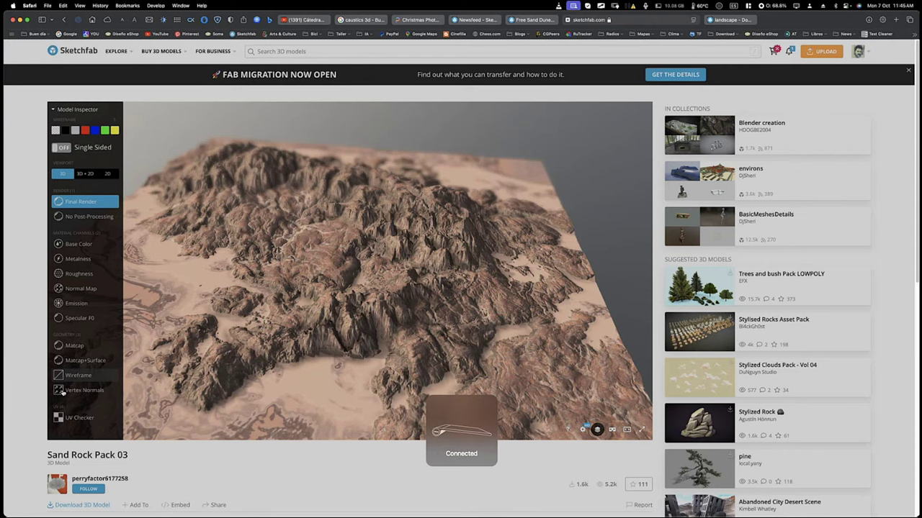
left_click(76, 375)
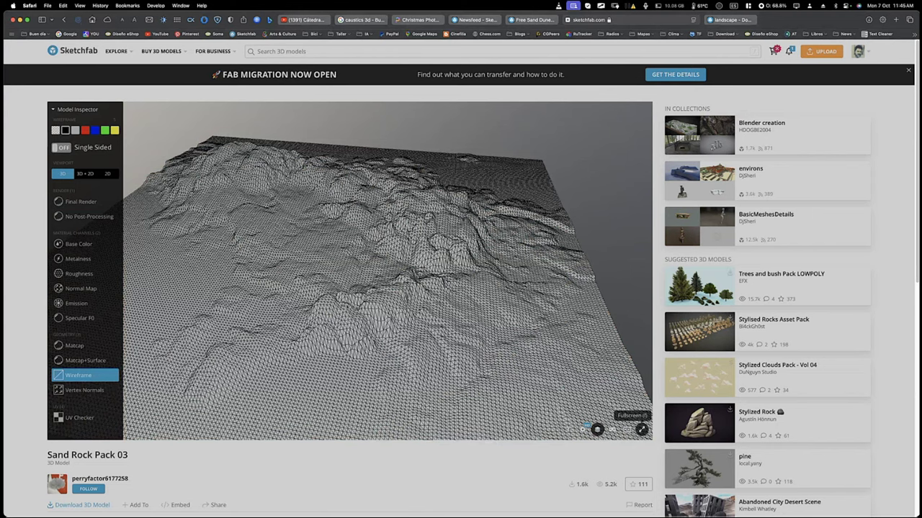
left_click(641, 430)
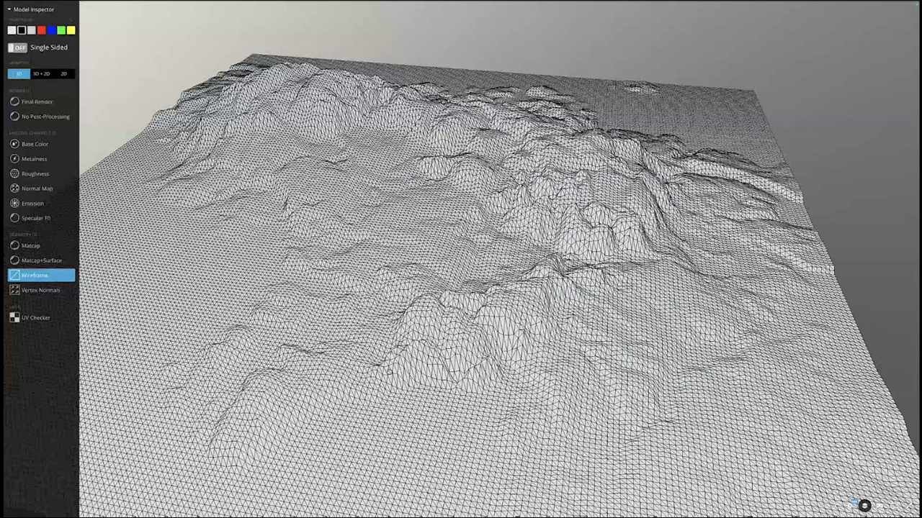
left_click_drag(388, 371, 406, 359)
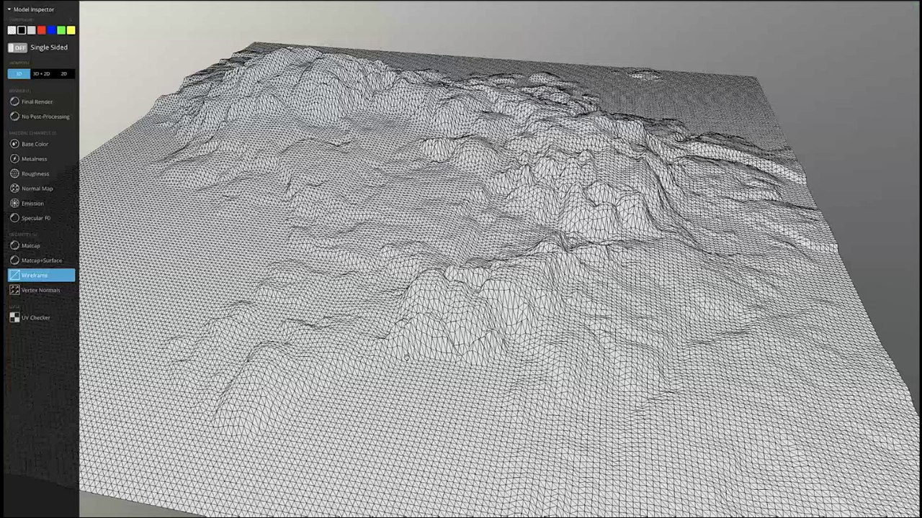
scroll(440, 383, "down", 10)
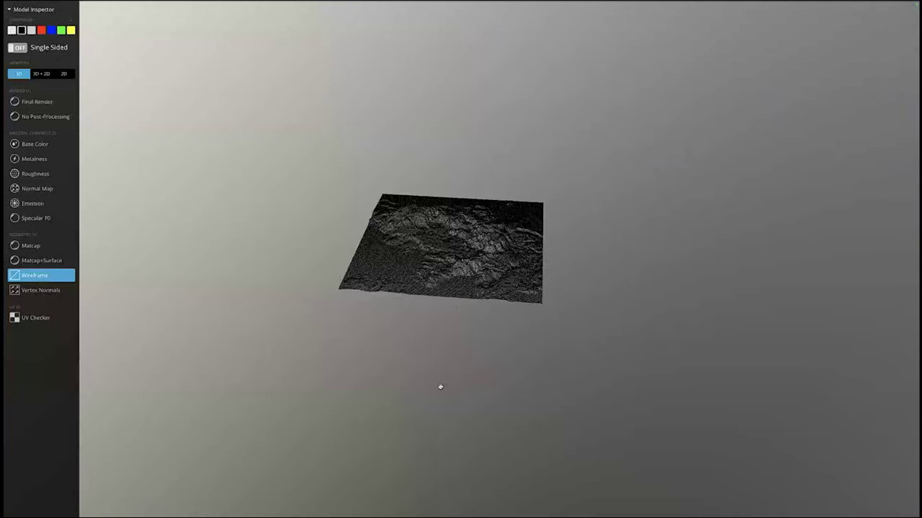
left_click_drag(439, 383, 439, 374)
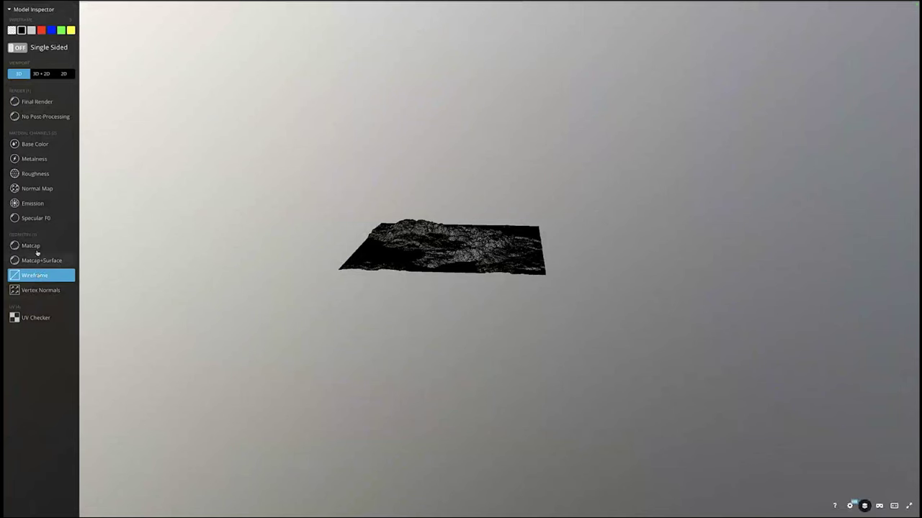
left_click(35, 146)
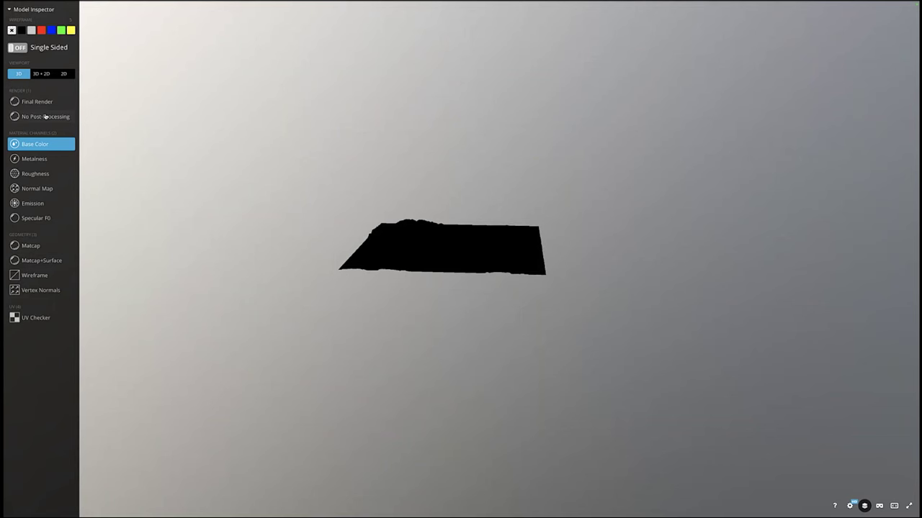
key("1")
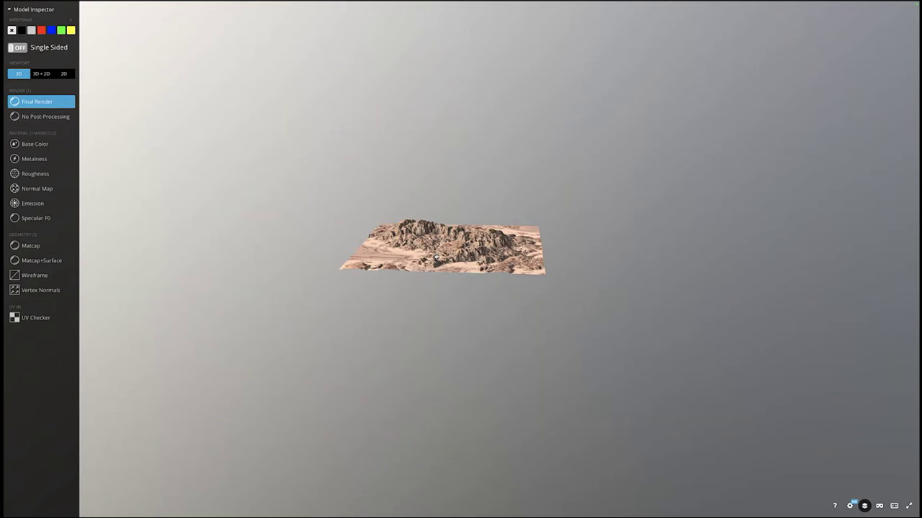
Zoom into the Sand Rock Pack 03 terrain, show it as wireframe, and exit fullscreen.
left_click_drag(435, 257, 435, 257)
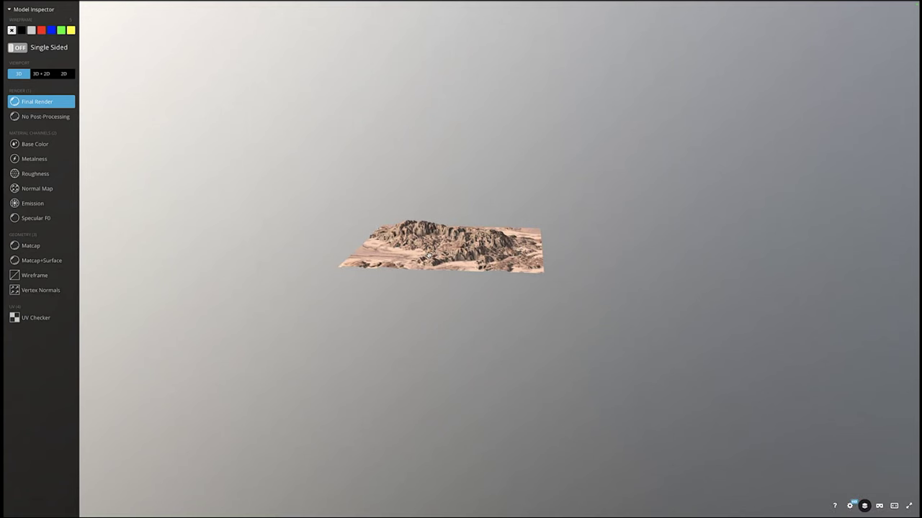
scroll(427, 255, "up", 5)
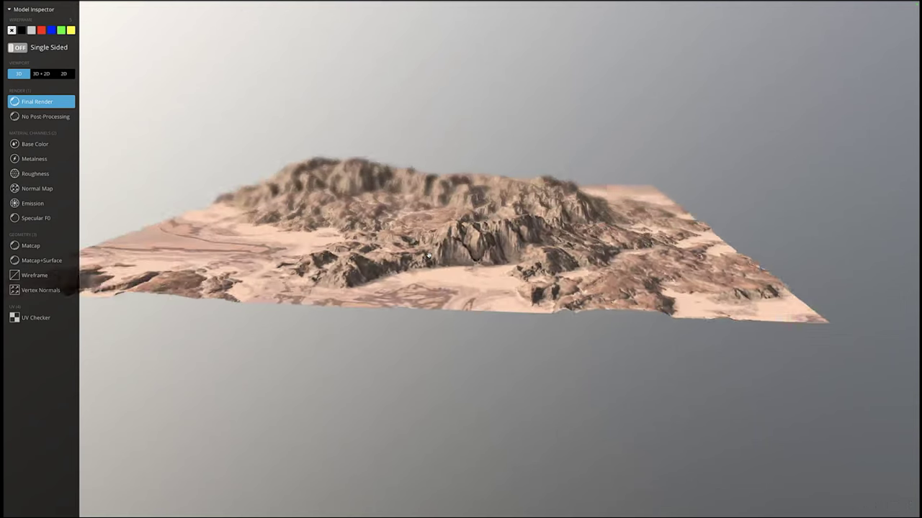
scroll(428, 254, "up", 2)
scroll(432, 266, "up", 5)
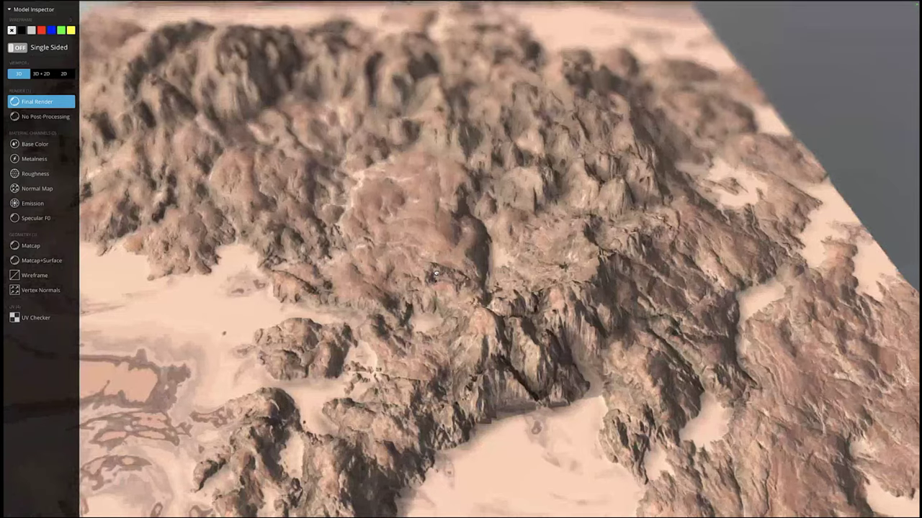
scroll(434, 274, "up", 3)
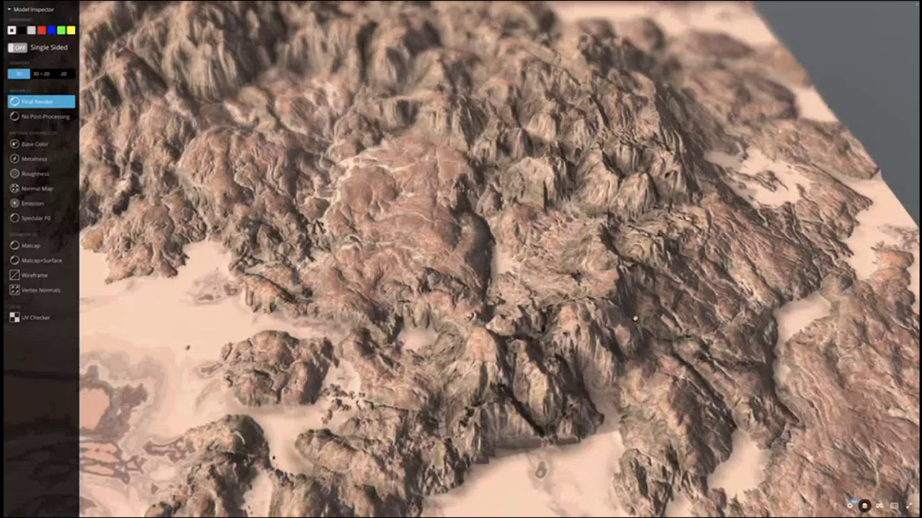
scroll(635, 318, "up", 4)
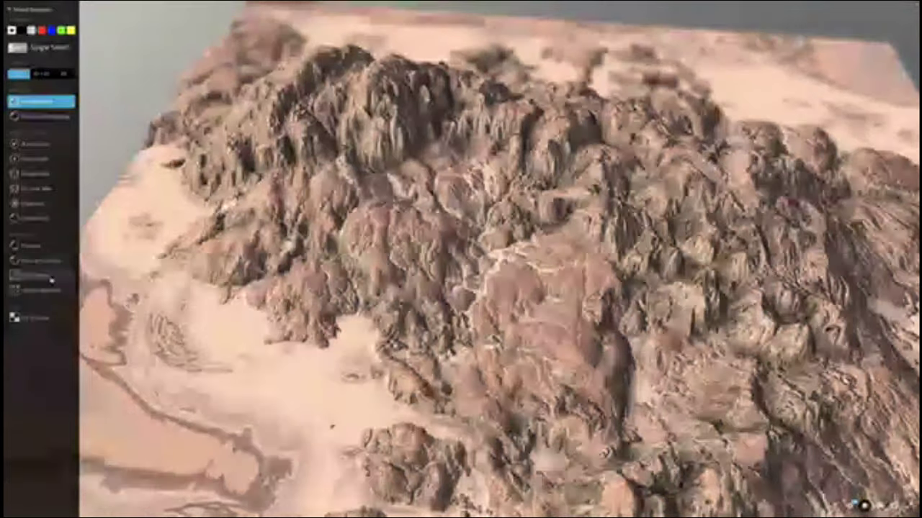
left_click(41, 275)
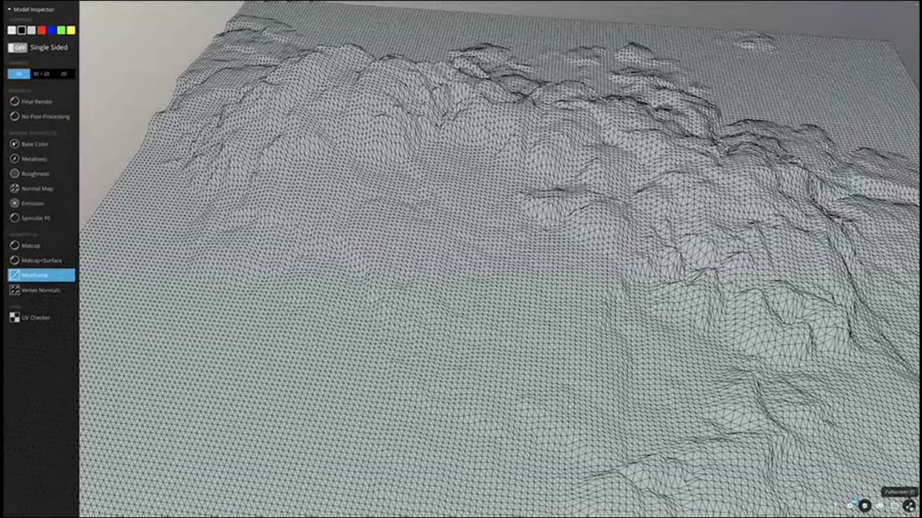
left_click(909, 506)
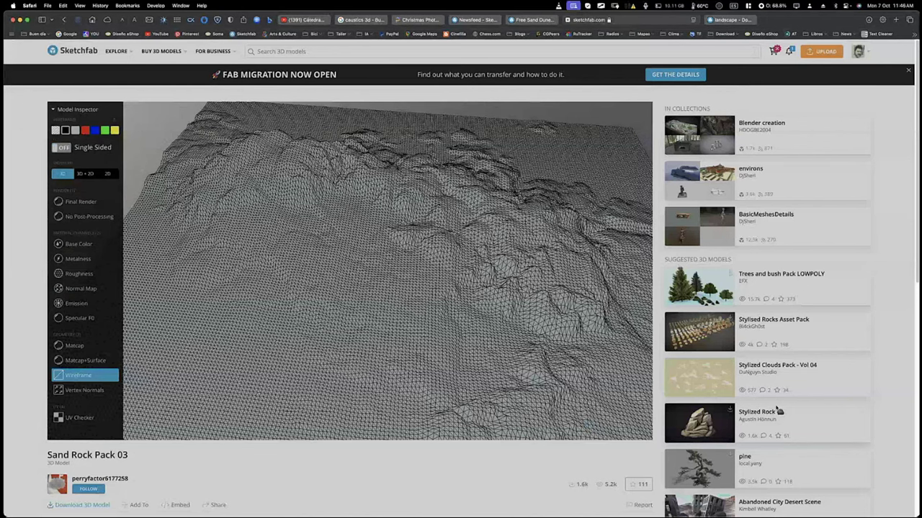
Restore the terrain's Final Render textured view and orbit closer to its rocky ridges.
left_click(80, 202)
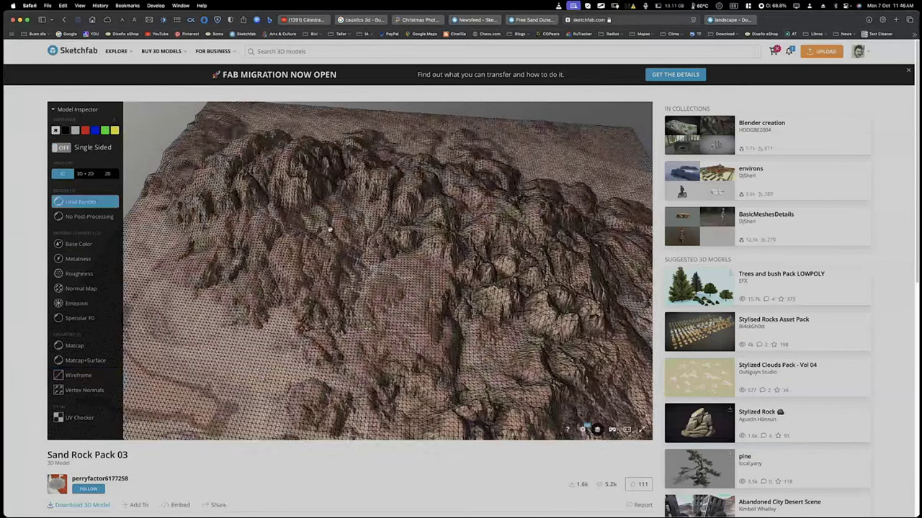
mouse_move(438, 287)
left_mouse_down()
mouse_move(404, 250)
mouse_move(361, 290)
mouse_move(299, 184)
left_mouse_up()
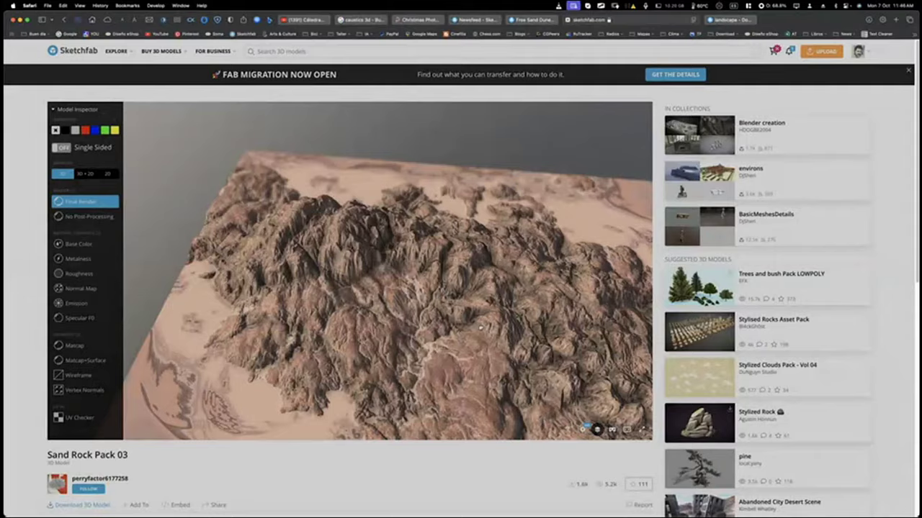
scroll(459, 335, "up", 3)
left_click_drag(460, 334, 450, 288)
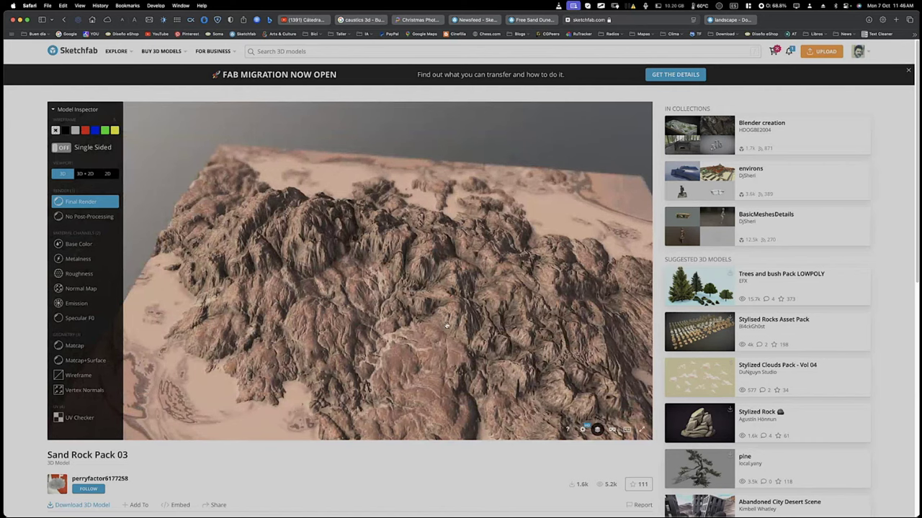
left_click_drag(457, 321, 459, 303)
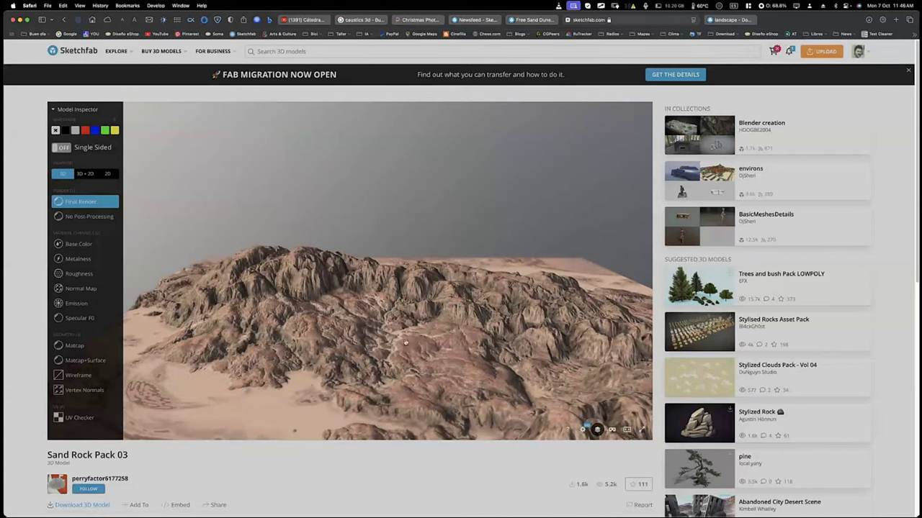
Inspect the terrain from a steep top-down view, then move to the Sand landscape model page.
scroll(459, 304, "up", 5)
scroll(381, 286, "down", 10)
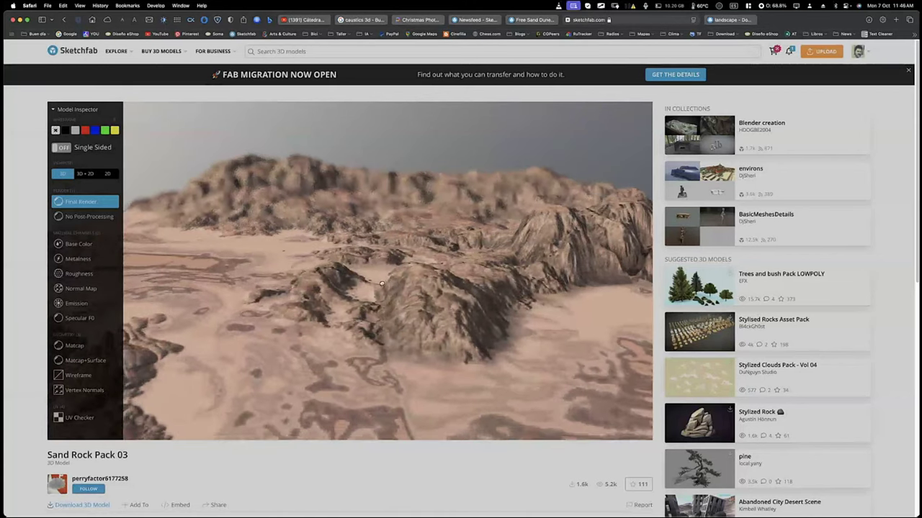
scroll(382, 285, "down", 5)
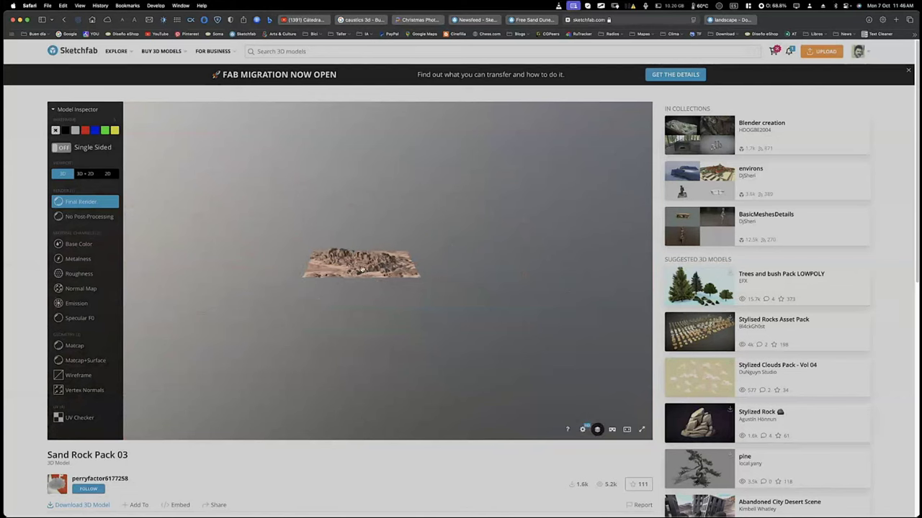
scroll(362, 269, "down", 3)
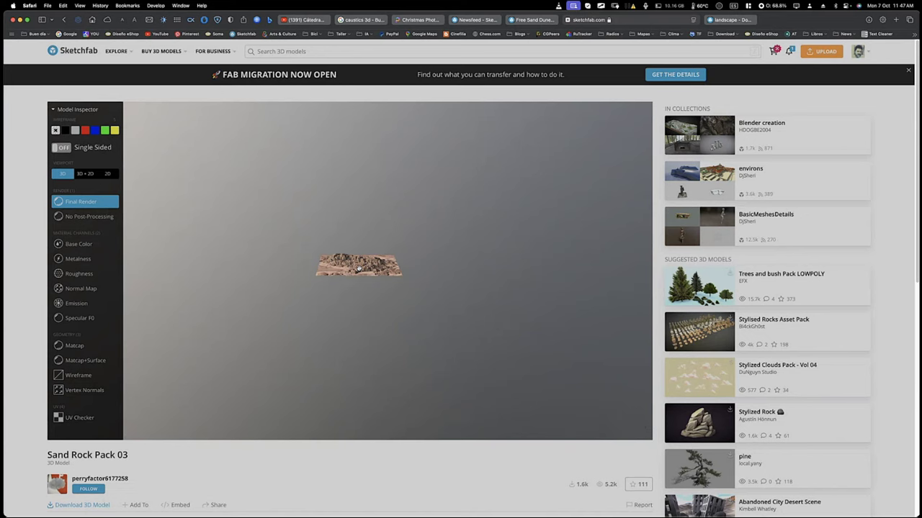
scroll(358, 268, "up", 5)
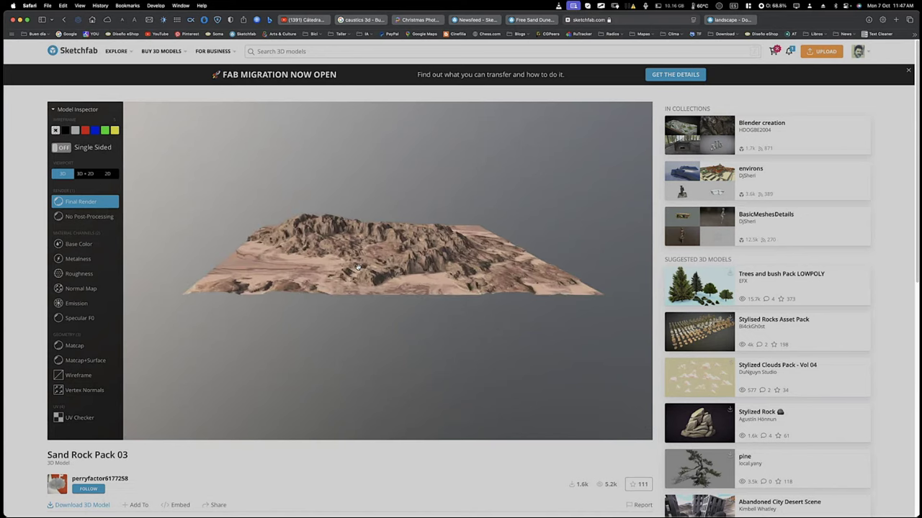
left_click_drag(358, 267, 404, 269)
scroll(407, 274, "up", 5)
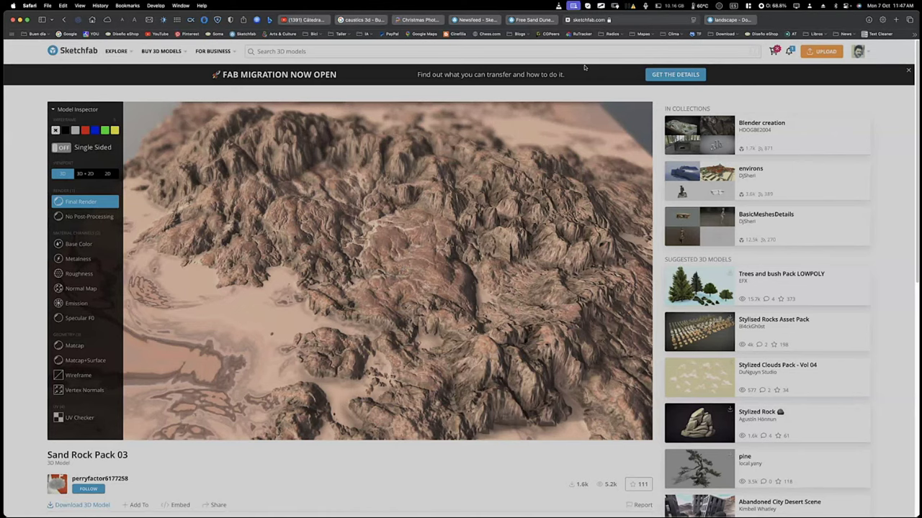
key("ctrl+Tab")
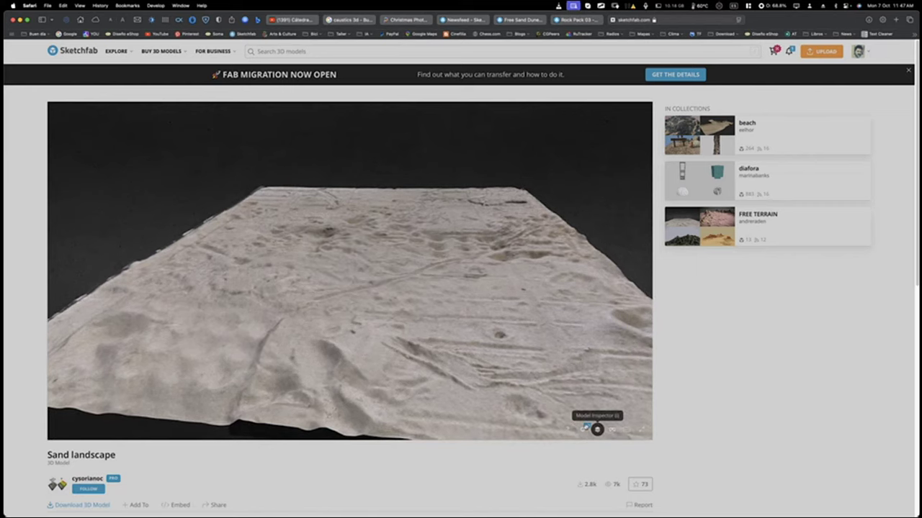
Show the Sand landscape model as a wireframe and orbit around its mesh.
left_click(597, 429)
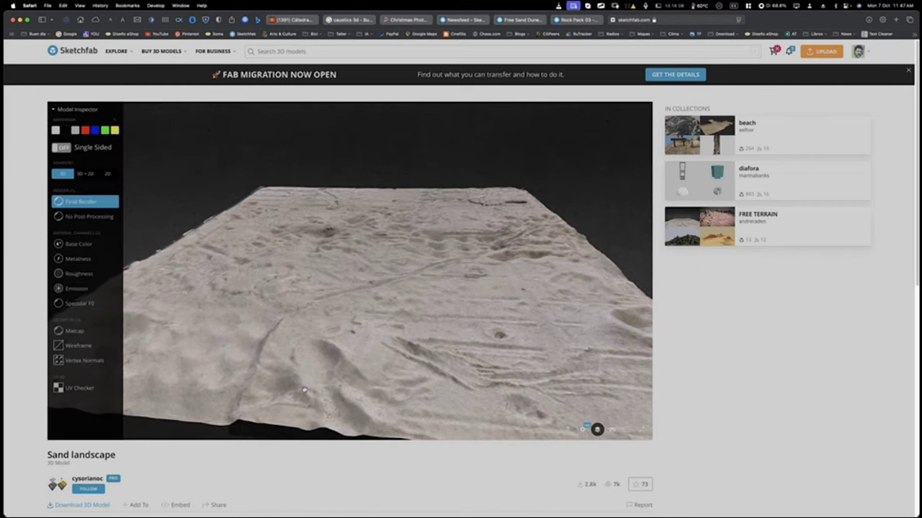
left_click(64, 346)
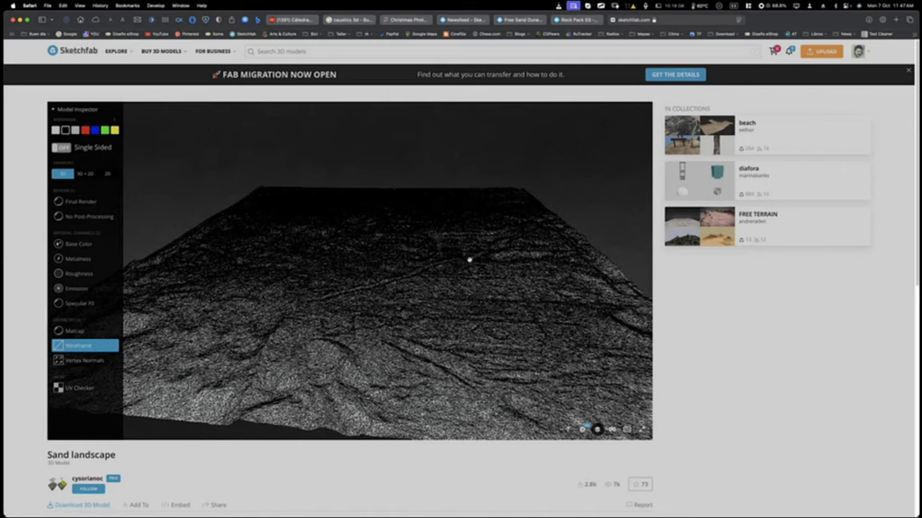
left_click_drag(469, 261, 377, 269)
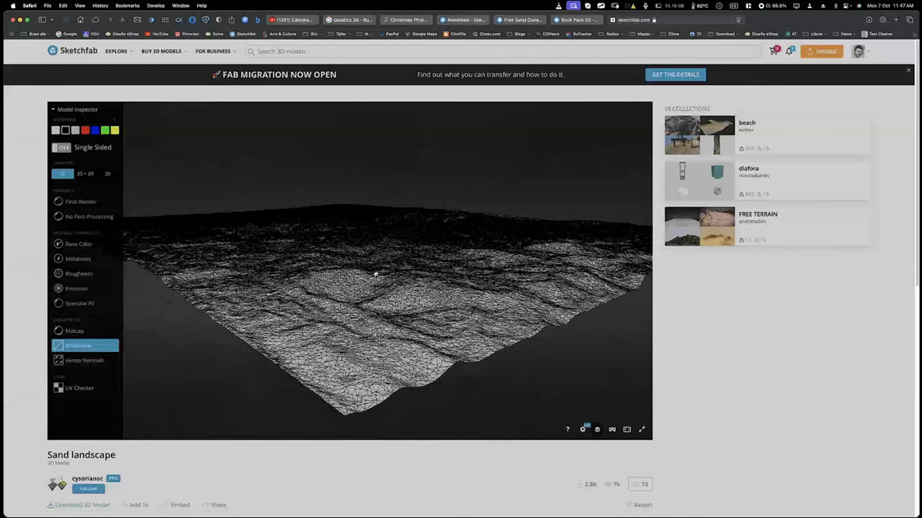
scroll(376, 271, "up", 3)
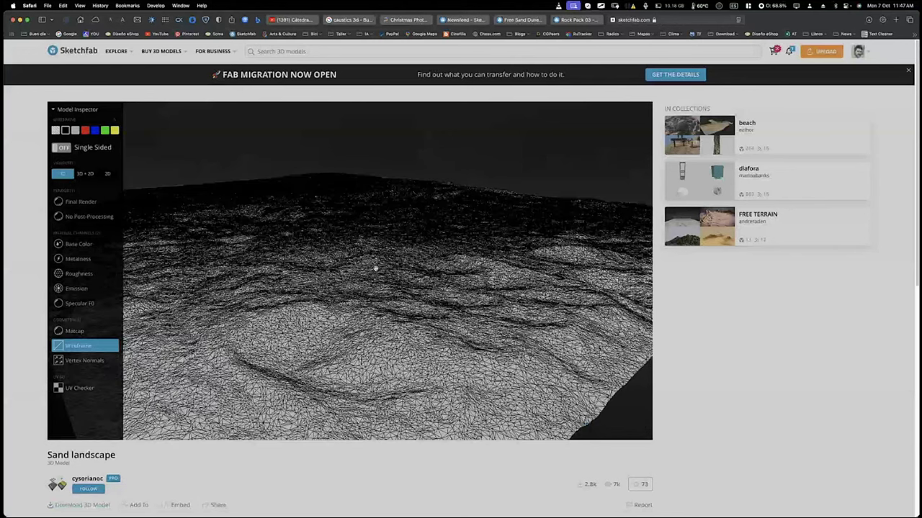
left_click_drag(375, 269, 332, 278)
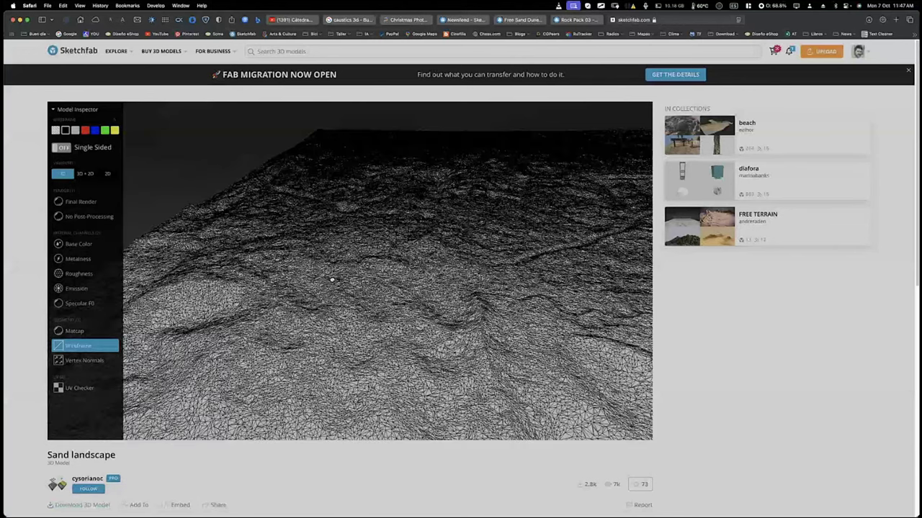
Download the Sand landscape model's original fbx file and return to Blender.
left_click(101, 504)
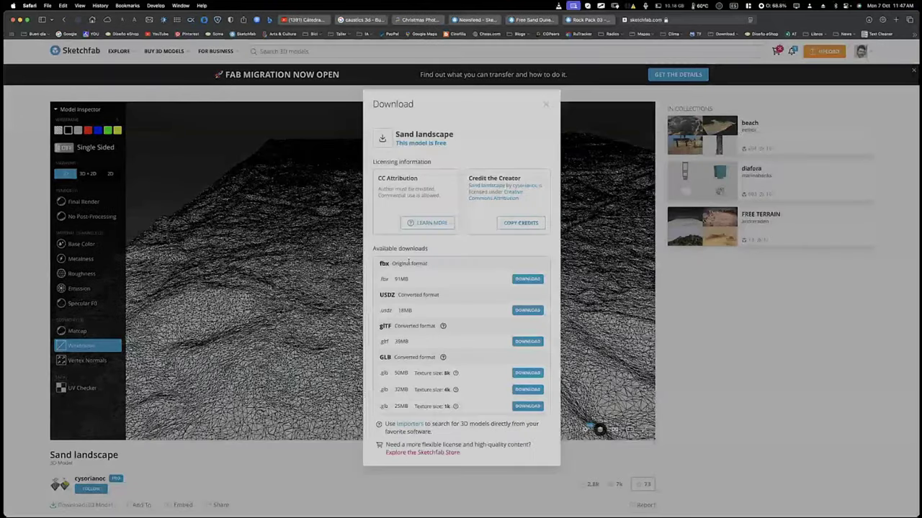
left_click(522, 279)
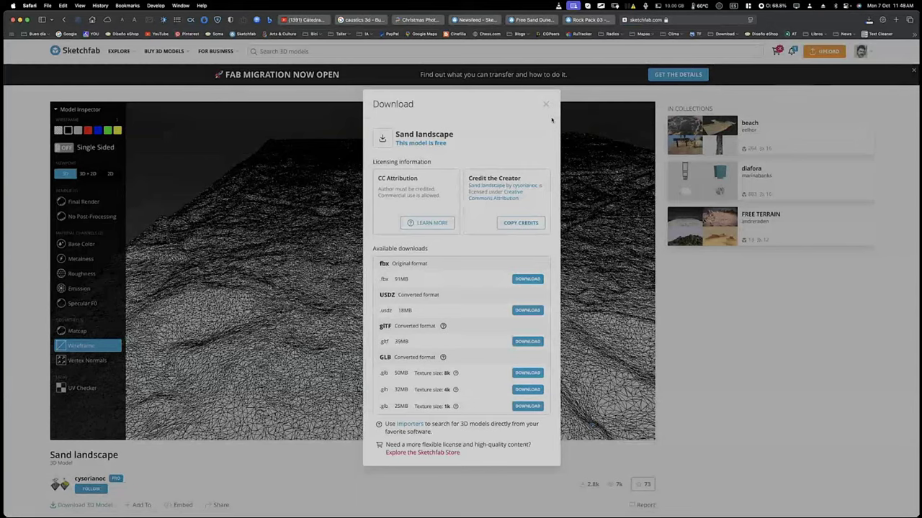
key("Escape")
key("super+Tab")
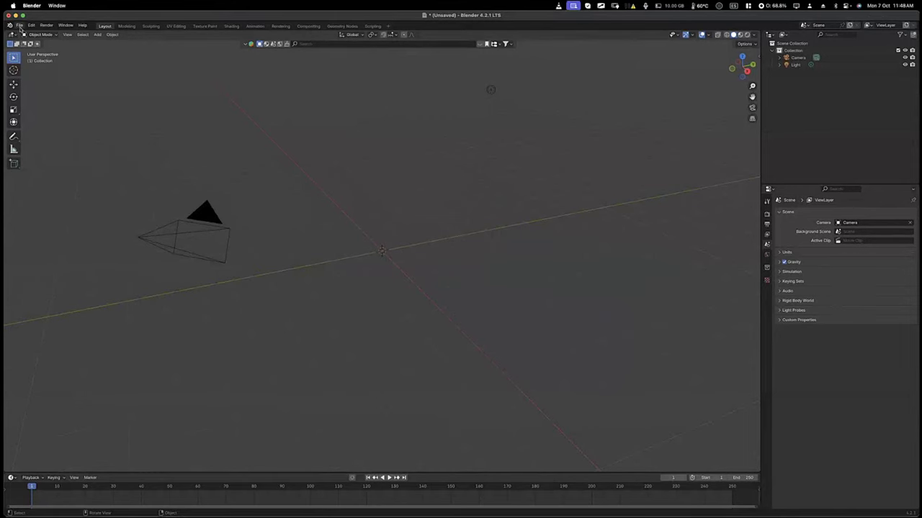
Place Finder beside Blender and extract the sand-dunes, sand-rock-pack-03 and free-sand-dunes-for-blender zips.
key("super+Tab")
left_click(367, 270)
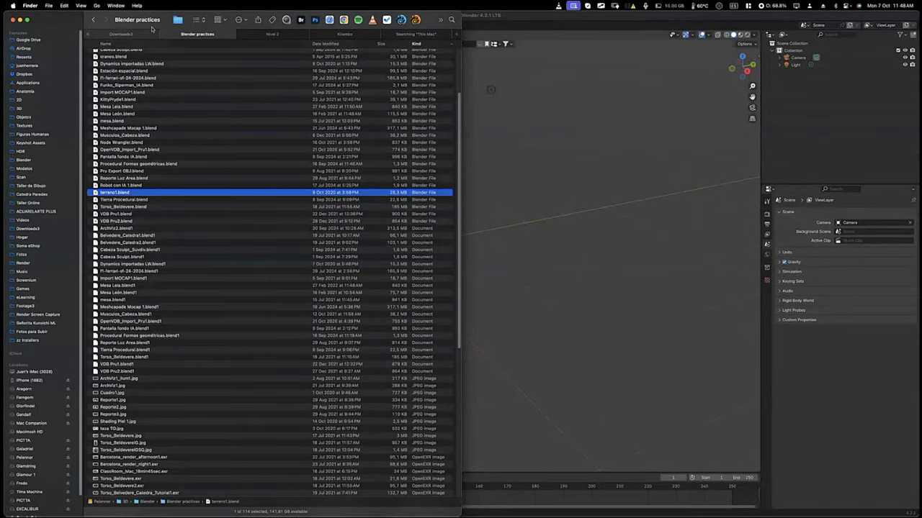
left_click(151, 32)
left_click_drag(151, 27, 532, 27)
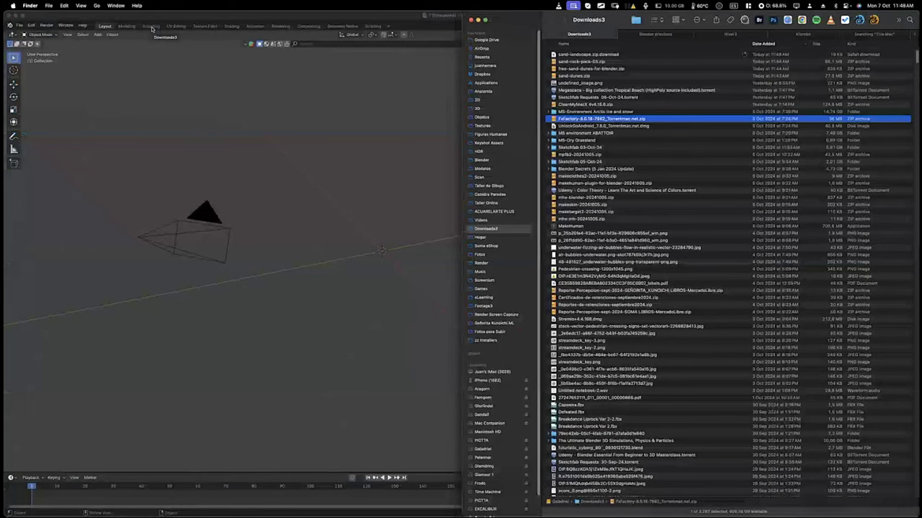
left_click(573, 76)
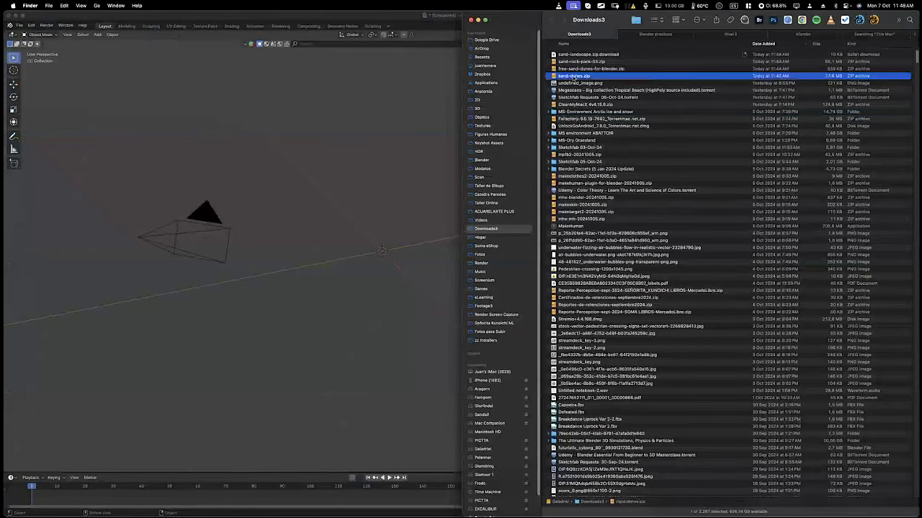
left_click(553, 62, "shift")
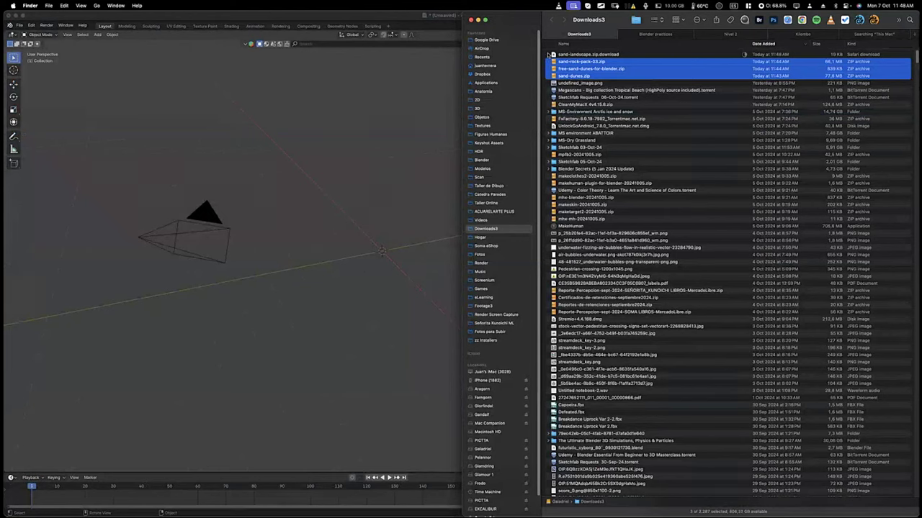
key("super+o")
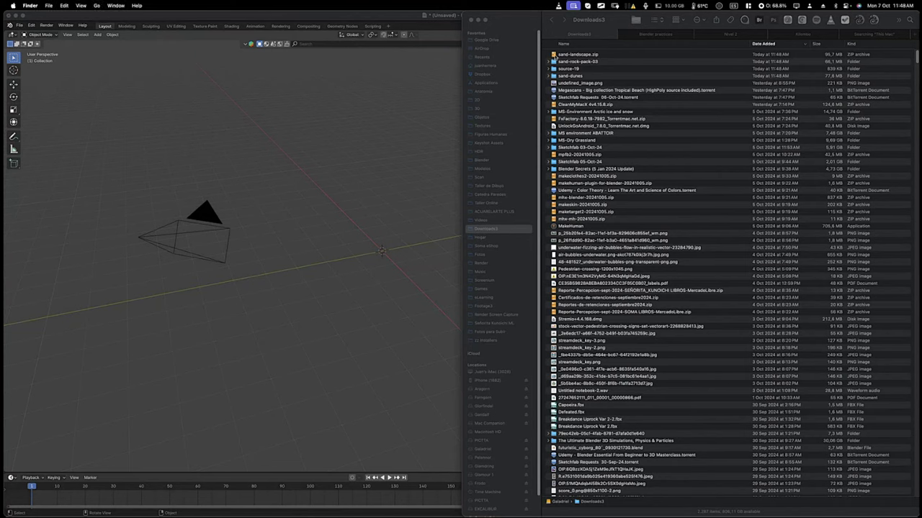
Unpack sand-landscape.zip and open its source/ADVANCED.fbx in FBX Review.
left_click(551, 56)
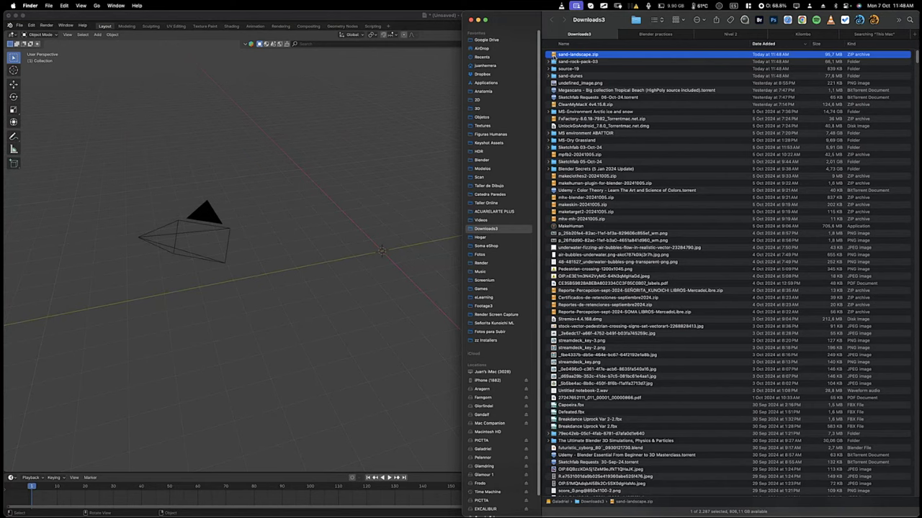
double_click(568, 55)
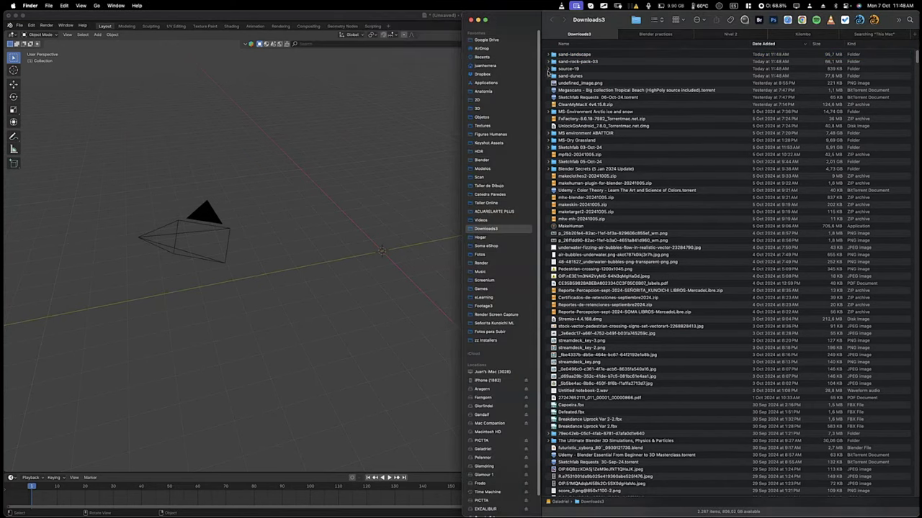
left_click(549, 55)
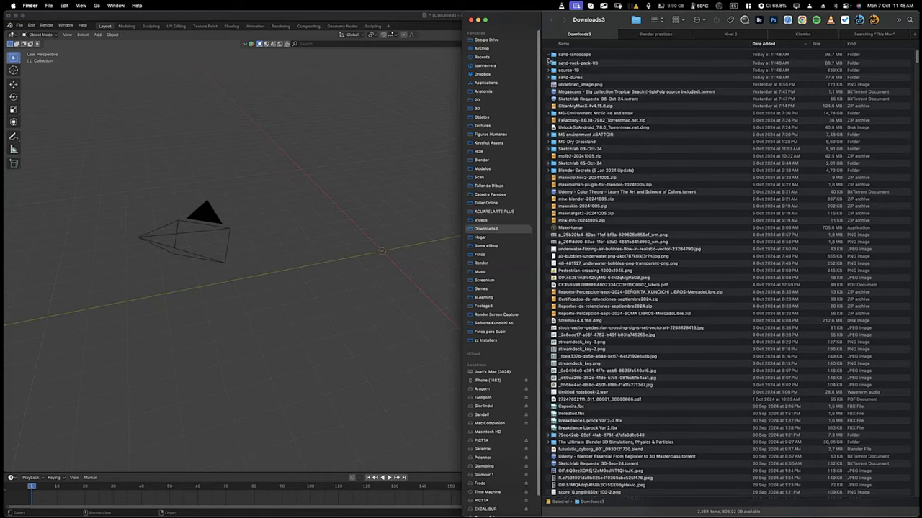
left_click(553, 62)
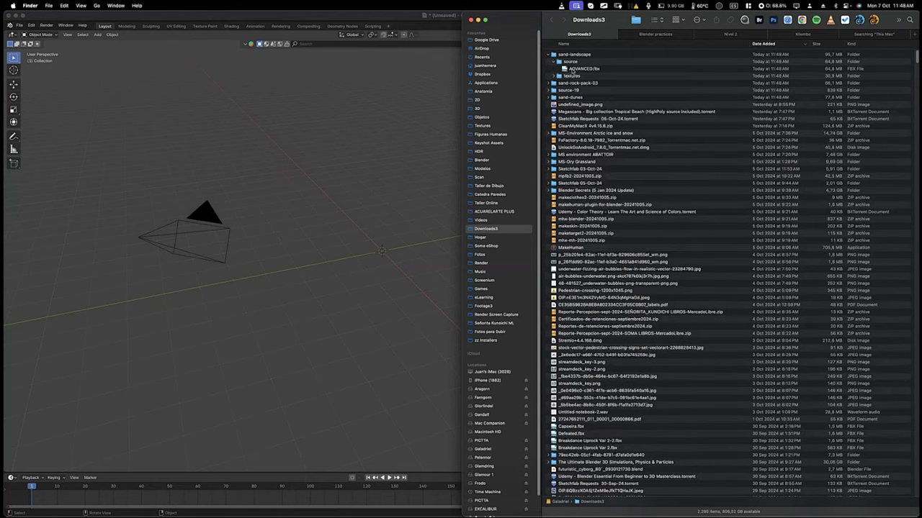
left_click(574, 69)
key("space")
key("space")
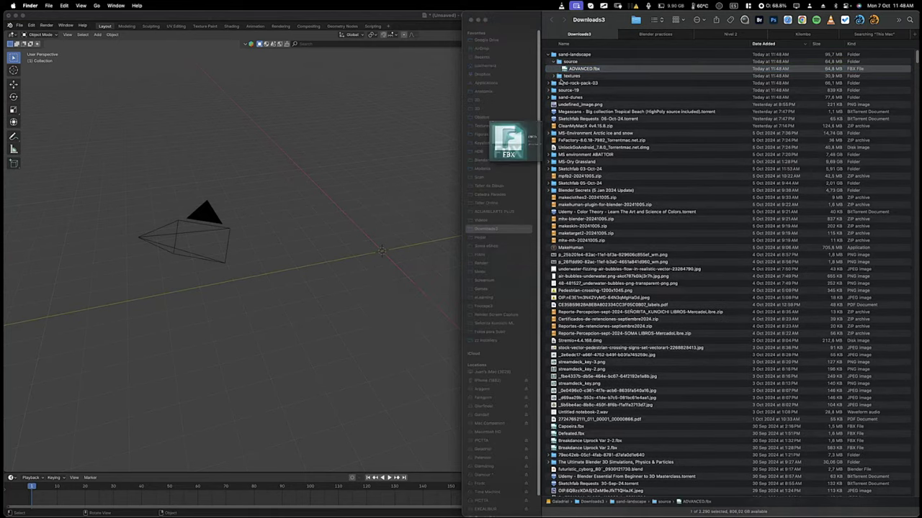
right_click(568, 70)
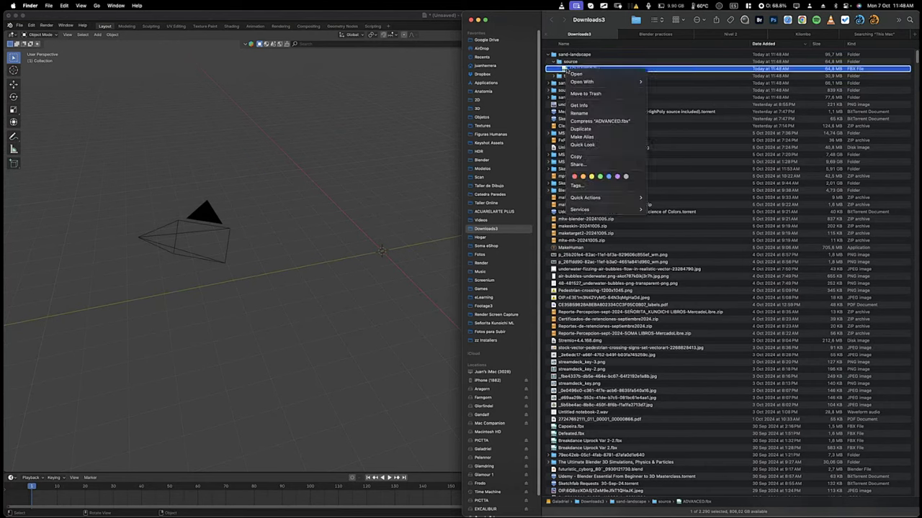
mouse_move(575, 82)
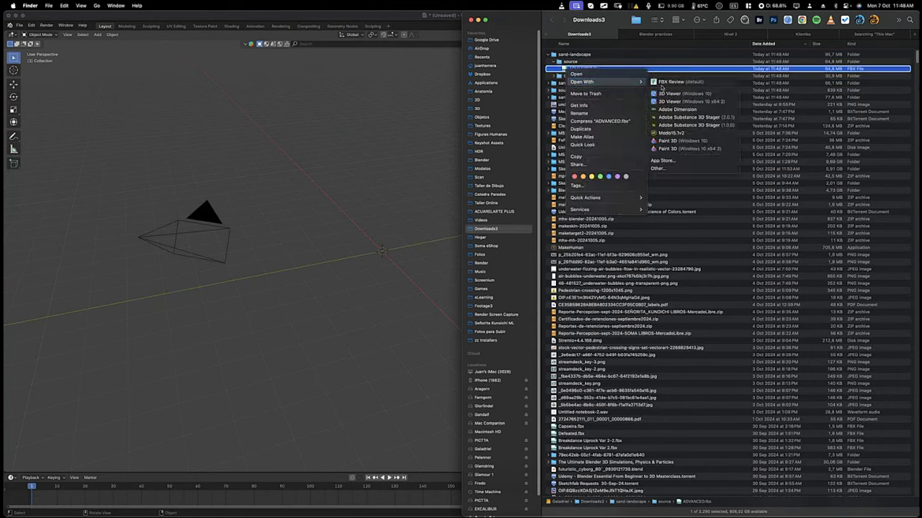
left_click(665, 83)
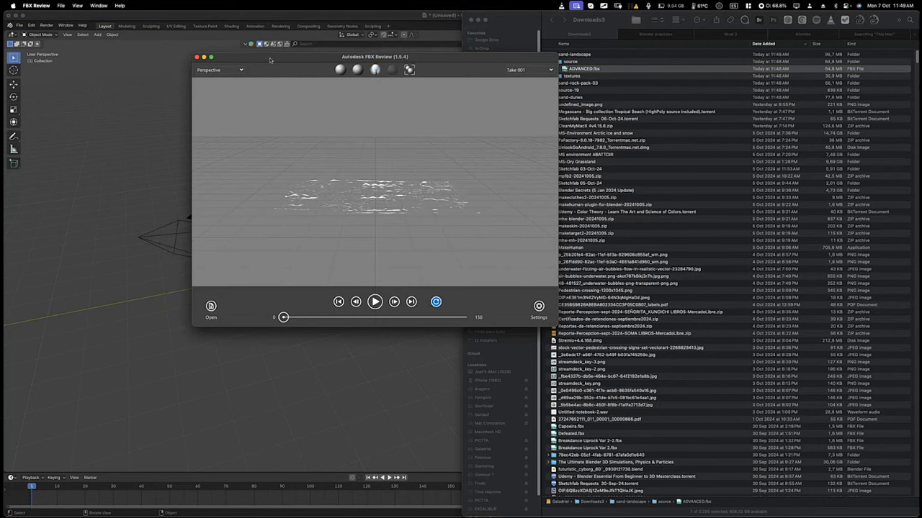
Check FBX Review's version and license information, then dismiss it.
left_click(36, 5)
left_click(40, 16)
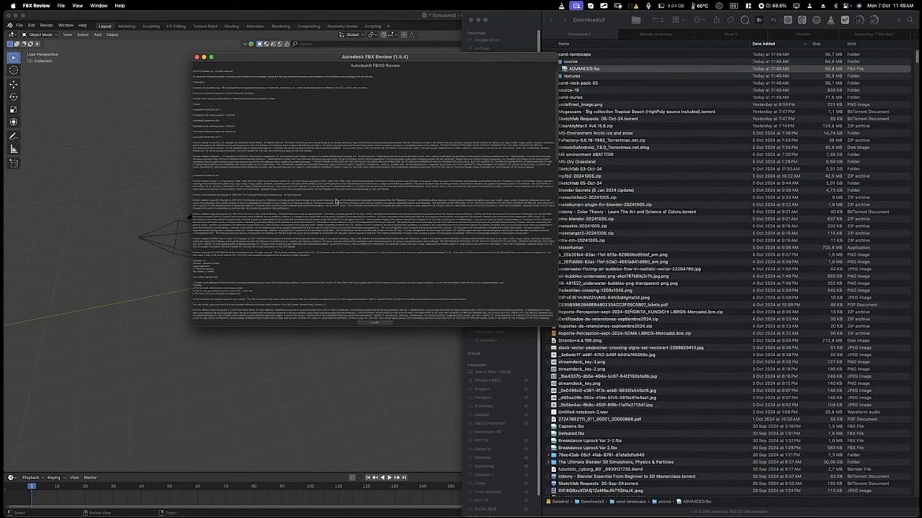
scroll(337, 200, "down", 10)
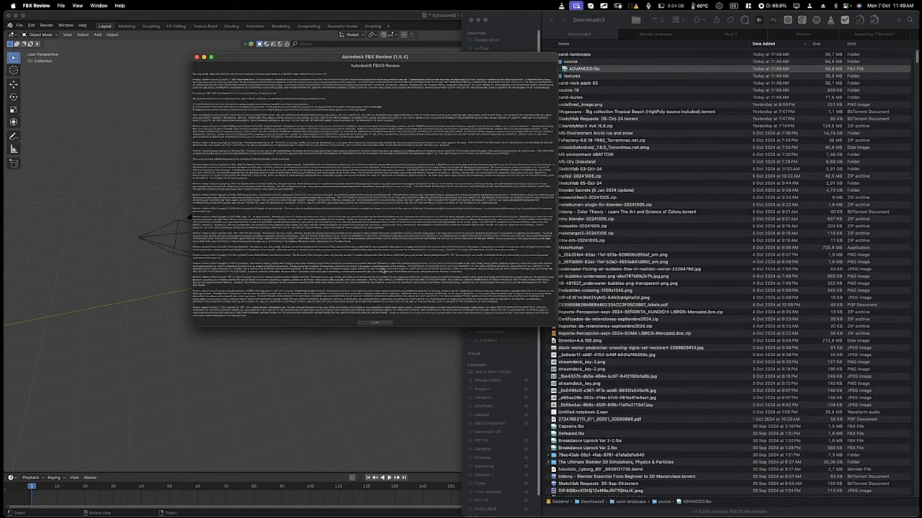
left_click(375, 321)
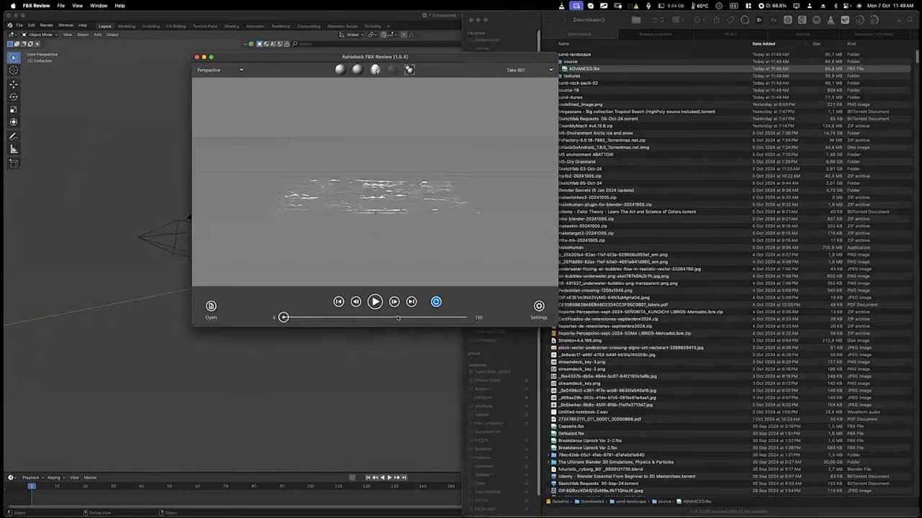
Tile FBX Review across the left half and orbit the terrain to a flatter view.
left_click_drag(260, 58, 2, 90)
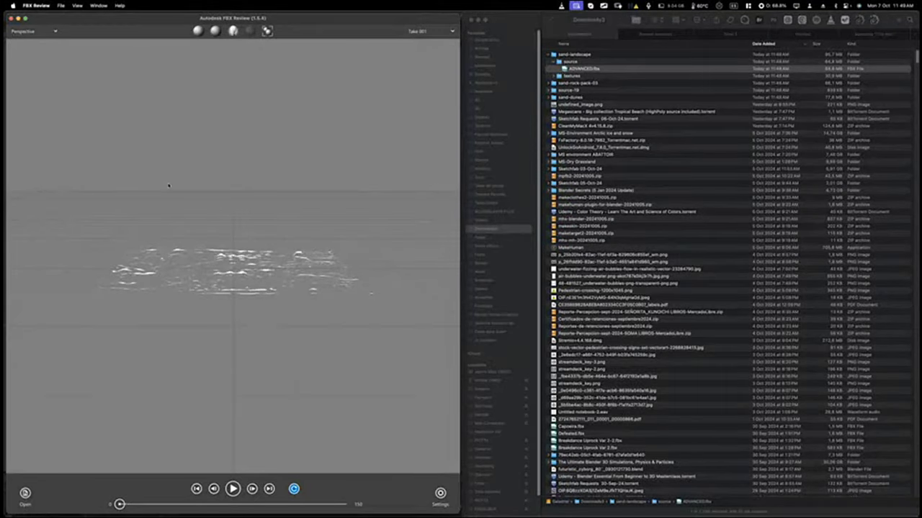
left_click_drag(201, 269, 272, 248)
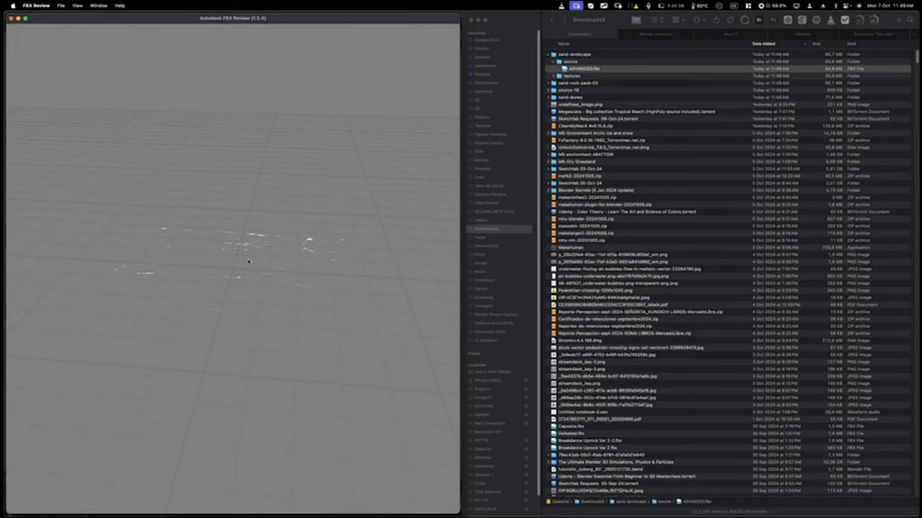
left_click_drag(249, 261, 252, 303)
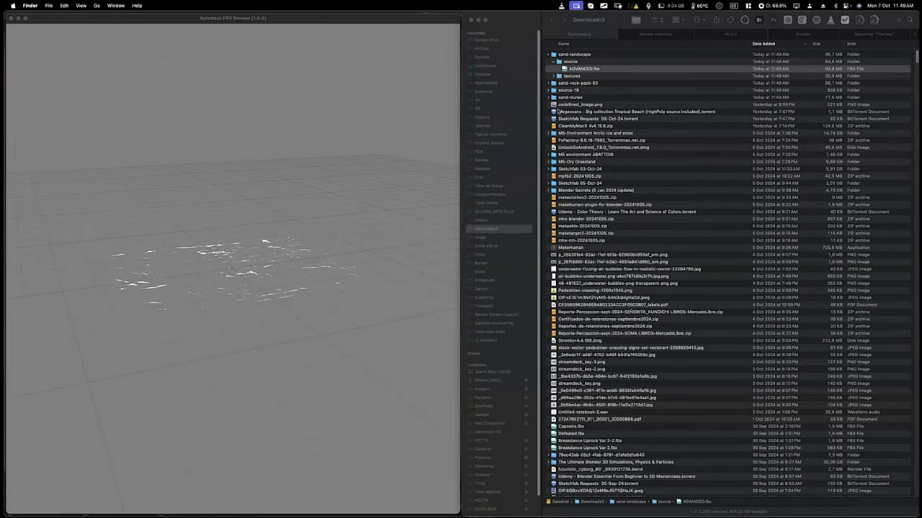
Reveal sand dune.fbx in sand-dunes/source and preview the MakeHuman item.
left_click(549, 97)
left_click(554, 112)
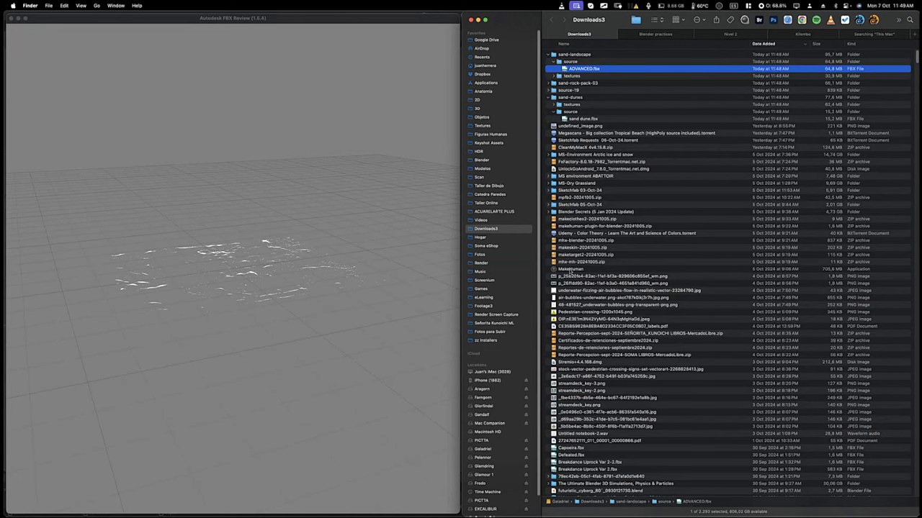
left_click(571, 271)
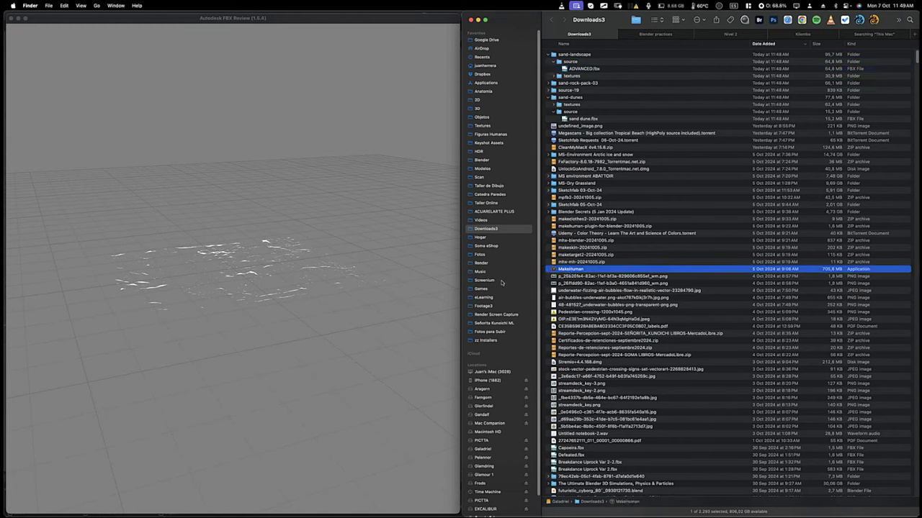
key("space")
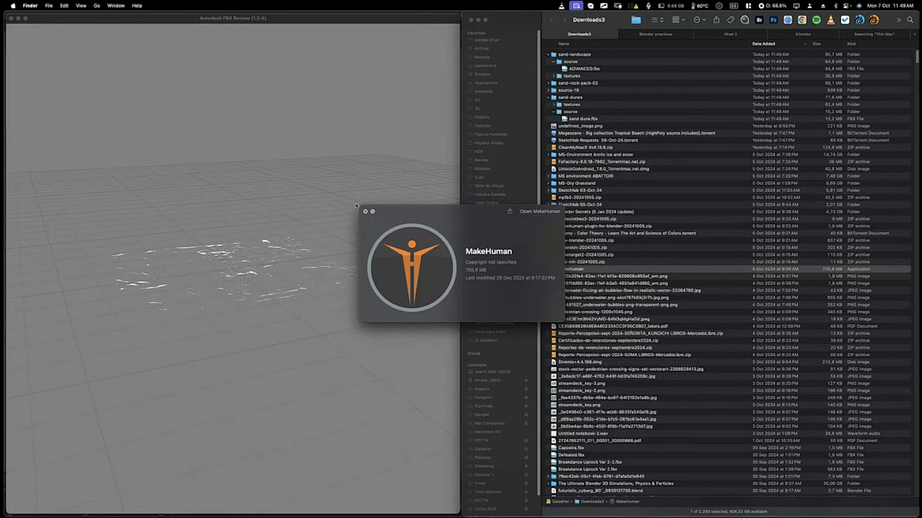
left_click(365, 211)
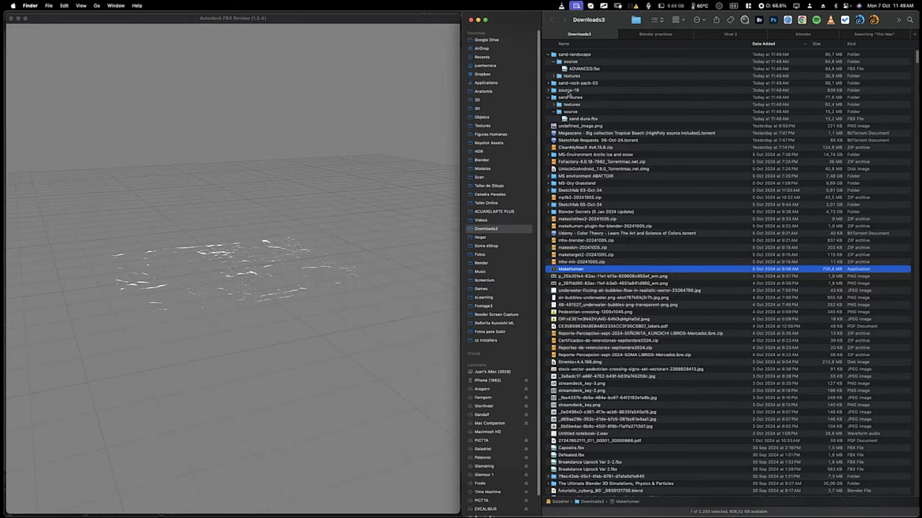
Expand sand-rock-pack-03/source and select Mesher.fbx.
left_click(551, 83)
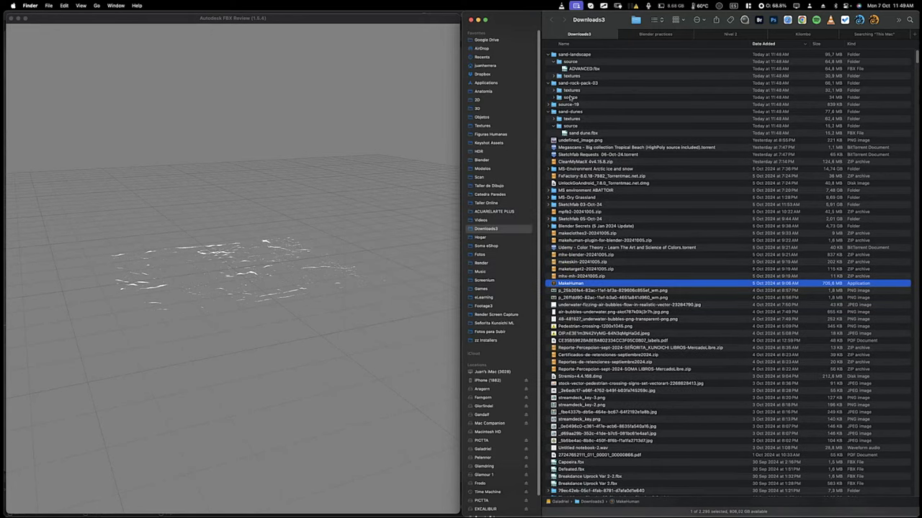
left_click(555, 98)
left_click(569, 104)
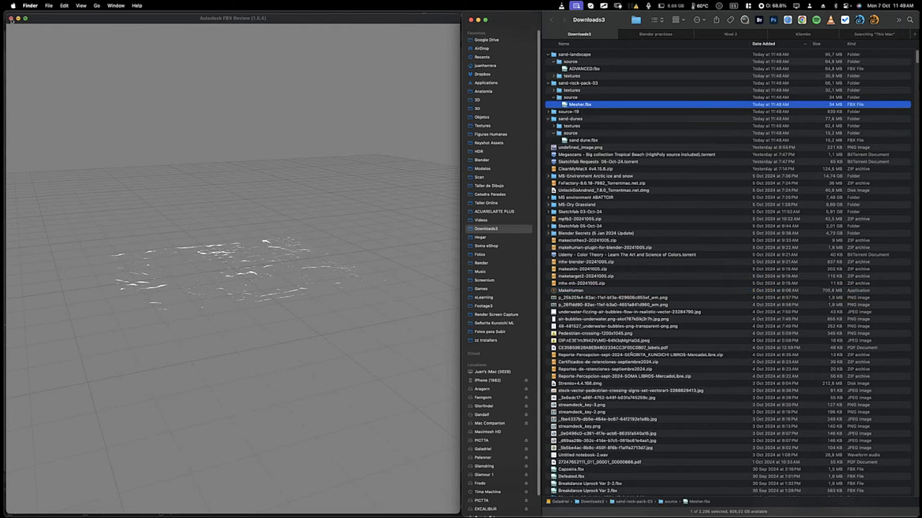
Close the ADVANCED.fbx viewer and open Mesher.fbx in FBX Review.
left_click(11, 18)
right_click(565, 105)
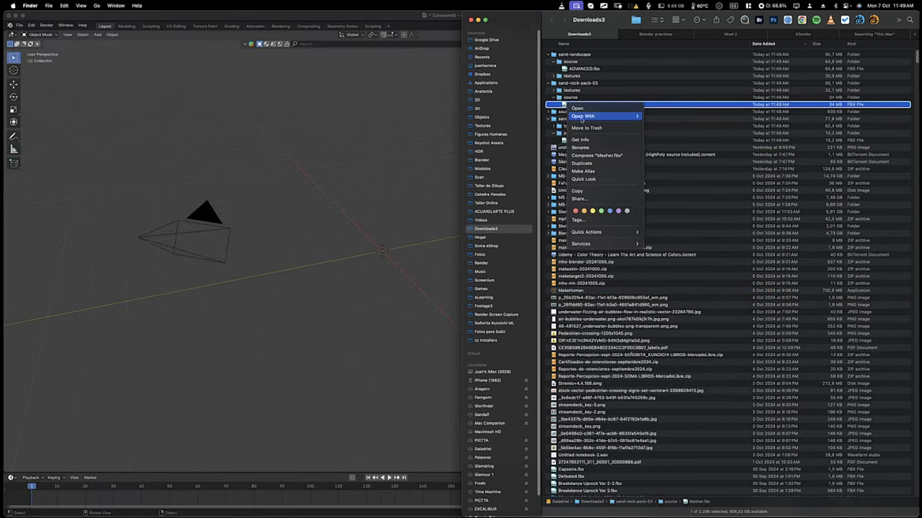
mouse_move(583, 116)
left_click(669, 118)
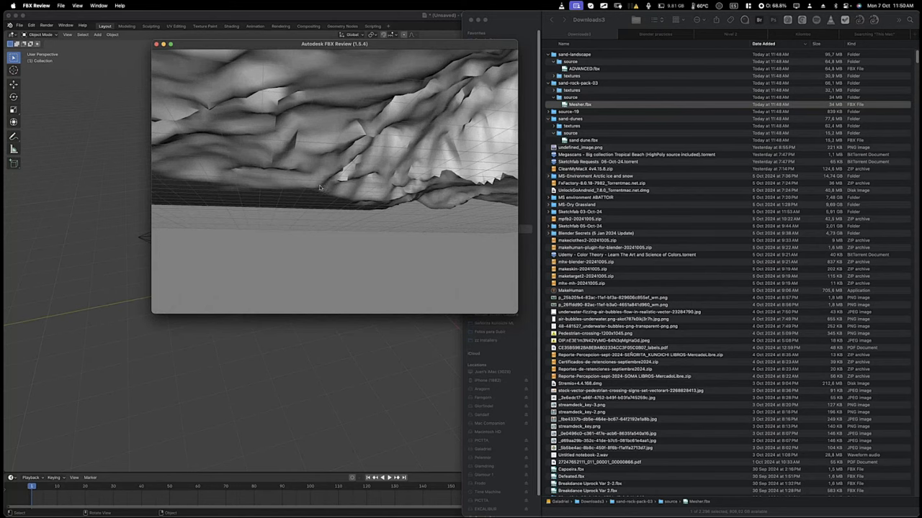
Zoom and orbit around the Mesher.fbx rocky mesh, then close the viewer.
scroll(324, 186, "down", 10)
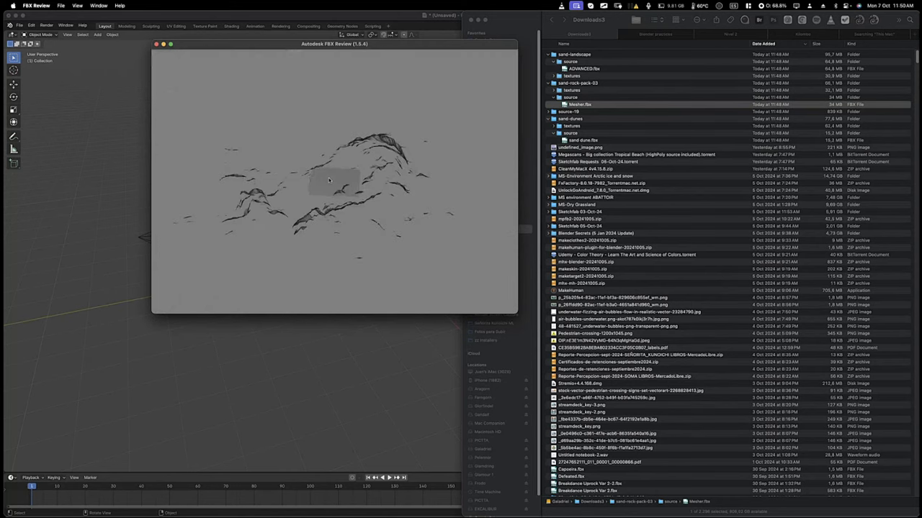
scroll(370, 190, "up", 5)
scroll(370, 191, "down", 4)
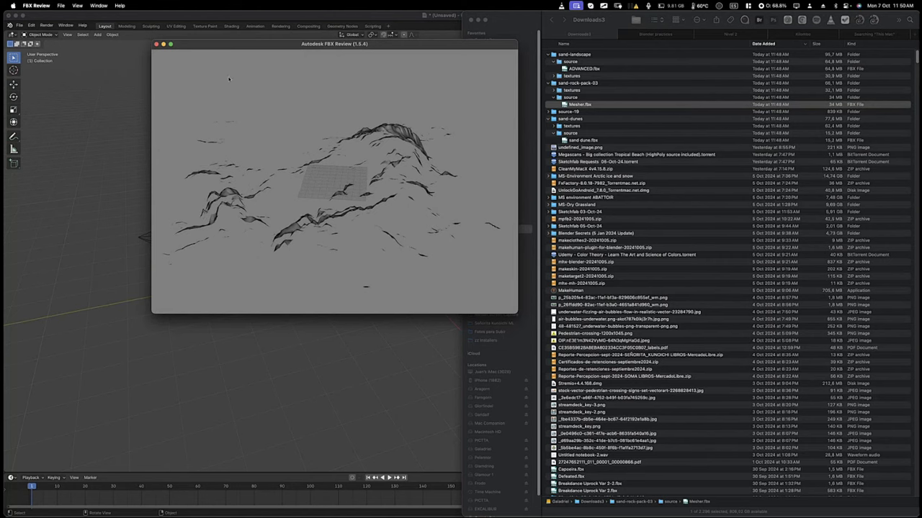
scroll(338, 199, "up", 8)
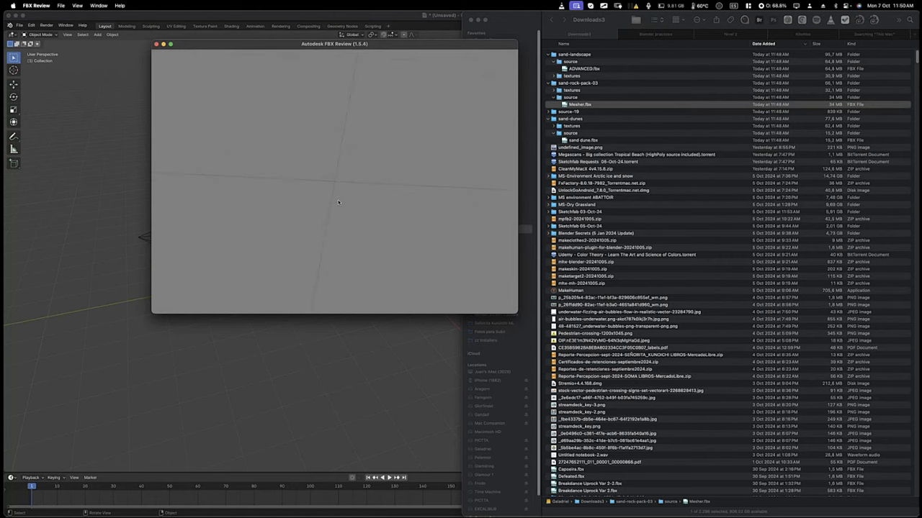
scroll(338, 200, "down", 6)
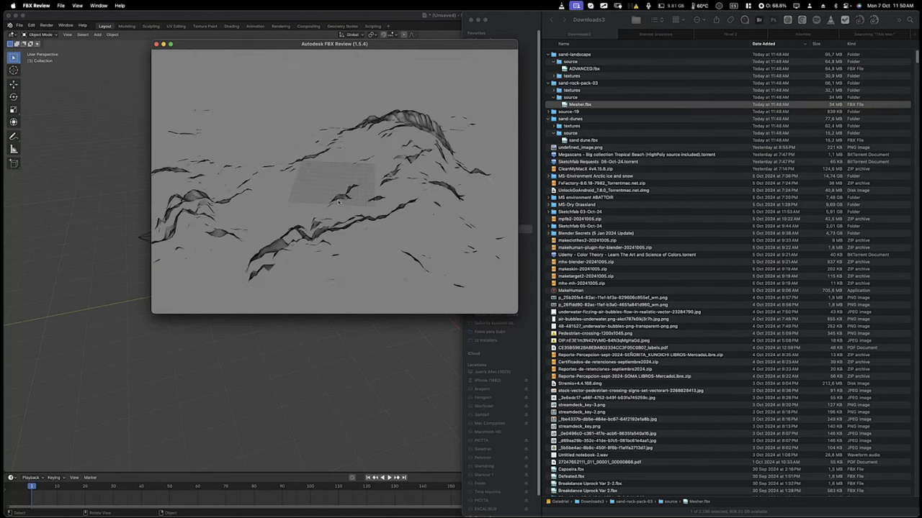
left_click_drag(393, 203, 358, 202)
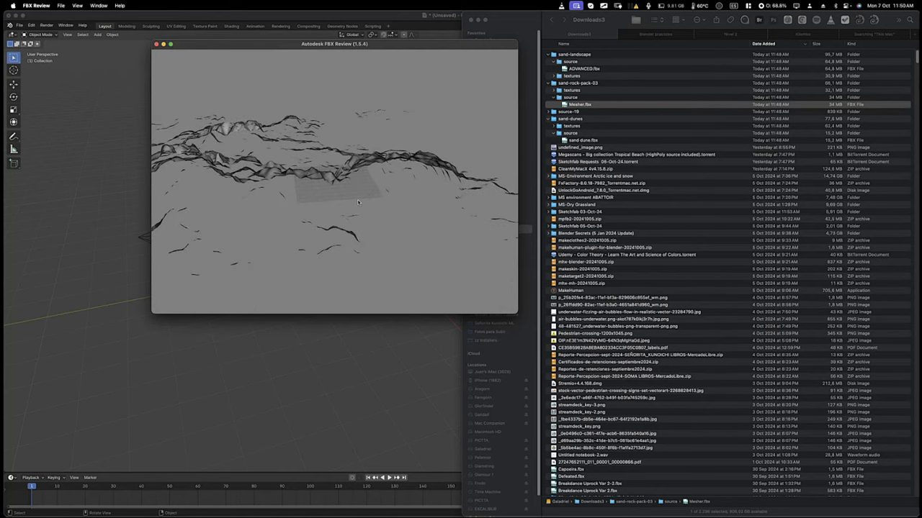
scroll(358, 203, "down", 5)
scroll(358, 202, "up", 5)
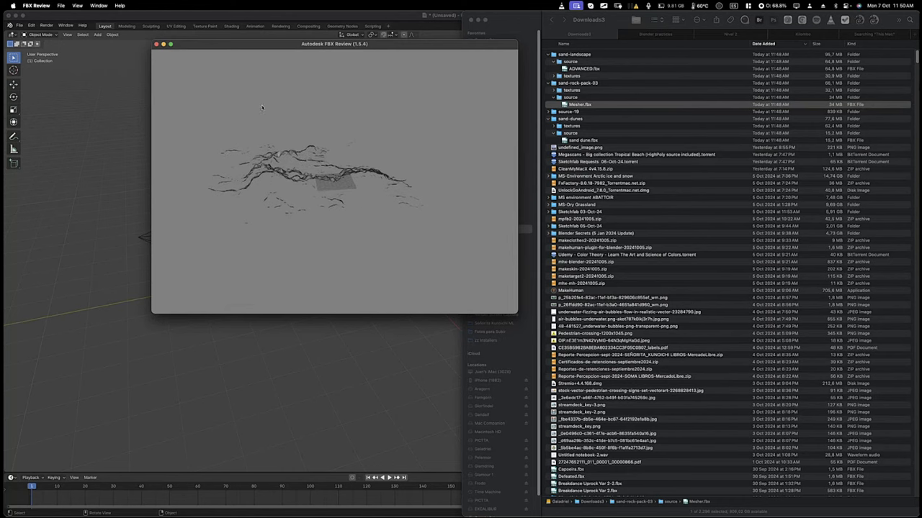
left_click(156, 45)
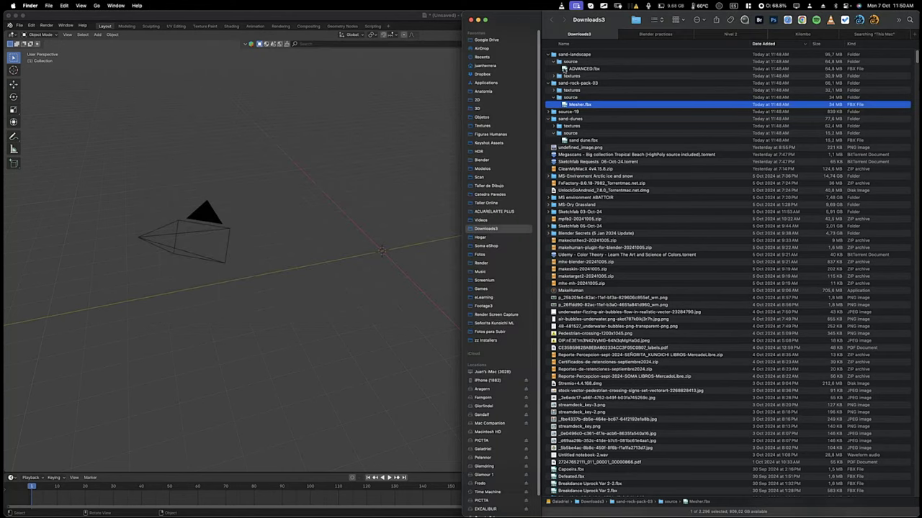
Import ADVANCED.fbx into Blender by dragging it in from Finder.
left_click(565, 68)
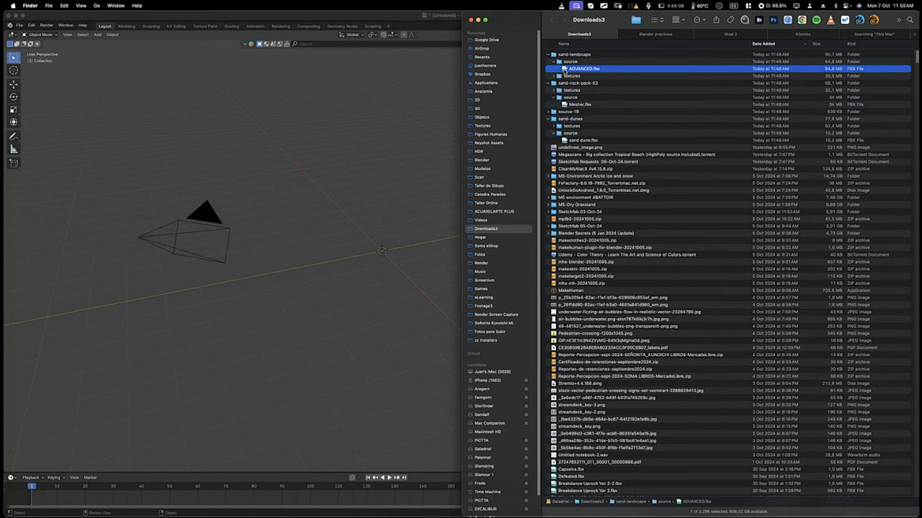
left_click_drag(566, 70, 330, 138)
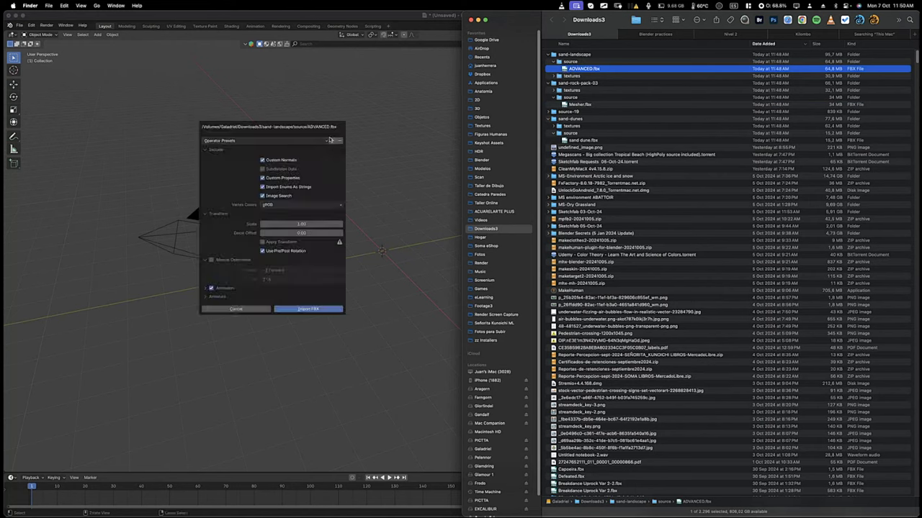
left_click(317, 309)
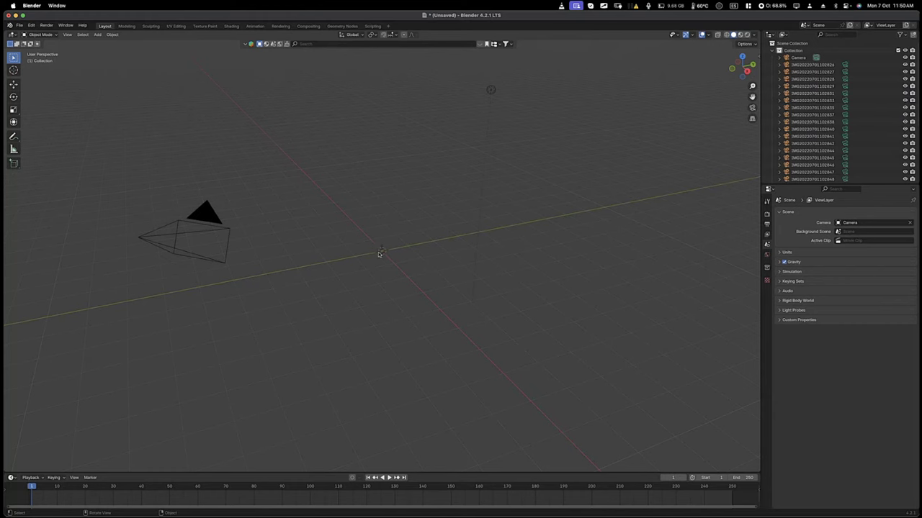
scroll(368, 256, "right", 5)
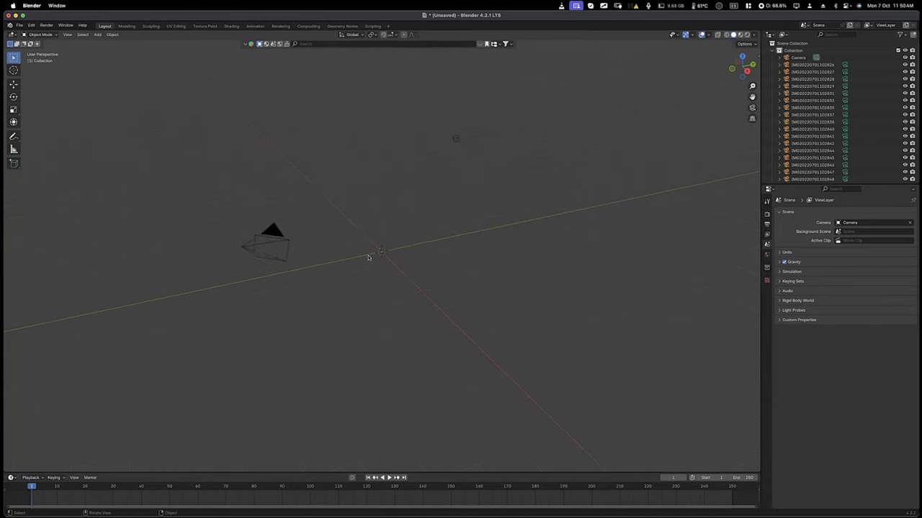
scroll(368, 257, "down", 8)
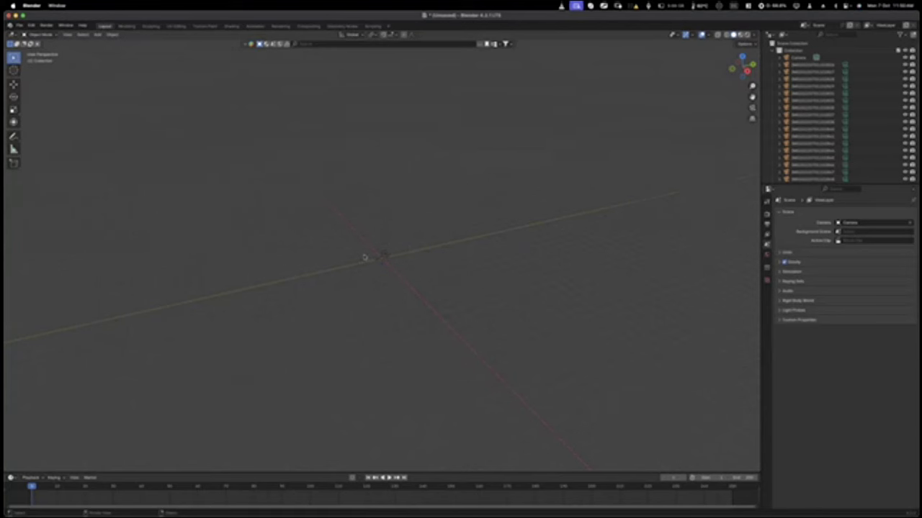
scroll(365, 257, "up", 2, "shift")
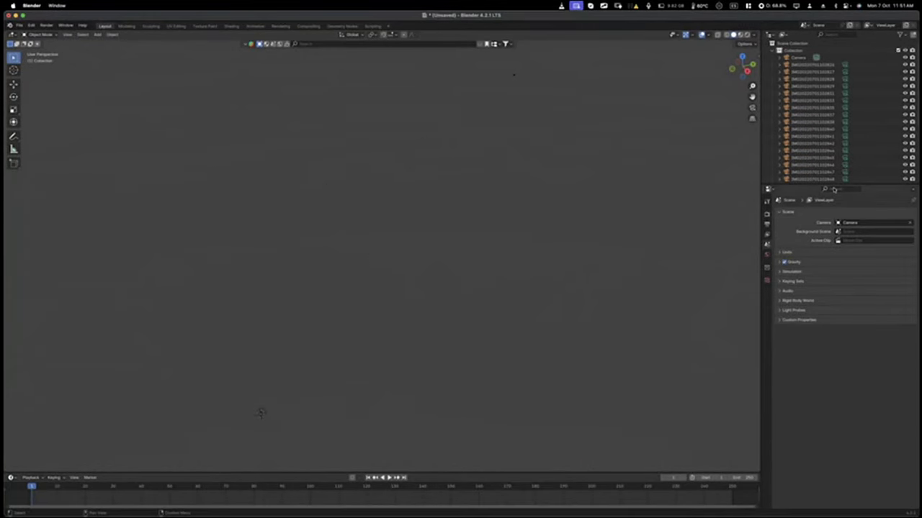
left_click_drag(840, 184, 840, 335)
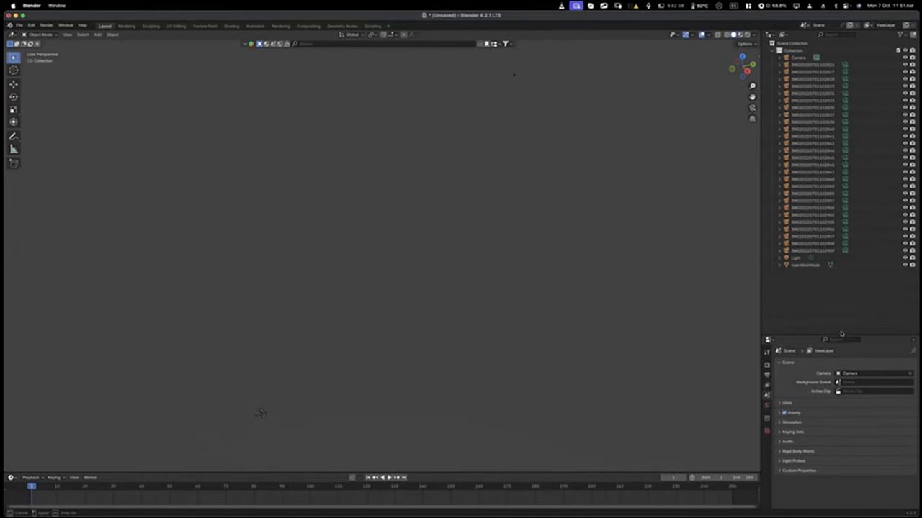
left_click(798, 266)
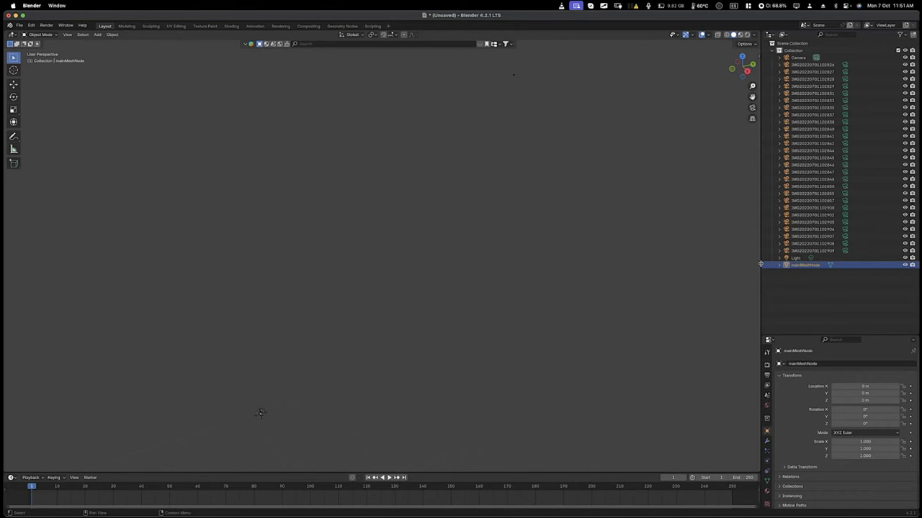
left_click(804, 252)
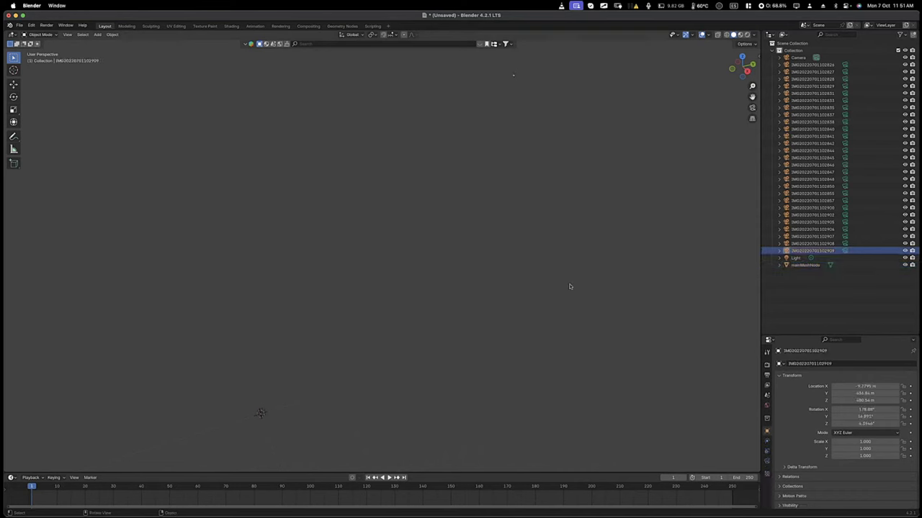
right_click(497, 275)
key("ctrl+n")
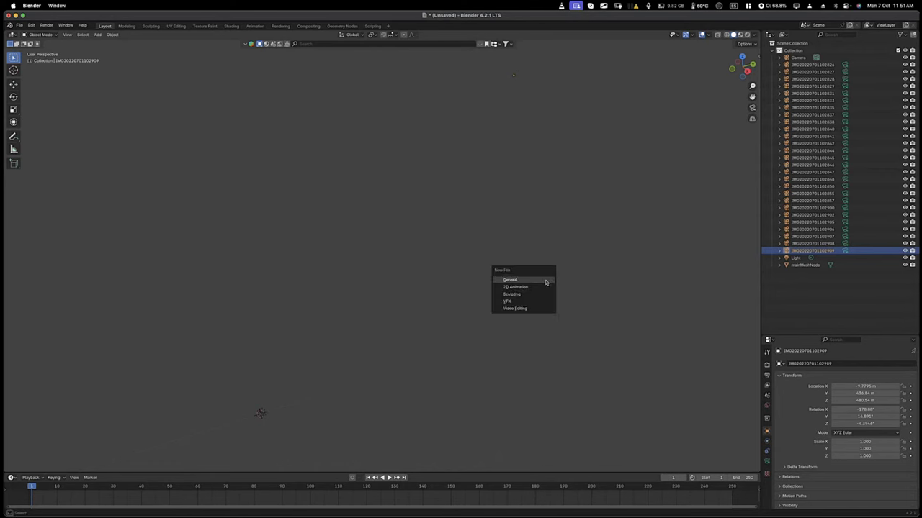
Start a new General scene without saving and delete its default cube.
left_click(546, 283)
left_click(429, 281)
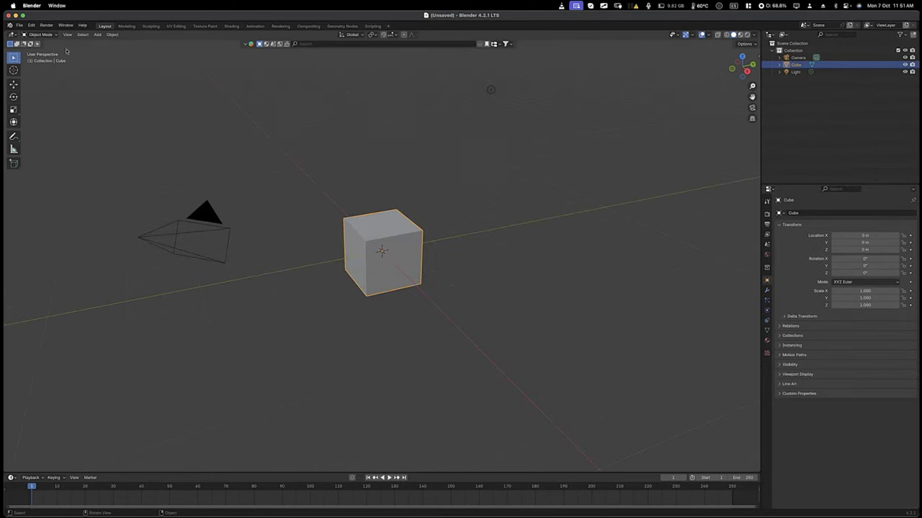
left_click(20, 25)
key("x")
left_click(381, 251)
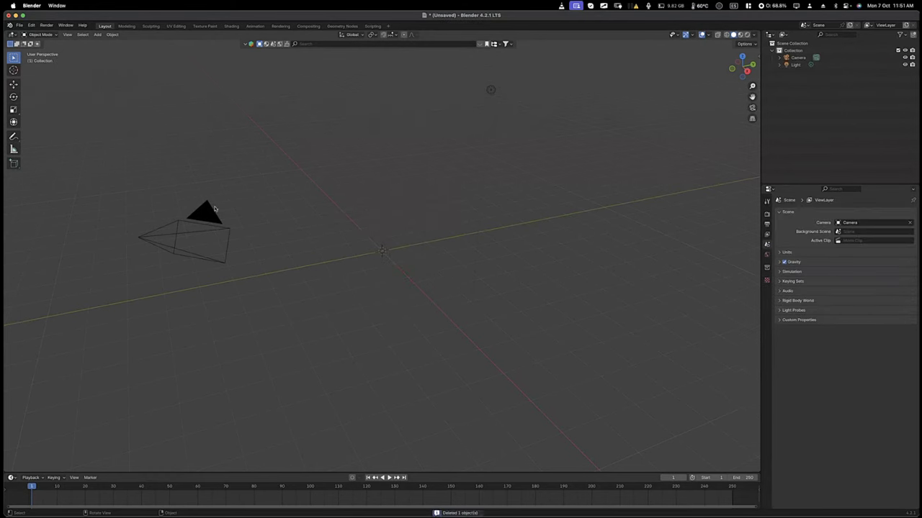
left_click(20, 25)
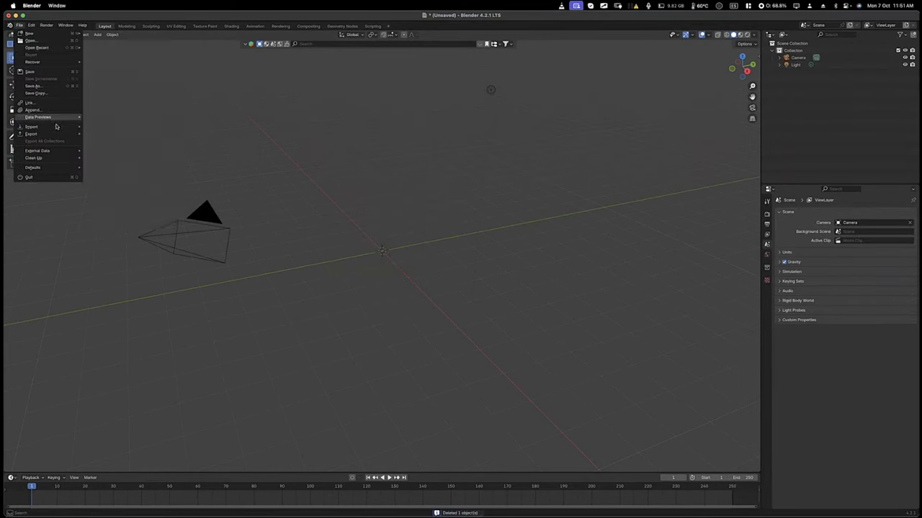
mouse_move(65, 127)
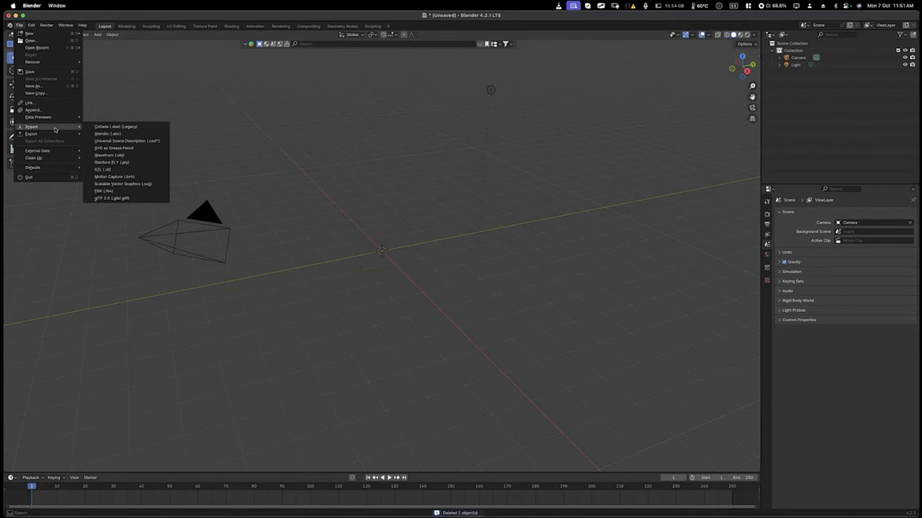
left_click(131, 193)
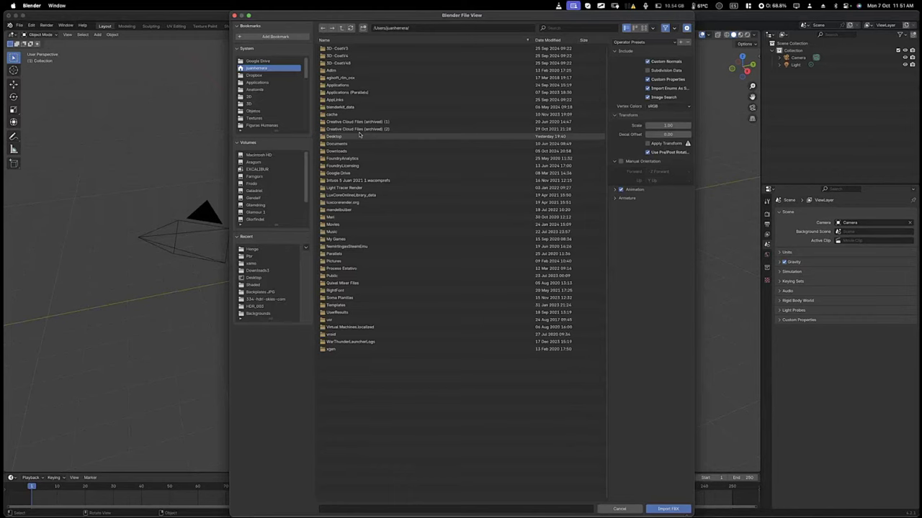
key("super+Tab")
left_click_drag(576, 68, 443, 110)
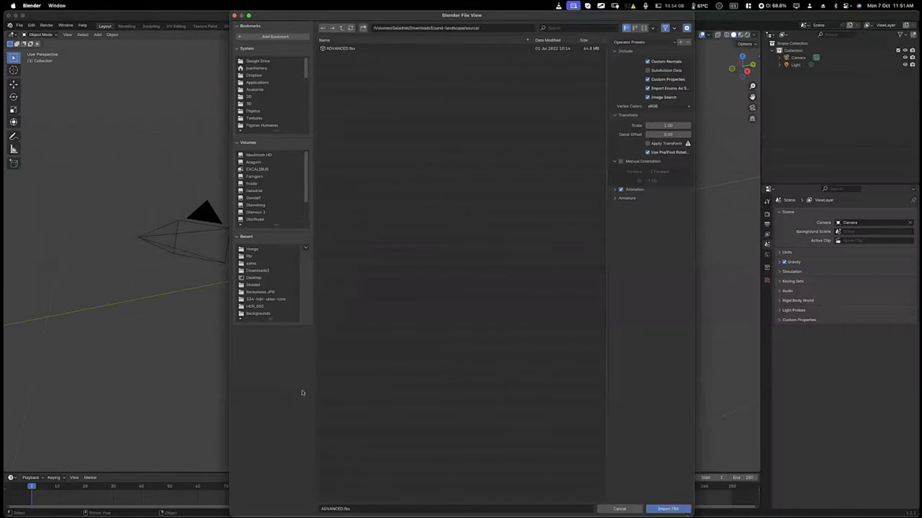
left_click(298, 401)
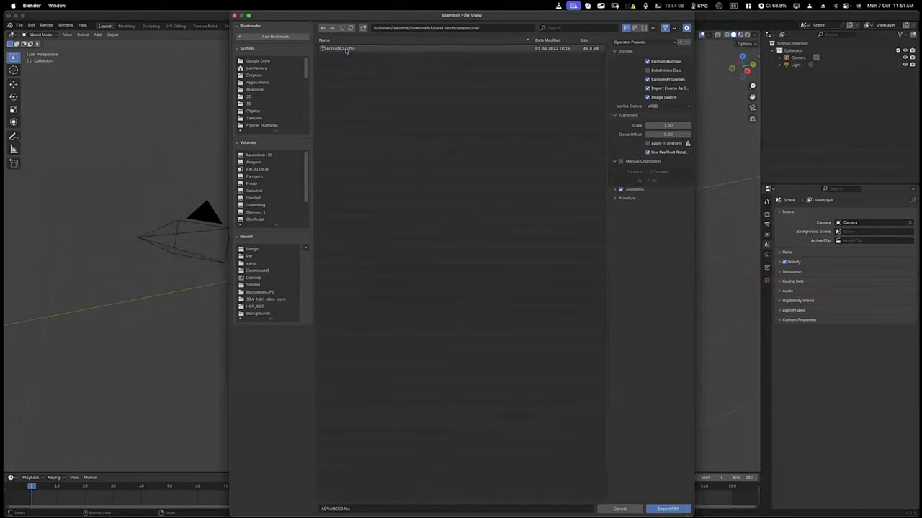
left_click(663, 507)
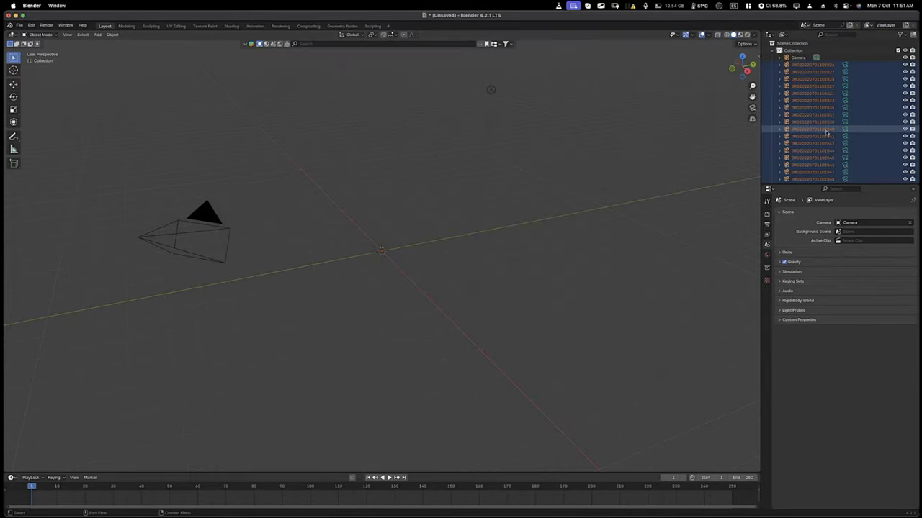
scroll(824, 139, "down", 5)
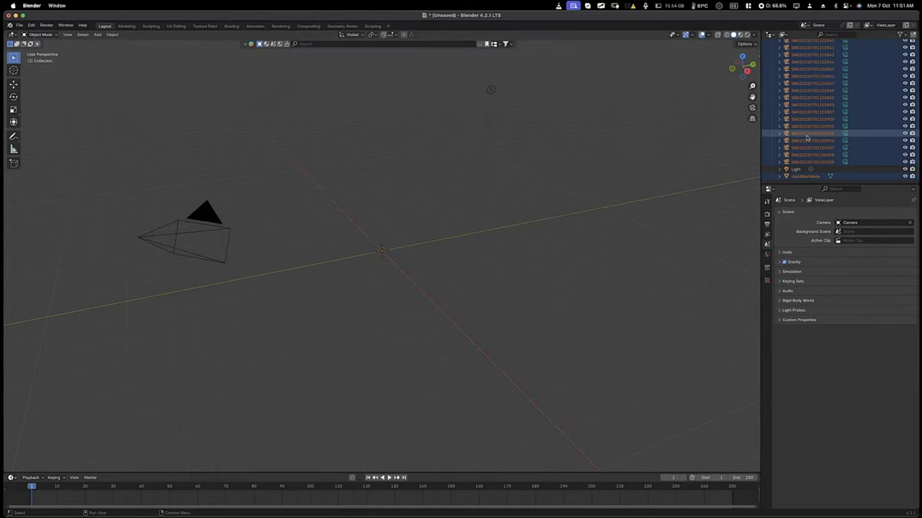
key("KP_Decimal")
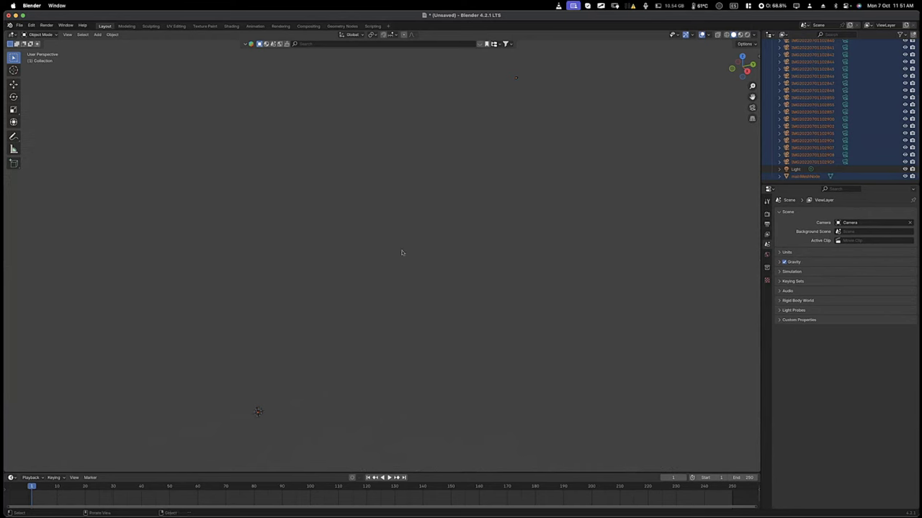
key("ctrl+n")
left_click(360, 217)
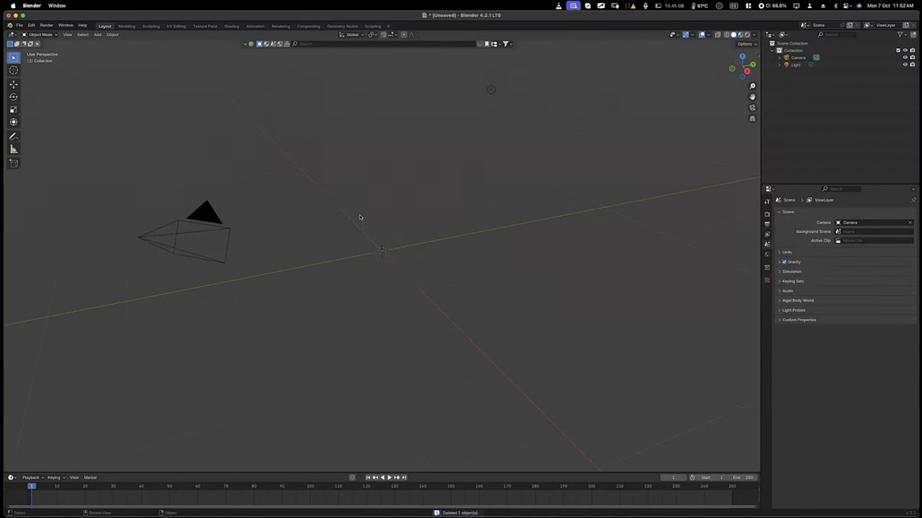
Switch to Finder and reveal Mesher.fbx in sand-rock-pack-03/source.
key("super+Tab")
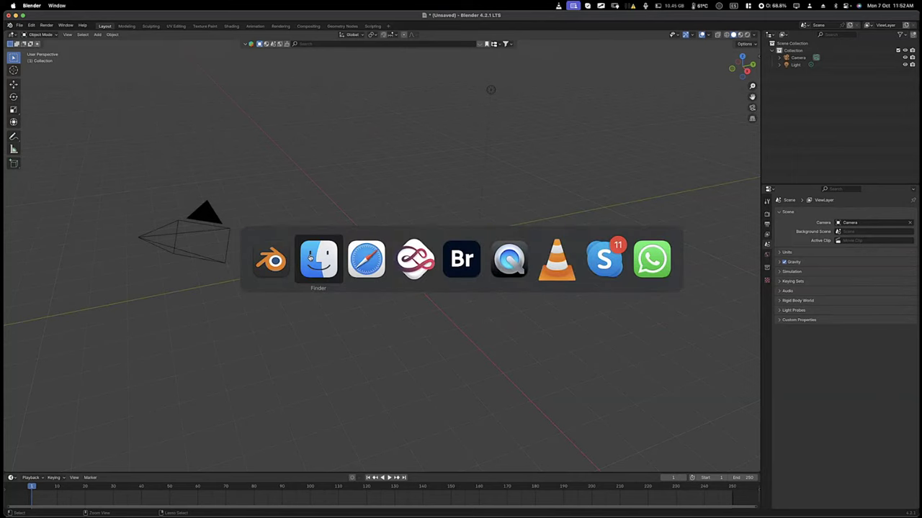
left_click(310, 258)
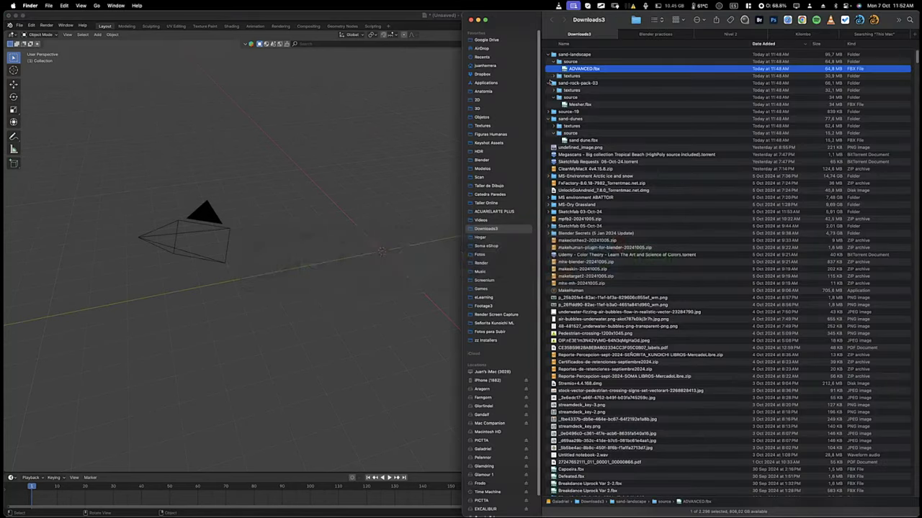
left_click(551, 84)
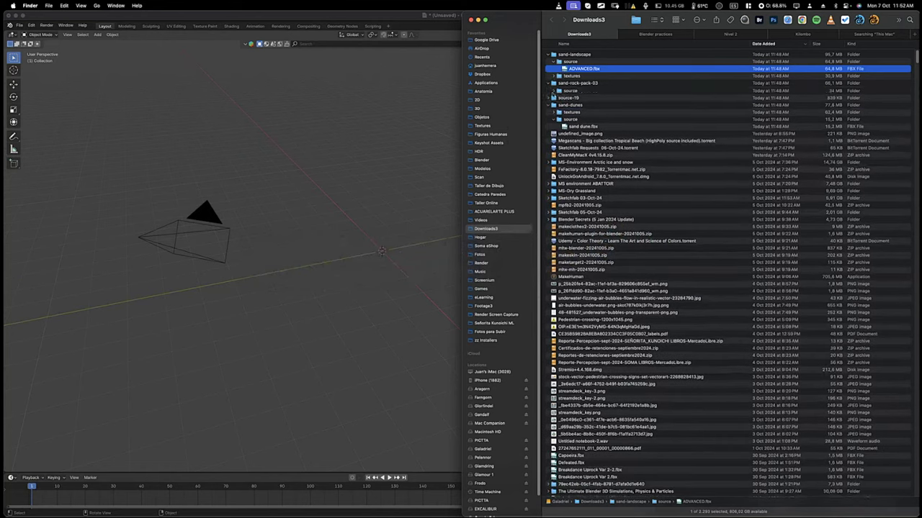
left_click(552, 84)
left_click(555, 98)
Import Mesher.fbx into the Blender scene and zoom until the terrain is in view.
left_click_drag(566, 104, 366, 165)
left_click(310, 309)
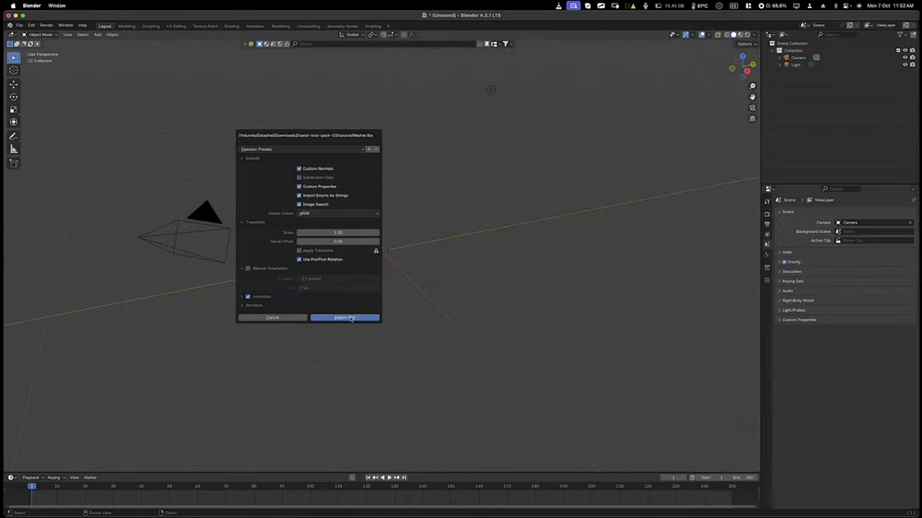
key("Return")
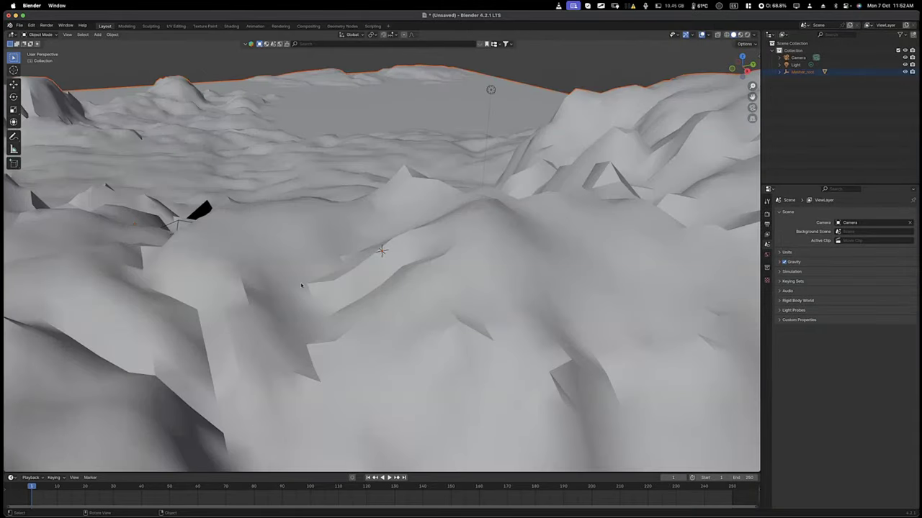
scroll(302, 285, "down", 10)
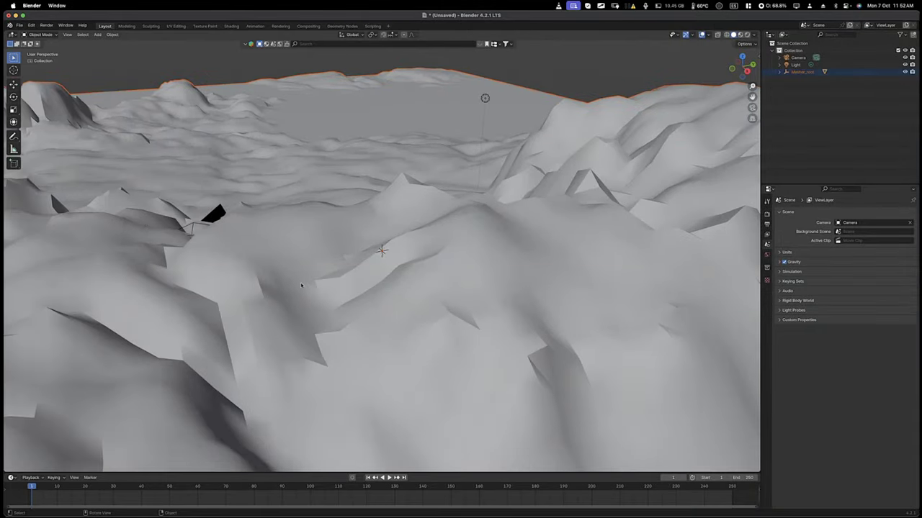
scroll(301, 286, "down", 10)
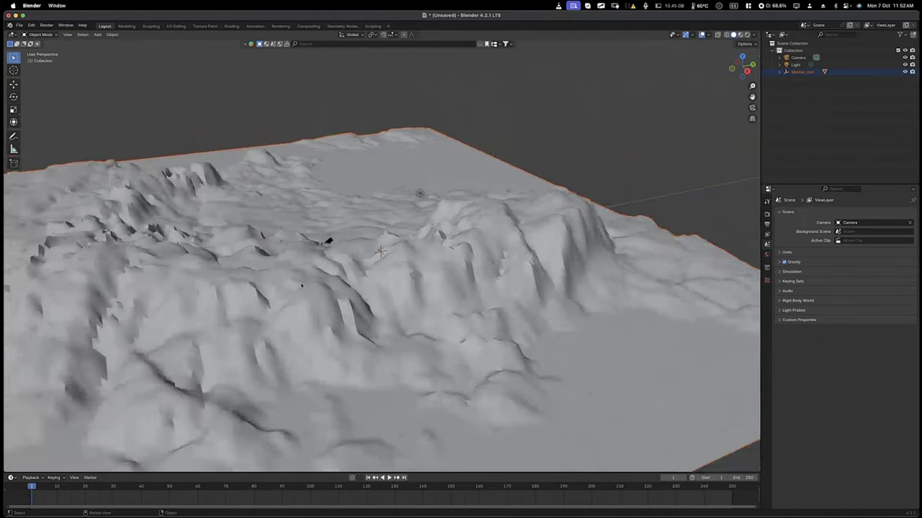
scroll(301, 286, "up", 2)
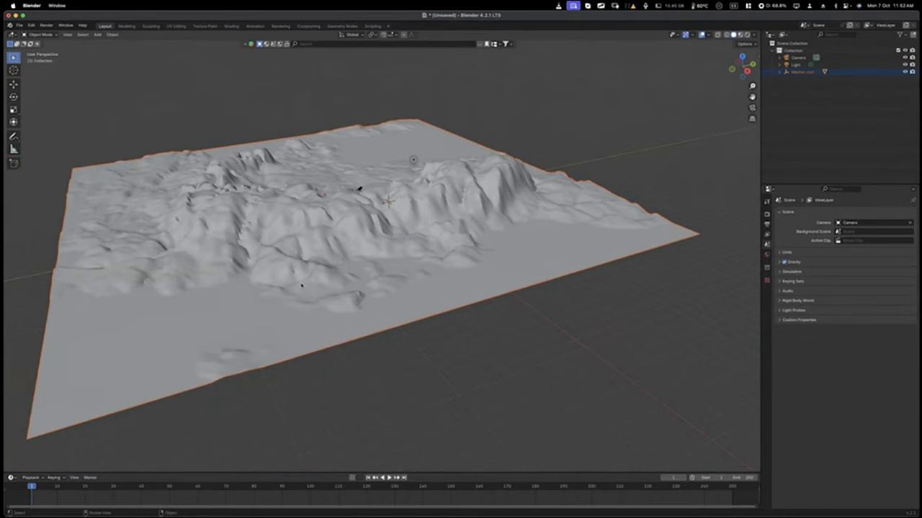
scroll(302, 286, "up", 1)
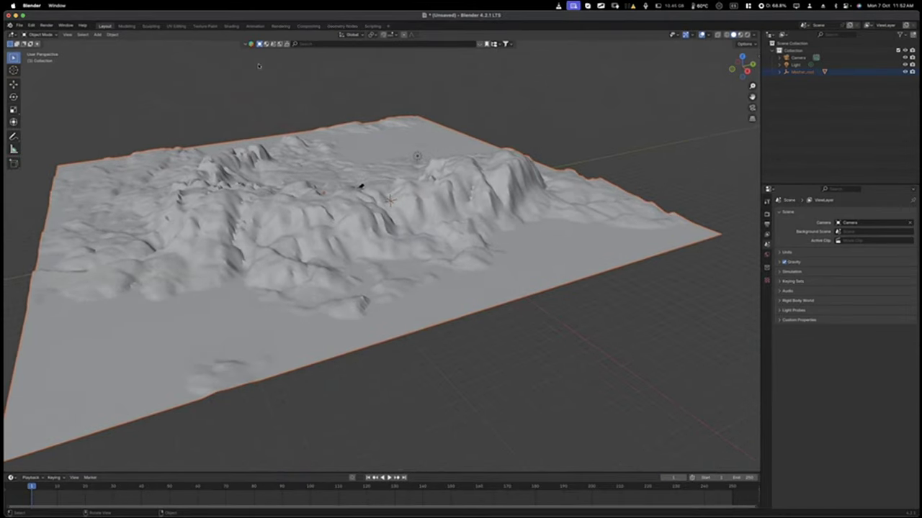
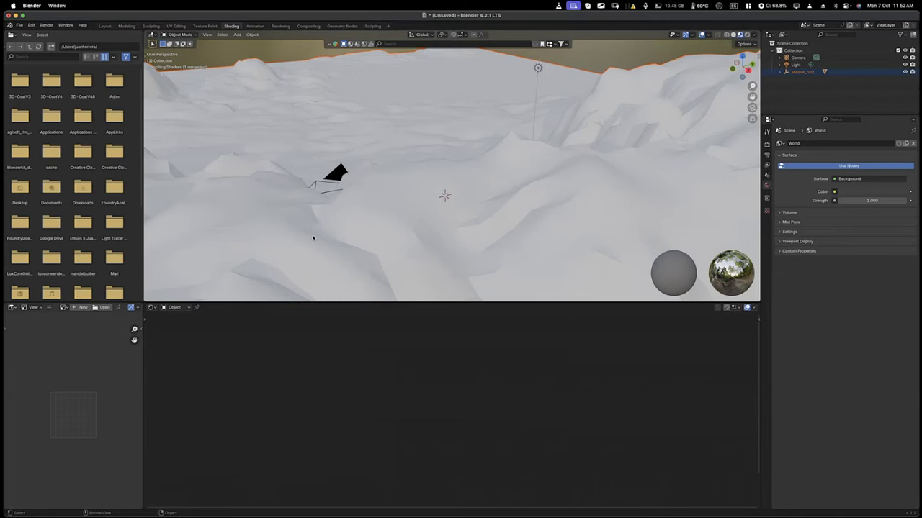
Join the upper file browser into the 3D viewport and the lower one into the node editor.
scroll(313, 238, "down", 3)
scroll(316, 282, "up", 2)
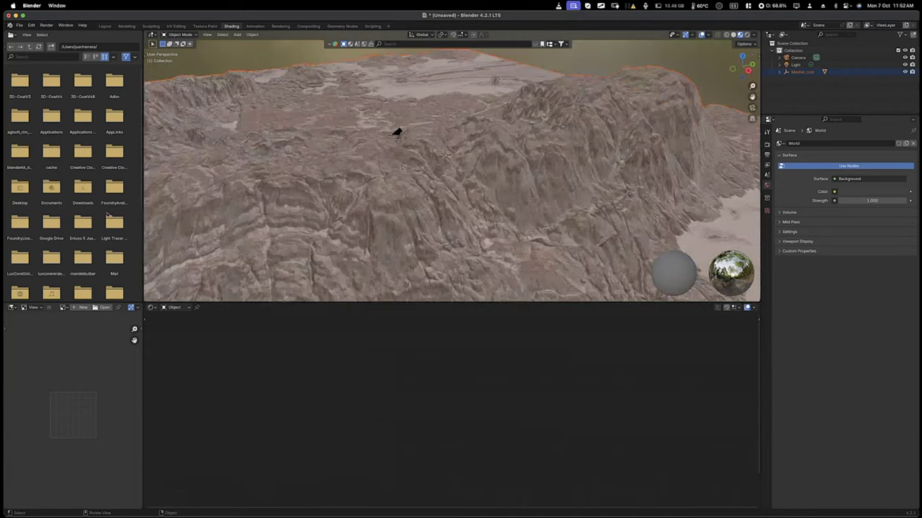
right_click(144, 193)
left_click(134, 195)
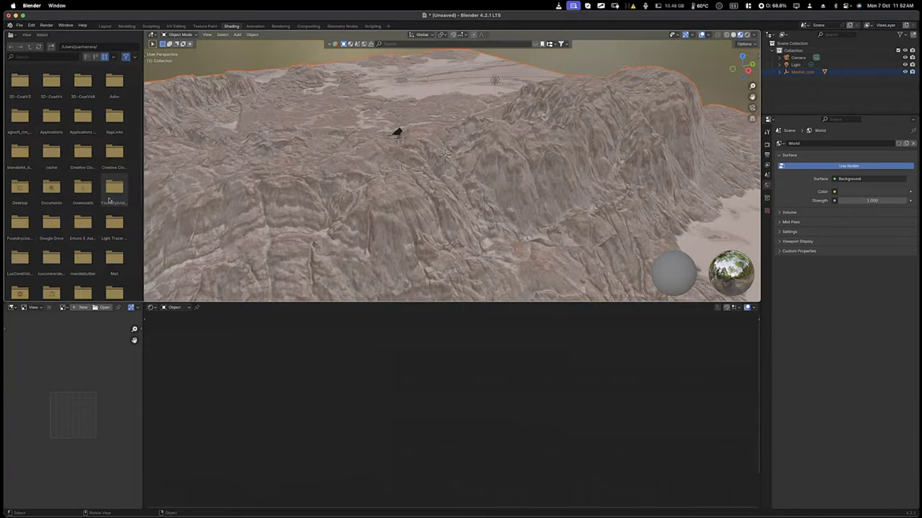
left_click(110, 201)
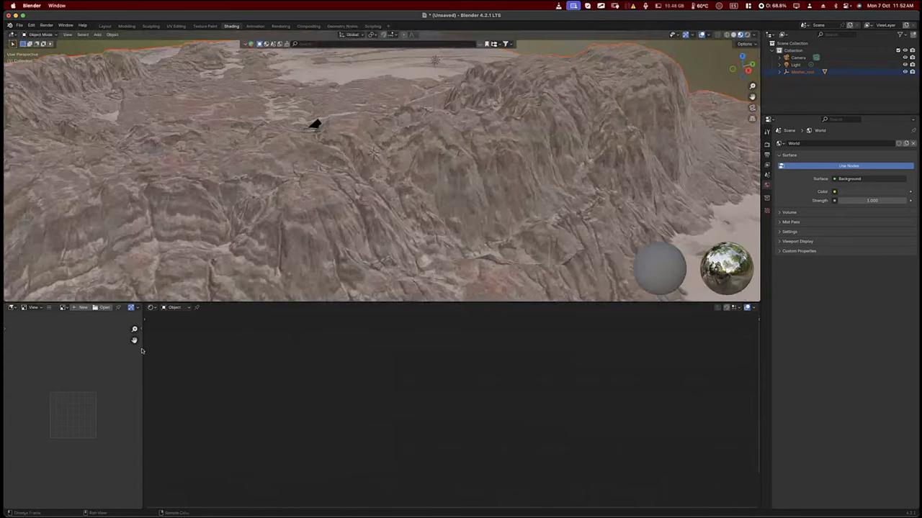
right_click(143, 349)
left_click(136, 351)
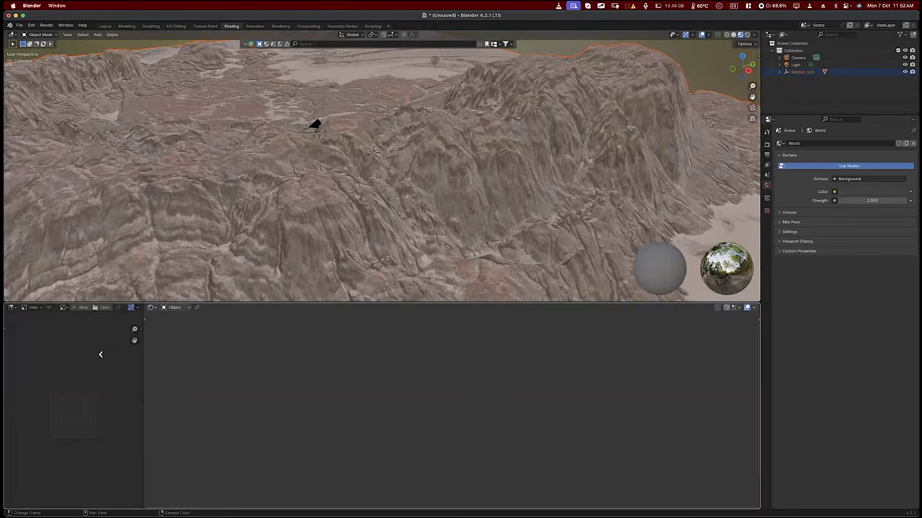
left_click(101, 353)
Switch the terrain view to wireframe shading.
middle_click_drag(347, 202, 273, 199)
scroll(275, 198, "up", 5)
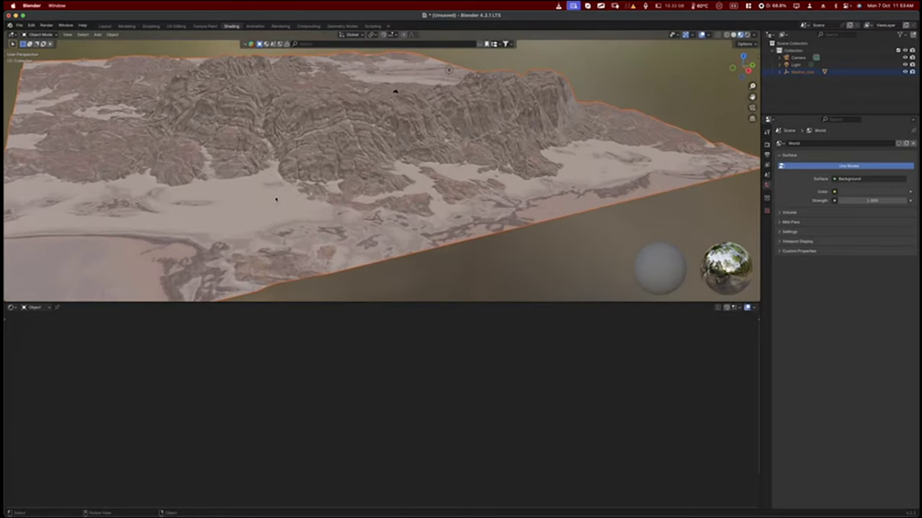
key("z")
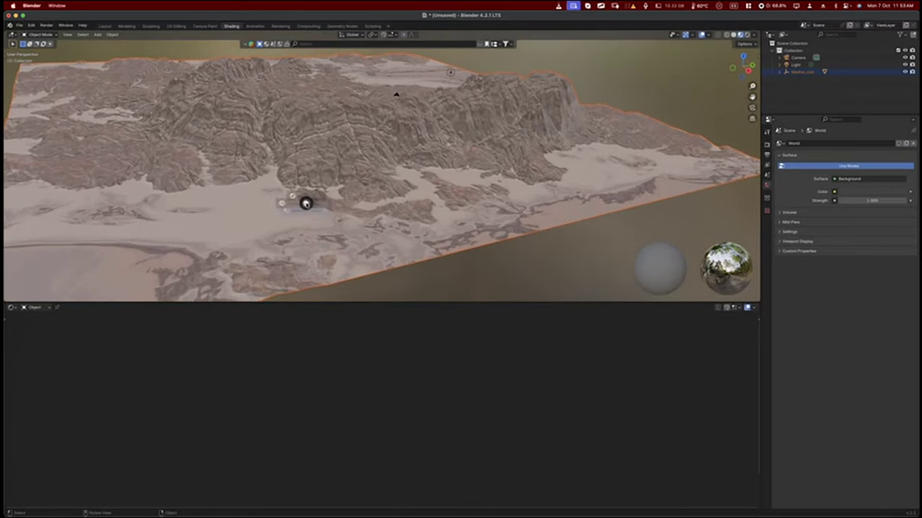
key("w")
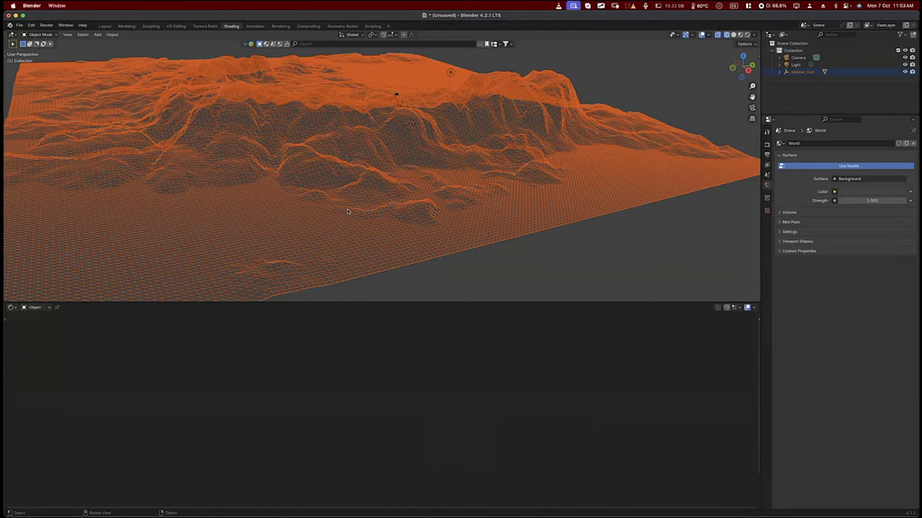
Switch to the Layout workspace and zoom out to see the whole terrain.
left_click(104, 26)
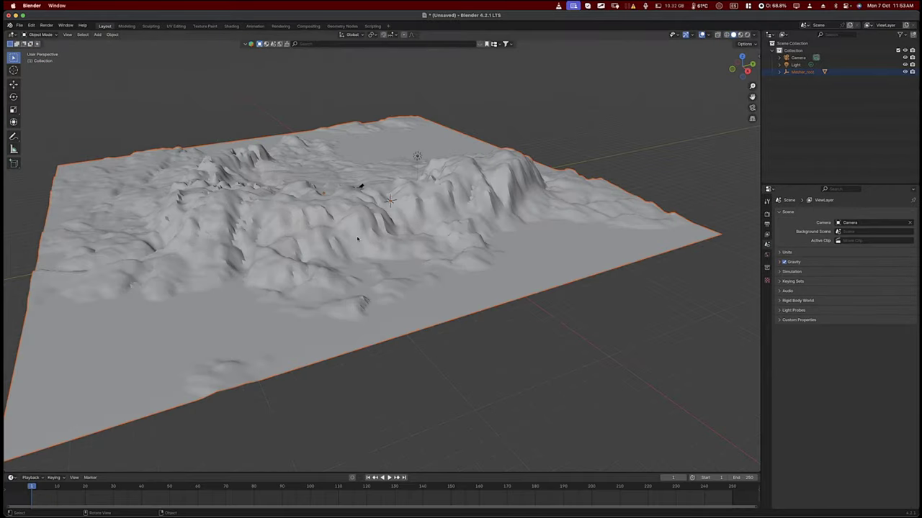
scroll(357, 221, "right", 10)
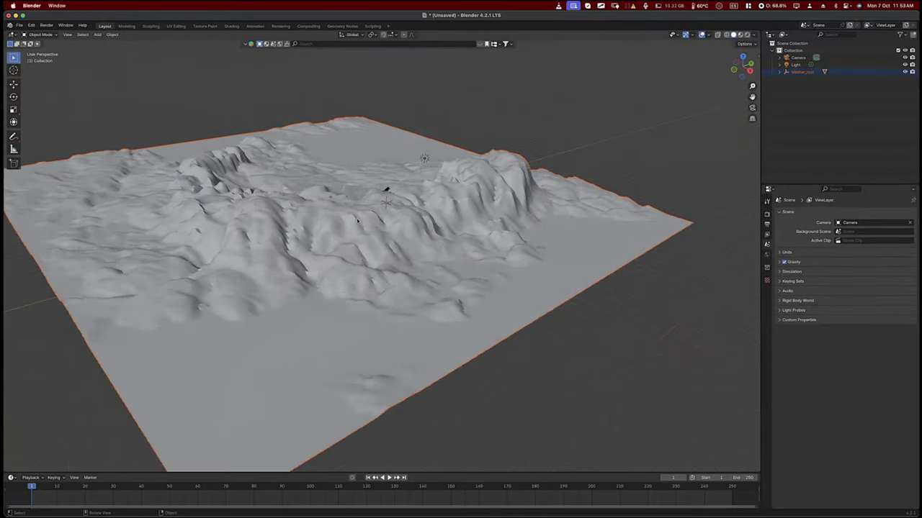
scroll(357, 221, "down", 5)
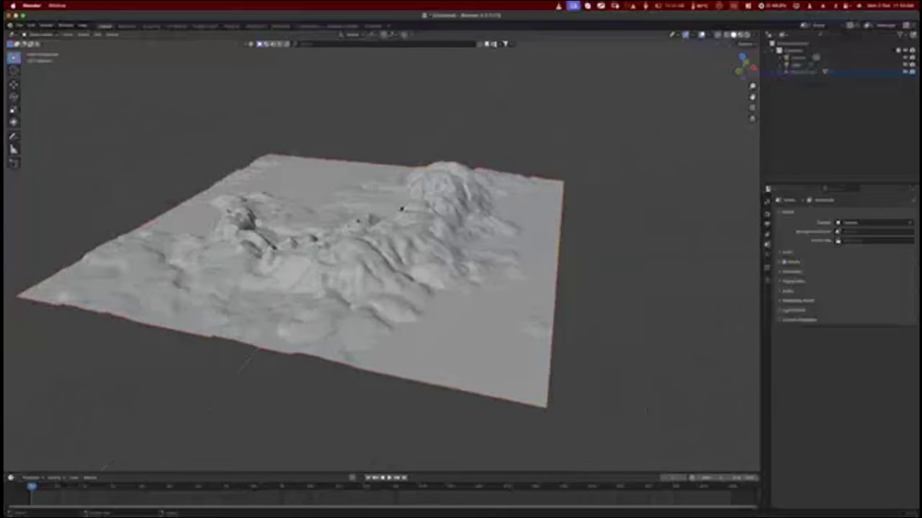
scroll(357, 221, "right", 10)
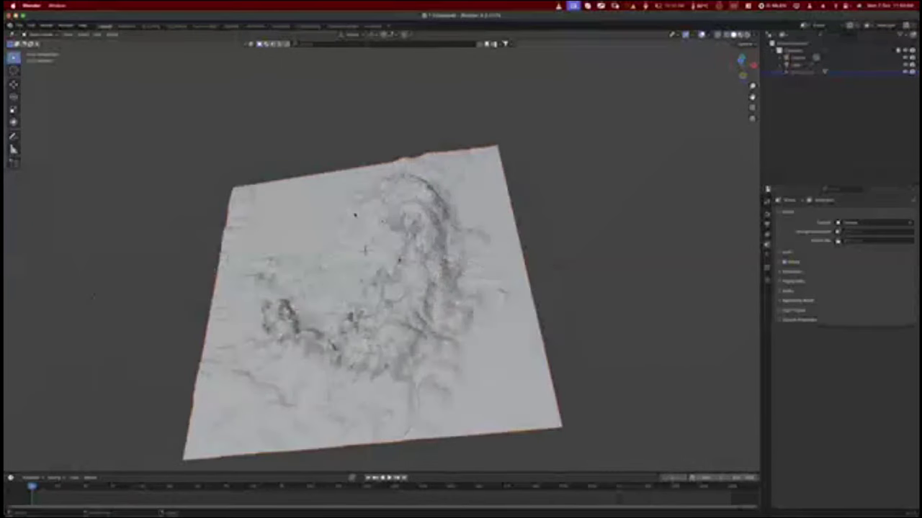
scroll(350, 211, "down", 10)
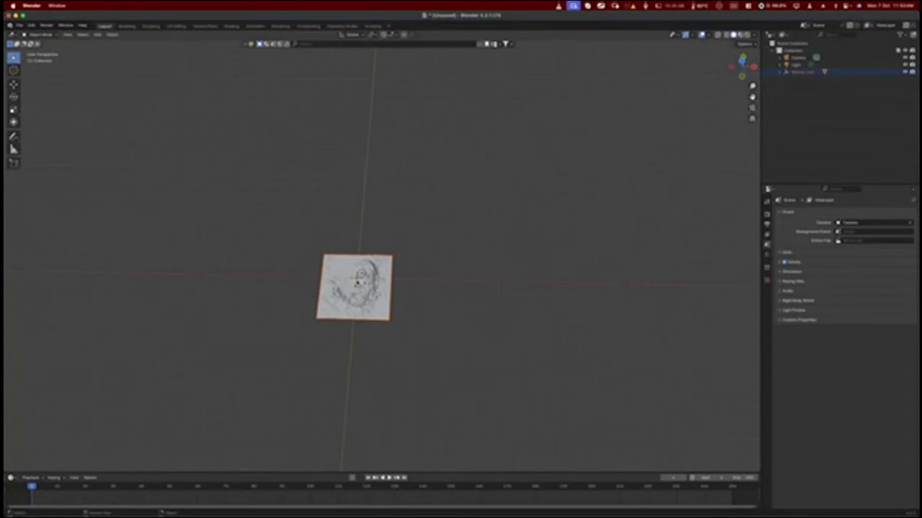
scroll(358, 282, "up", 10)
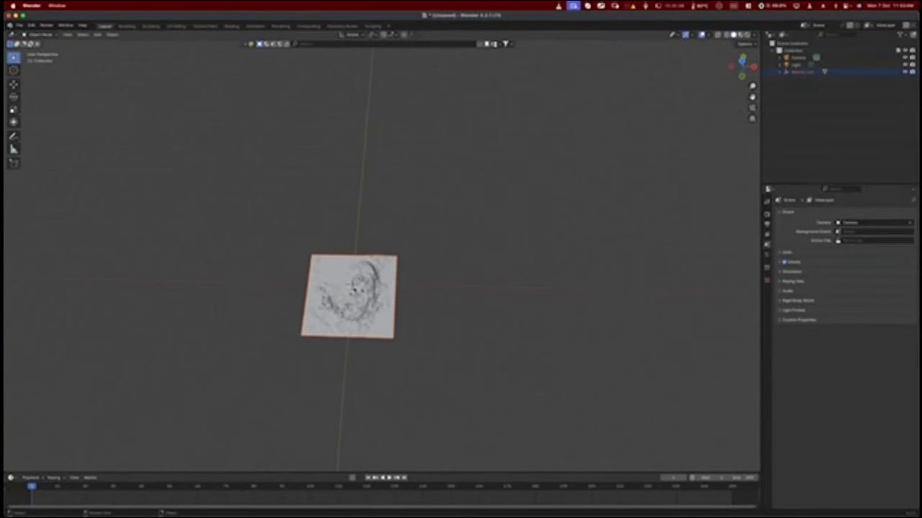
scroll(383, 203, "up", 10)
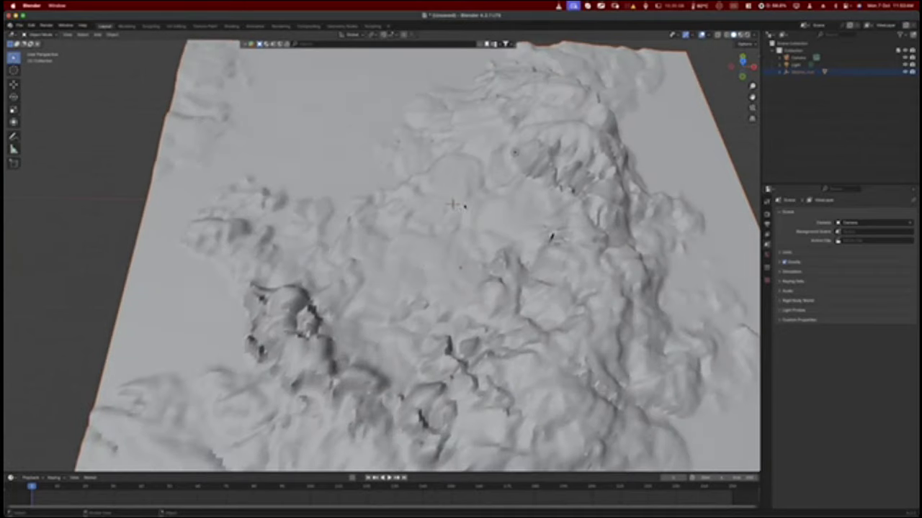
scroll(423, 216, "up", 5)
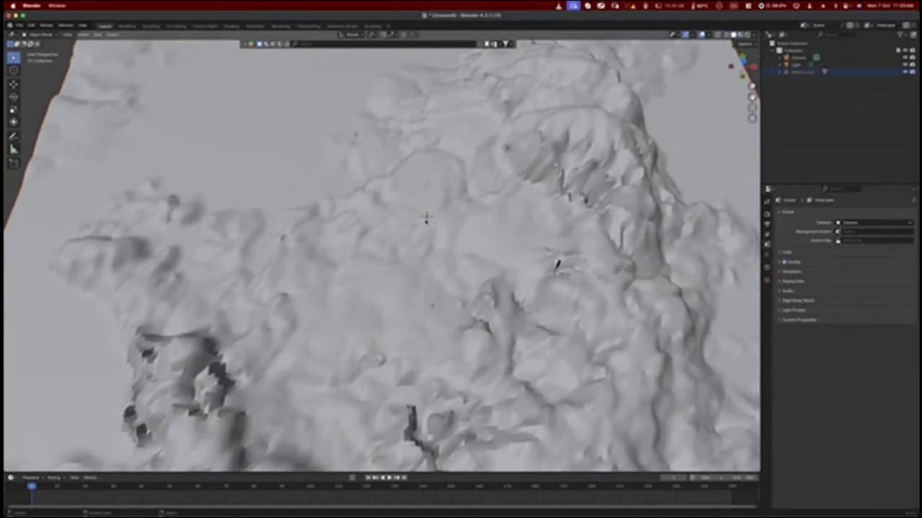
scroll(432, 230, "down", 10)
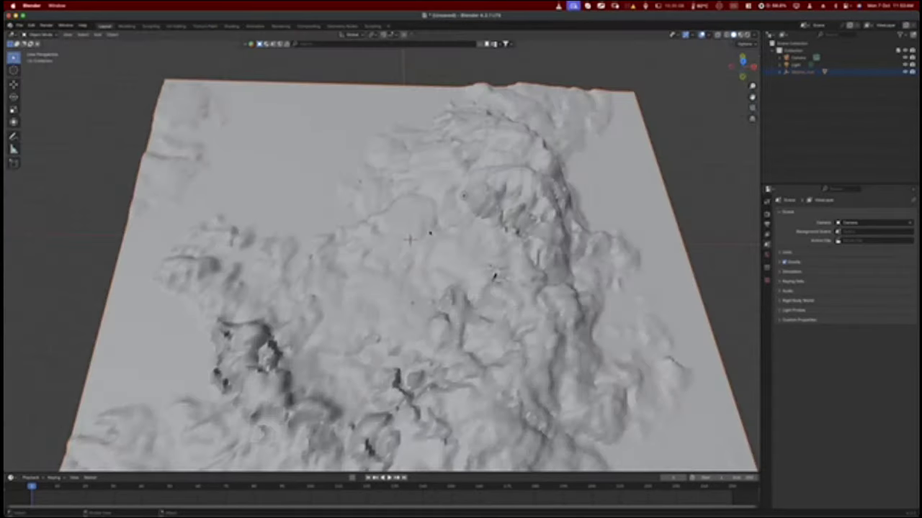
scroll(393, 295, "down", 3)
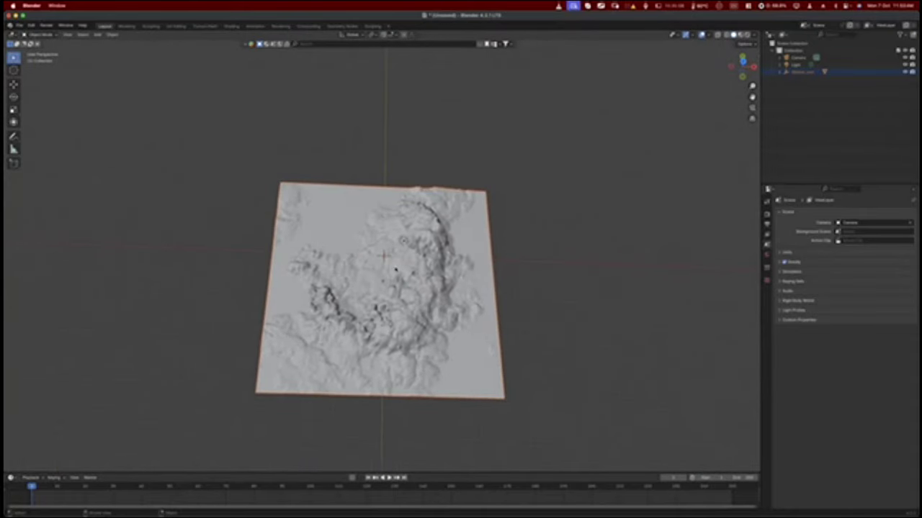
scroll(395, 270, "down", 4)
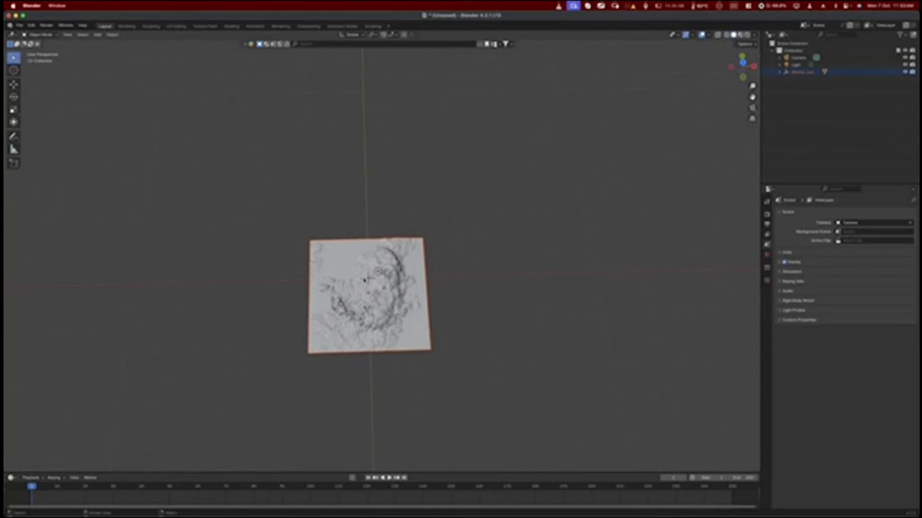
Move the terrain plane along the global Y axis, away from the origin.
middle_click_drag(365, 280, 394, 295)
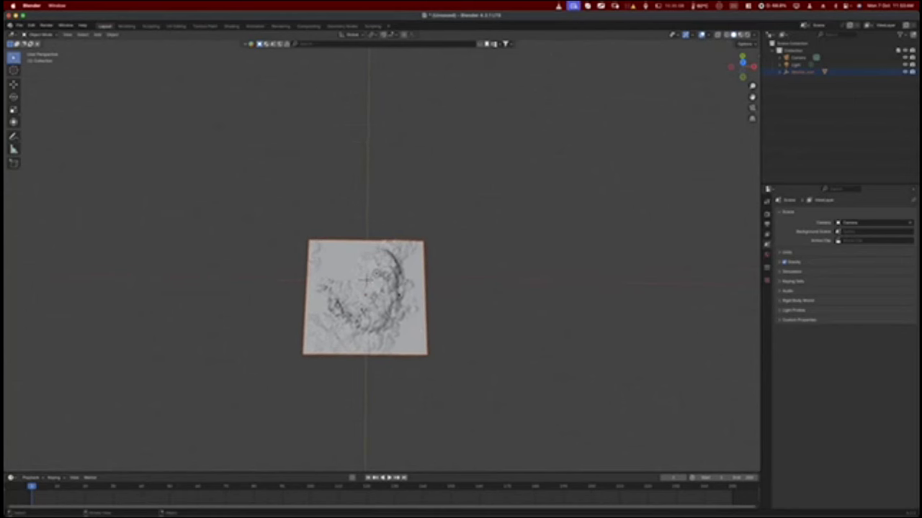
key("g")
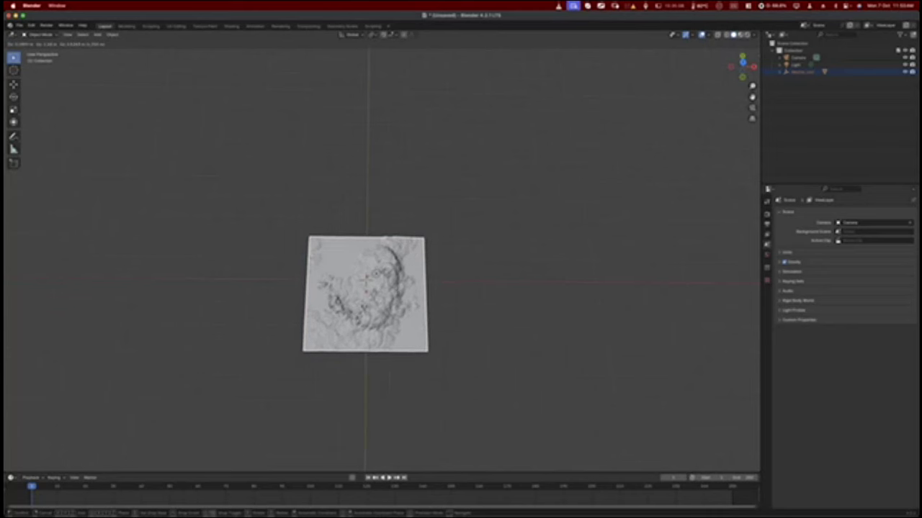
key("y")
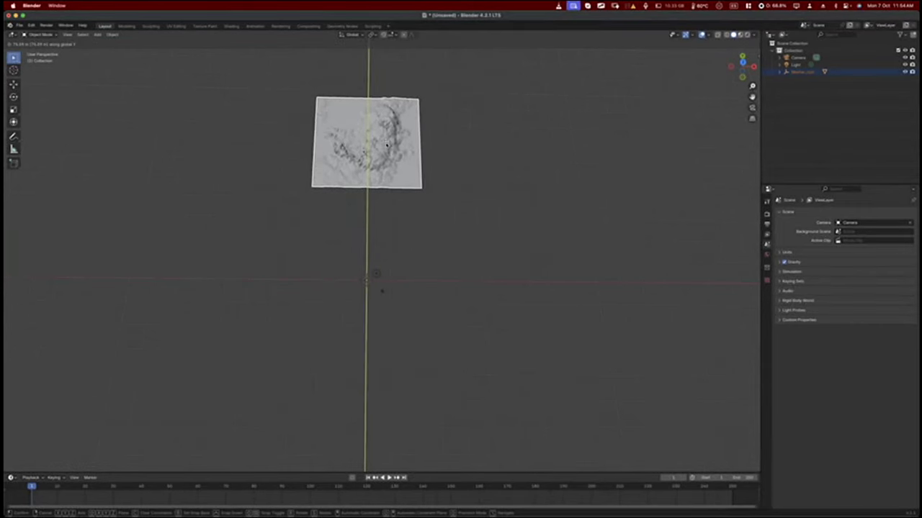
Confirm the terrain's Y move and select the Mesher plane for rotation.
left_click(381, 291)
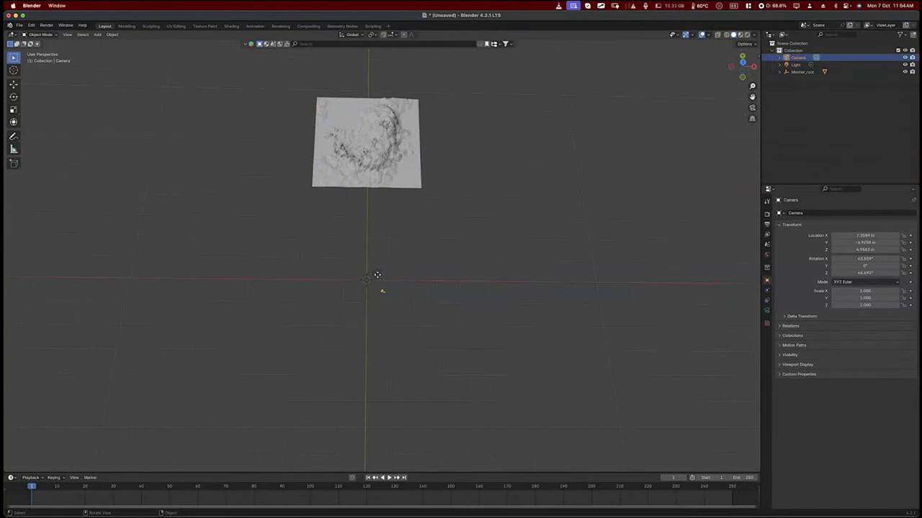
left_click(376, 278)
left_click(367, 282)
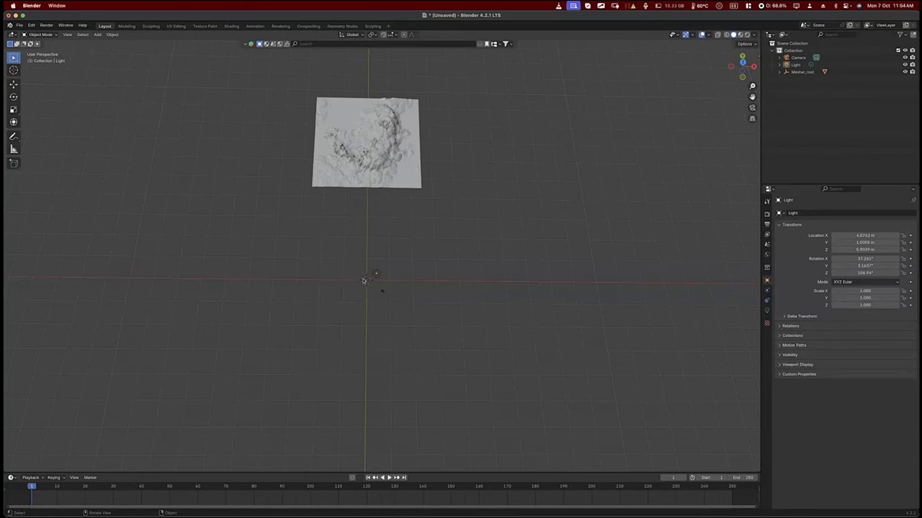
left_click(372, 142)
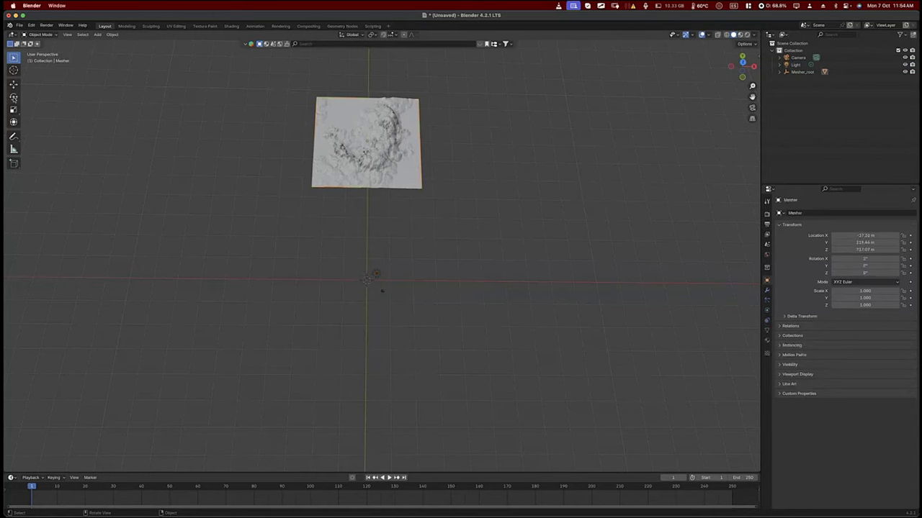
left_click(13, 96)
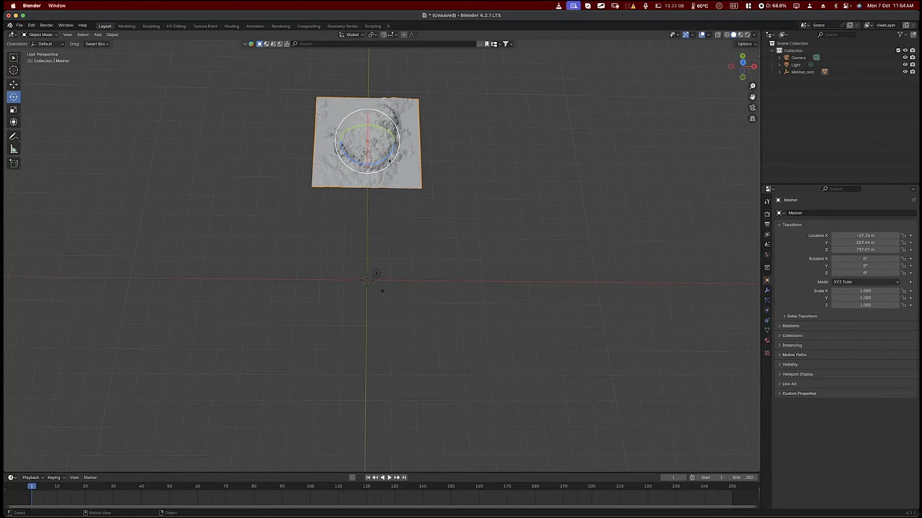
Rotate the Mesher plane about 89° and stretch it to scale X 1.248, Z 1.718.
middle_click_drag(389, 161, 415, 210)
left_click_drag(423, 211, 481, 193)
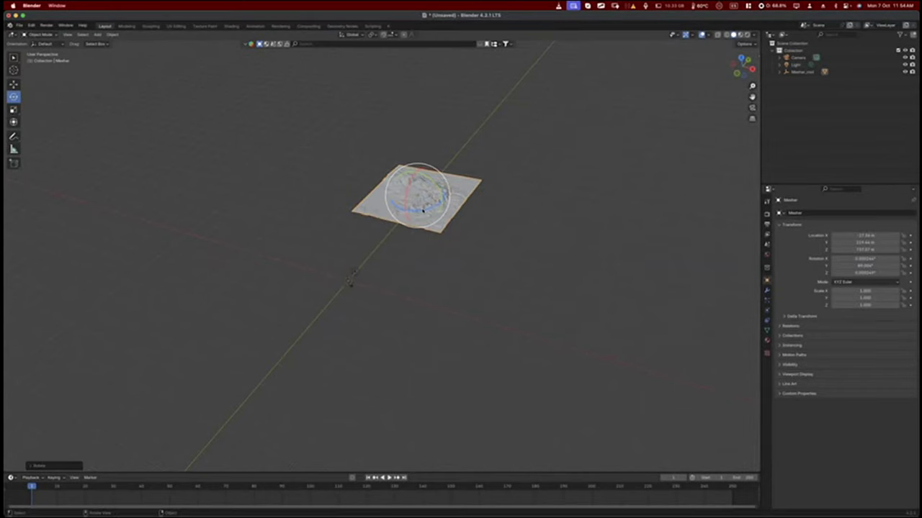
key("h")
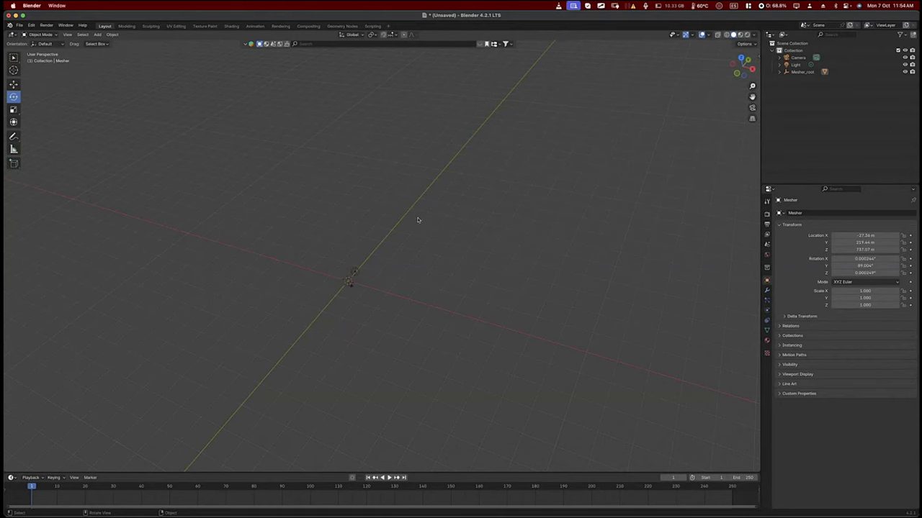
key("alt+h")
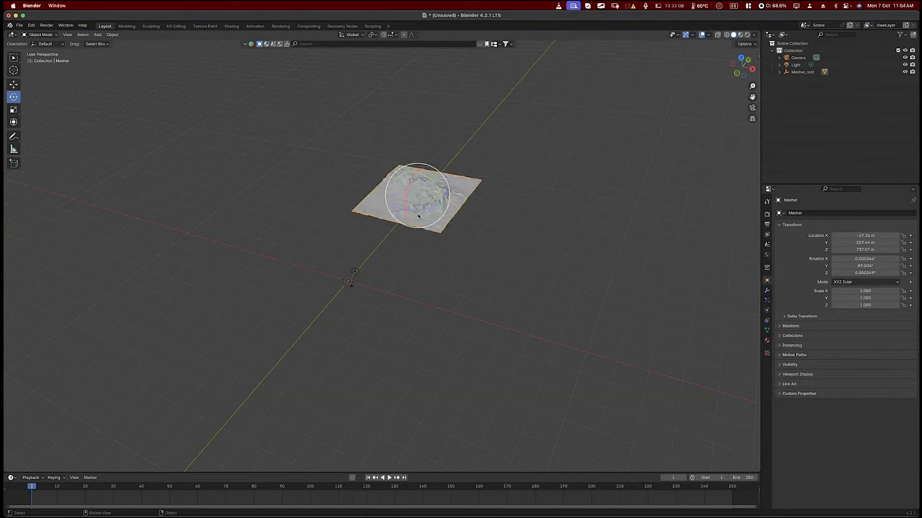
left_click(13, 109)
left_click_drag(445, 202, 438, 175)
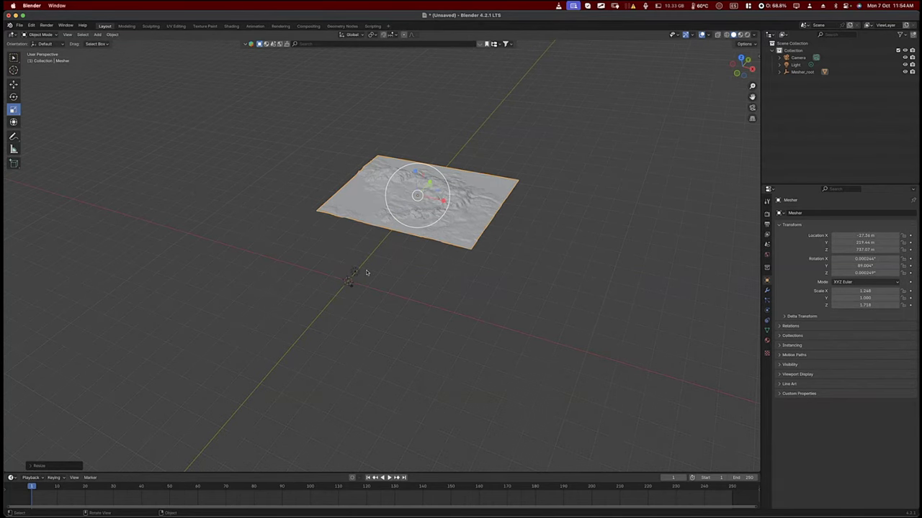
View through the scene camera with Lock Camera to View on, turning toward the terrain.
key("KP_0")
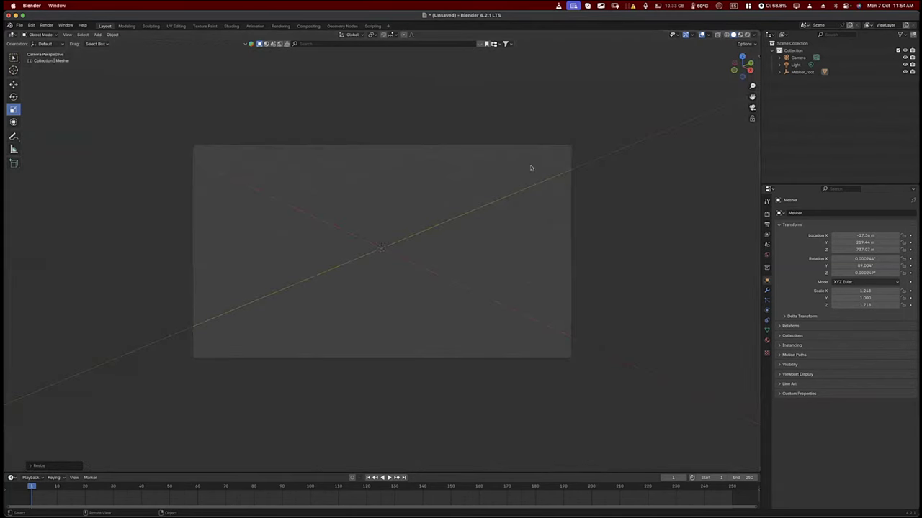
key("n")
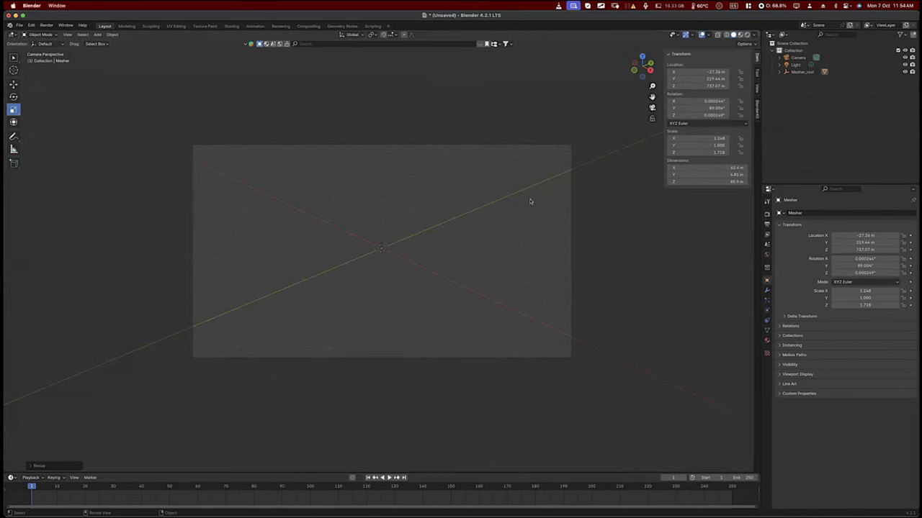
left_click(756, 89)
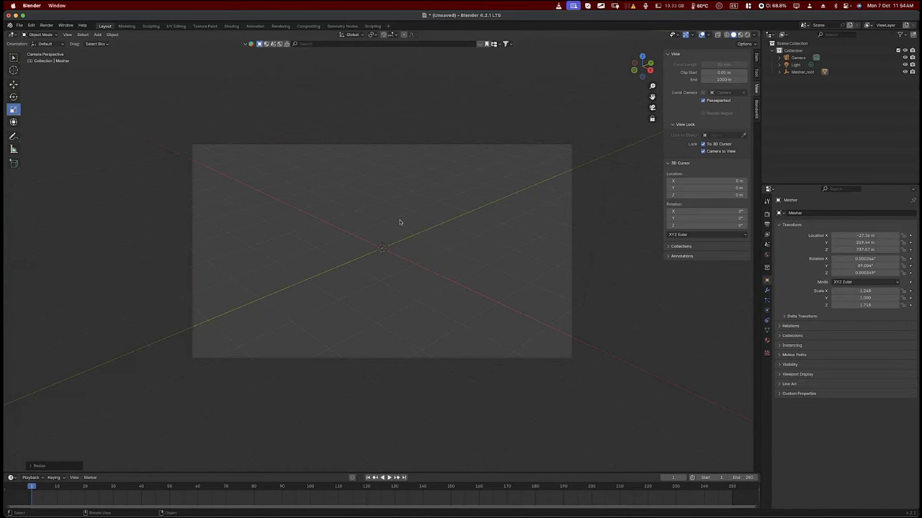
scroll(400, 222, "up", 3)
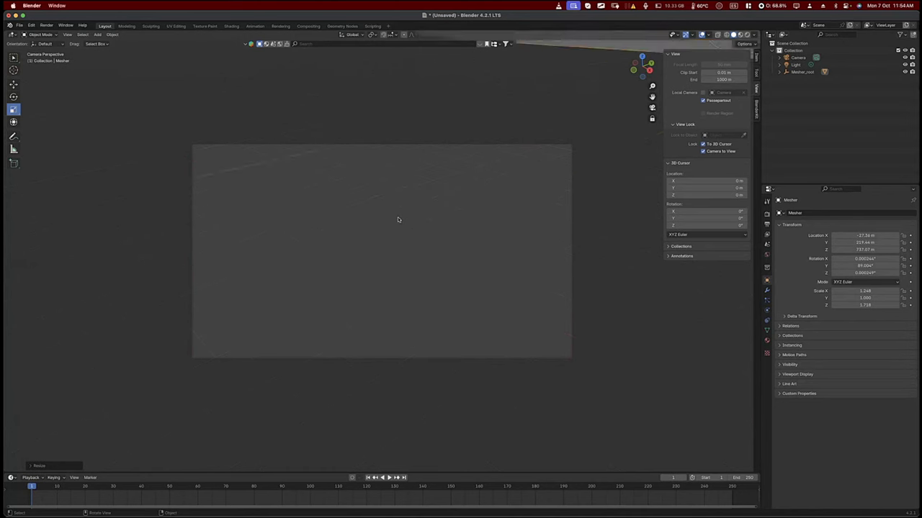
middle_click_drag(398, 220, 423, 216)
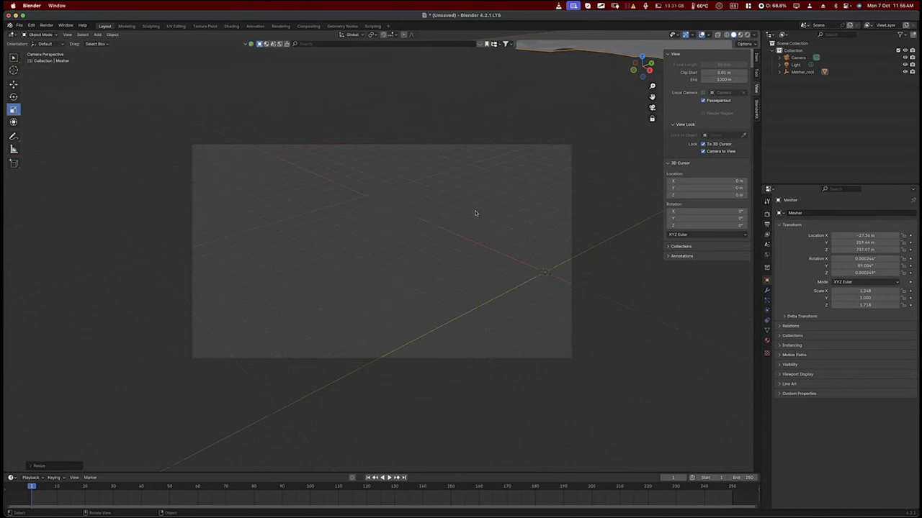
middle_click_drag(475, 213, 458, 196)
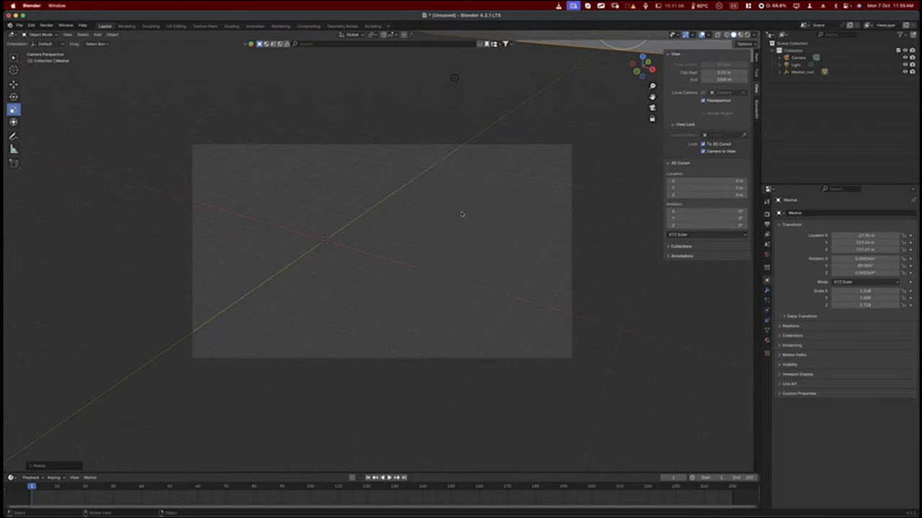
Orbit, pan and zoom the locked camera until the terrain ridge spans the frame's upper half.
middle_click_drag(462, 213, 458, 213)
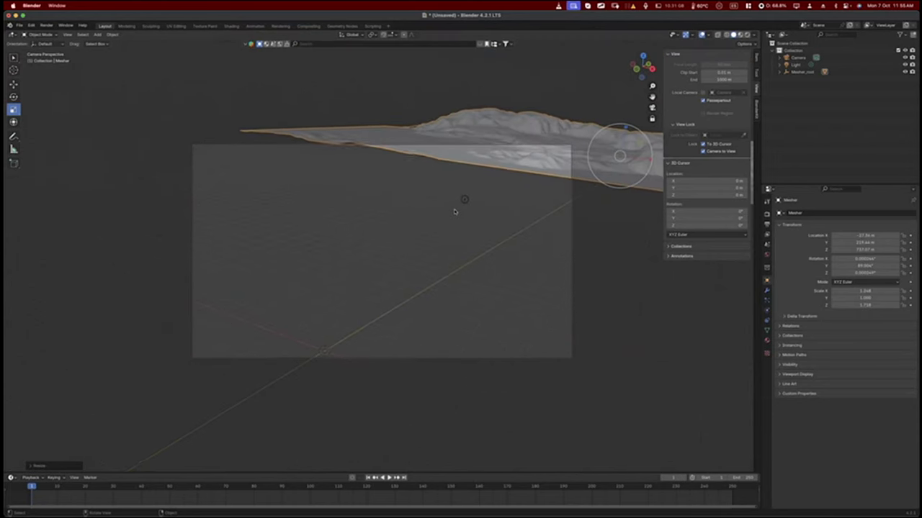
scroll(454, 210, "down", 5)
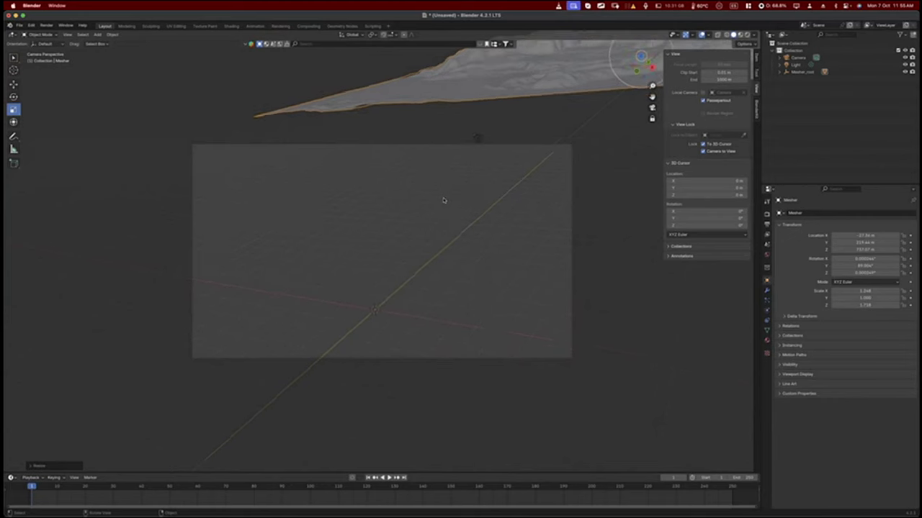
scroll(437, 193, "up", 10)
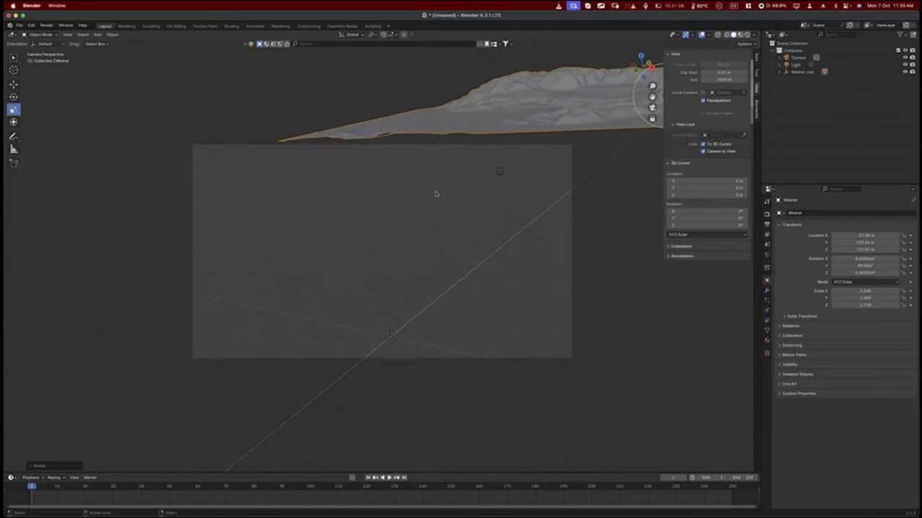
scroll(435, 198, "down", 5)
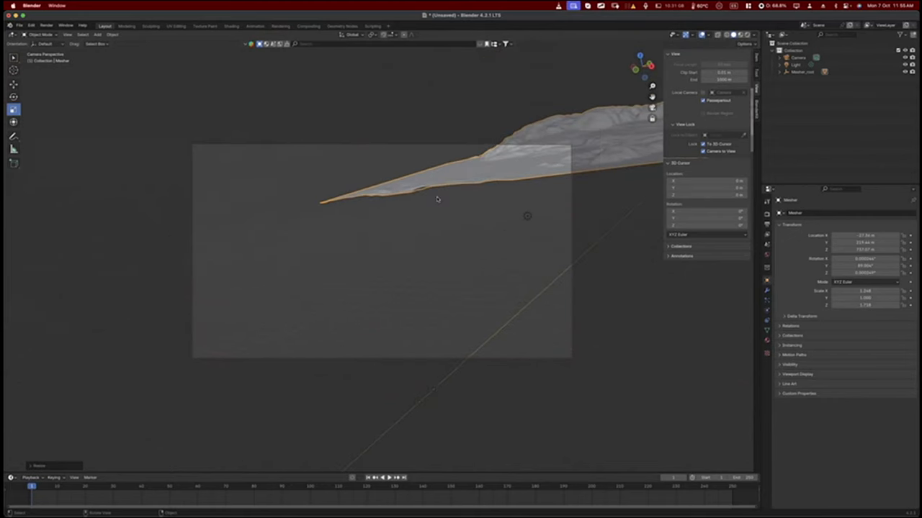
scroll(432, 199, "up", 5)
scroll(428, 203, "right", 2)
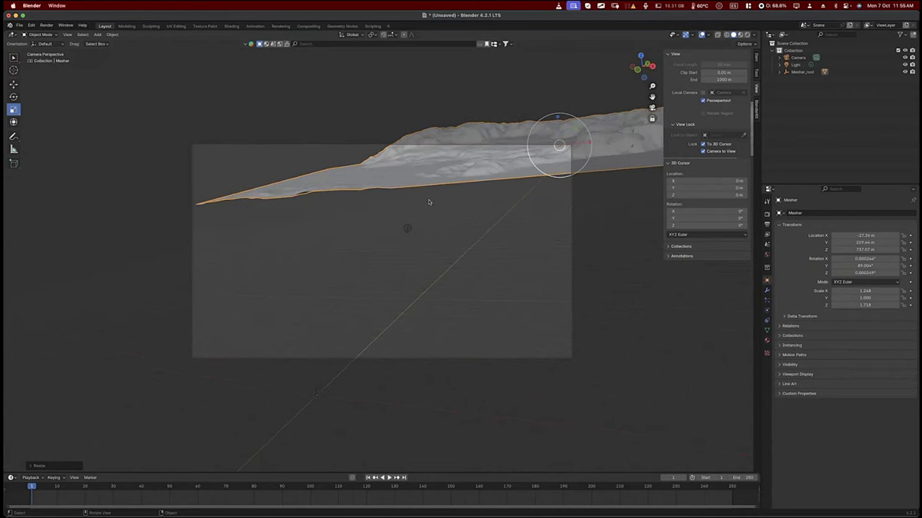
scroll(429, 198, "down", 3)
scroll(429, 199, "up", 5)
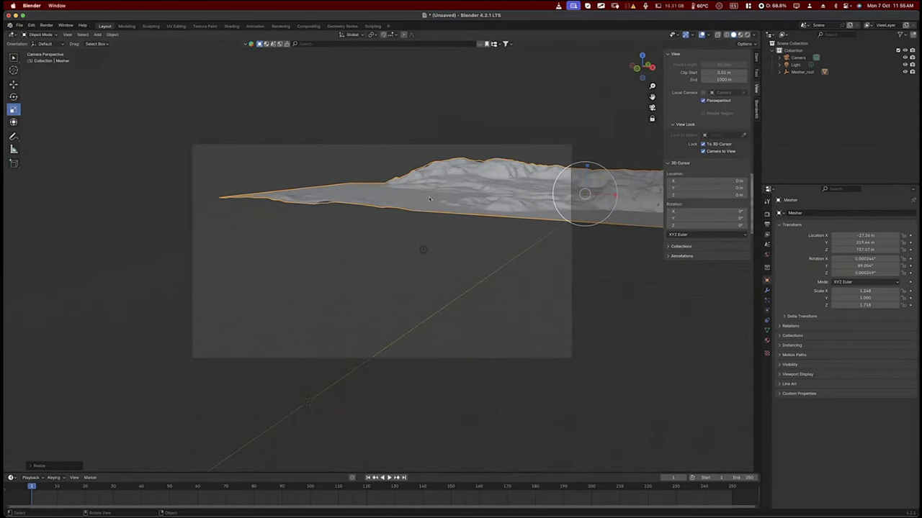
scroll(429, 199, "up", 2)
scroll(429, 199, "right", 3)
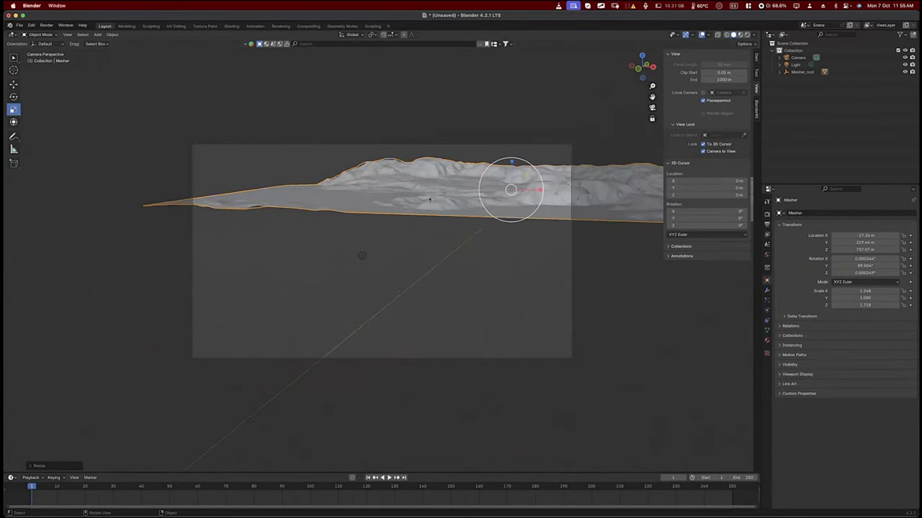
scroll(429, 199, "right", 3)
scroll(429, 198, "down", 3)
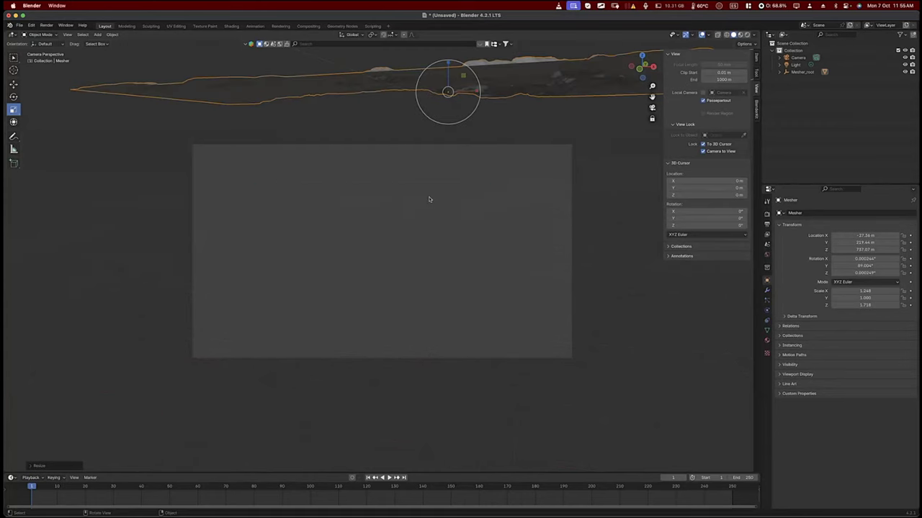
scroll(429, 199, "up", 5)
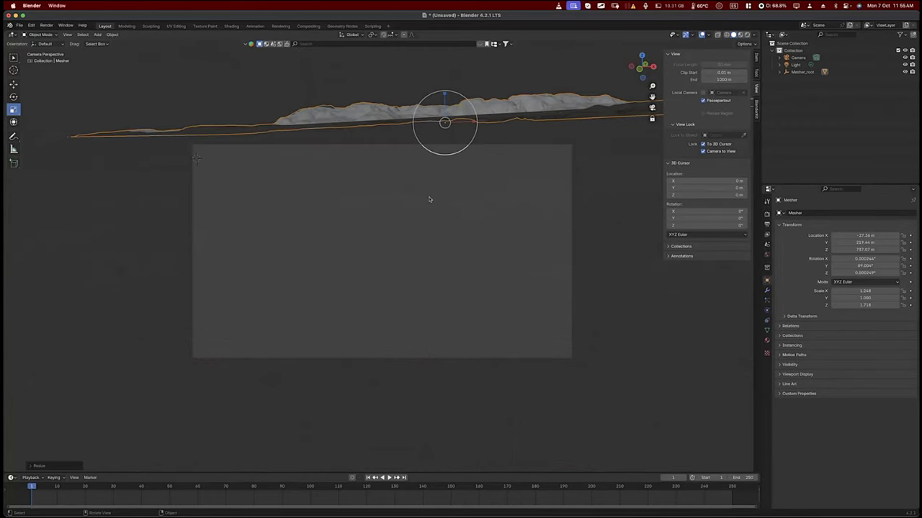
scroll(429, 198, "up", 3)
scroll(429, 199, "up", 3)
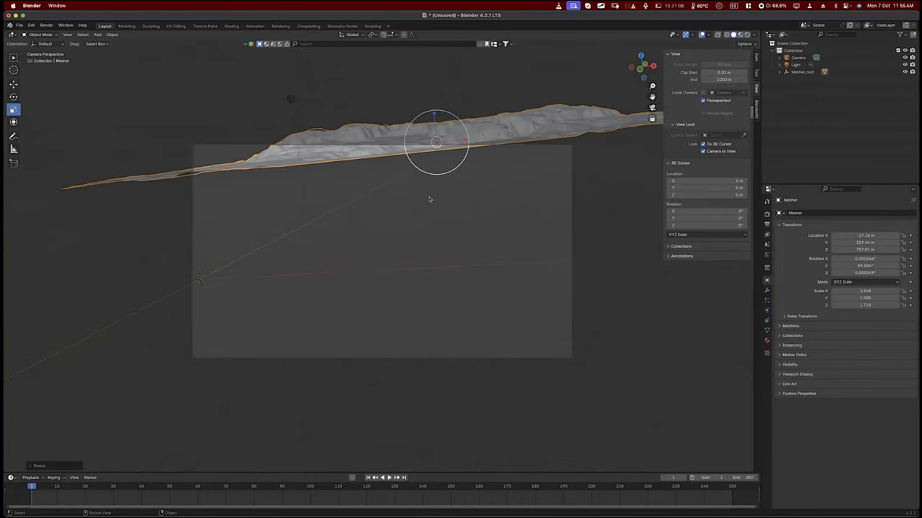
scroll(429, 198, "left", 5)
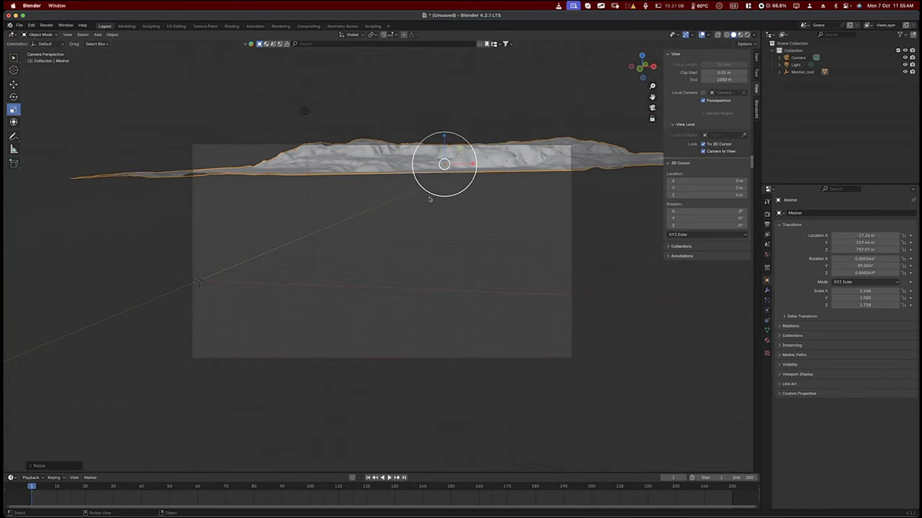
scroll(429, 199, "down", 5)
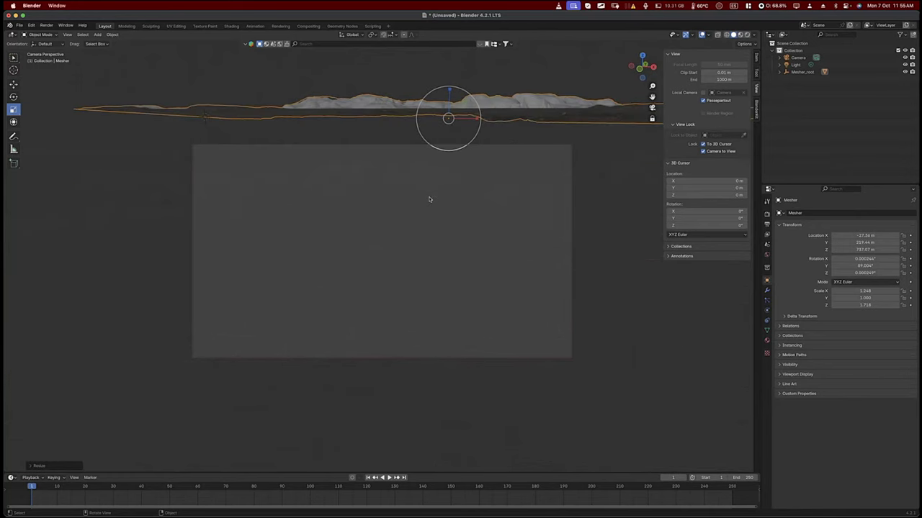
scroll(429, 199, "up", 3)
scroll(429, 199, "up", 5)
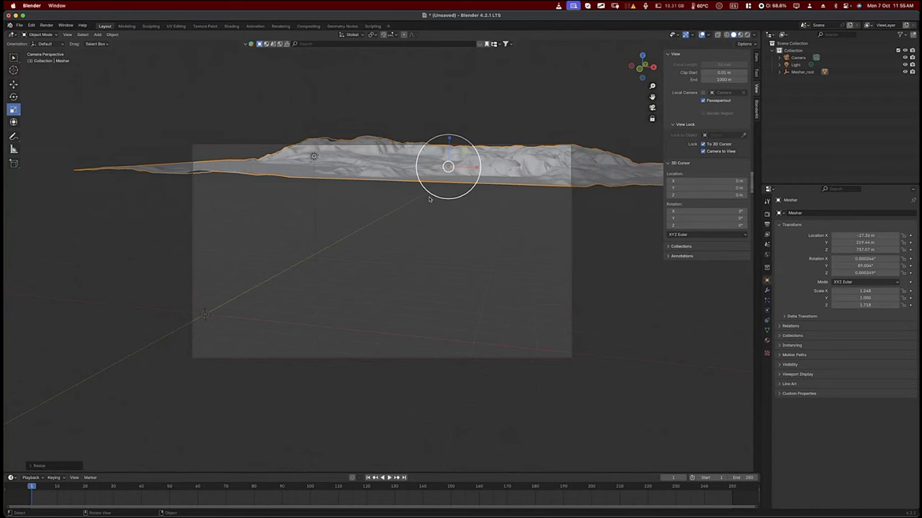
scroll(429, 199, "up", 2)
scroll(429, 198, "up", 4)
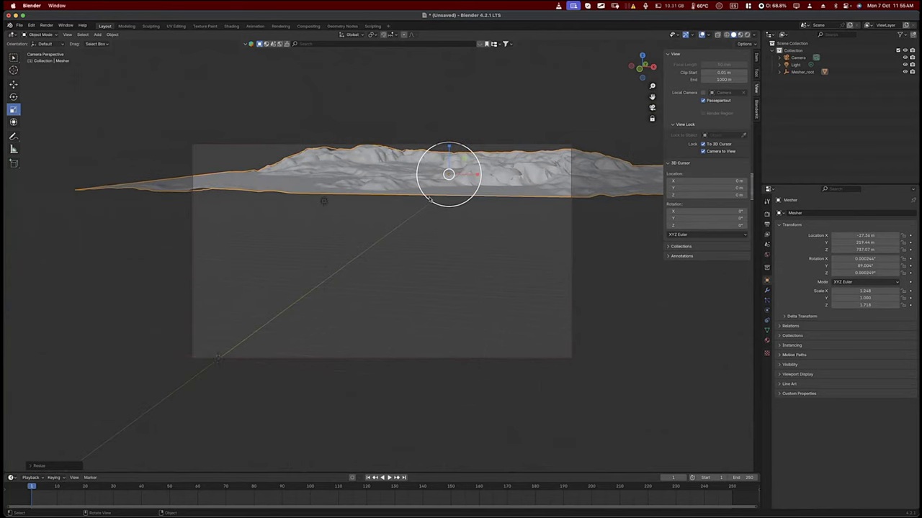
scroll(429, 199, "up", 5)
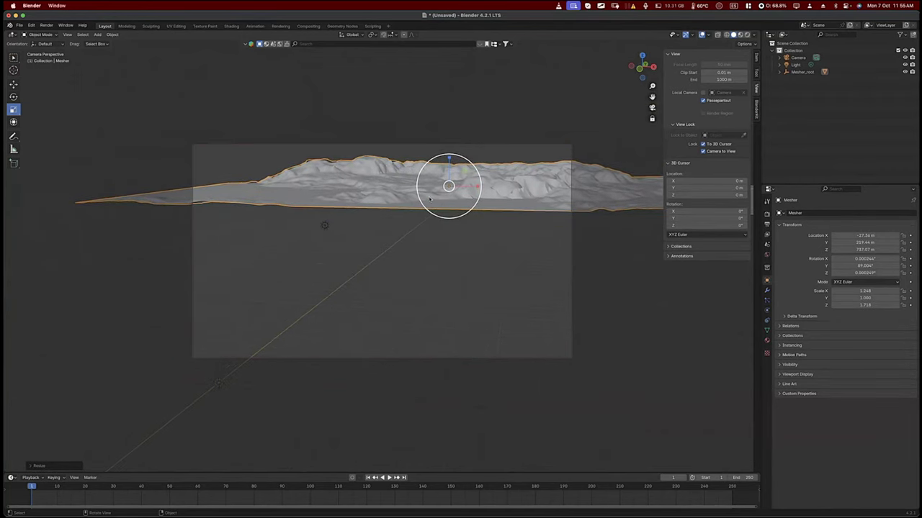
scroll(429, 199, "up", 3)
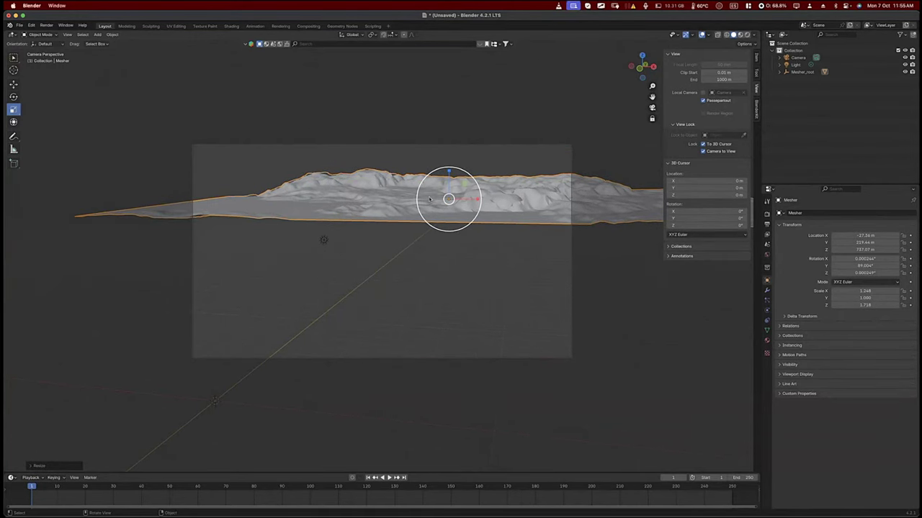
key("super+s")
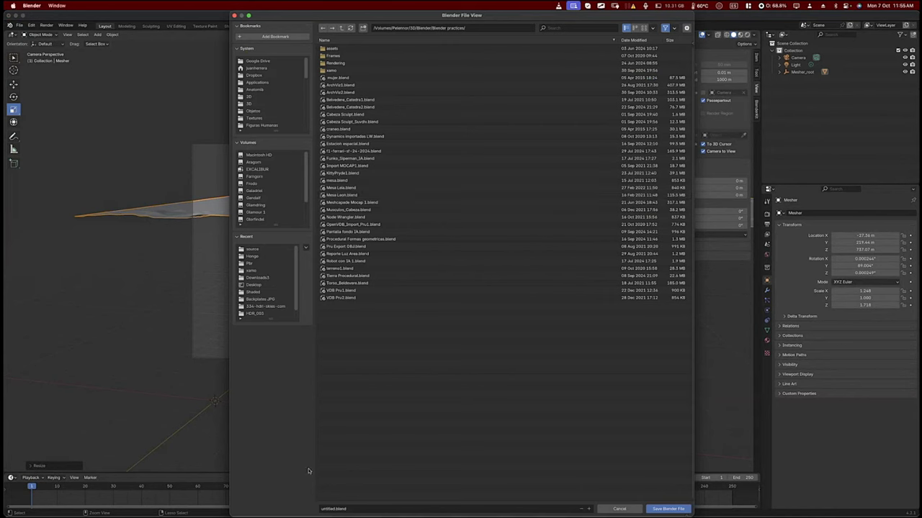
Save the scene under the file name 'Layout terreno.blend'.
left_click(327, 509)
double_click(332, 508)
type("LAyout")
key("BackSpace")
key("BackSpace")
key("BackSpace")
key("BackSpace")
key("BackSpace")
type("ayout terreno")
key("Return")
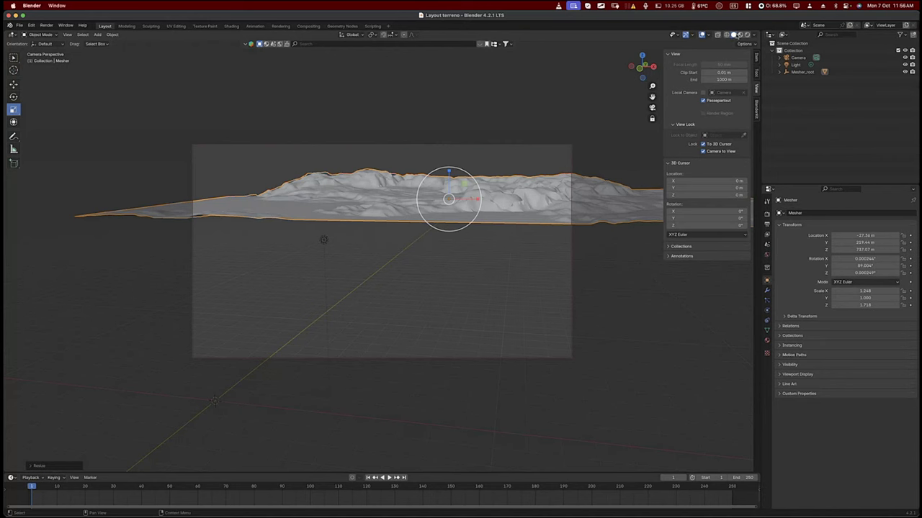
key("z")
left_click(314, 229)
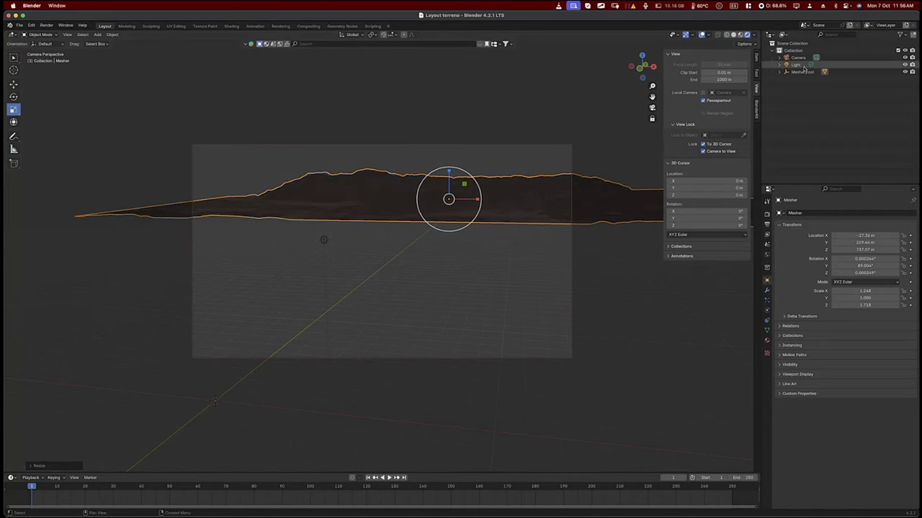
left_click(232, 26)
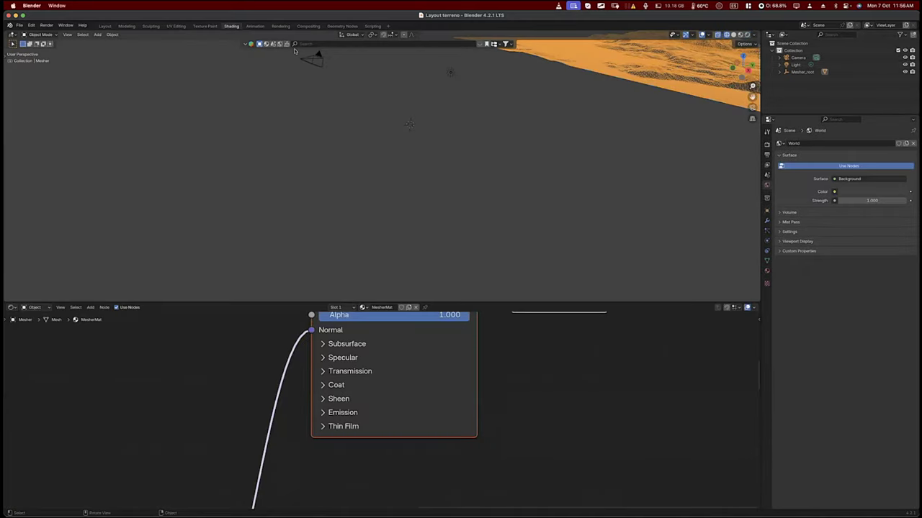
left_click(280, 44)
left_click(320, 45)
type("sky")
key("Return")
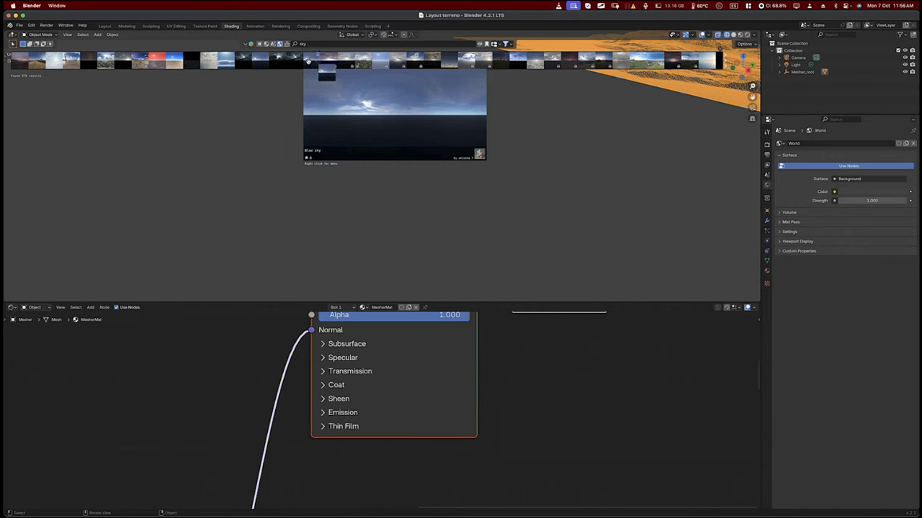
left_click_drag(308, 61, 204, 253)
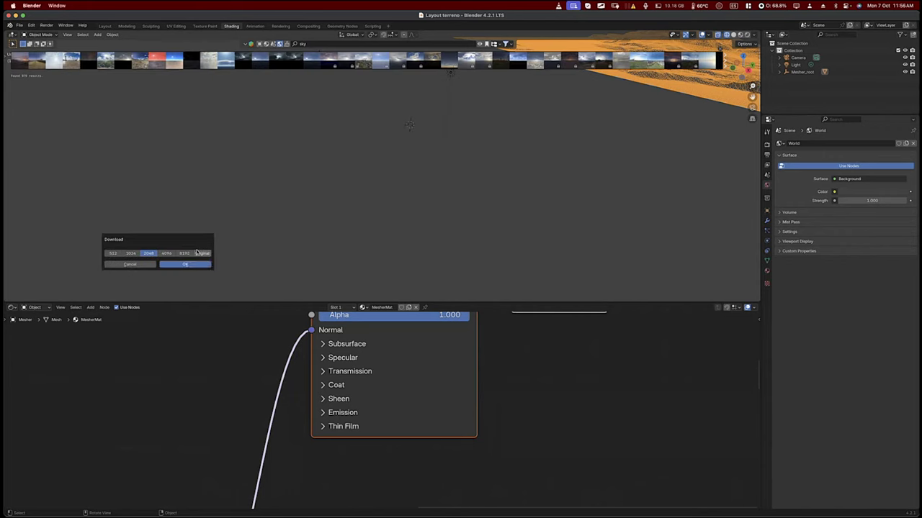
left_click(180, 263)
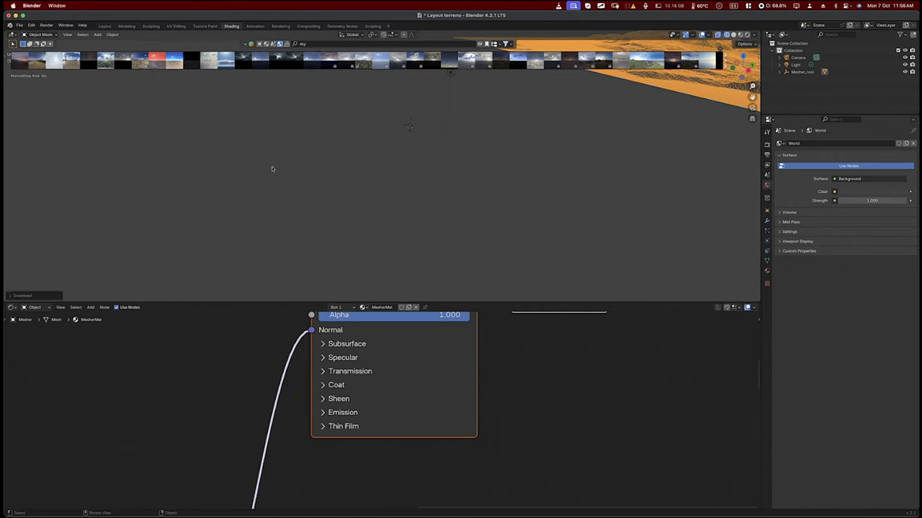
In Layout, apply the Mesher terrain's scale to 1.000 on all axes, then open File > Import.
left_click(106, 27)
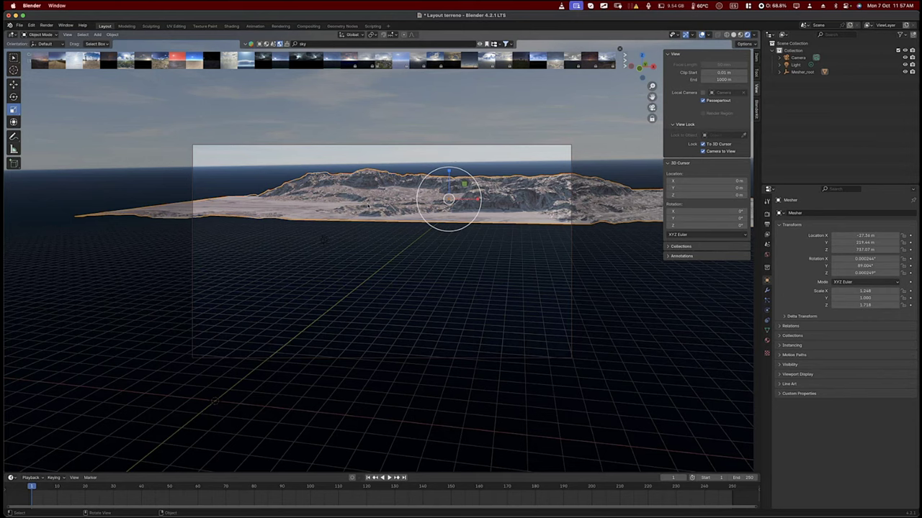
right_click(356, 206)
key("ctrl+a")
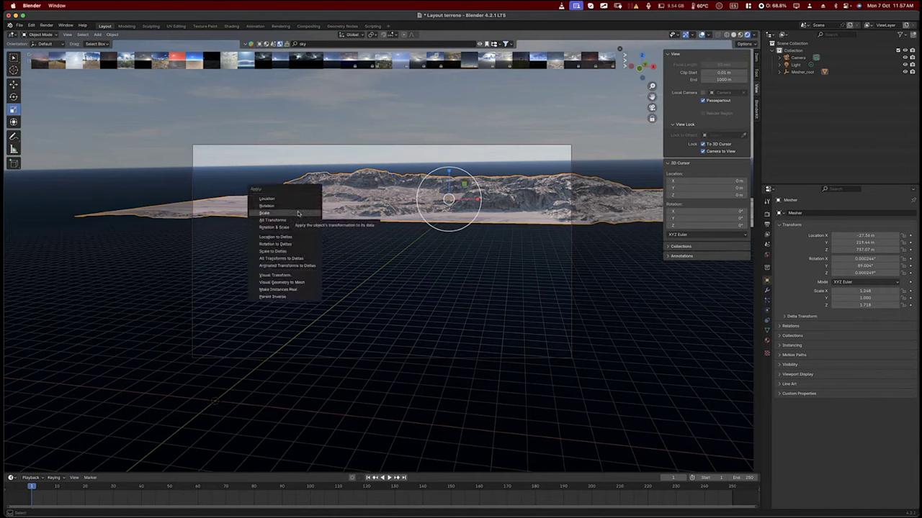
left_click(298, 214)
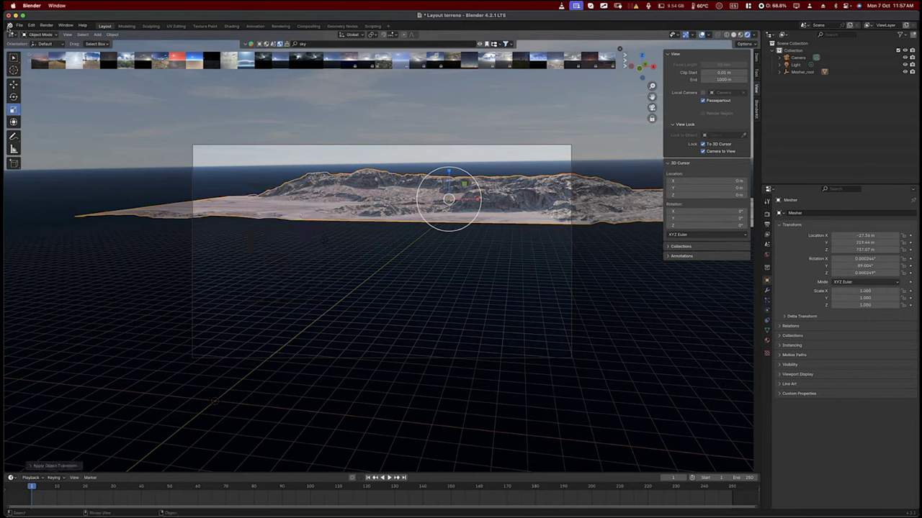
left_click(20, 26)
mouse_move(31, 126)
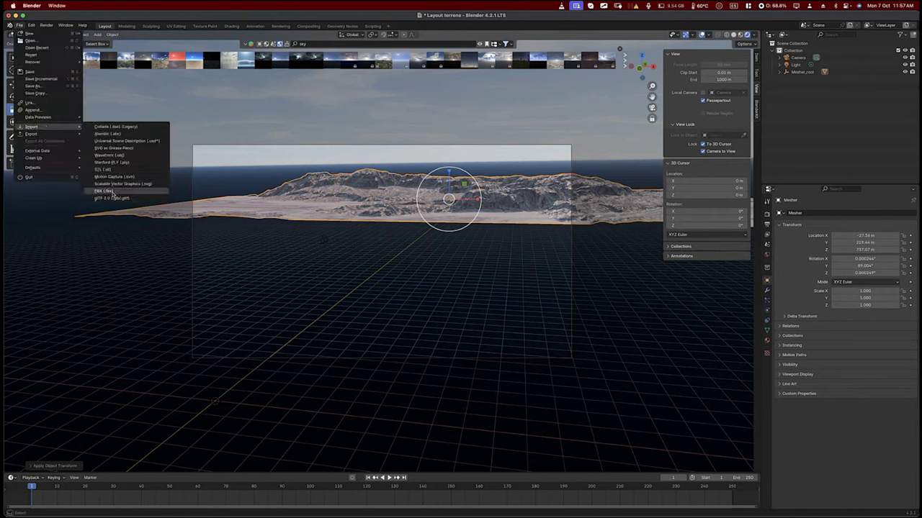
Import sand dune.fbx as FBX and move the dune in front of the mountains.
left_click(113, 192)
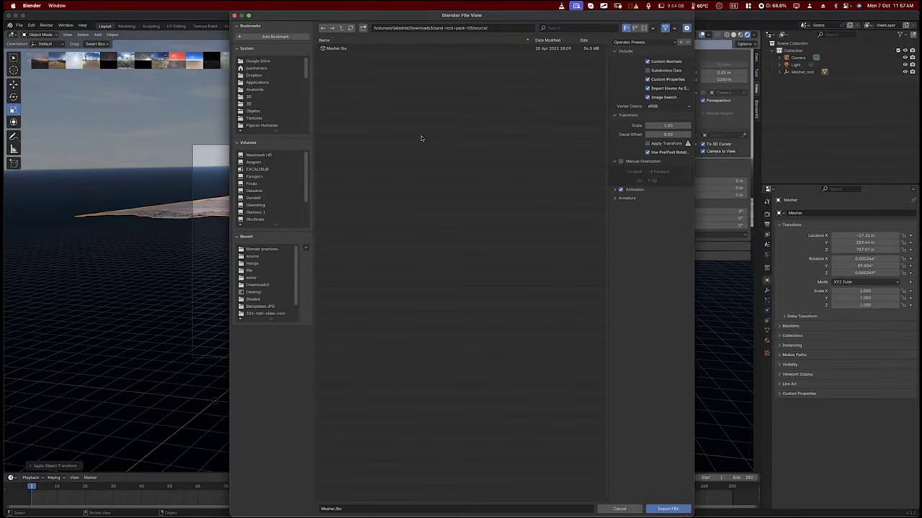
key("super+Tab")
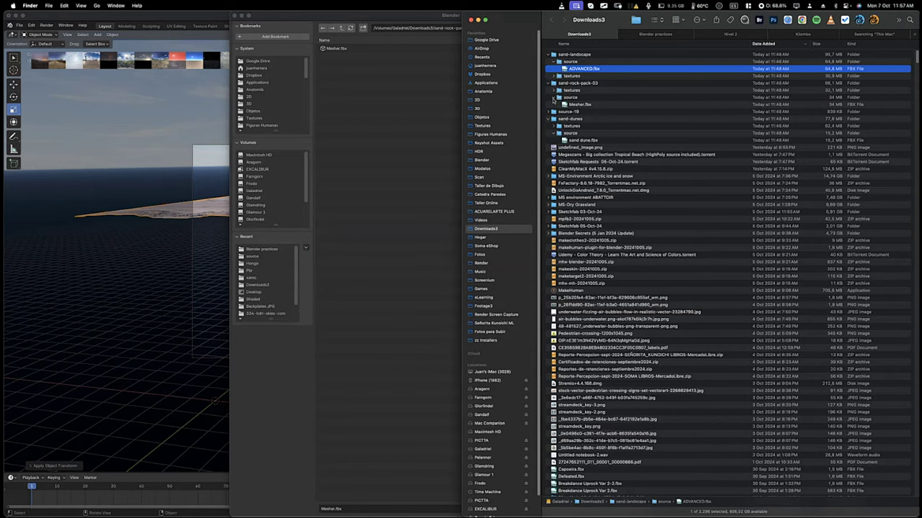
left_click(564, 105)
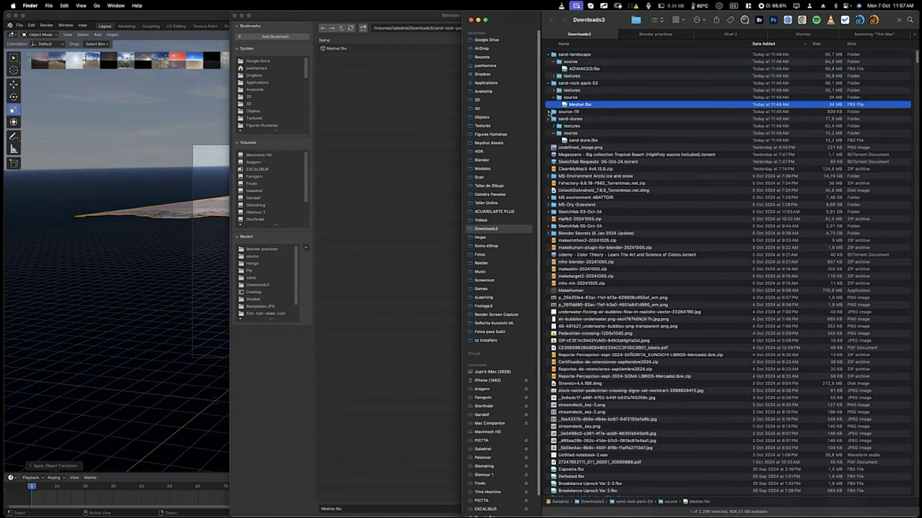
left_click(552, 112)
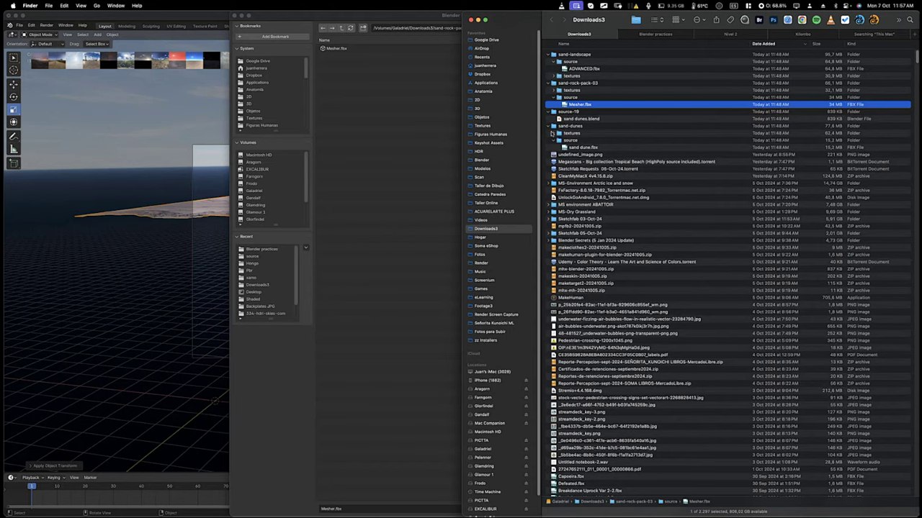
left_click_drag(567, 148, 350, 52)
left_click(350, 51)
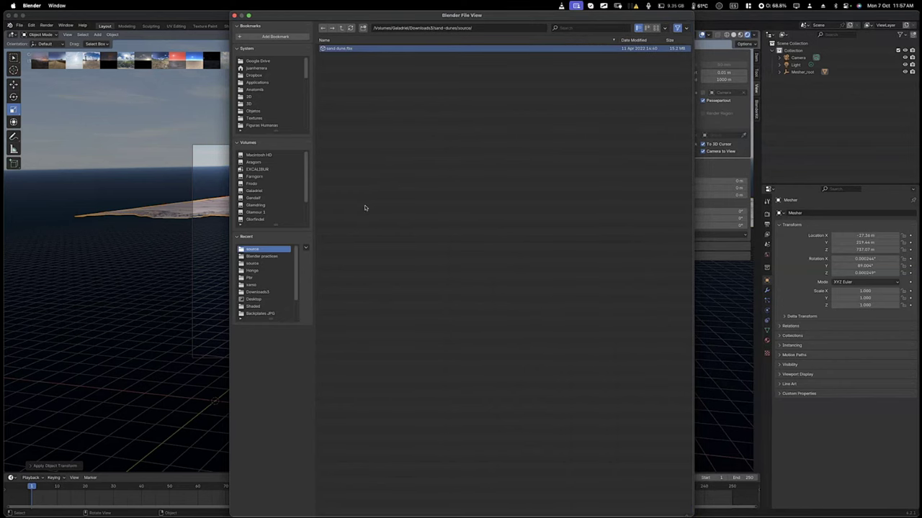
key("Return")
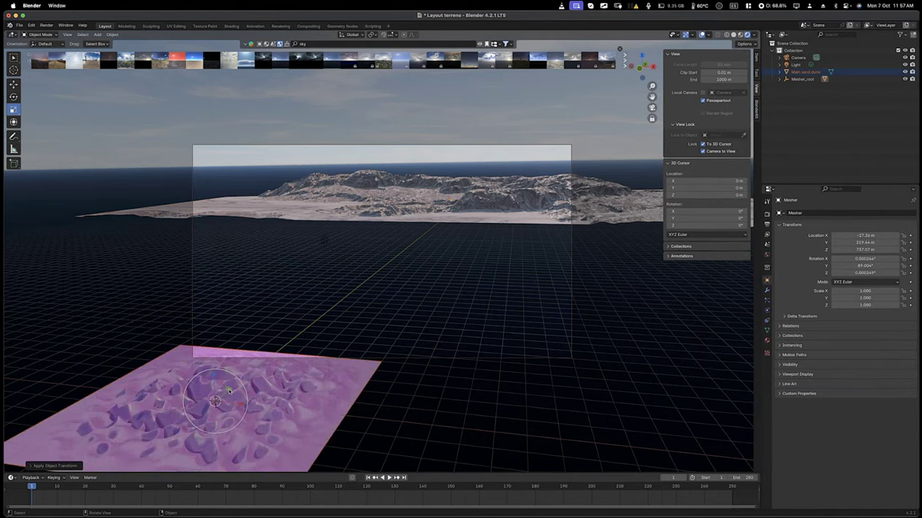
key("g")
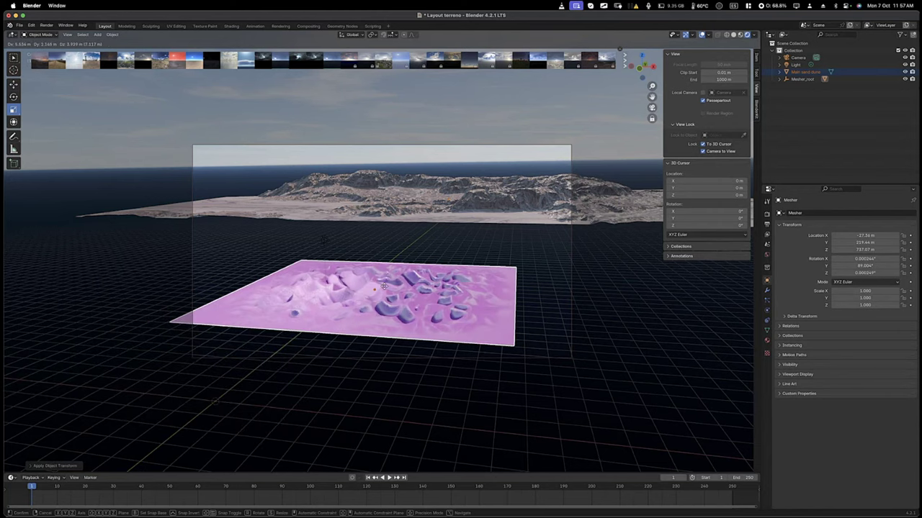
left_click(363, 303)
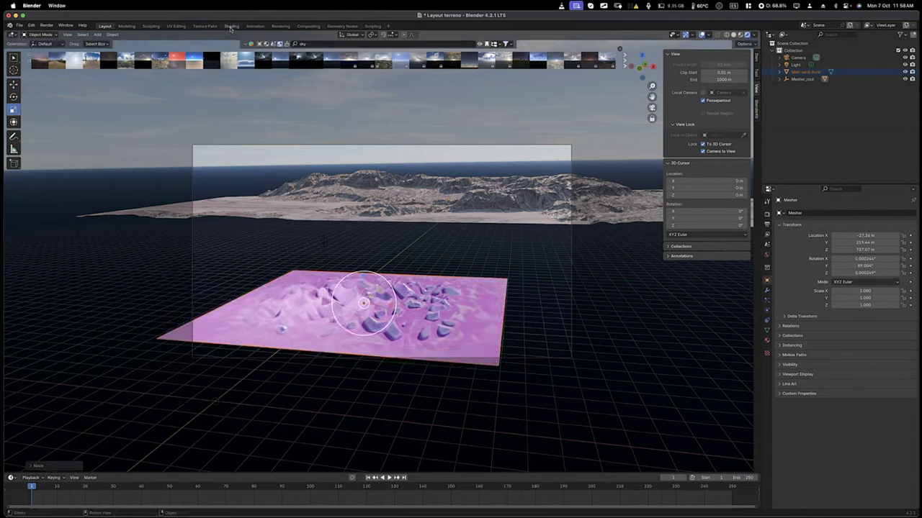
In the Shading workspace, preview the sand dune with Rendered viewport shading.
left_click(231, 26)
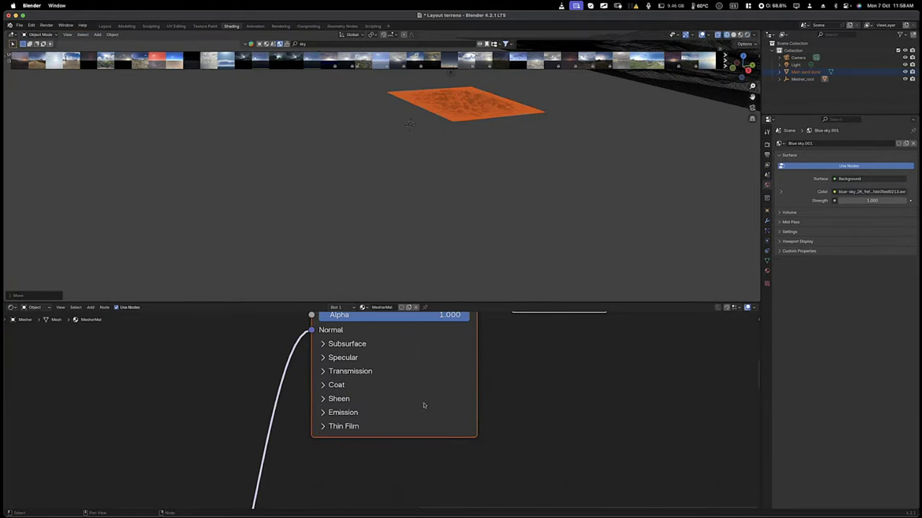
scroll(462, 165, "up", 10)
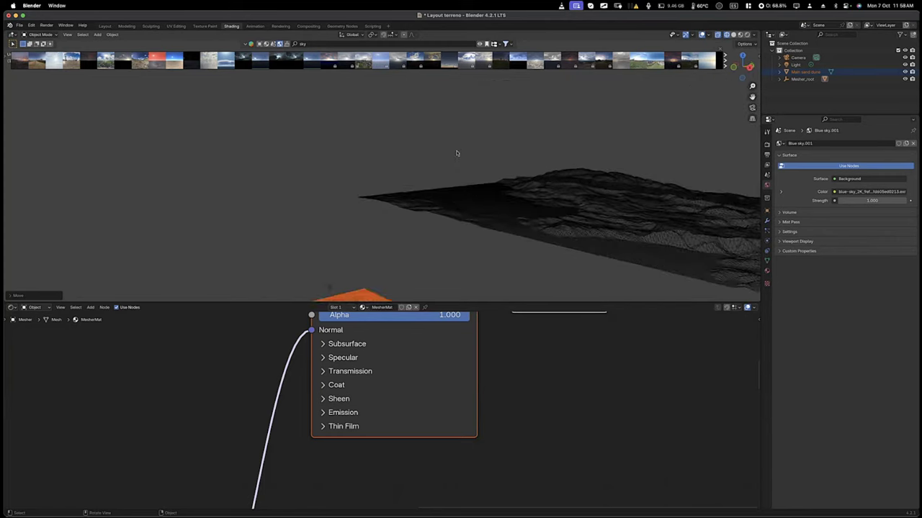
scroll(447, 159, "down", 10)
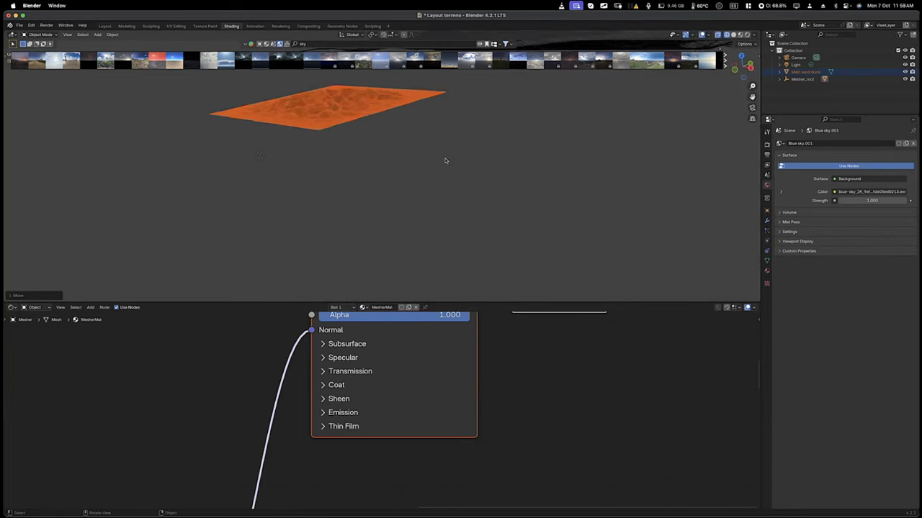
scroll(444, 160, "down", 5)
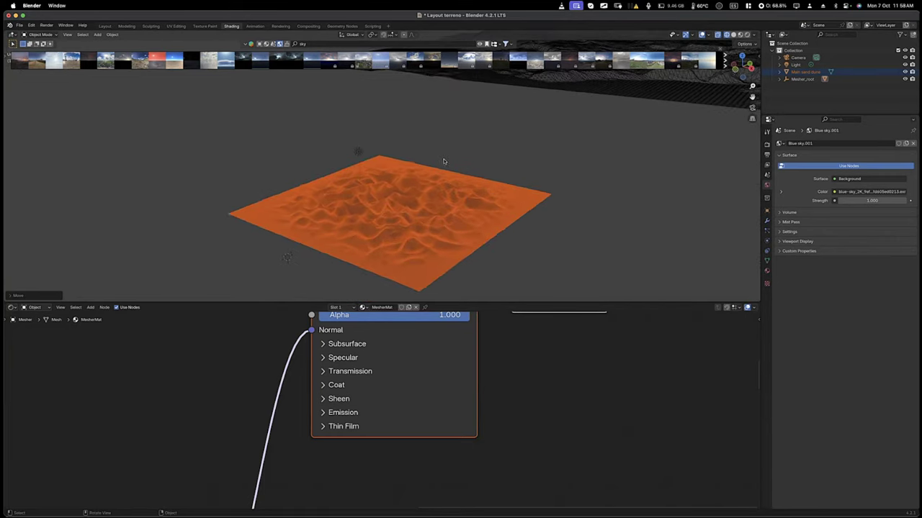
scroll(444, 161, "up", 5)
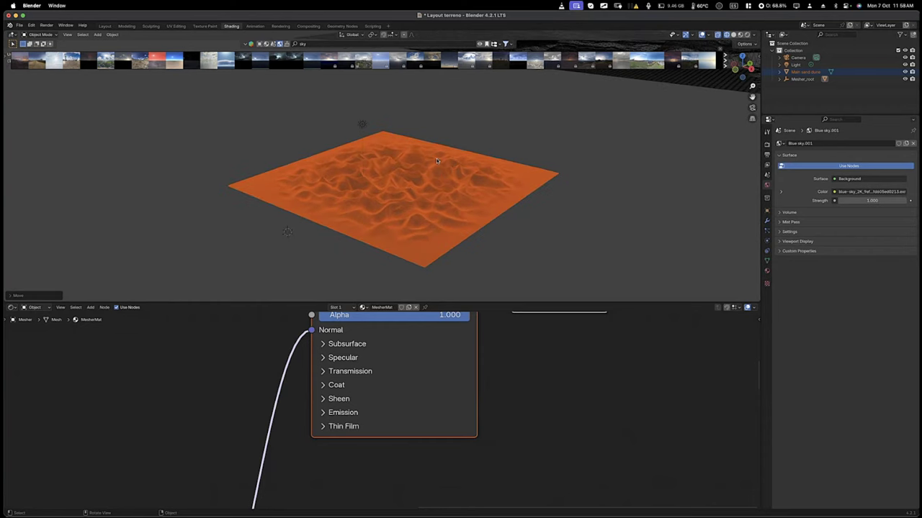
key("F4")
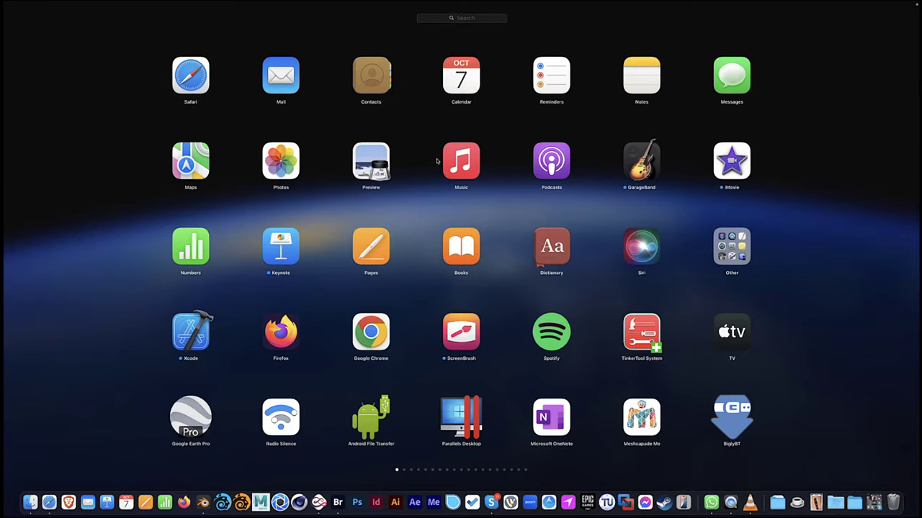
left_click(436, 161)
left_click(436, 117)
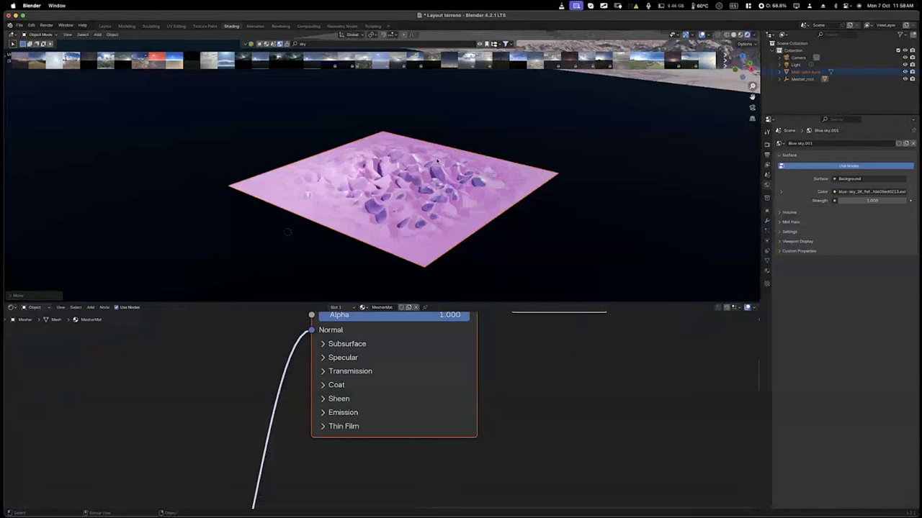
Load sand_dune_diffuse.png from the sand-dunes textures folder as the dune's colour texture.
left_click(388, 245)
scroll(263, 379, "down", 3)
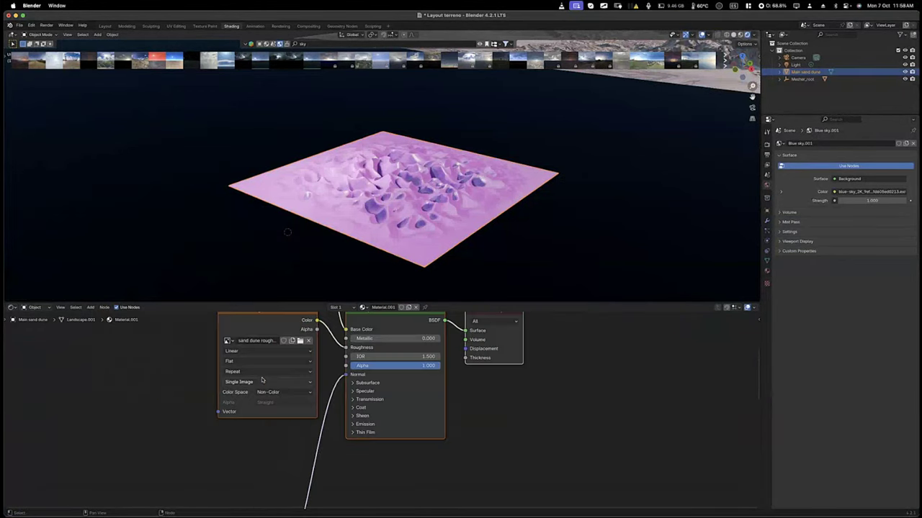
scroll(293, 386, "up", 3)
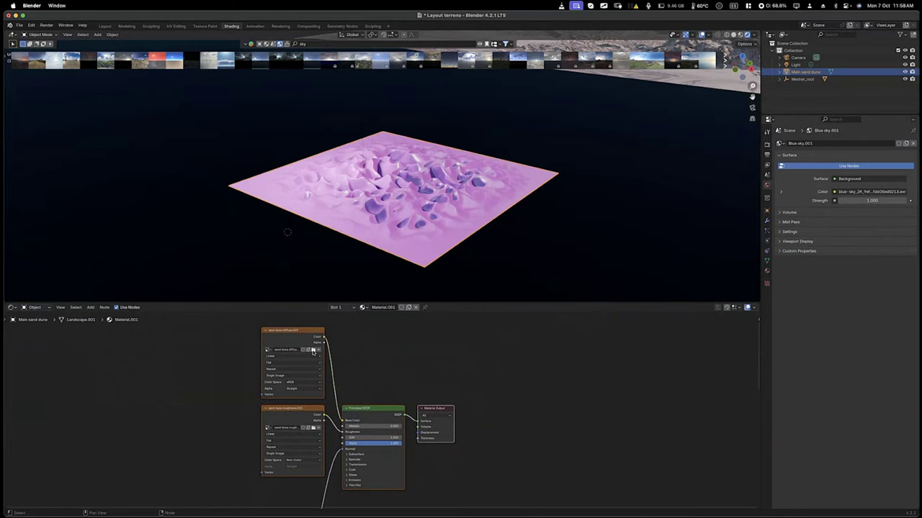
left_click(313, 350)
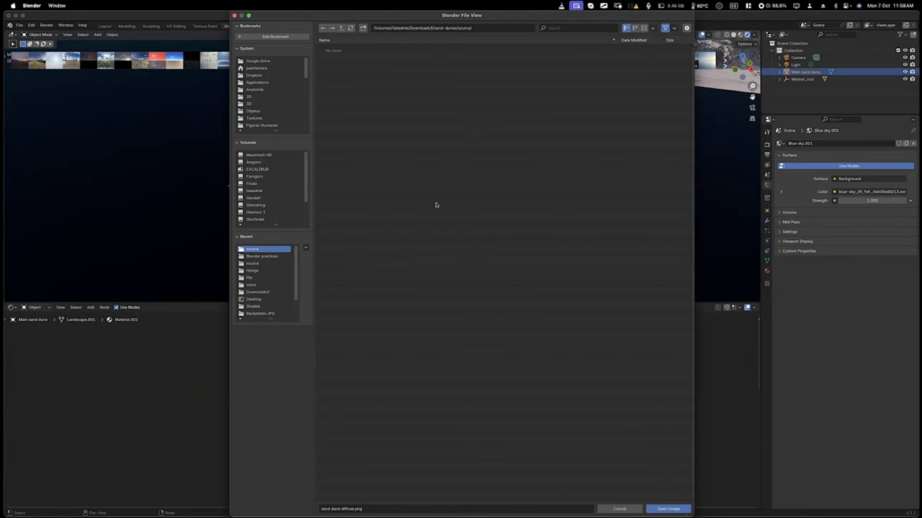
key("super+Tab")
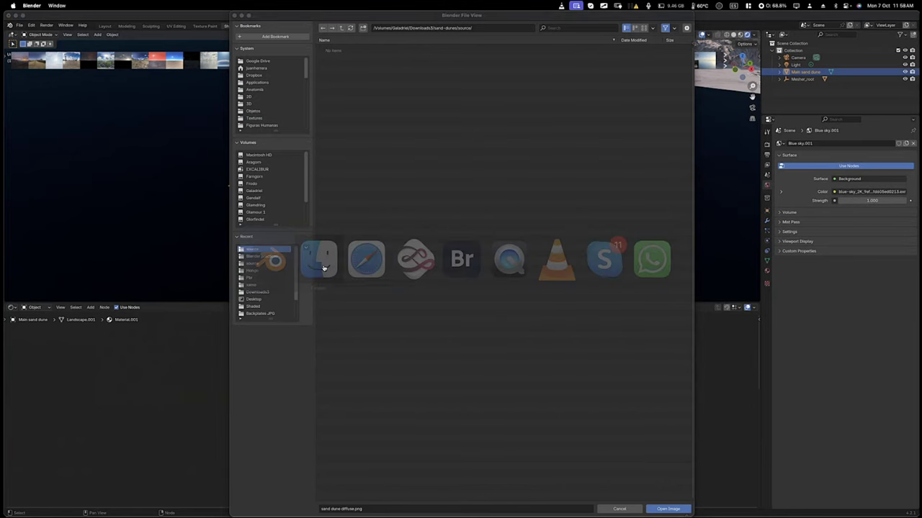
left_click(325, 266)
left_click(554, 133)
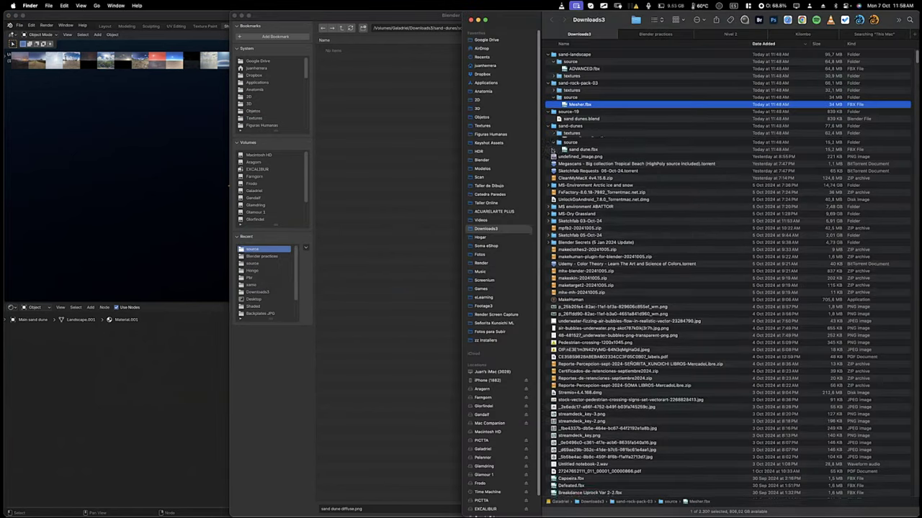
left_click_drag(553, 144, 337, 257)
left_click(281, 381)
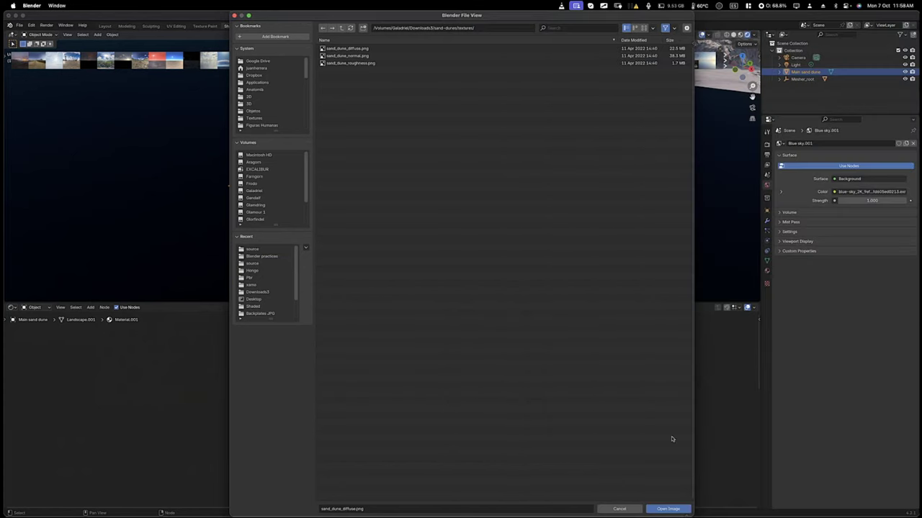
left_click(669, 509)
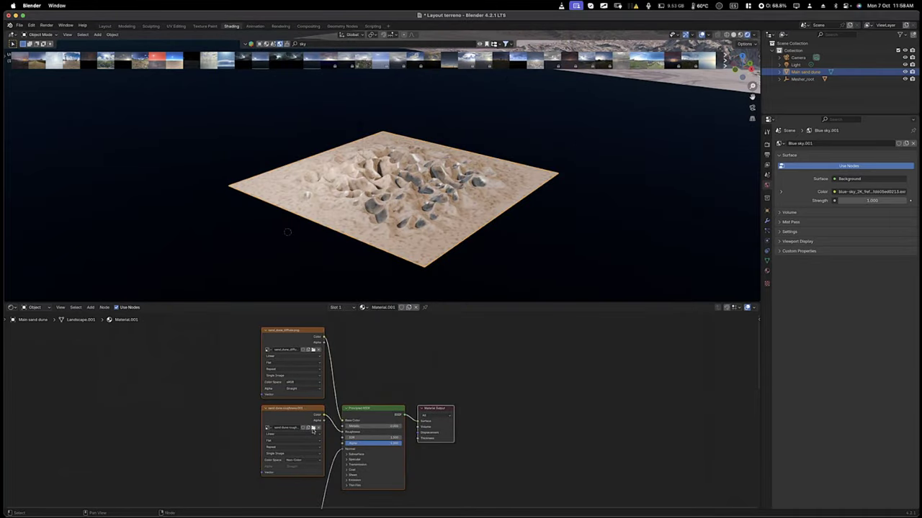
Load sand_dune_roughness.png into the roughness Image Texture node.
left_click(312, 428)
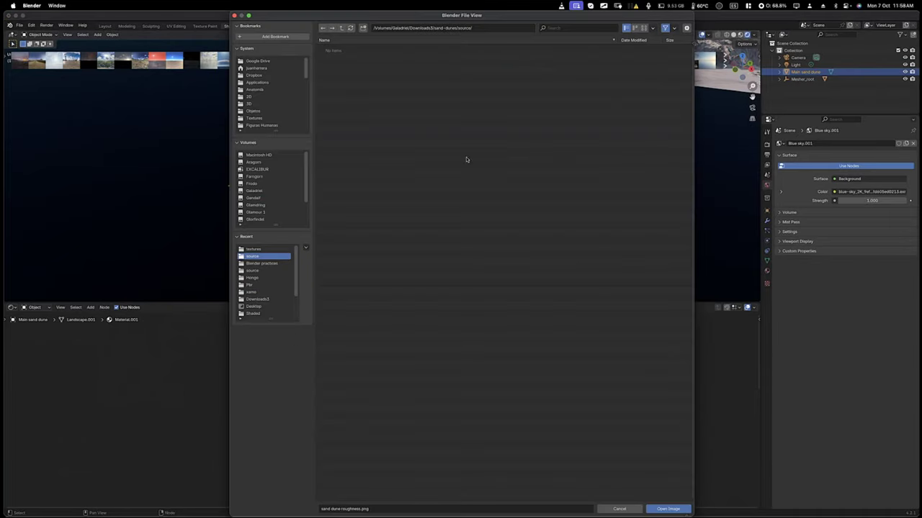
key("super+Tab")
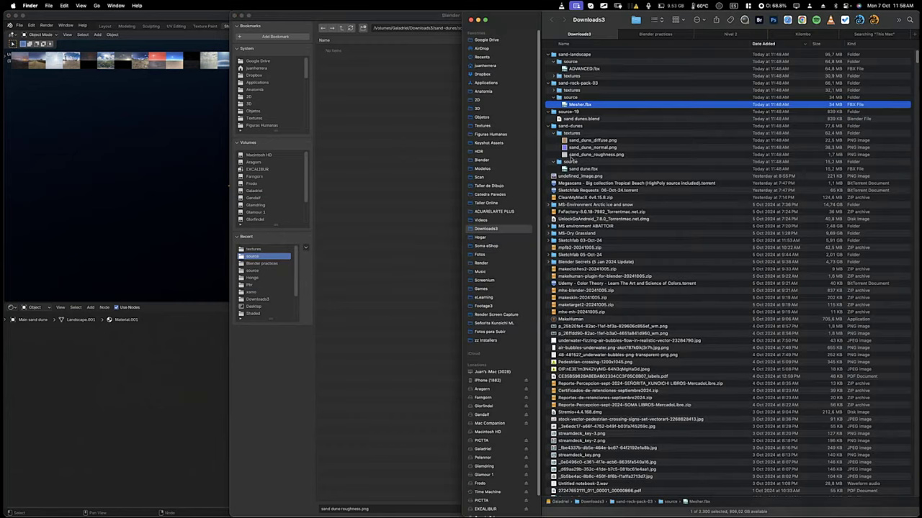
left_click(572, 155)
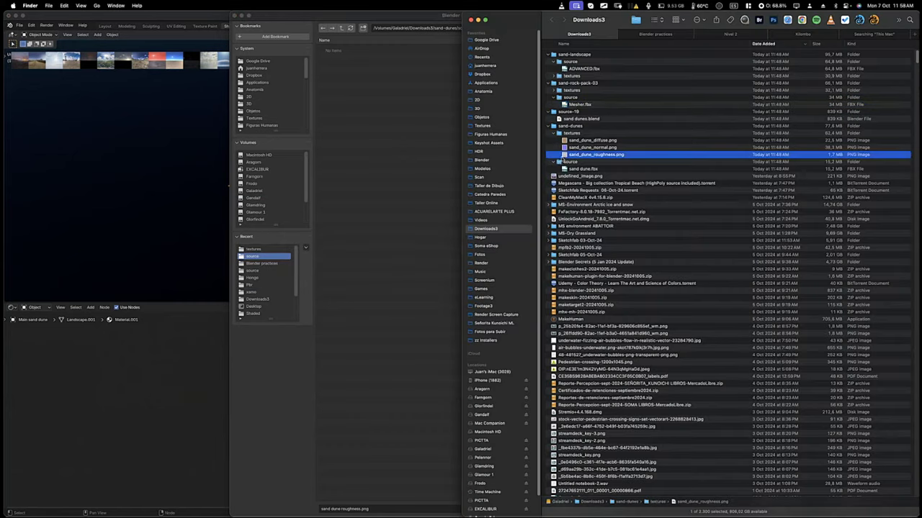
left_click_drag(561, 158, 403, 147)
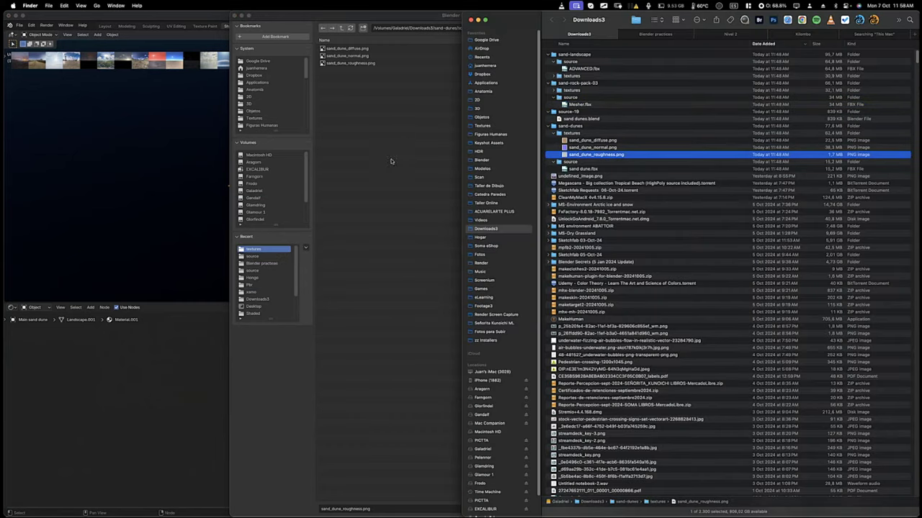
left_click(382, 197)
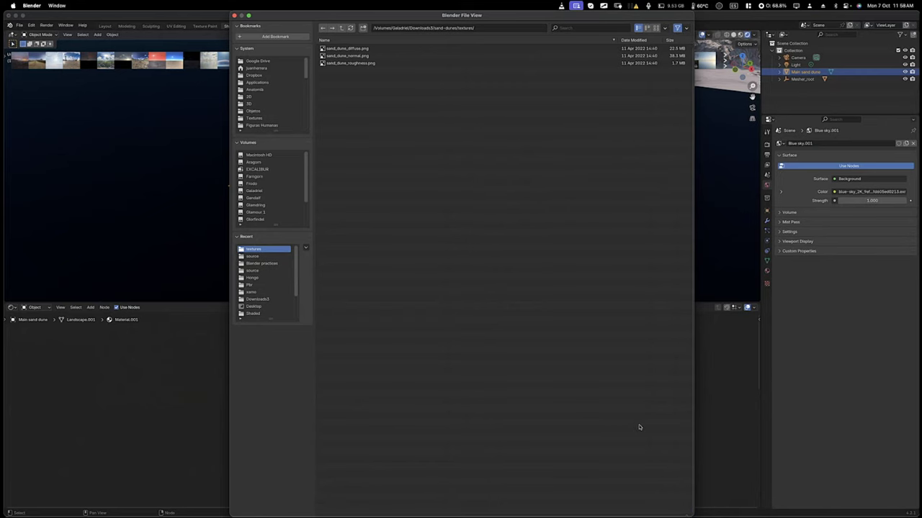
key("Return")
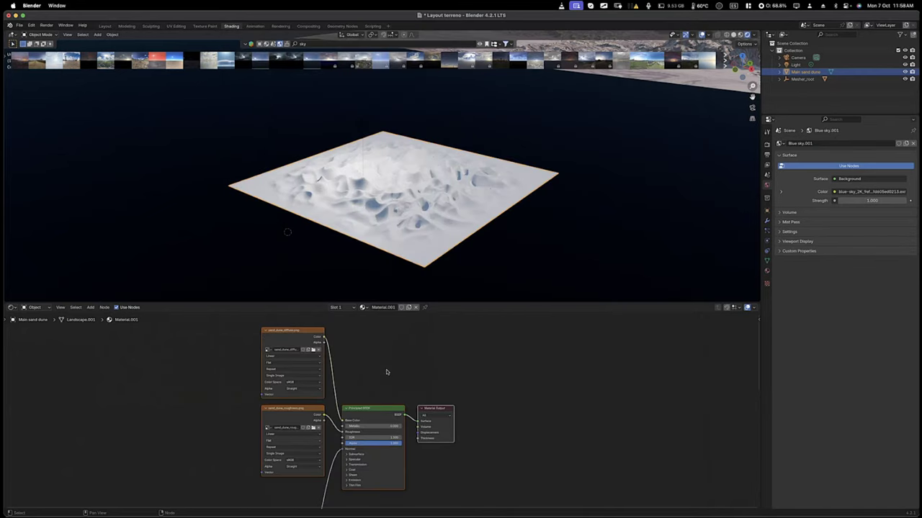
Move the Normal Map node and the normal image node up near the Principled BSDF.
scroll(378, 380, "down", 5)
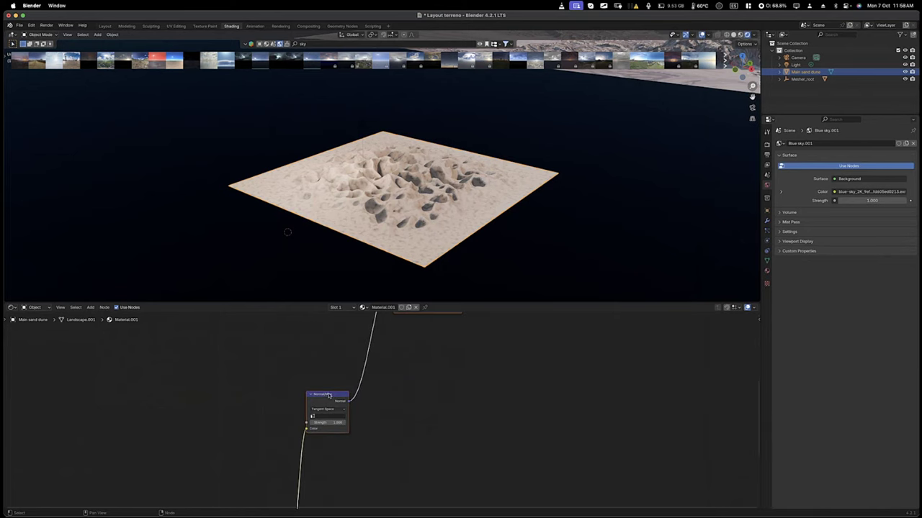
scroll(331, 396, "down", 5)
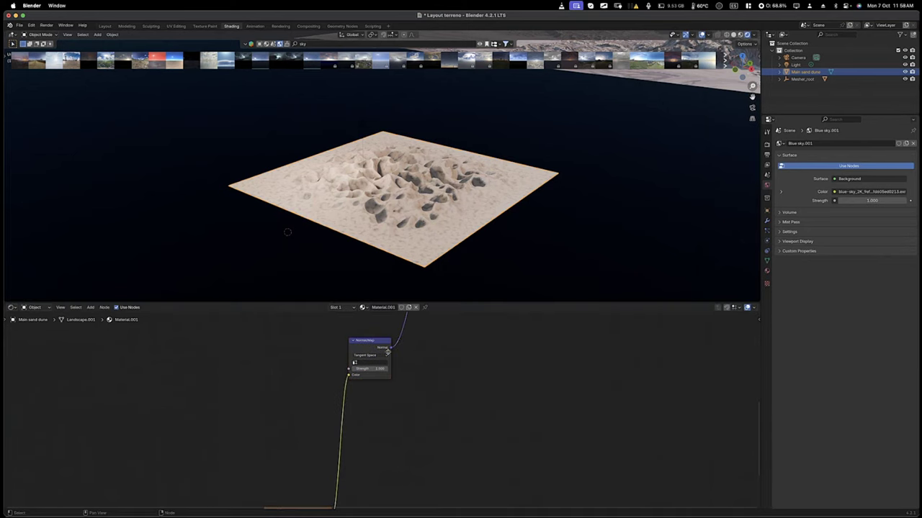
scroll(416, 360, "up", 5)
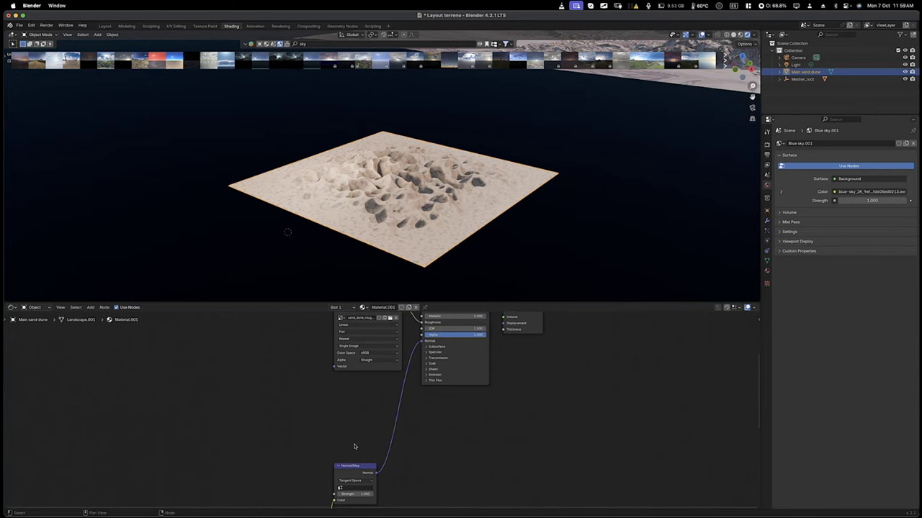
left_click_drag(354, 466, 365, 394)
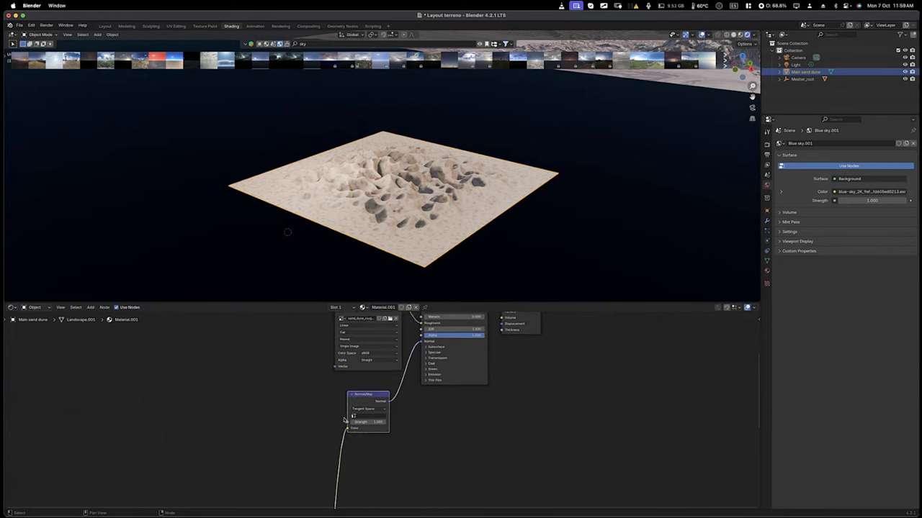
scroll(341, 439, "down", 1)
scroll(341, 439, "down", 10)
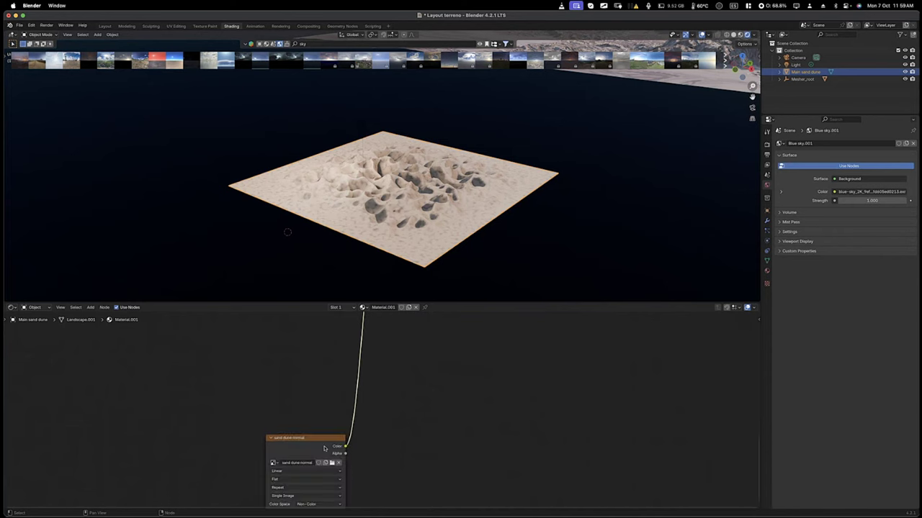
scroll(324, 426, "down", 5)
scroll(301, 435, "up", 6)
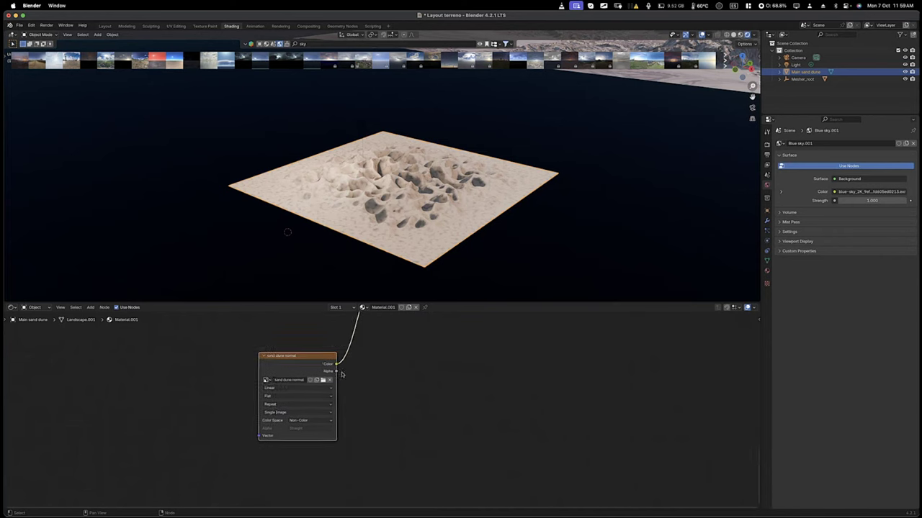
left_click_drag(301, 435, 306, 340)
Reposition and collapse the diffuse and roughness Image Texture nodes to tidy the node tree.
scroll(403, 382, "up", 4)
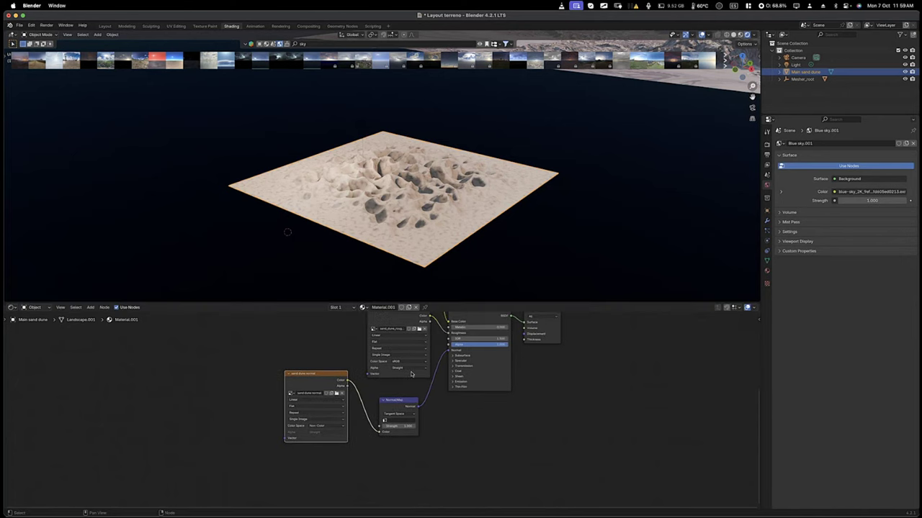
scroll(403, 381, "up", 3)
scroll(387, 327, "down", 2)
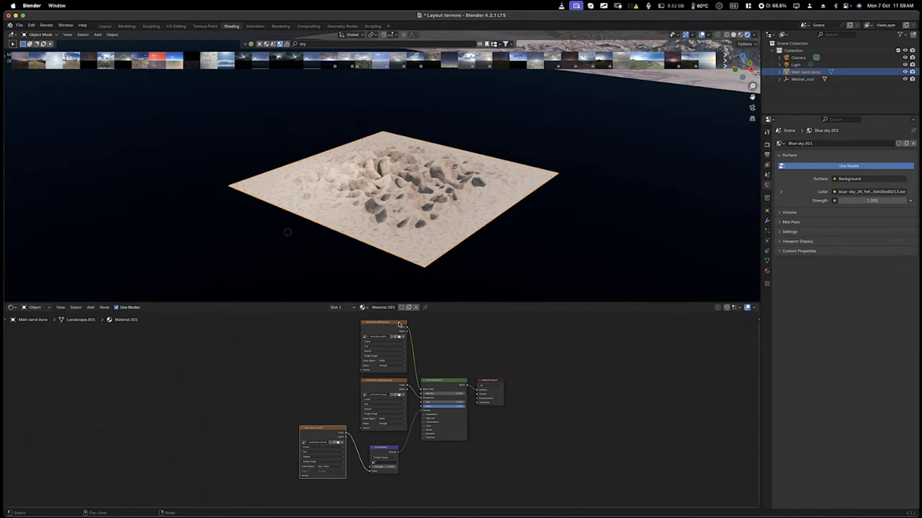
left_click_drag(400, 325, 300, 355)
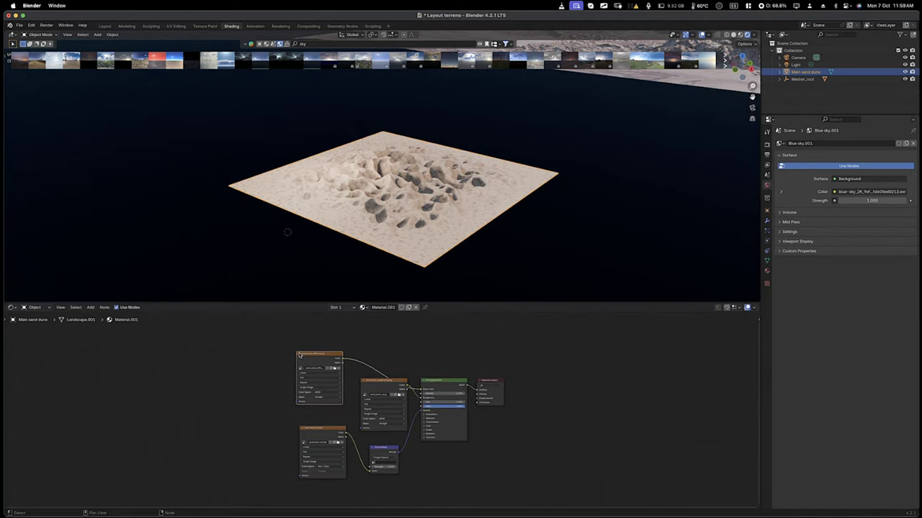
left_click(300, 354)
left_click(364, 382)
left_click_drag(386, 381, 311, 370)
left_click_drag(331, 432, 327, 422)
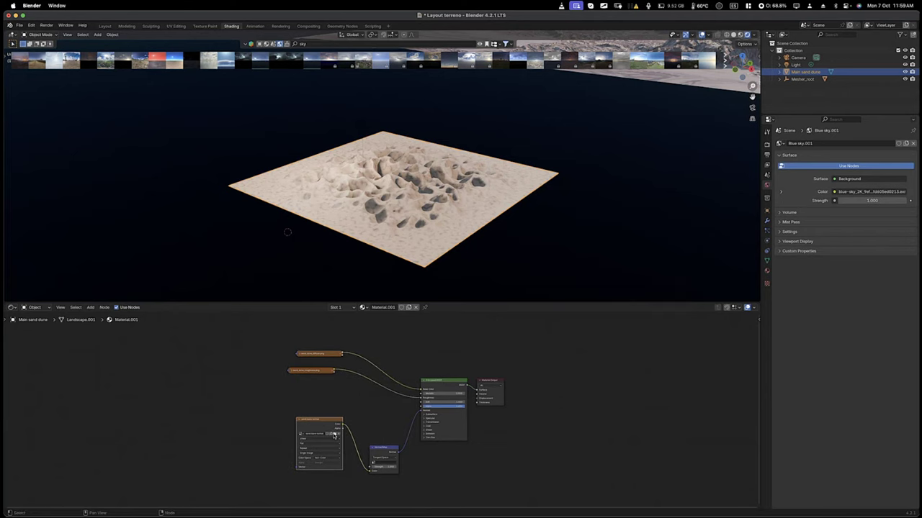
Load sand_dune_normal.png into the normal Image Texture node.
left_click(343, 434)
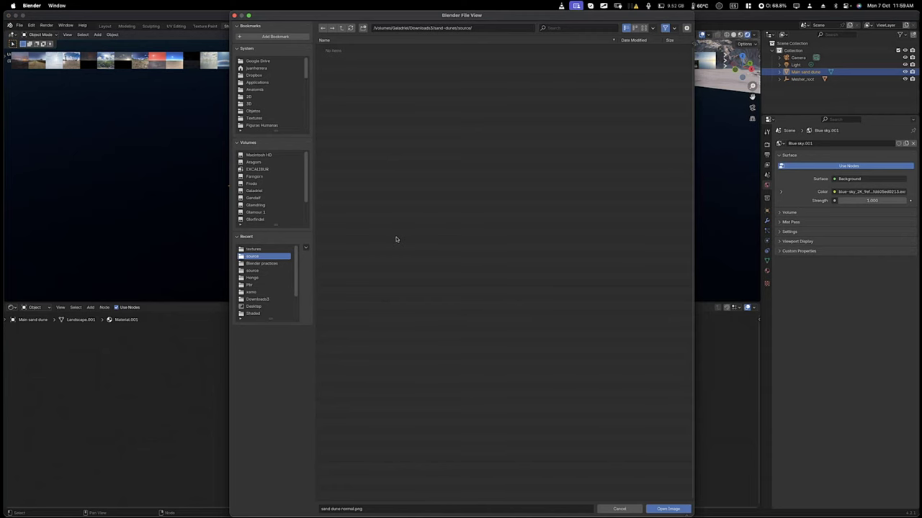
key("super+Tab")
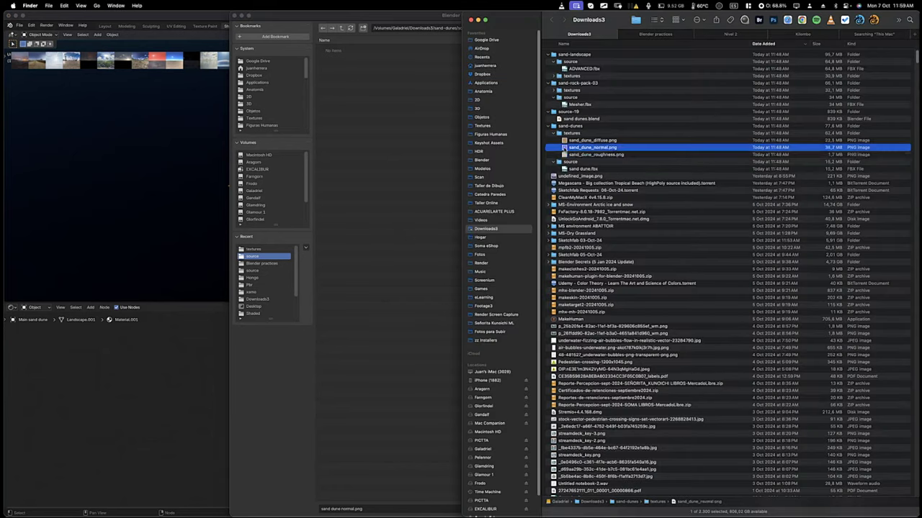
key("shift+Up")
key("shift+Up")
key("shift+Down")
left_click_drag(569, 149, 378, 186)
left_click(277, 387)
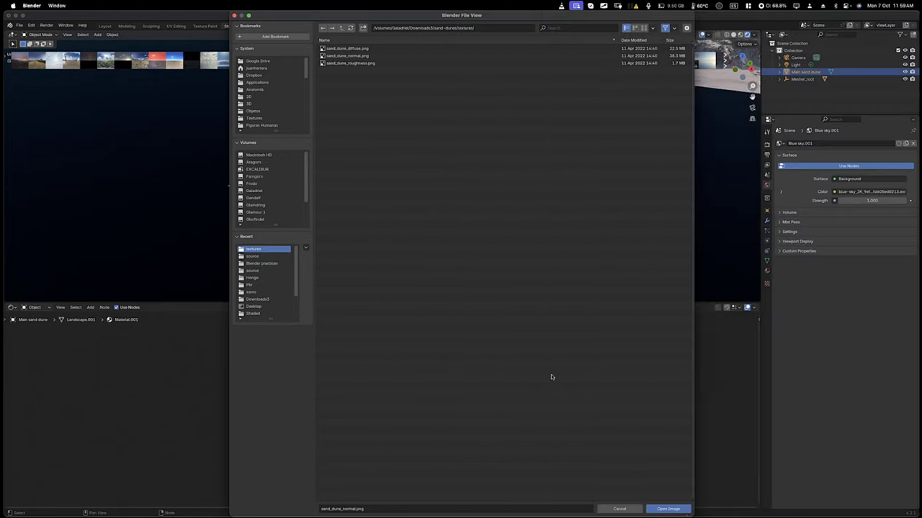
left_click(658, 509)
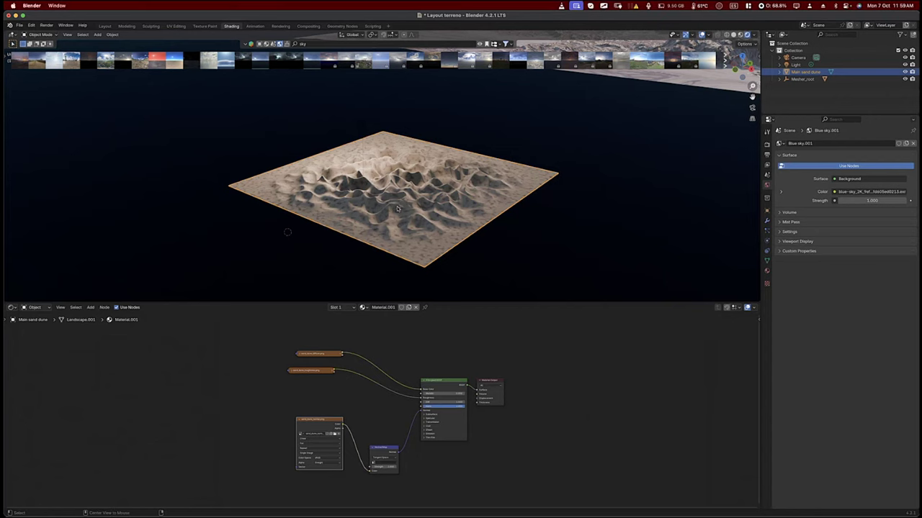
In a four-way quad view, frame the sand dune and move it to a new position.
key("ctrl+alt+q")
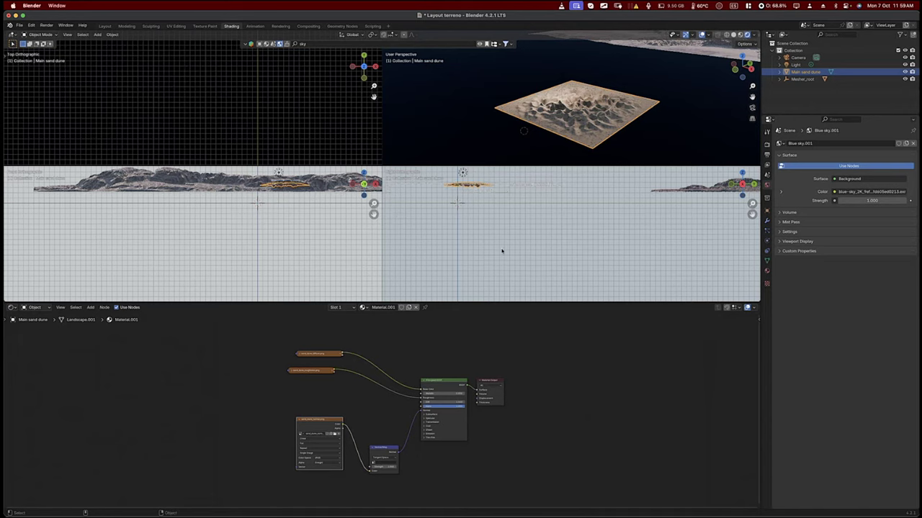
key("KP_Decimal")
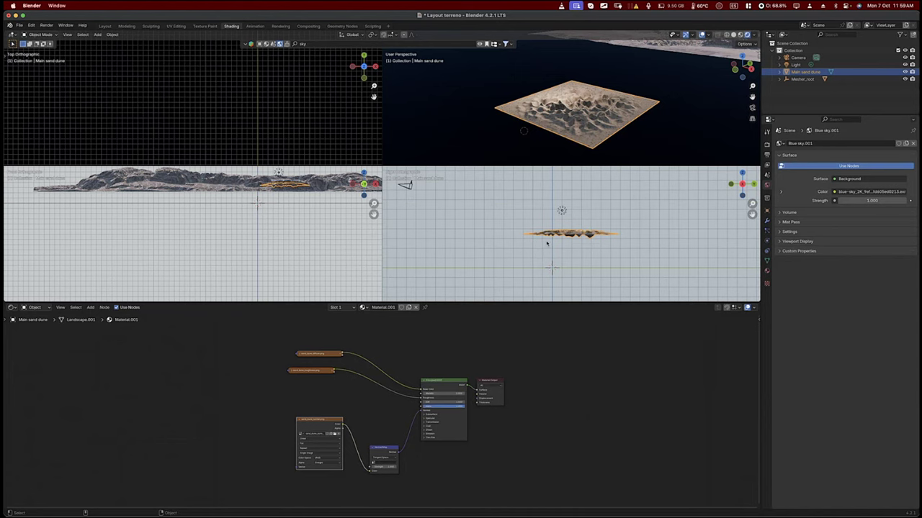
key("g")
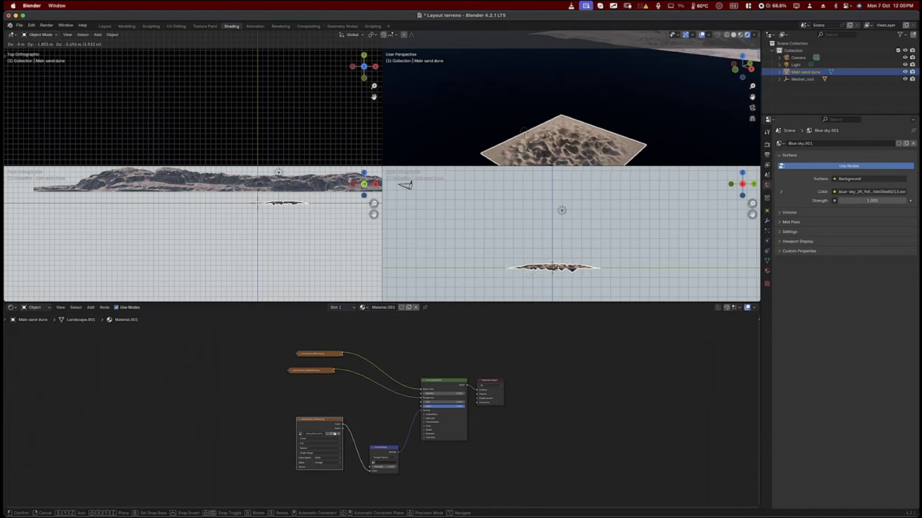
left_click(547, 266)
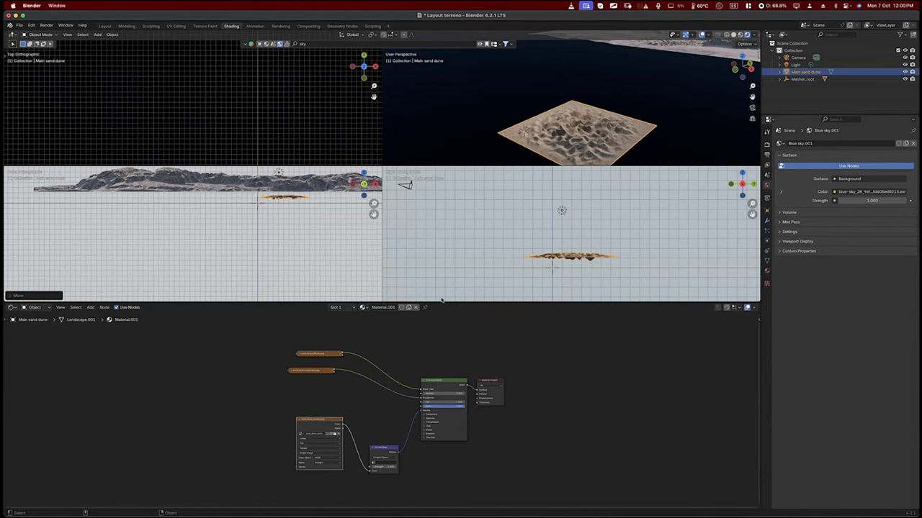
Deselect the dune and save the file as Layout terreno.blend.
scroll(442, 295, "down", 3, "shift")
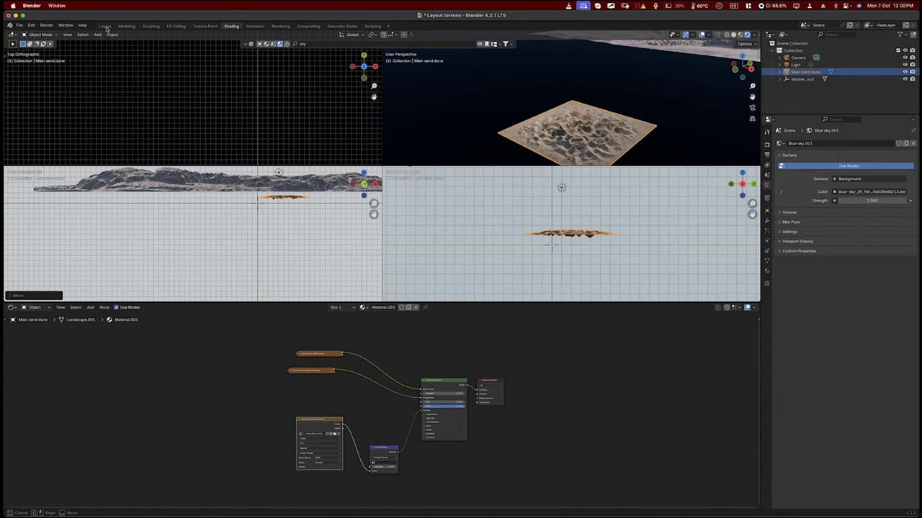
left_click(145, 213)
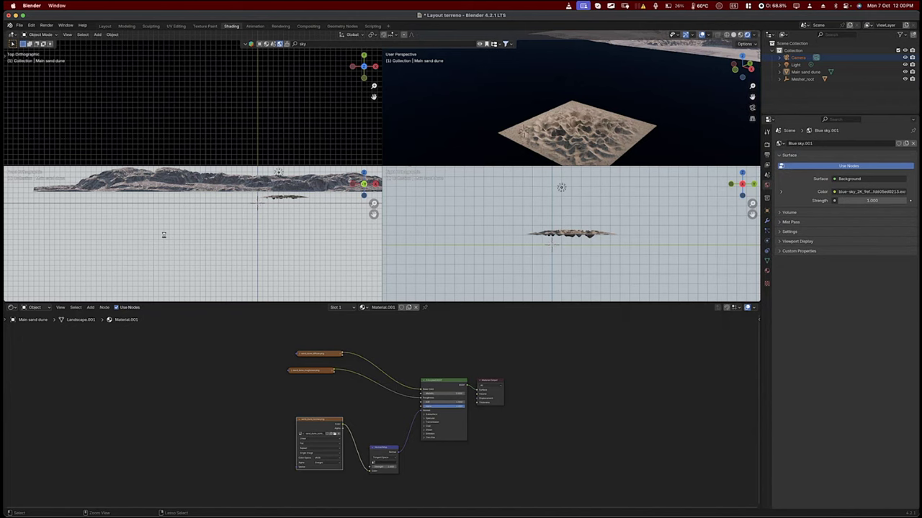
key("super+s")
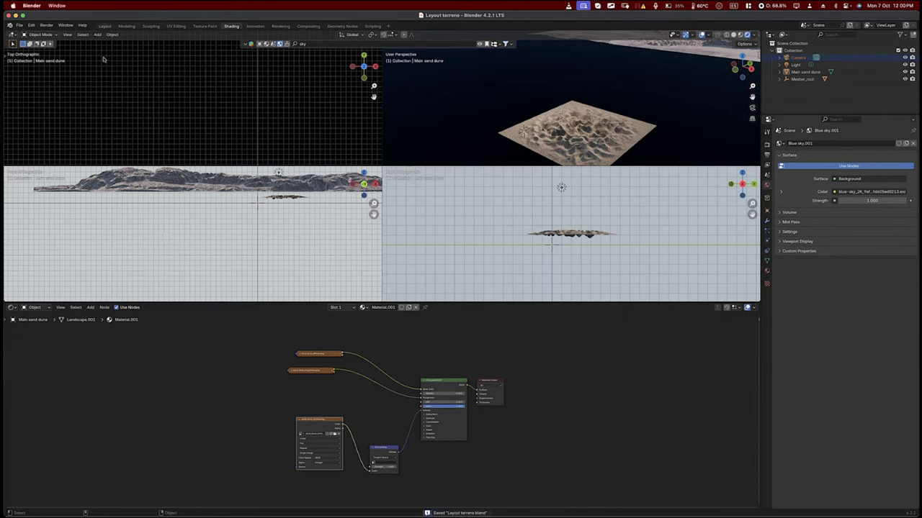
Back in the Layout workspace, flatten the Main sand dune plane along Z and apply its scale.
left_click(104, 26)
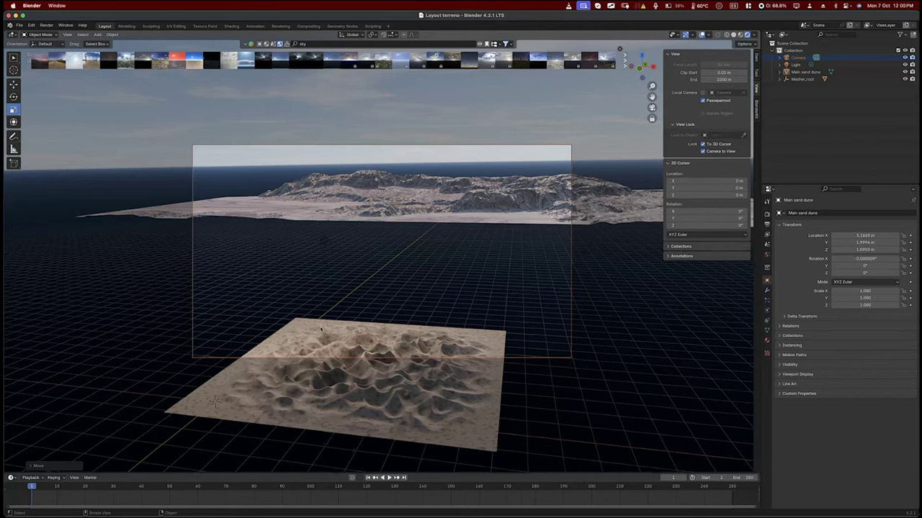
scroll(319, 328, "down", 10)
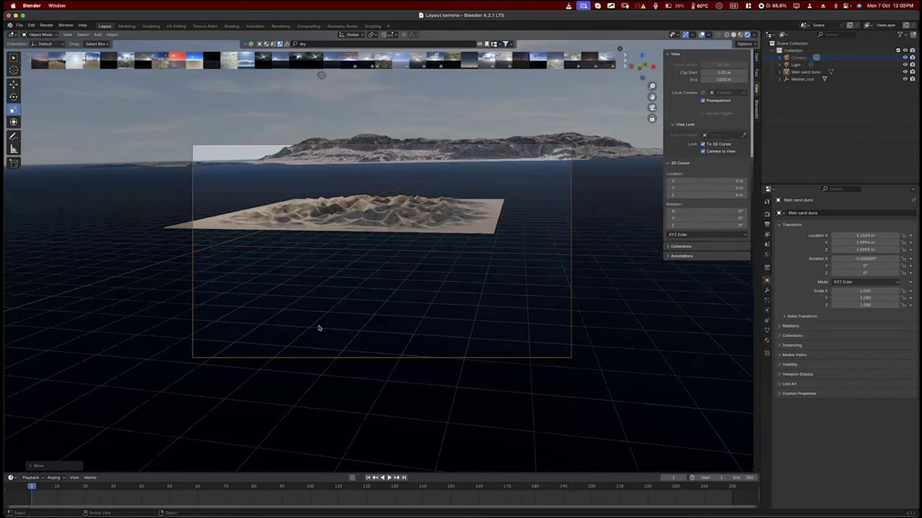
scroll(319, 328, "up", 8)
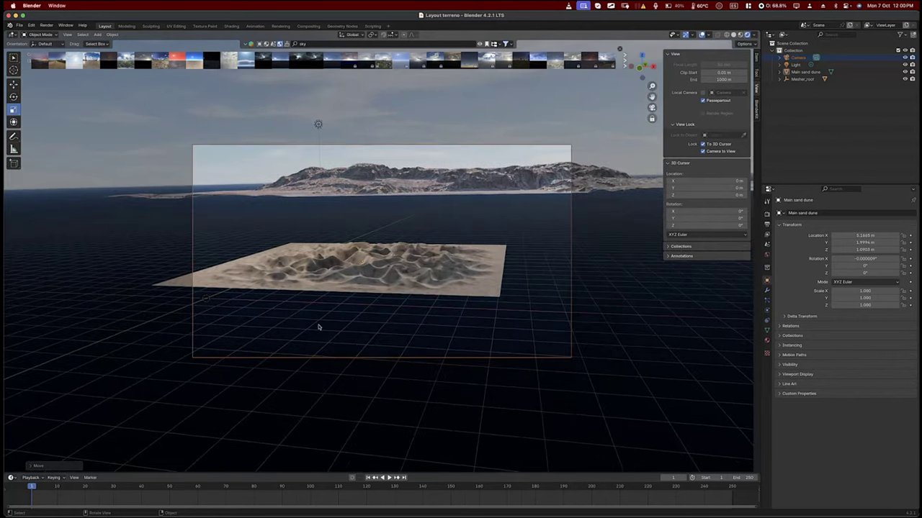
scroll(319, 328, "up", 10)
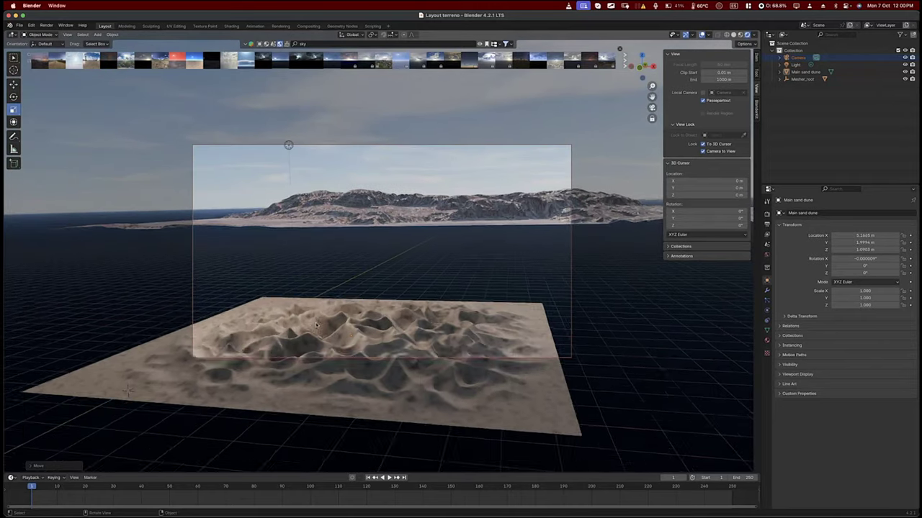
scroll(316, 326, "up", 2)
scroll(314, 326, "up", 3)
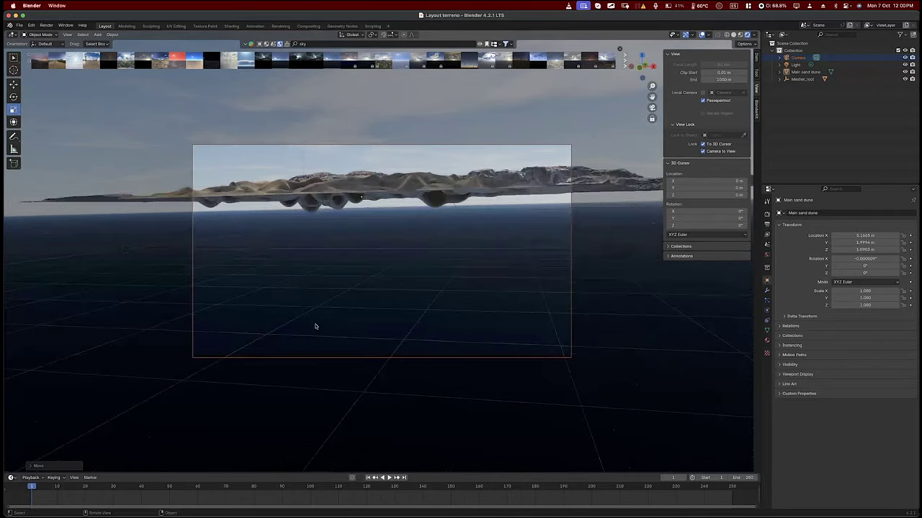
scroll(315, 326, "down", 4)
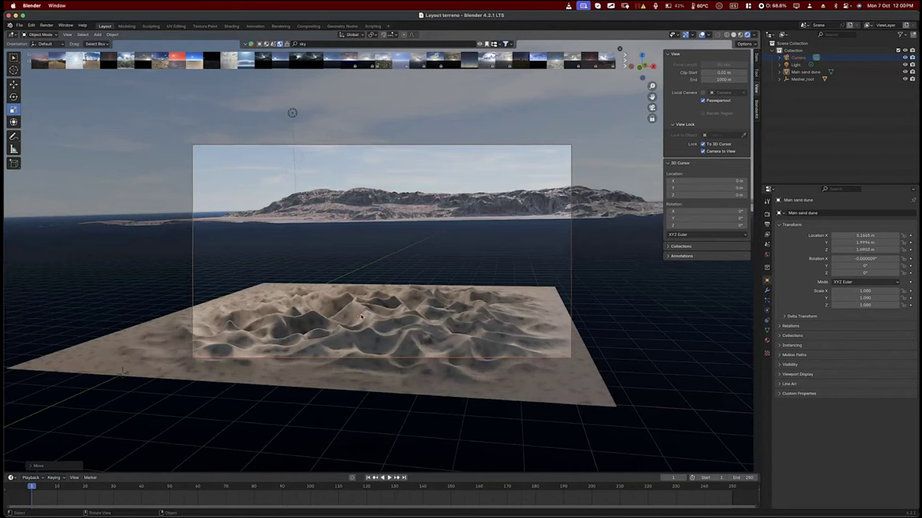
left_click(360, 315)
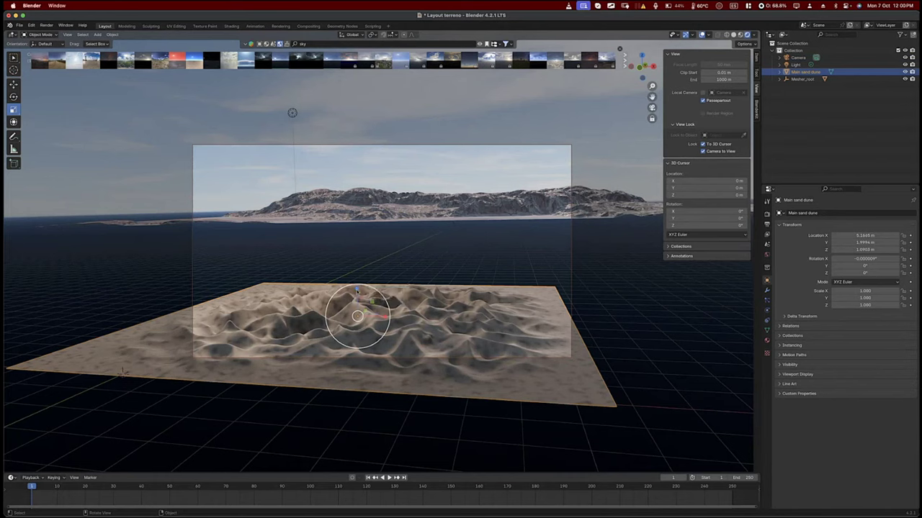
left_click_drag(357, 292, 357, 317)
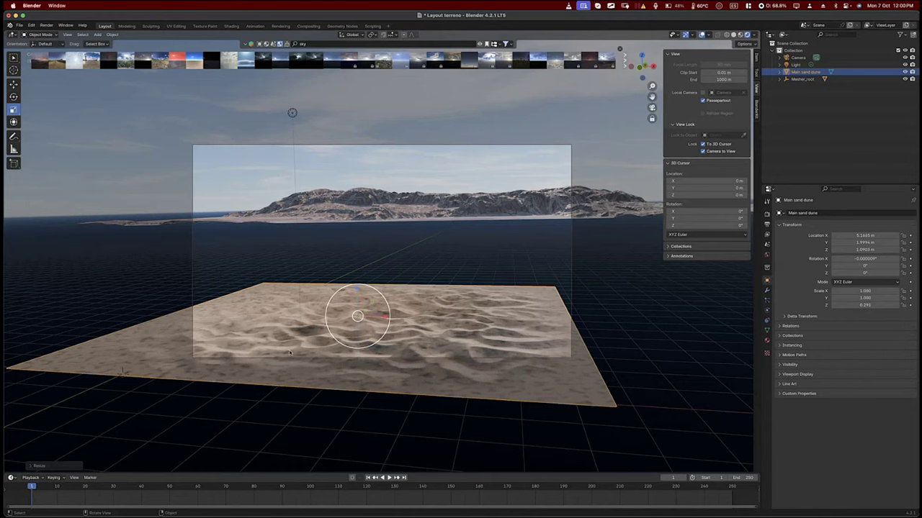
key("ctrl+a")
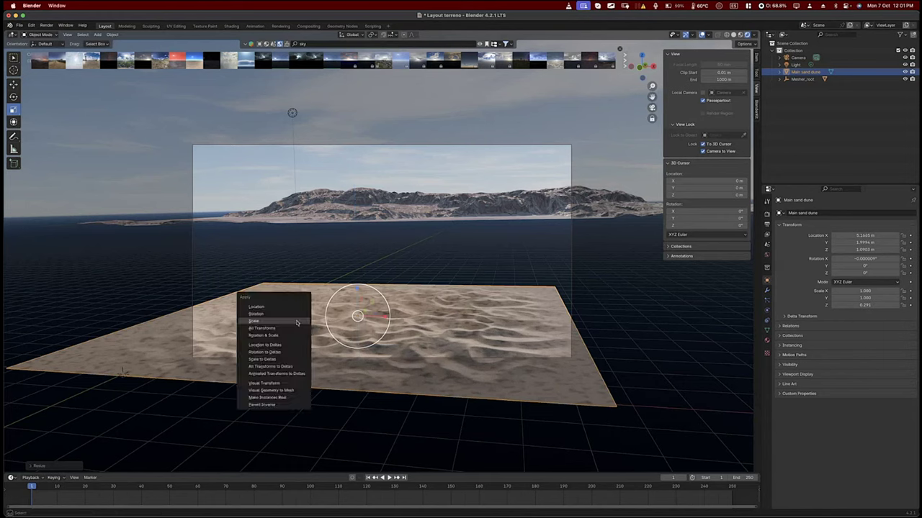
left_click(296, 322)
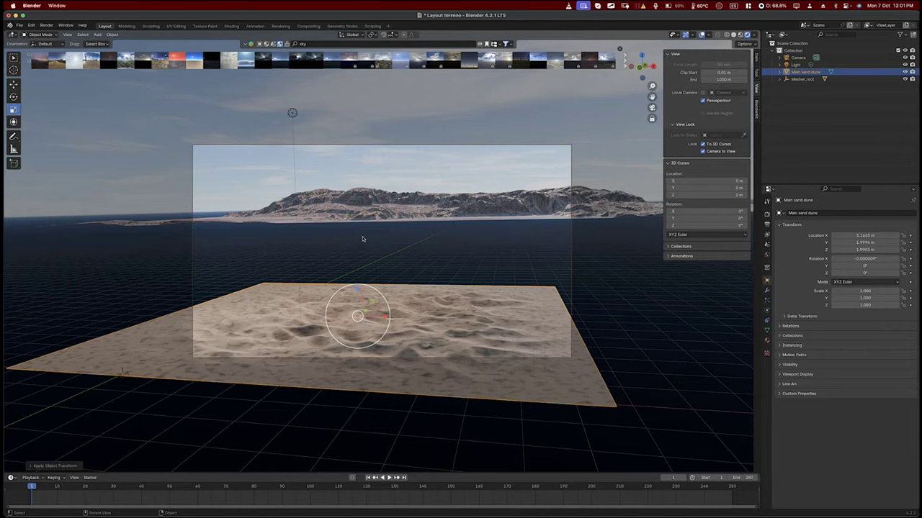
Switch the viewport to solid shading.
key("XF86MonBrightnessDown")
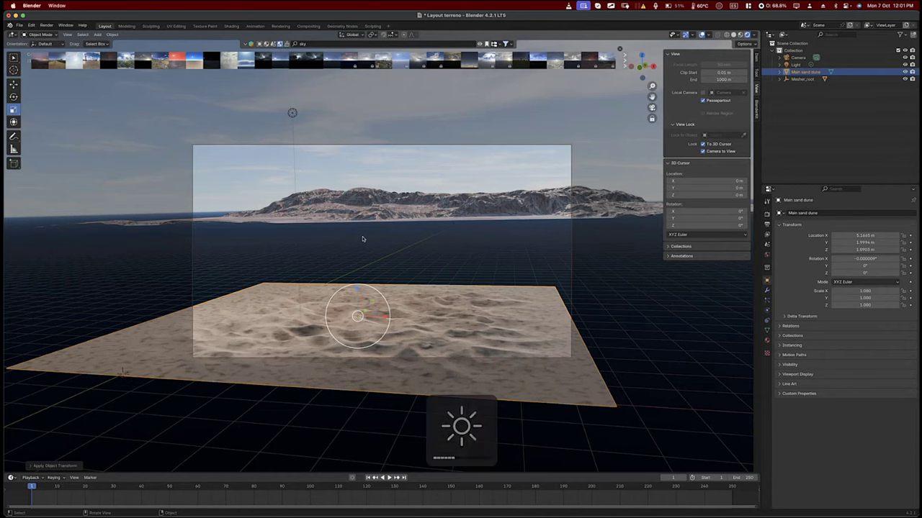
key("z")
key("6")
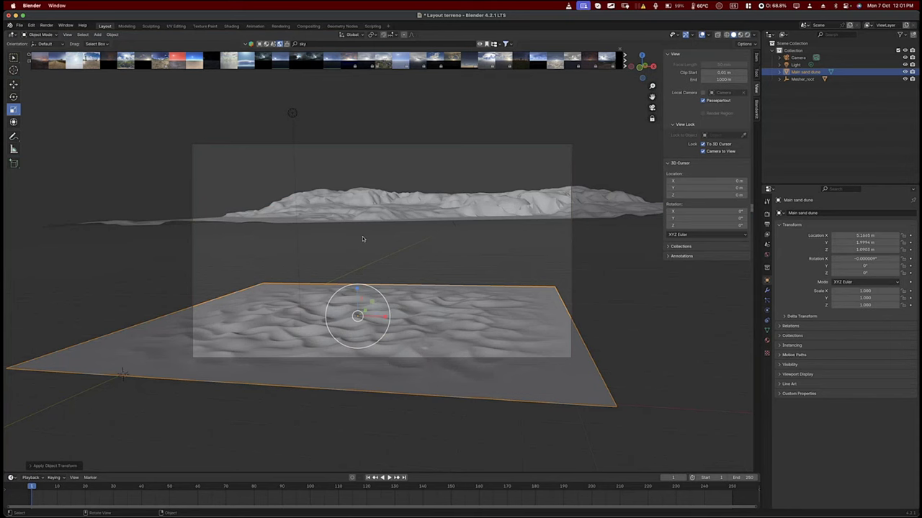
Switch to top view and hide the sidebar and the HDRI thumbnail strip.
key("KP_7")
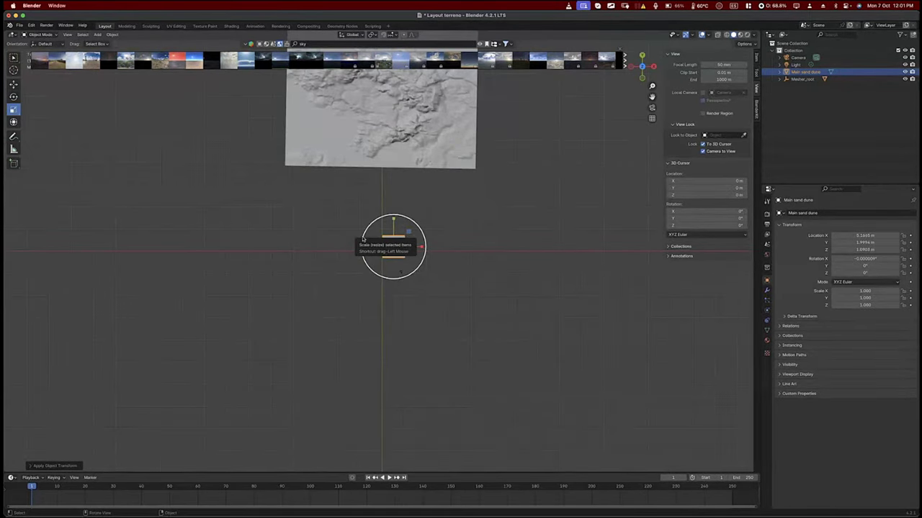
key("n")
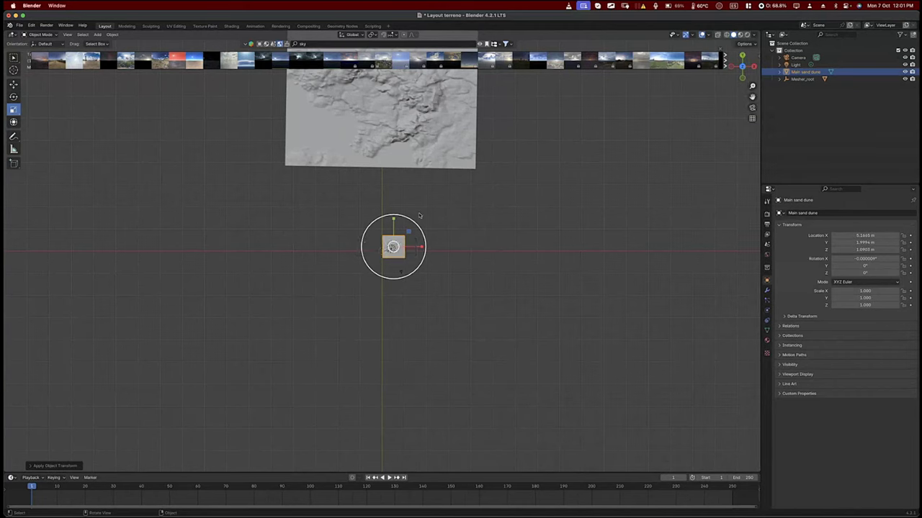
left_click(481, 45)
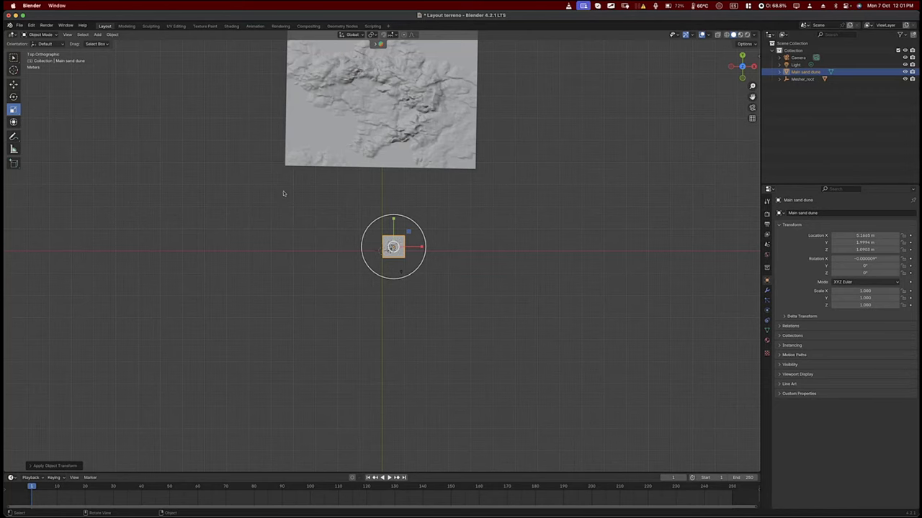
scroll(288, 202, "up", 3)
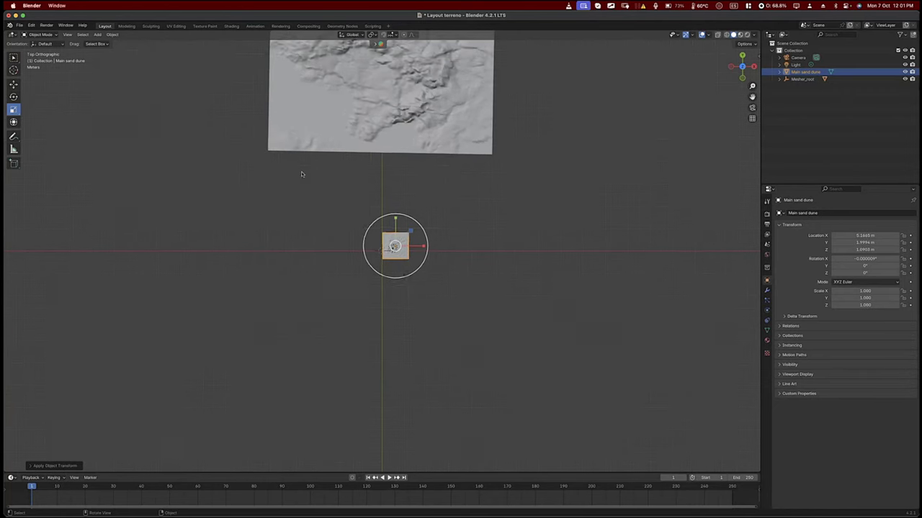
scroll(296, 180, "down", 3)
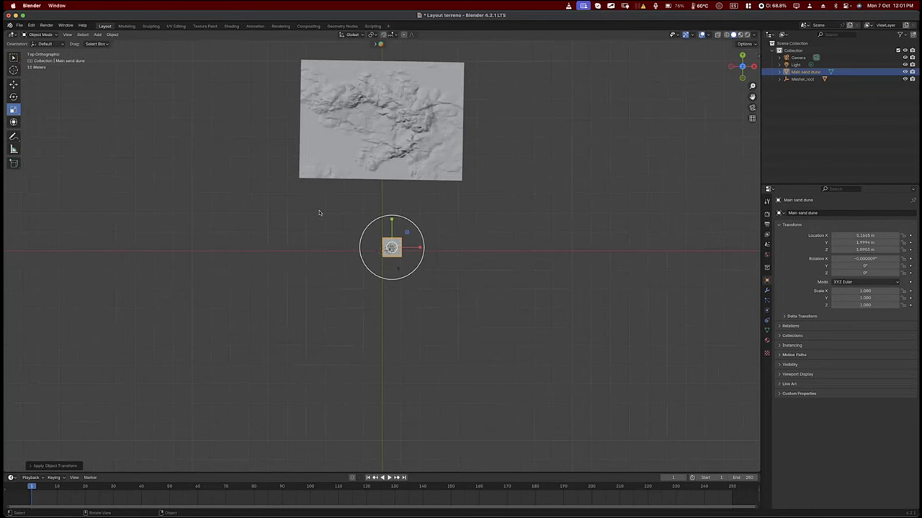
Duplicate the sand dune plane and enlarge the copy to scale 3.753.
right_click(362, 239)
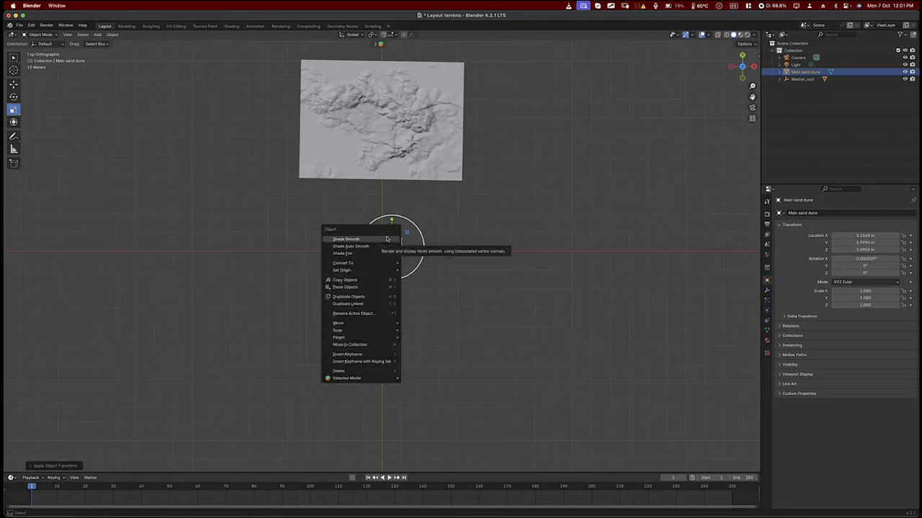
left_click(371, 298)
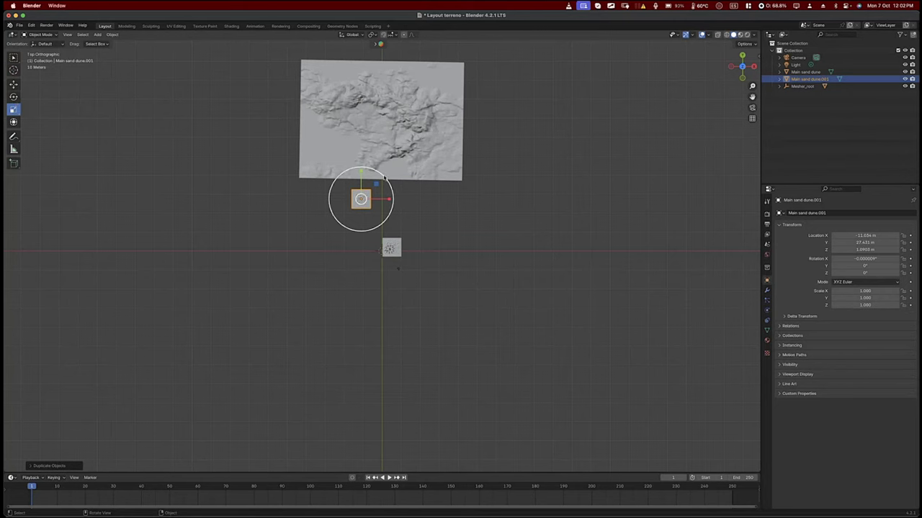
left_click_drag(387, 177, 480, 132)
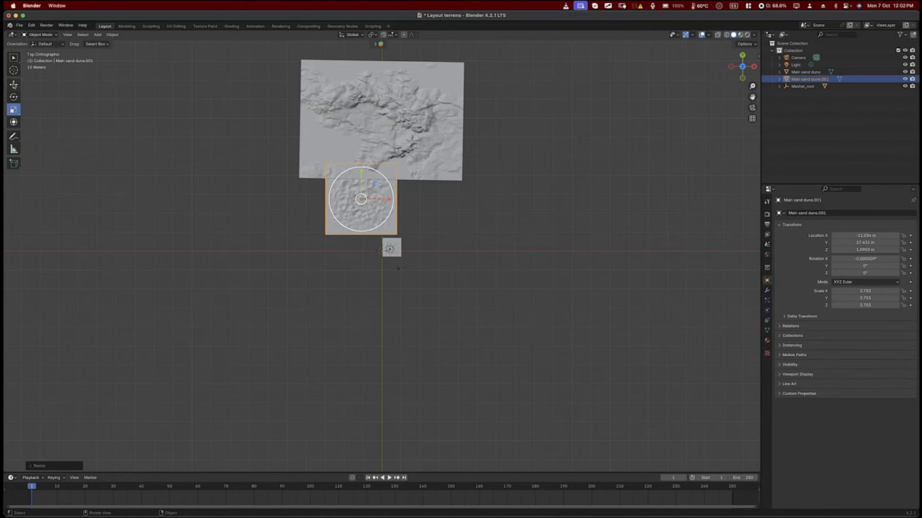
Move the copy below-left of the mountain terrain and rotate it about 30°.
left_click(13, 84)
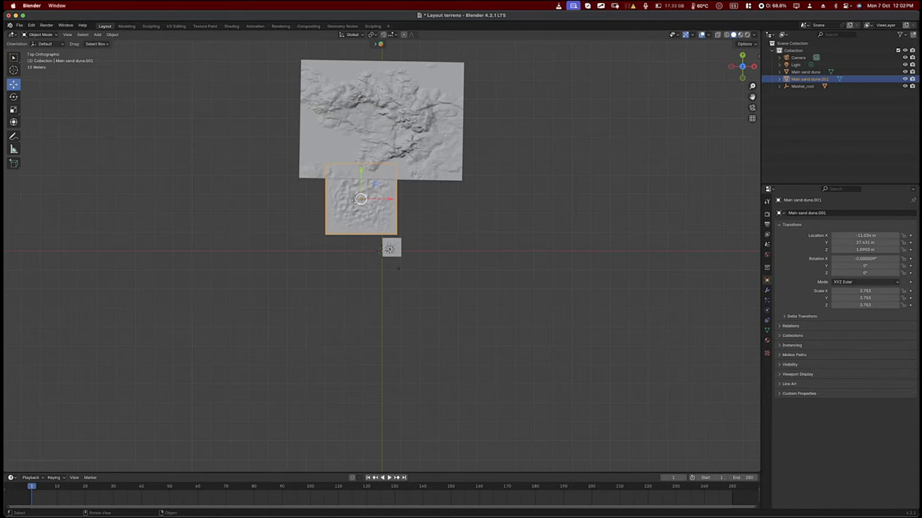
left_click_drag(361, 199, 343, 202)
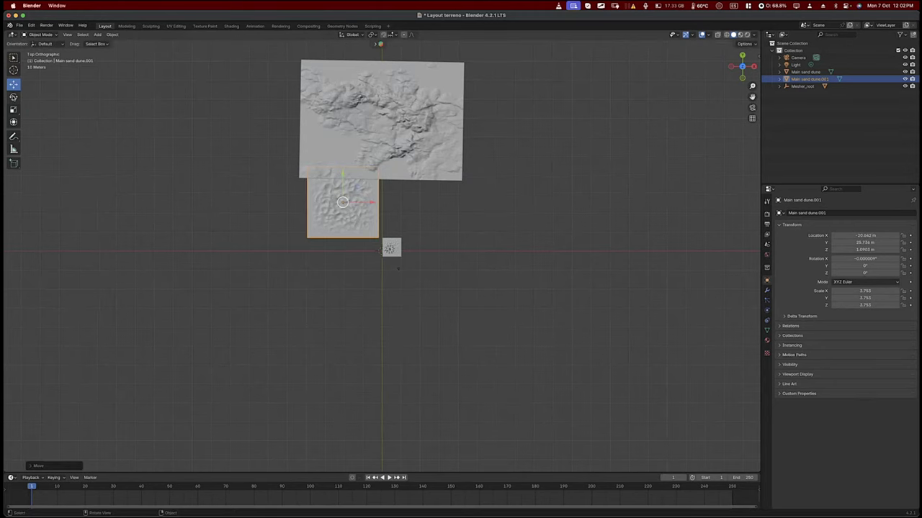
left_click(13, 97)
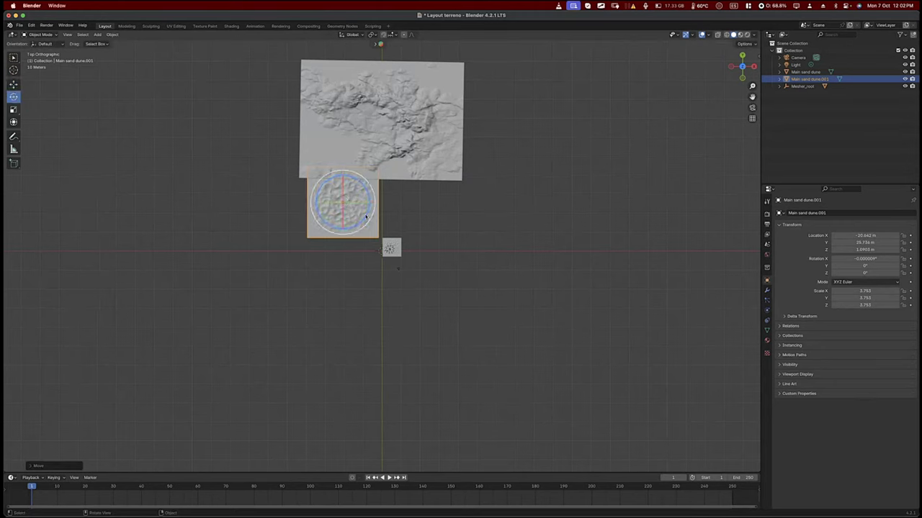
left_click_drag(367, 216, 378, 197)
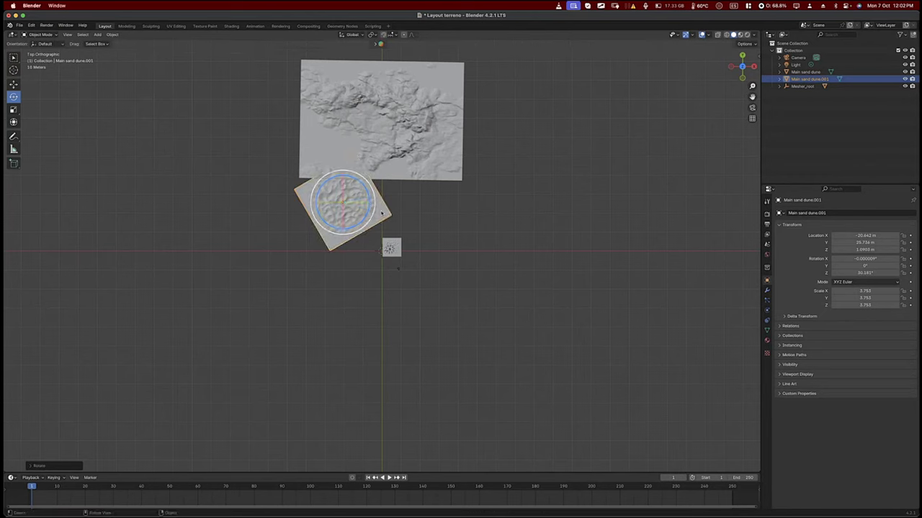
Duplicate the rotated tile as Main sand dune.002, place it to the right, rotated about -34°.
right_click(382, 213)
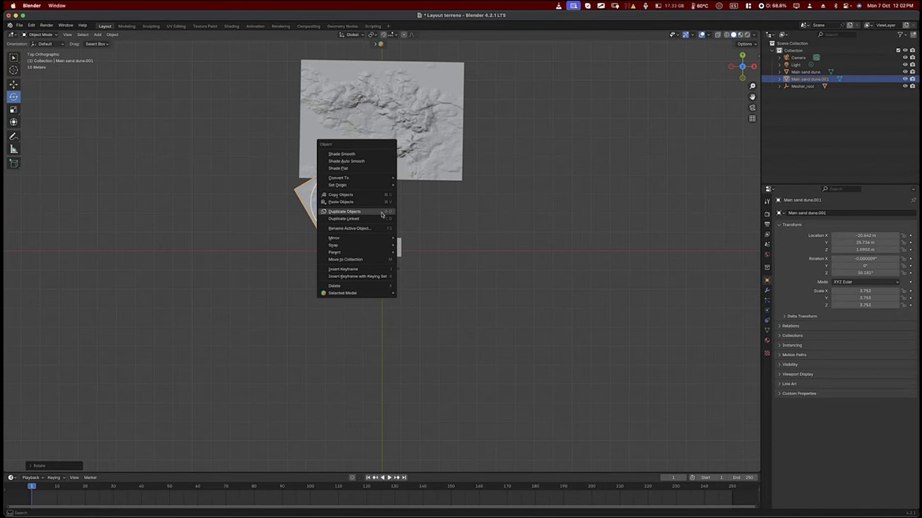
left_click(381, 213)
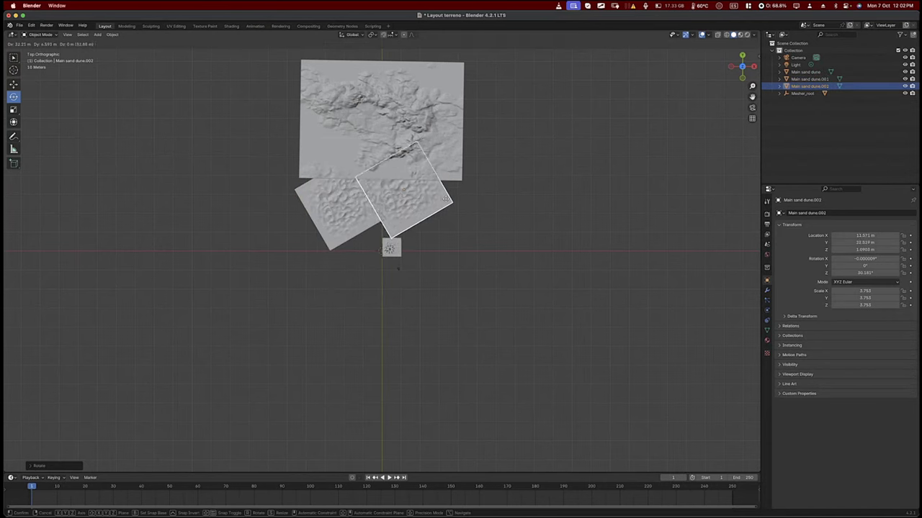
left_click(444, 202)
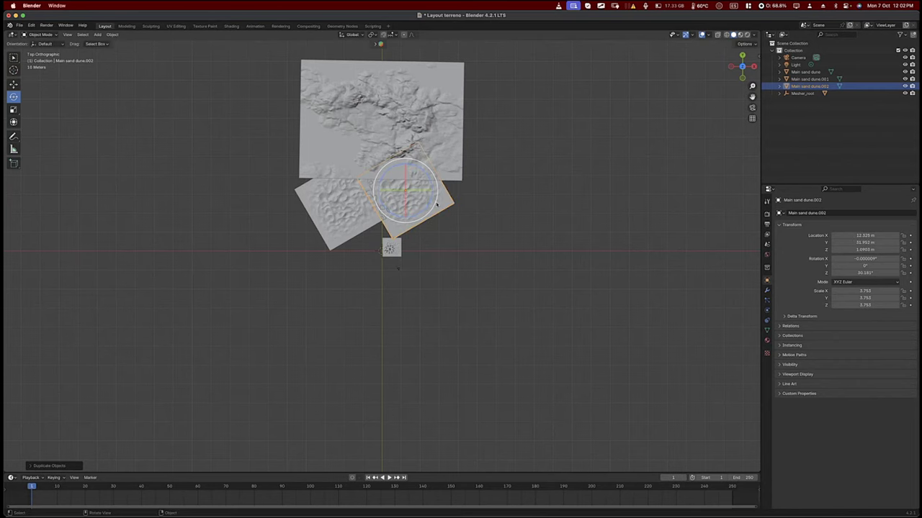
left_click_drag(430, 209, 405, 231)
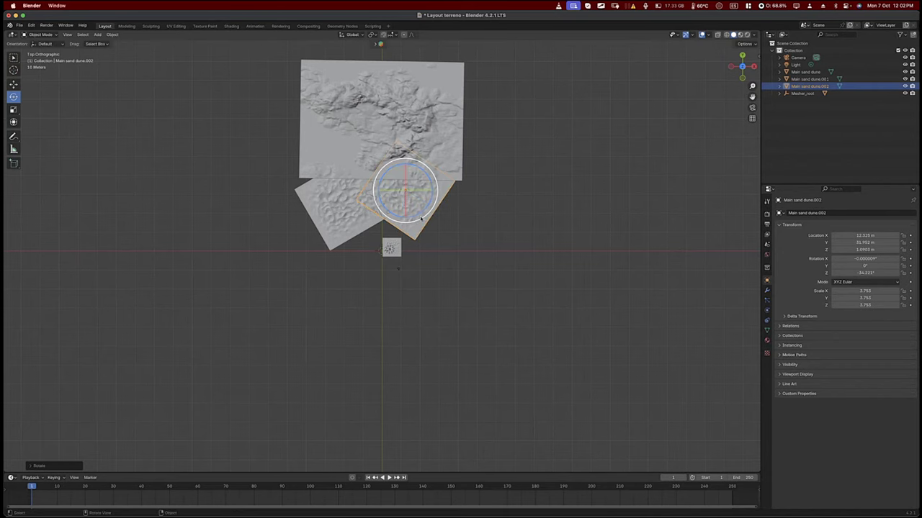
Duplicate the original dune as Main sand dune.003, scaled to 2.048 and moved up-left.
left_click(392, 245)
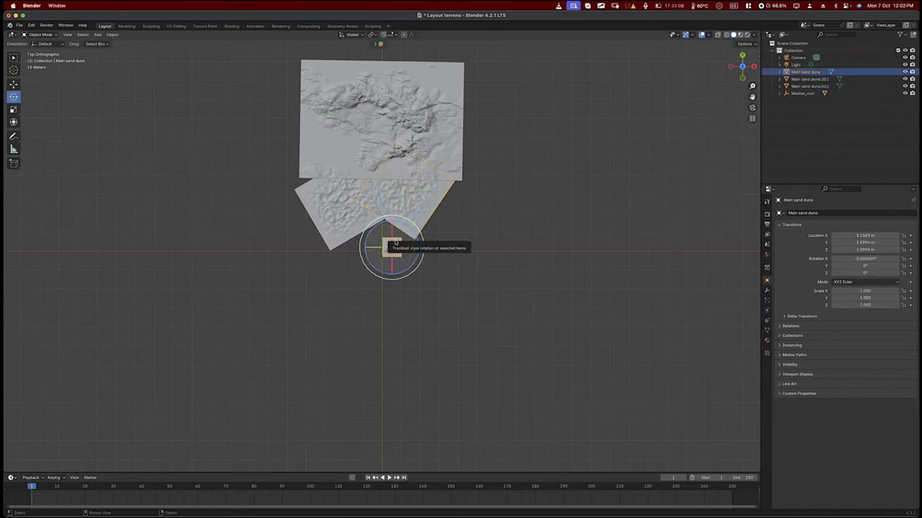
key("shift+d")
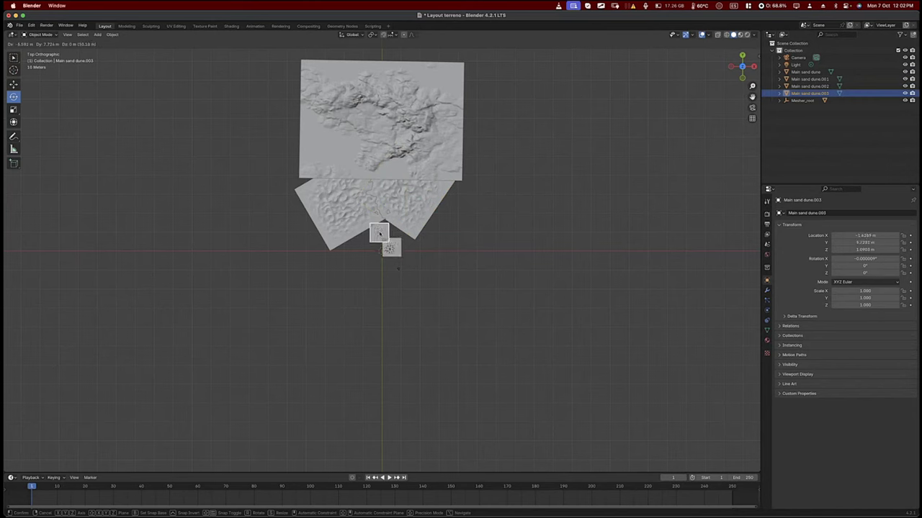
left_click(381, 234)
key("s")
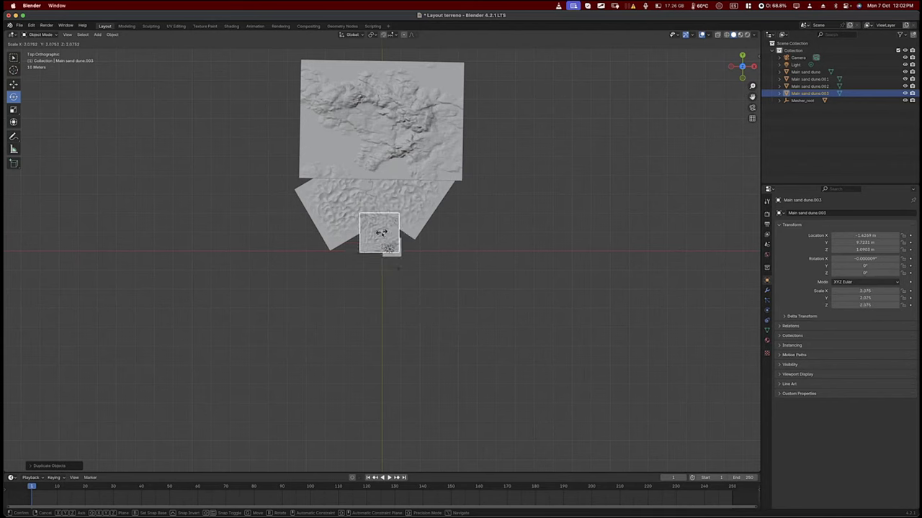
left_click(385, 252)
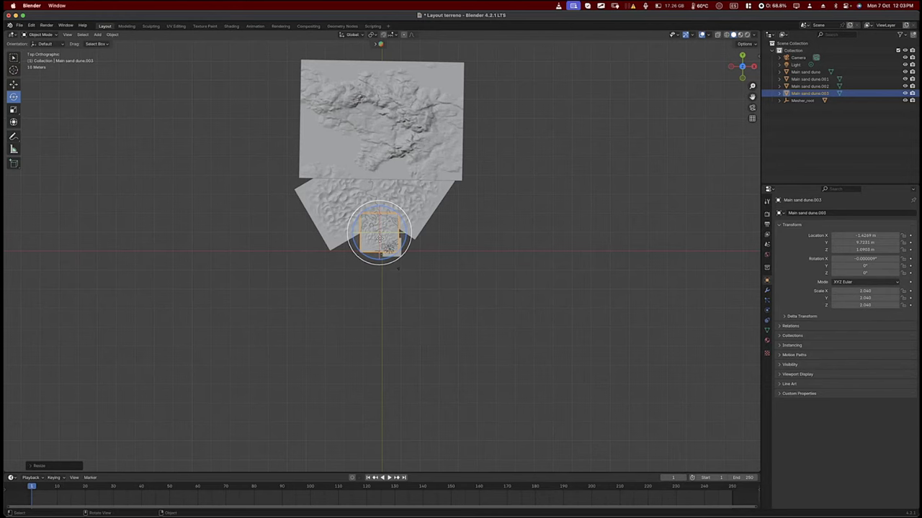
key("g")
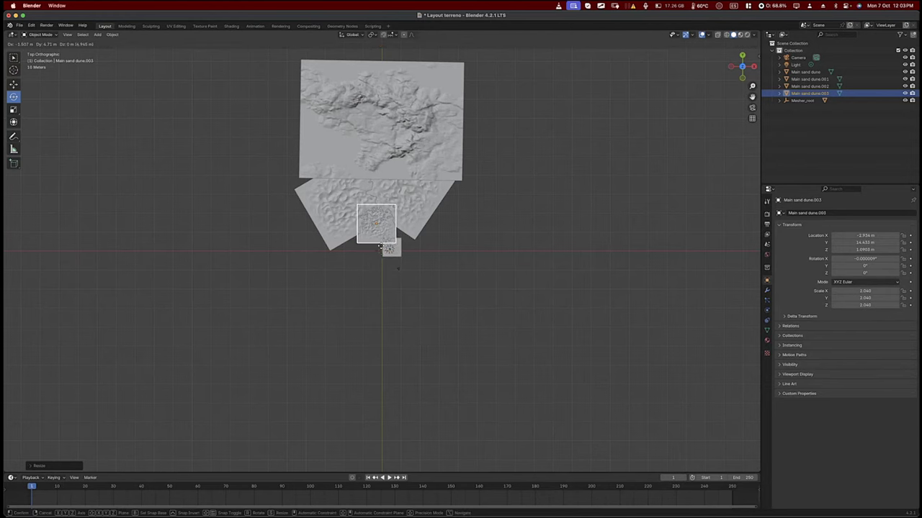
left_click(398, 251)
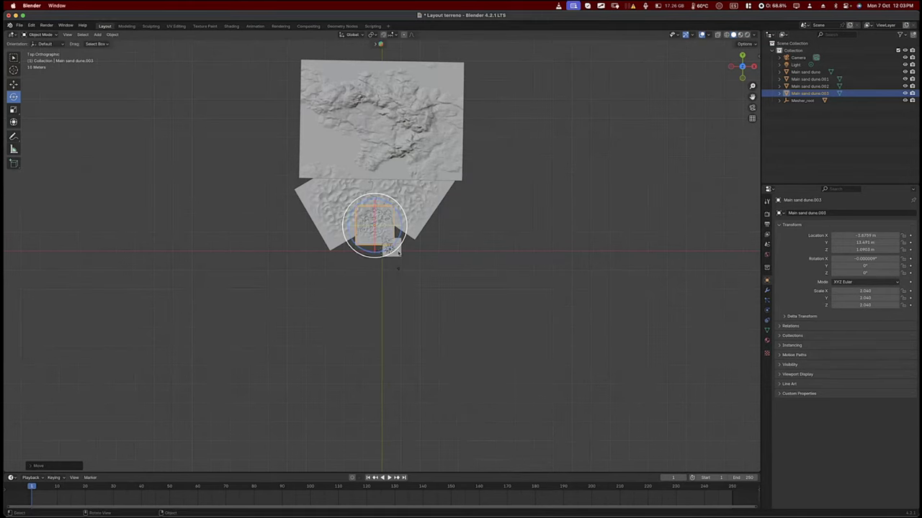
Add Main sand dune.002 and Main sand dune.001 to the selection and zoom in.
left_click(413, 205, "shift")
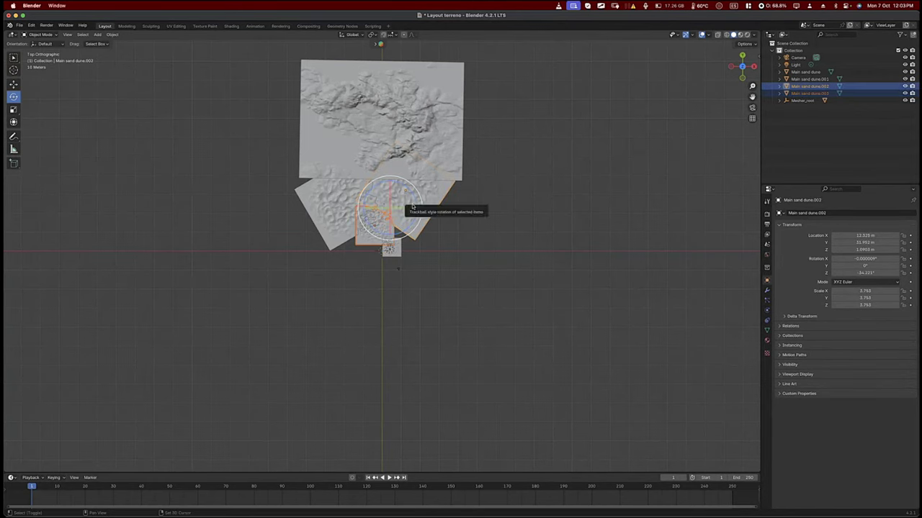
left_click(334, 200, "shift")
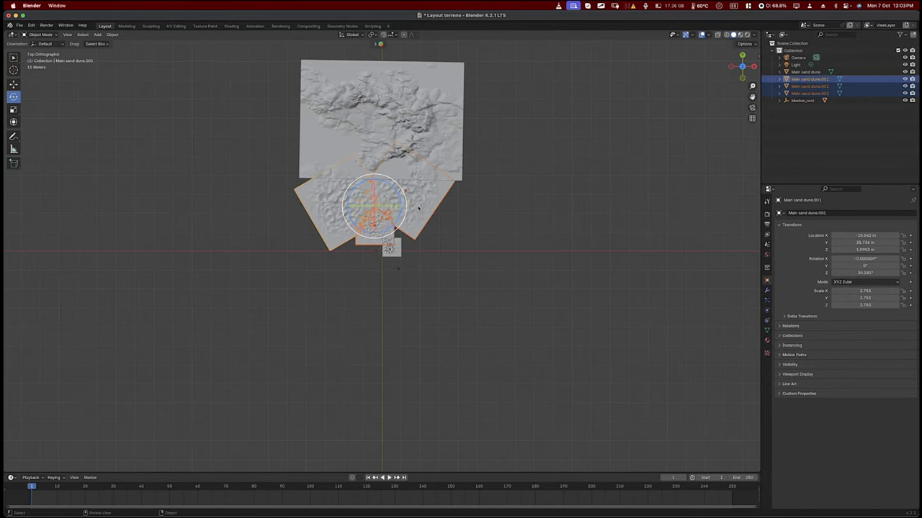
scroll(417, 209, "up", 1)
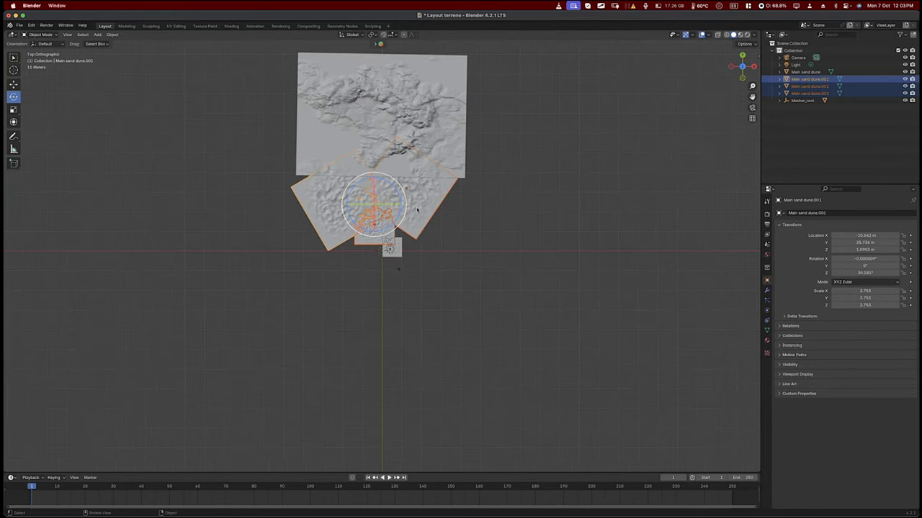
scroll(416, 210, "up", 2)
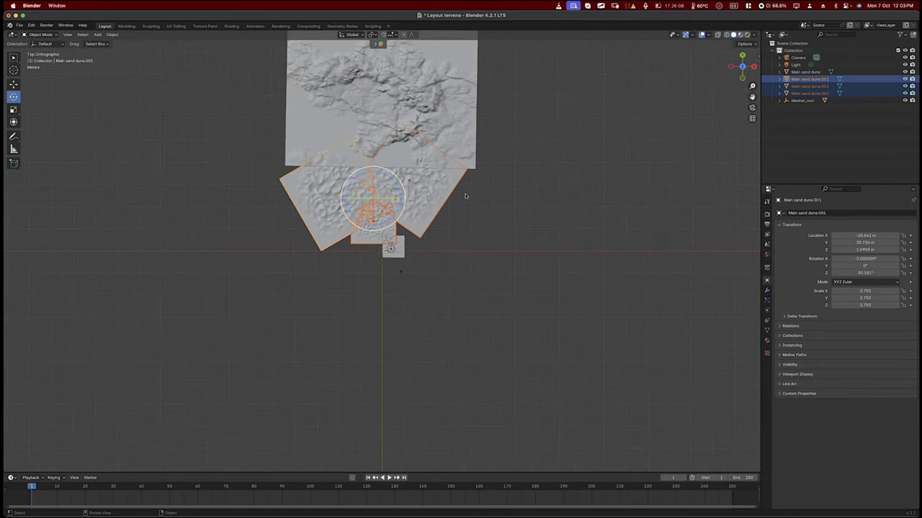
Shift Main sand dune.001 along X to about -17.52 m, then view through the scene camera.
middle_click_drag(559, 199, 528, 139)
middle_click_drag(501, 303, 499, 298)
key("KP_7")
middle_click_drag(482, 334, 476, 276)
scroll(424, 282, "up", 3)
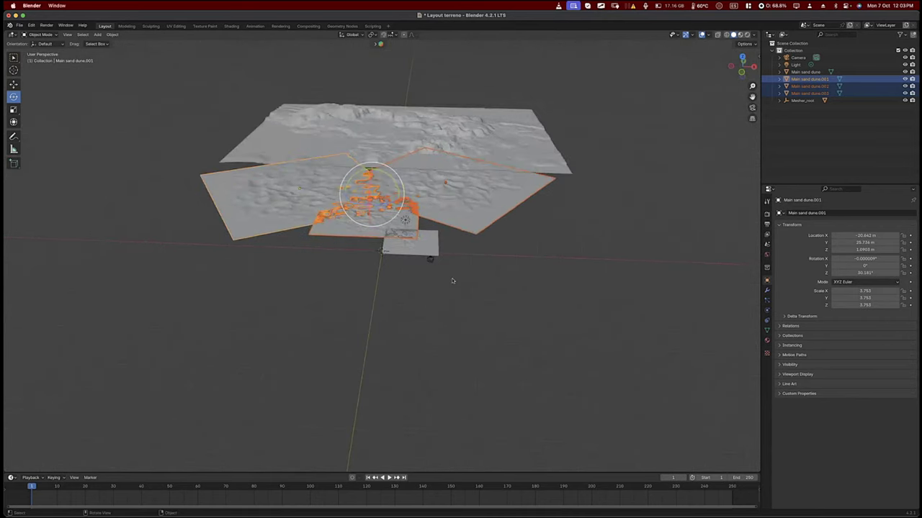
scroll(439, 281, "up", 3)
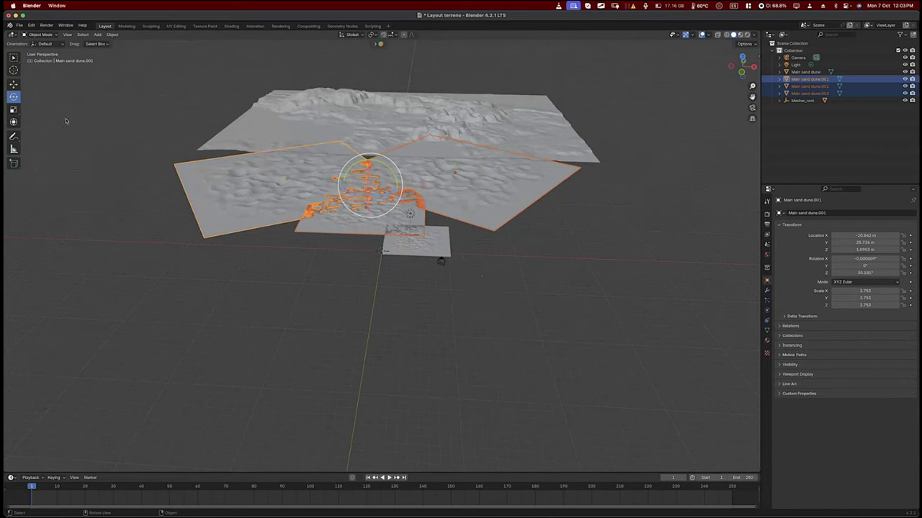
left_click(13, 84)
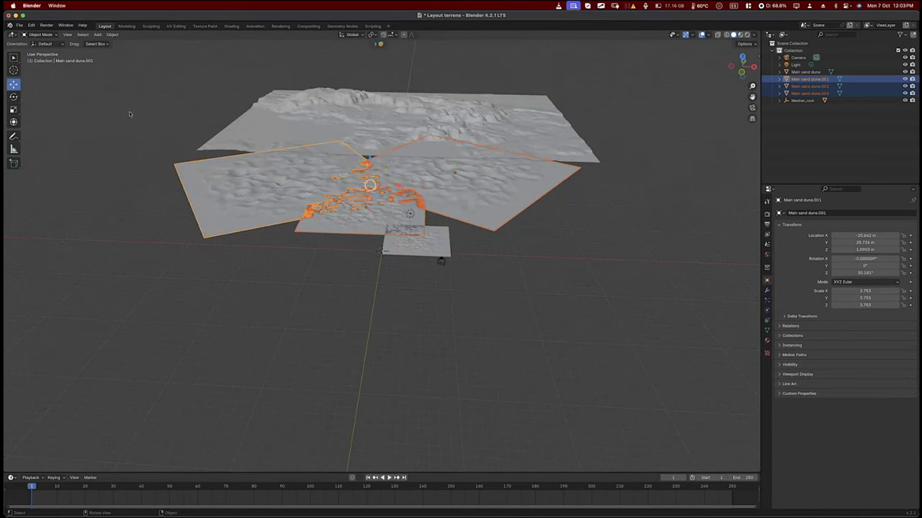
left_click(132, 116)
left_click(320, 164)
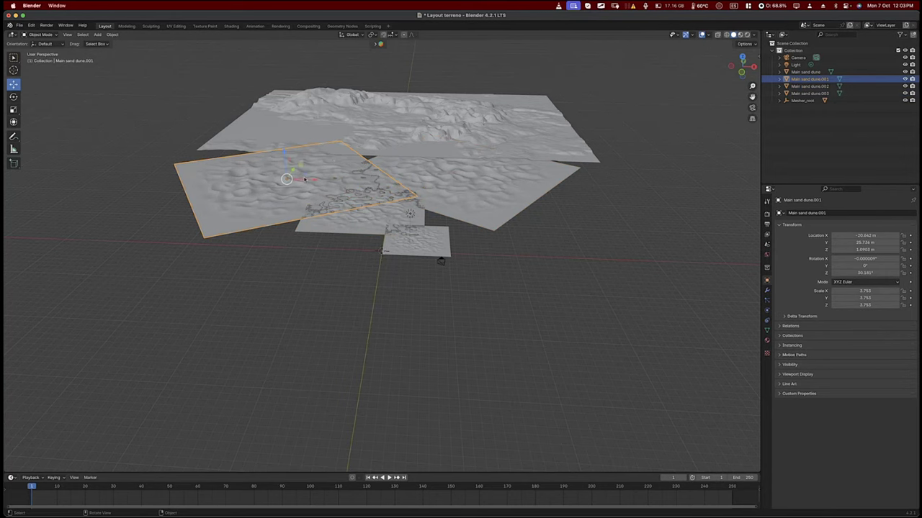
left_click_drag(314, 180, 336, 180)
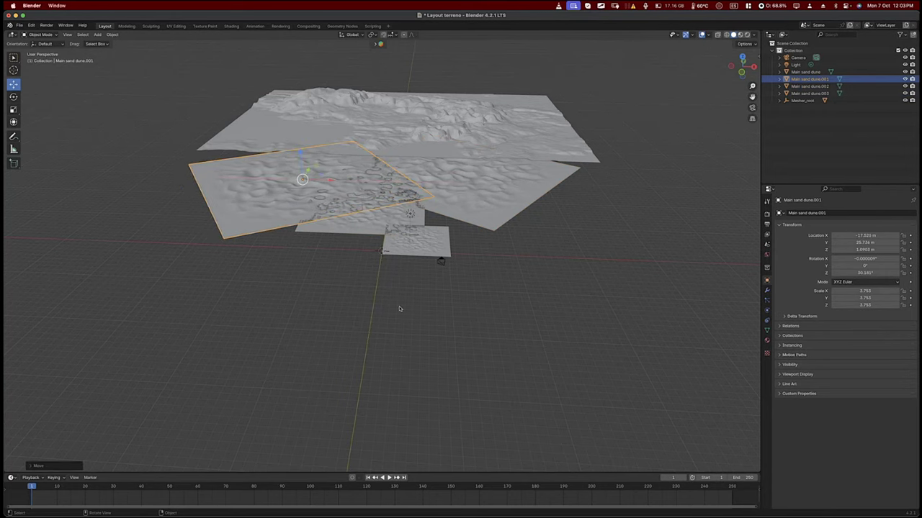
key("KP_0")
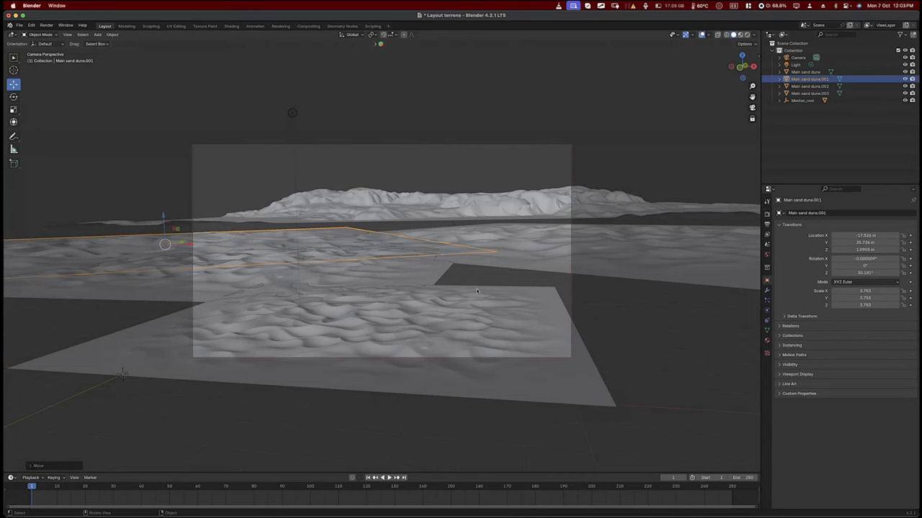
Switch the viewport to rendered shading and select Main sand dune.003.
key("z")
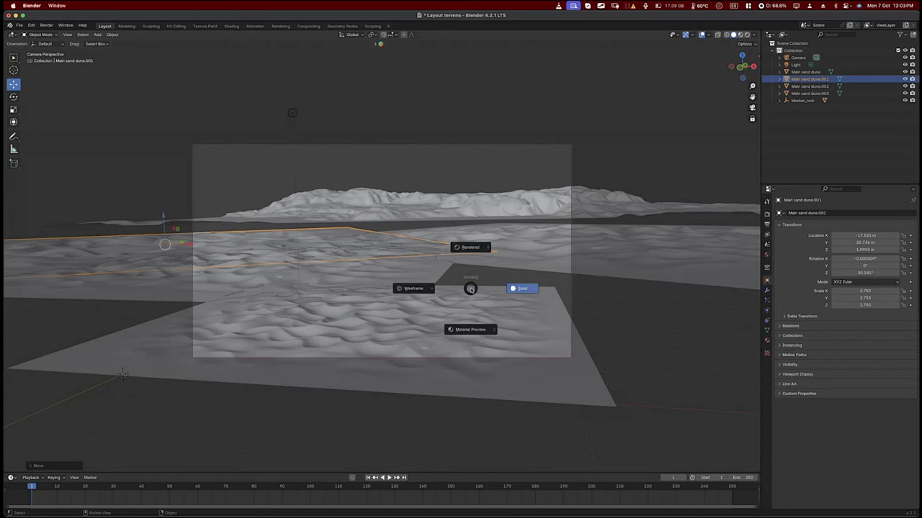
key("r")
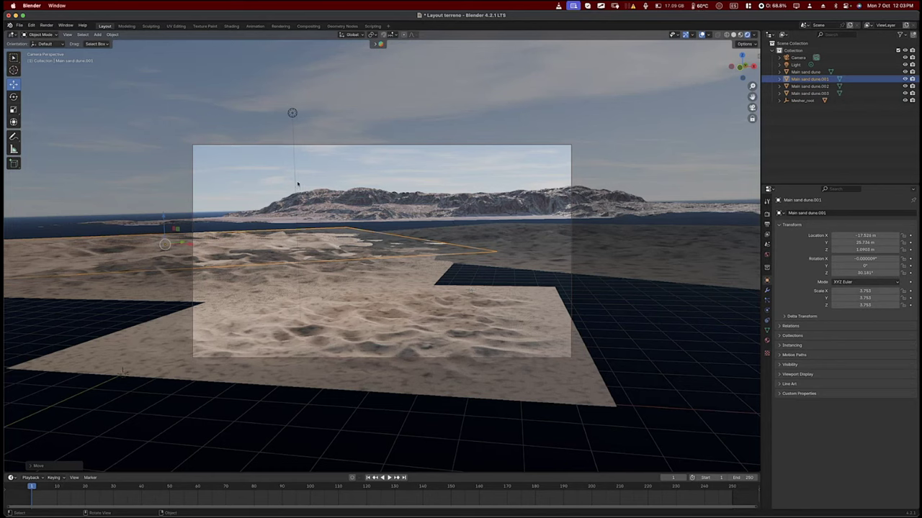
left_click(476, 262)
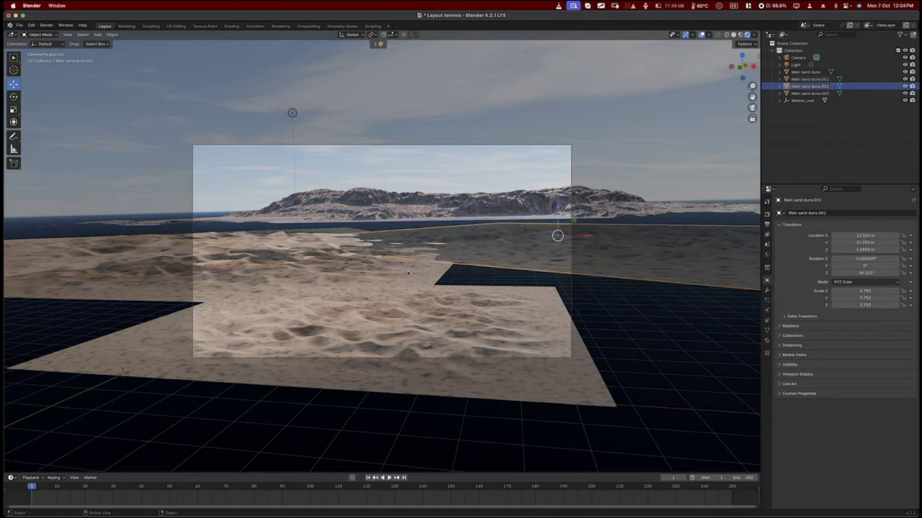
left_click(350, 264)
Duplicate Main sand dune.003 as .004, shifted along X to about 11.104 m.
key("shift")
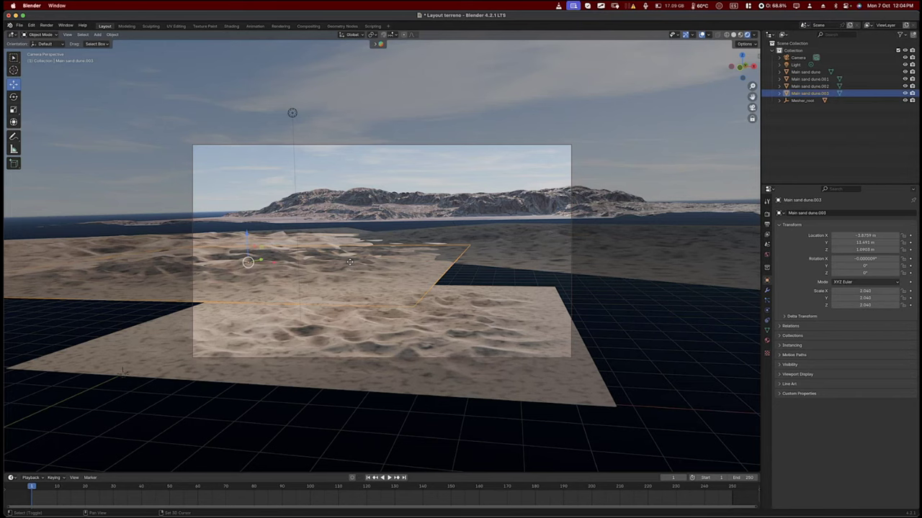
key("shift+d")
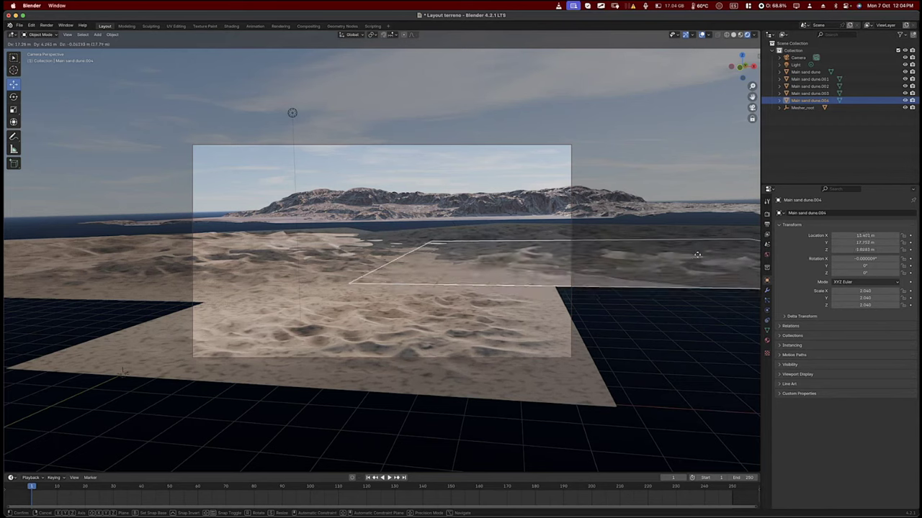
key("x")
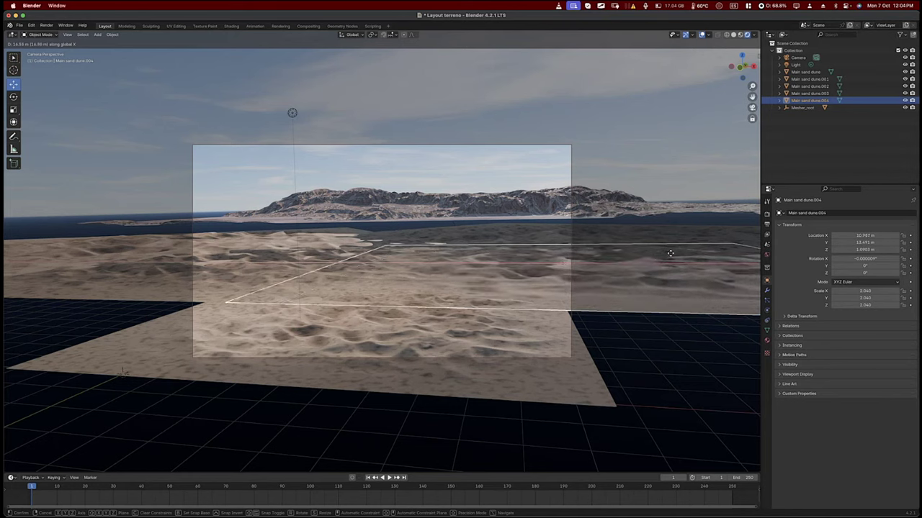
left_click(667, 254)
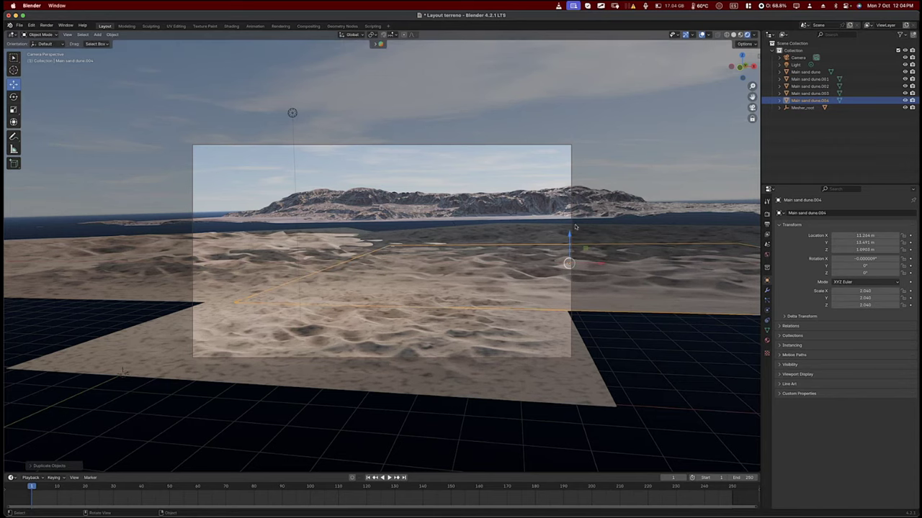
left_click(516, 235)
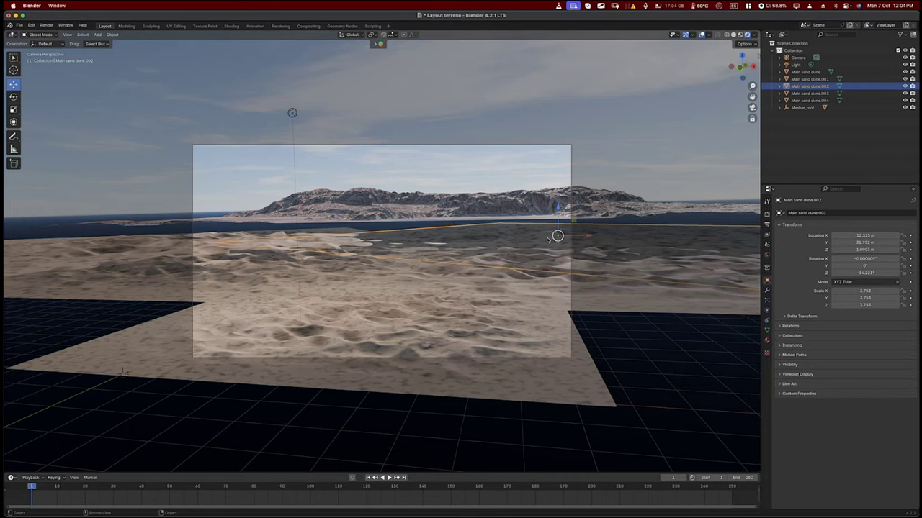
In top view, move Main sand dune.002 up and right until it meets the mountain plane.
key("KP_7")
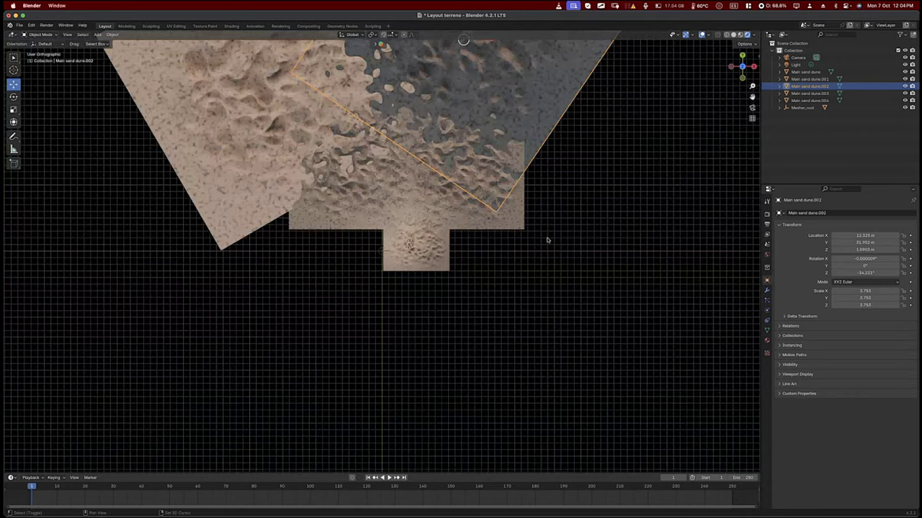
scroll(547, 240, "down", 4)
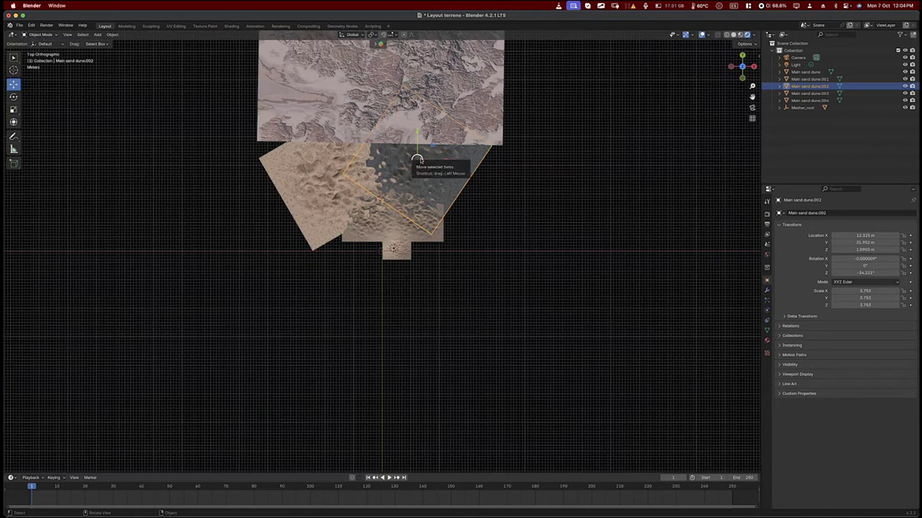
left_click_drag(418, 159, 450, 134)
mouse_move(440, 143)
left_mouse_down()
mouse_move(436, 137)
mouse_move(431, 147)
left_mouse_up()
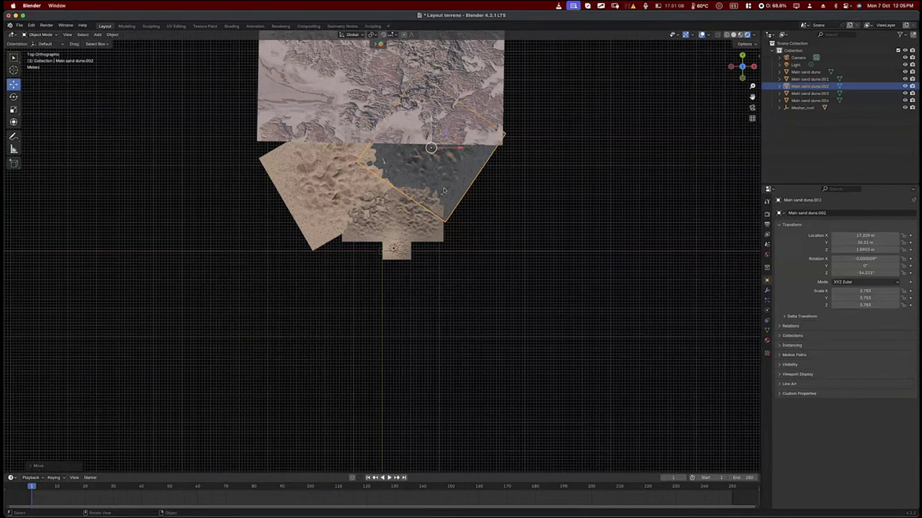
key("ctrl+KP_7")
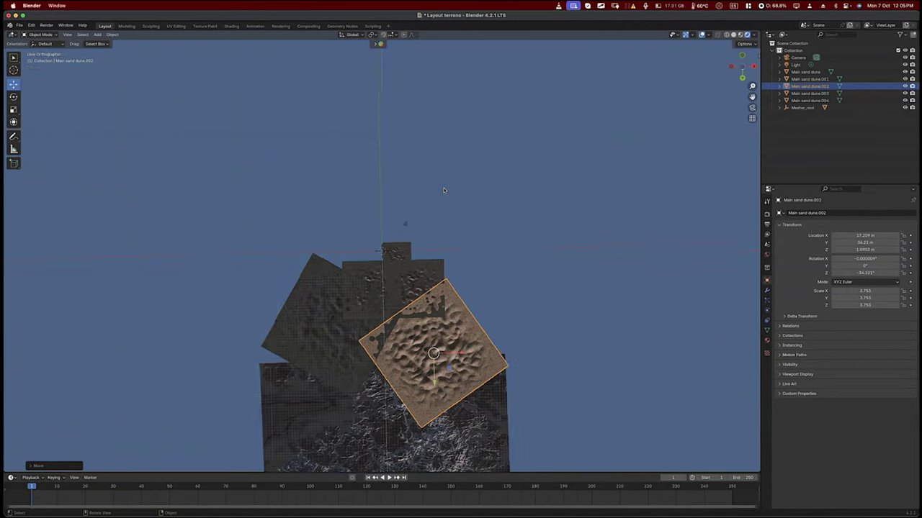
key("KP_1")
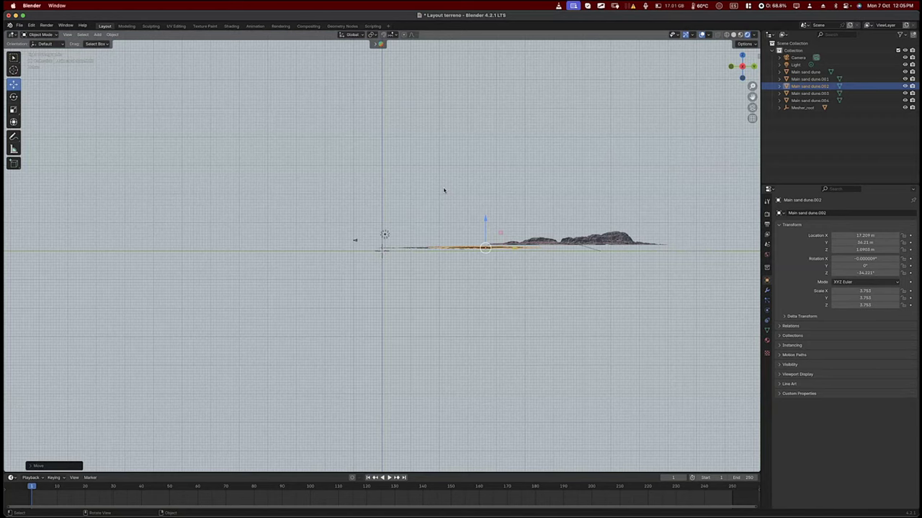
key("KP_1")
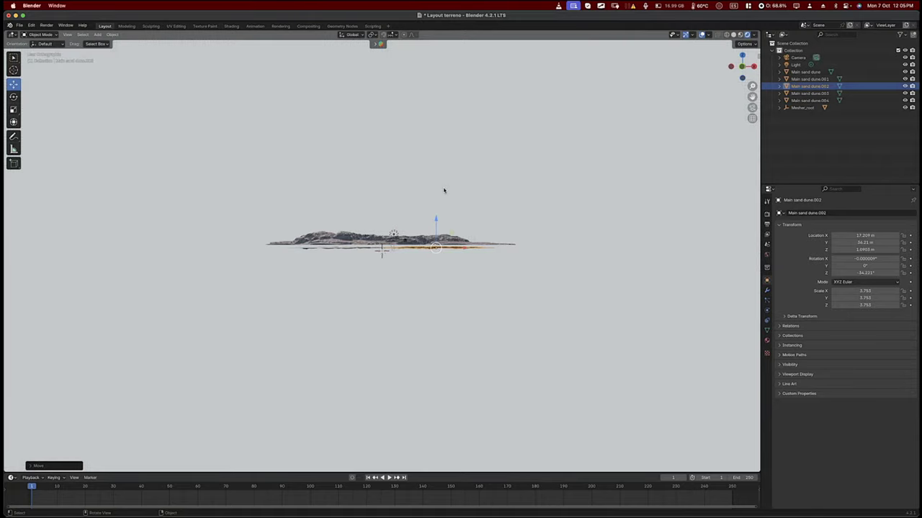
key("KP_3")
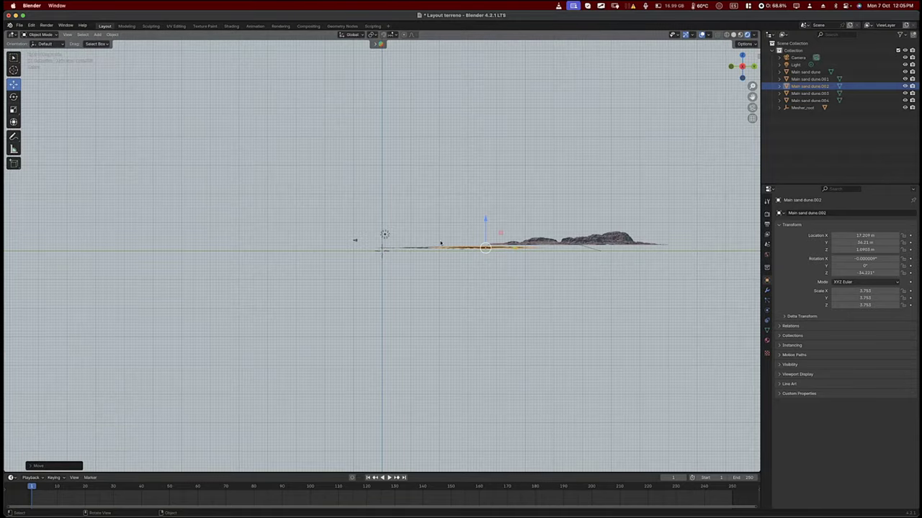
scroll(514, 236, "left", 5)
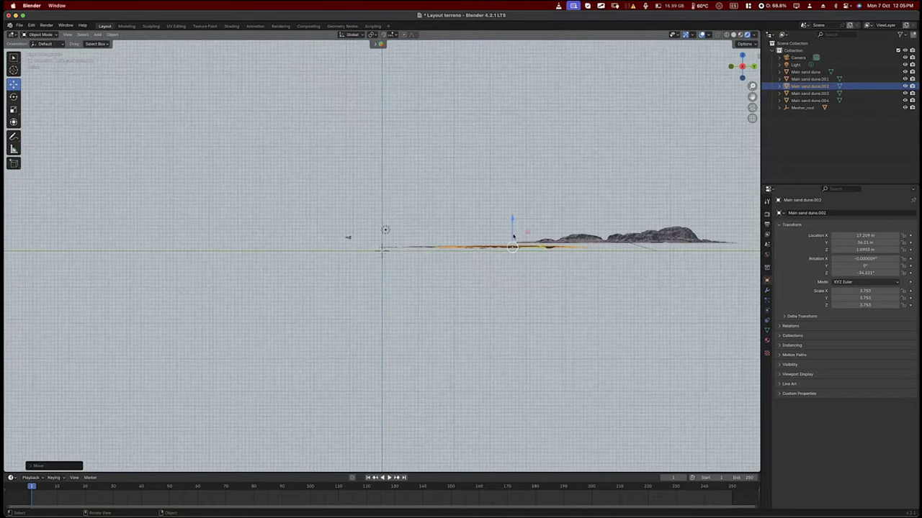
scroll(513, 236, "up", 2)
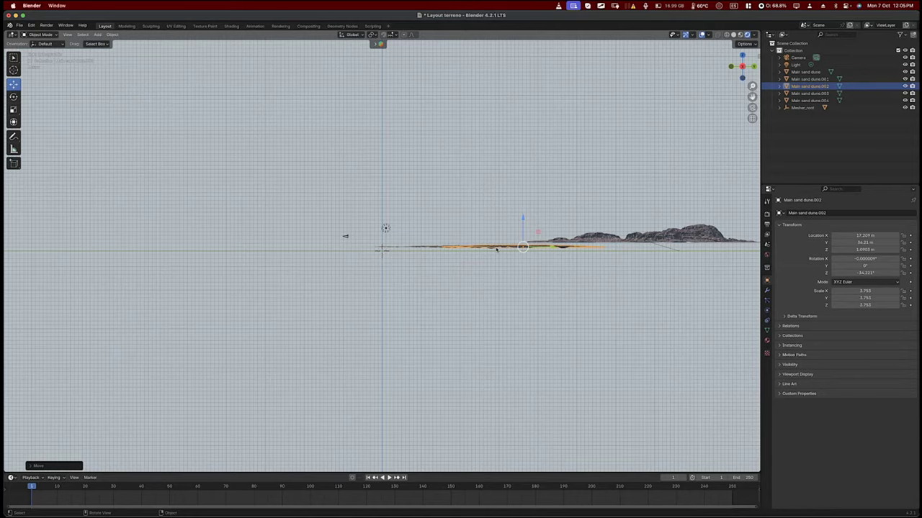
key("KP_0")
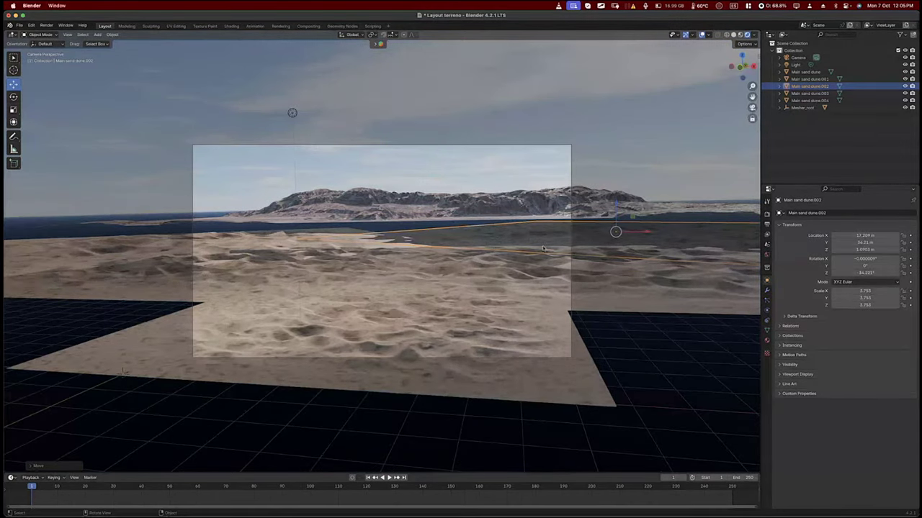
Flip Main sand dune.002 about 180° on X, to X 180.35° and Z -145.78°.
left_click(13, 96)
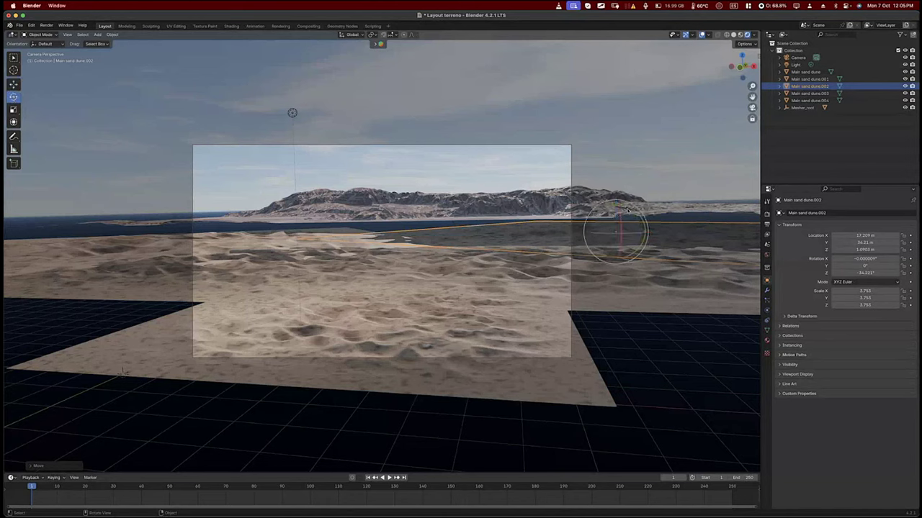
left_click_drag(625, 209, 486, 173)
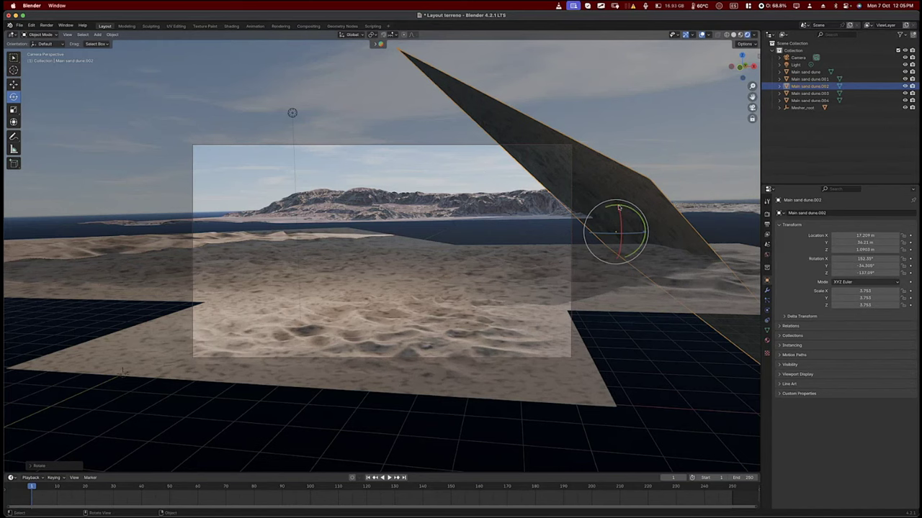
left_click_drag(618, 208, 590, 193)
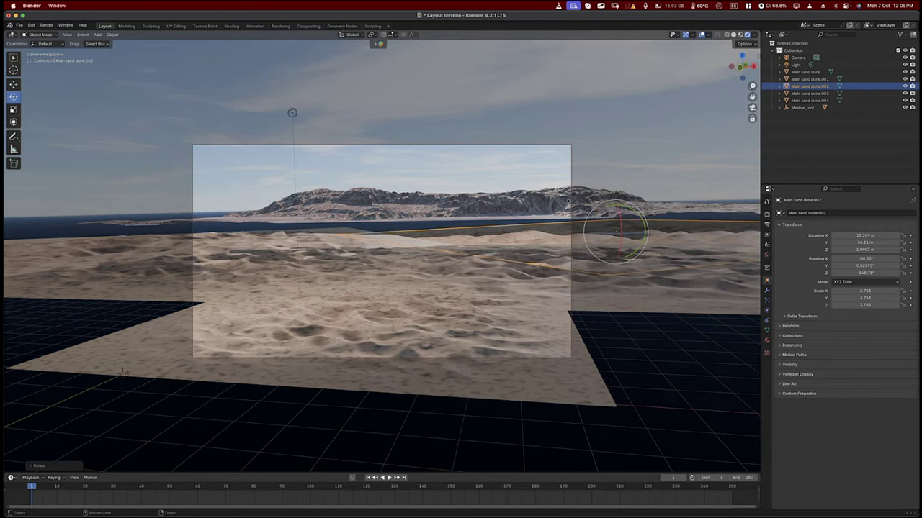
key("KP_3")
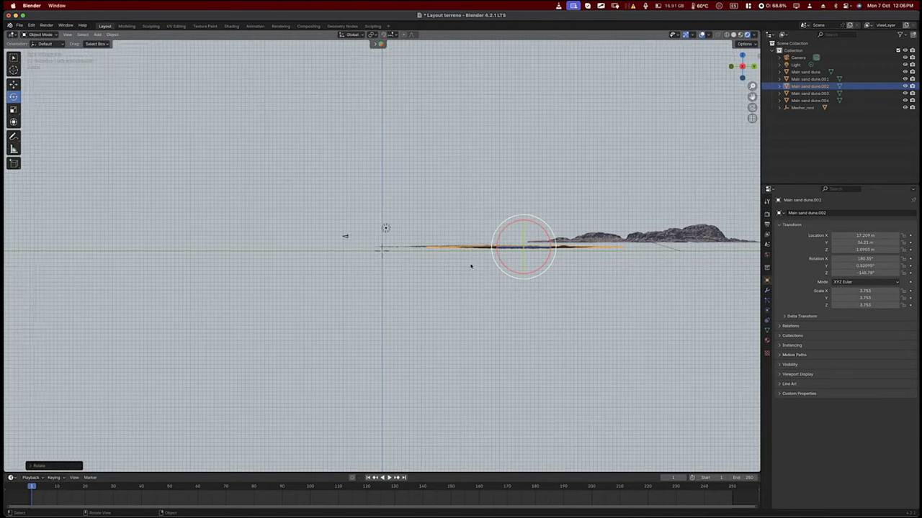
Tilt Main sand dune slightly about X and lower it a little.
left_click(406, 250)
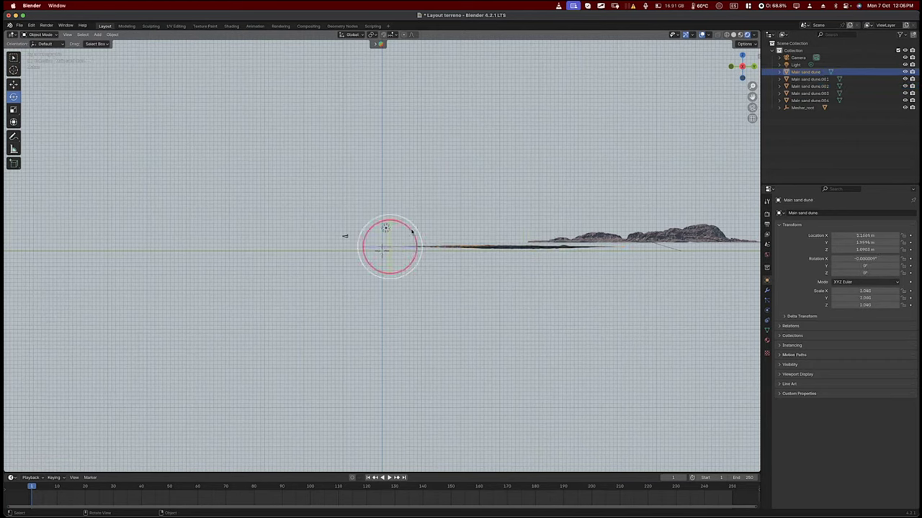
left_click_drag(412, 230, 407, 238)
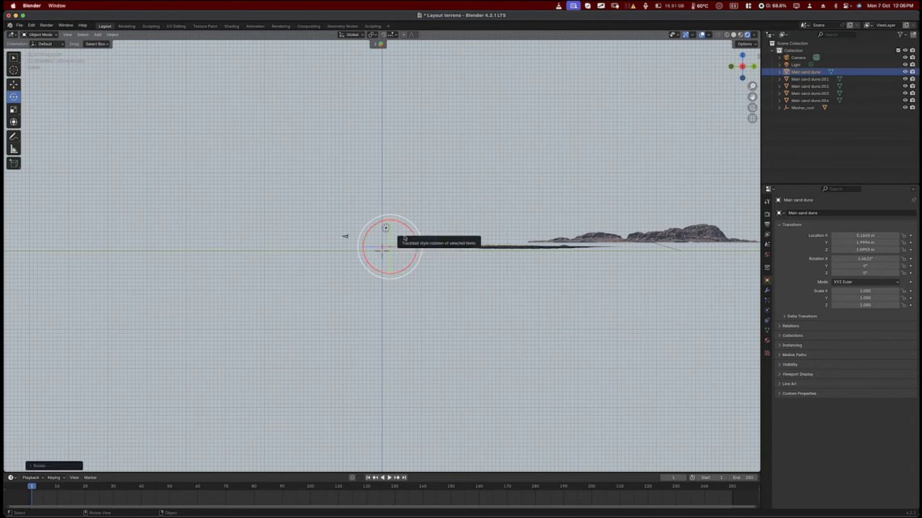
key("g")
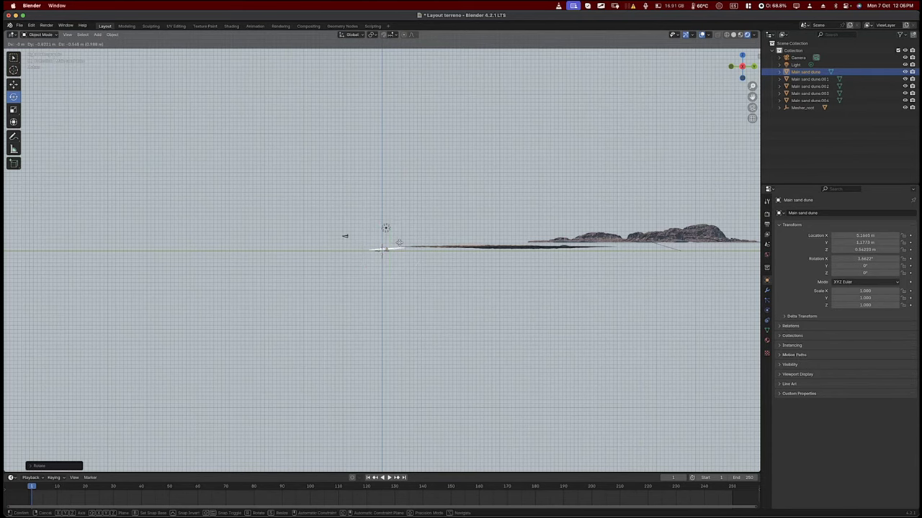
left_click(409, 243)
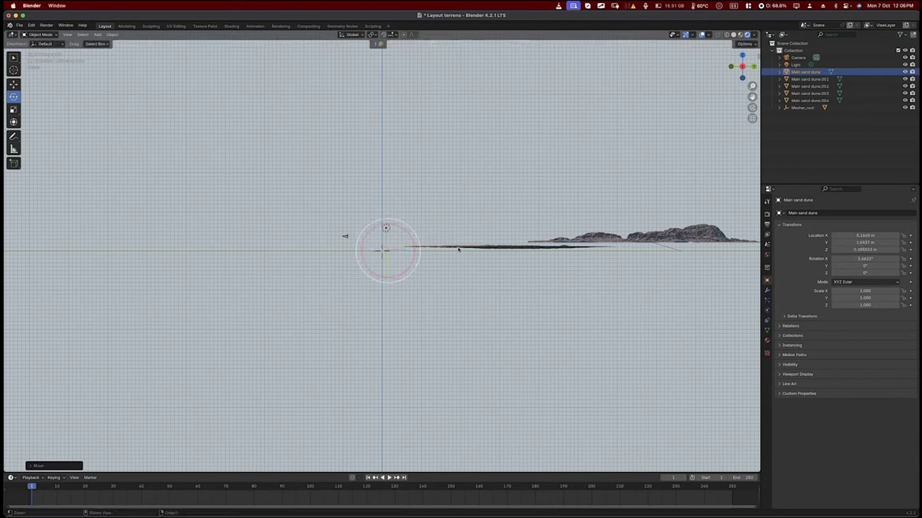
Tilt Main sand dune.002 closer to level and lower it.
left_click(459, 248)
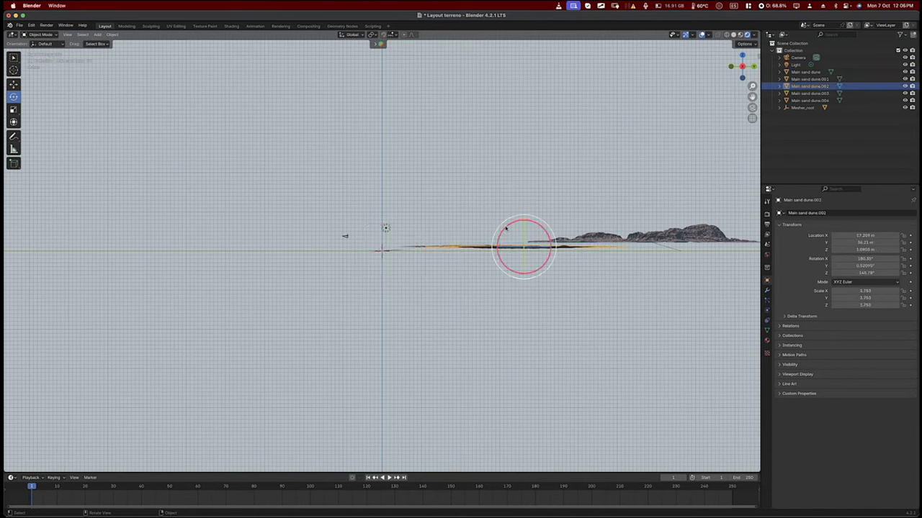
left_click_drag(504, 229, 505, 229)
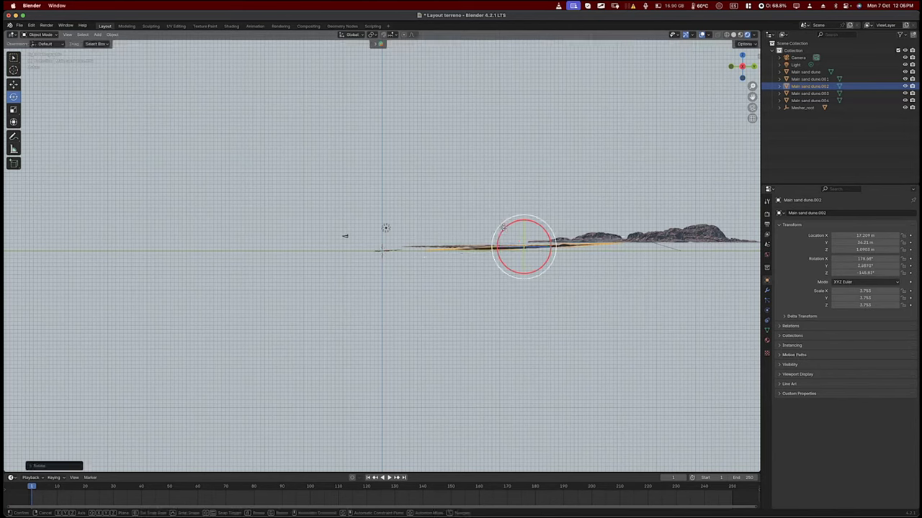
key("g")
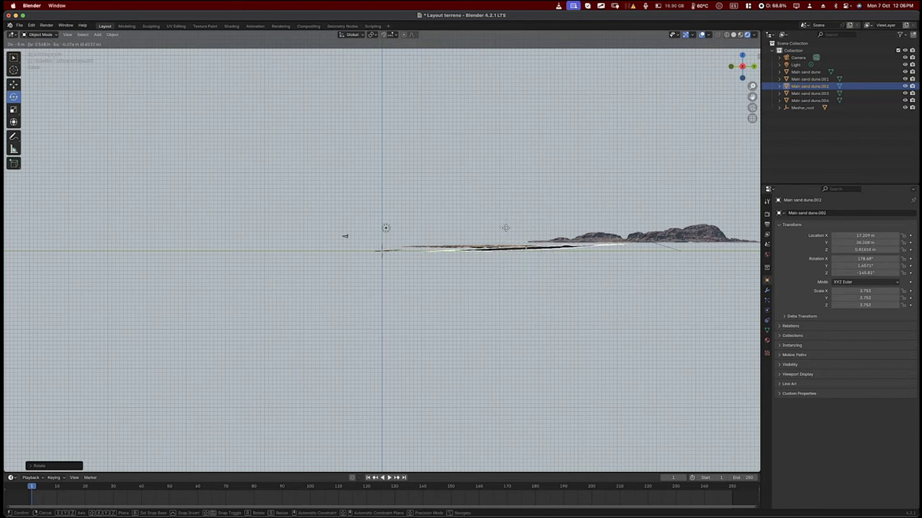
left_click(526, 248)
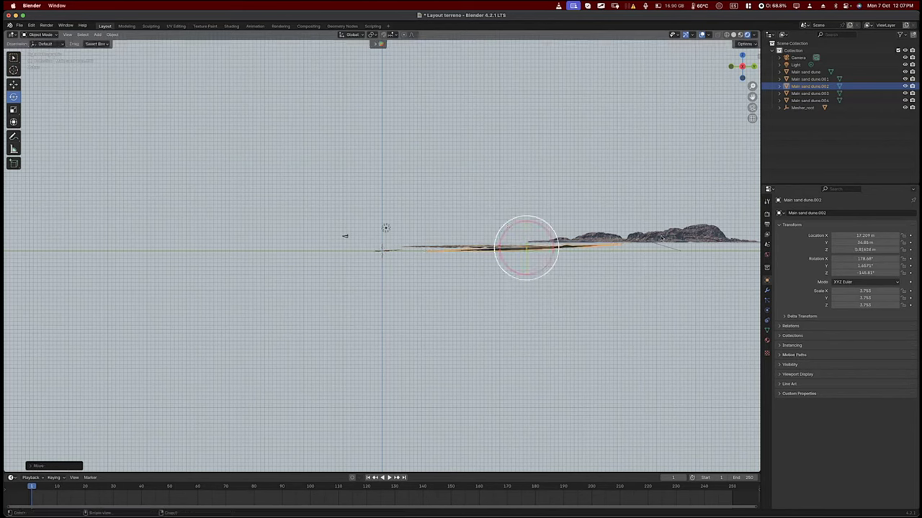
Move the Mesher mountain lower, to about Y 0.22 m, Z 554.39 m.
left_click(661, 238)
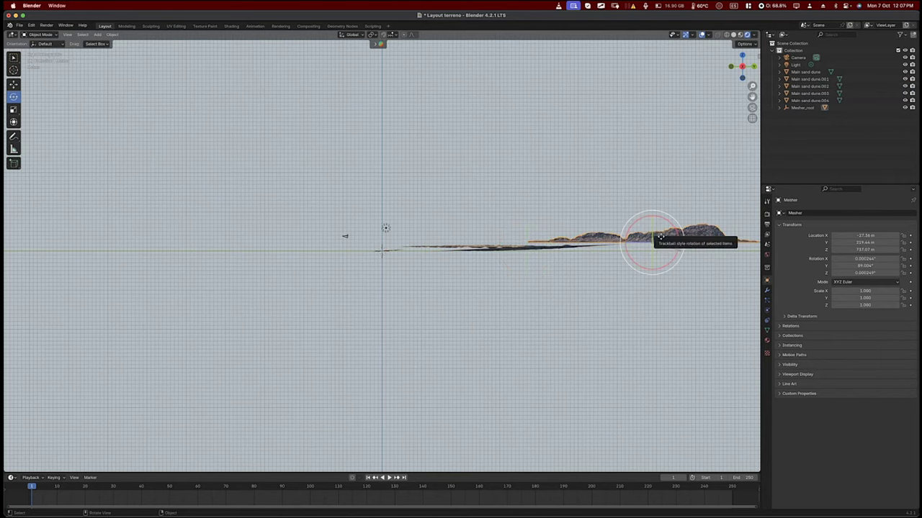
key("g")
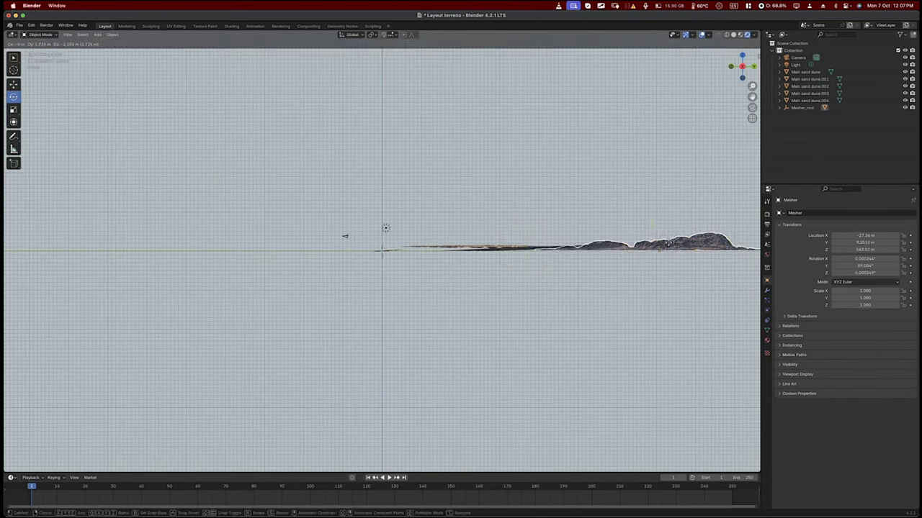
left_click(658, 249)
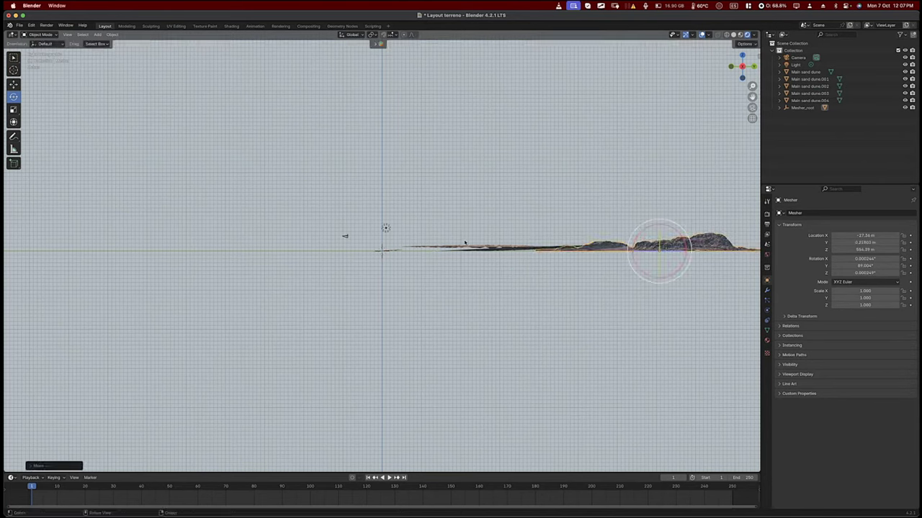
left_click(461, 248)
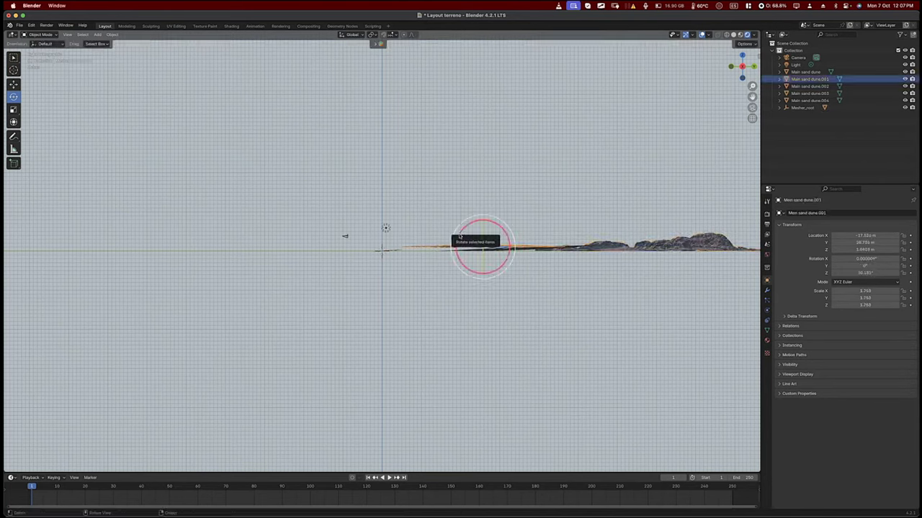
Tilt Main sand dune.001 about 1.56° and Main sand dune.004 about 4.29° on X.
mouse_move(458, 238)
left_mouse_down()
mouse_move(463, 232)
mouse_move(458, 240)
left_mouse_up()
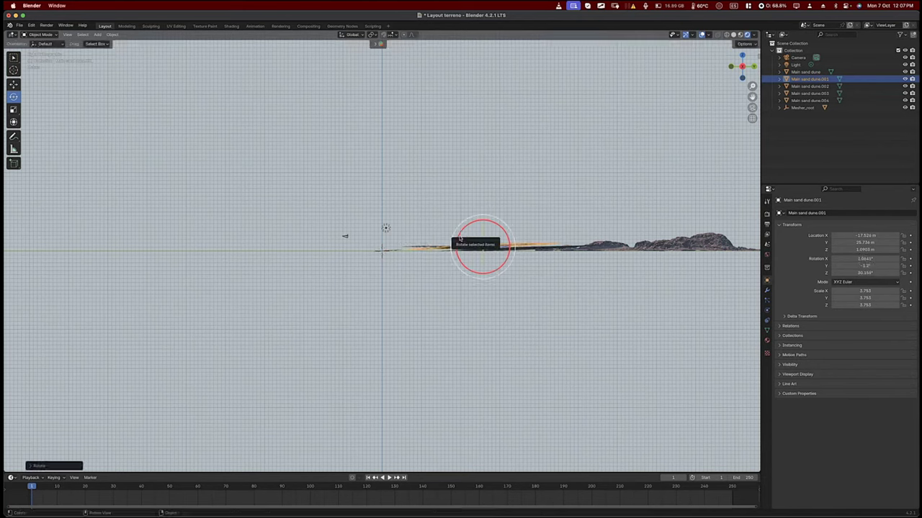
left_click(422, 248)
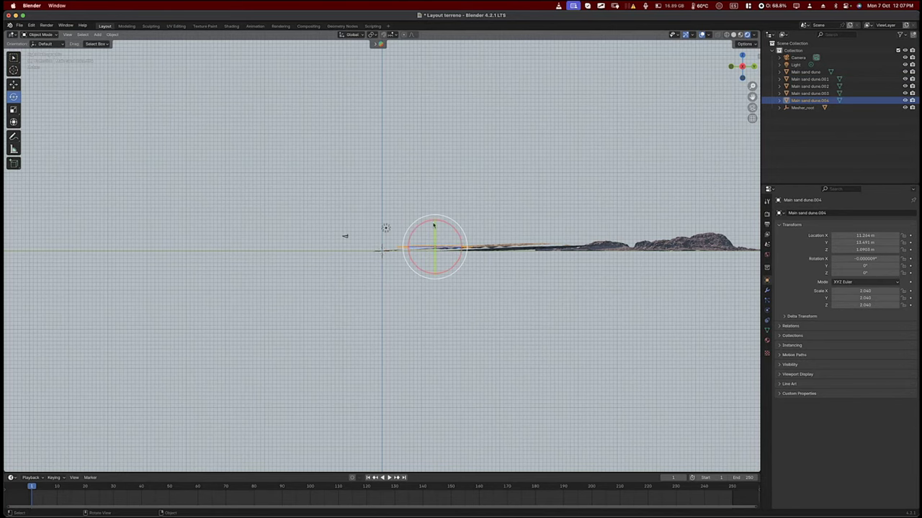
left_click_drag(433, 225, 437, 224)
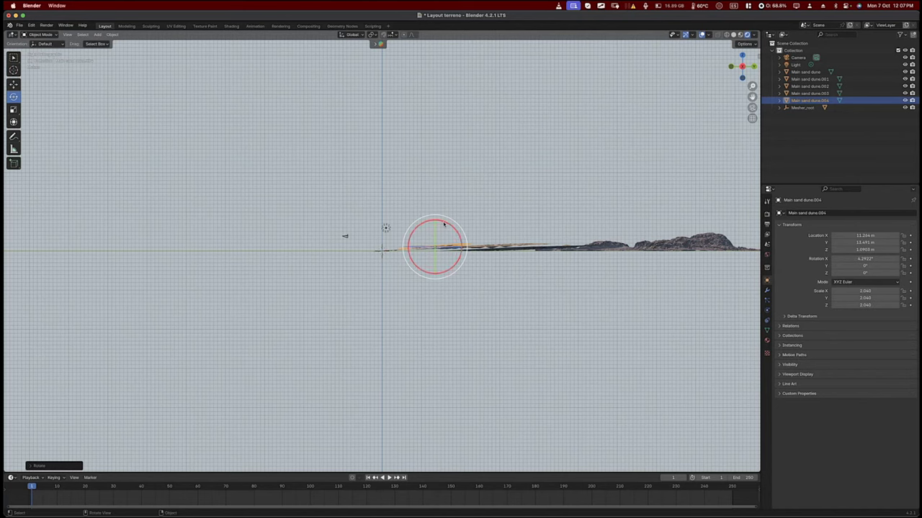
Lower Main sand dune.004 to about Z 0.84 m and switch to top view.
key("alt+a")
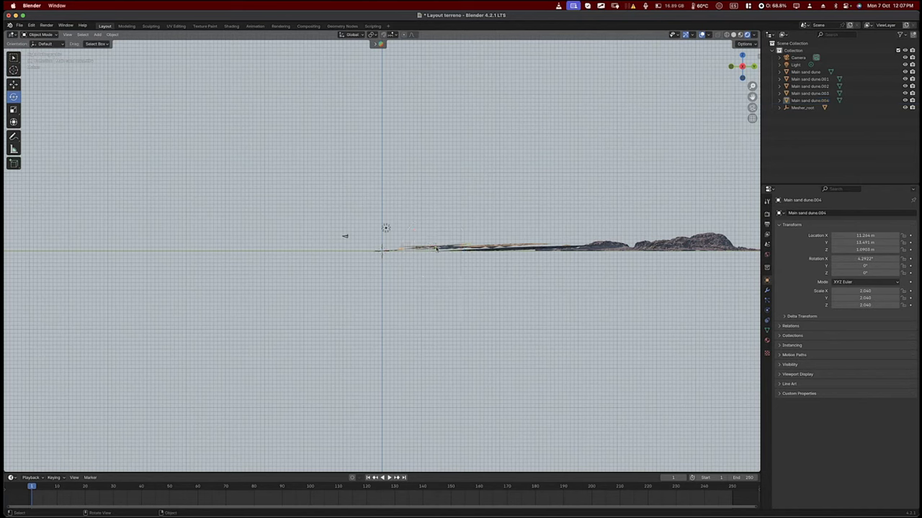
left_click(436, 248)
left_click_drag(434, 247, 430, 246)
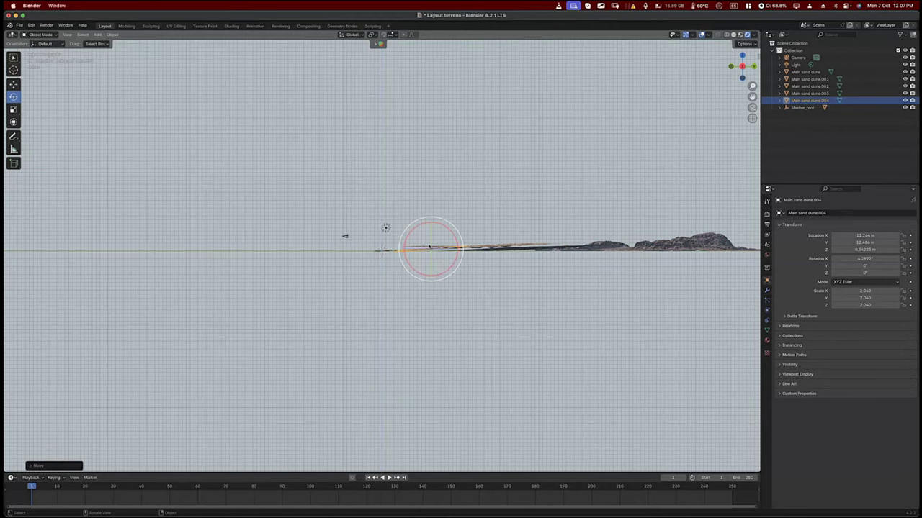
key("KP_7")
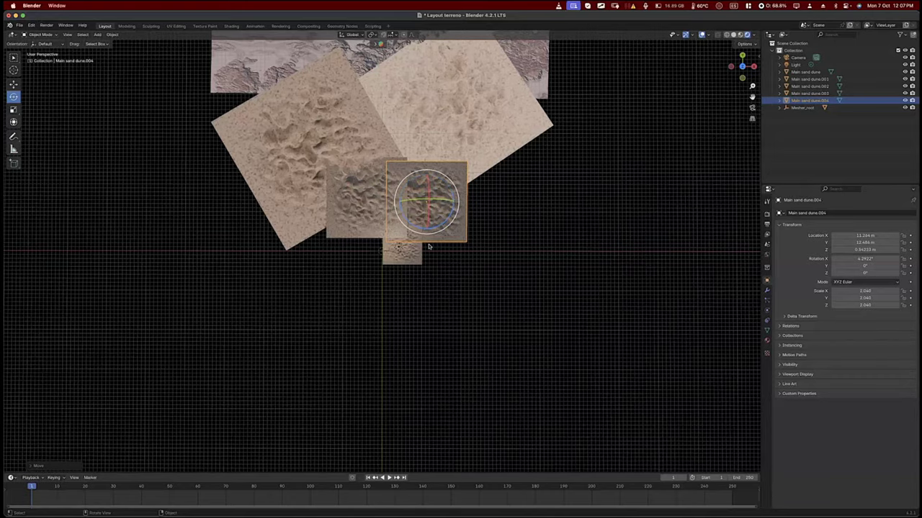
In camera view, tilt Main sand dune.003 about 5° on X and lower it along Z.
key("KP_0")
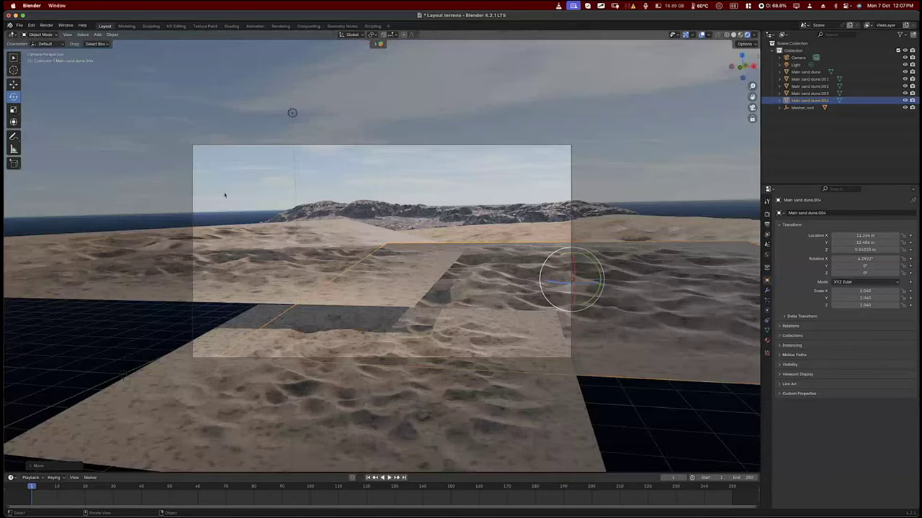
left_click(252, 259)
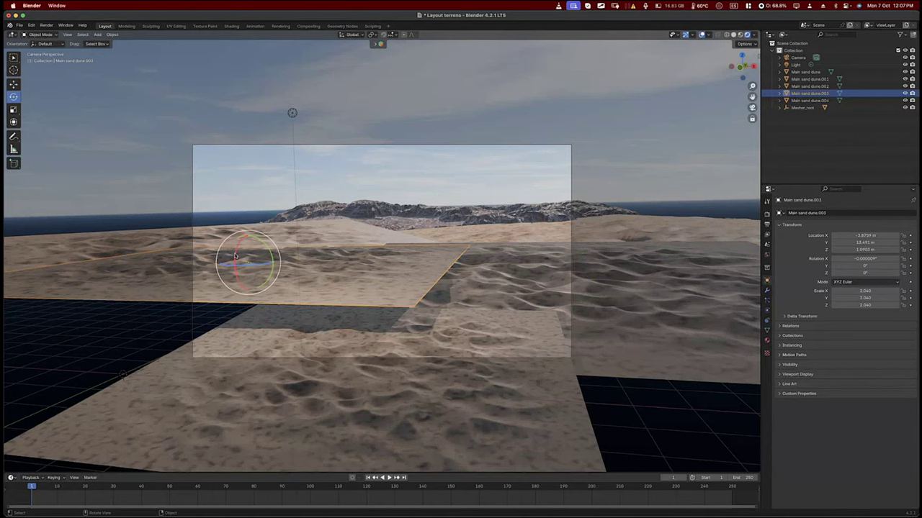
left_click_drag(234, 256, 234, 257)
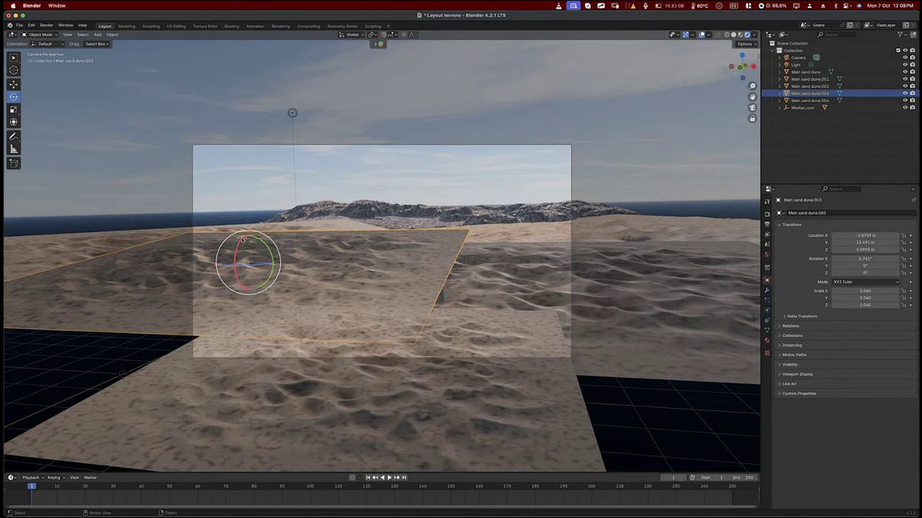
left_click_drag(241, 240, 241, 243)
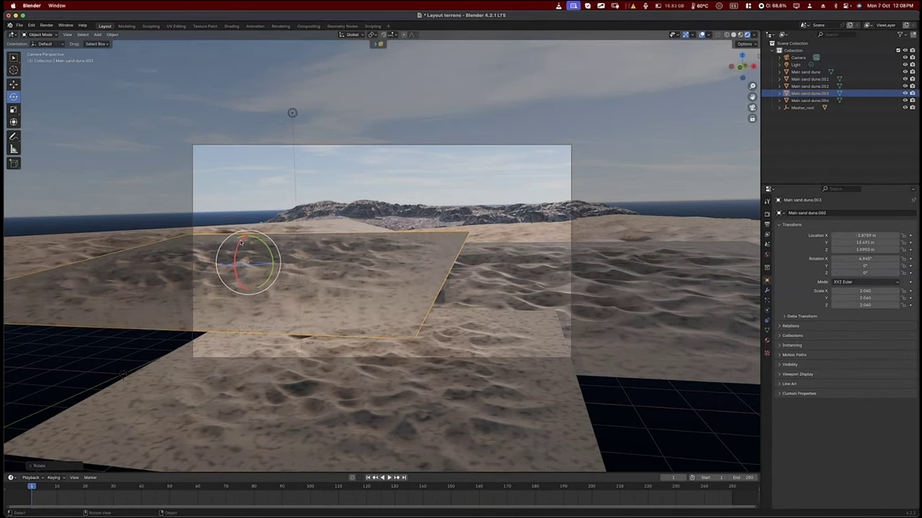
key("g")
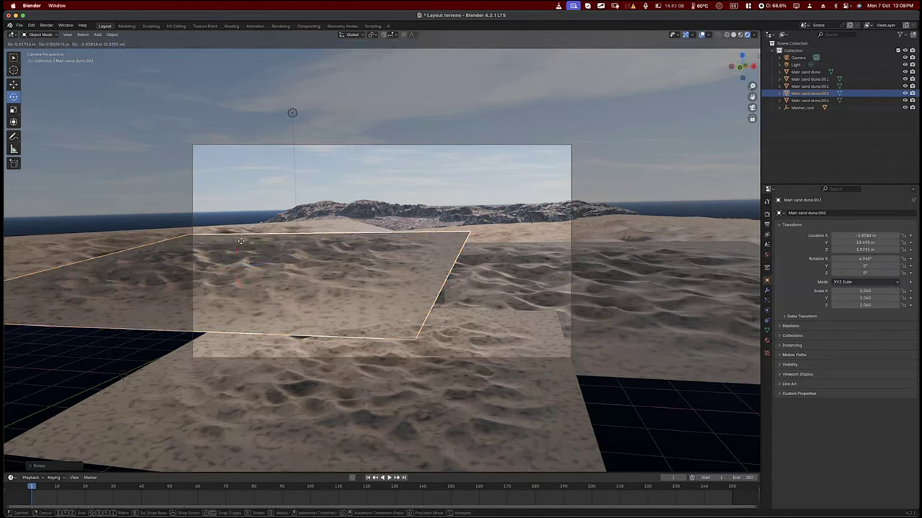
key("z")
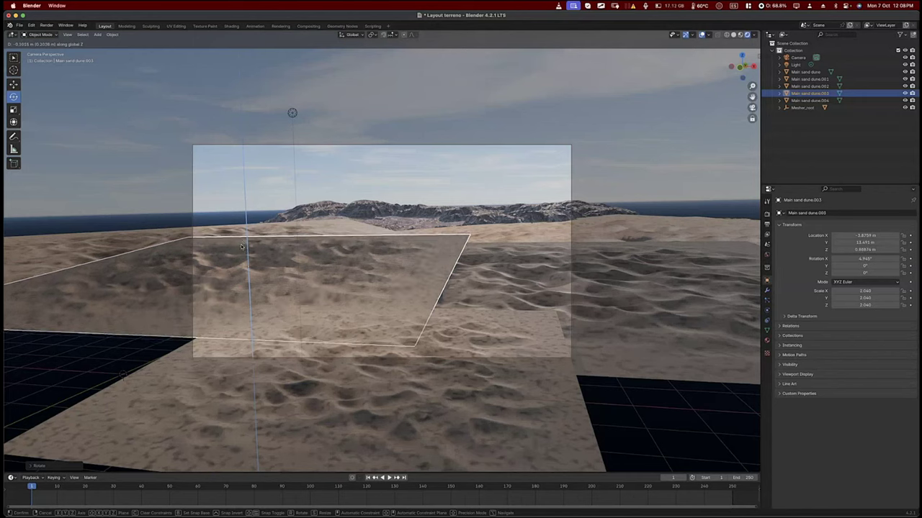
left_click(238, 247)
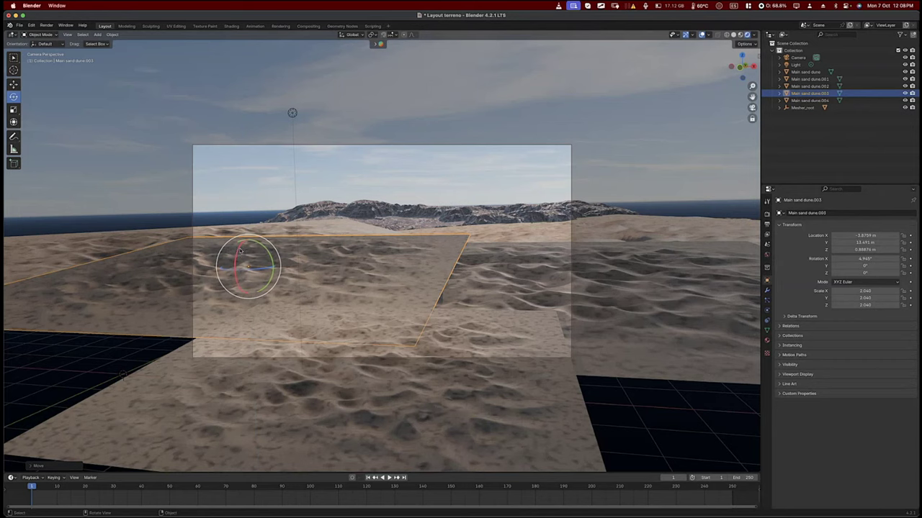
Tilt dune.003 to about 5.52° on X, reposition it, and switch viewport shading off Rendered.
left_click_drag(240, 250, 242, 251)
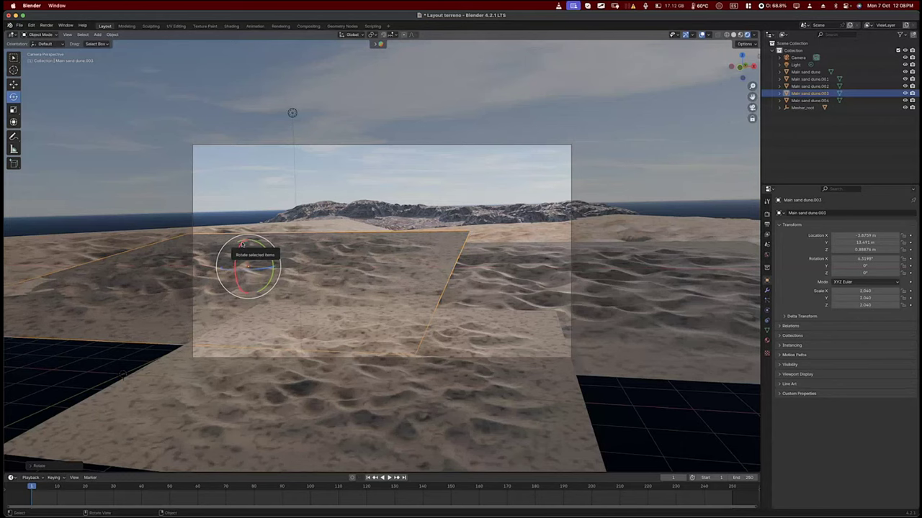
left_click_drag(242, 245, 242, 247)
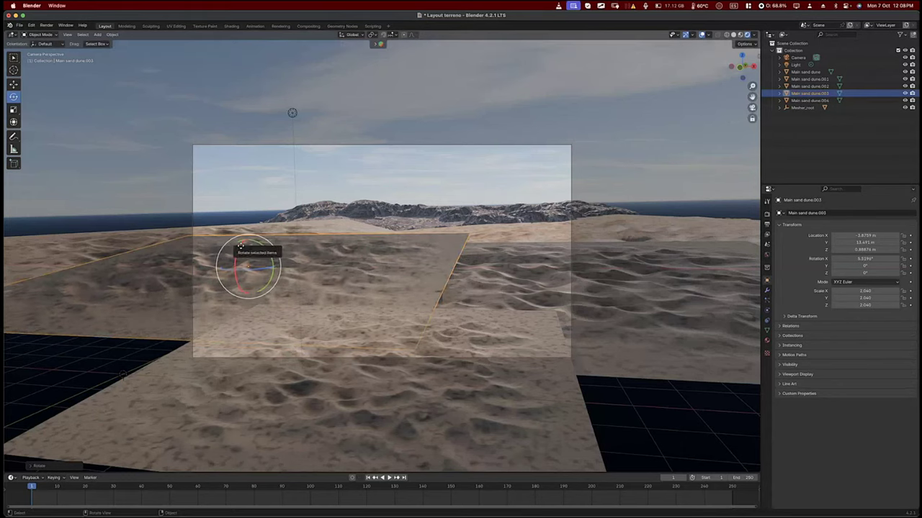
key("g")
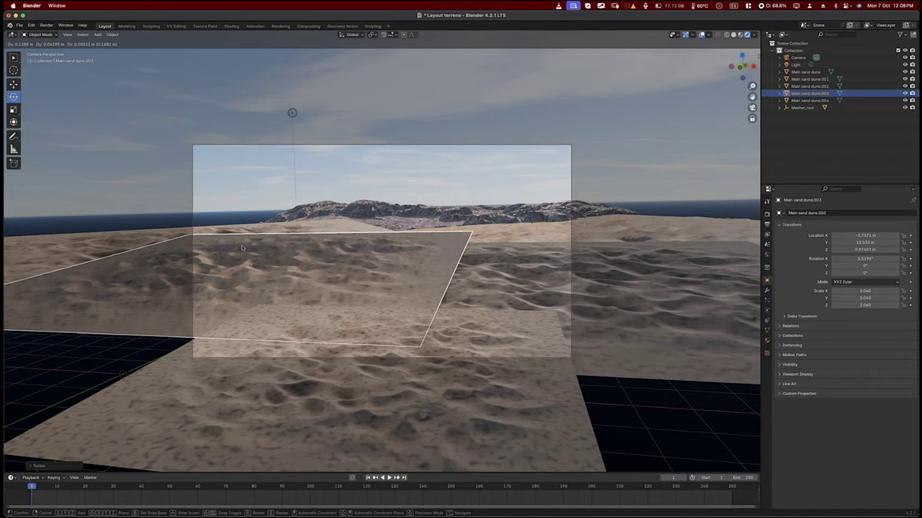
left_click(242, 248)
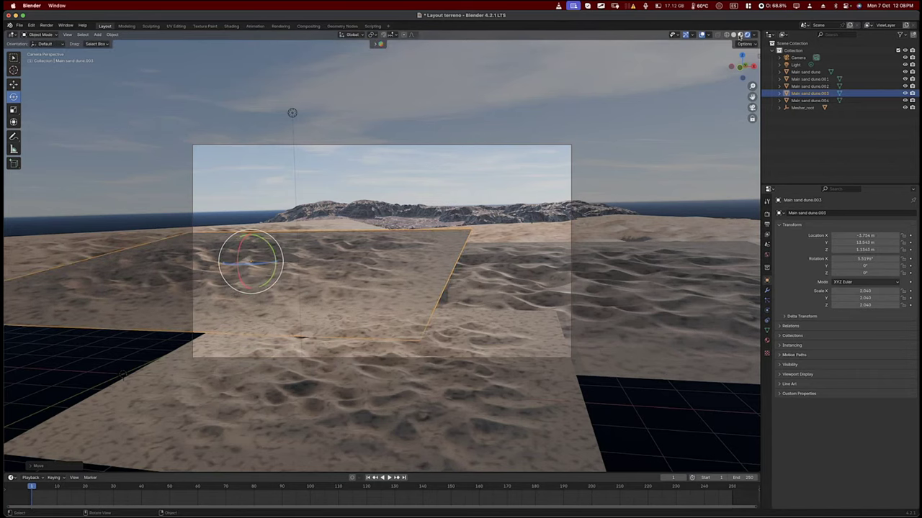
left_click(738, 35)
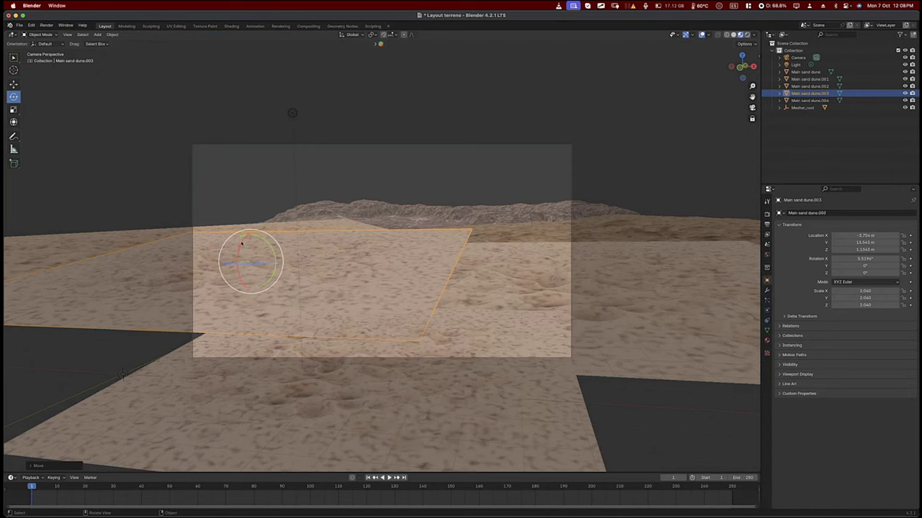
Tilt Main sand dune.003 to 5.6247° on X, lower it along Z, then select the Camera.
left_click_drag(243, 244, 241, 245)
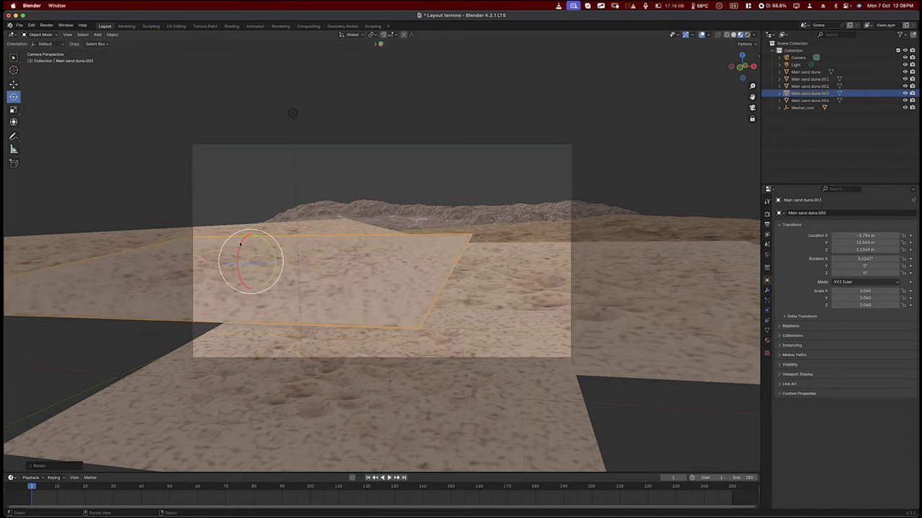
key("g")
key("y")
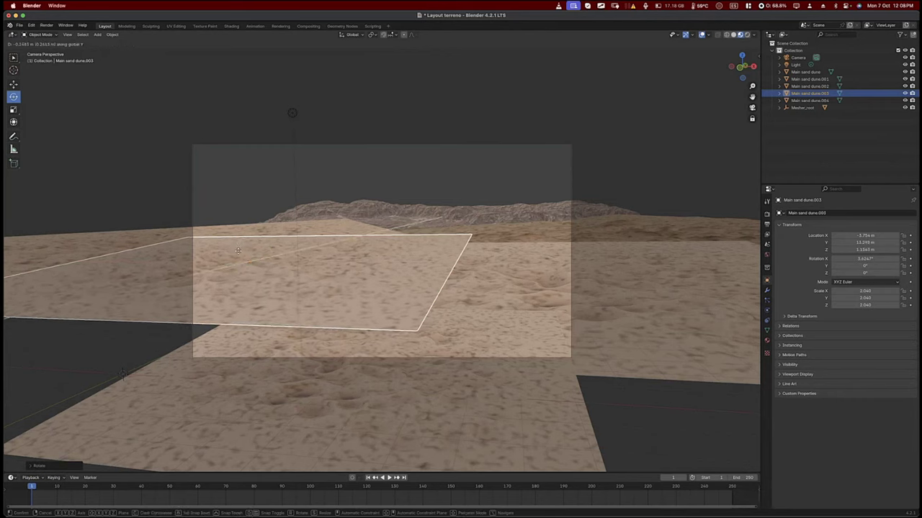
key("z")
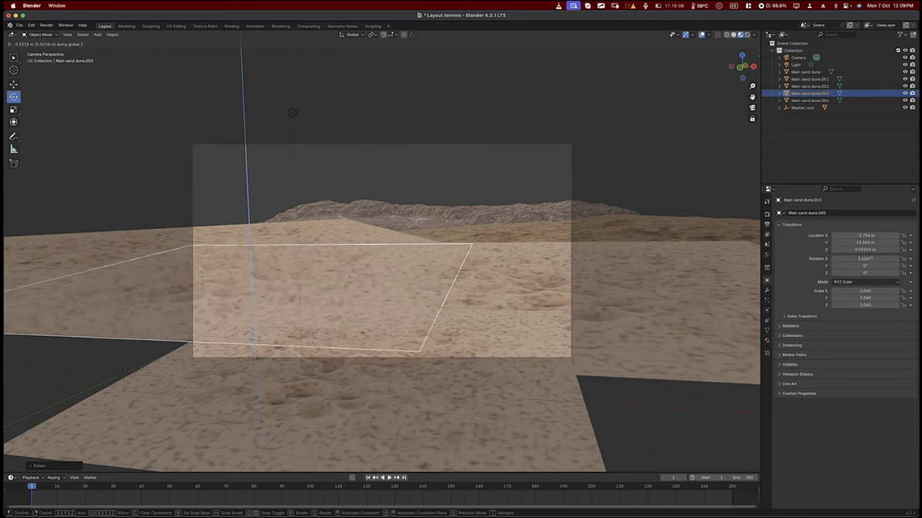
left_click(236, 253)
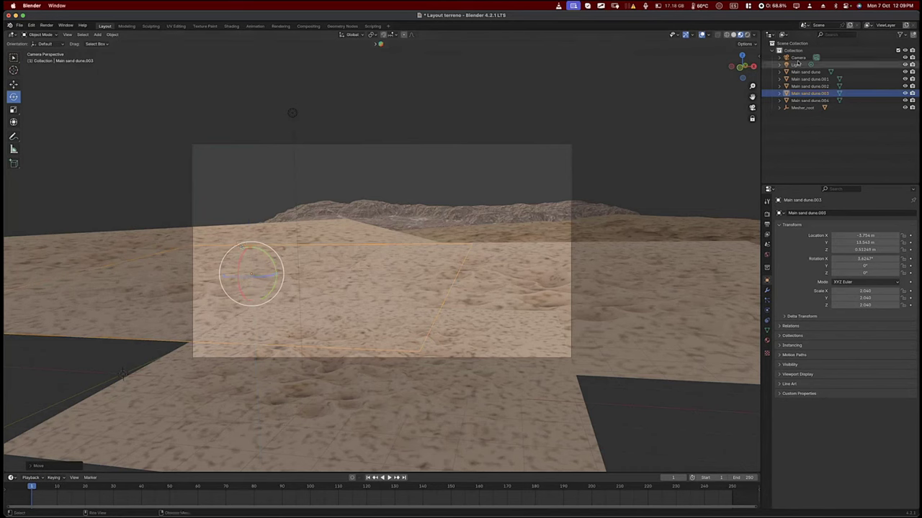
left_click(797, 57)
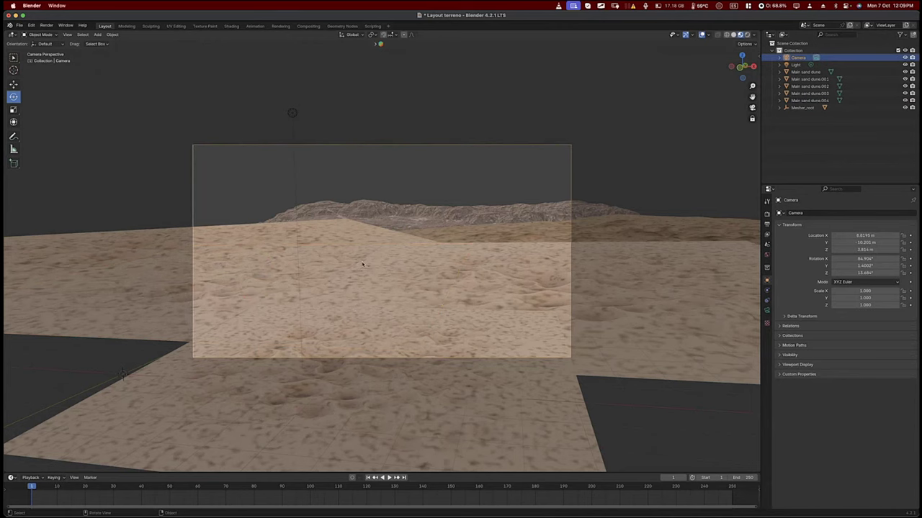
Dolly the camera-locked view low over the dunes, framing the mountain ridge along the horizon.
scroll(362, 264, "up", 5)
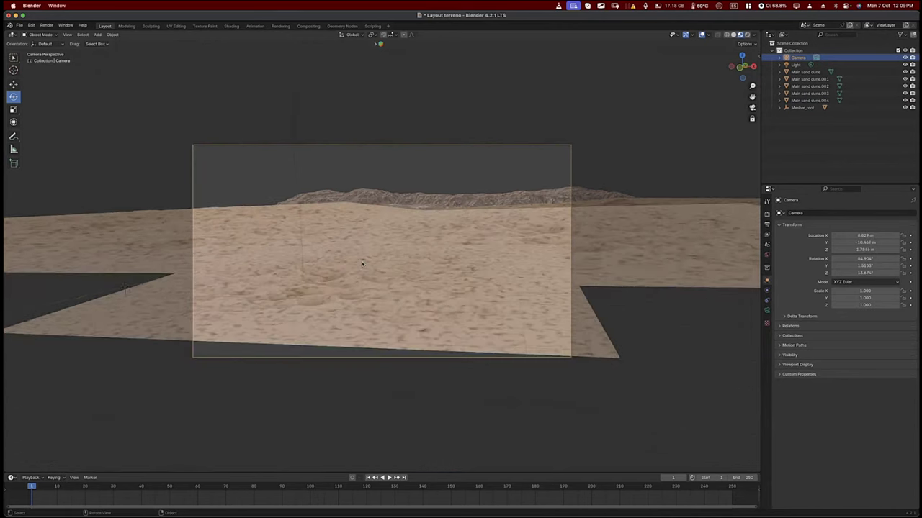
scroll(362, 265, "up", 3)
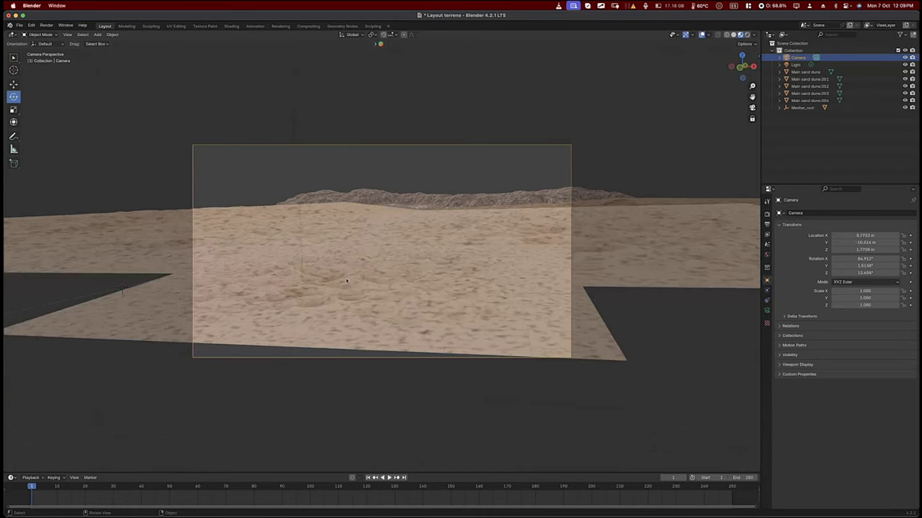
scroll(345, 281, "up", 2)
scroll(346, 281, "up", 3)
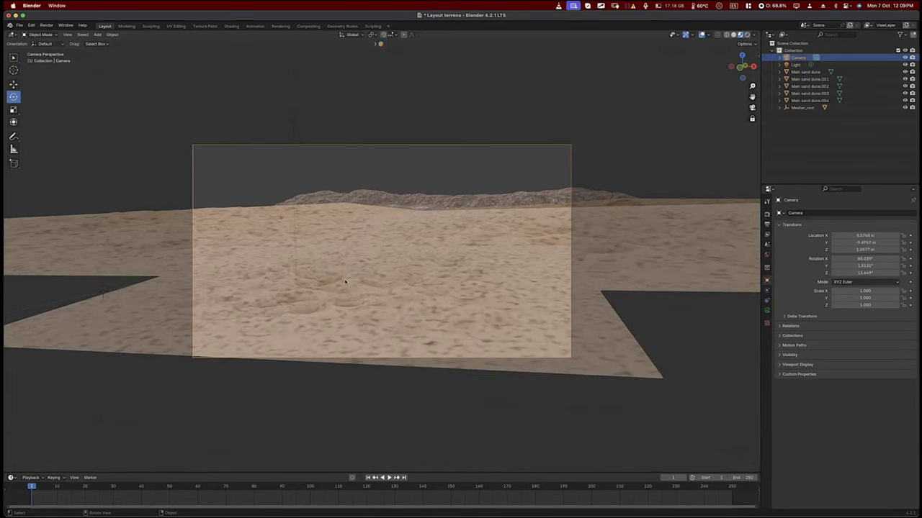
scroll(345, 281, "up", 1)
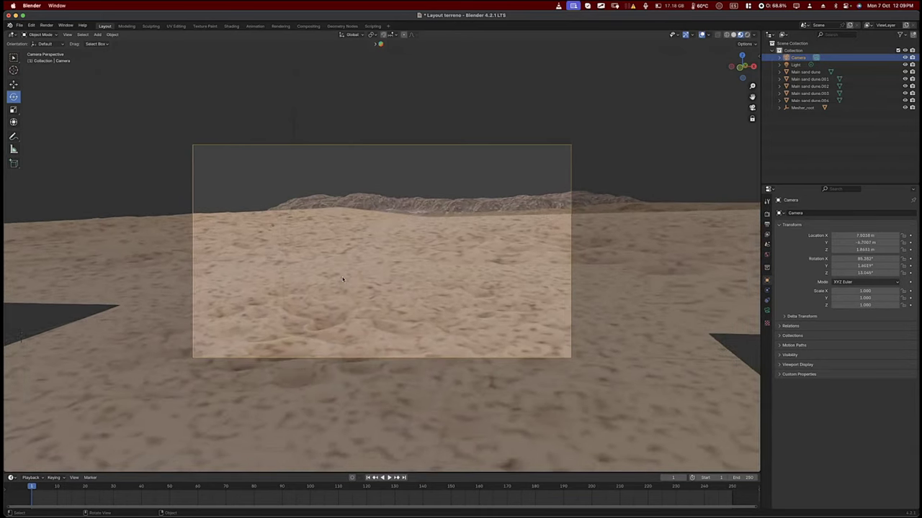
scroll(343, 280, "up", 2)
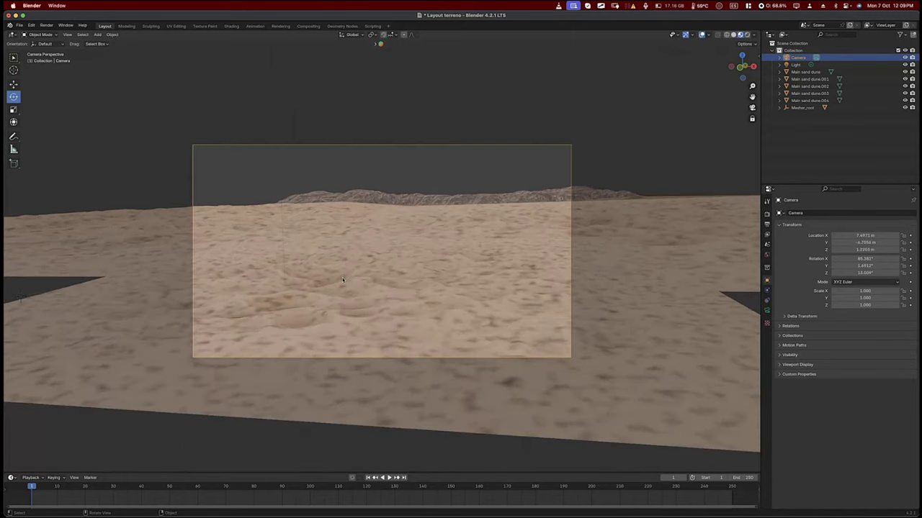
scroll(343, 279, "up", 1)
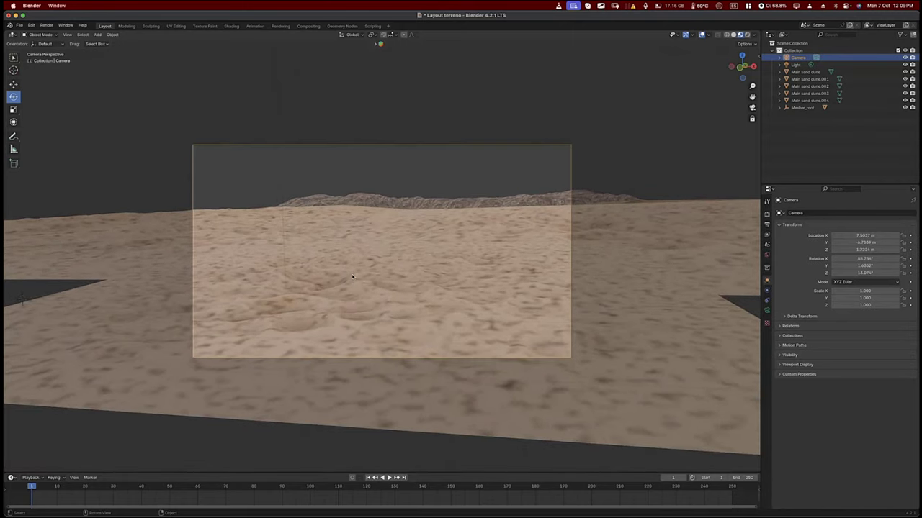
scroll(352, 280, "up", 1)
scroll(350, 280, "up", 2)
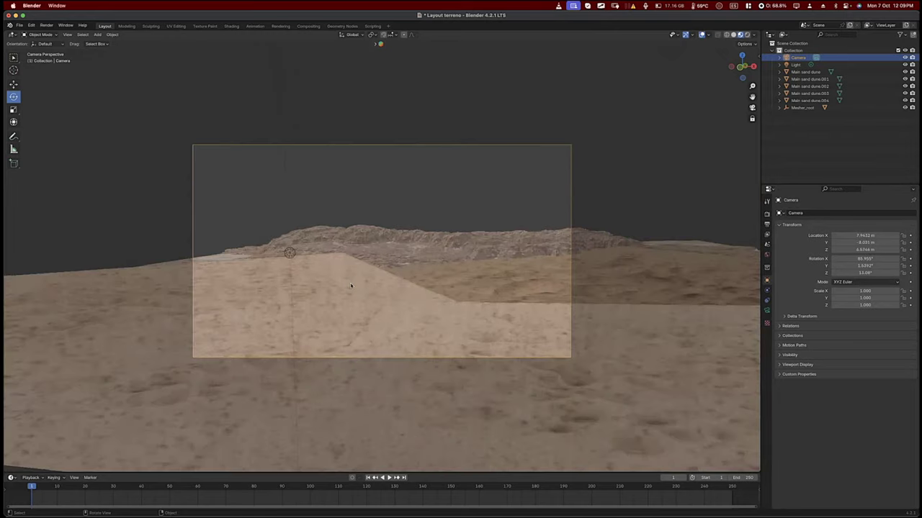
scroll(351, 286, "down", 1)
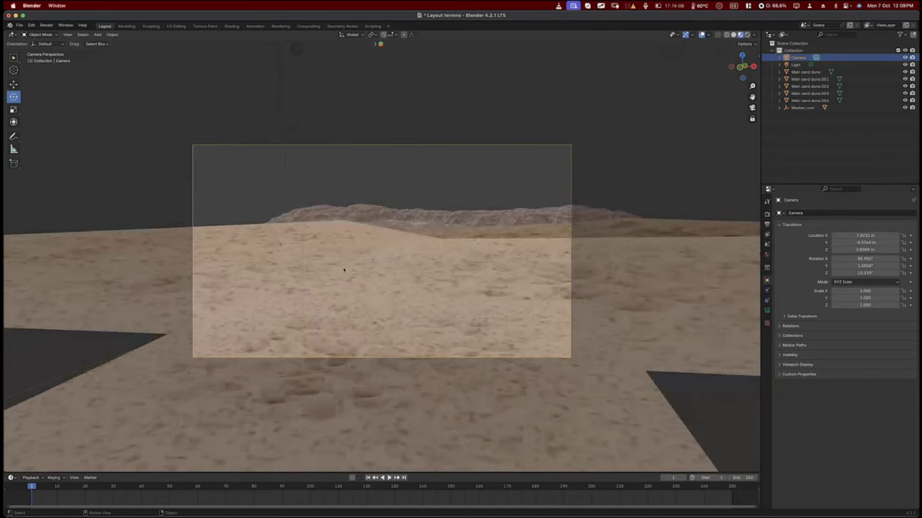
scroll(343, 269, "up", 1)
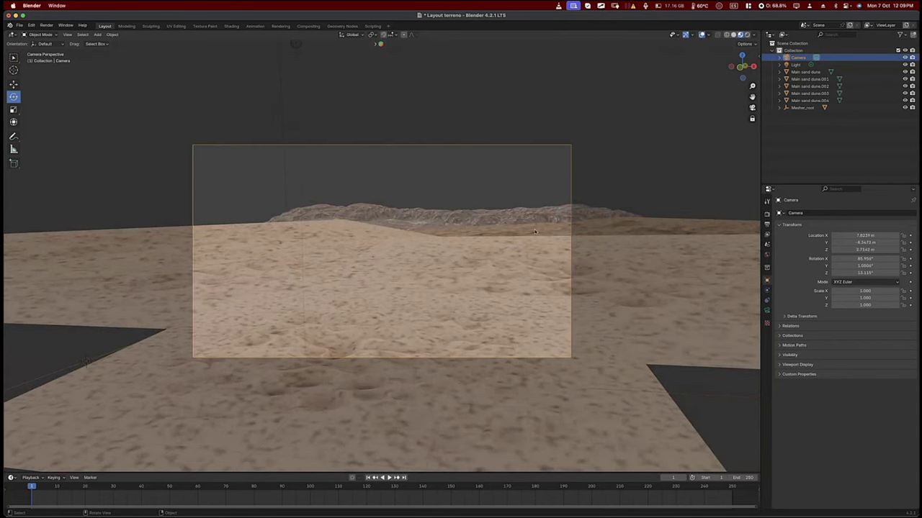
scroll(427, 254, "down", 1)
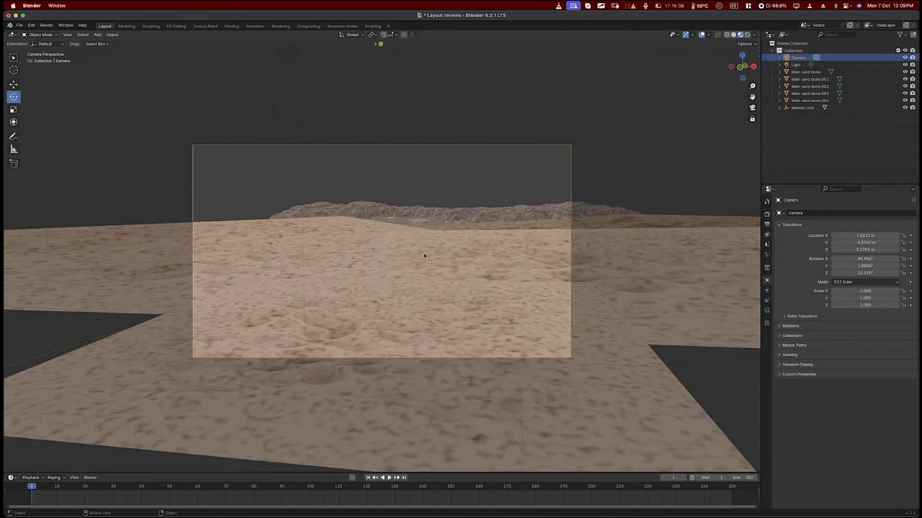
scroll(422, 253, "down", 1, "shift")
scroll(411, 247, "down", 1, "shift")
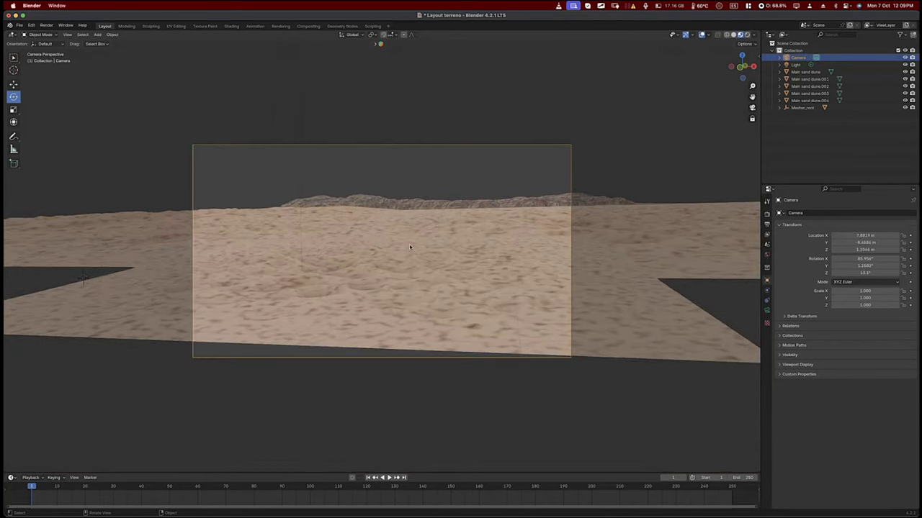
scroll(408, 247, "up", 3, "shift")
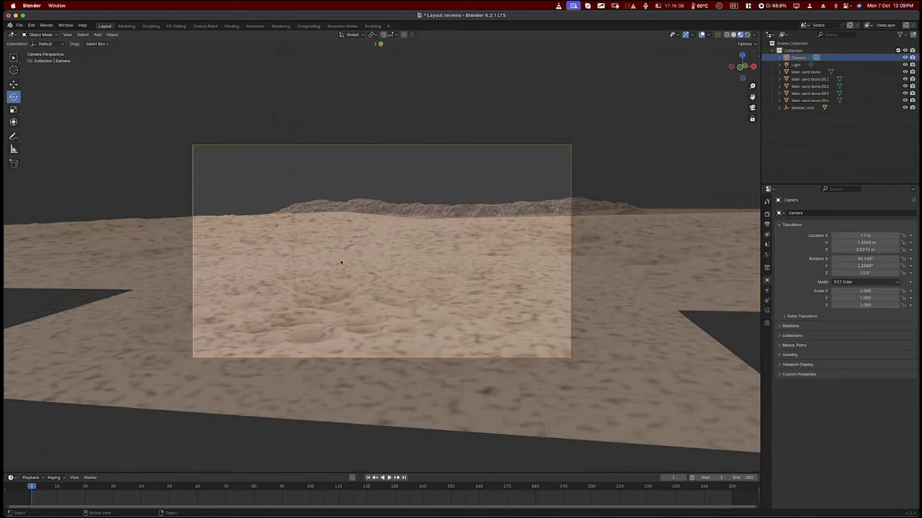
Add a torus and place it in the middle of the camera frame on the sand.
right_click(341, 263)
key("Escape")
key("shift+a")
mouse_move(324, 262)
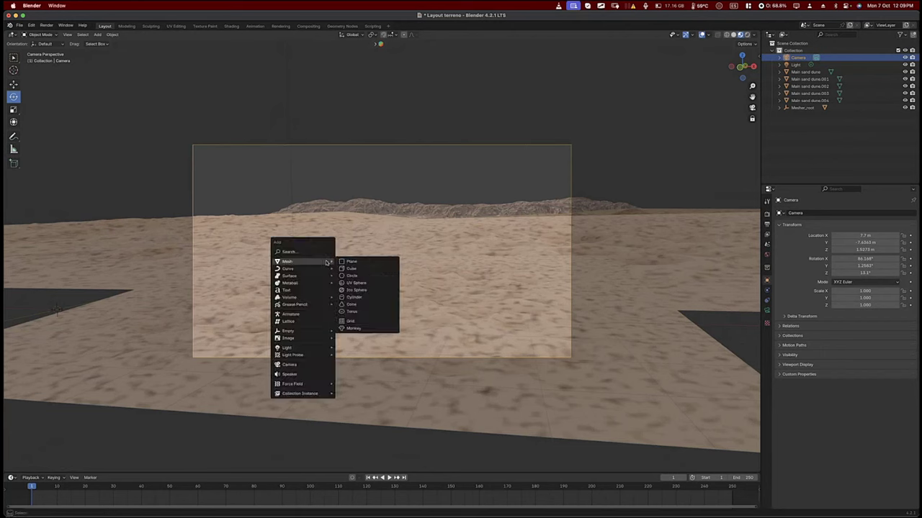
left_click(354, 311)
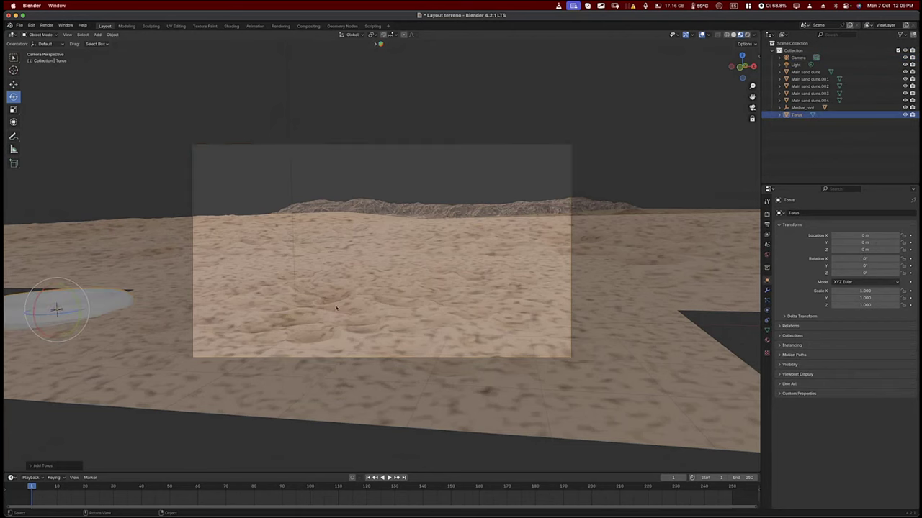
key("g")
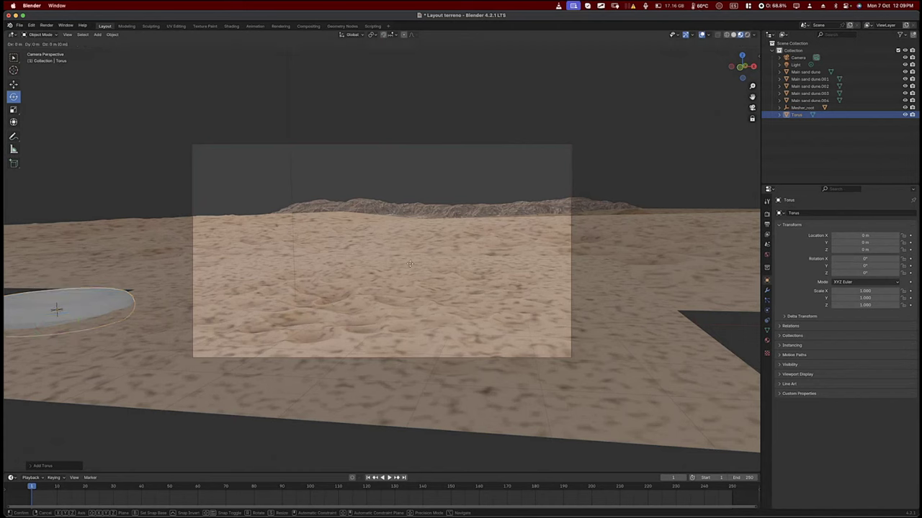
left_click(618, 274)
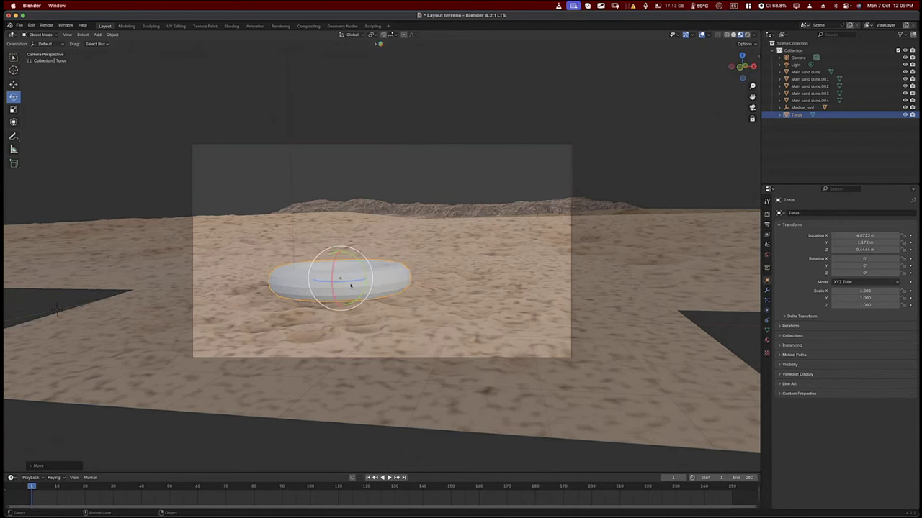
Give the torus a Catmull-Clark Subdivision Surface modifier, found by searching 'sub'.
right_click(384, 277)
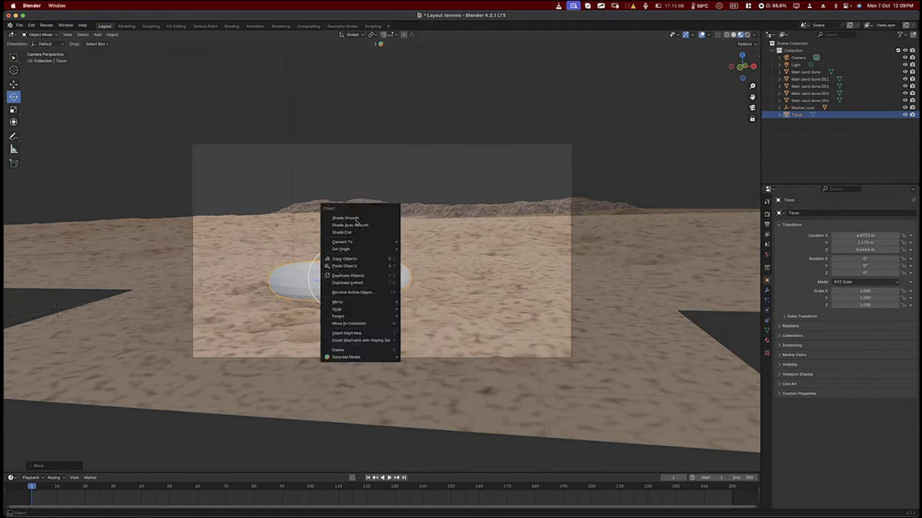
key("Escape")
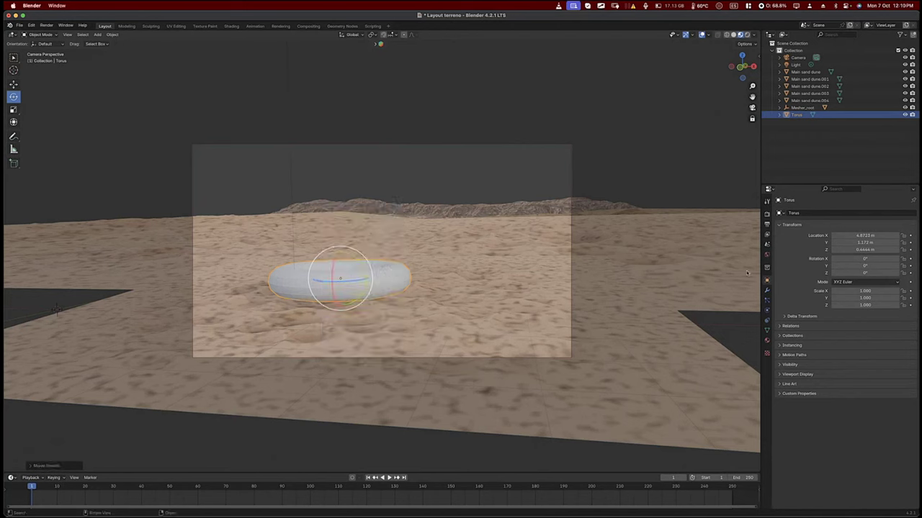
left_click(766, 290)
left_click(828, 213)
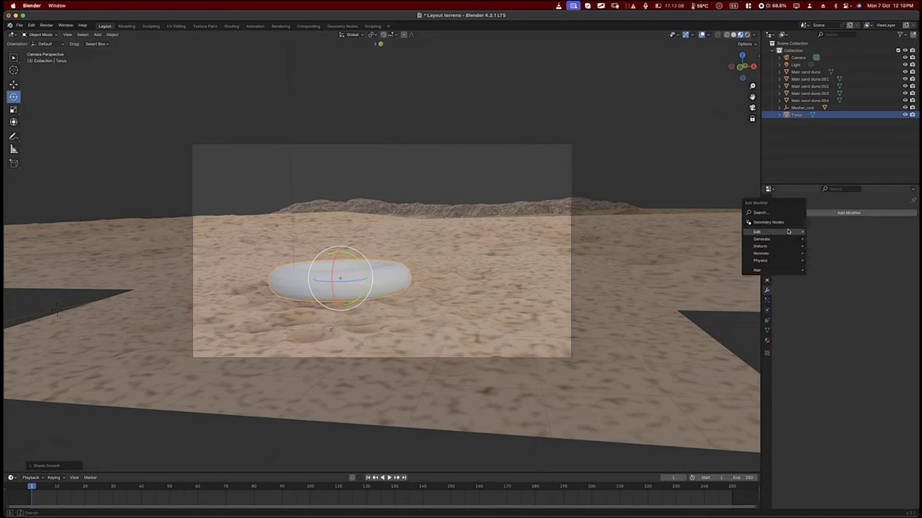
mouse_move(786, 231)
left_click(762, 212)
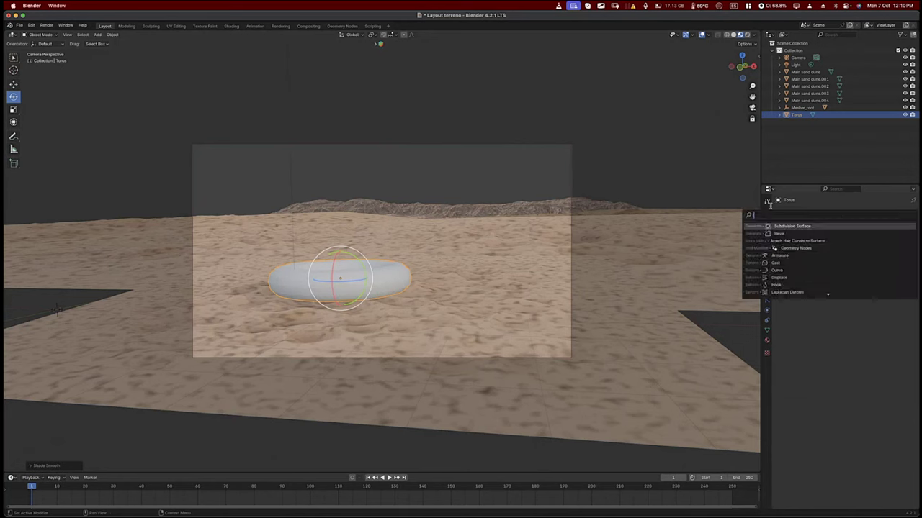
type("sub")
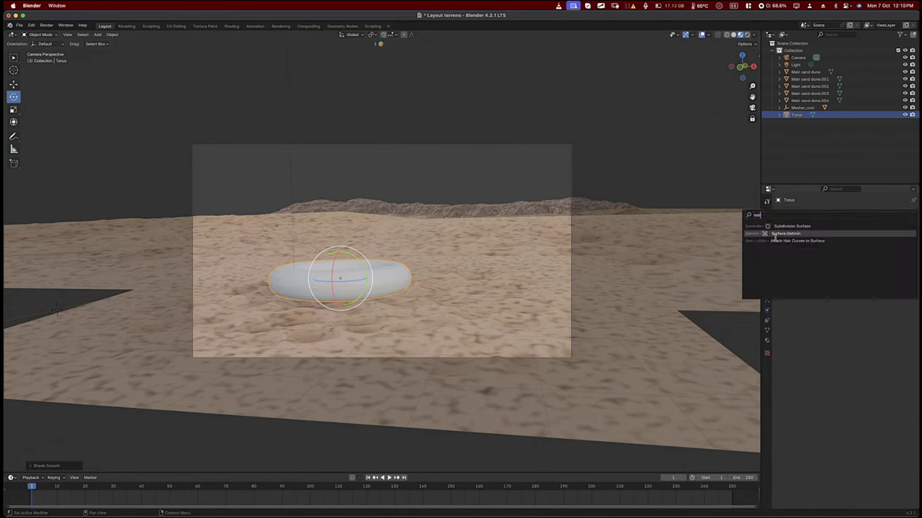
left_click(792, 226)
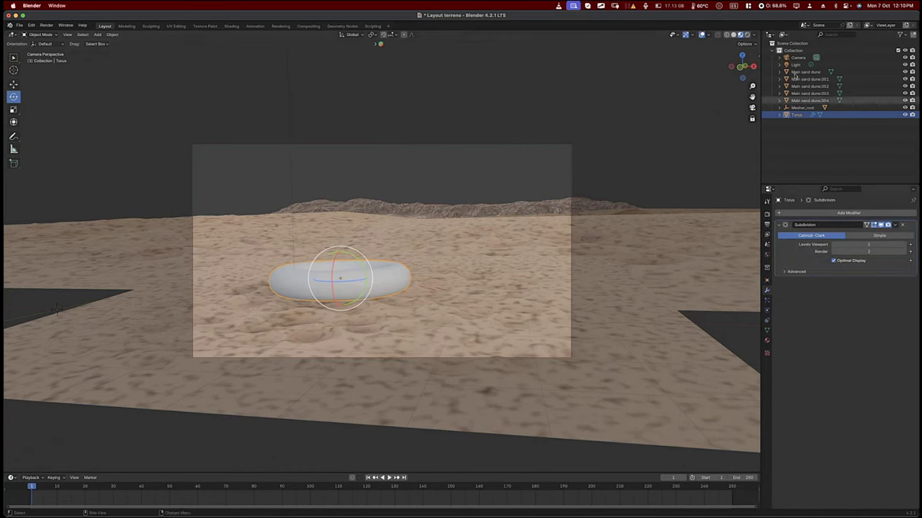
Enable depth of field on the Camera with the Torus as focus object.
left_click(798, 58)
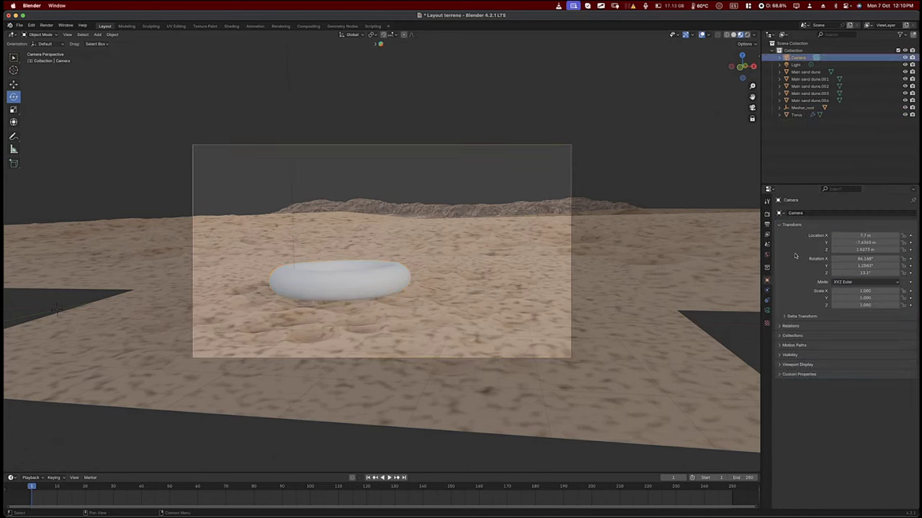
left_click(767, 310)
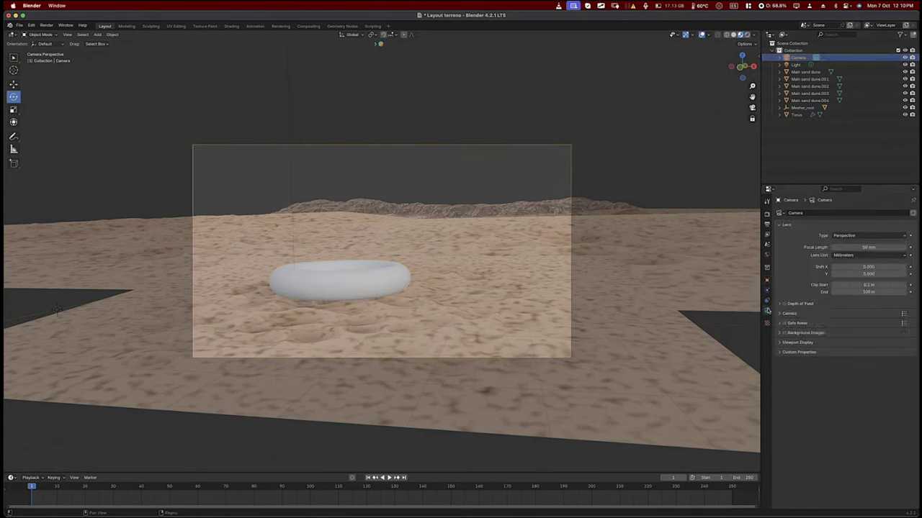
left_click(784, 304)
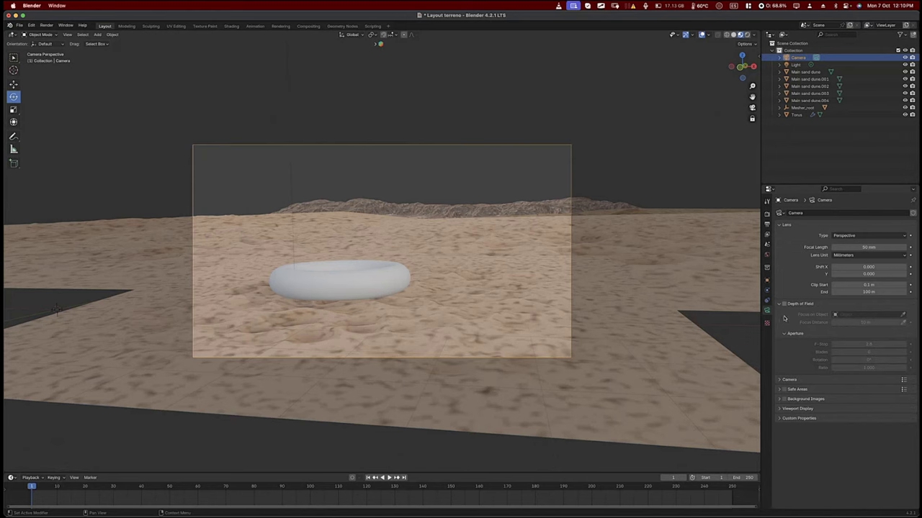
left_click(784, 304)
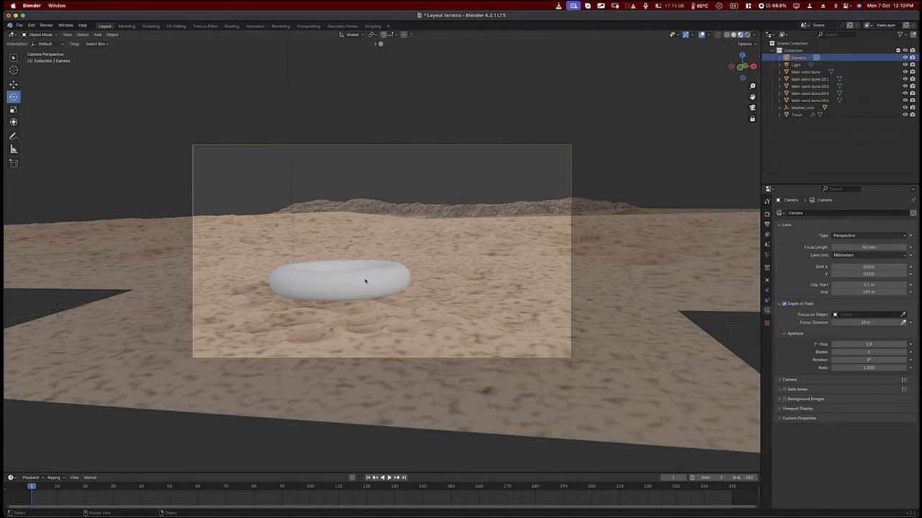
left_click(903, 315)
left_click(342, 282)
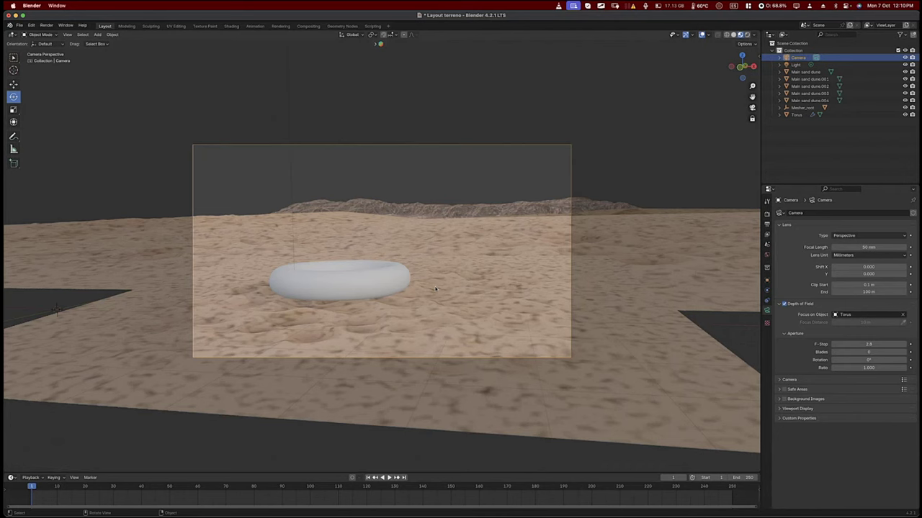
Switch the viewport to Rendered shading and set the camera F-Stop to 1.0.
key("z")
key("8")
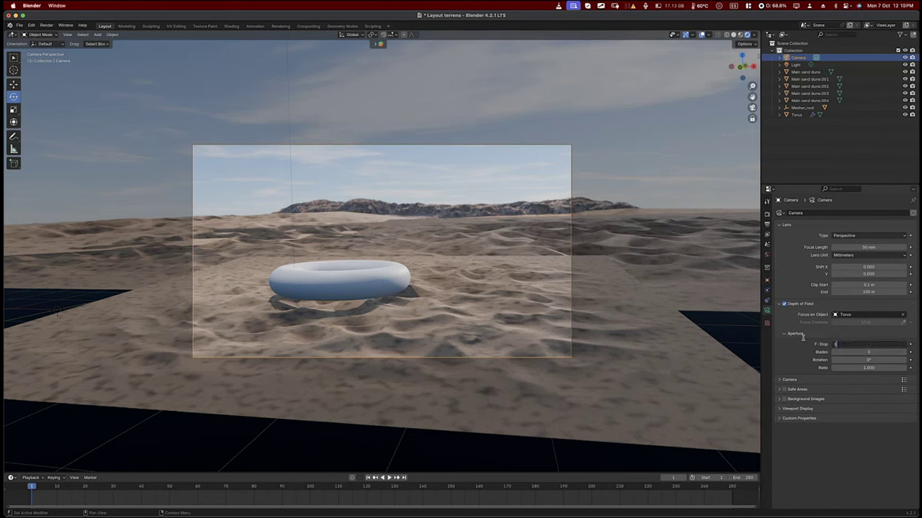
key("Tab")
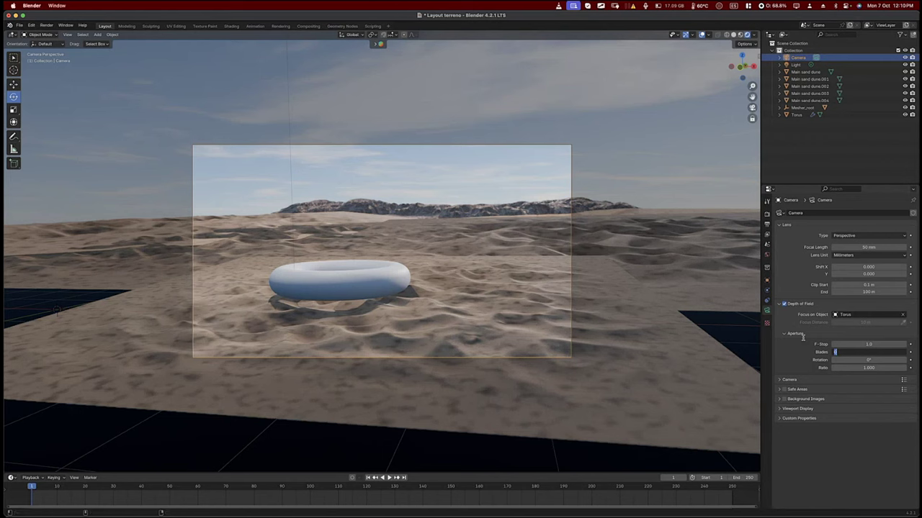
key("shift+Tab")
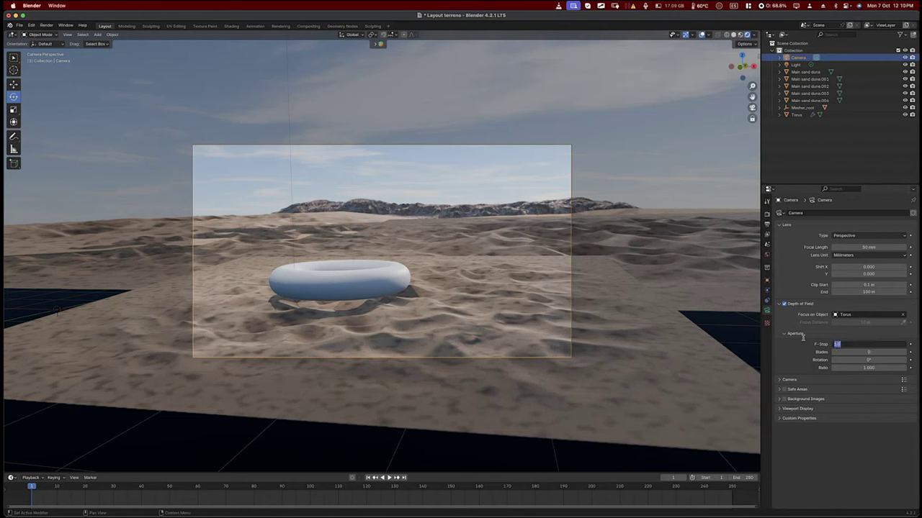
key("Tab")
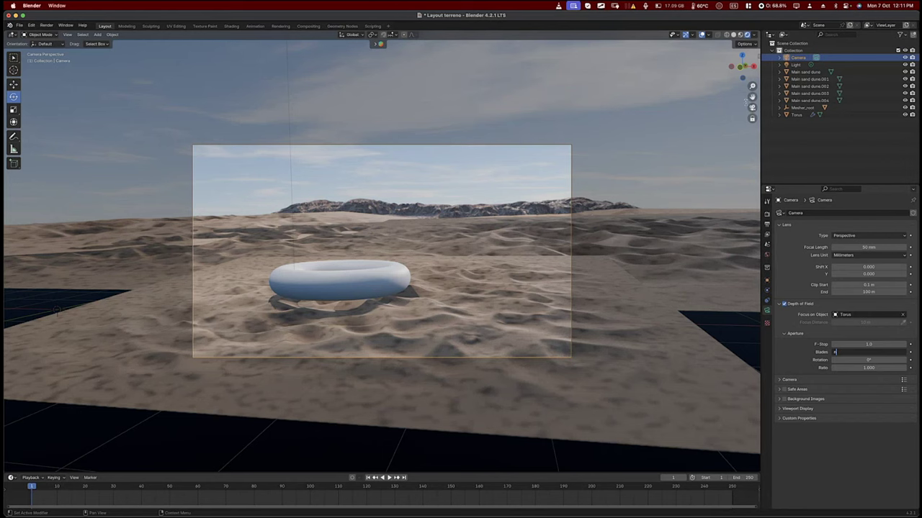
Show the sidebar, zoom the camera view, and open the Render Engine list in Render Properties.
key("Return")
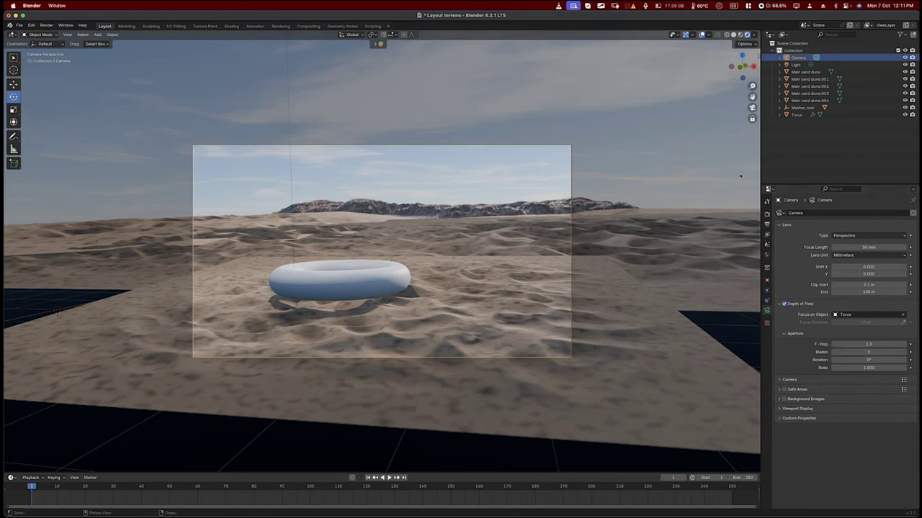
key("n")
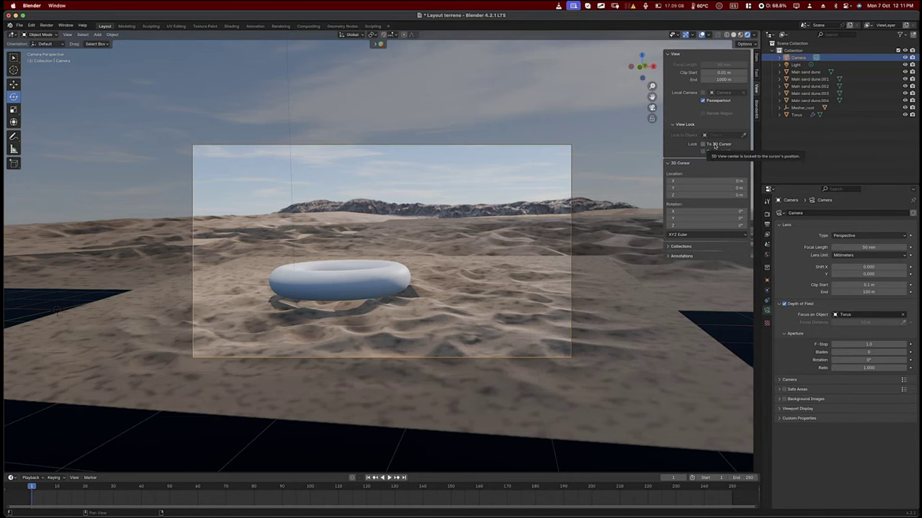
scroll(360, 249, "up", 1)
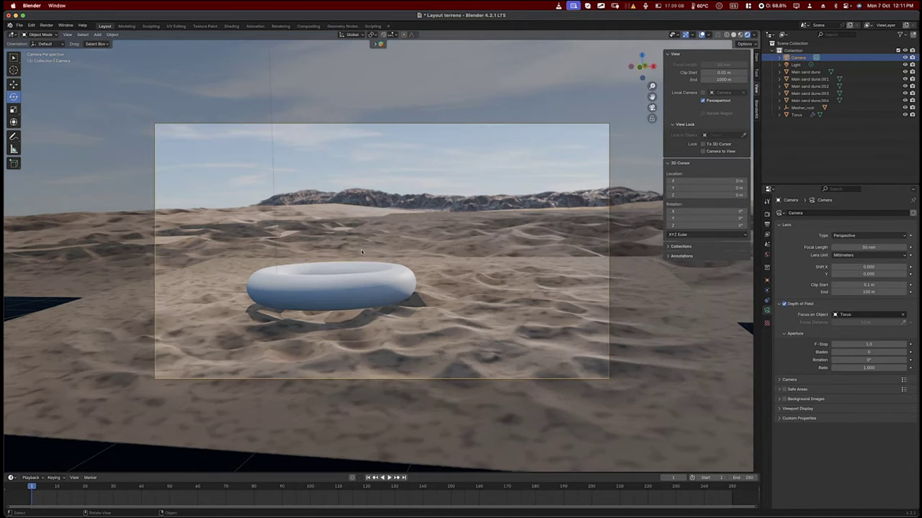
scroll(360, 249, "up", 1)
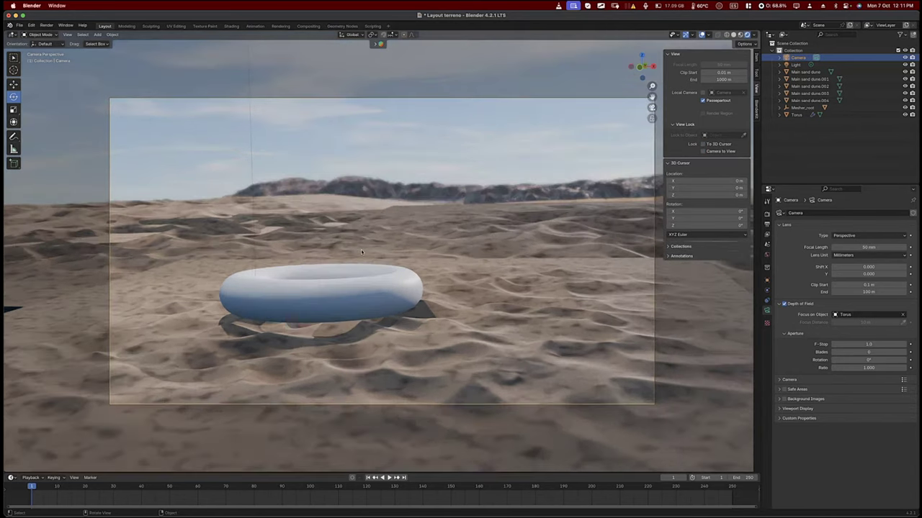
scroll(361, 249, "up", 1)
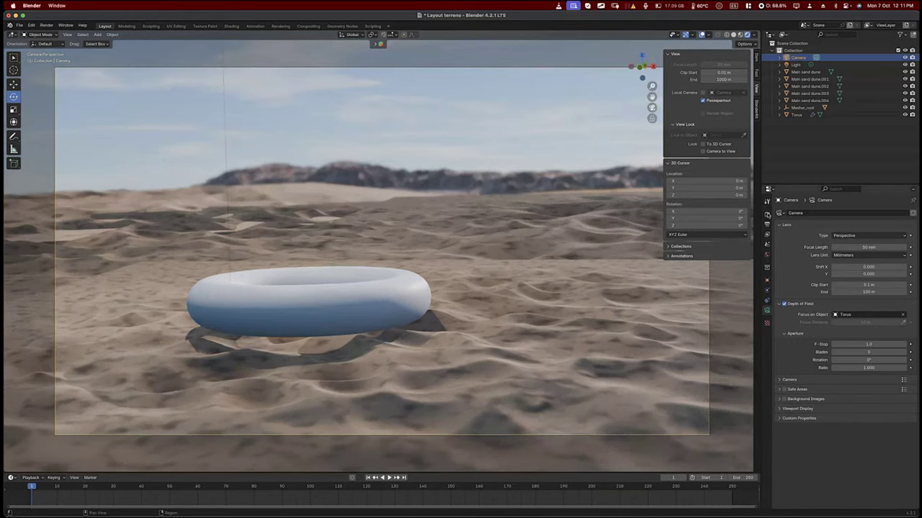
left_click(768, 213)
left_click(843, 213)
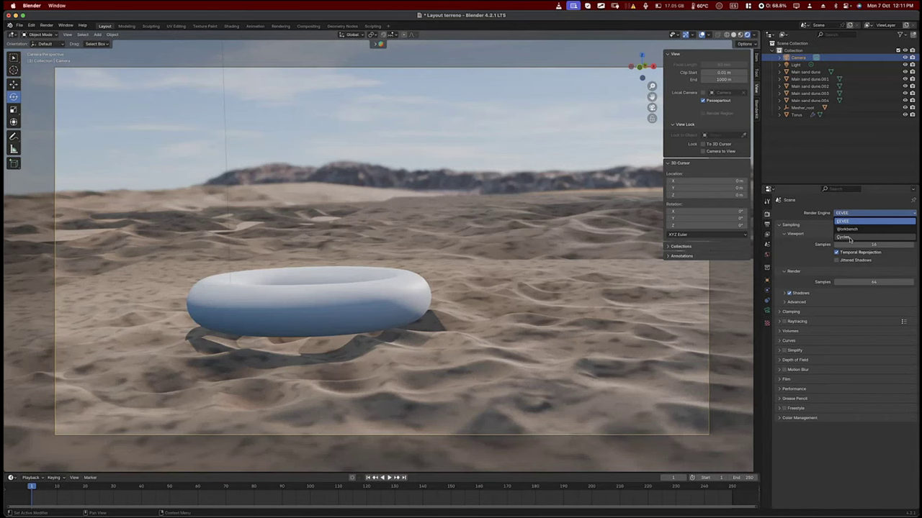
Switch the render engine to Cycles and hide the sidebar to preview the rendered dunes.
left_click(848, 238)
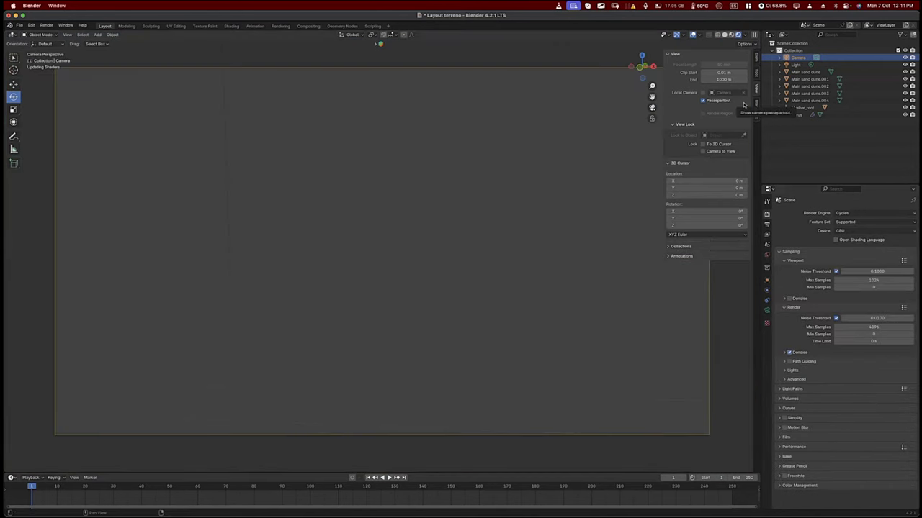
key("n")
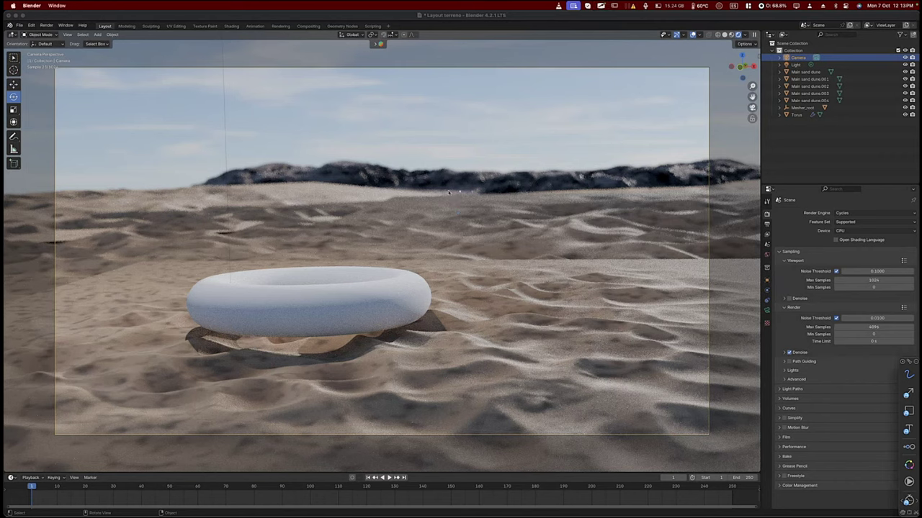
mouse_move(461, 191)
left_mouse_down()
mouse_move(321, 176)
mouse_move(216, 188)
left_mouse_up()
mouse_move(208, 184)
left_mouse_down()
mouse_move(252, 157)
mouse_move(703, 96)
mouse_move(826, 127)
mouse_move(722, 178)
mouse_move(593, 208)
mouse_move(334, 233)
mouse_move(215, 227)
mouse_move(193, 187)
mouse_move(202, 177)
mouse_move(358, 138)
mouse_move(723, 122)
mouse_move(749, 132)
mouse_move(769, 161)
mouse_move(756, 182)
left_mouse_up()
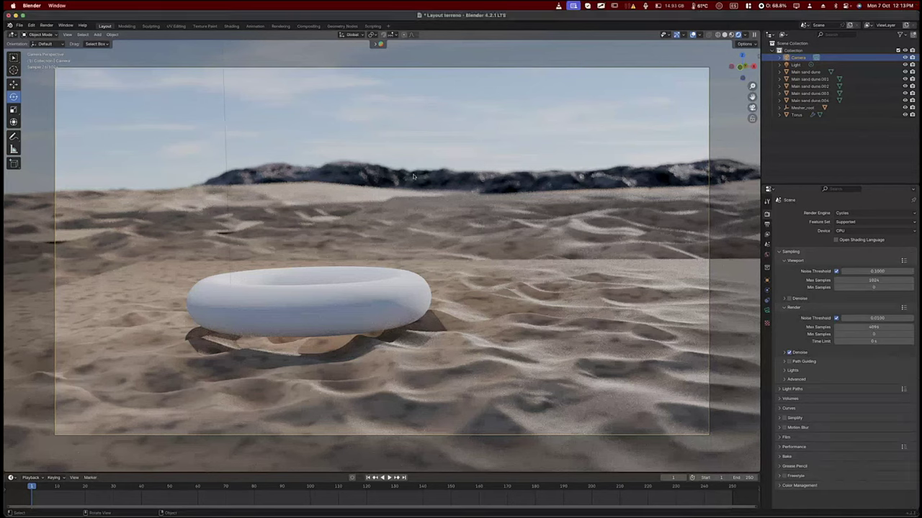
key("KP_7")
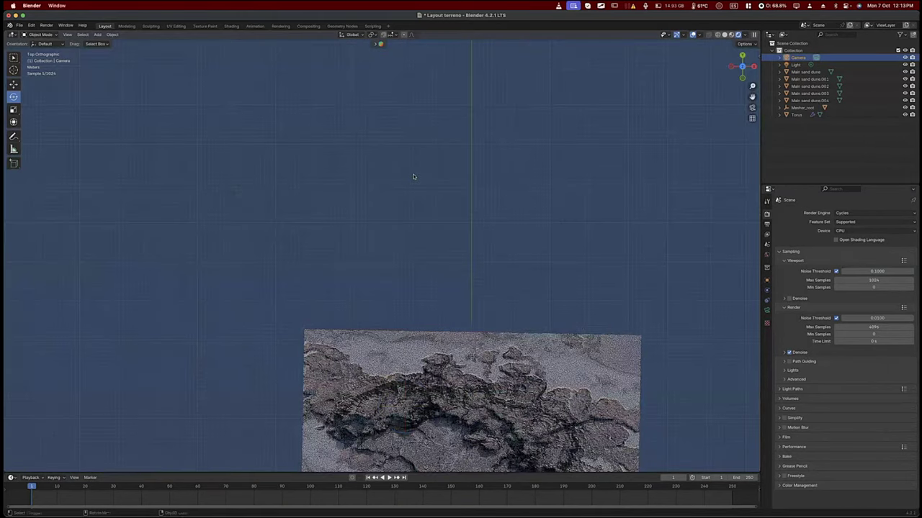
key("shift+c")
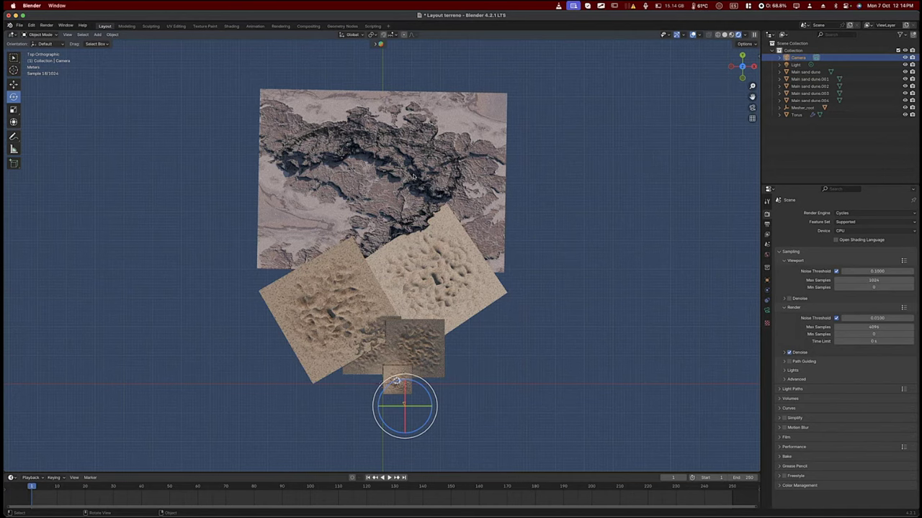
key("KP_0")
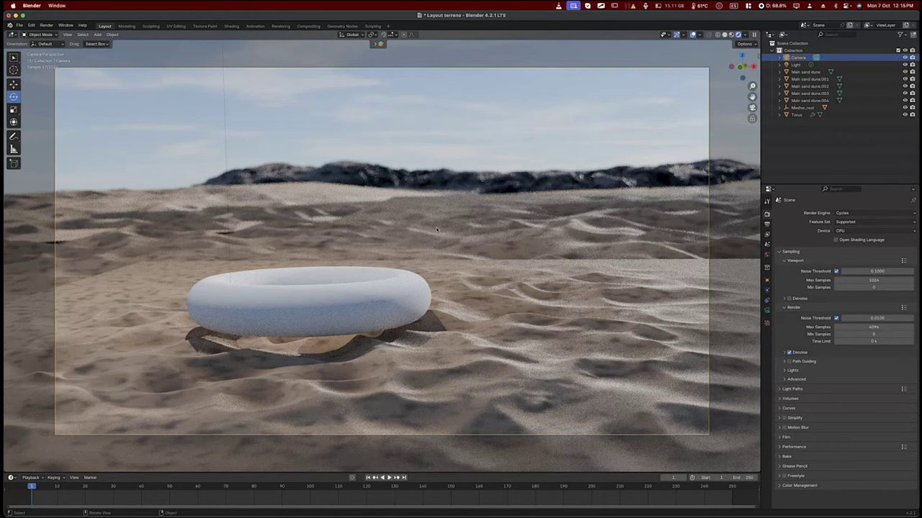
Bring the Skype call window in front of Blender.
key("super+Tab")
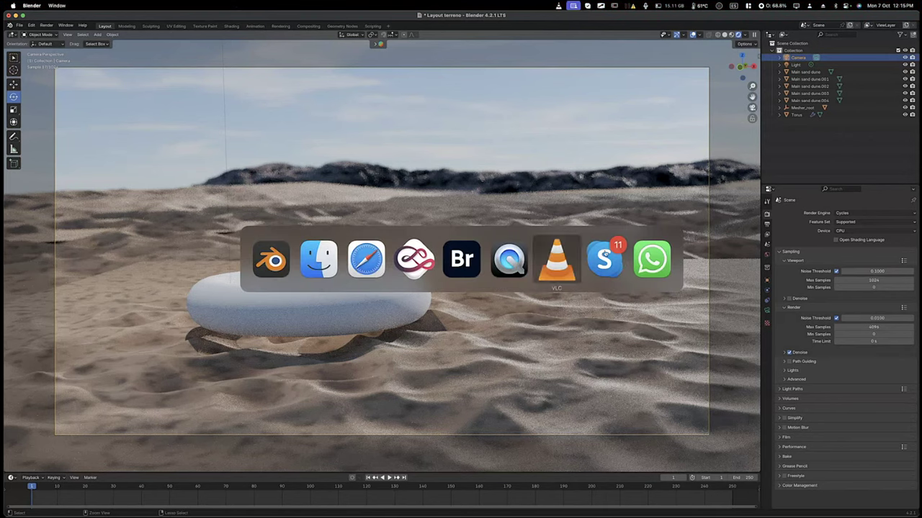
left_click(618, 260)
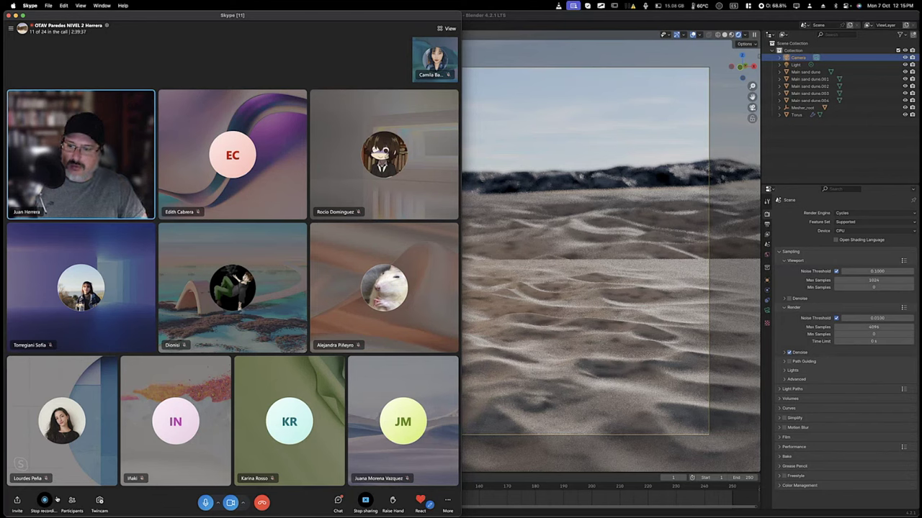
Stop sharing the Blender screen in Skype and confirm it.
left_click(365, 500)
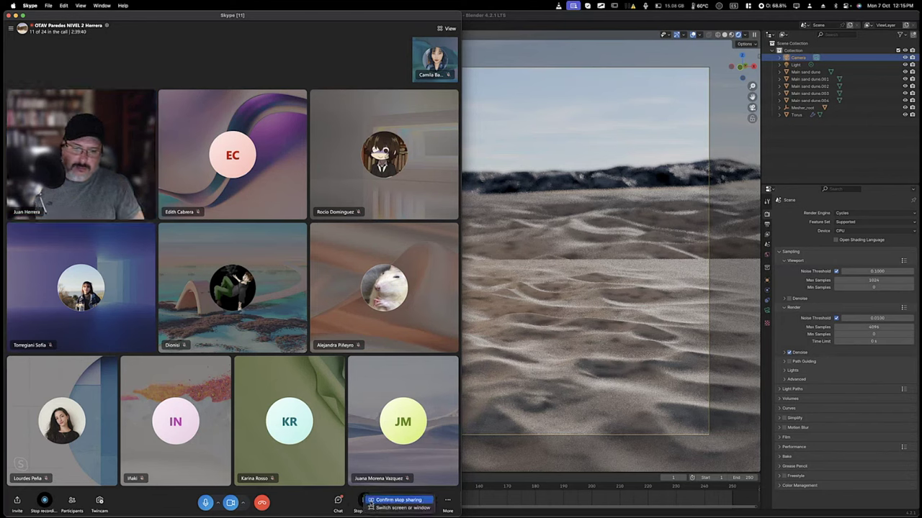
left_click(396, 500)
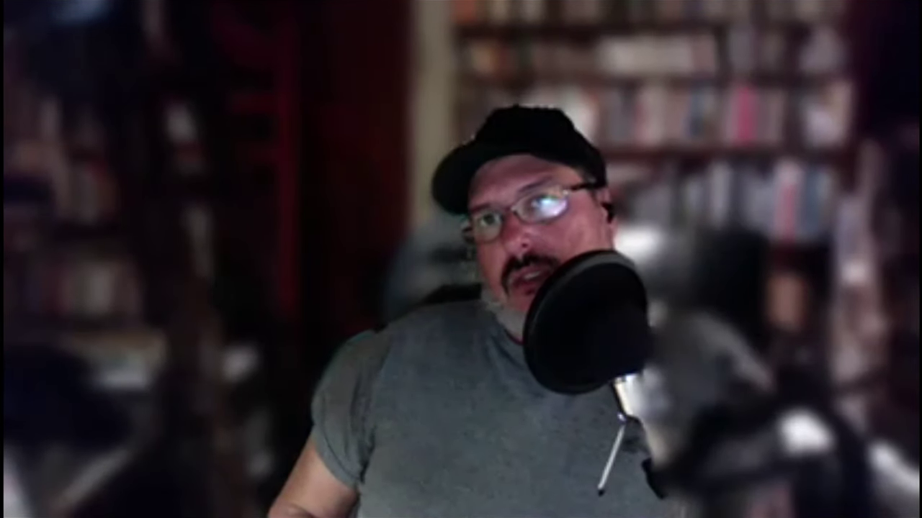